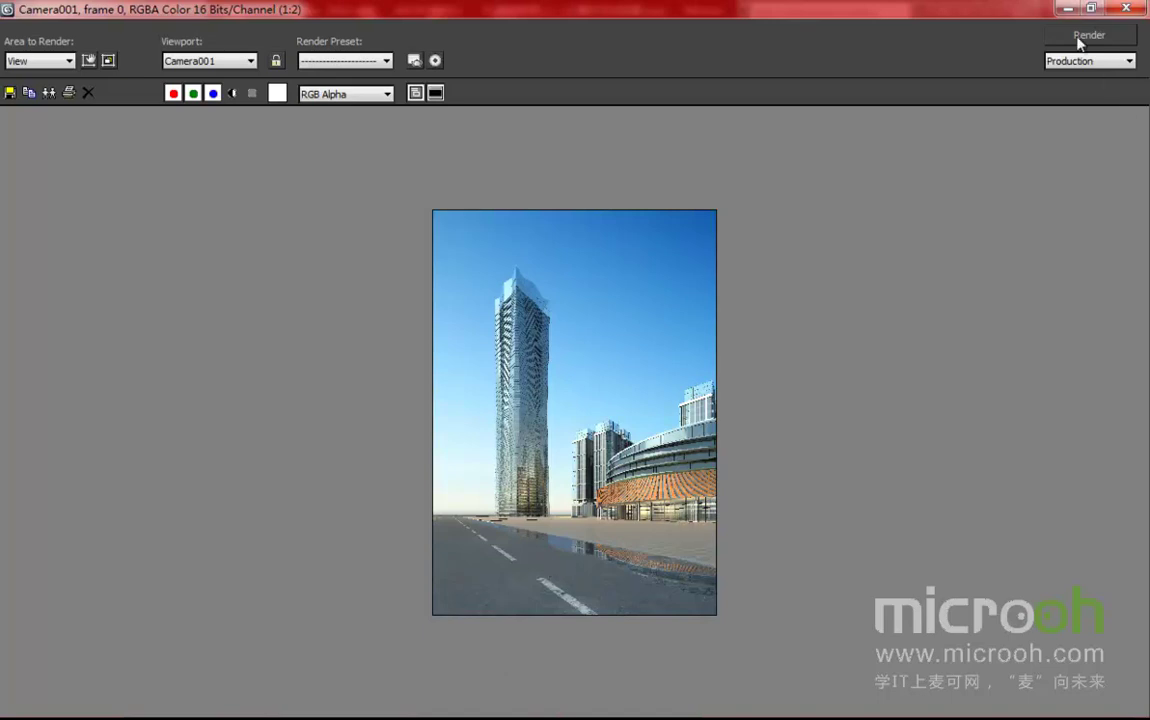
- Restore the maximized rendered frame window to a smaller size and close it
click(1092, 8)
drag(633, 54, 588, 84)
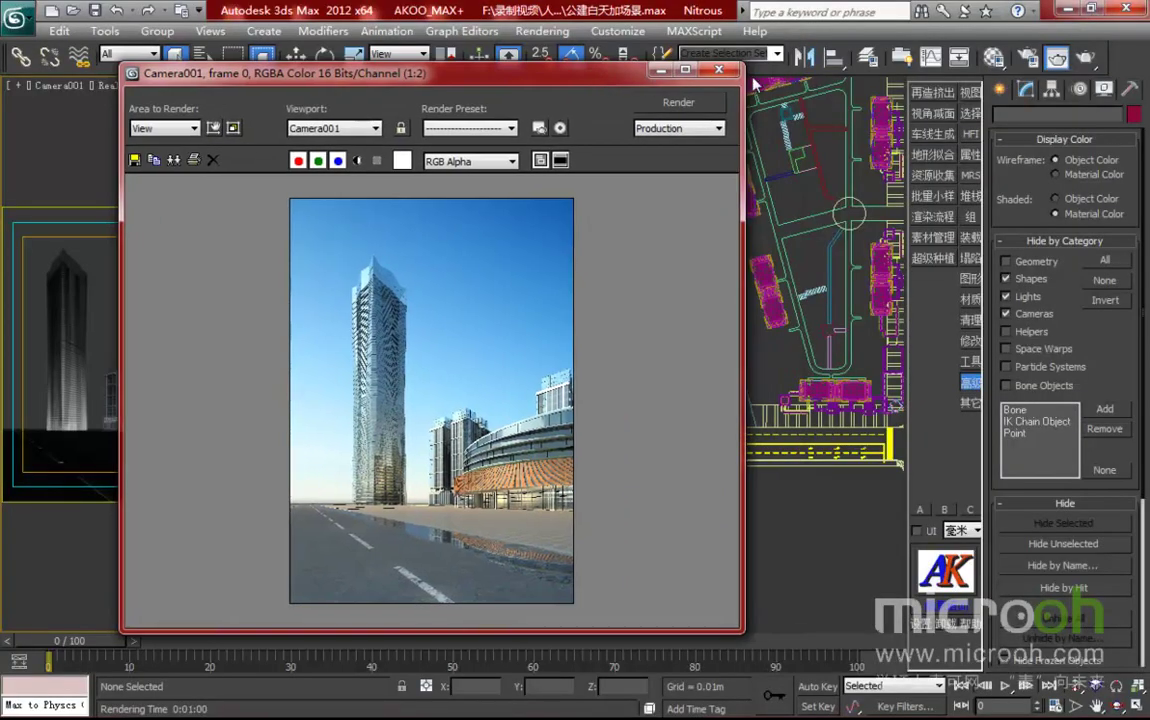
click(718, 69)
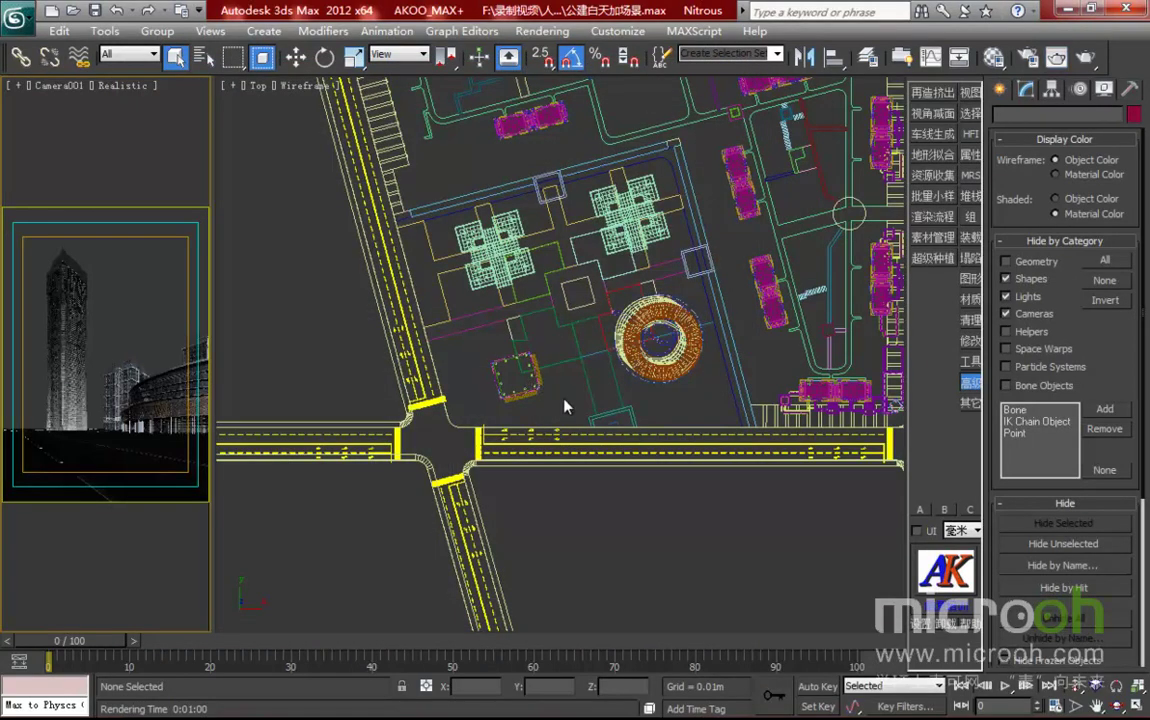
middle_drag(575, 413, 627, 458)
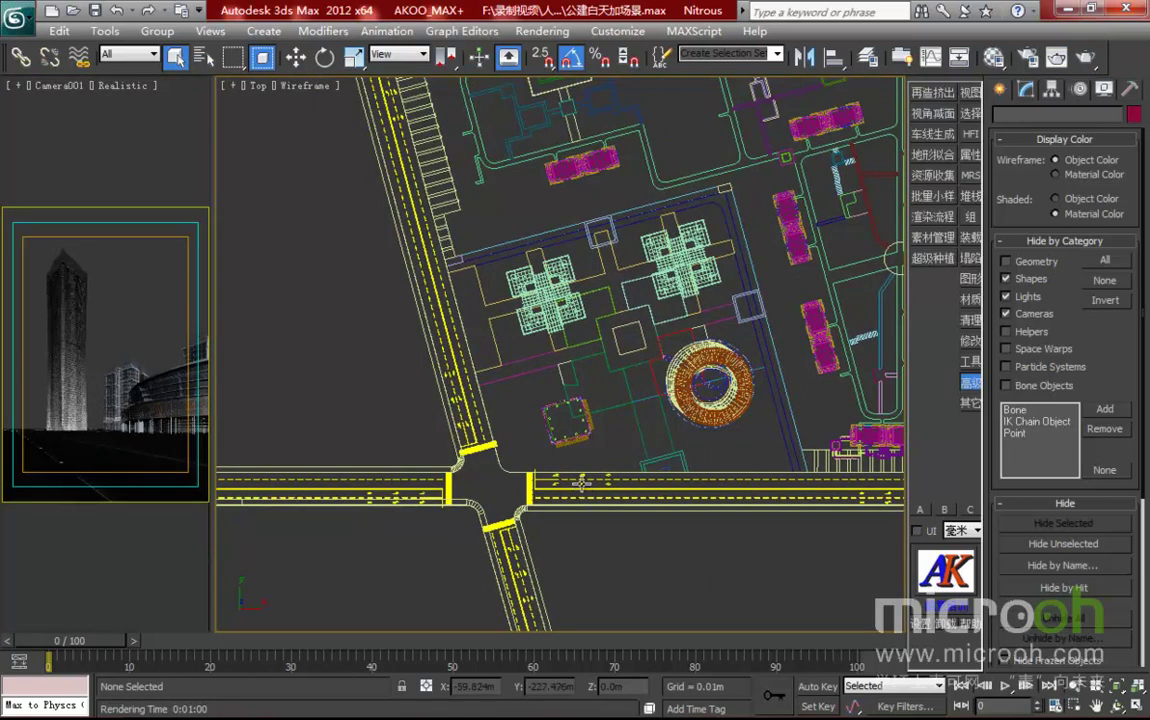
middle_drag(593, 470, 616, 456)
- Merge all objects from the 配景建筑 scene file in the 人视白天渲染 folder into the current scene
click(20, 57)
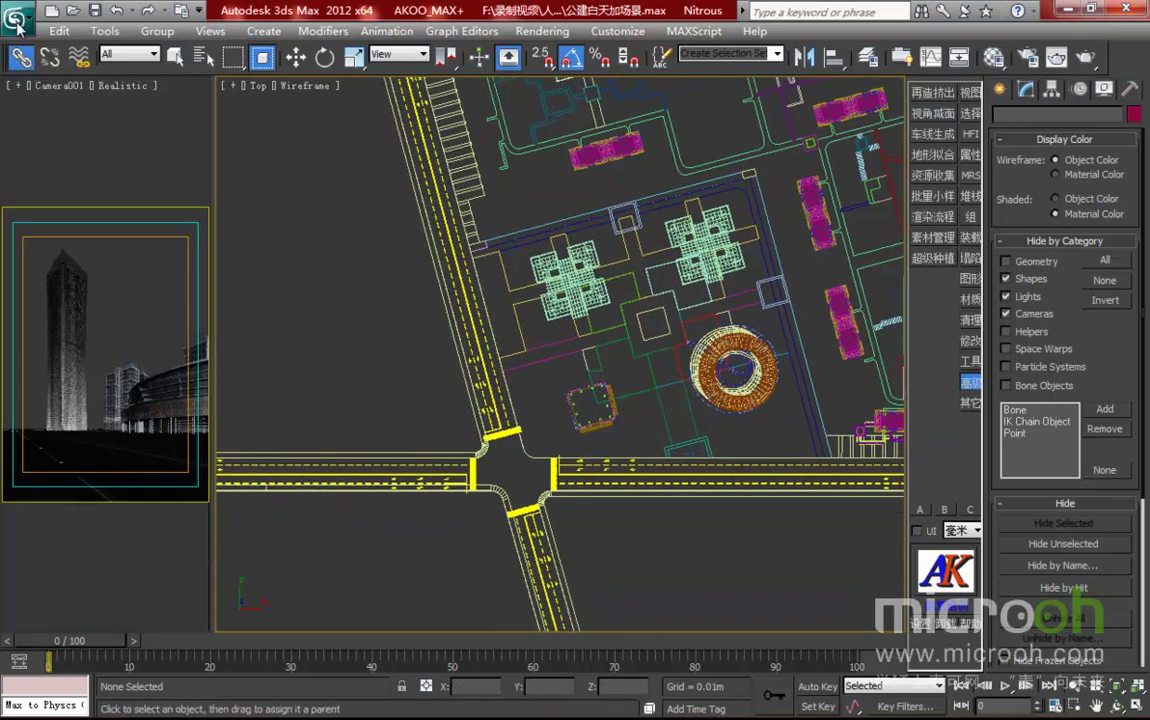
click(18, 22)
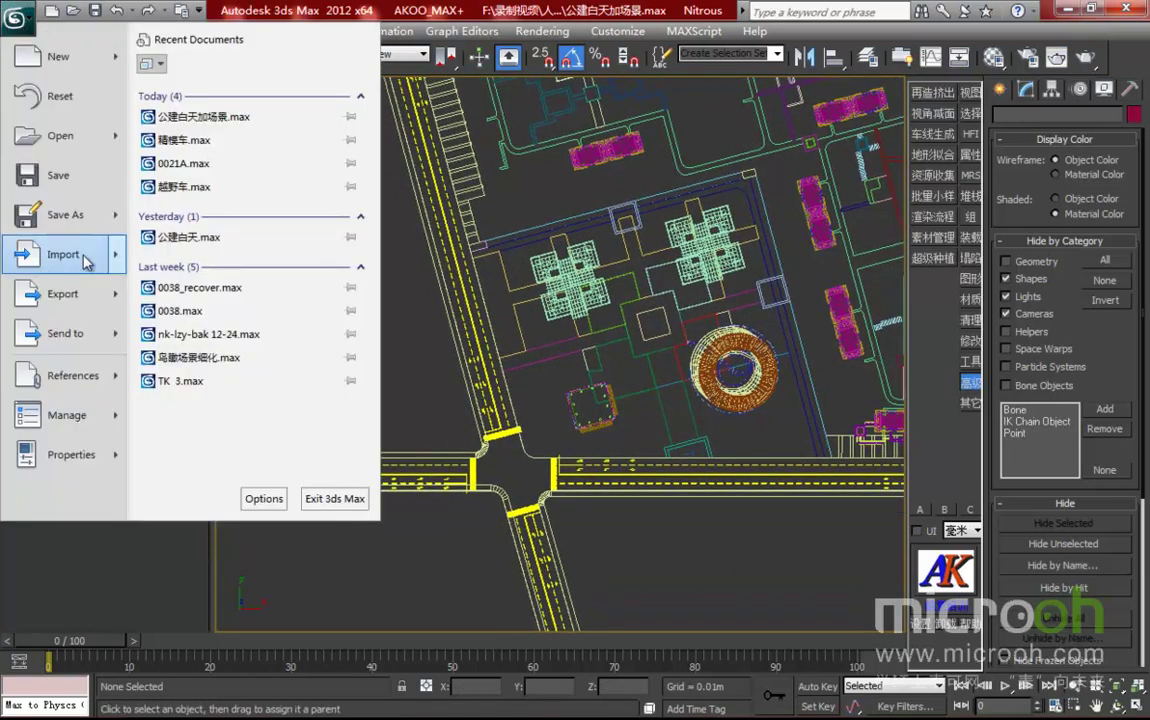
mouse_move(86, 262)
click(214, 173)
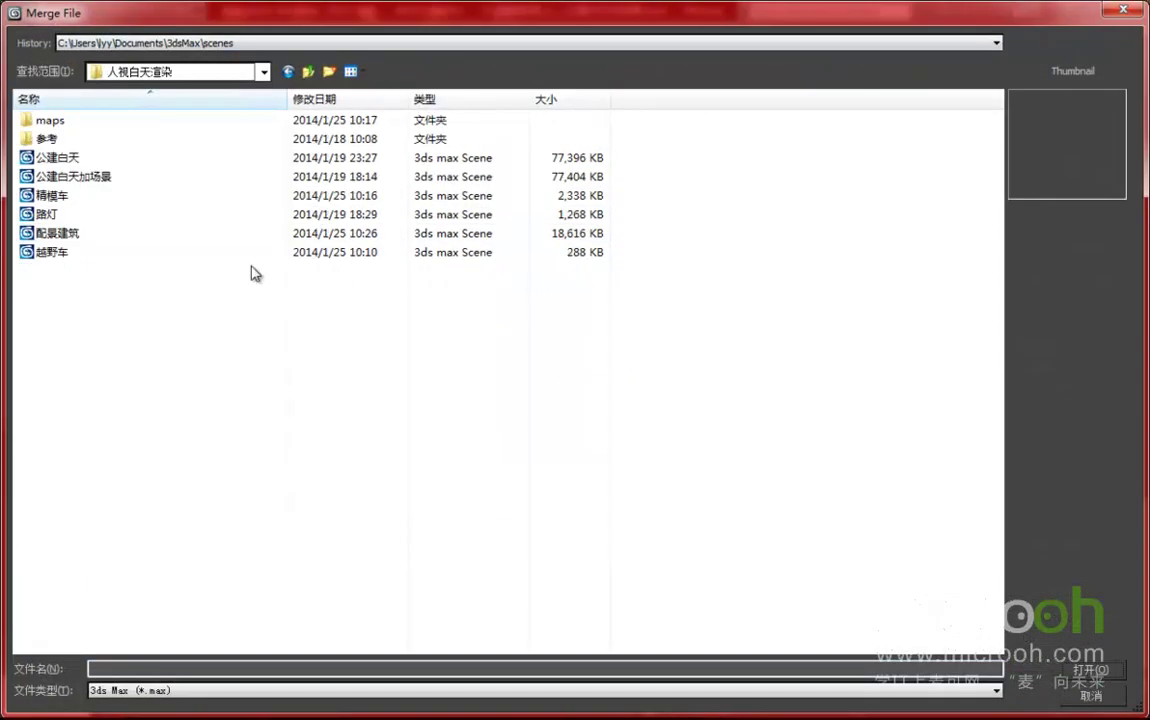
click(61, 235)
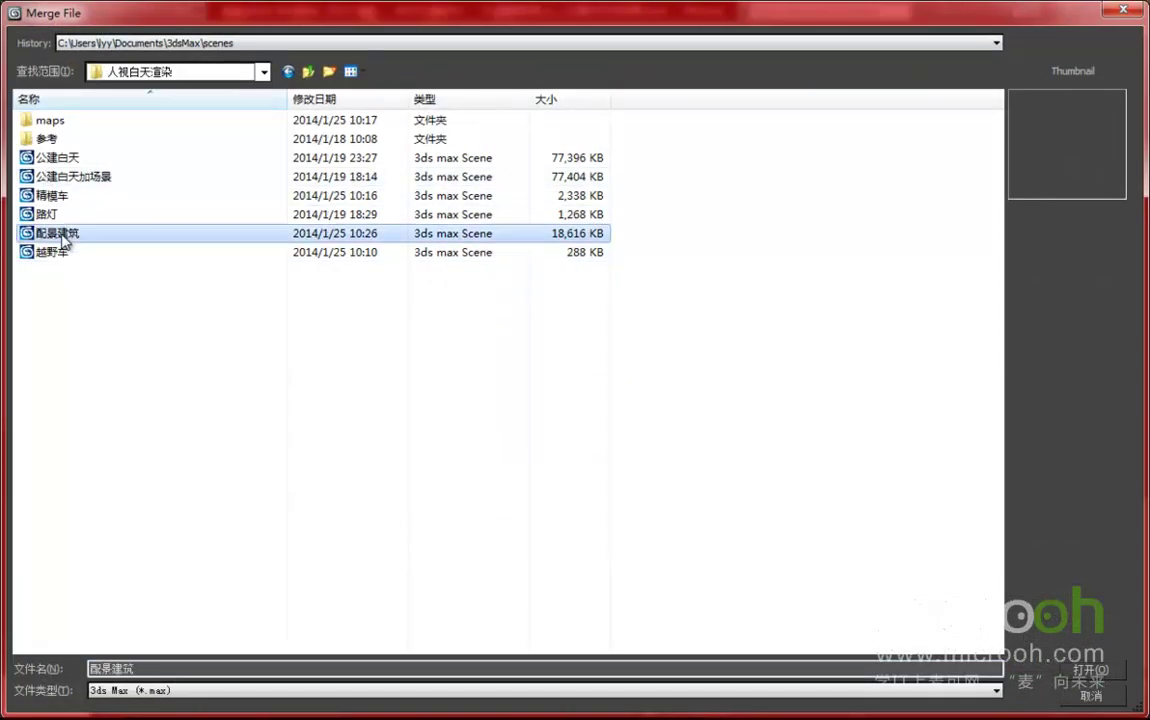
click(1104, 671)
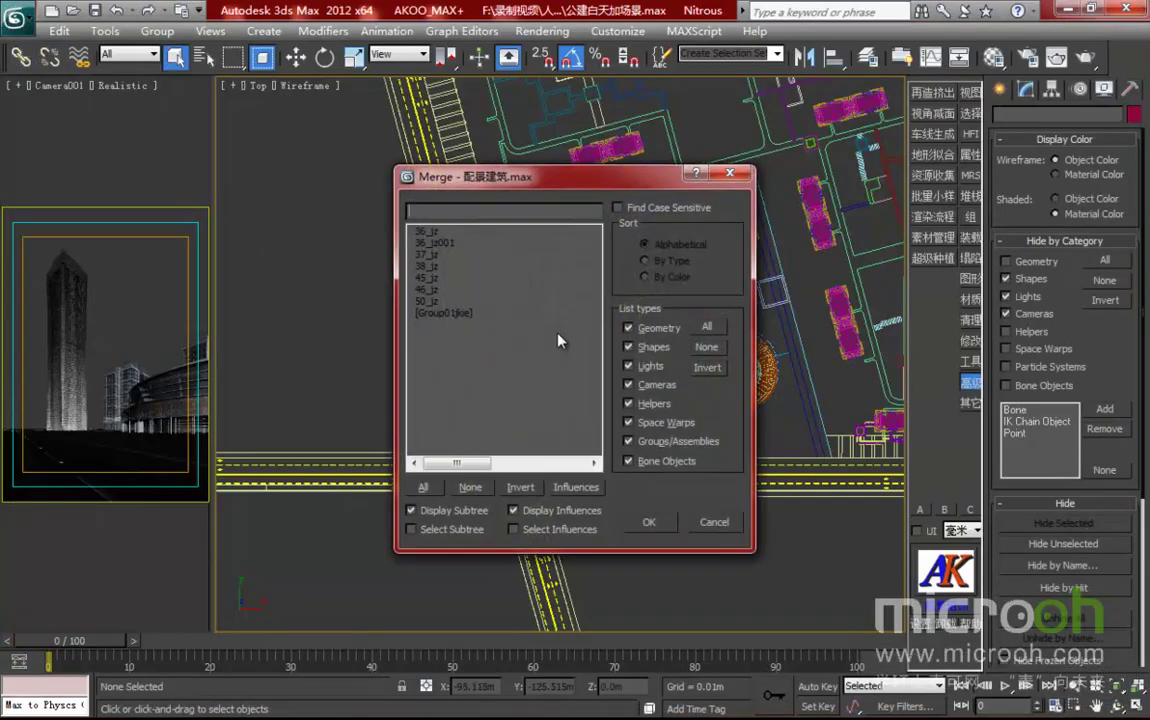
drag(476, 188, 499, 181)
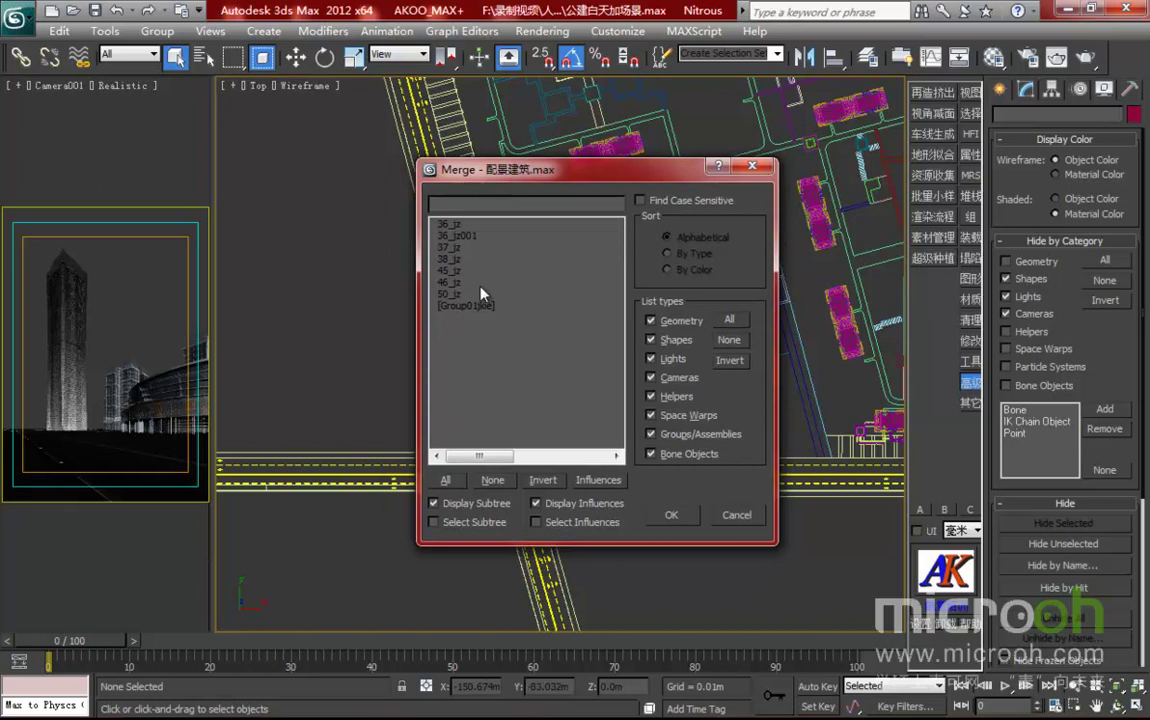
click(445, 480)
click(686, 518)
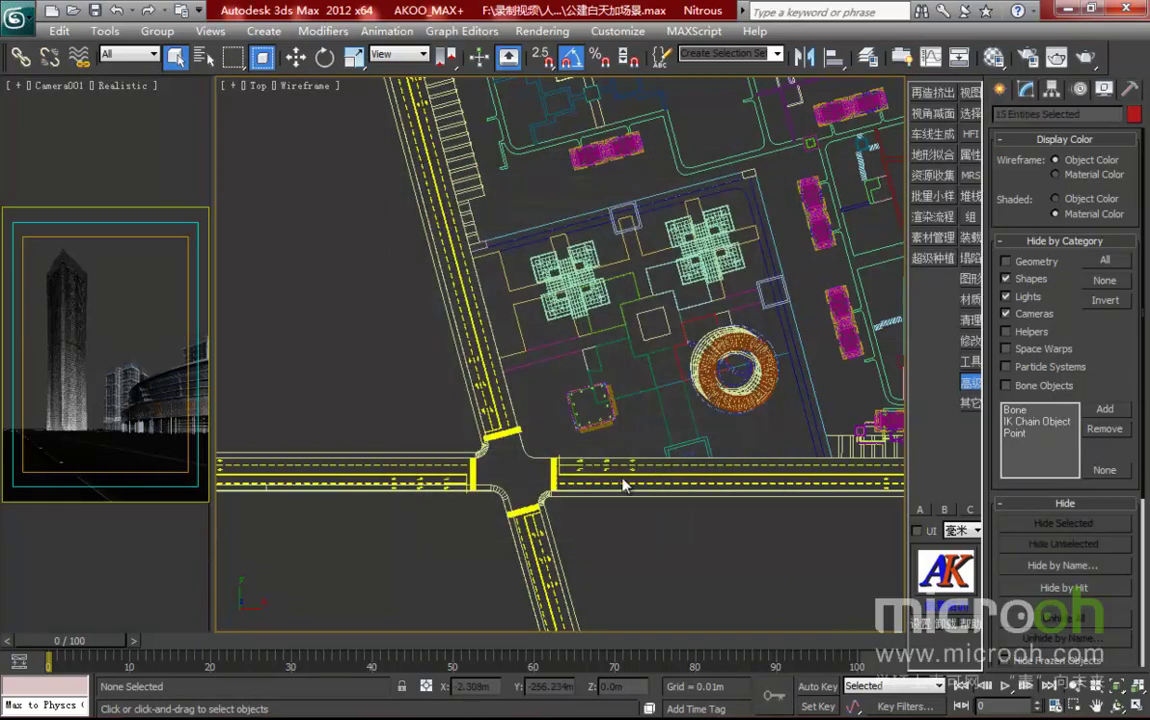
- Show the merged background buildings across the road grid in the top view and clear their selection
middle_drag(397, 403, 672, 408)
scroll(672, 408, down, 2)
scroll(672, 413, down, 1)
scroll(672, 411, down, 1)
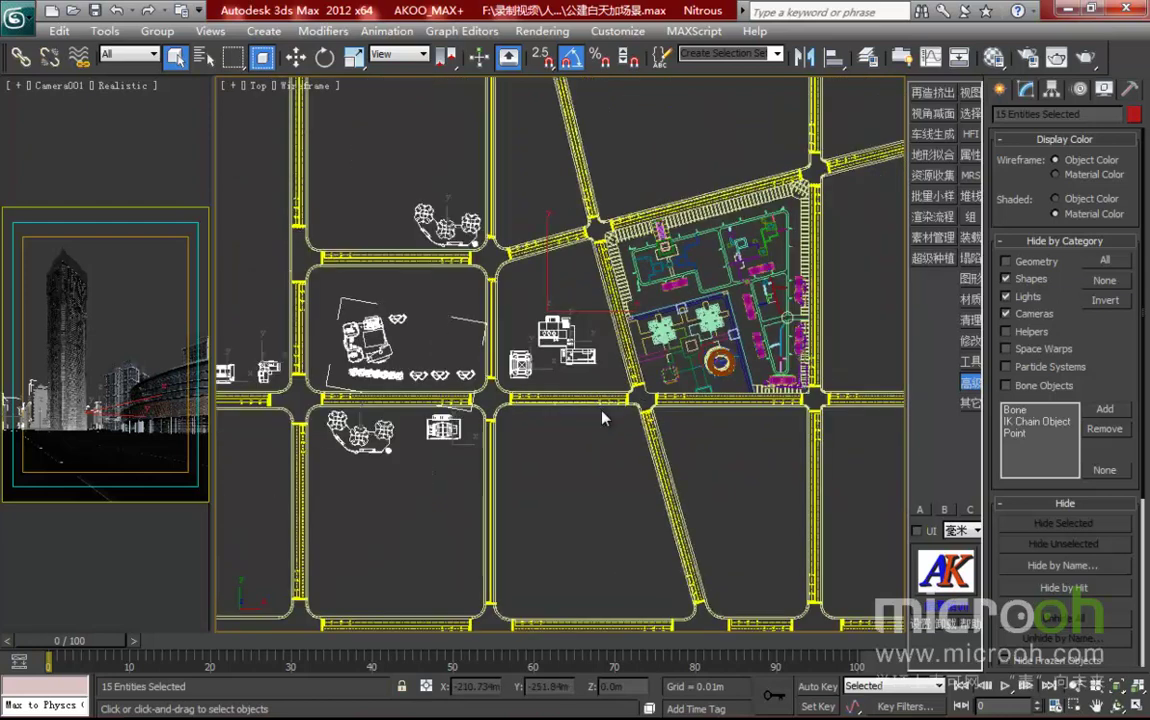
scroll(602, 413, up, 2)
click(598, 406)
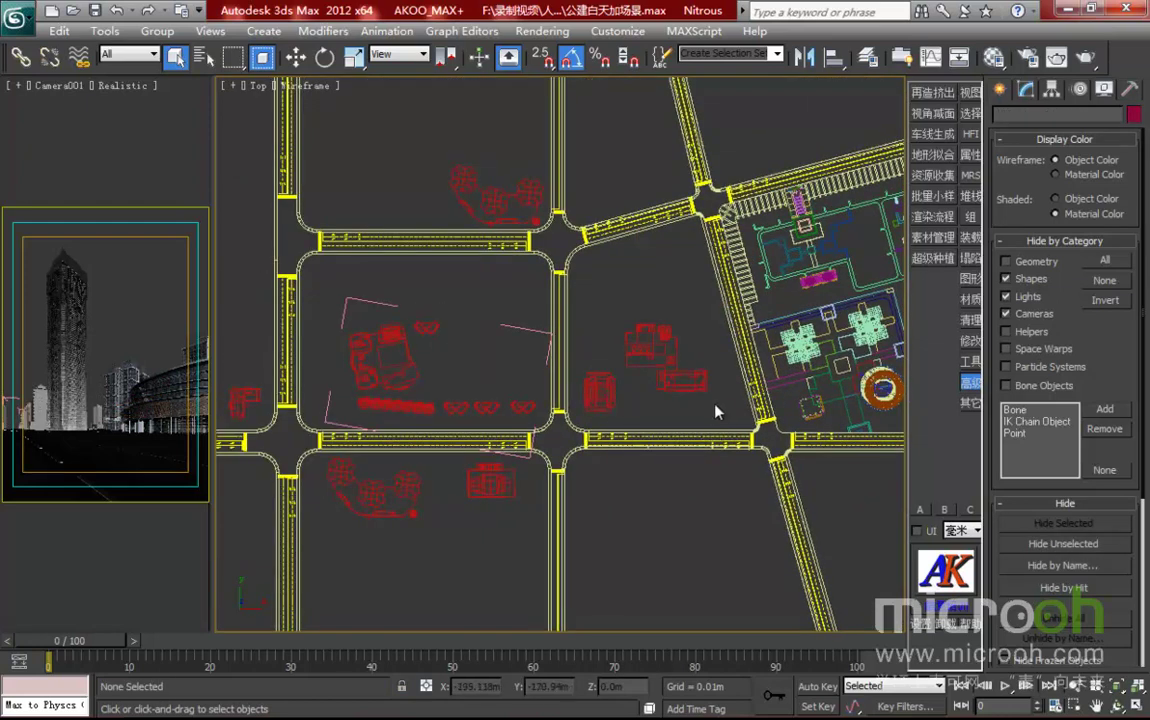
- Move building 38_jz slightly toward the crossroads beside the main site, then clear the selection
drag(711, 406, 650, 353)
click(663, 336)
key(w)
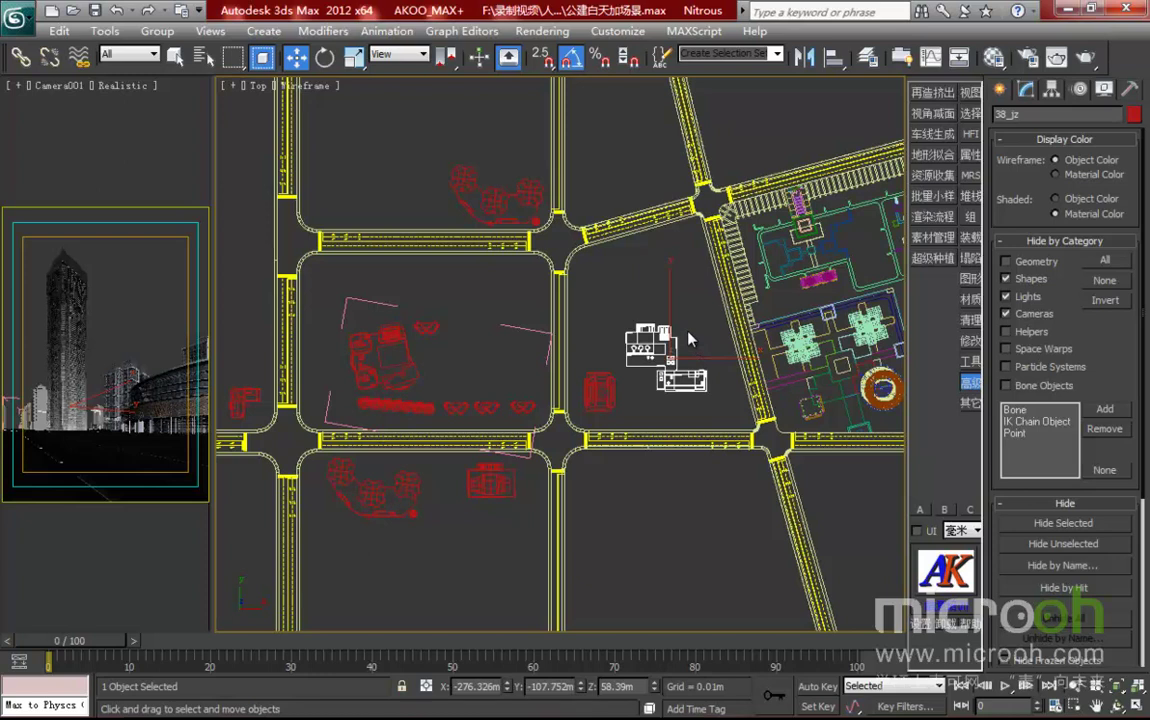
drag(688, 340, 706, 346)
middle_drag(706, 347, 549, 319)
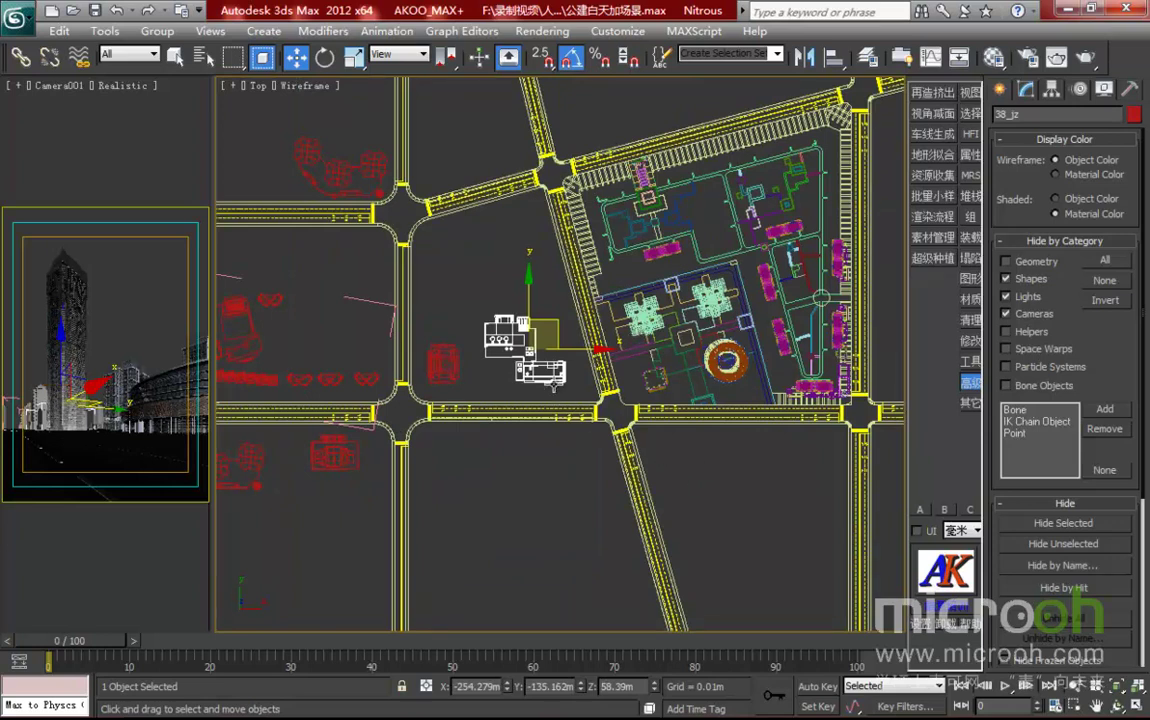
middle_drag(520, 408, 617, 410)
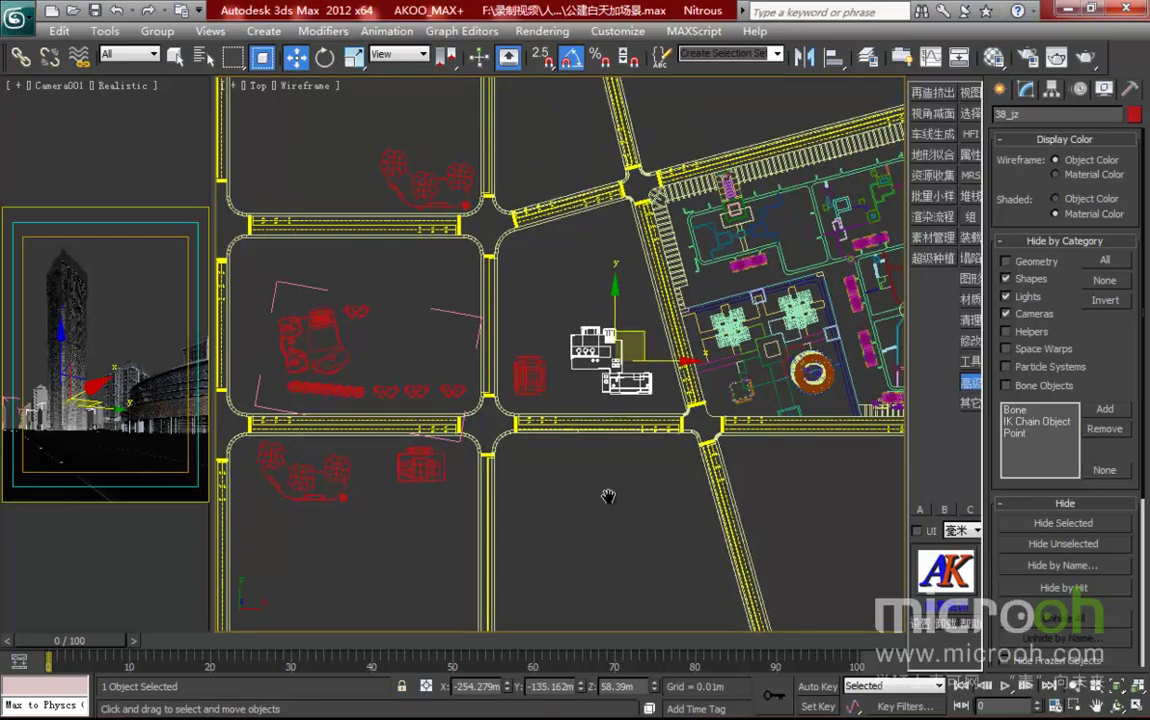
middle_drag(590, 493, 619, 497)
click(544, 236)
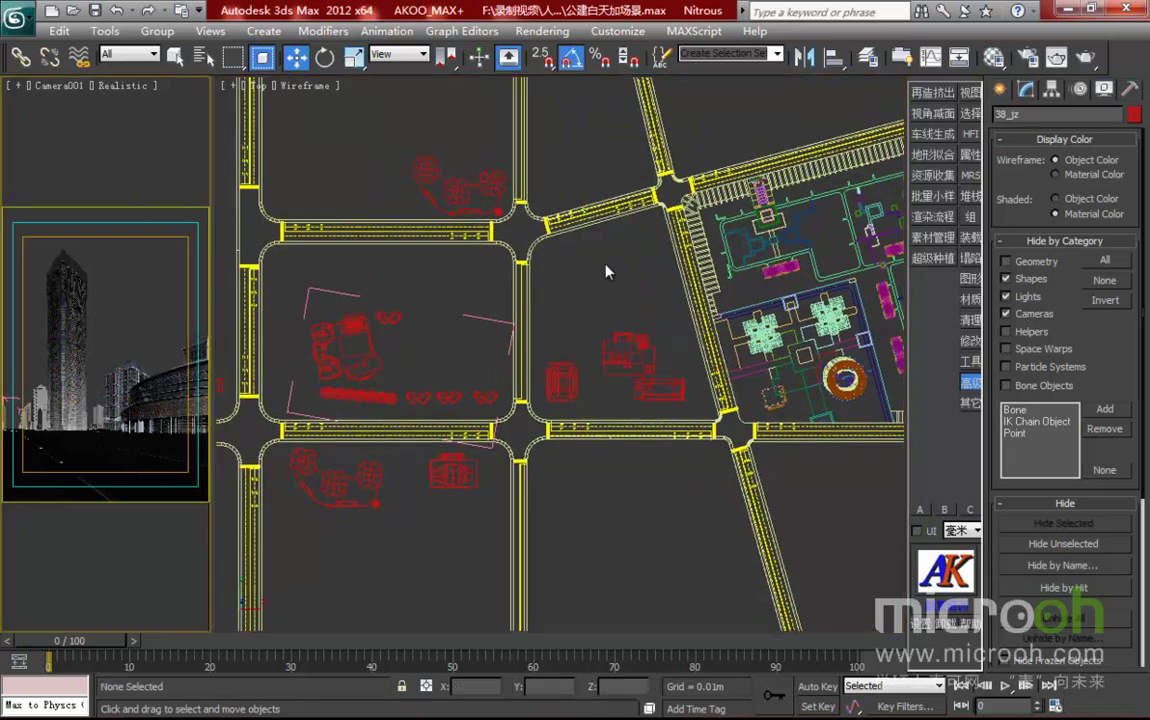
- Render only a Region of the Camera001 view covering the tower's lower part and the background buildings beside it
click(1057, 57)
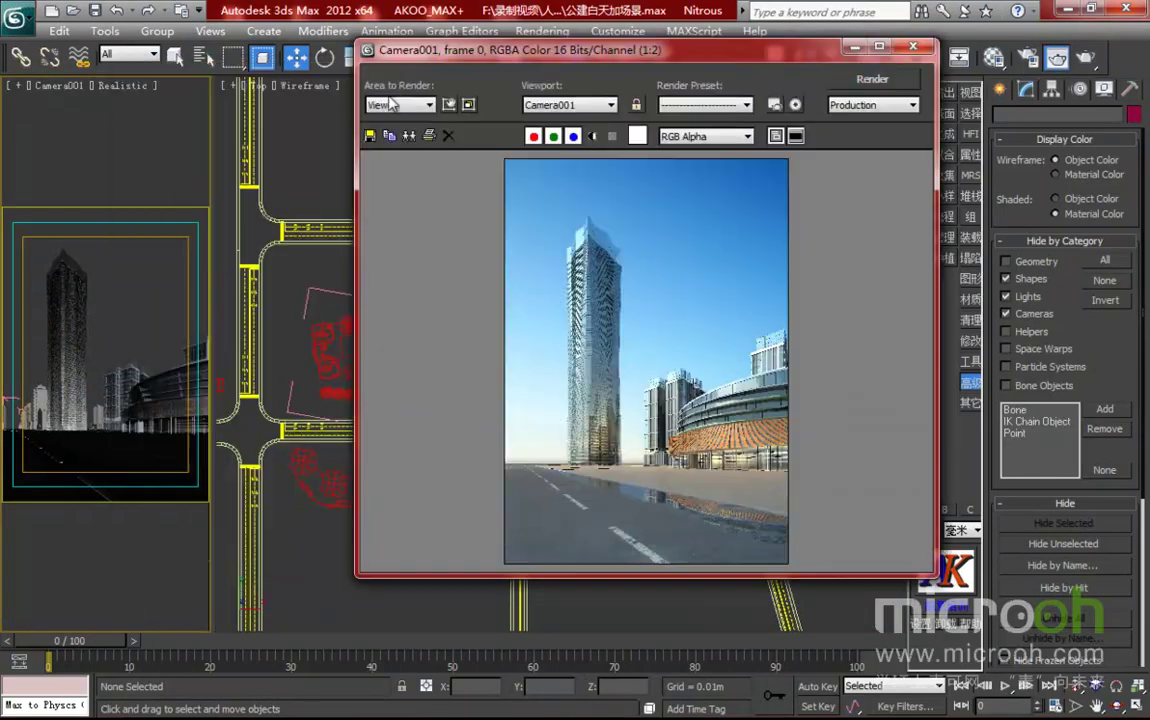
click(420, 105)
click(385, 141)
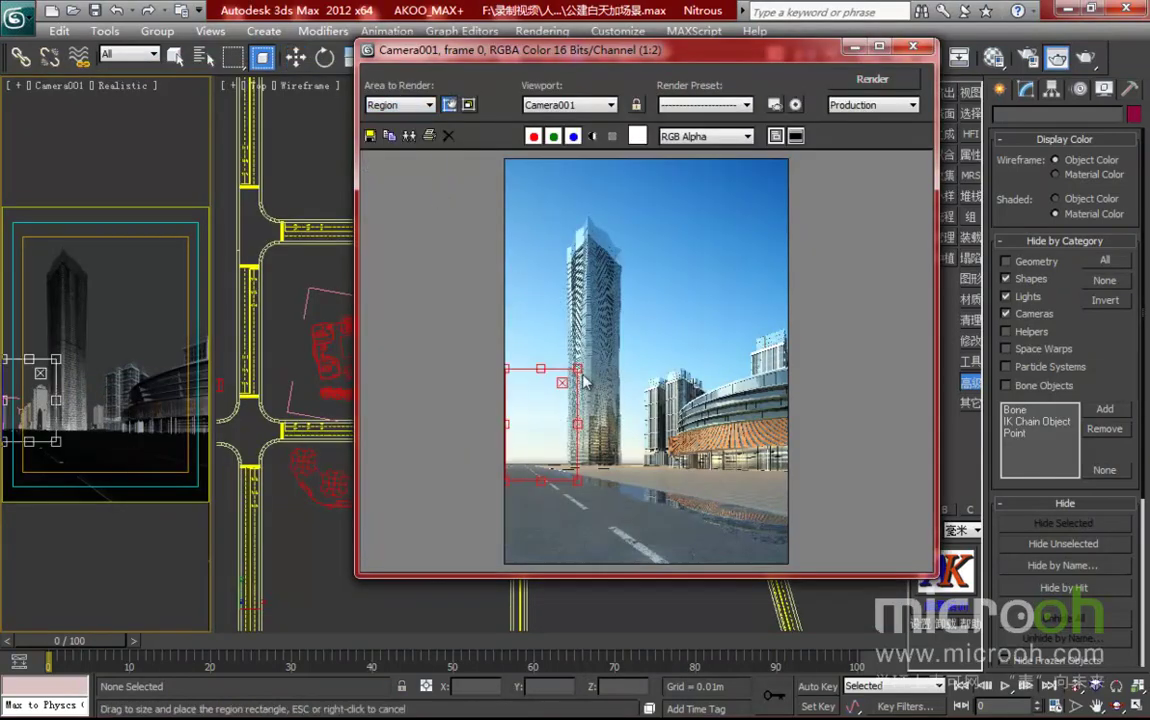
drag(540, 368, 540, 353)
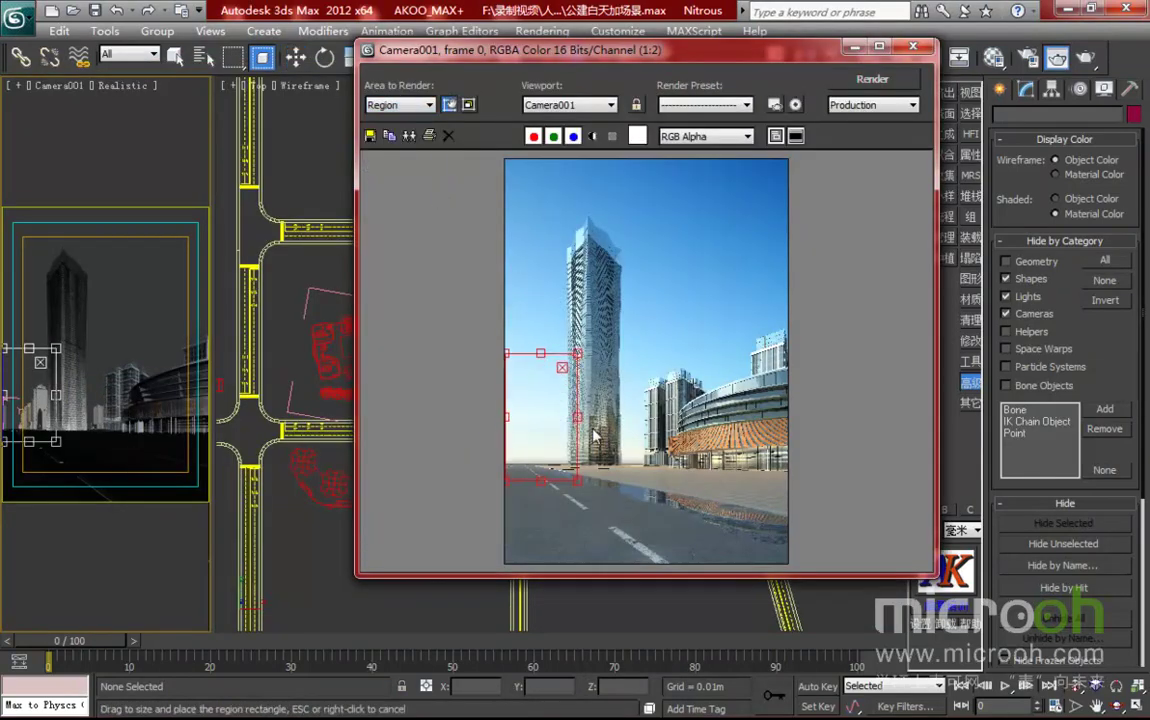
drag(582, 418, 667, 417)
click(872, 78)
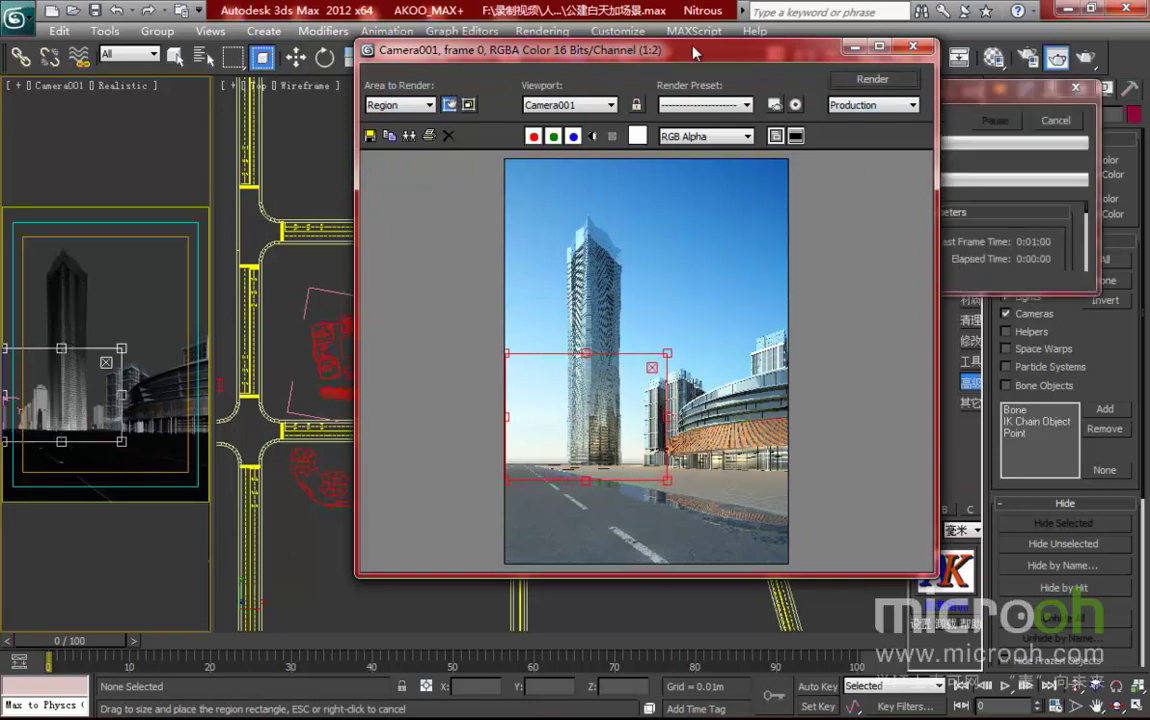
drag(680, 57, 573, 59)
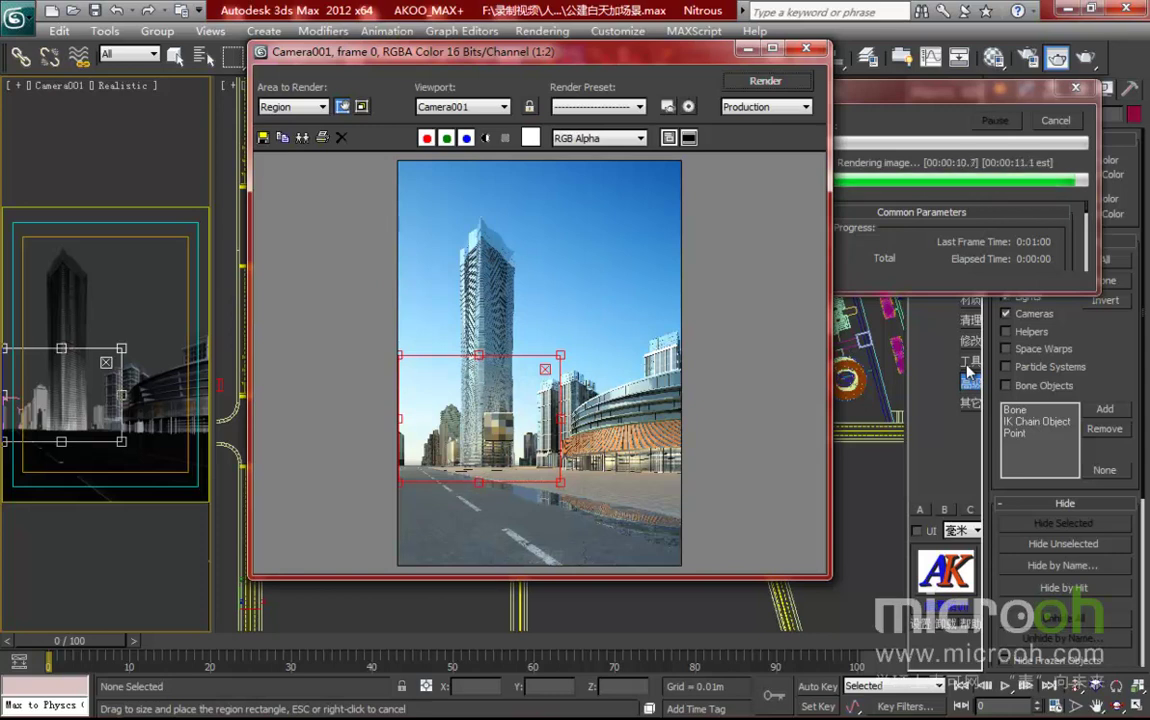
- Set the area to render back to View and examine the background buildings around the tower's base up close
click(295, 107)
click(272, 122)
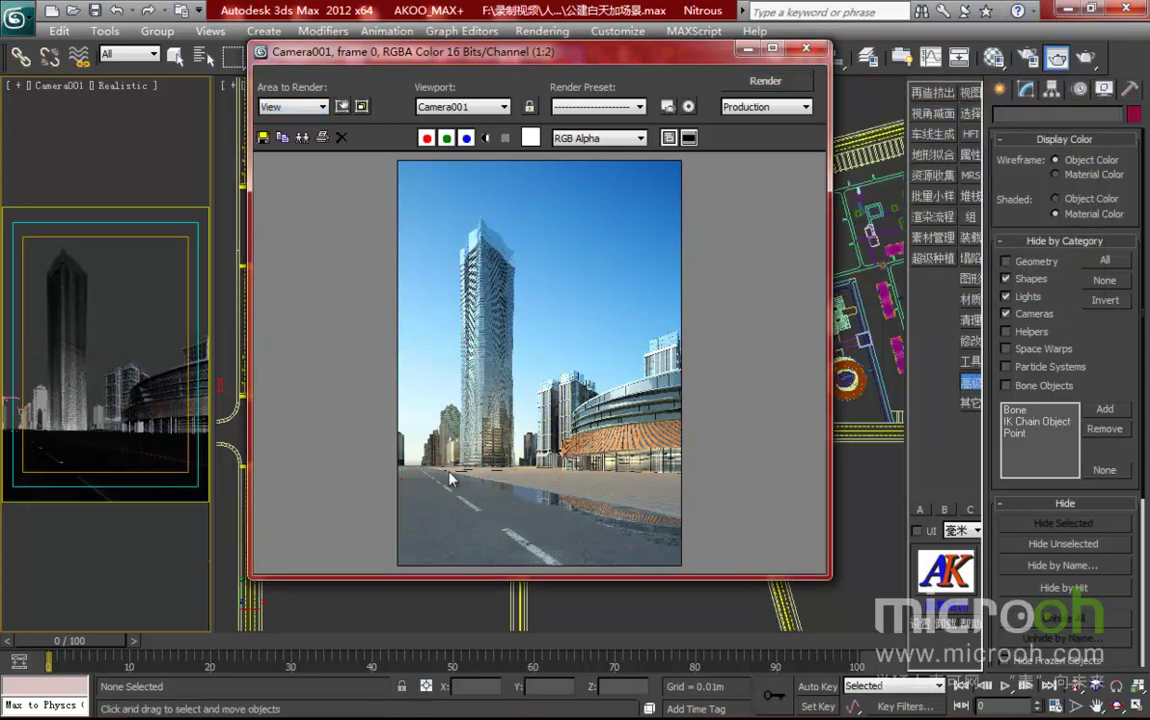
scroll(402, 416, up, 2)
drag(399, 445, 600, 440)
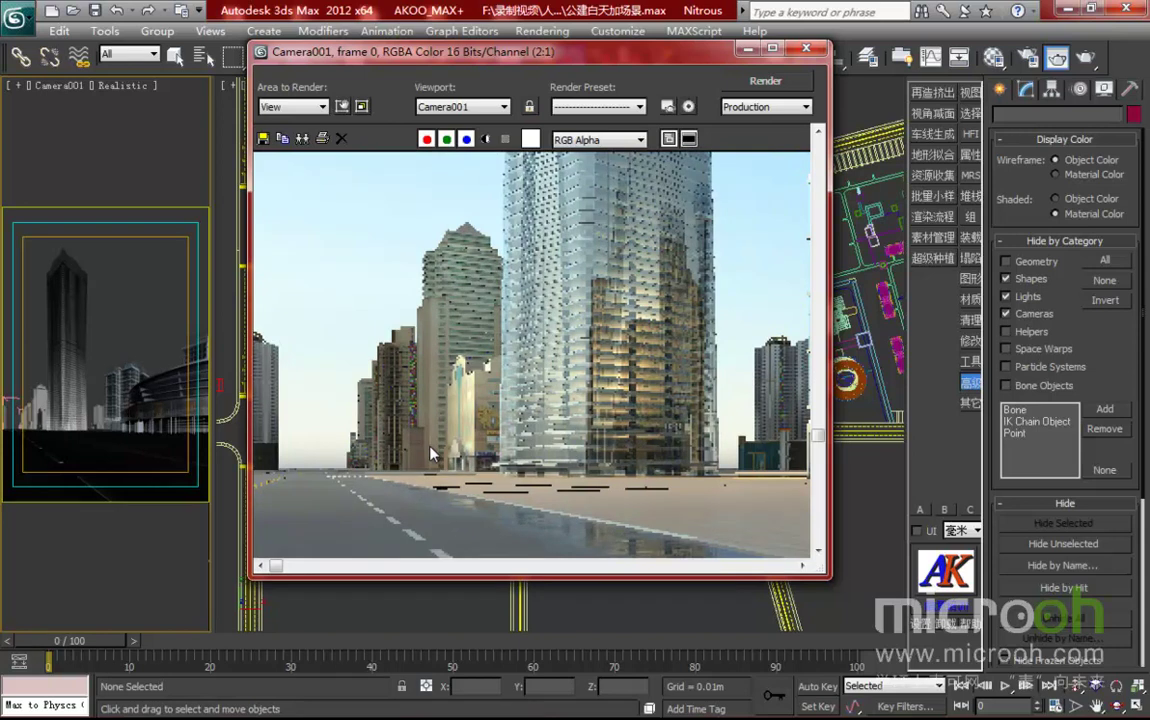
scroll(431, 454, down, 1)
scroll(431, 452, down, 1)
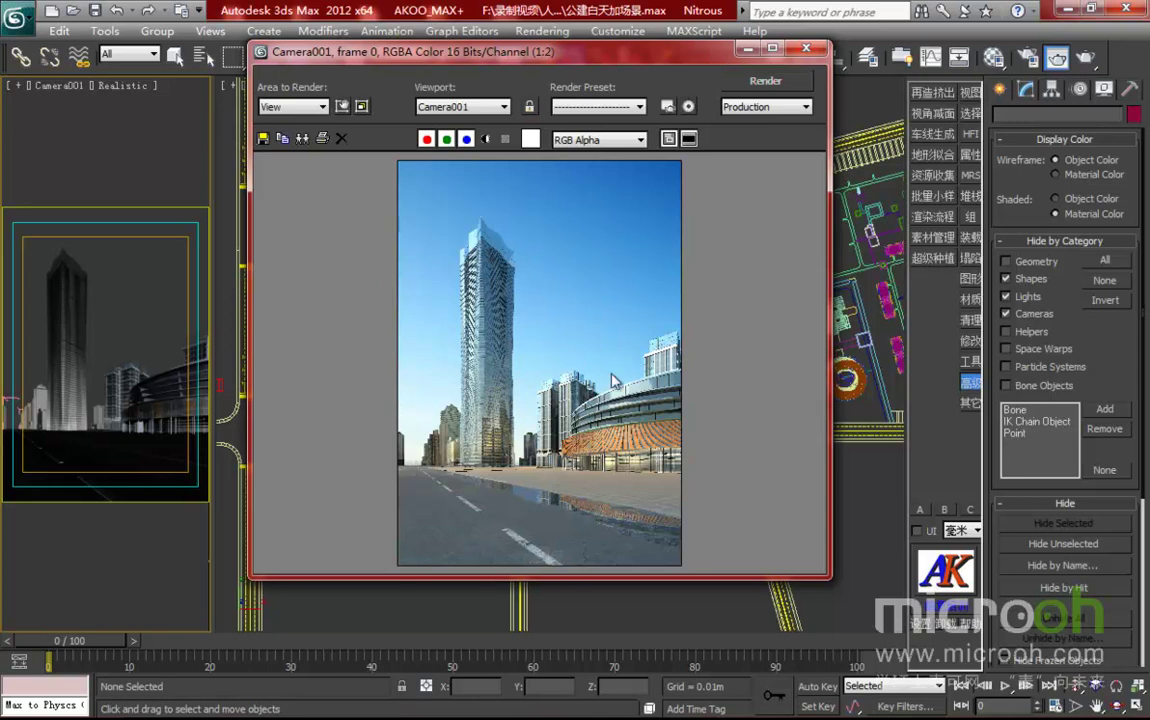
- Close the render window and clone building 37_jz as an instance just beyond the west end of the horizontal road
click(806, 48)
scroll(521, 377, up, 3)
middle_drag(500, 330, 516, 318)
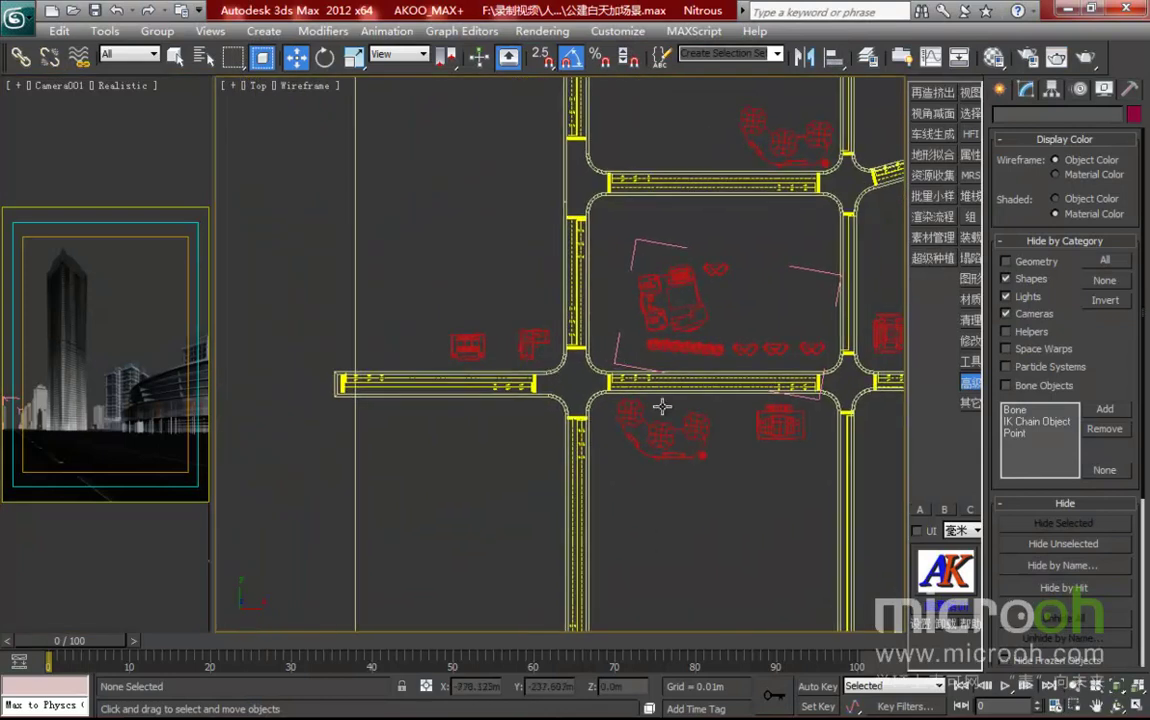
click(660, 432)
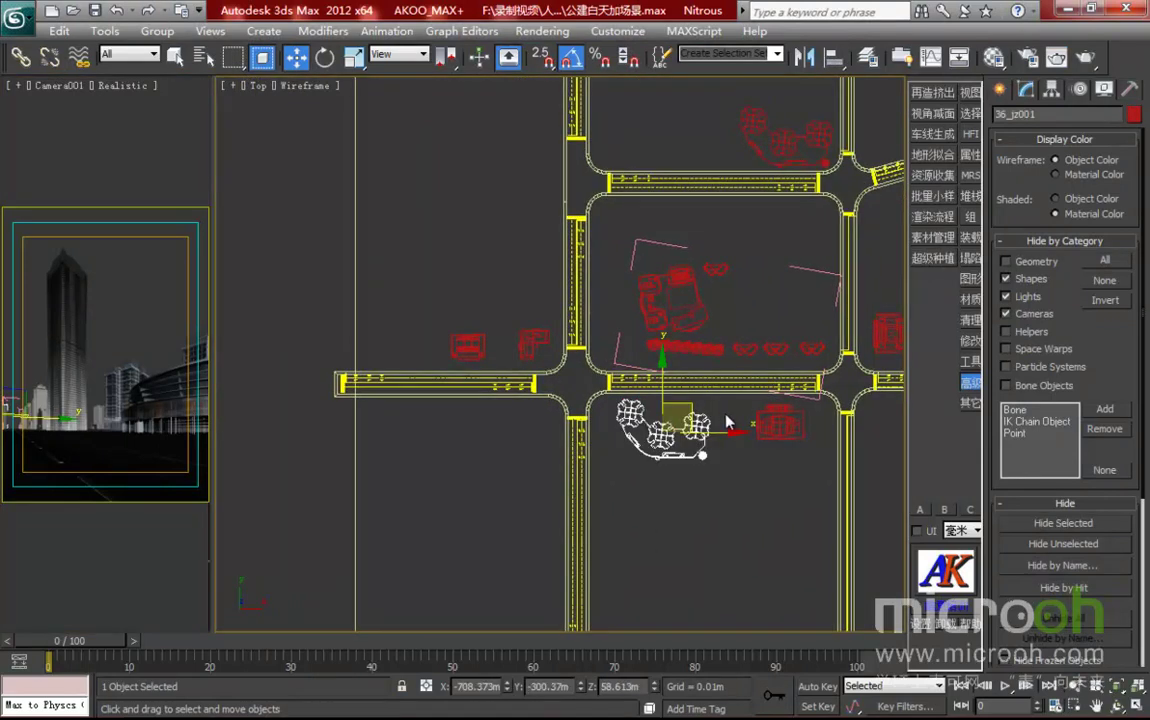
click(776, 424)
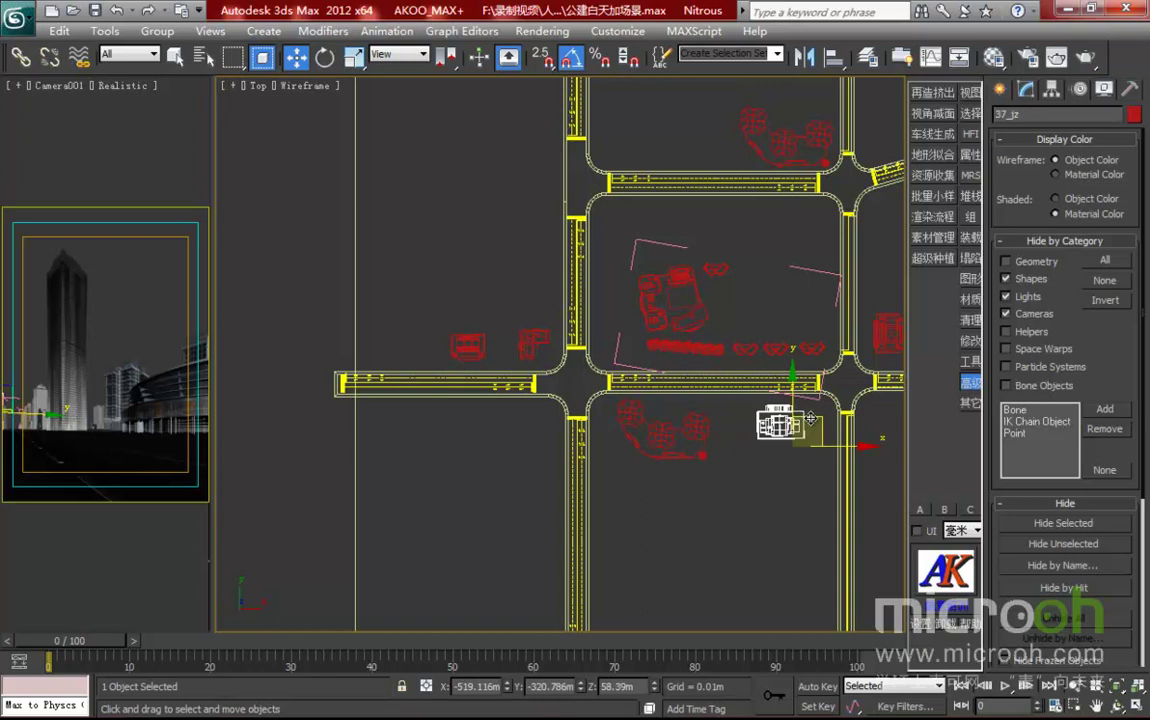
mouse_move(811, 418)
shift+mouse_down()
mouse_move(383, 358)
mouse_move(337, 378)
mouse_move(340, 408)
shift+mouse_up()
click(482, 330)
click(576, 443)
- Rotate the 37_jz copy a quarter turn clockwise and move it farther west of the road's end
middle_drag(418, 446, 560, 435)
key(e)
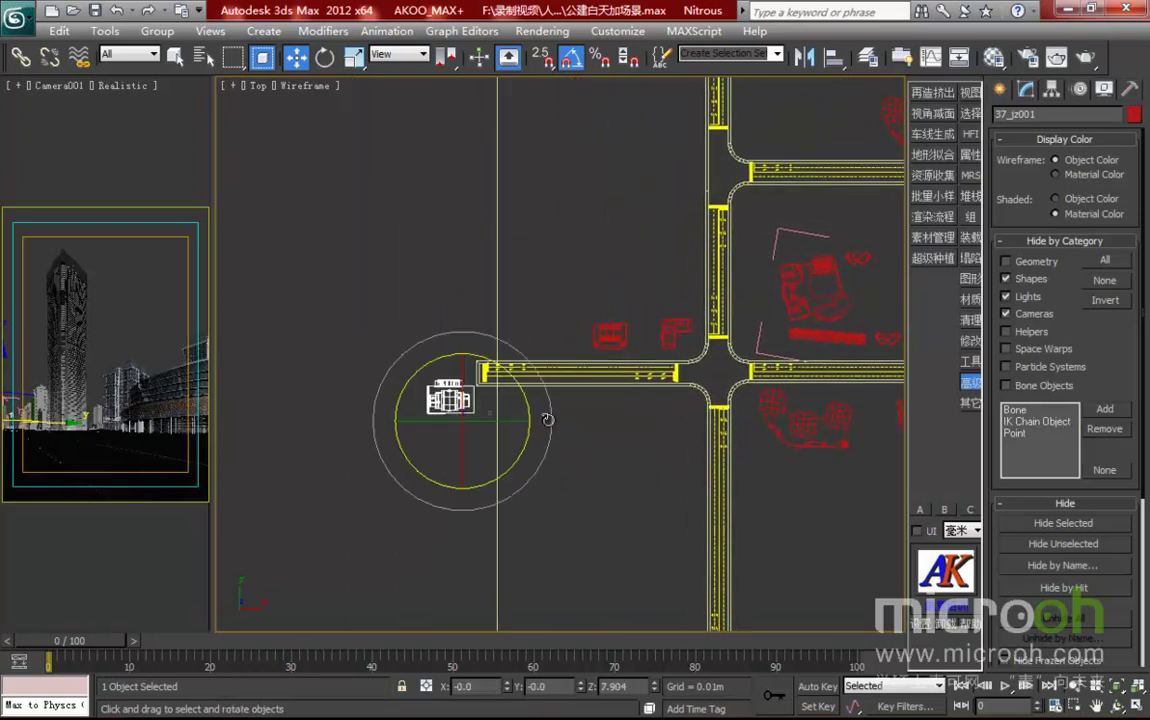
drag(560, 435, 546, 456)
key(w)
drag(491, 393, 378, 374)
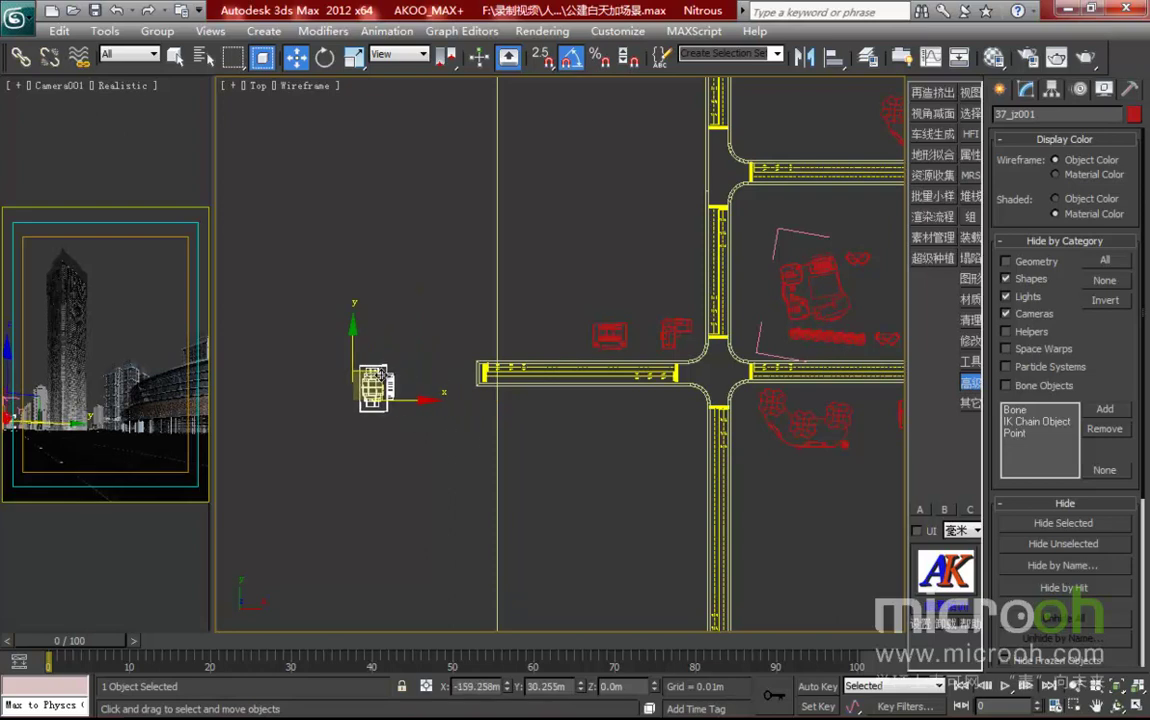
middle_drag(578, 441, 742, 431)
shift+drag(552, 388, 498, 329)
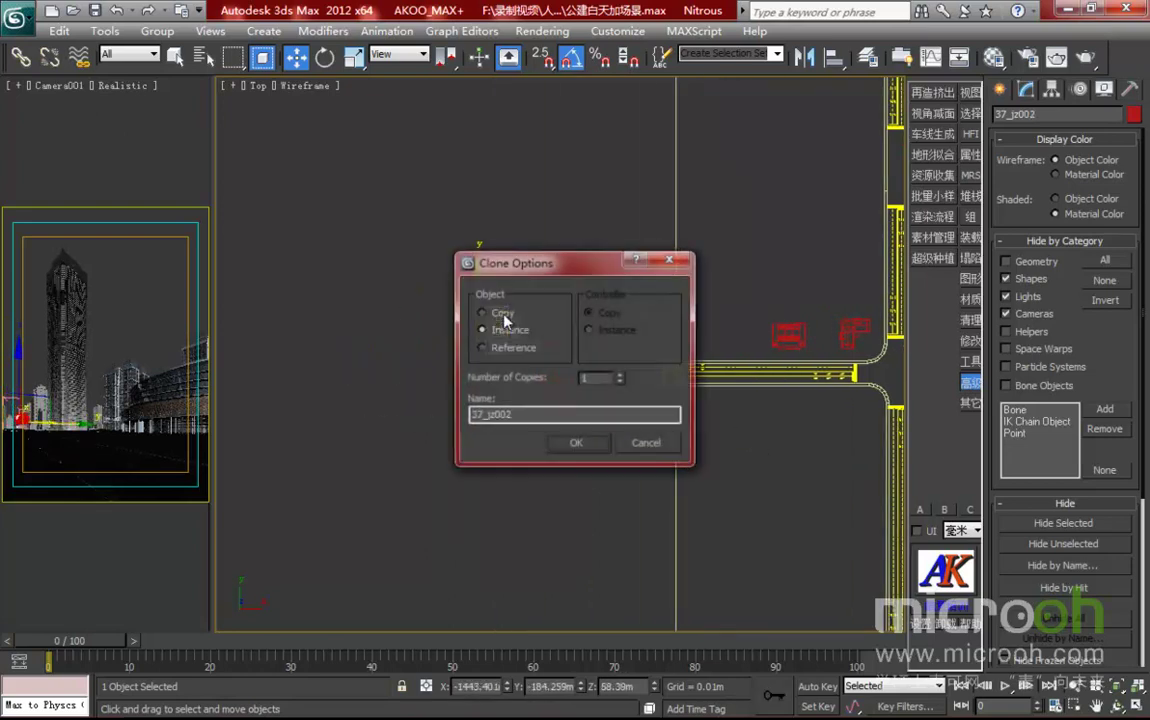
click(648, 443)
key(ctrl+z)
- Clone the L-shaped building 50_jz to a spot west of the rotated 37_jz copy
middle_drag(662, 408, 639, 411)
click(824, 336)
shift+drag(872, 325, 389, 311)
click(567, 449)
- Rotate the 50_jz copy a quarter turn counterclockwise and clear the selection
middle_drag(473, 431, 603, 431)
key(e)
mouse_move(541, 302)
mouse_down()
mouse_move(470, 255)
mouse_move(496, 271)
mouse_move(483, 298)
mouse_up()
key(w)
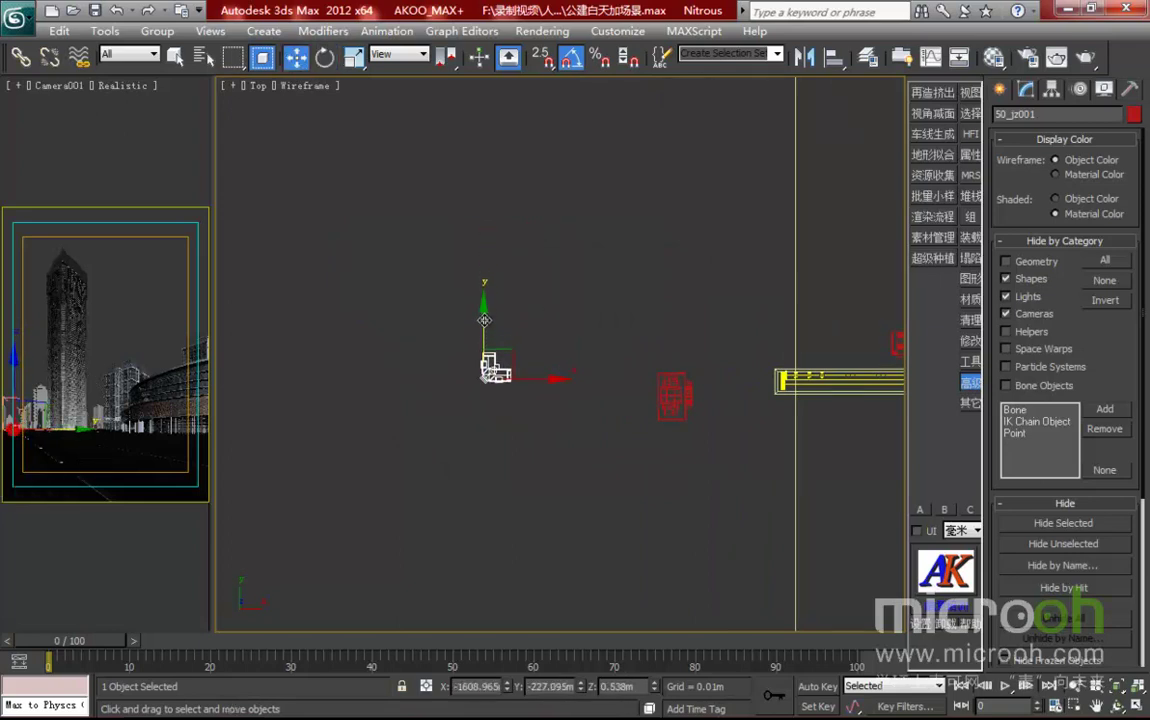
click(393, 275)
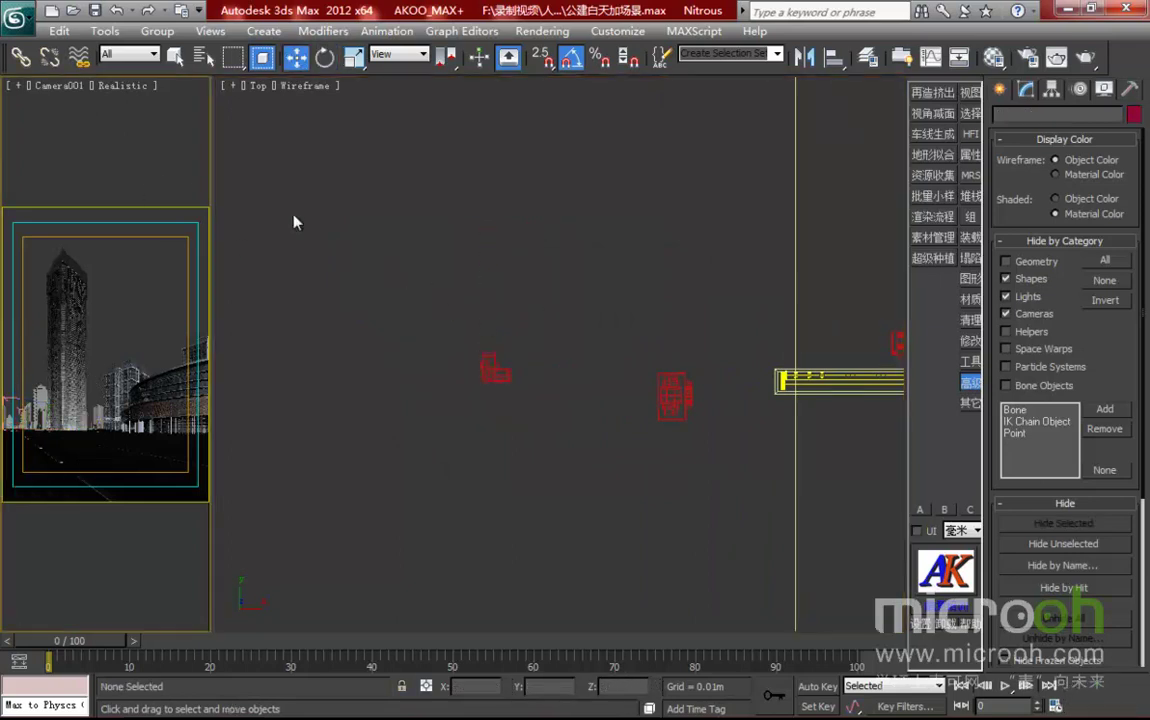
- Set the area to render to Region, narrow the region to the background buildings left of the tower, and render it
click(1066, 60)
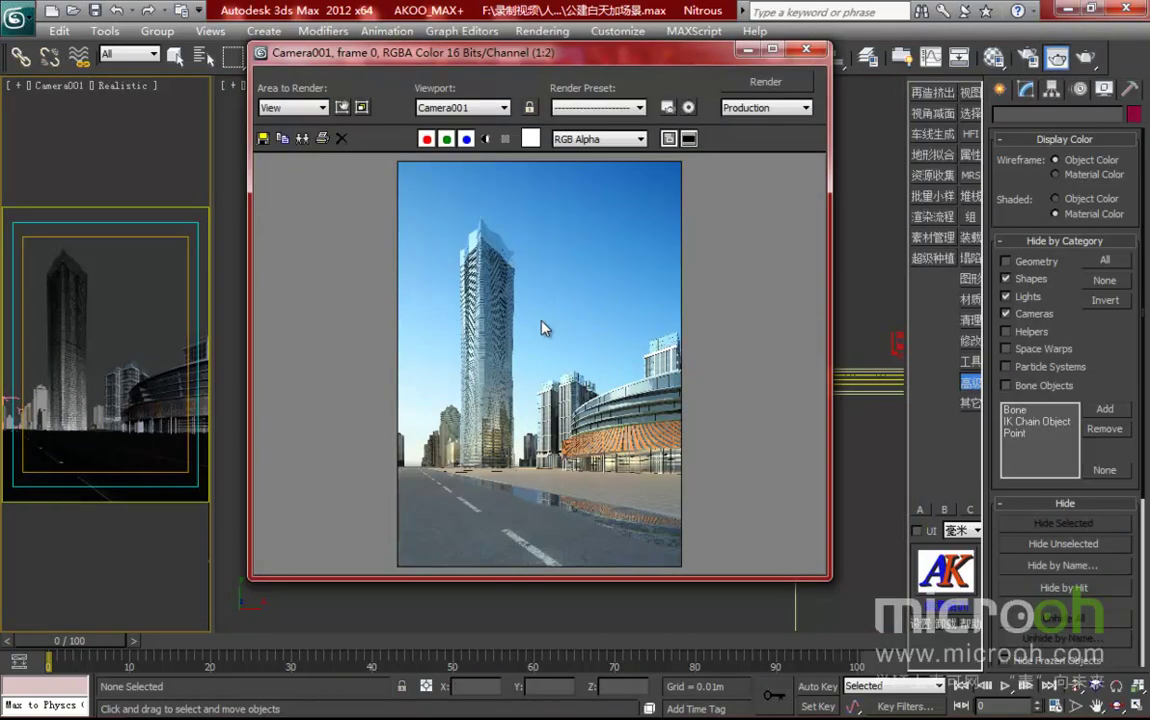
click(293, 107)
click(276, 148)
drag(562, 355, 481, 383)
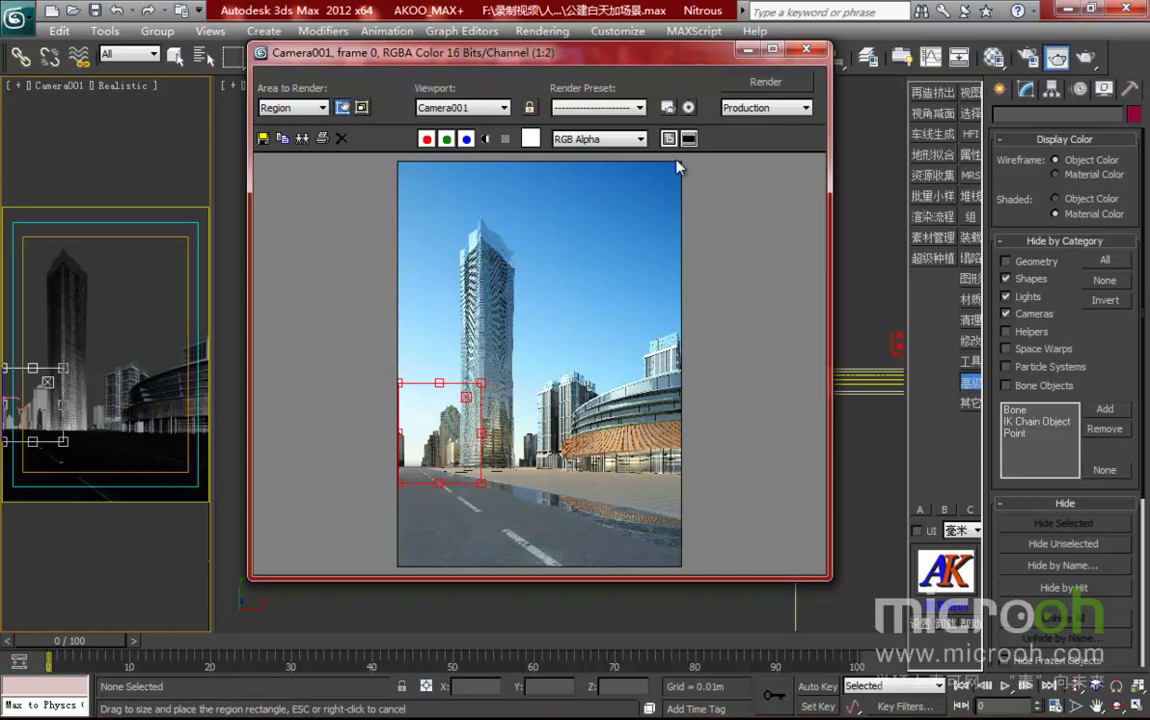
click(766, 84)
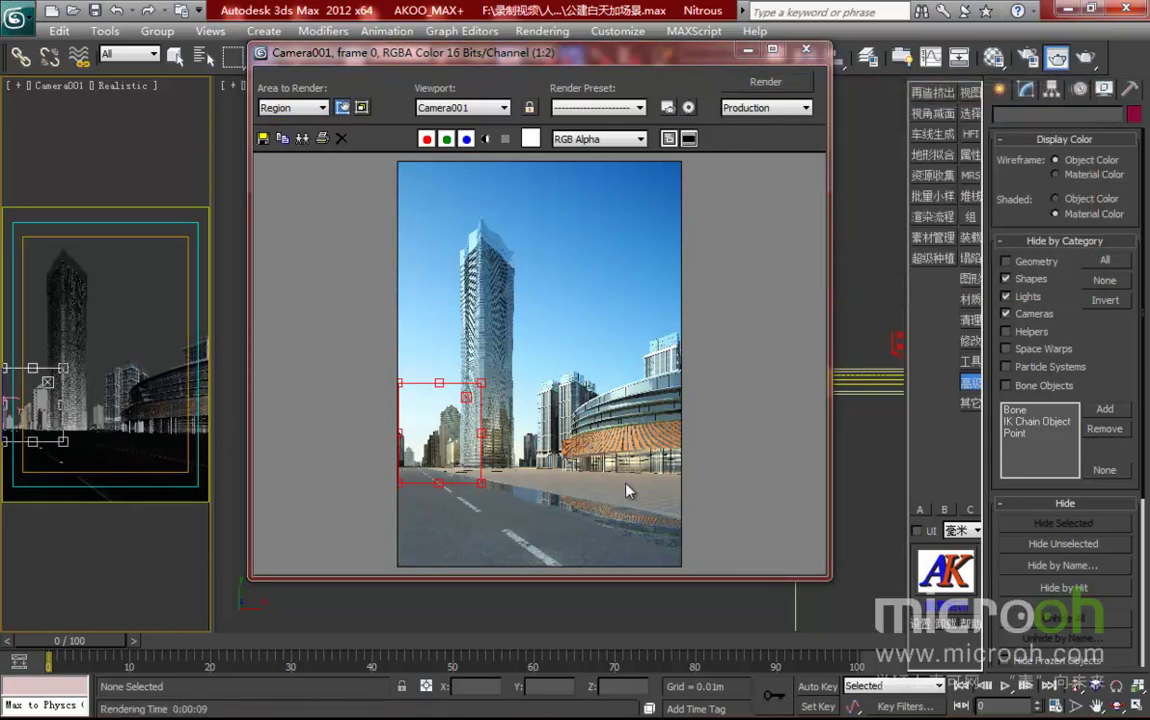
- Set the area to render to View and close the rendered frame window
click(298, 108)
click(278, 120)
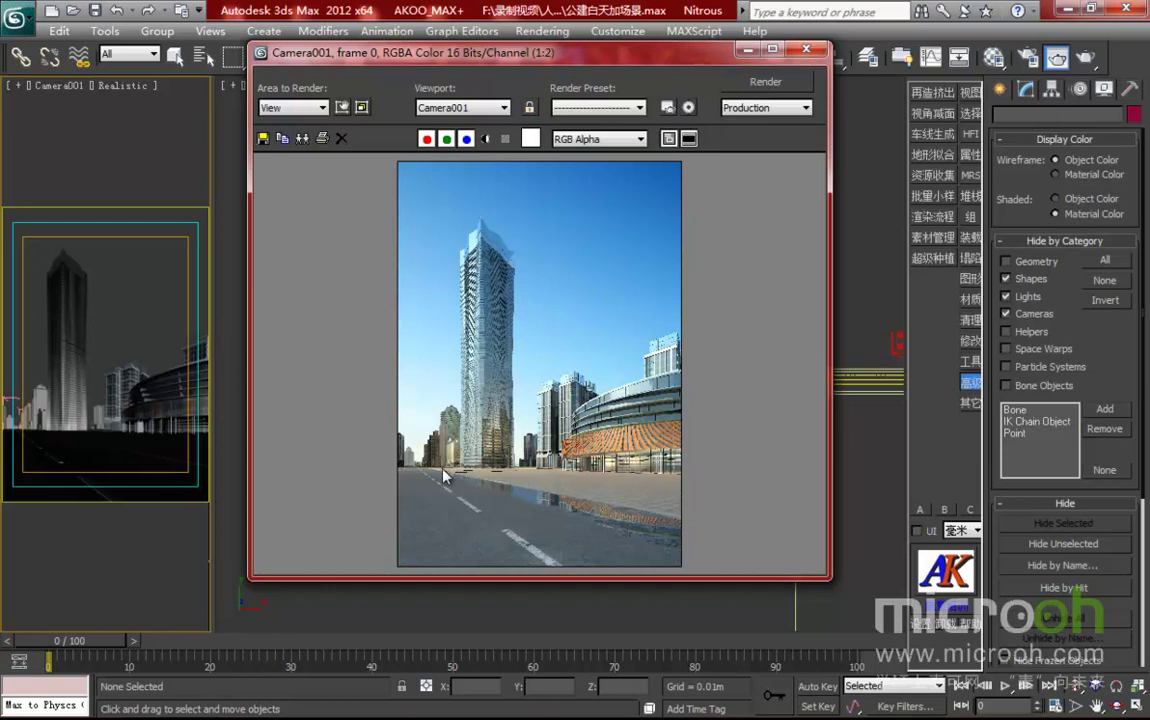
click(806, 48)
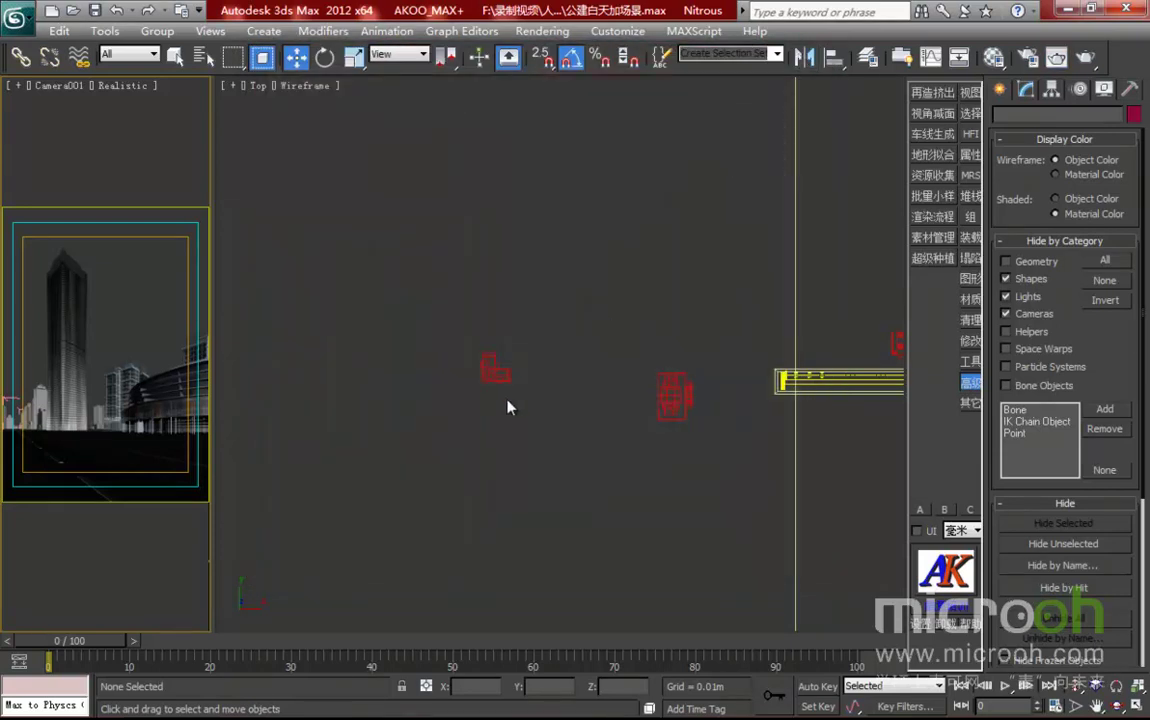
- Merge the tree-0531 model from the 01-常用-树木 folder into the scene beside the road east of the crossroads
scroll(508, 393, up, 5)
middle_drag(729, 371, 416, 413)
middle_drag(701, 411, 352, 418)
scroll(603, 413, up, 3)
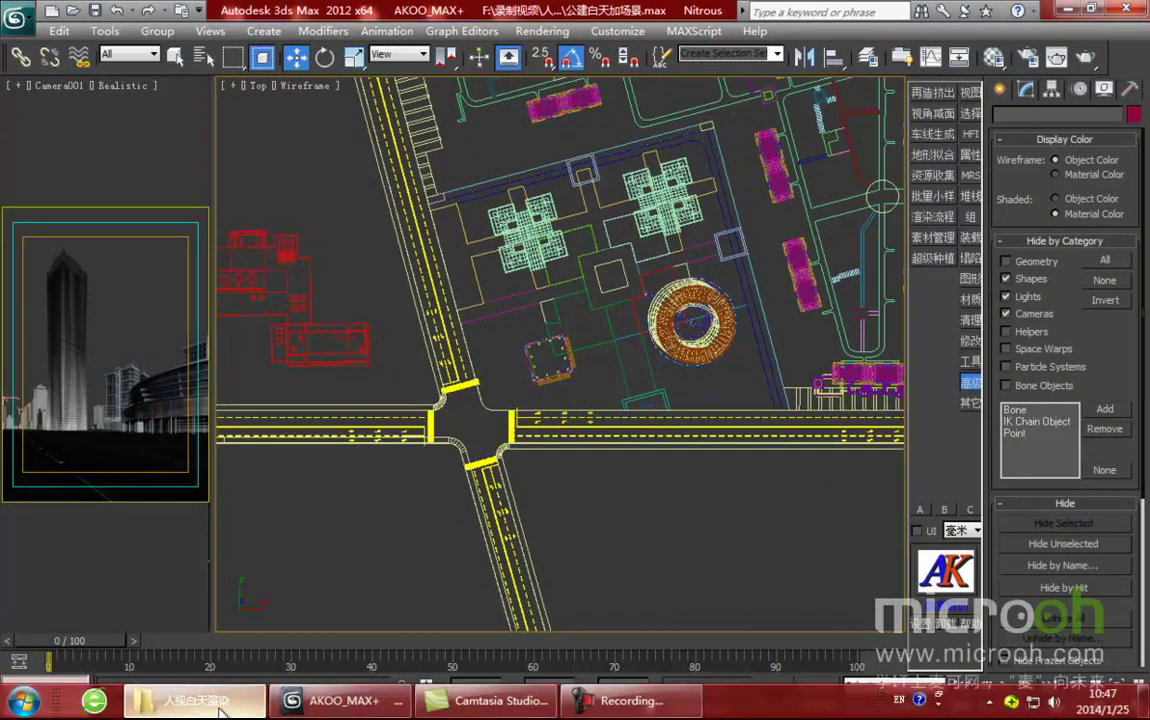
click(218, 711)
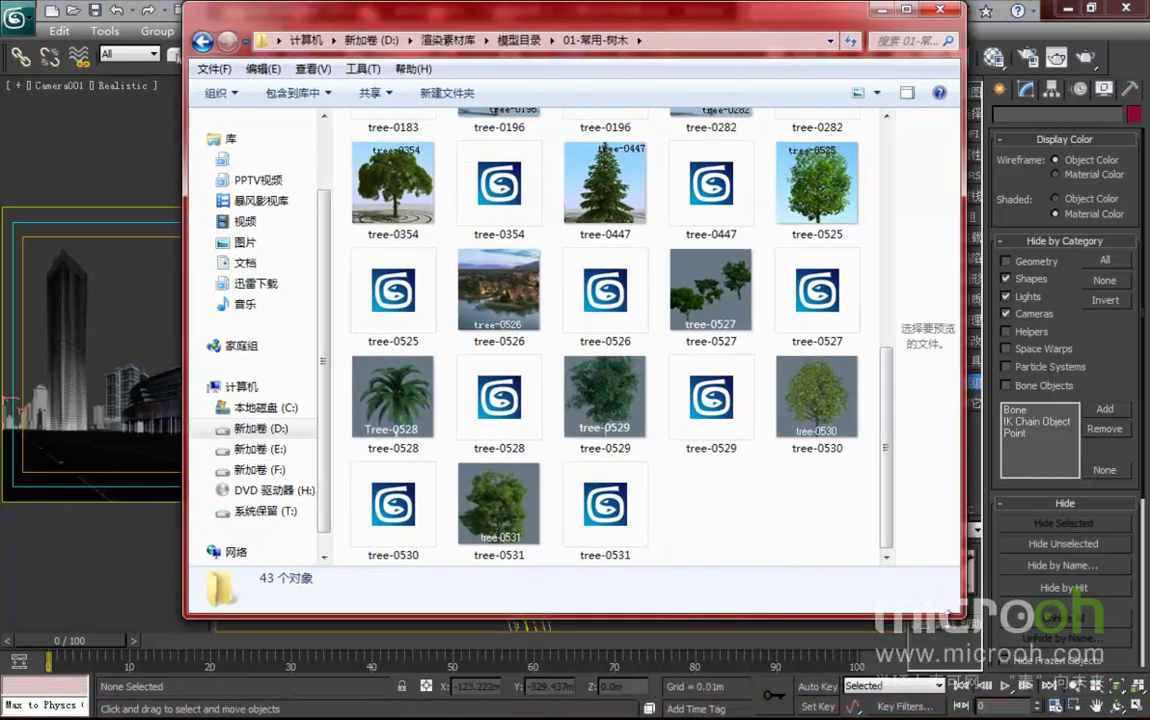
drag(953, 624, 955, 632)
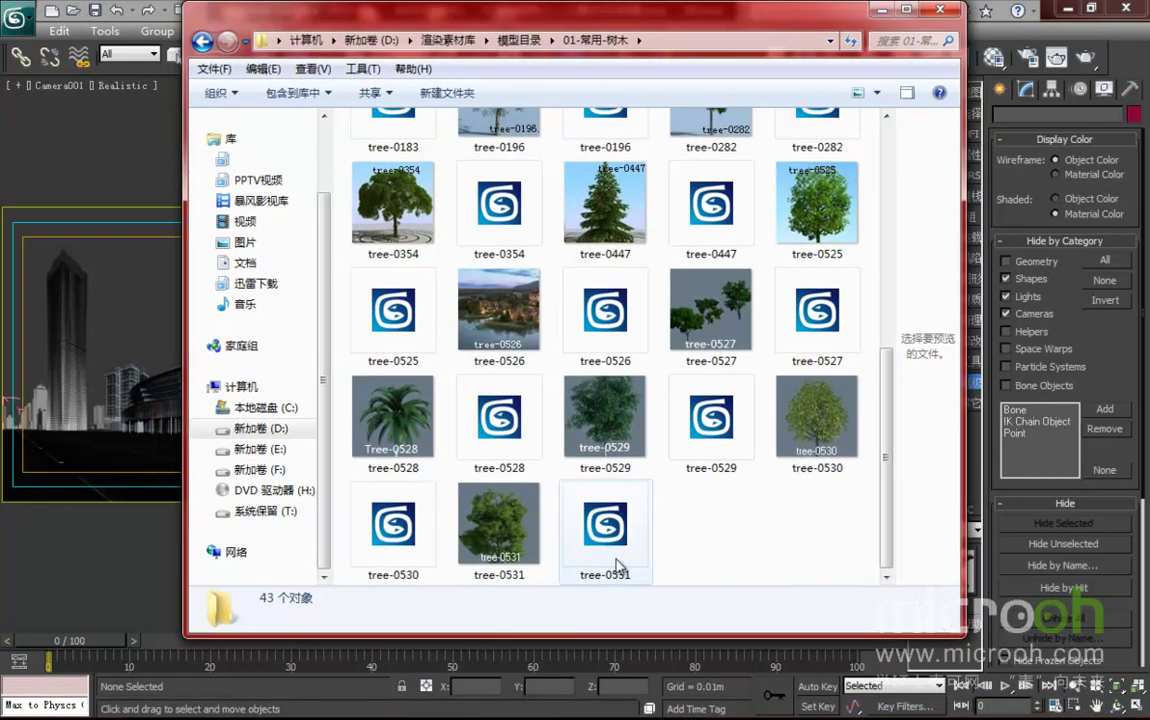
click(570, 505)
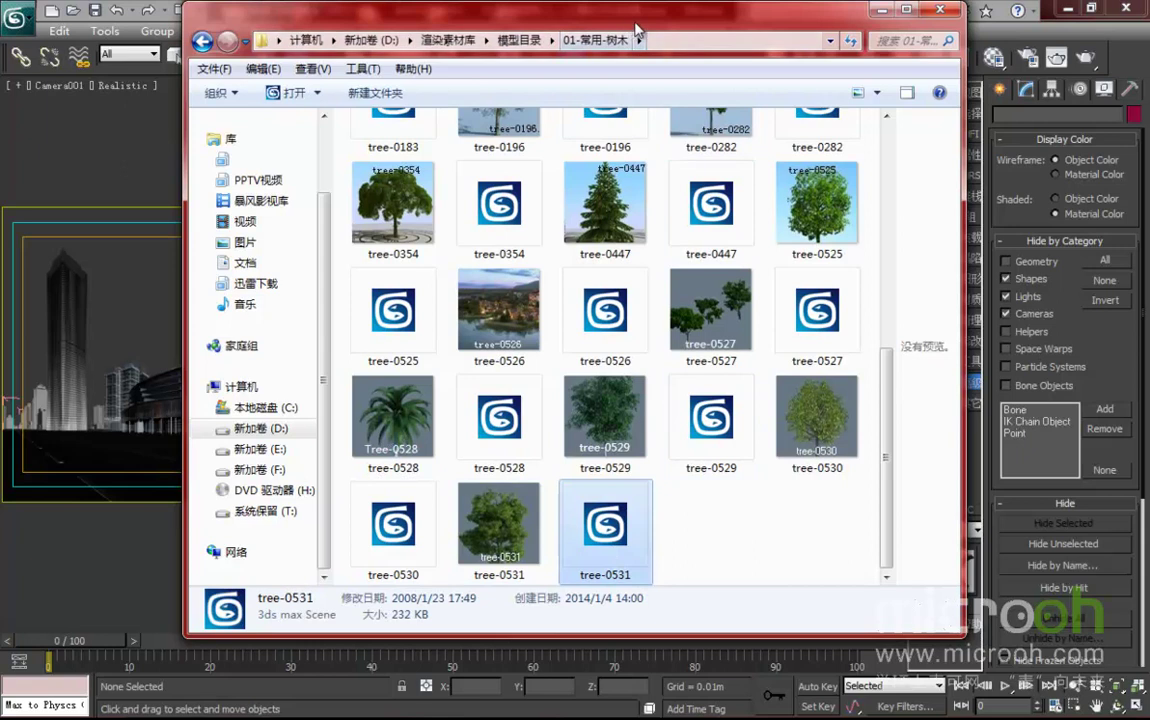
drag(600, 12, 917, 16)
drag(920, 555, 478, 433)
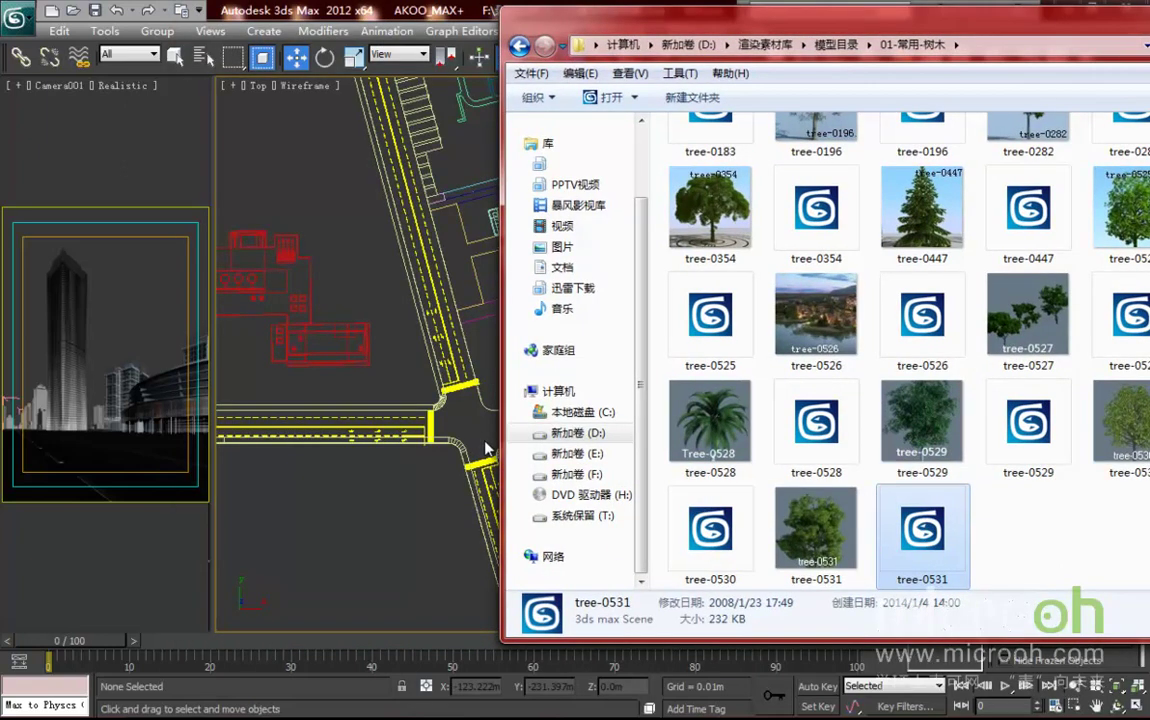
click(492, 463)
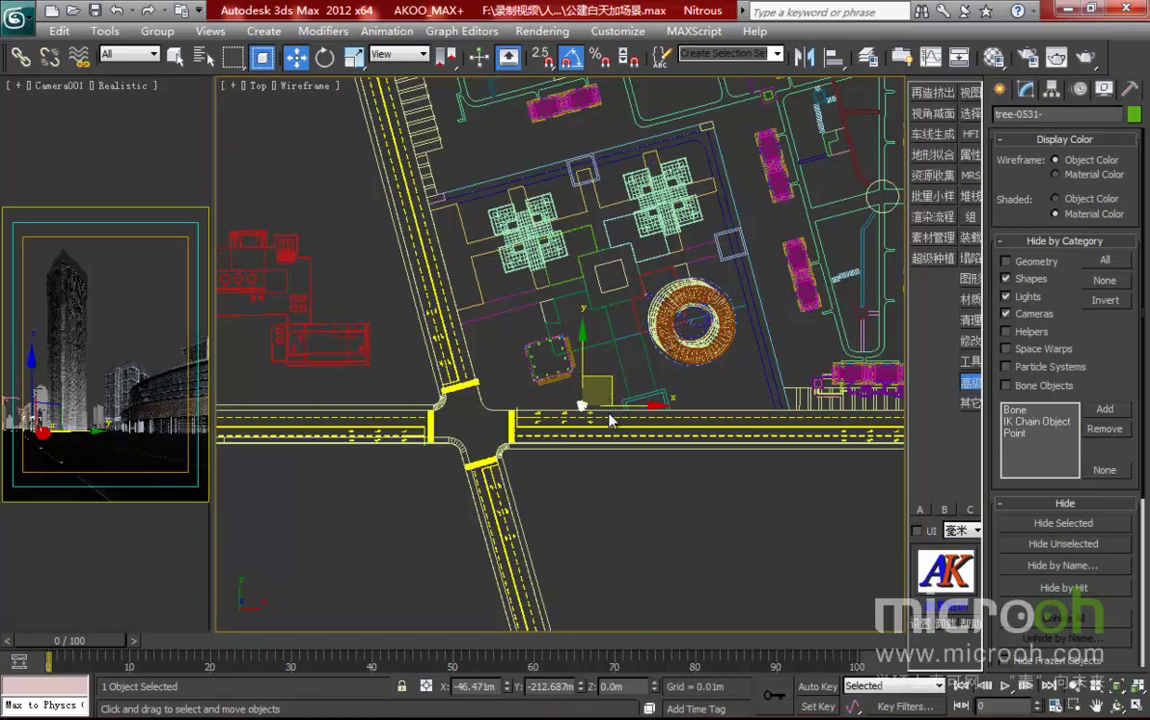
- Check the merged tree's height in the front view using a trial box, without keeping the box
scroll(606, 405, up, 4)
scroll(564, 398, up, 3)
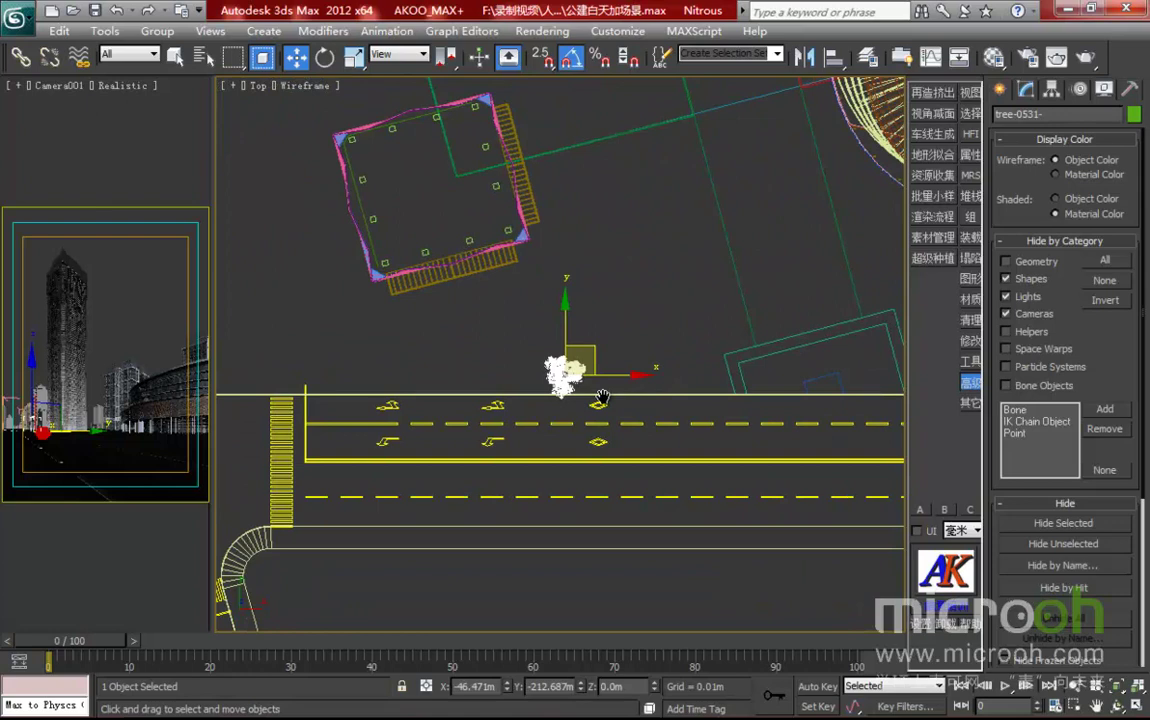
key(f)
key(z)
scroll(571, 400, down, 6)
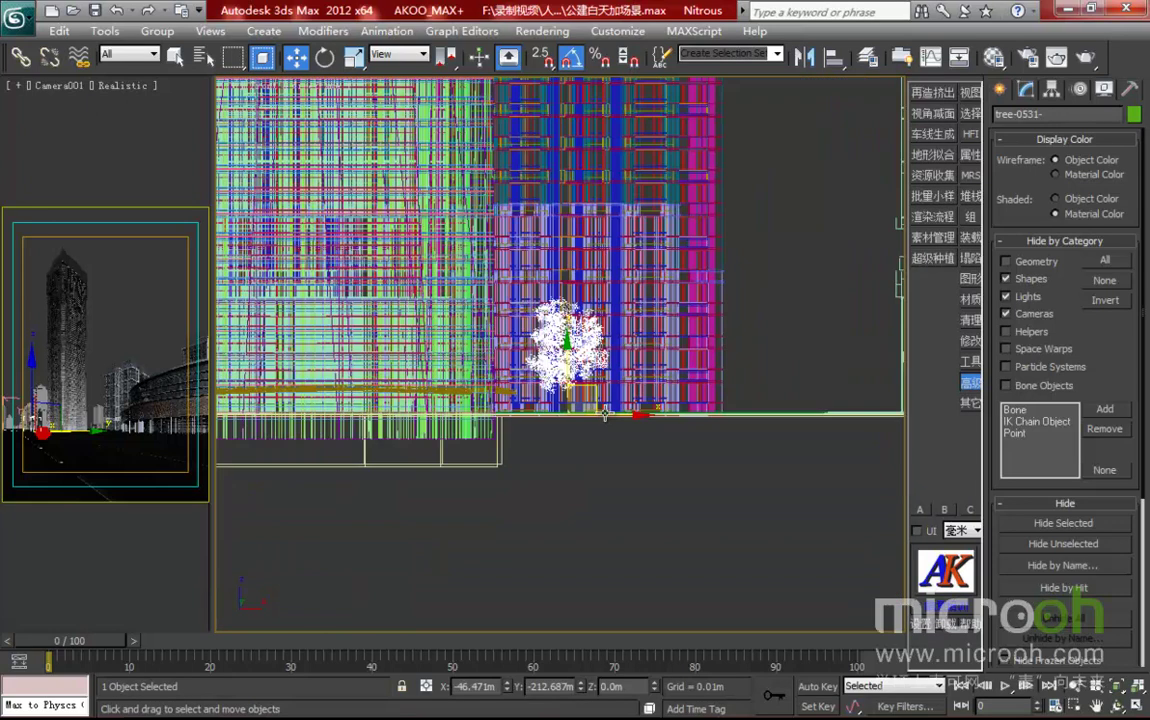
middle_drag(589, 415, 562, 419)
click(999, 89)
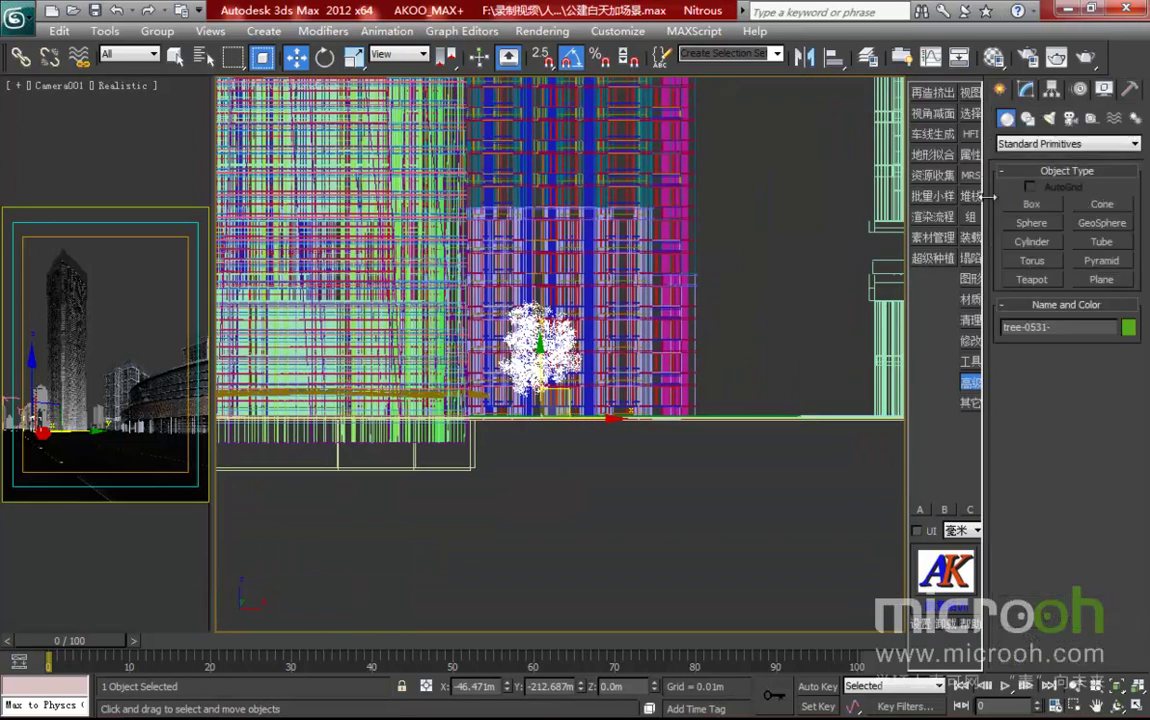
click(1032, 204)
drag(537, 304, 591, 420)
right_click(592, 417)
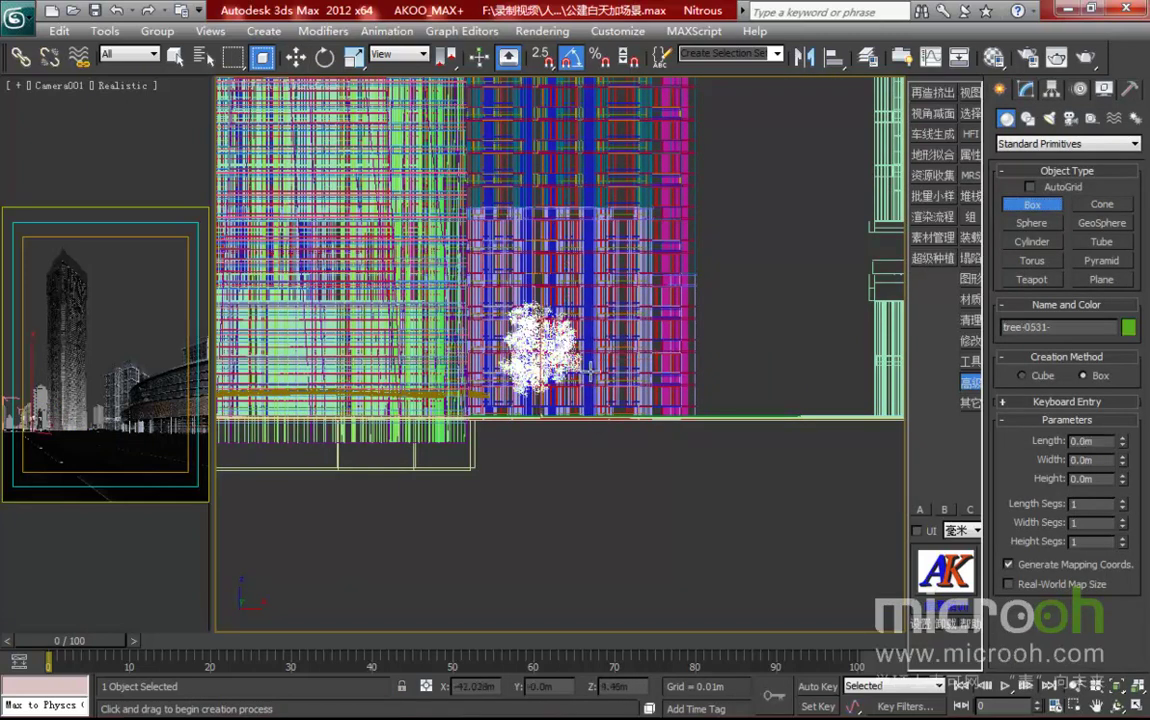
middle_drag(589, 370, 621, 378)
- Move the tree to the north edge of the road in the top view and clone an instance just west of it
key(t)
scroll(619, 374, down, 8)
key(w)
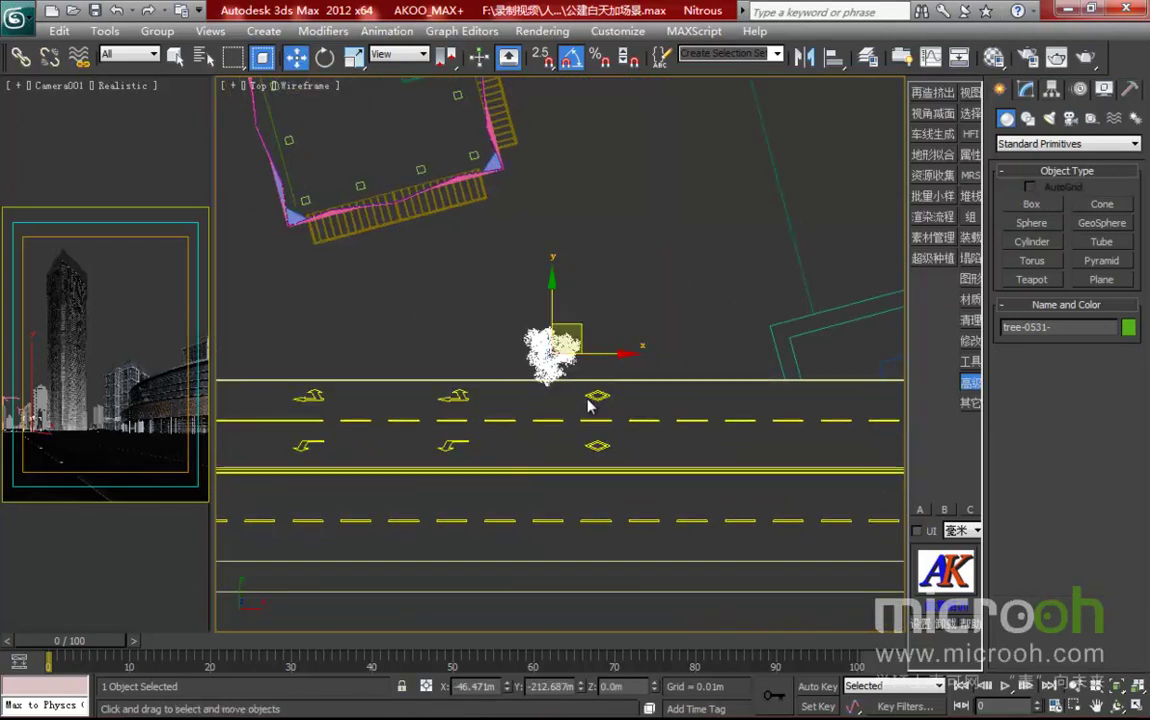
drag(581, 328, 596, 369)
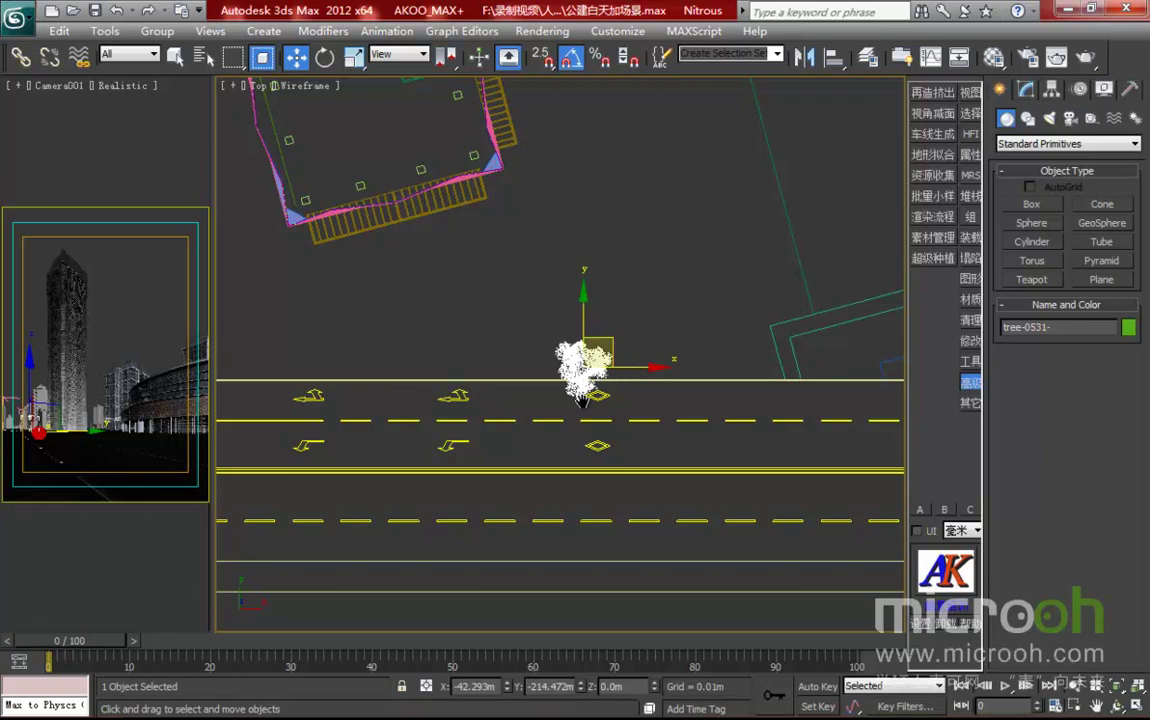
middle_drag(596, 369, 756, 360)
drag(724, 358, 720, 358)
click(578, 444)
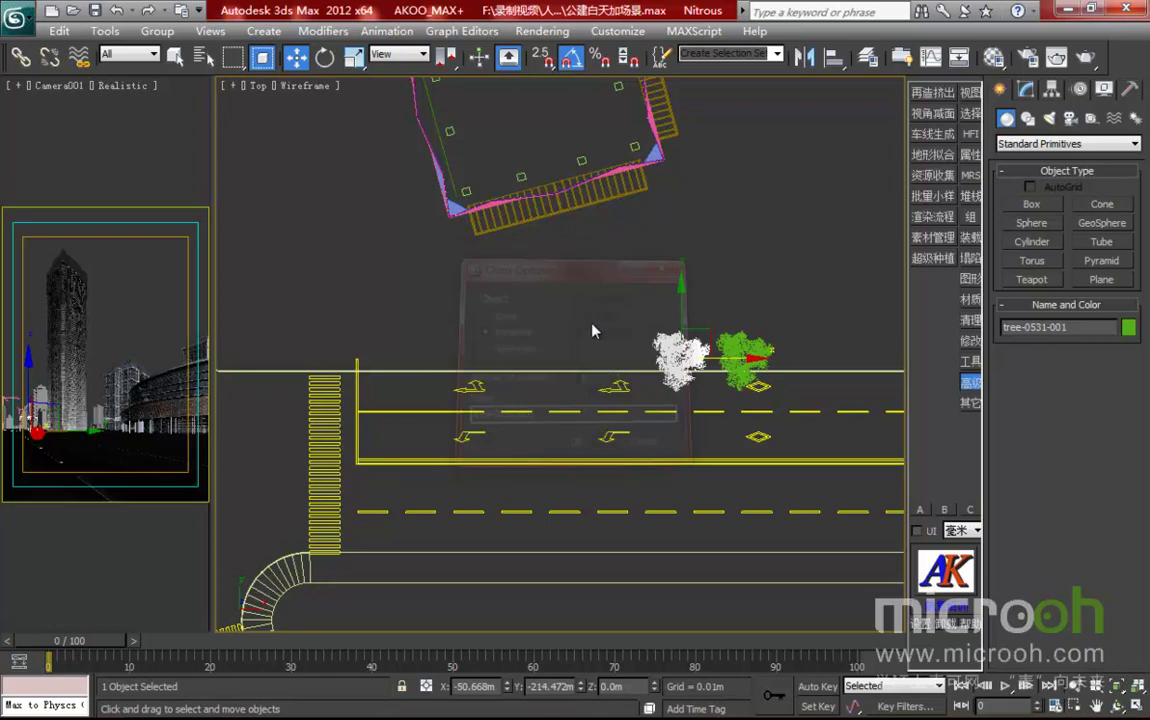
- Scale the cloned tree uniformly to 120%
right_click(354, 57)
double_click(845, 365)
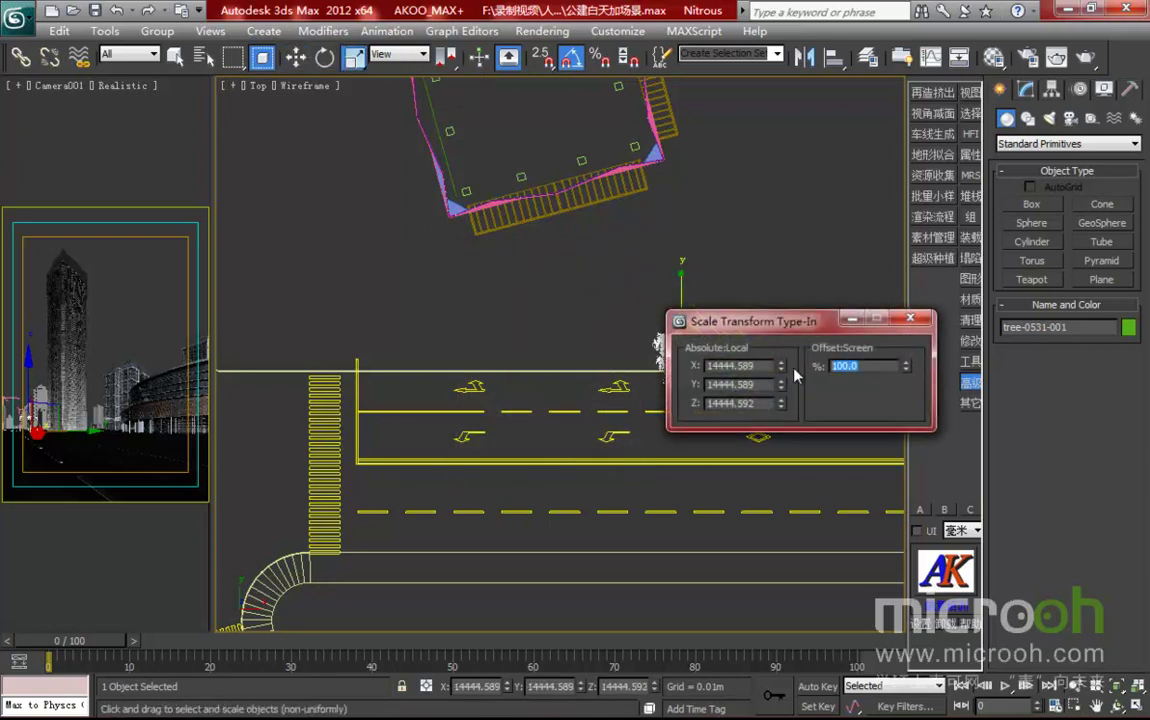
text(120)
key(Return)
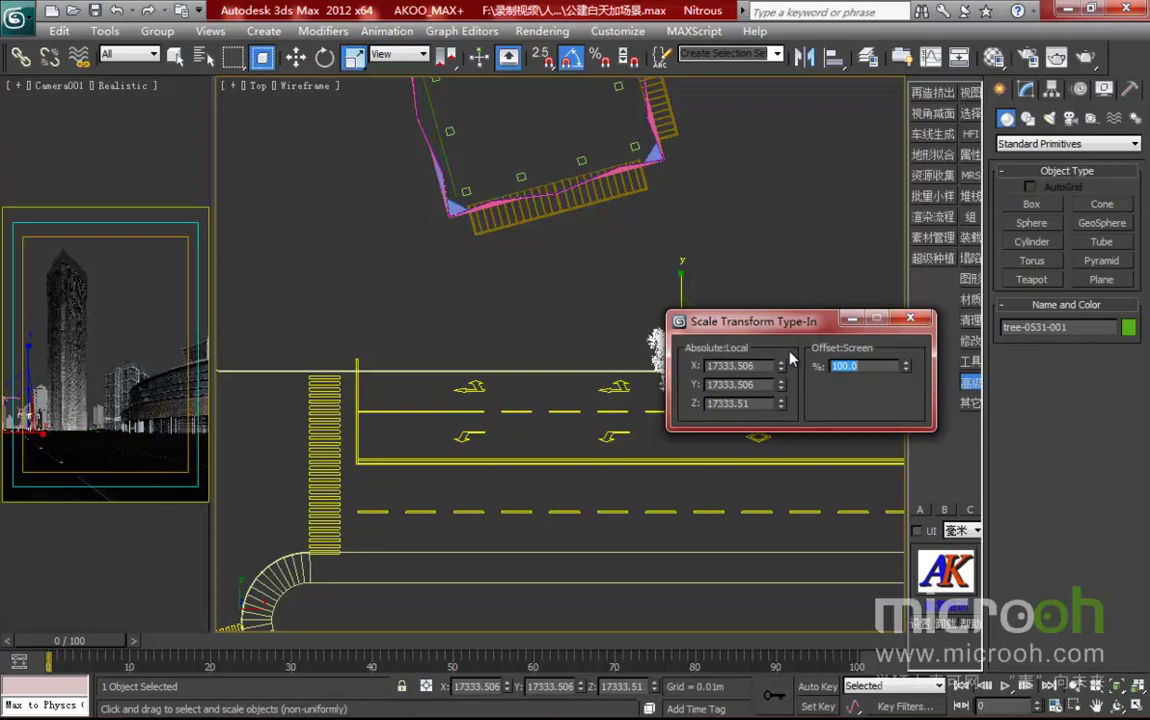
click(910, 318)
- Clone an instance of the enlarged tree farther west along the north roadside and scale it to 80%
key(w)
shift+drag(733, 357, 485, 358)
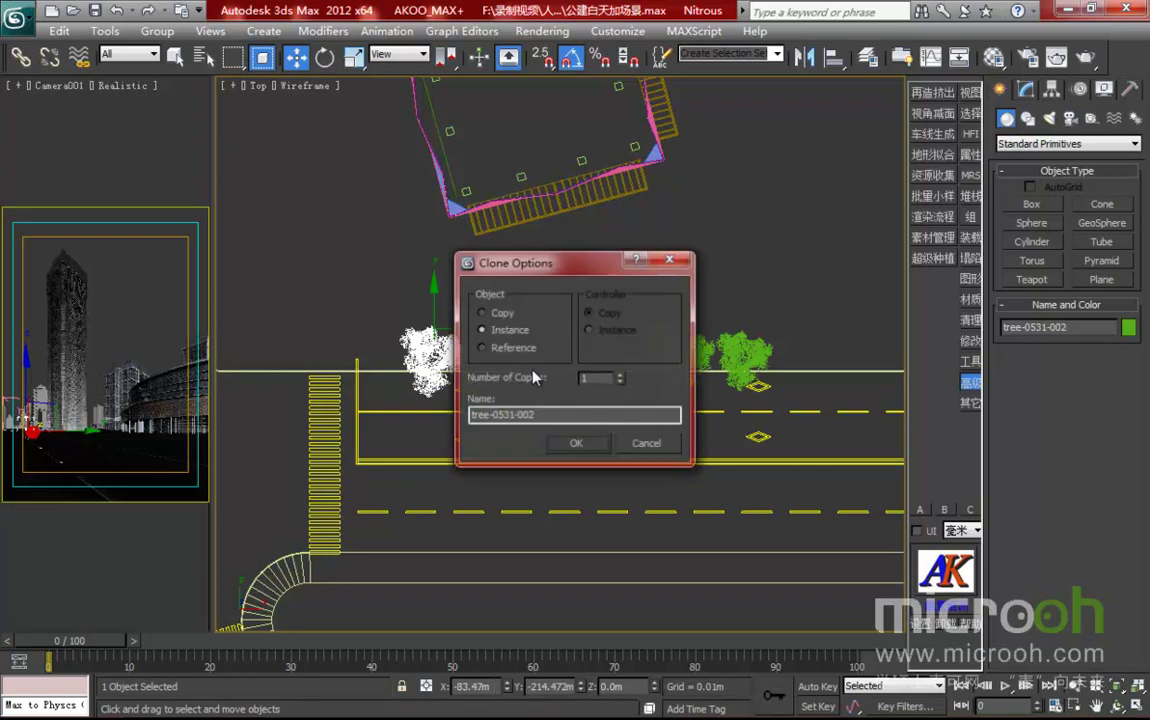
click(577, 449)
middle_drag(240, 120, 285, 120)
key(r)
key(F12)
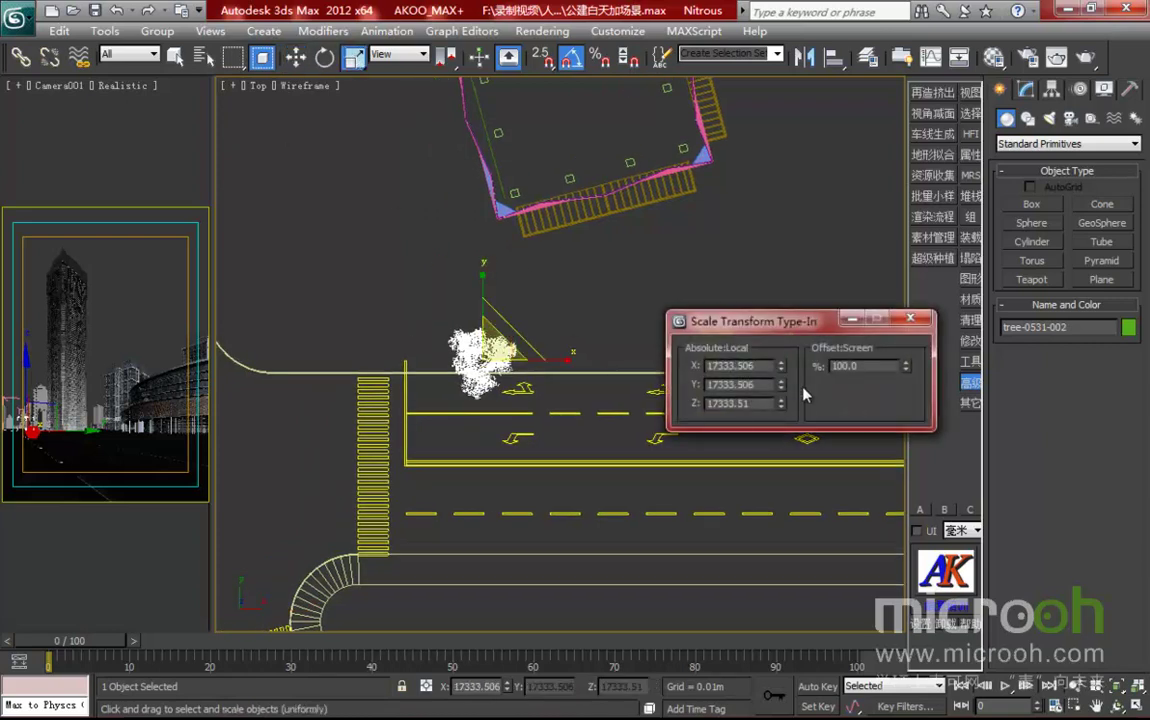
double_click(862, 371)
text(80)
key(Return)
key(F12)
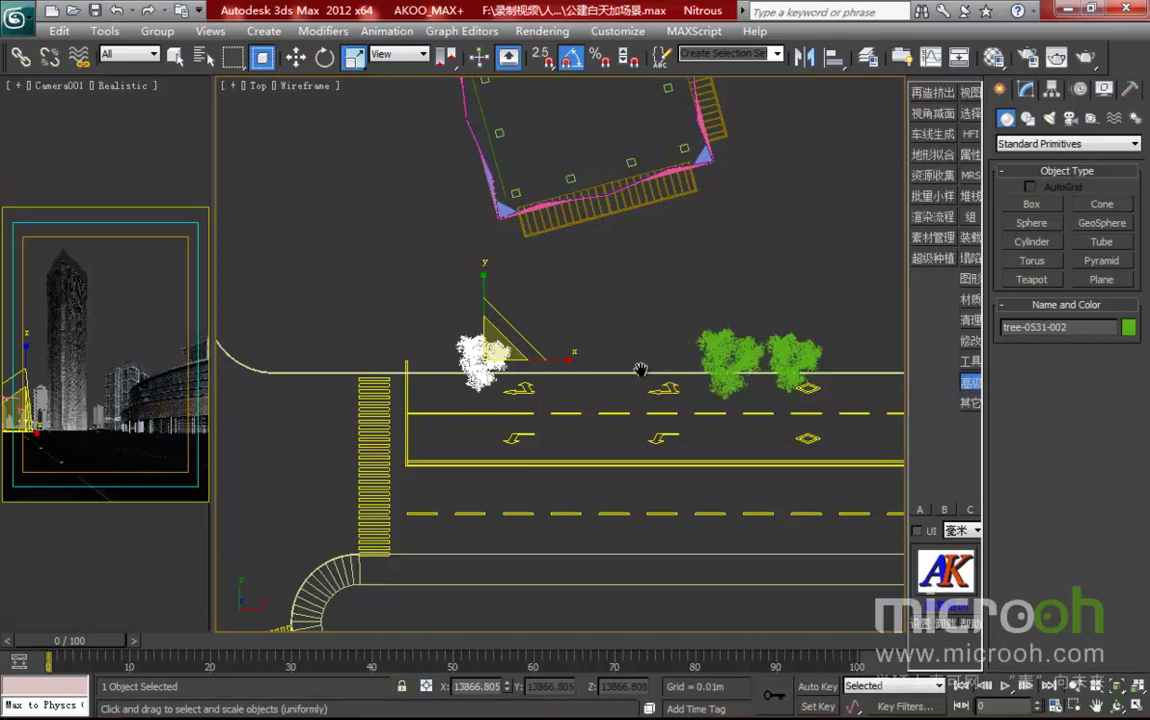
- Clone an instance of the reduced tree just west of it and rotate the copy
middle_drag(549, 367, 764, 352)
key(w)
shift+drag(744, 340, 700, 340)
click(583, 442)
key(e)
drag(630, 275, 663, 247)
key(w)
- Clone the rotated tree to the corner just west of the eastern crosswalk on the north roadside
middle_drag(633, 355, 733, 348)
mouse_move(835, 333)
shift+mouse_down()
mouse_move(684, 328)
mouse_move(699, 328)
shift+mouse_up()
click(568, 446)
middle_drag(687, 359, 611, 329)
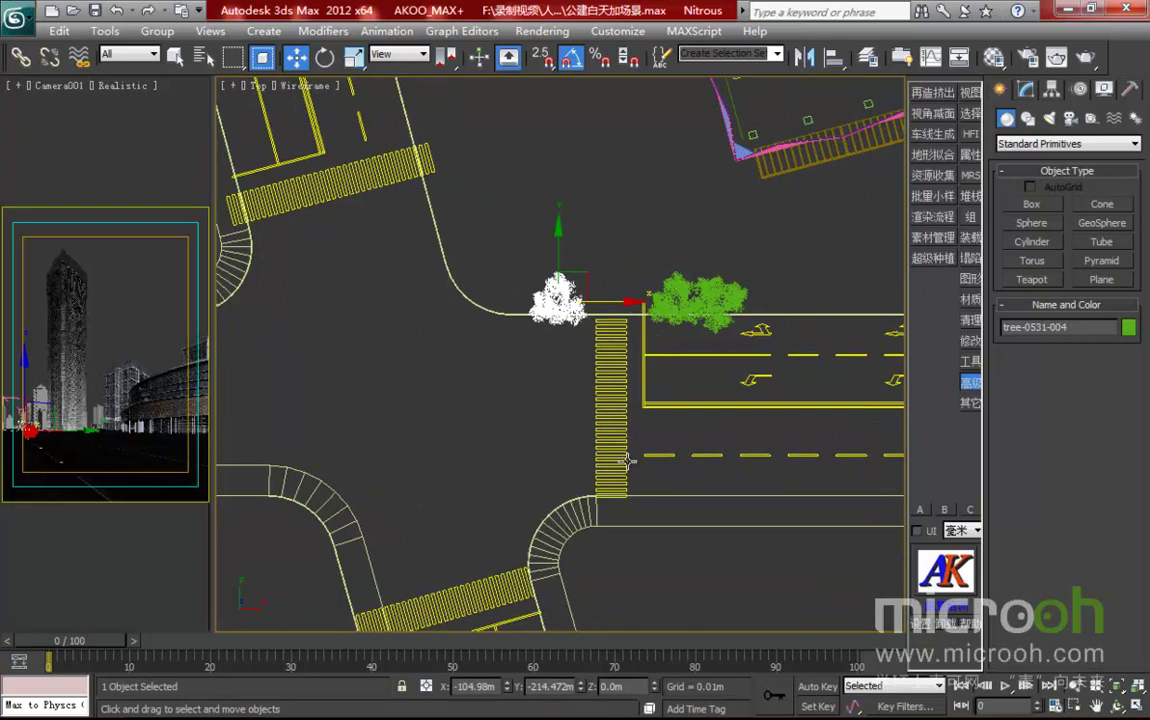
- Clone the corner tree to the south side of the road, east of the crossroads
middle_drag(645, 473, 793, 451)
scroll(581, 400, down, 2)
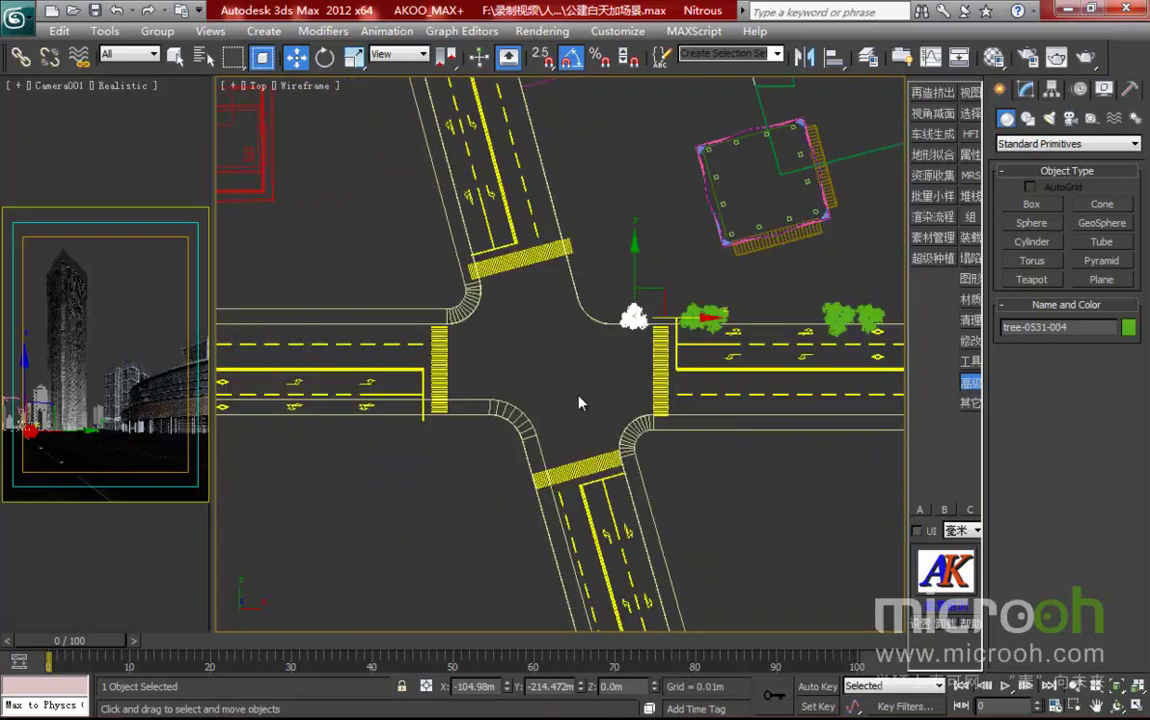
scroll(581, 400, up, 1)
middle_drag(578, 397, 581, 393)
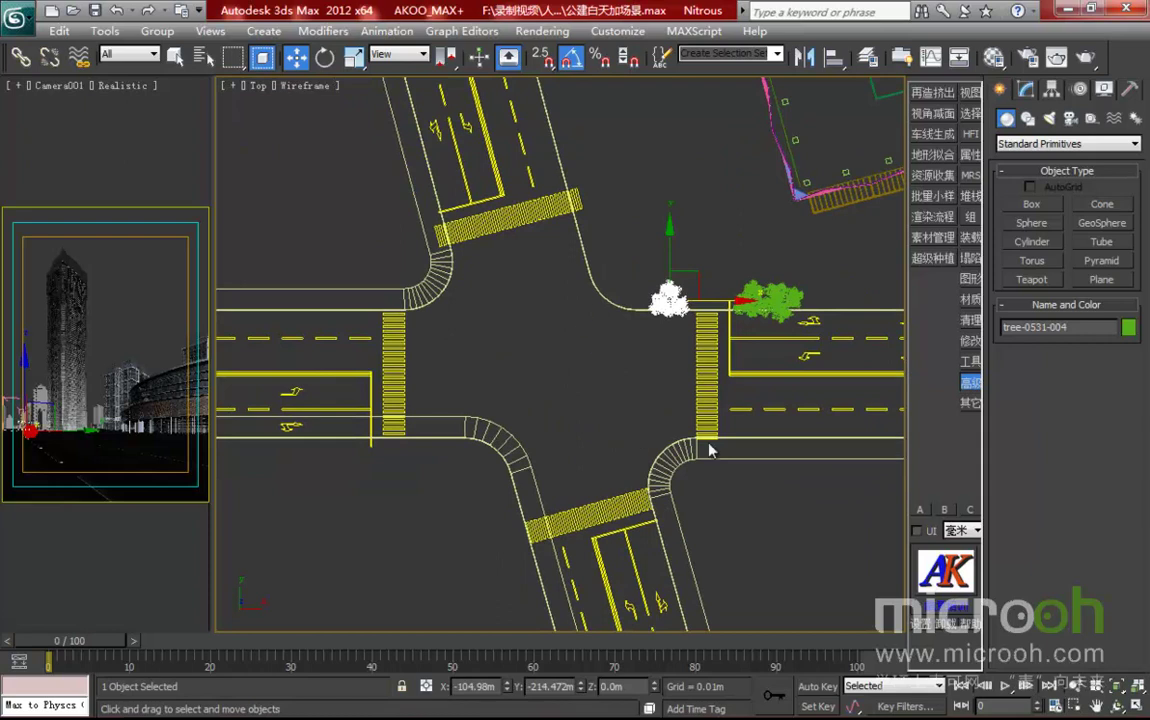
scroll(560, 370, down, 2)
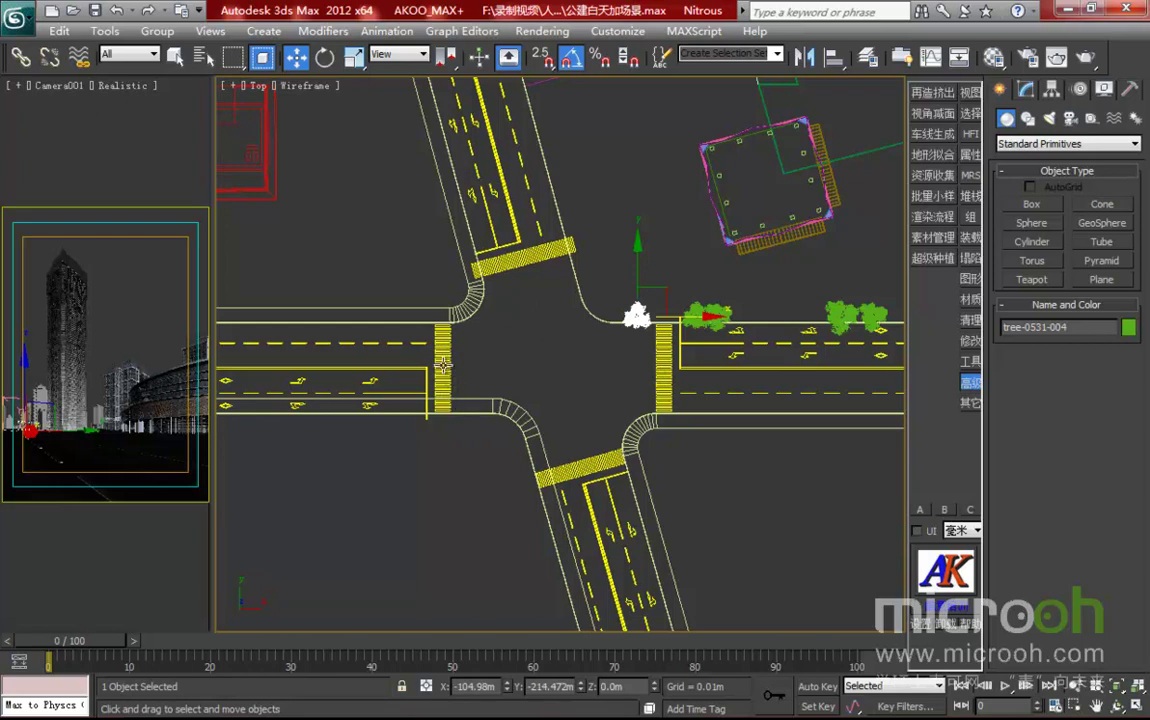
middle_drag(443, 370, 390, 376)
mouse_move(590, 305)
mouse_down()
mouse_move(832, 398)
mouse_move(866, 394)
mouse_up()
click(590, 447)
middle_drag(683, 475, 393, 459)
mouse_move(513, 407)
mouse_down()
mouse_move(695, 413)
mouse_move(677, 379)
mouse_move(541, 378)
mouse_up()
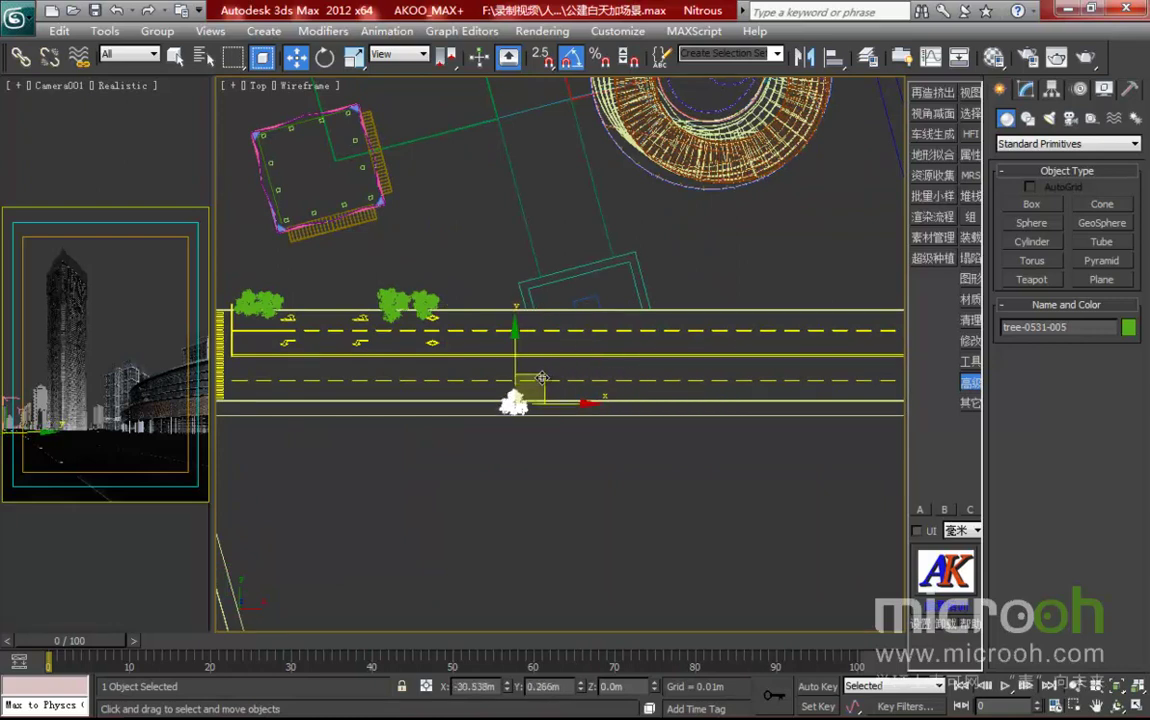
- Clone an instance of the south-side tree just west of it and rotate the copy
middle_drag(593, 500, 827, 455)
shift+drag(794, 358, 758, 358)
click(575, 443)
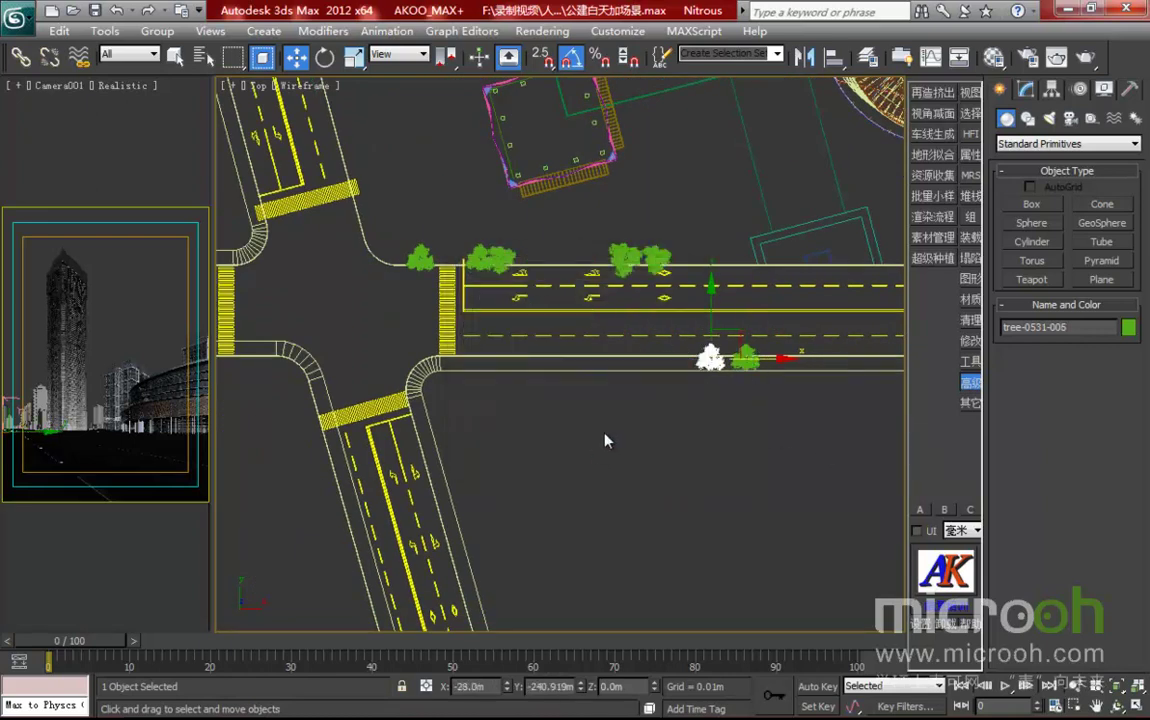
key(e)
drag(744, 301, 690, 269)
key(w)
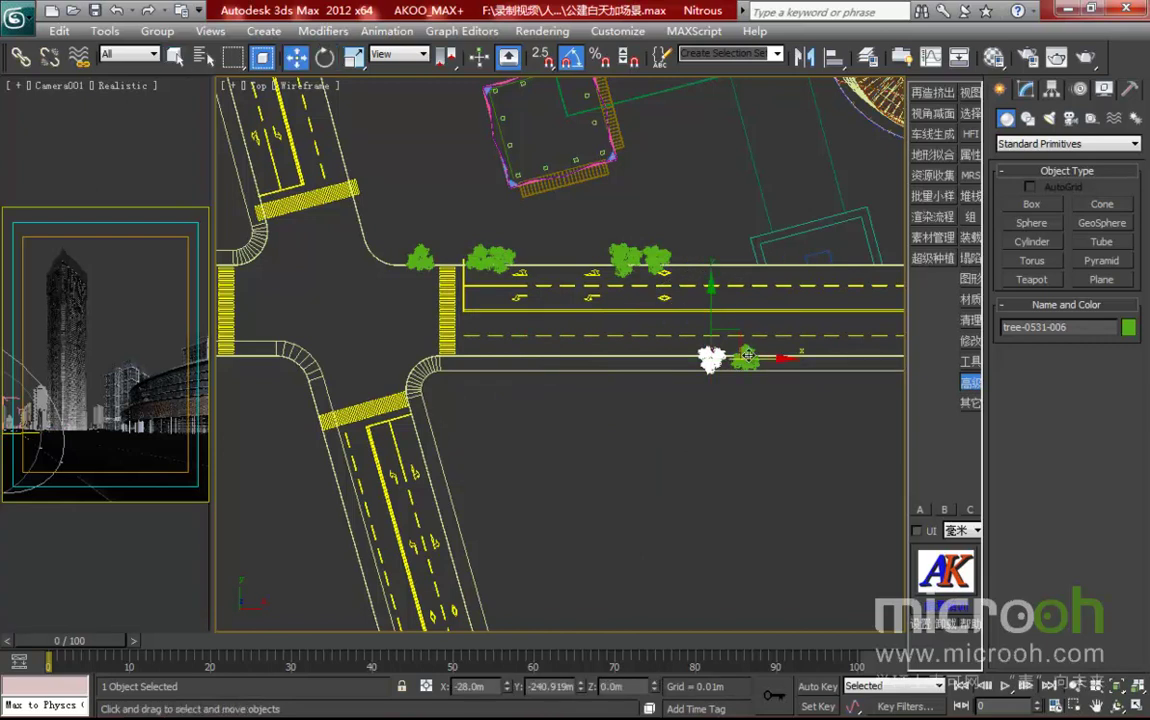
- Add more tree instances farther west along the south roadside, rotating copies to vary the cluster
mouse_move(760, 358)
mouse_down()
mouse_move(735, 358)
mouse_move(735, 308)
mouse_move(712, 298)
mouse_up()
click(578, 443)
key(e)
key(w)
mouse_move(742, 358)
shift+mouse_down()
mouse_move(627, 359)
mouse_move(645, 359)
shift+mouse_up()
click(576, 443)
click(604, 440)
key(e)
drag(562, 273, 610, 318)
- Clone the next group of tree instances toward the eastern crosswalk on the south roadside and rotate the westernmost one
shift+drag(640, 357, 534, 358)
click(576, 443)
click(576, 443)
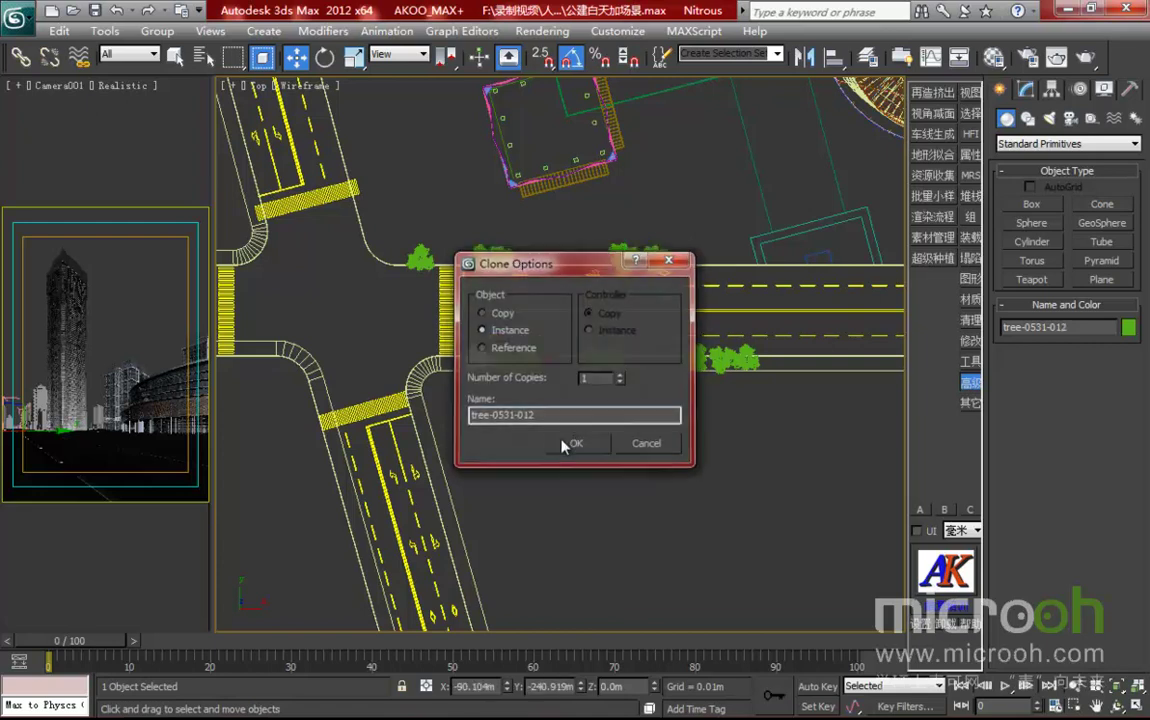
click(560, 448)
key(e)
mouse_move(480, 289)
mouse_down()
mouse_move(462, 272)
mouse_move(506, 277)
mouse_up()
key(w)
- Clone the westernmost south-side tree across the crossroads to the south edge of the western road
middle_drag(483, 424, 677, 347)
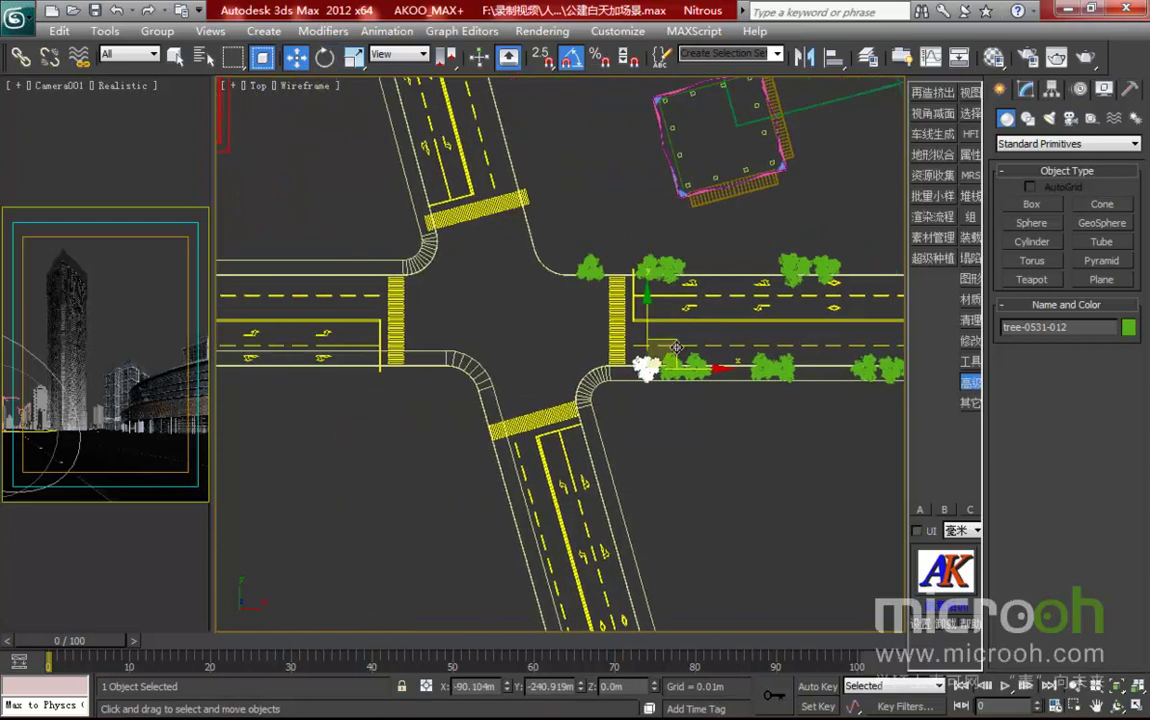
mouse_move(668, 341)
shift+mouse_down()
mouse_move(372, 306)
mouse_move(398, 334)
shift+mouse_up()
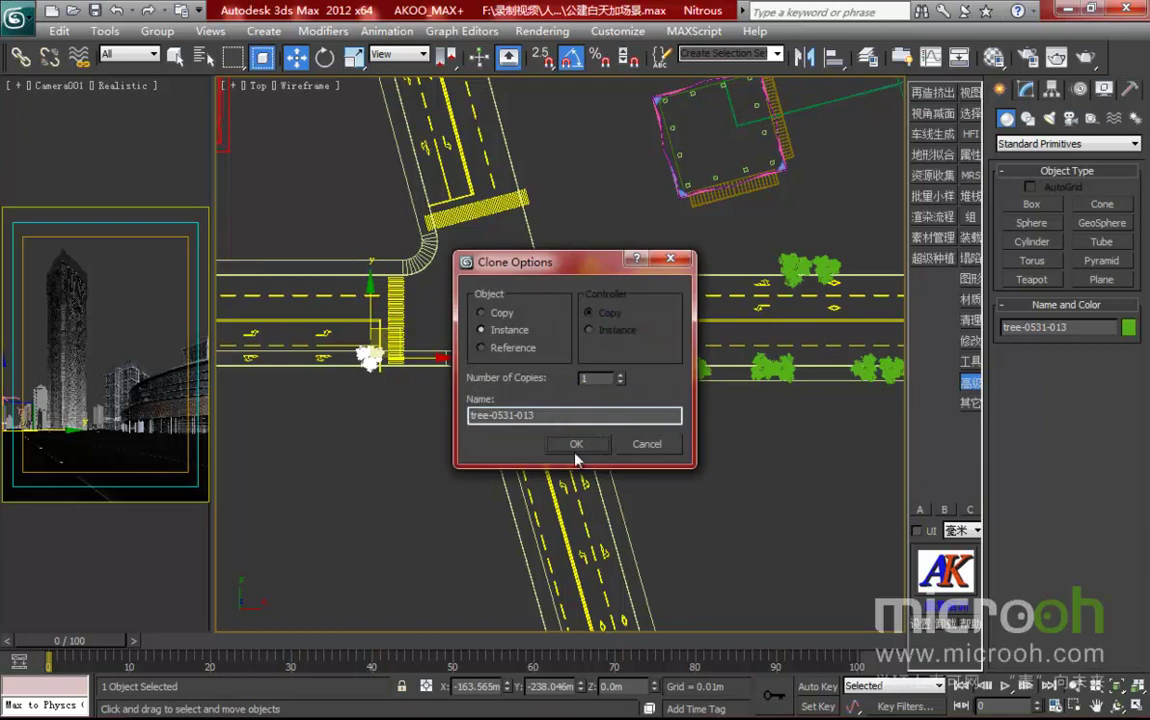
click(567, 444)
- Clone that tree to the north edge of the western road and add two more instances in a row beside it
middle_drag(433, 471, 588, 502)
mouse_move(551, 362)
shift+mouse_down()
mouse_move(554, 274)
mouse_move(513, 303)
shift+mouse_up()
click(570, 442)
click(575, 441)
click(567, 447)
- Clone another tree instance farther west along the western road's north edge
middle_drag(501, 360, 773, 373)
shift+drag(787, 318, 676, 328)
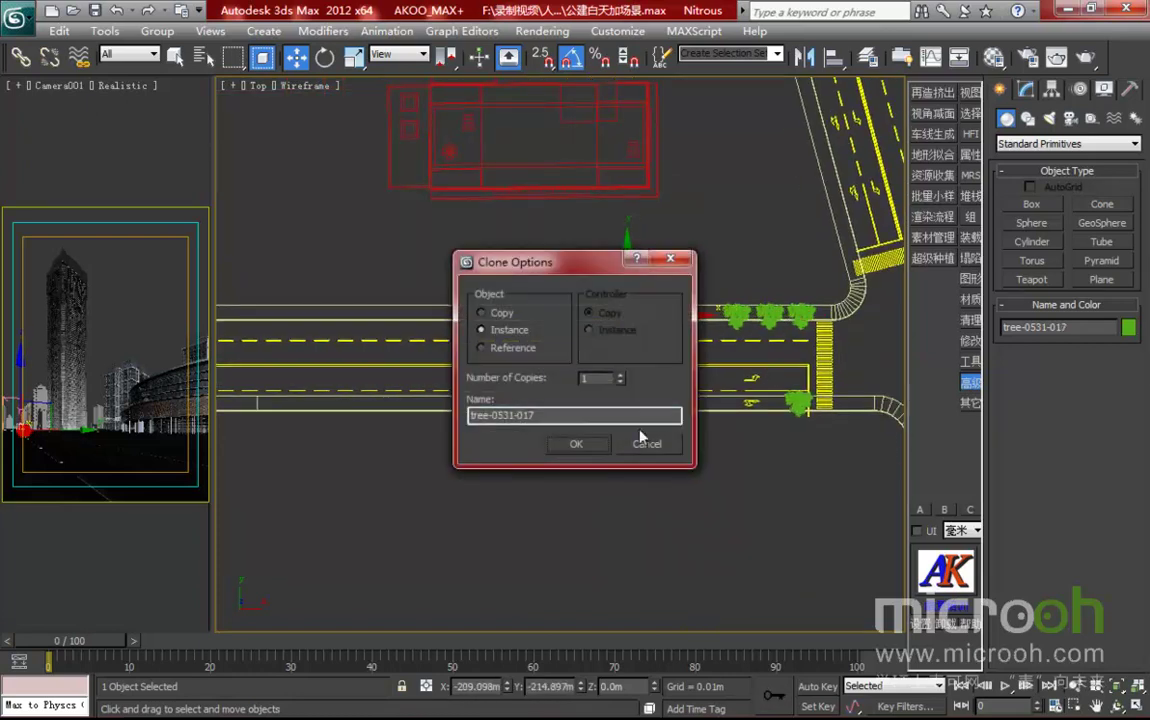
click(576, 444)
middle_drag(597, 452, 455, 455)
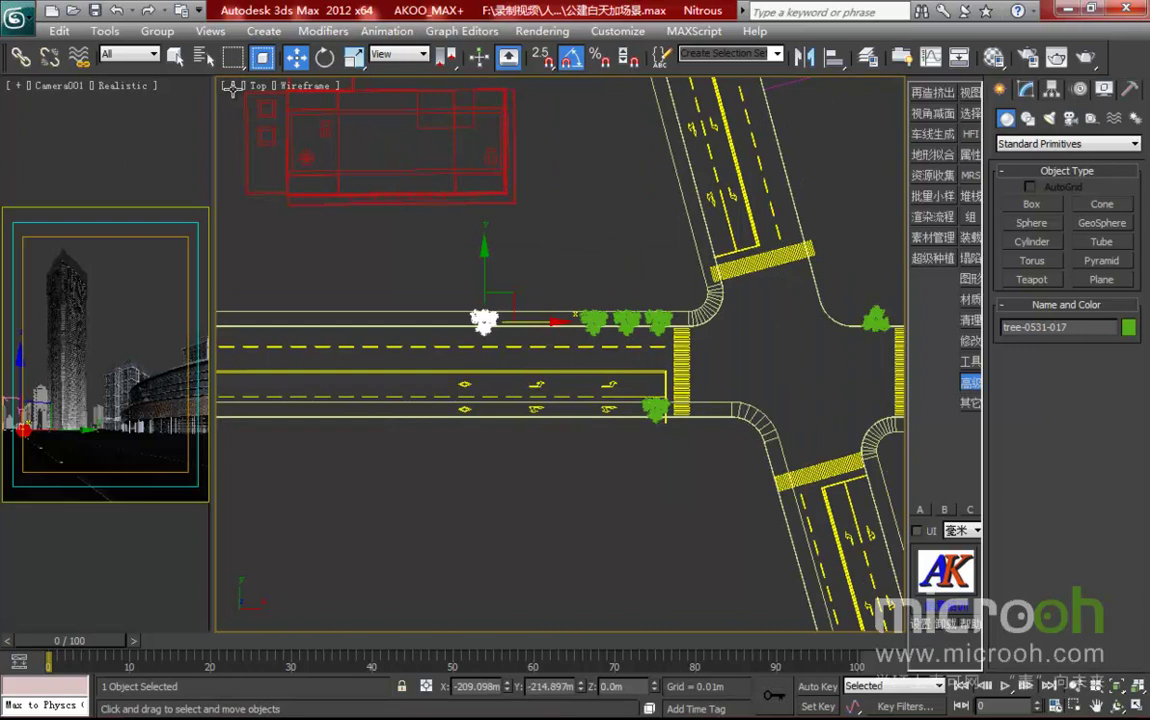
- Set the selection filter to VRayProxy and clone the three trees nearest the crosswalk westward along the north edge
click(140, 58)
click(128, 223)
middle_drag(486, 256, 534, 277)
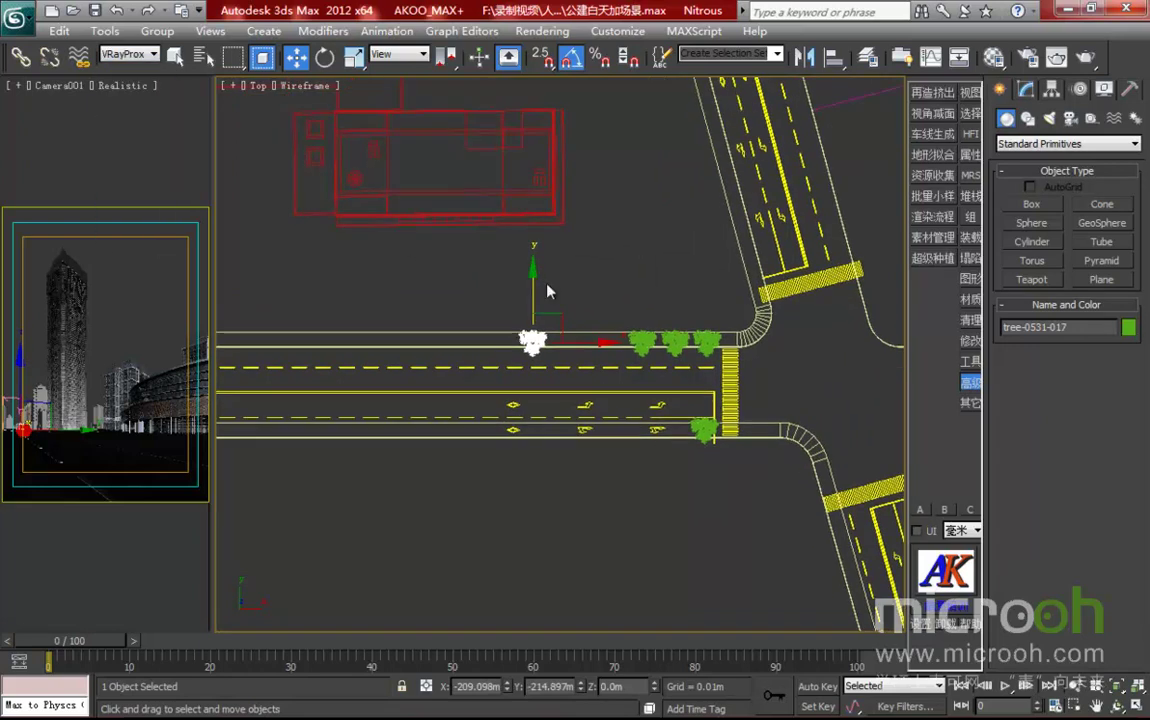
drag(680, 345, 622, 322)
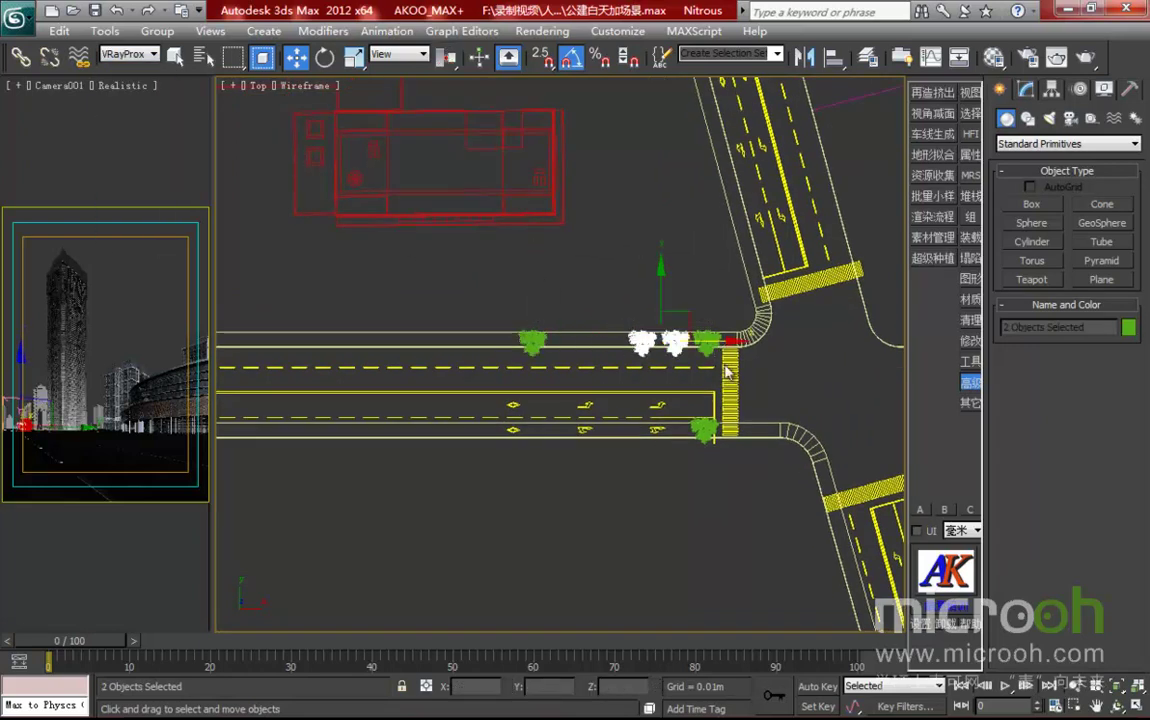
ctrl+click(707, 340)
shift+drag(726, 340, 521, 340)
click(576, 442)
- Clone the three selected tree copies once more, farther west along the north roadside
middle_drag(553, 345, 692, 340)
shift+drag(657, 332, 492, 332)
click(576, 442)
middle_drag(495, 420, 682, 411)
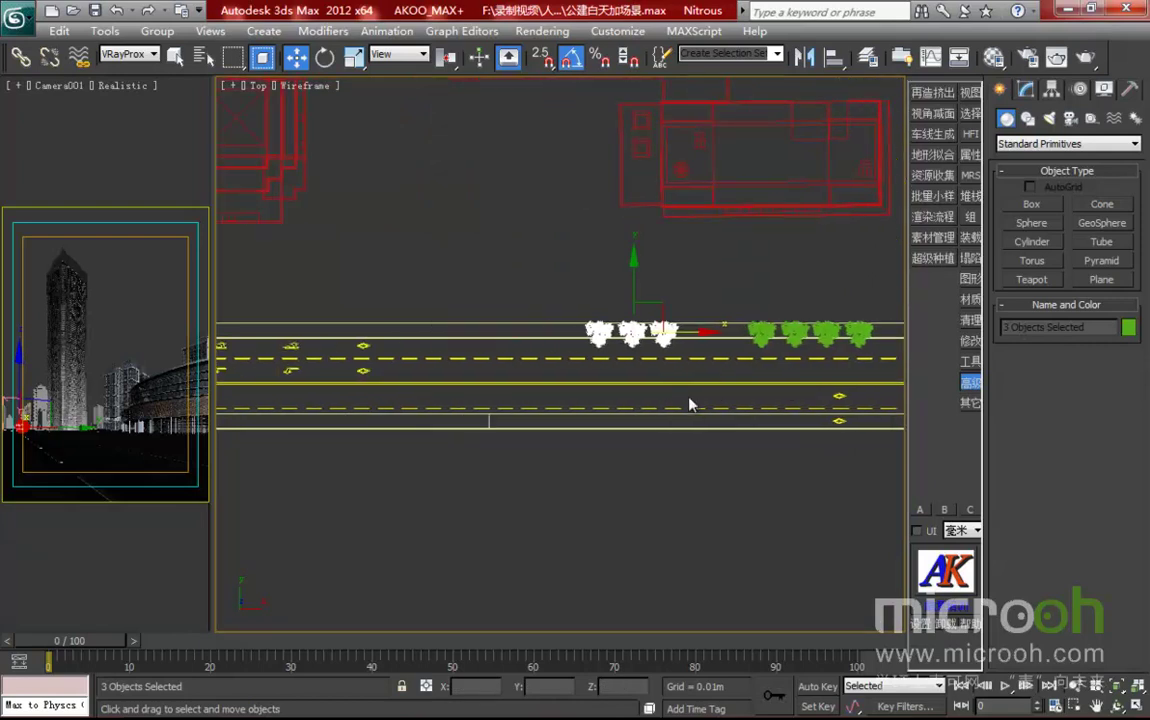
- Clone the three selected trees to the western road's south edge as instances and move them east towards the crosswalk
shift+drag(650, 300, 650, 381)
click(585, 441)
middle_drag(588, 443, 333, 388)
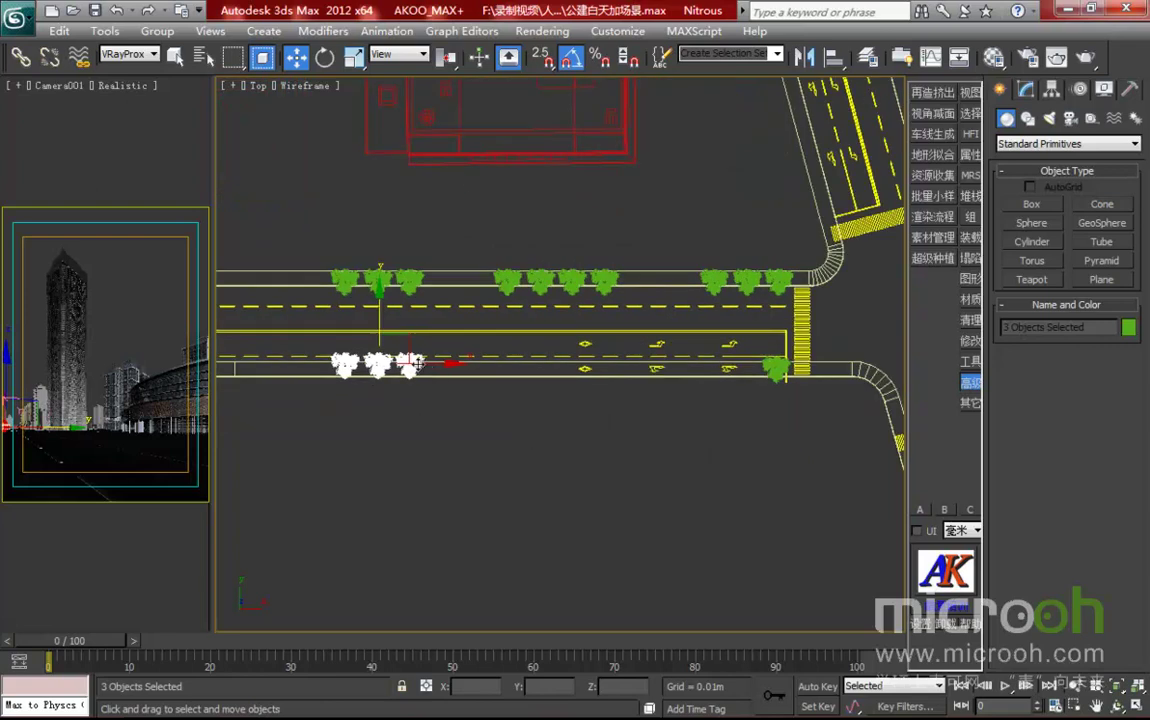
drag(437, 364, 710, 365)
click(578, 337)
- Rotate the middle tree of the south-edge trio about 50 degrees and its westernmost tree about 20 degrees around Z
click(650, 362)
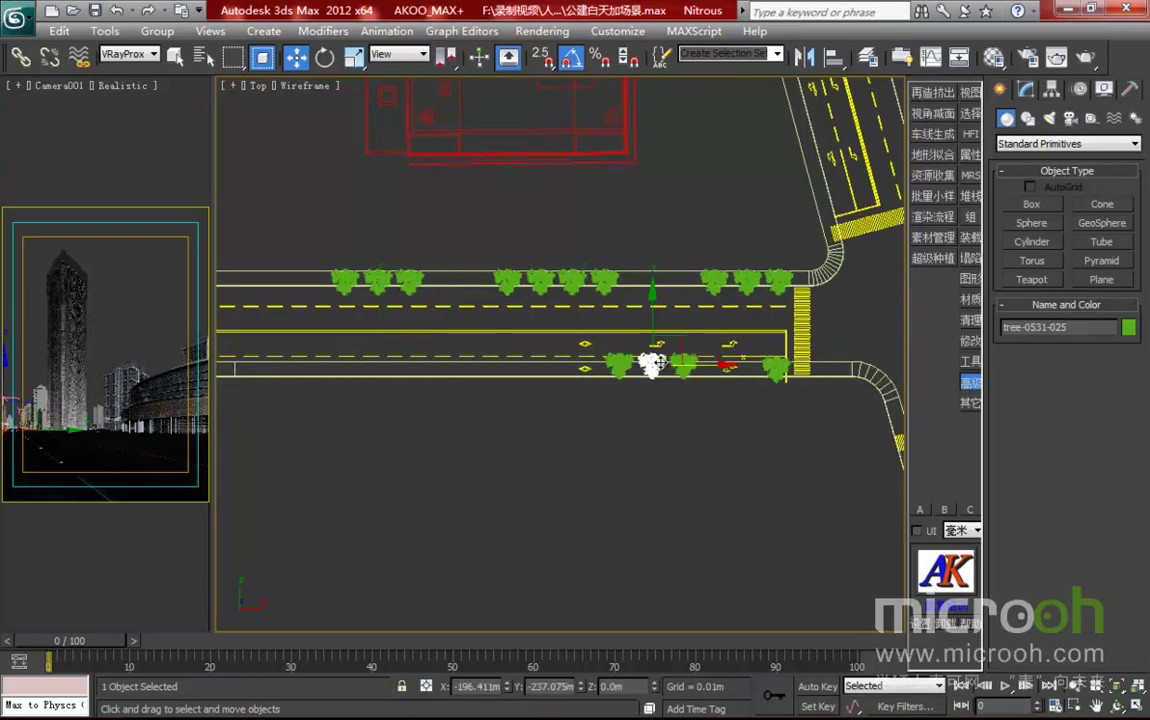
key(e)
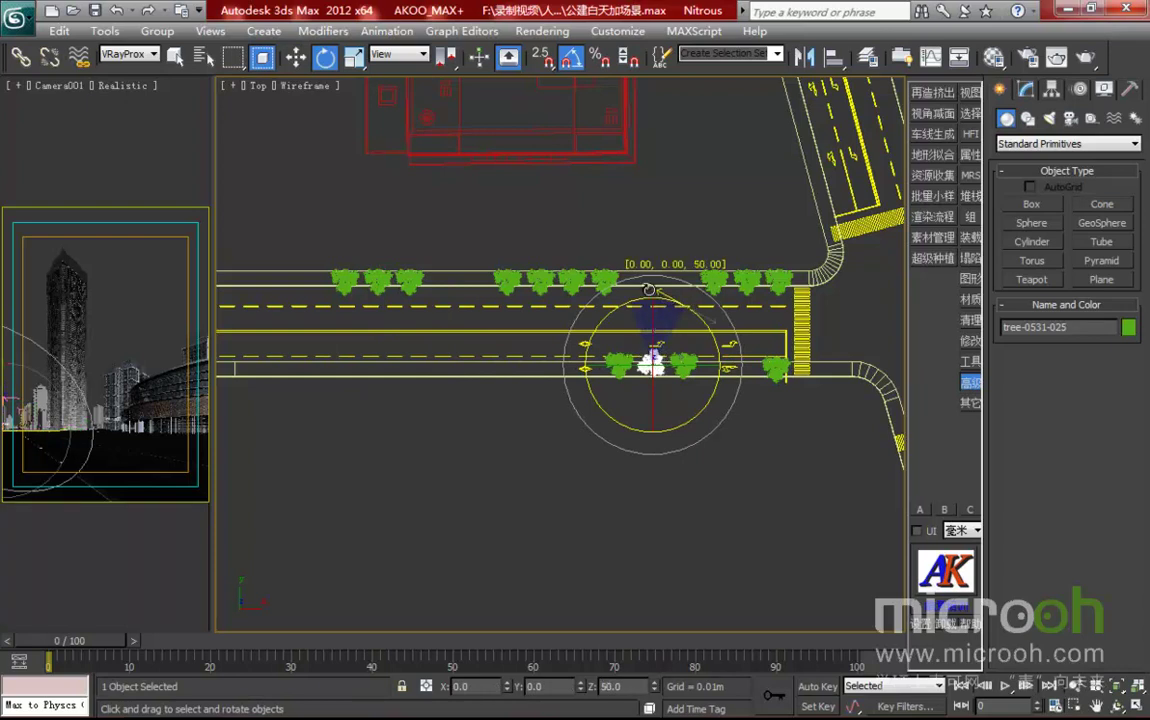
click(620, 360)
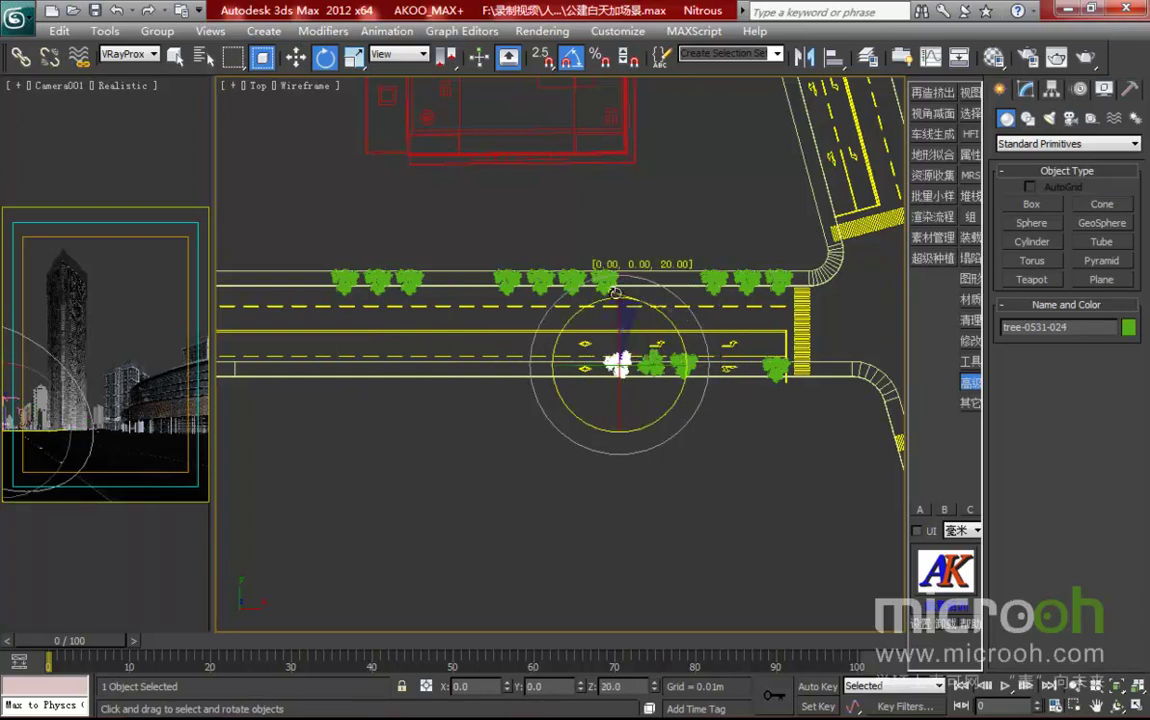
- Clone the trio's westernmost tree farther west along the south edge as a single instance
key(w)
shift+drag(669, 368, 564, 368)
click(570, 440)
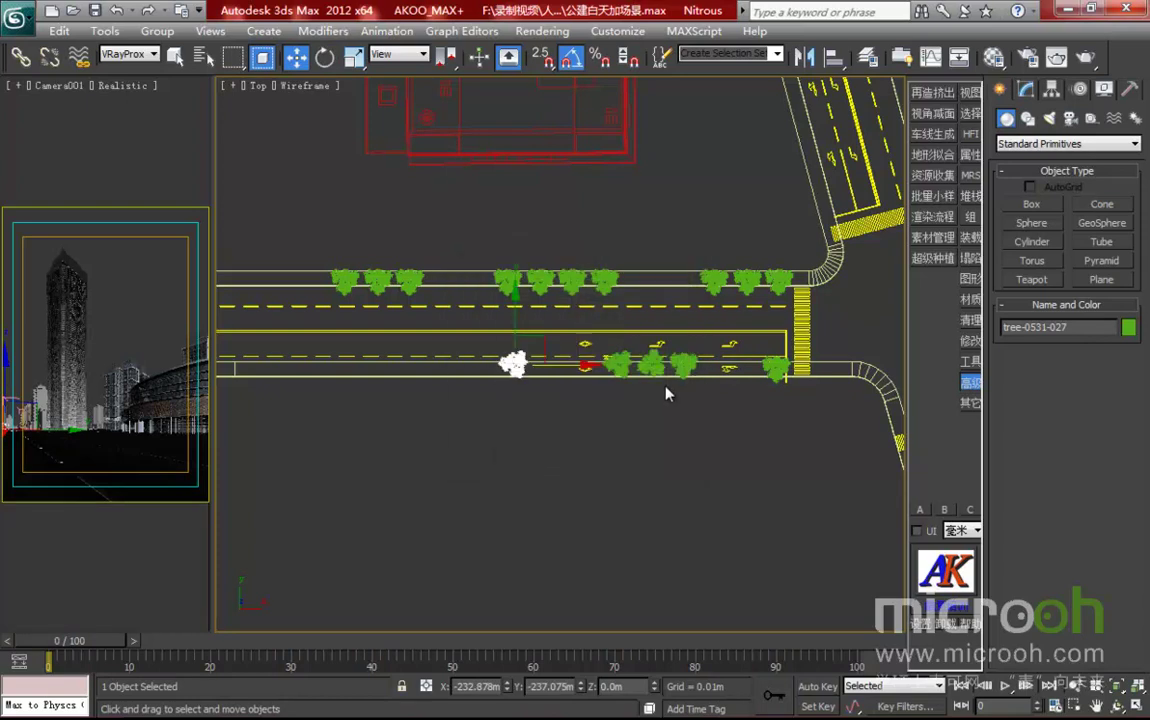
- Clone the trio's two western trees as instances beside the single copy, and clone that pair once more farther west
key(ctrl+d)
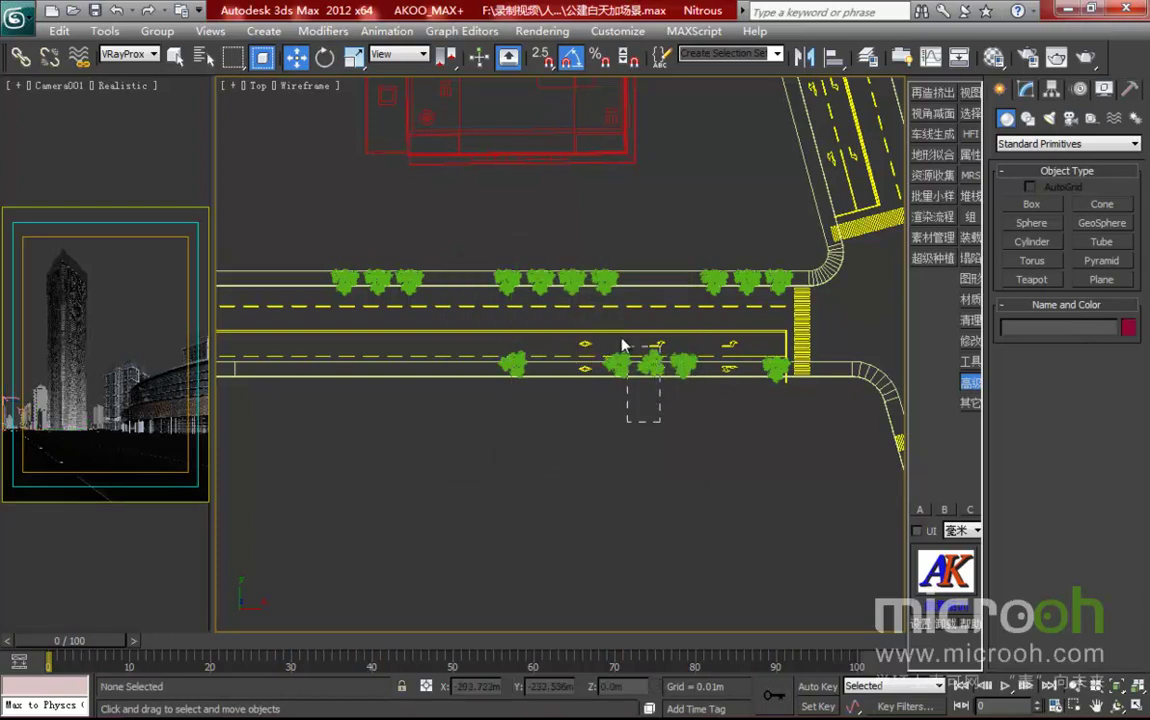
click(649, 361)
ctrl+click(619, 362)
shift+drag(700, 363, 464, 352)
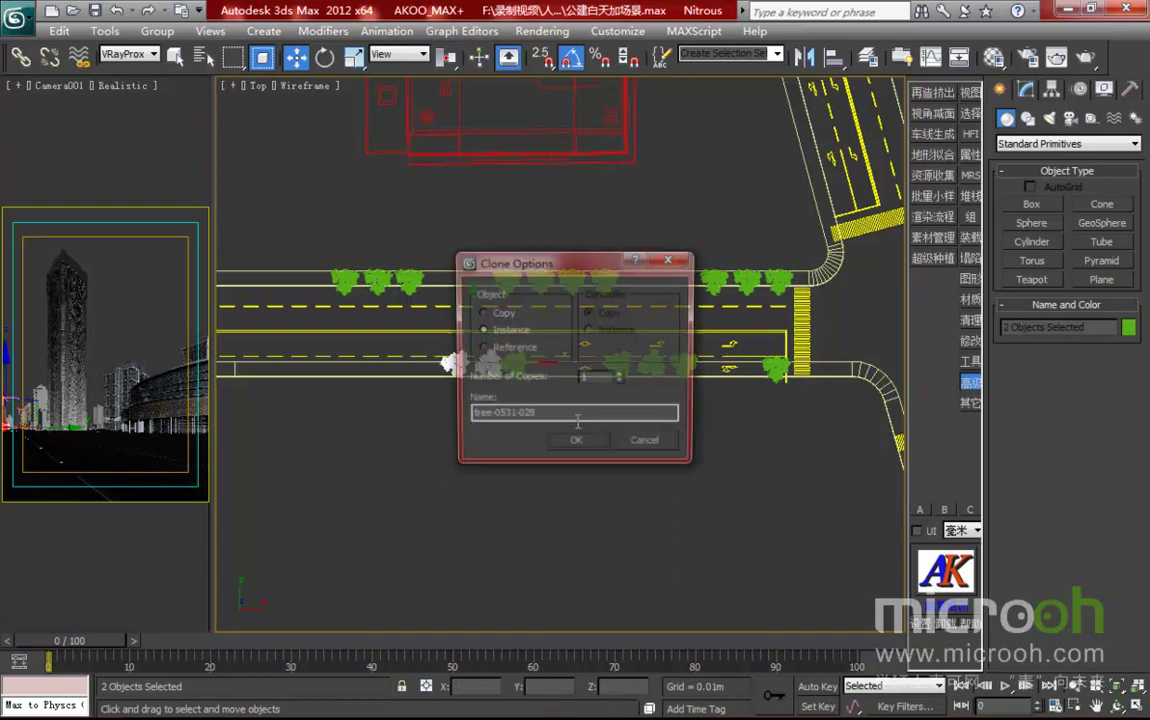
click(577, 445)
shift+drag(533, 360, 373, 360)
click(530, 406)
- Render a region of the Camera001 view covering the street-level band from the left edge to the round building
click(126, 150)
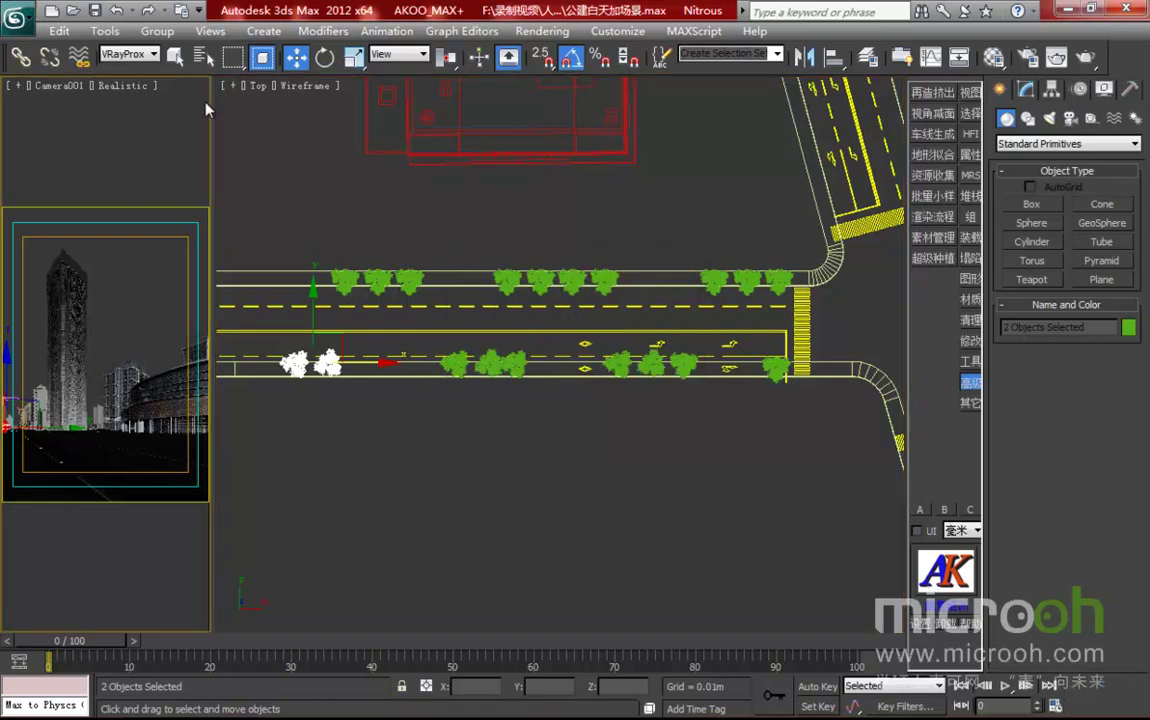
click(1055, 57)
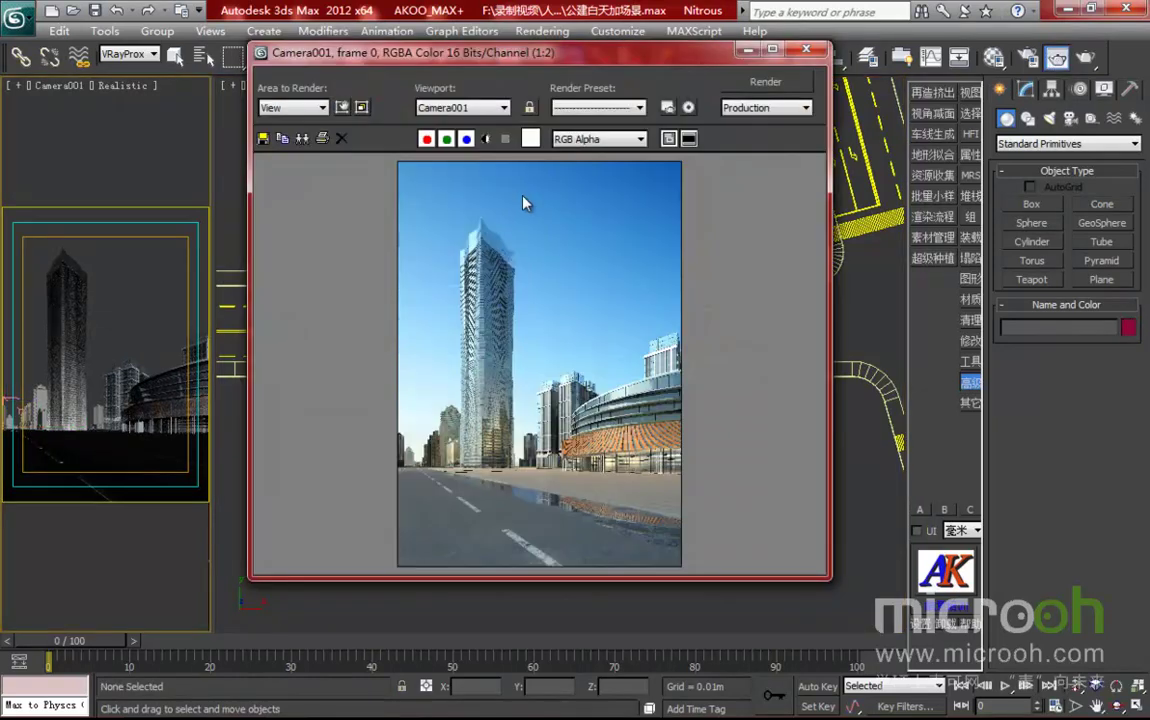
click(309, 108)
click(300, 148)
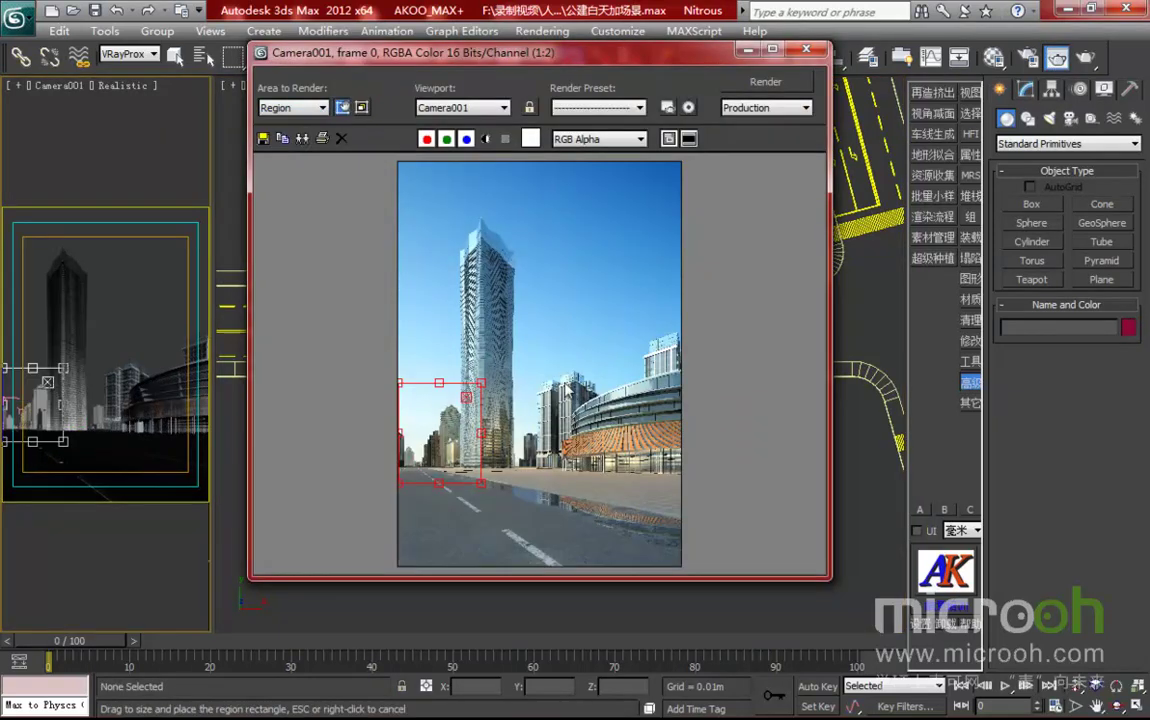
drag(483, 433, 638, 447)
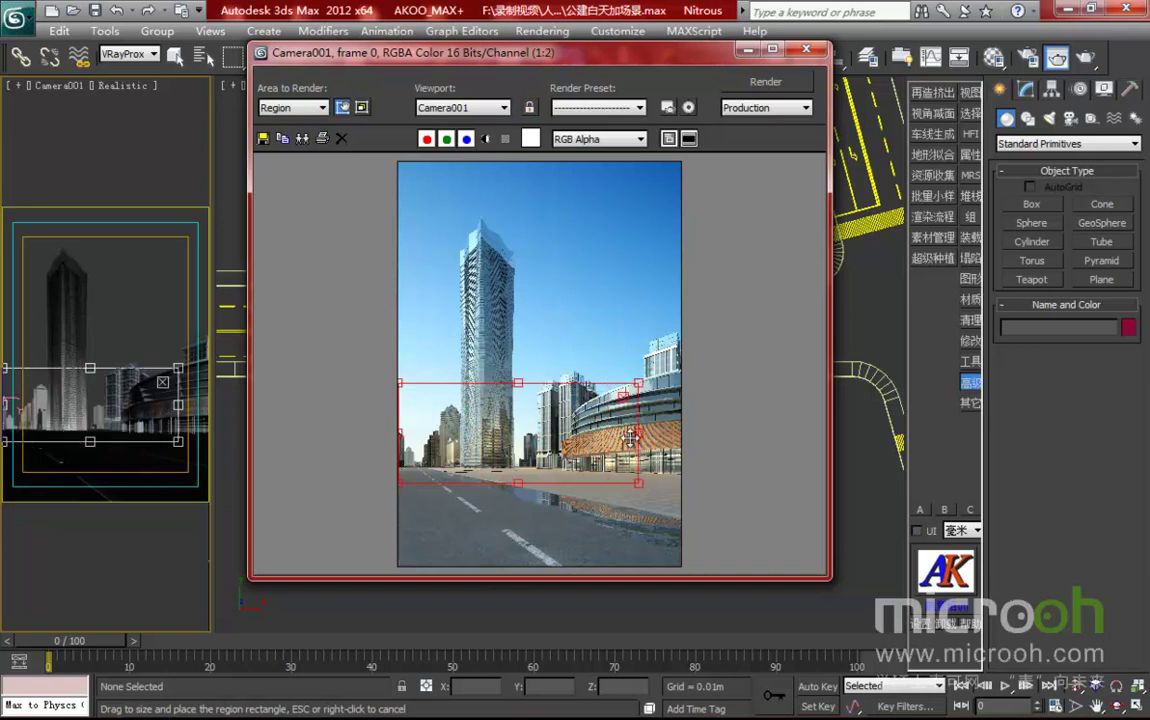
drag(520, 483, 520, 505)
click(760, 84)
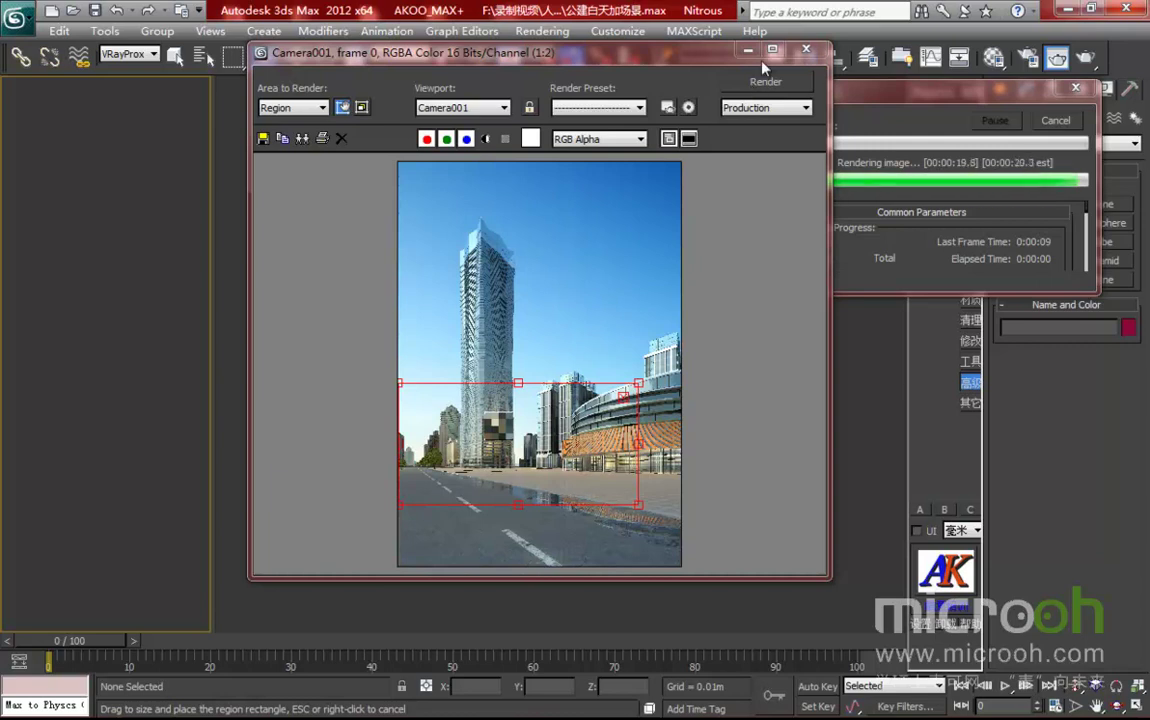
- Set the render area back to View and examine the rendered roadside trees and building bases up close
click(300, 108)
click(278, 120)
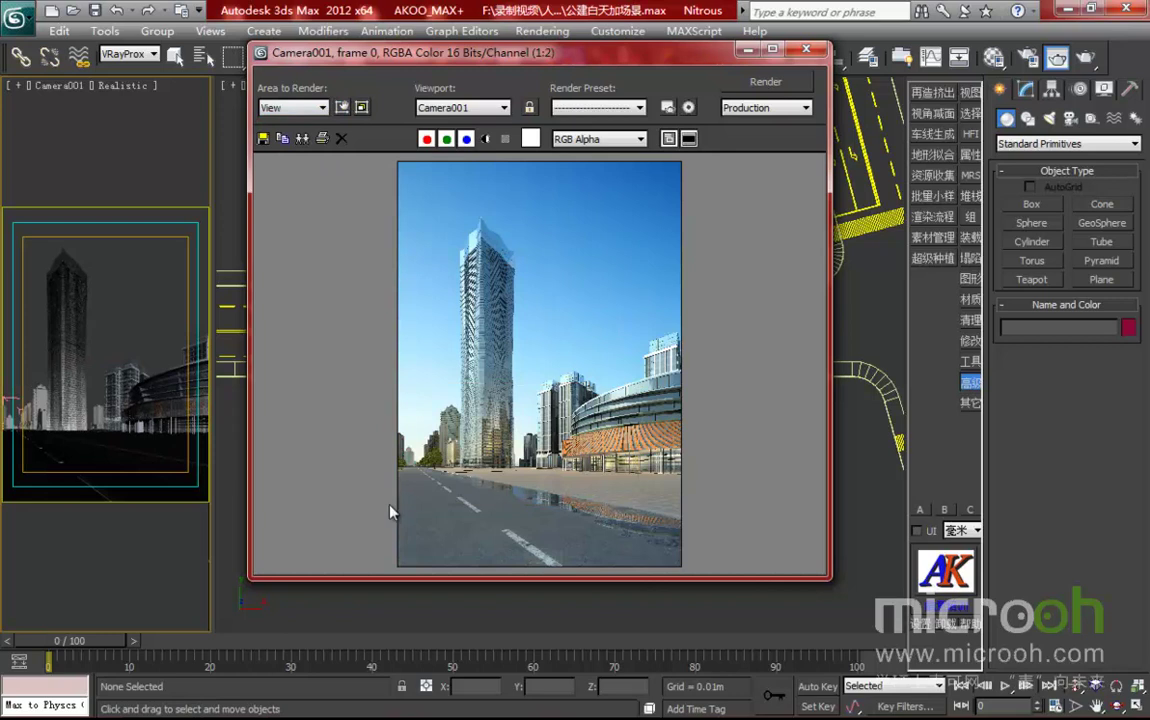
scroll(410, 480, up, 2)
middle_drag(478, 454, 645, 388)
scroll(464, 378, down, 1)
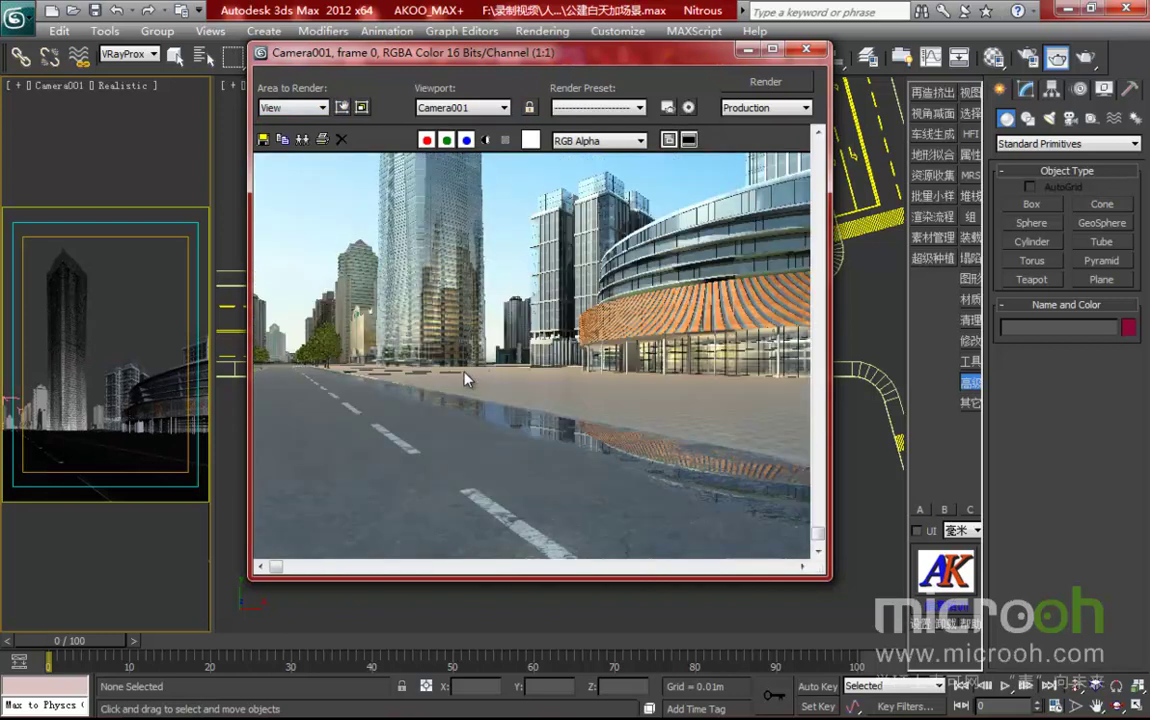
scroll(419, 367, down, 1)
scroll(491, 467, up, 2)
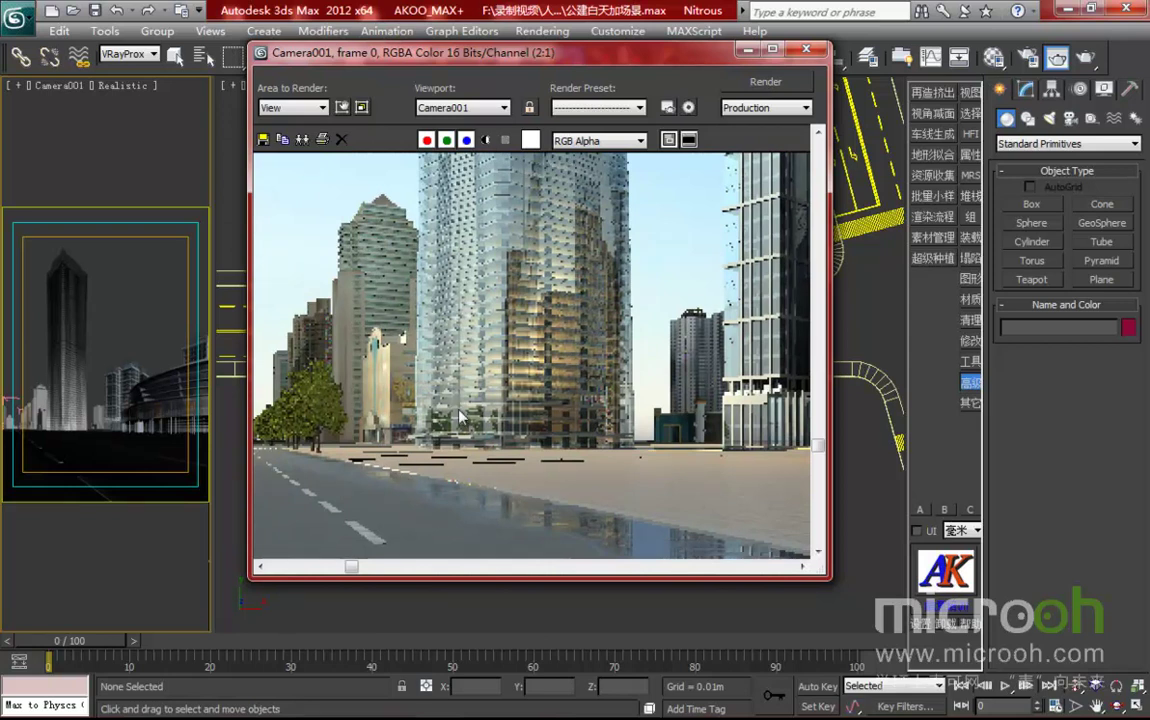
scroll(454, 410, down, 1)
scroll(514, 418, up, 1)
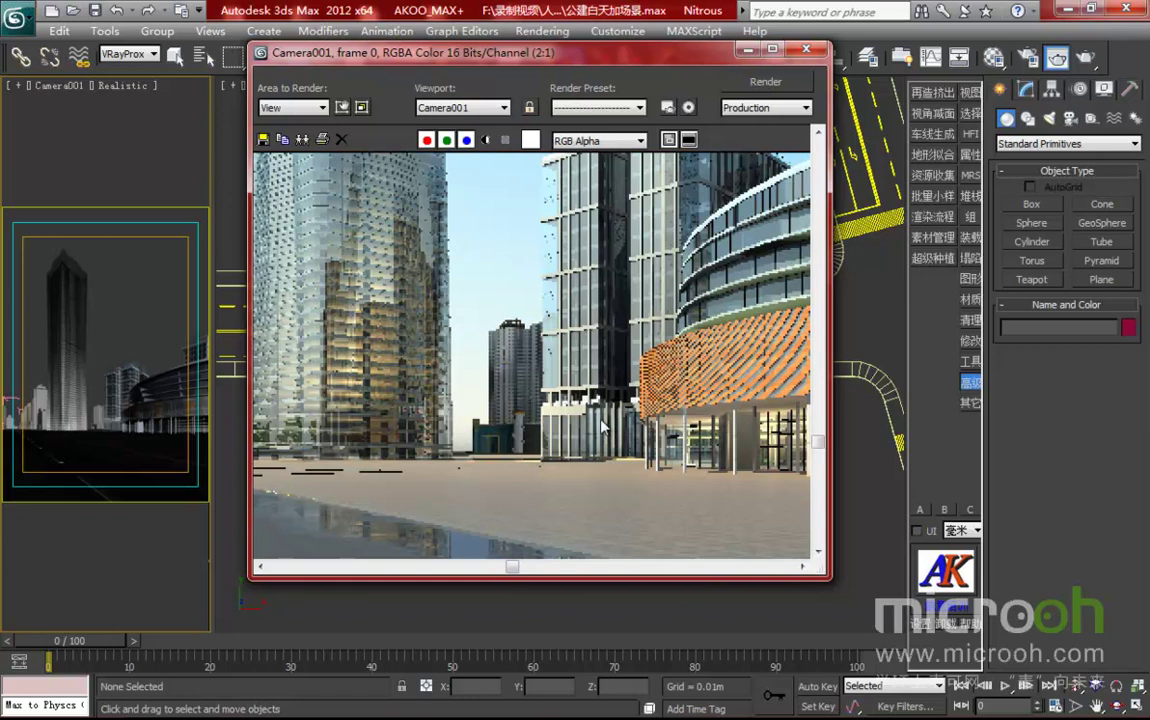
scroll(598, 422, down, 1)
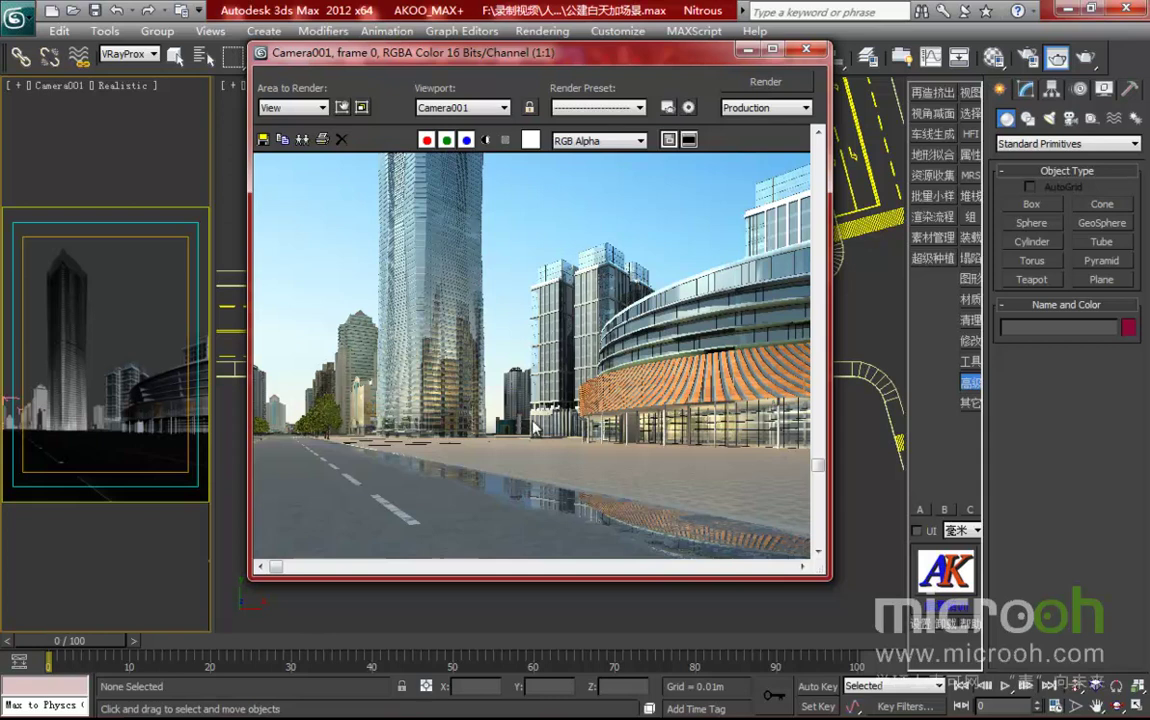
scroll(603, 421, down, 1)
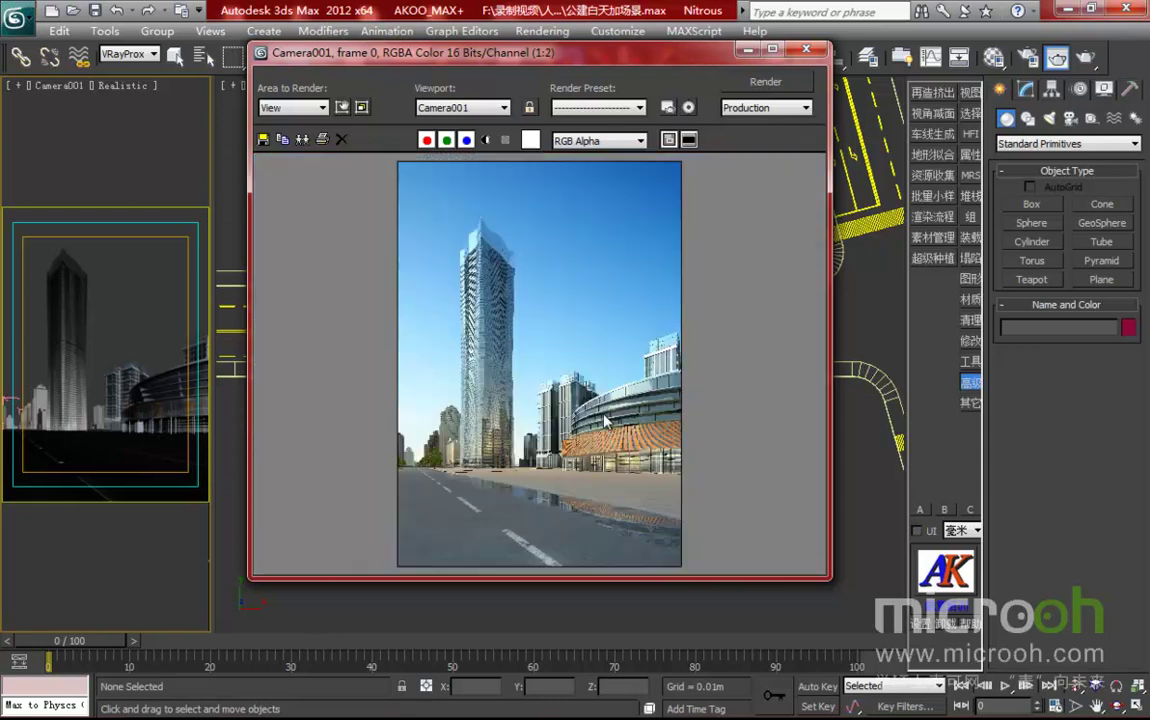
click(748, 50)
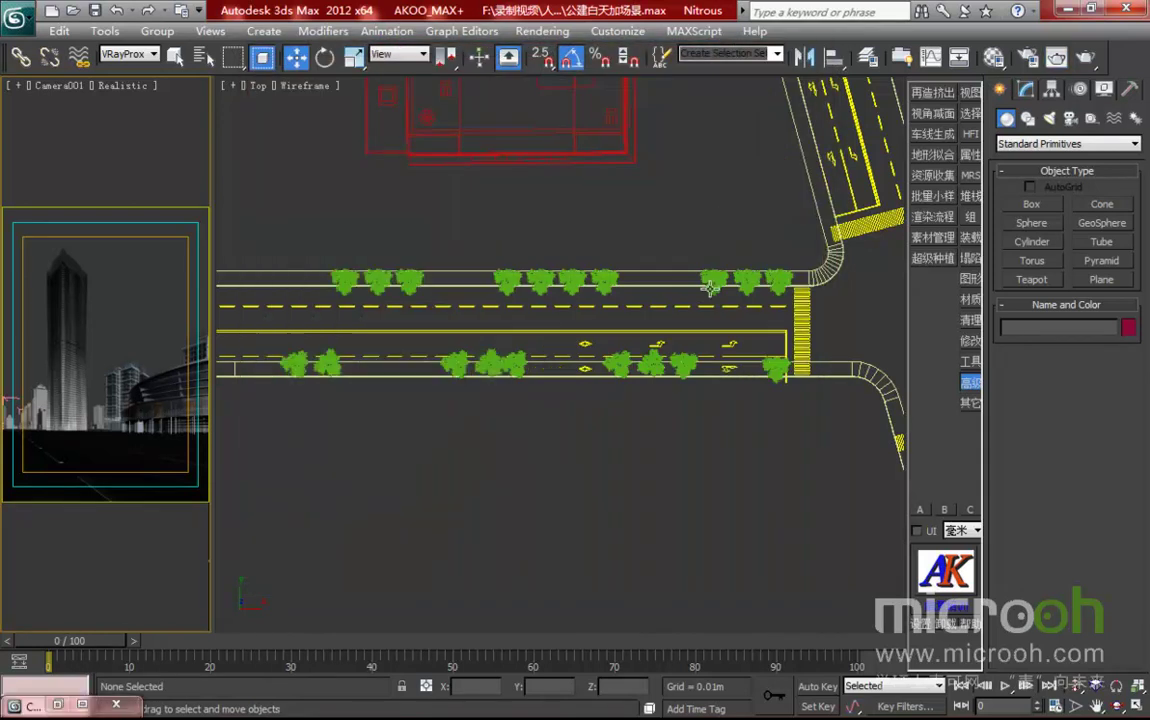
- Clone one tree from the eastern road's north edge farther east along that edge as an instance
middle_drag(689, 290, 428, 289)
middle_drag(654, 334, 616, 320)
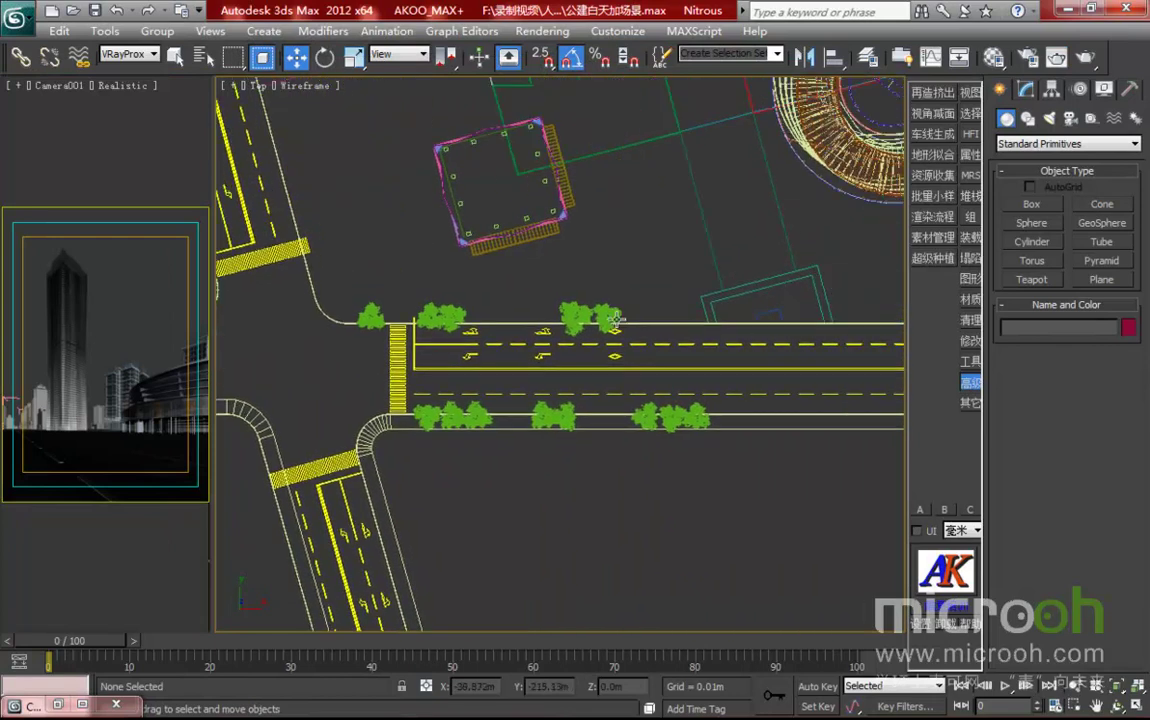
click(575, 318)
shift+drag(622, 327, 719, 327)
click(571, 445)
- Clone the selected tree as an instance to the east side of the road running north from the intersection
mouse_move(675, 292)
middle_down()
mouse_move(628, 410)
mouse_move(717, 553)
mouse_move(725, 528)
mouse_move(760, 511)
middle_up()
scroll(619, 411, down, 2)
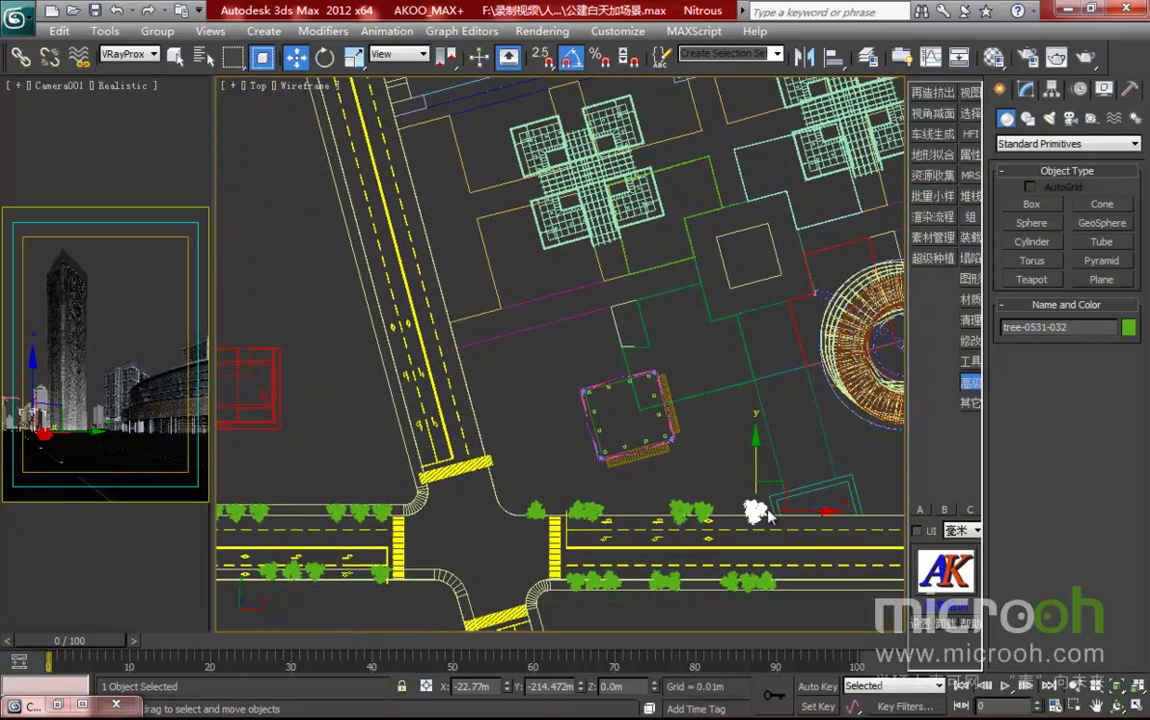
mouse_move(775, 481)
shift+mouse_down()
mouse_move(470, 215)
mouse_move(455, 235)
mouse_move(432, 196)
mouse_move(443, 170)
shift+mouse_up()
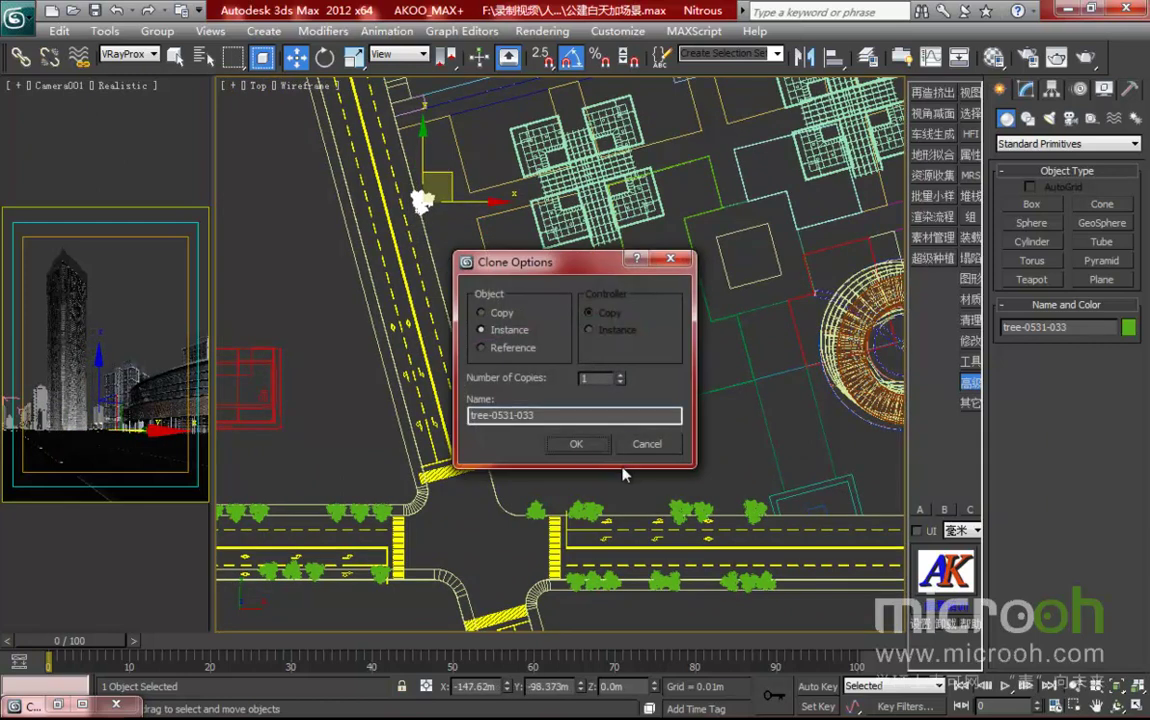
click(578, 441)
- Clone a second tree instance just south of that one along the road and rotate it about 40 degrees around Z
middle_drag(489, 291, 560, 328)
key(F3)
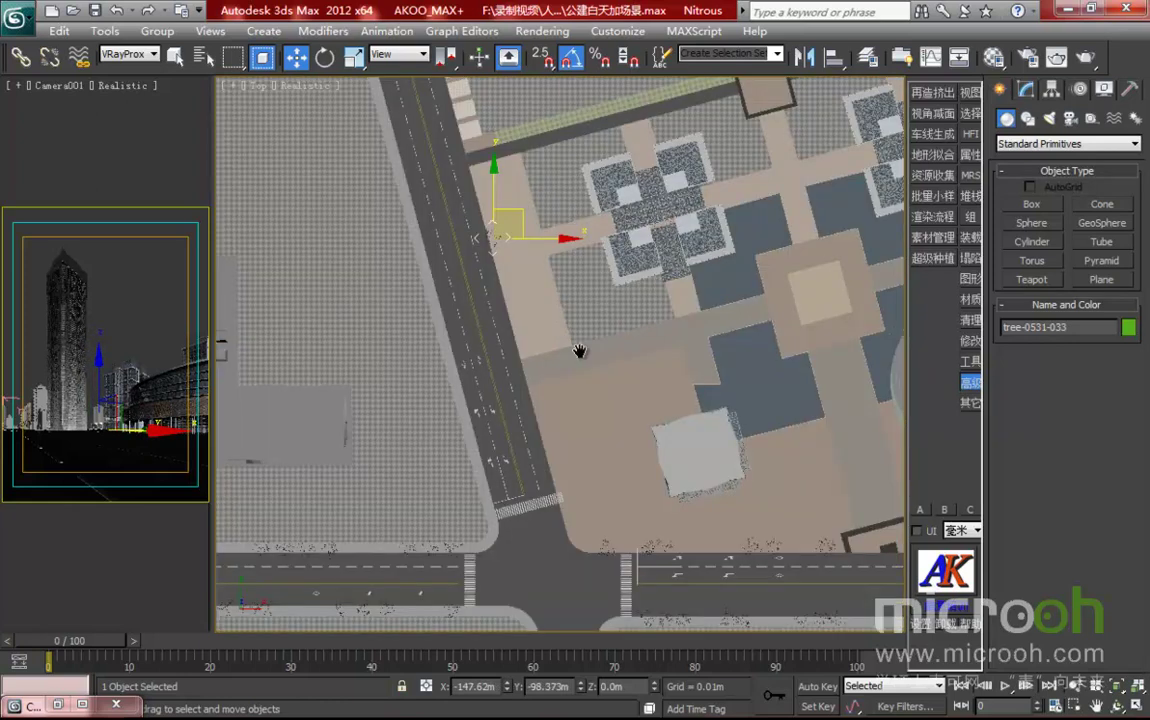
middle_drag(533, 274, 560, 308)
key(F3)
shift+drag(550, 272, 551, 271)
click(578, 441)
key(e)
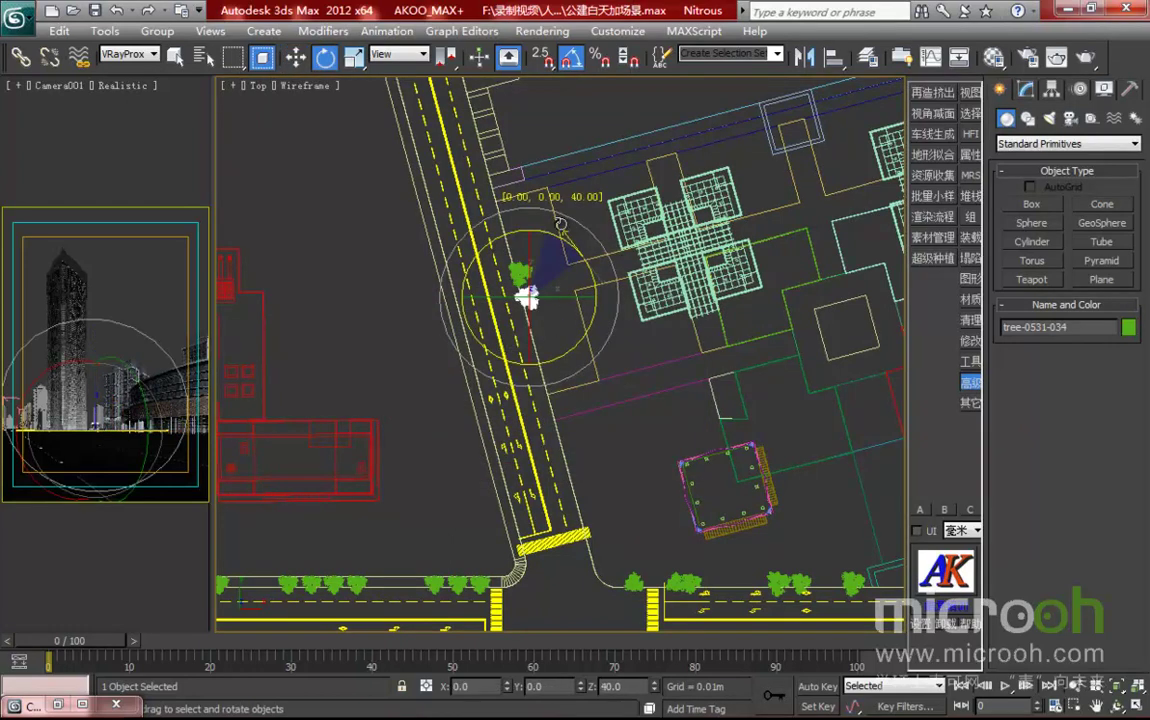
- Clone two more tree instances farther south along the same roadside, leaving a gap after the first pair
key(w)
mouse_move(560, 282)
shift+mouse_down()
mouse_move(571, 385)
mouse_move(571, 372)
shift+mouse_up()
click(578, 441)
click(585, 448)
key(e)
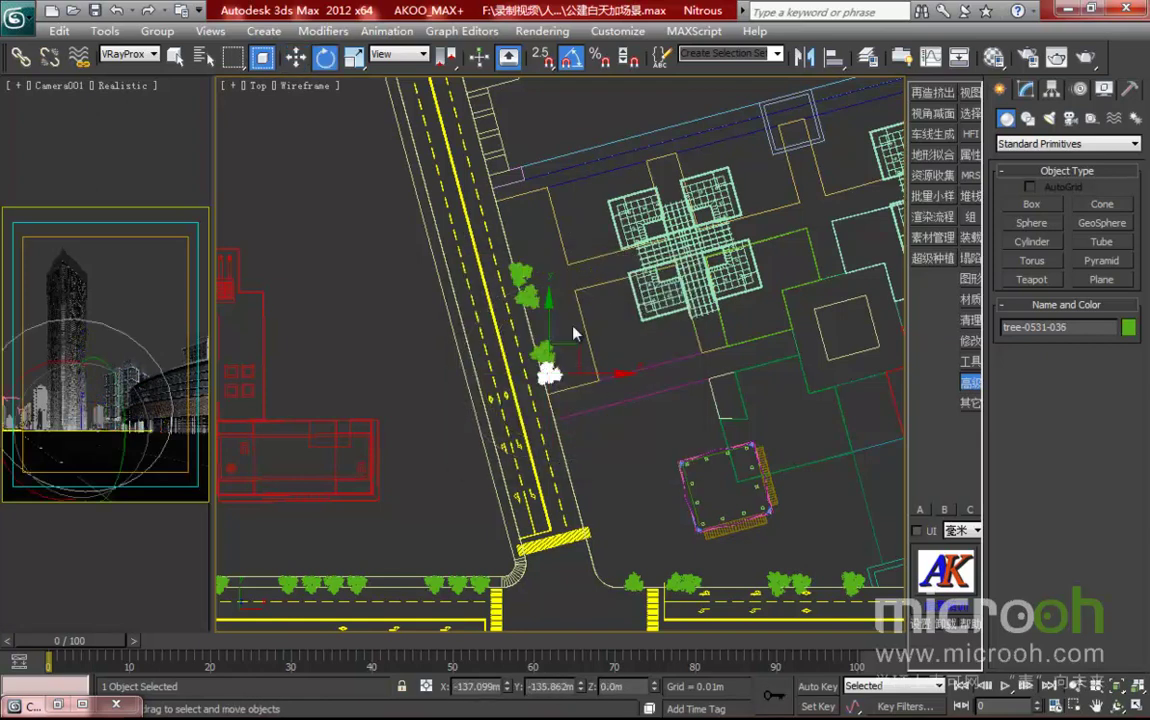
- Add a third tree instance at the south end of the lower group and rotate it around Z for variety
key(w)
shift+drag(582, 344, 587, 368)
click(571, 441)
key(e)
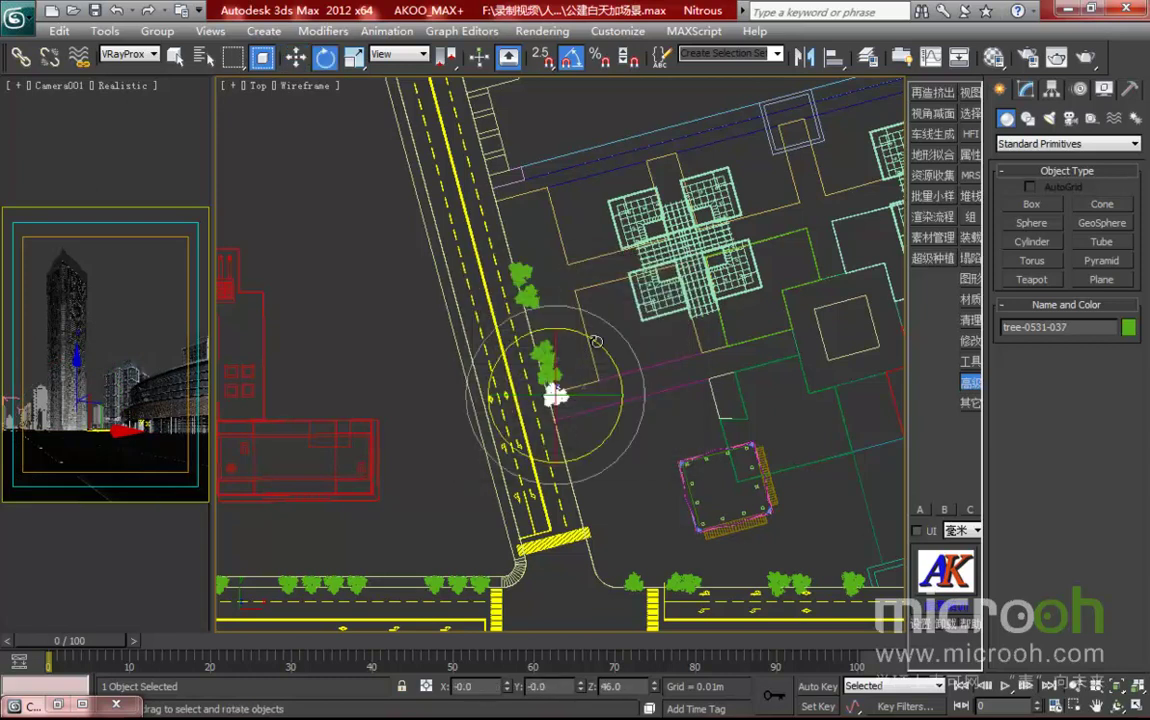
key(w)
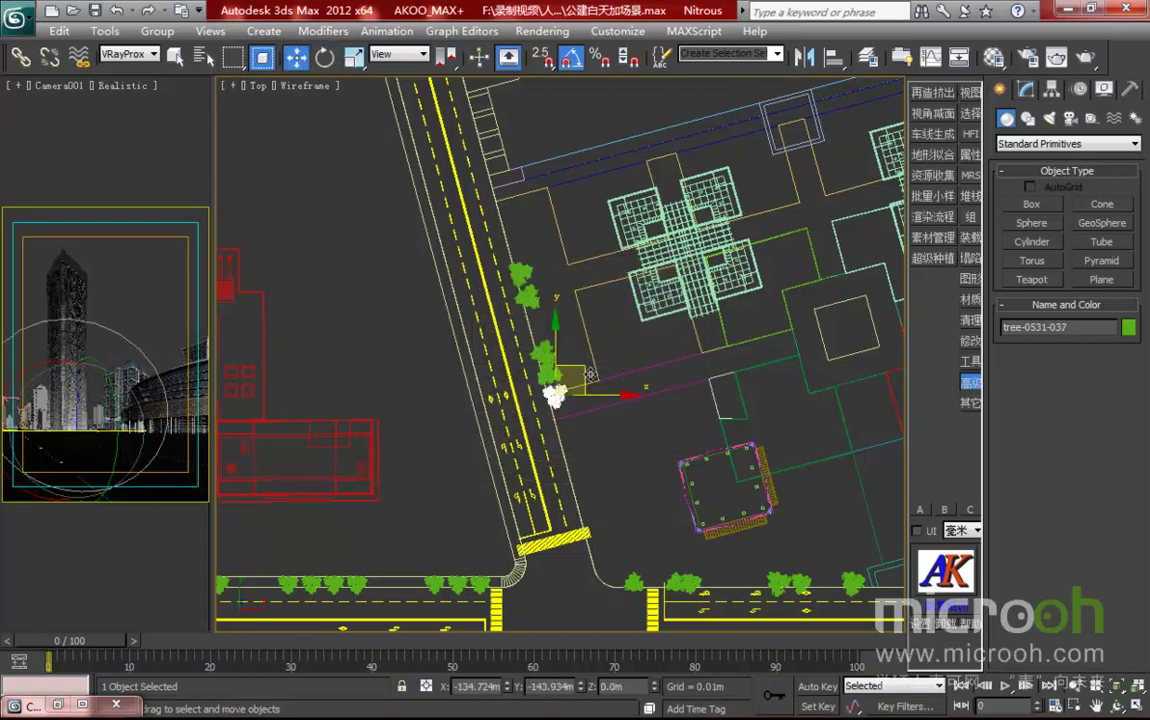
- Clone one tree instance farther south towards the crosswalk and another to the north end of the roadside row
shift+drag(594, 396, 600, 444)
click(599, 449)
mouse_move(585, 379)
shift+mouse_down()
mouse_move(537, 185)
mouse_move(537, 200)
shift+mouse_up()
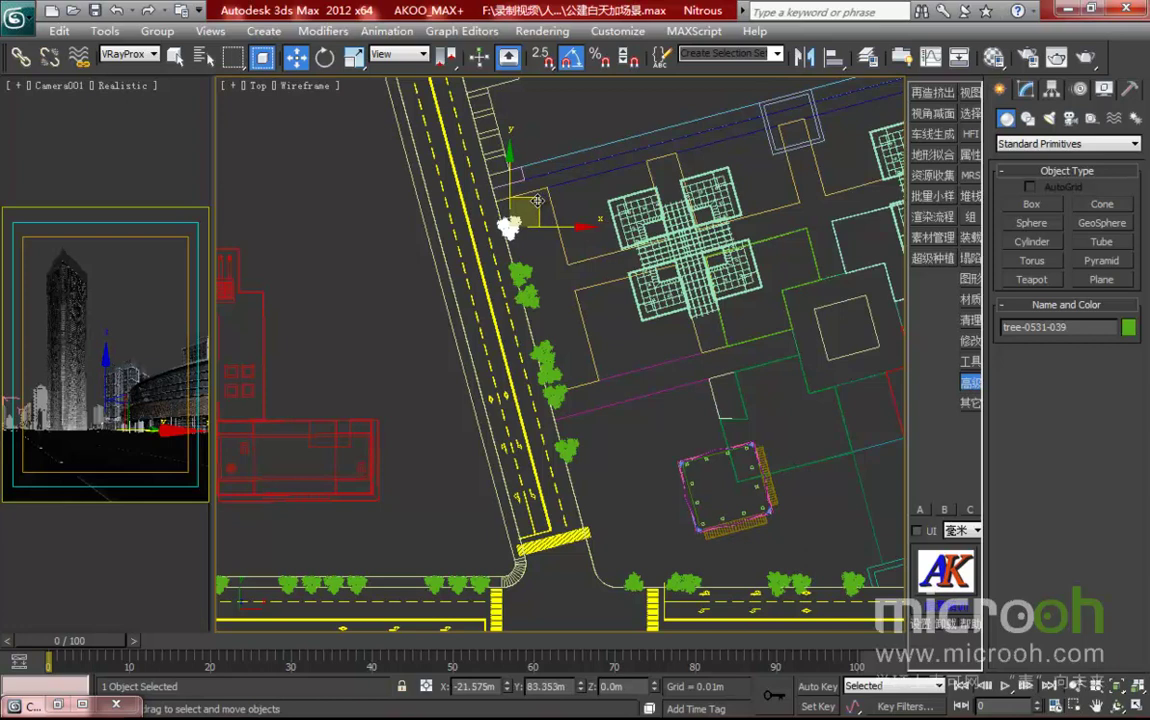
click(585, 442)
- Examine the plaza, towers and new roadside trees in shaded display from above and from an oblique angle
middle_drag(659, 408, 613, 388)
scroll(613, 388, down, 2)
scroll(560, 390, up, 1)
middle_drag(709, 393, 596, 411)
key(F3)
scroll(588, 383, up, 4)
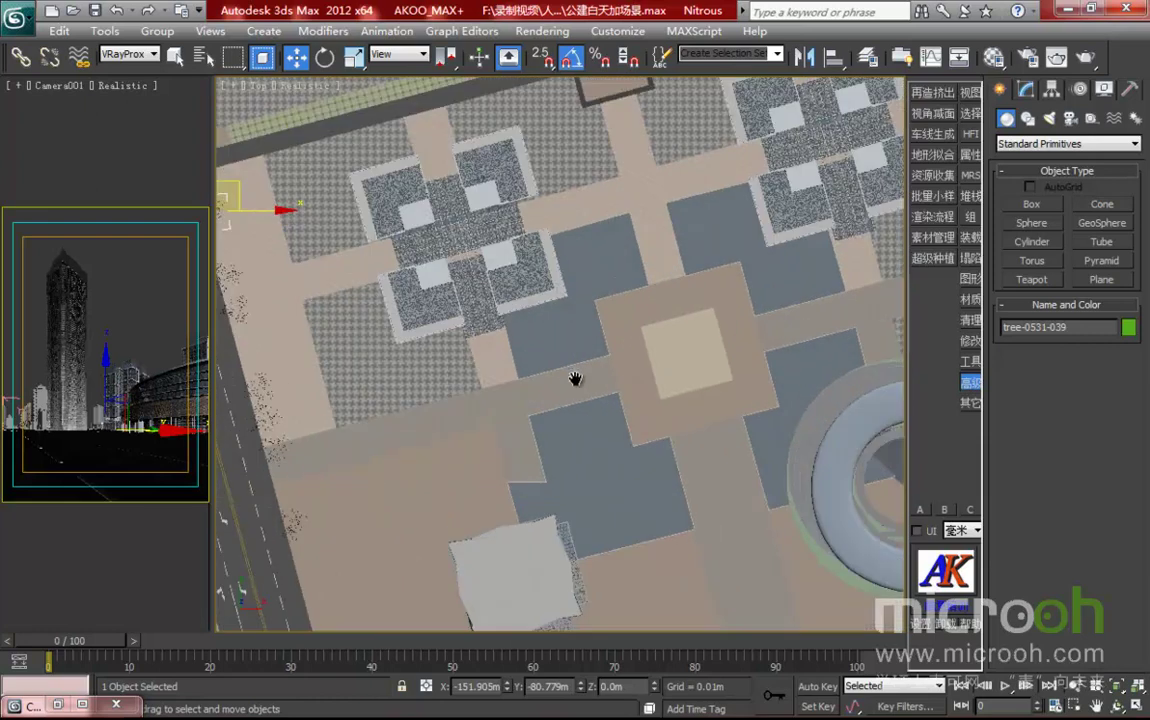
alt+middle_drag(672, 398, 547, 357)
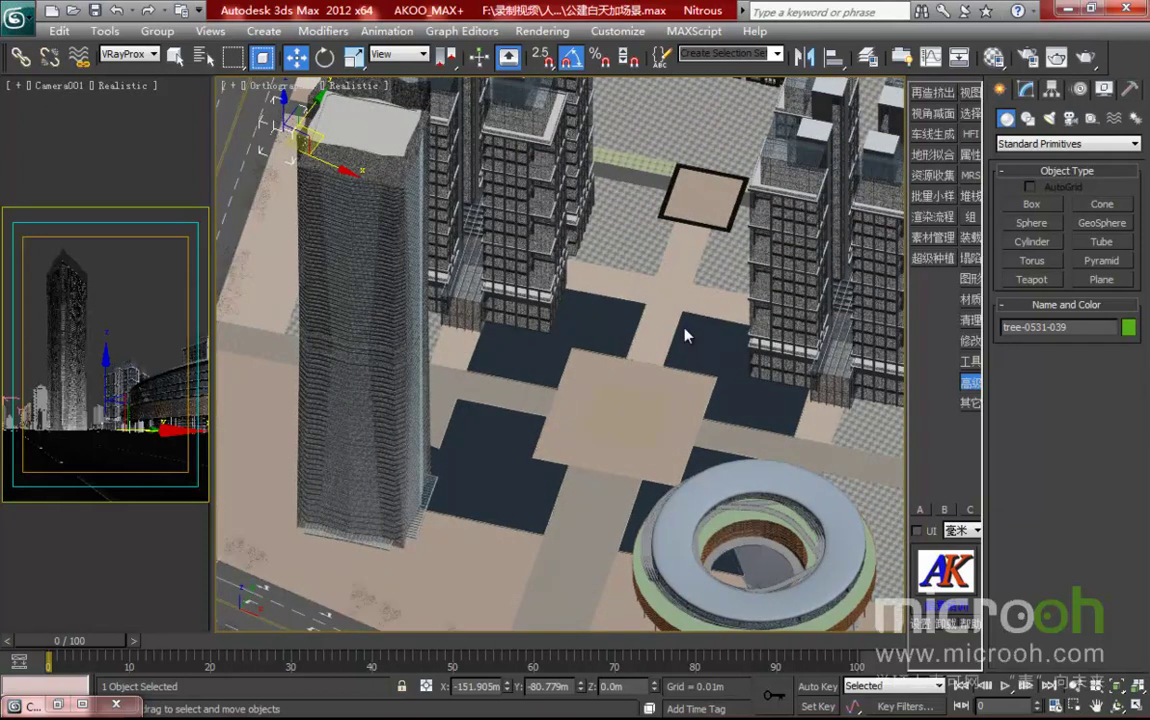
middle_drag(449, 315, 487, 310)
- Render a narrower street-level region of the Camera001 view, from the left edge to the start of the round building
click(173, 146)
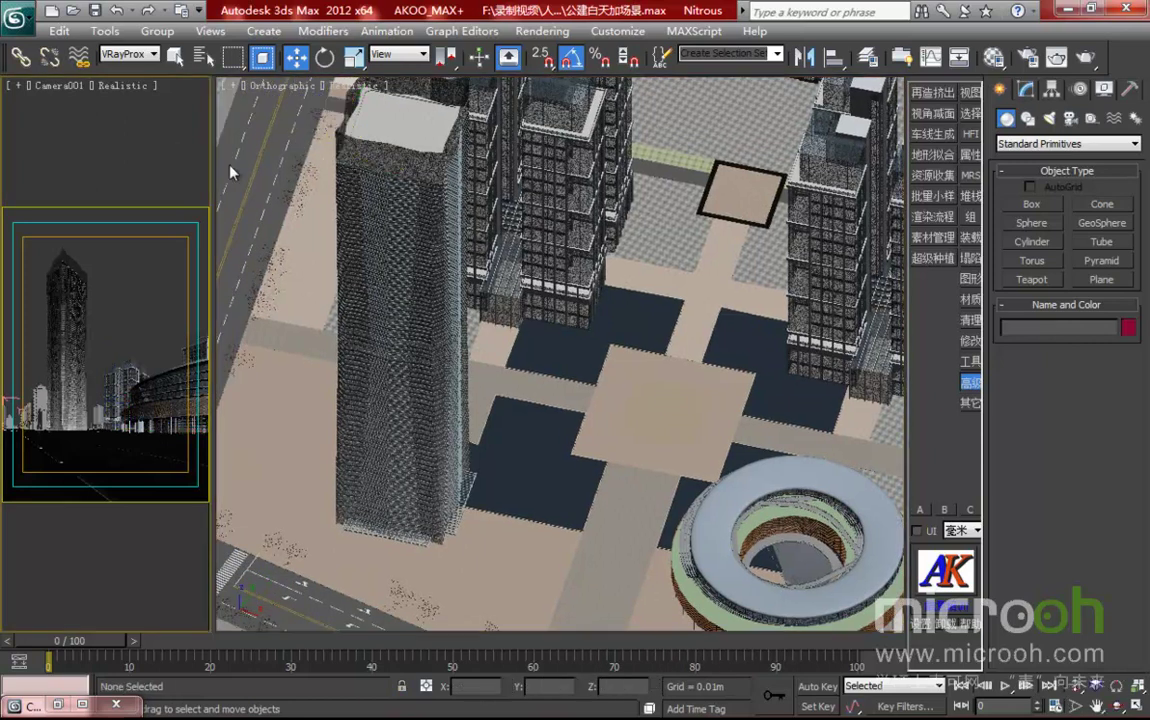
click(1057, 57)
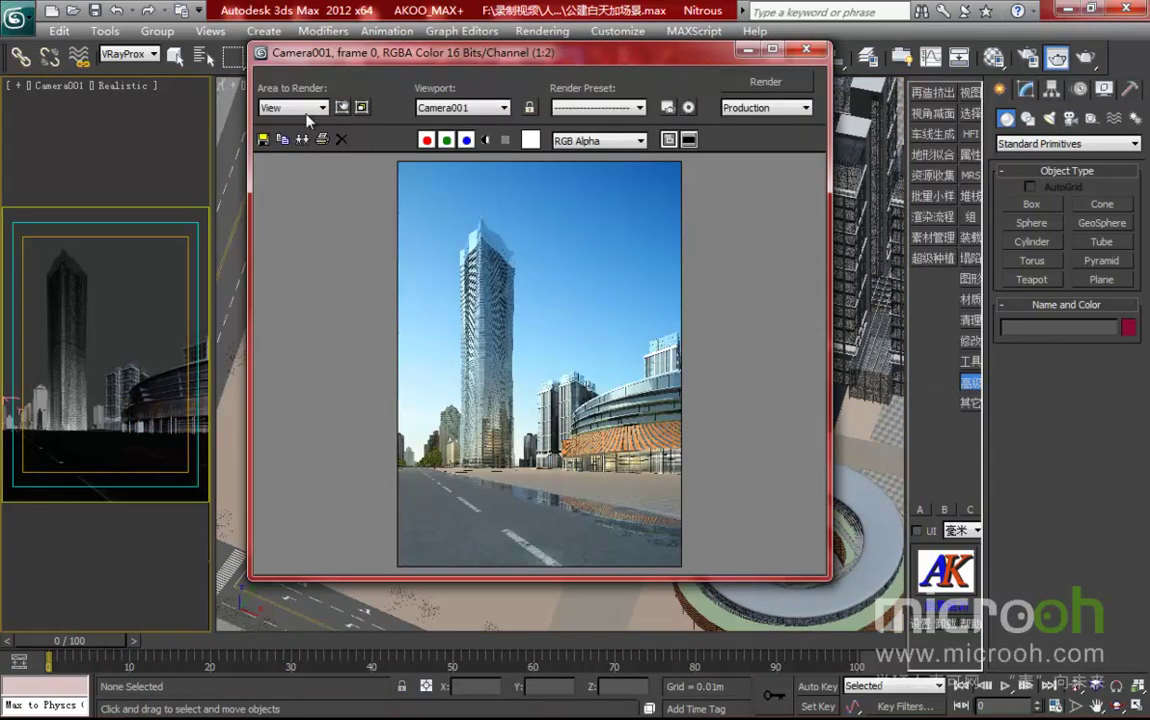
click(316, 108)
click(290, 145)
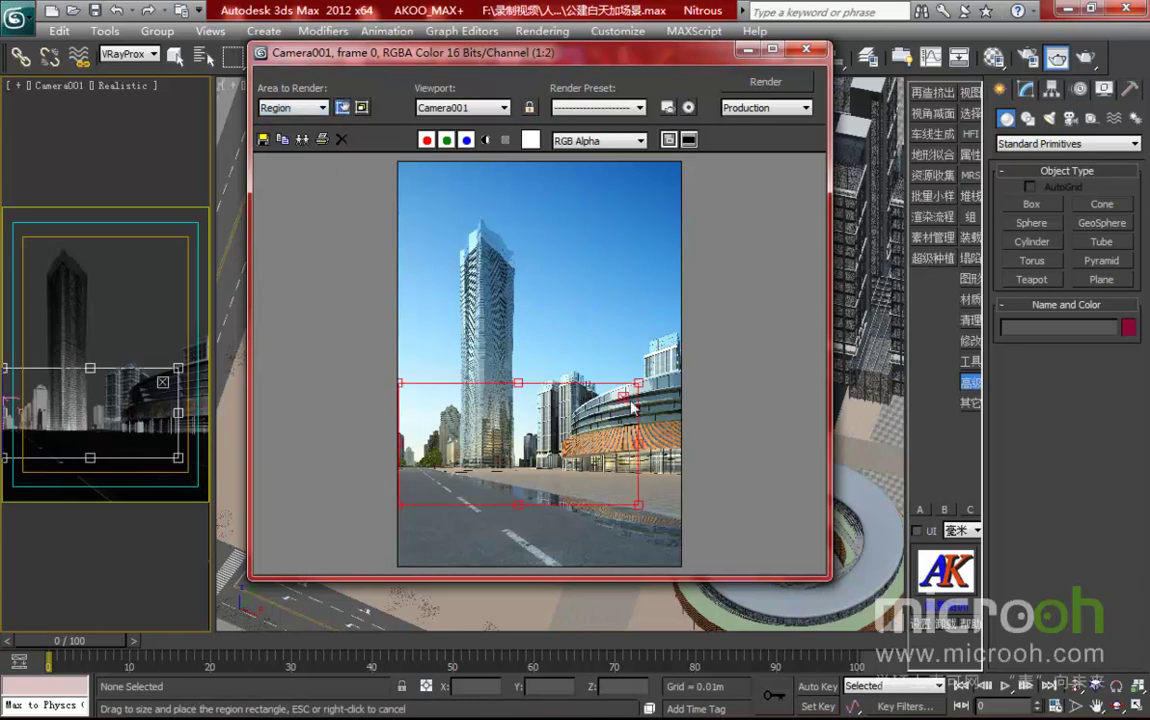
drag(638, 382, 580, 390)
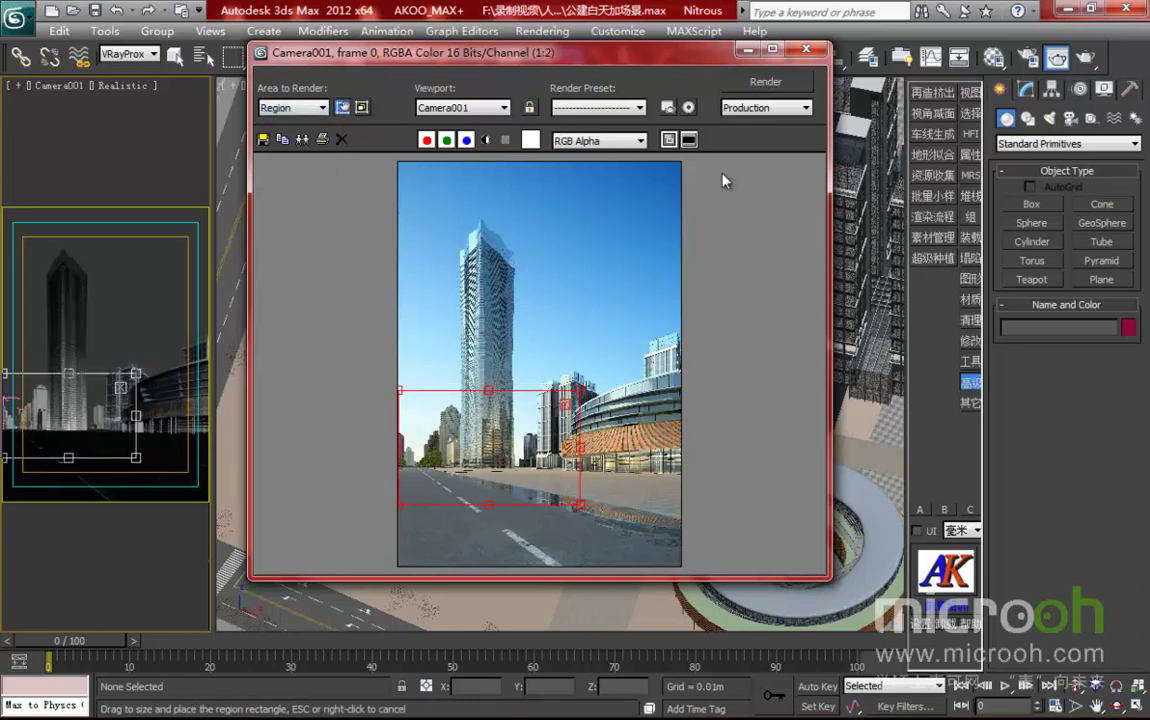
click(760, 84)
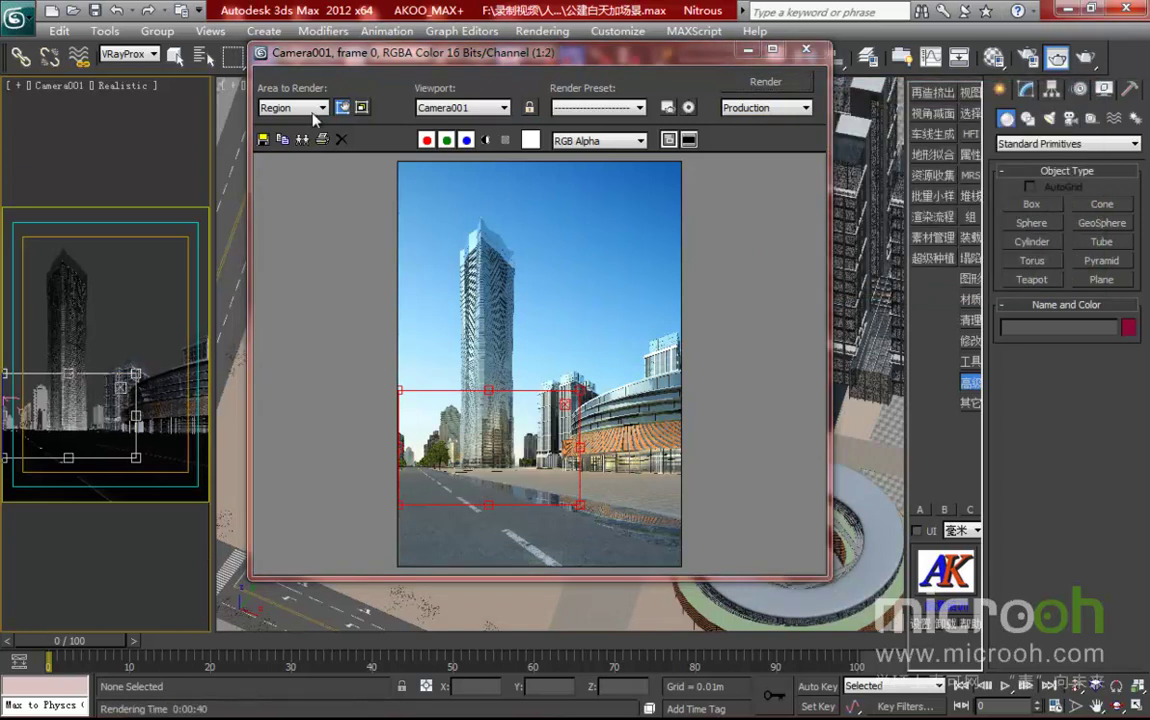
- Set the area to render to View and examine the rendered trees between the towers and along the road at several magnifications
click(322, 107)
click(285, 119)
scroll(455, 484, up, 1)
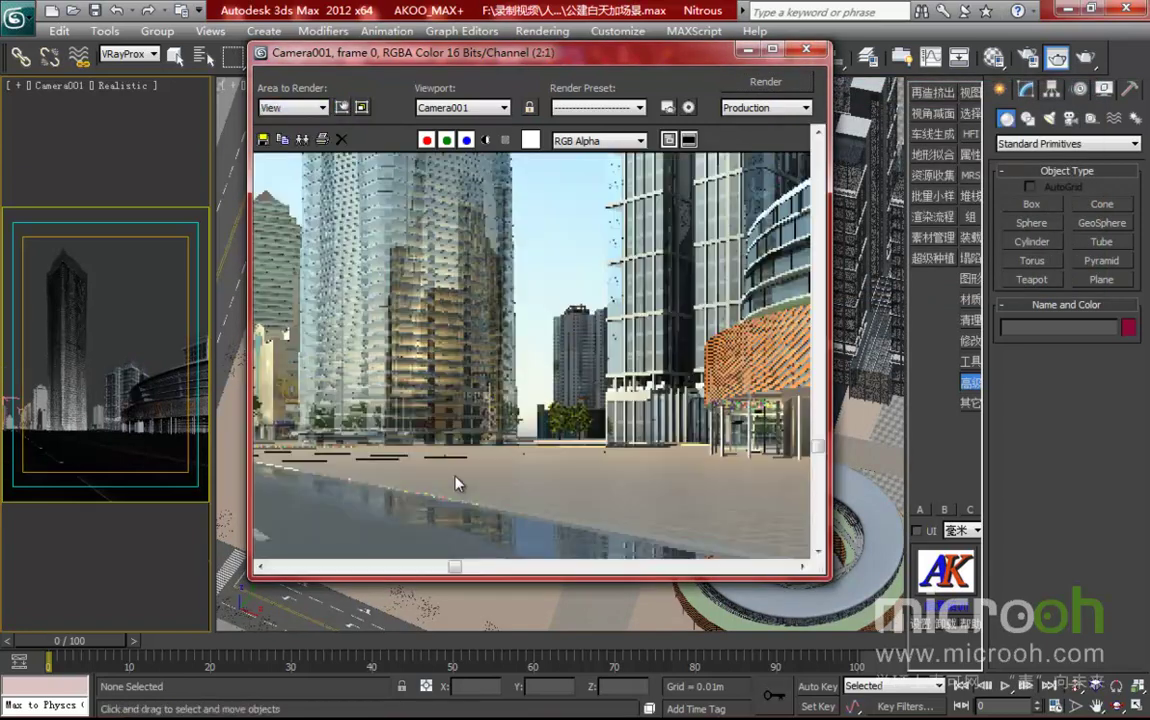
scroll(686, 417, up, 1)
scroll(577, 365, down, 1)
middle_drag(577, 365, 534, 386)
scroll(534, 386, up, 2)
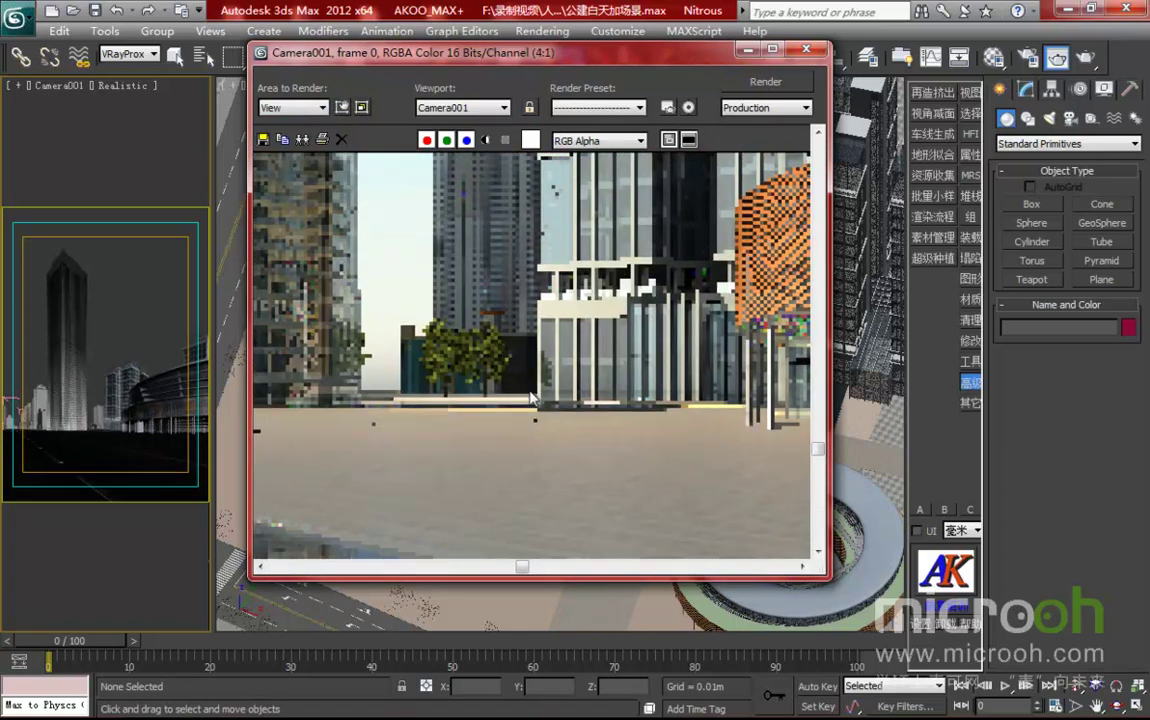
scroll(489, 381, down, 1)
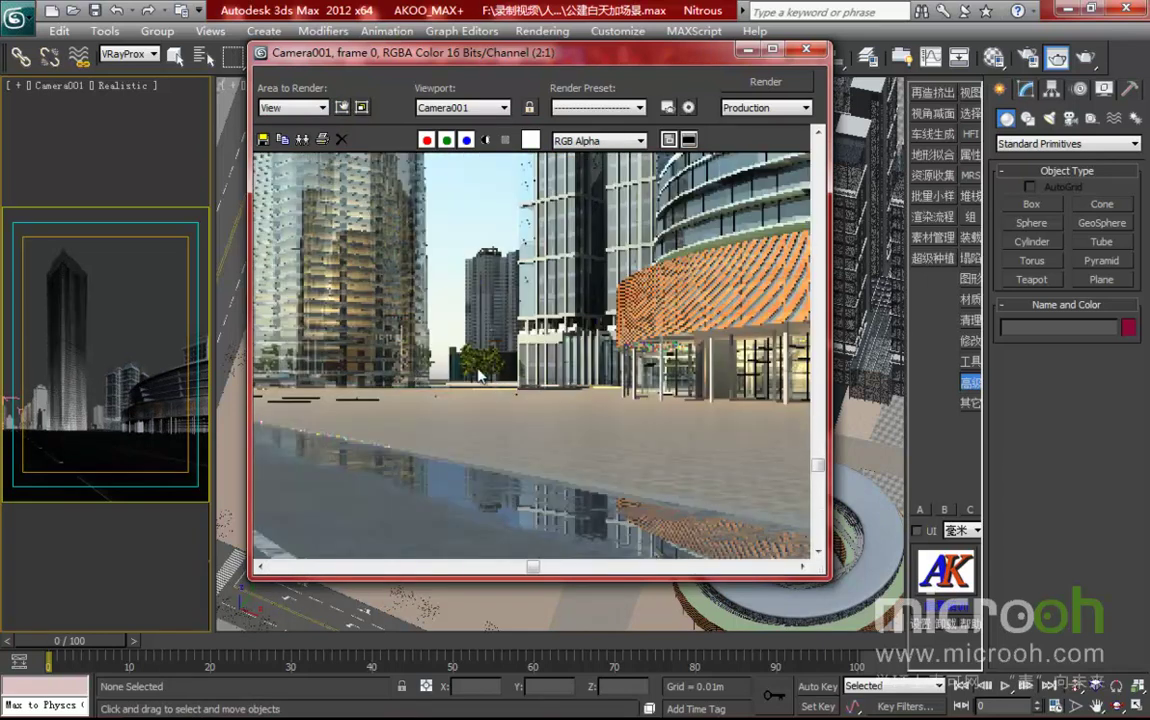
scroll(500, 394, down, 1)
scroll(534, 378, down, 1)
scroll(525, 400, up, 1)
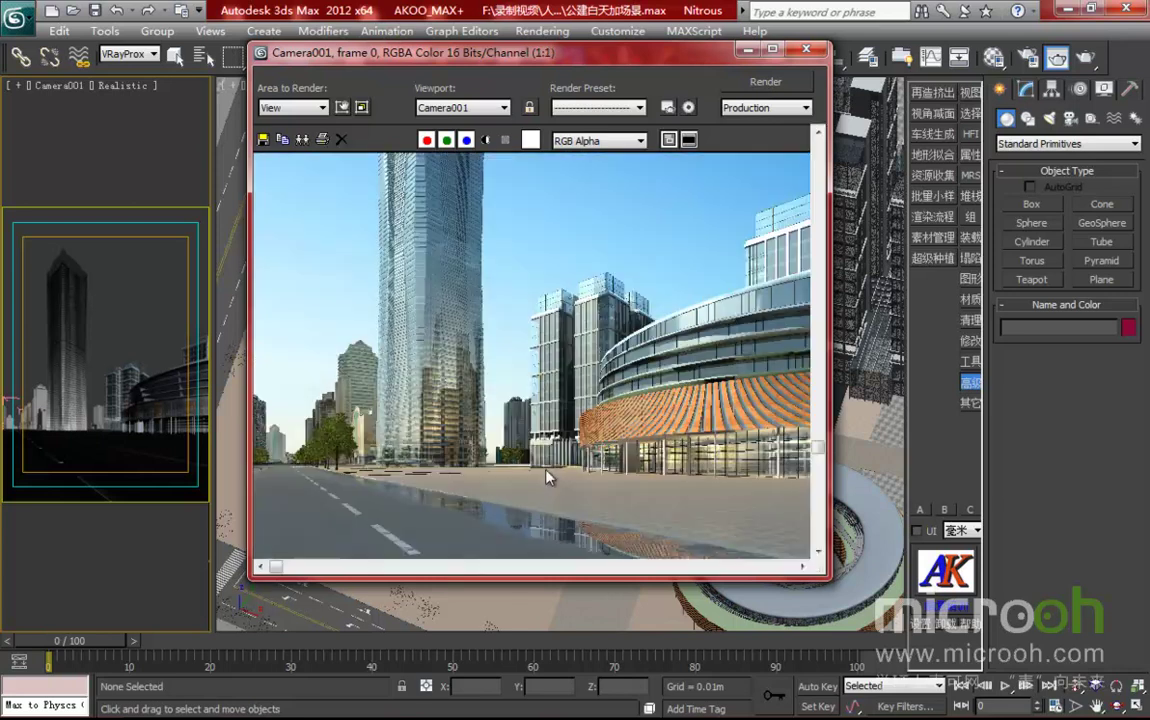
scroll(517, 477, down, 1)
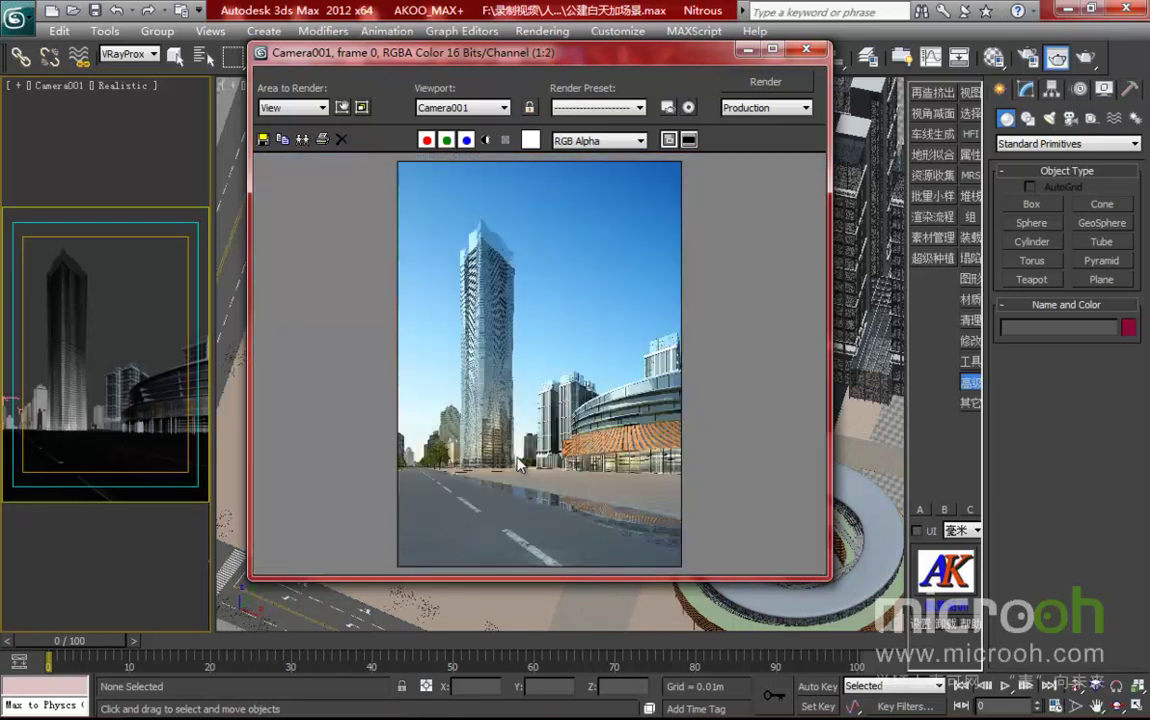
click(750, 49)
- In a wireframe top view, move the northernmost tree of the lower roadside group north-west along the road, next to the upper group
middle_drag(655, 393, 721, 432)
key(t)
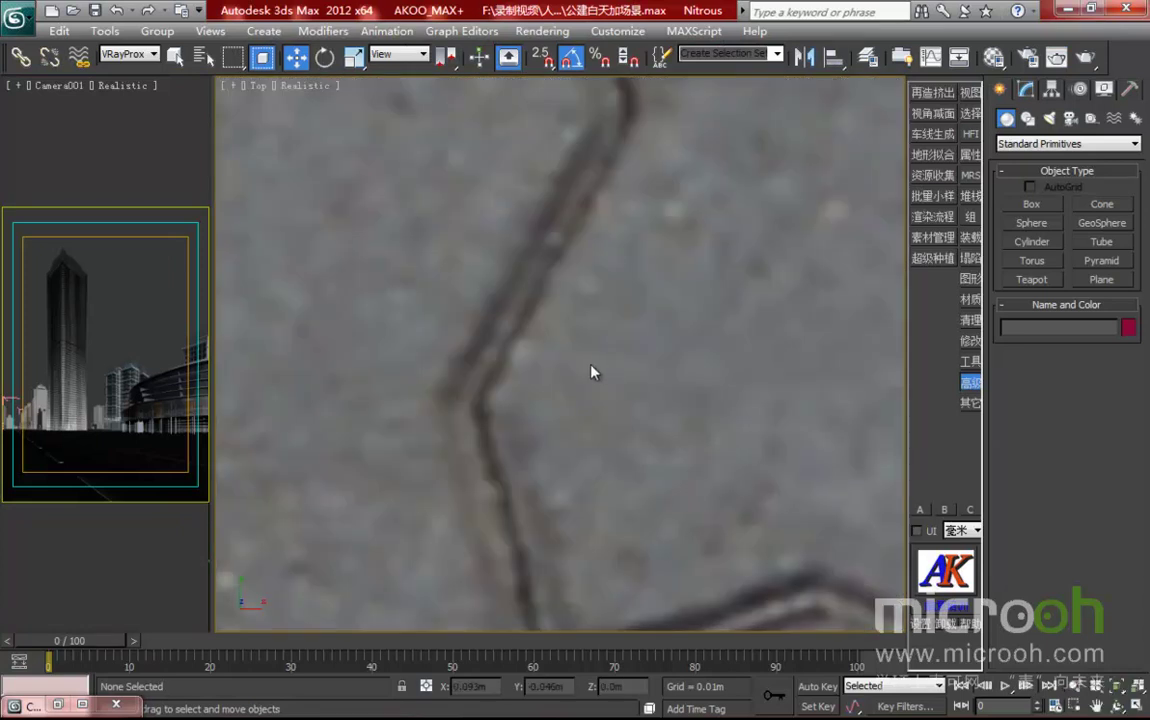
key(z)
scroll(585, 375, up, 3)
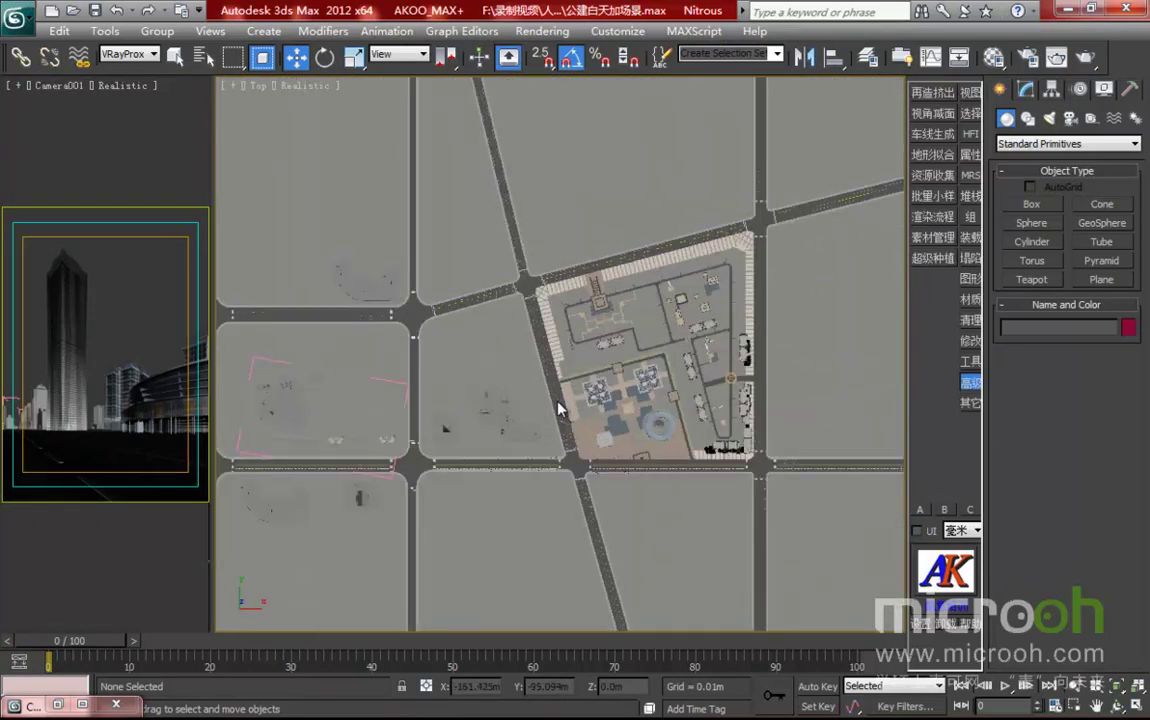
scroll(558, 408, up, 2)
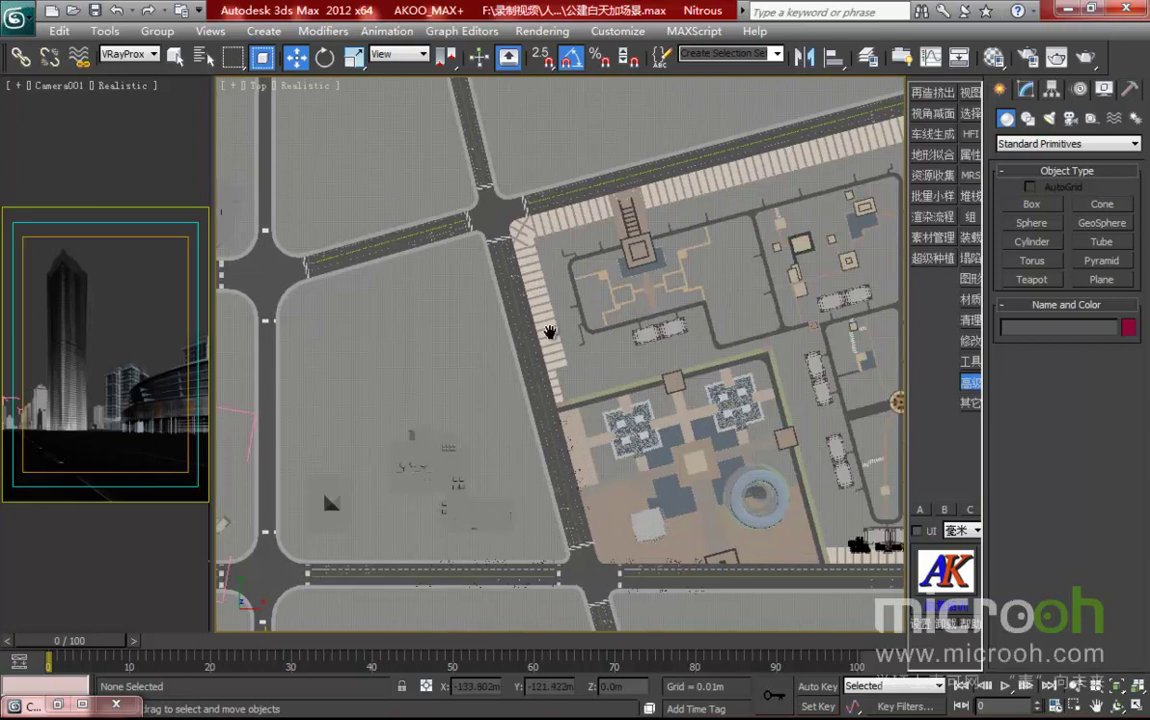
scroll(565, 400, up, 1)
scroll(562, 393, up, 2)
key(F3)
scroll(550, 350, up, 1)
middle_drag(551, 327, 578, 342)
click(565, 348)
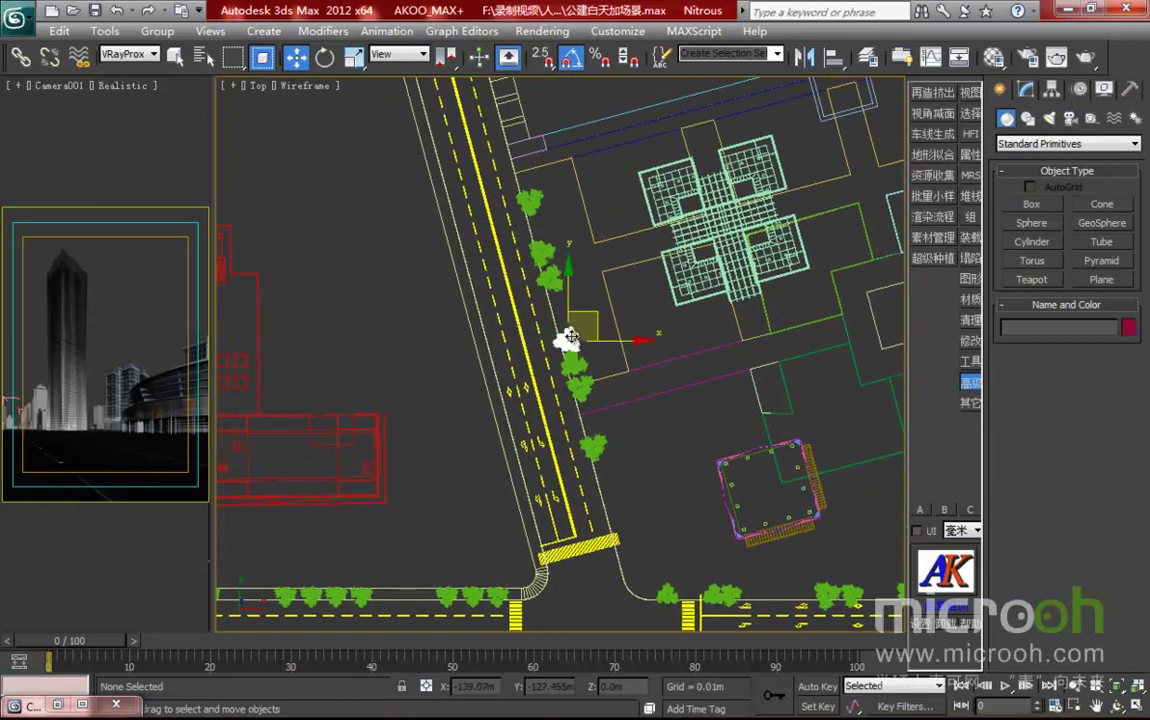
drag(582, 311, 575, 272)
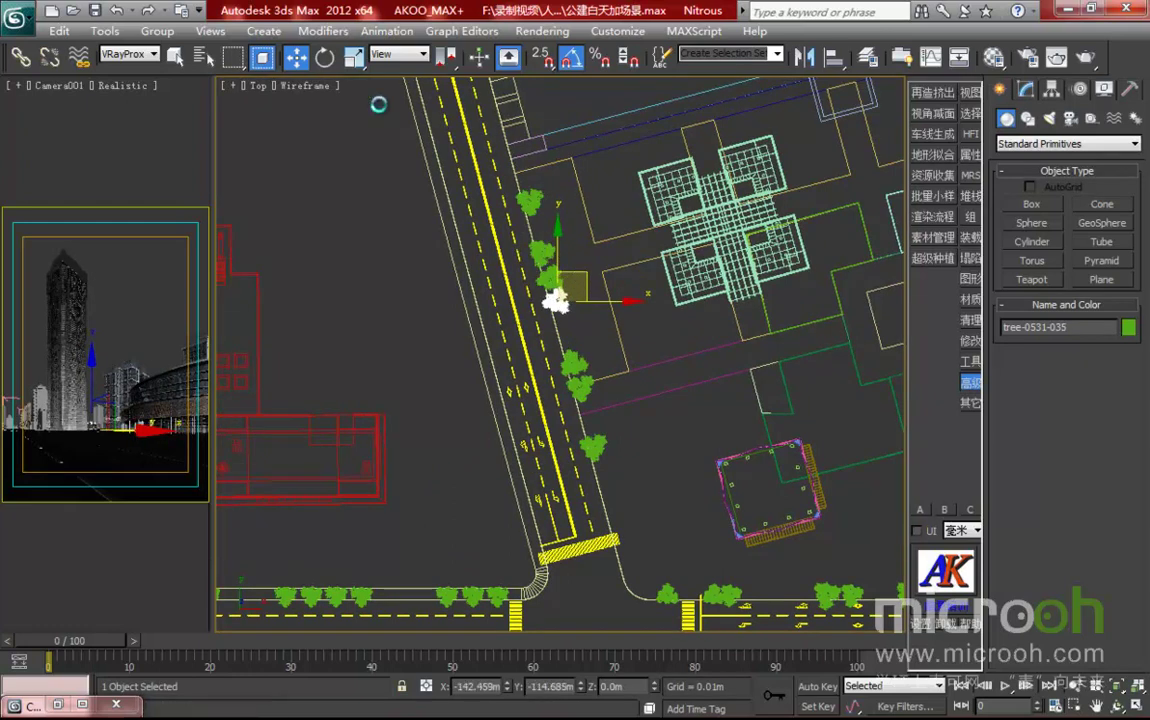
- Scale the relocated roadside tree uniformly to 150%
right_click(354, 57)
drag(868, 367, 736, 368)
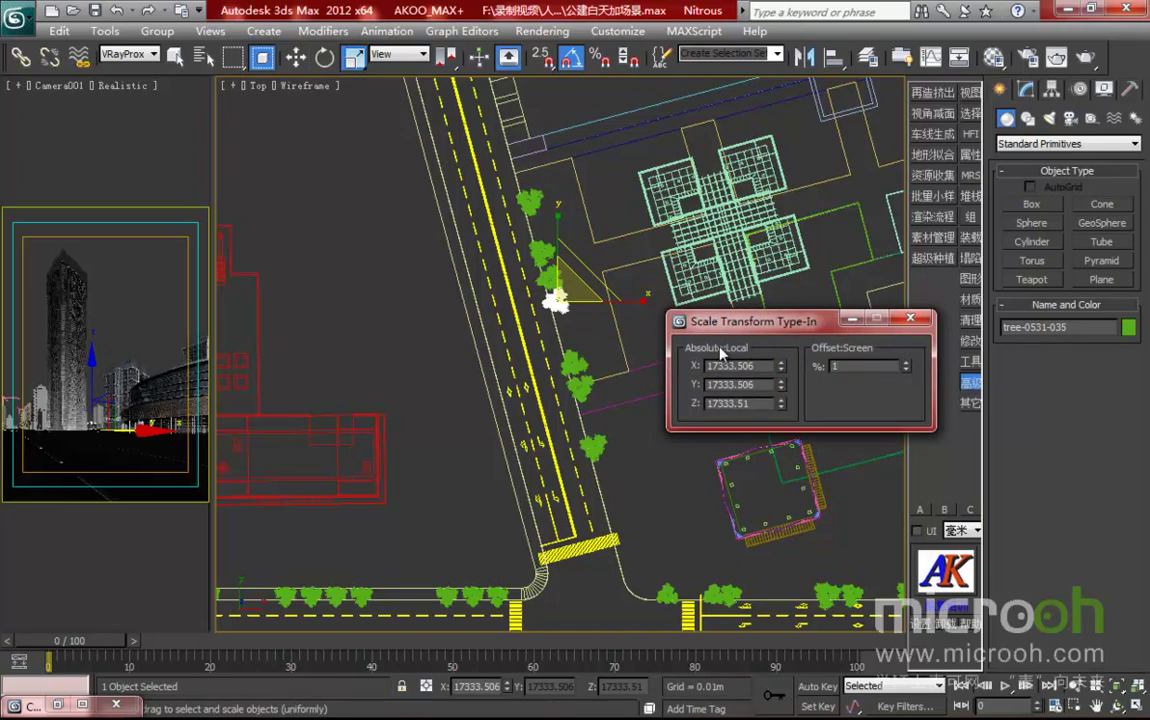
key(Return)
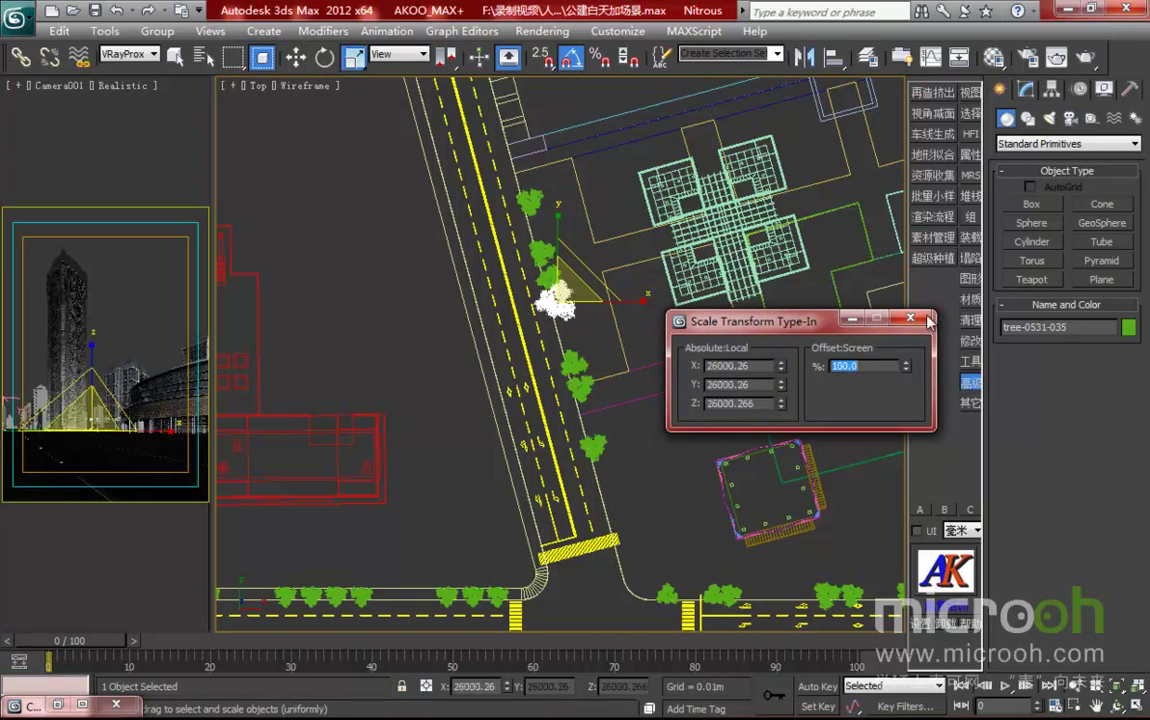
click(910, 318)
key(w)
- Select the three northernmost trees of the roadside row and scale them to 150% in the Local reference coordinate system
click(549, 275)
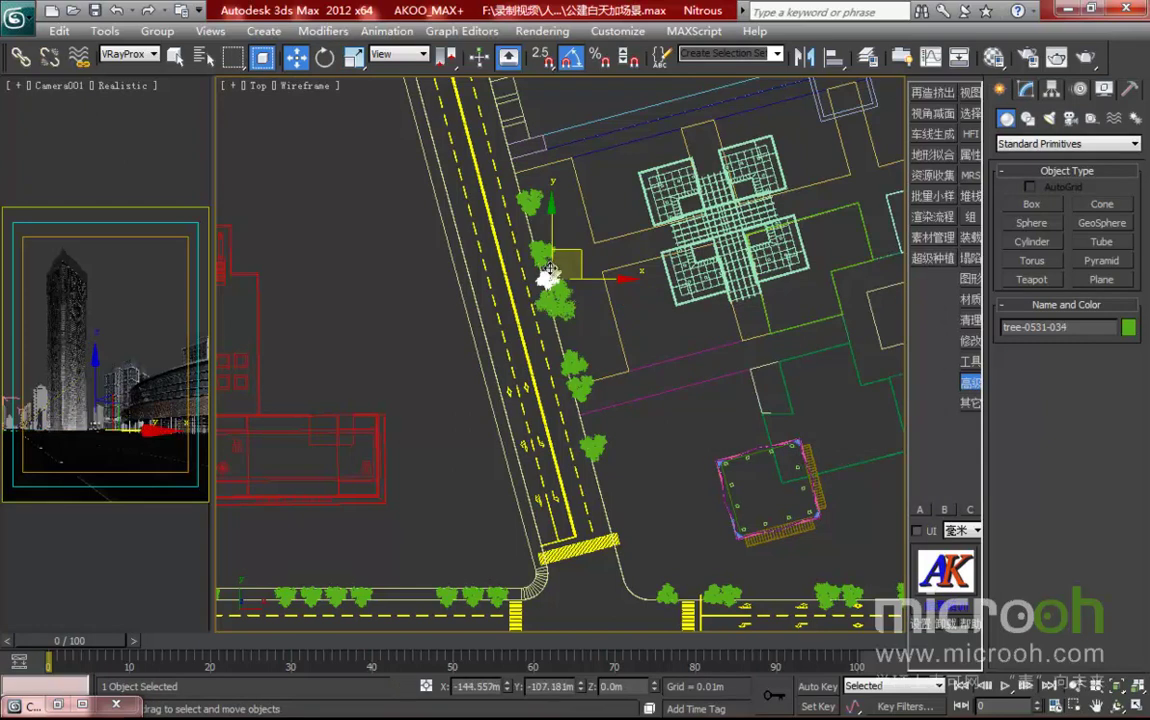
ctrl+click(541, 251)
ctrl+click(528, 201)
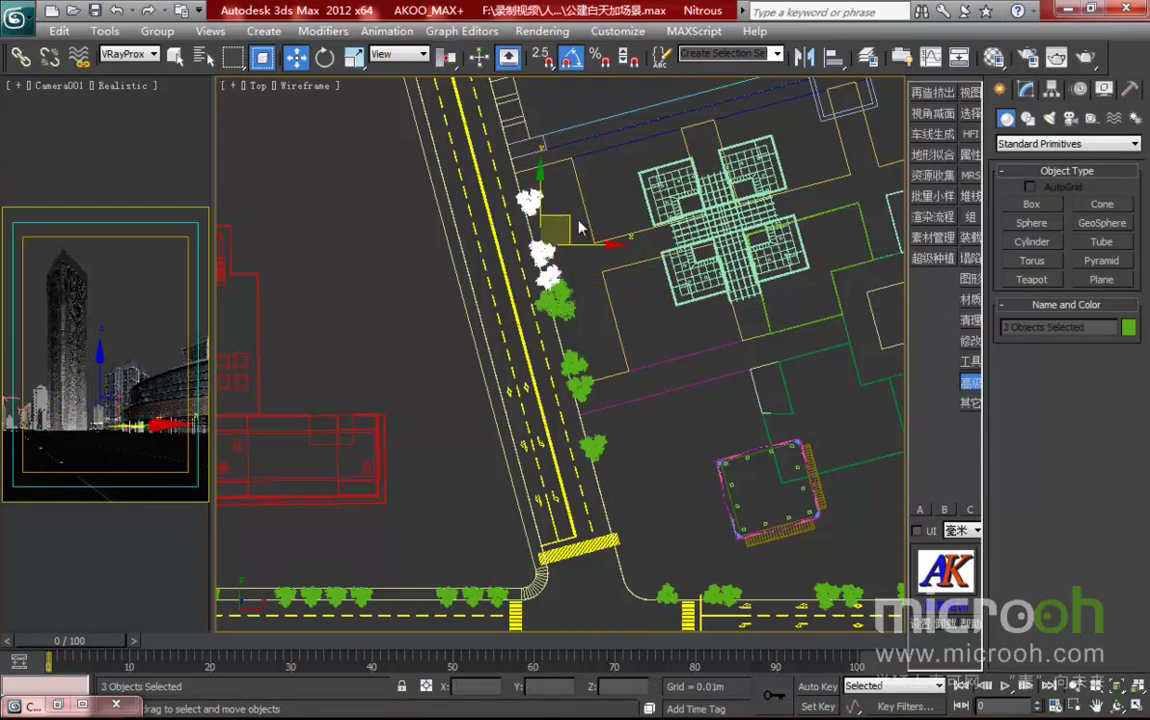
scroll(598, 316, up, 1)
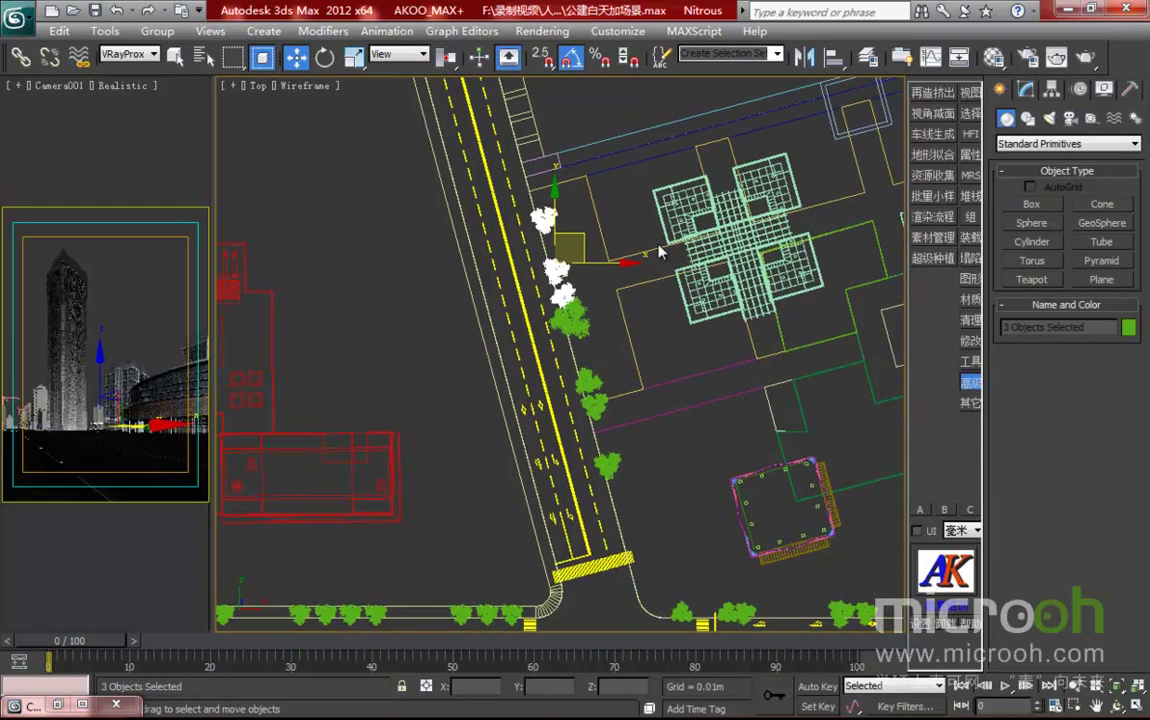
click(412, 56)
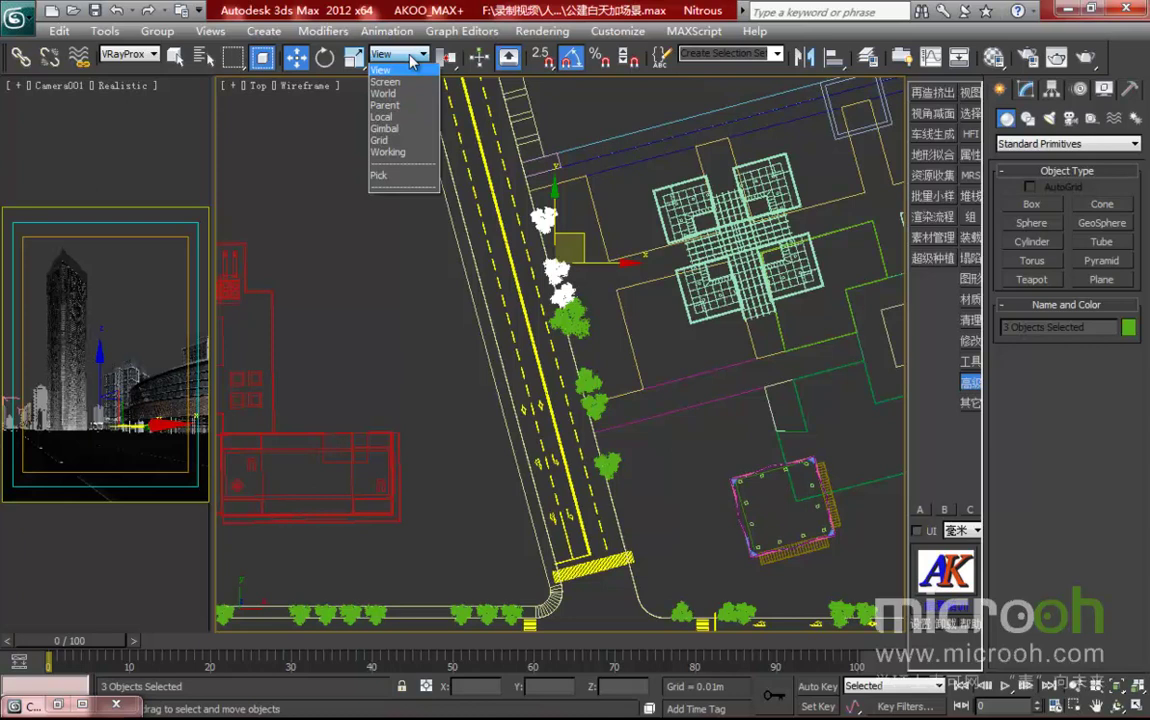
click(408, 117)
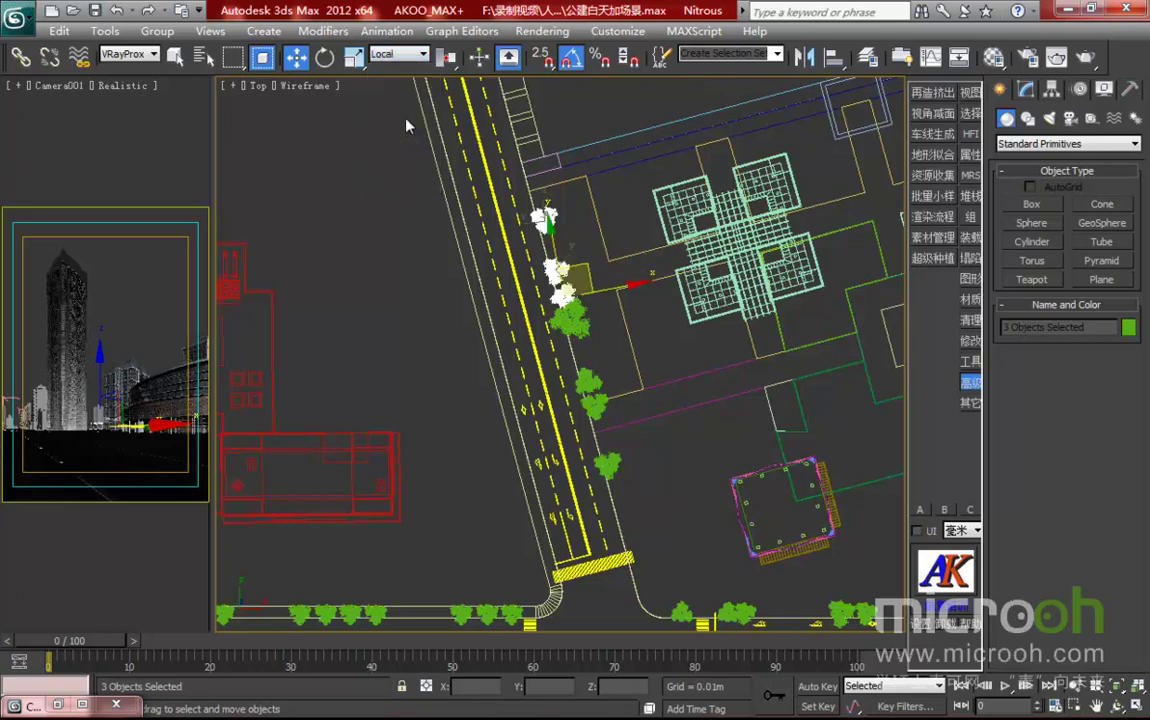
right_click(354, 57)
click(405, 55)
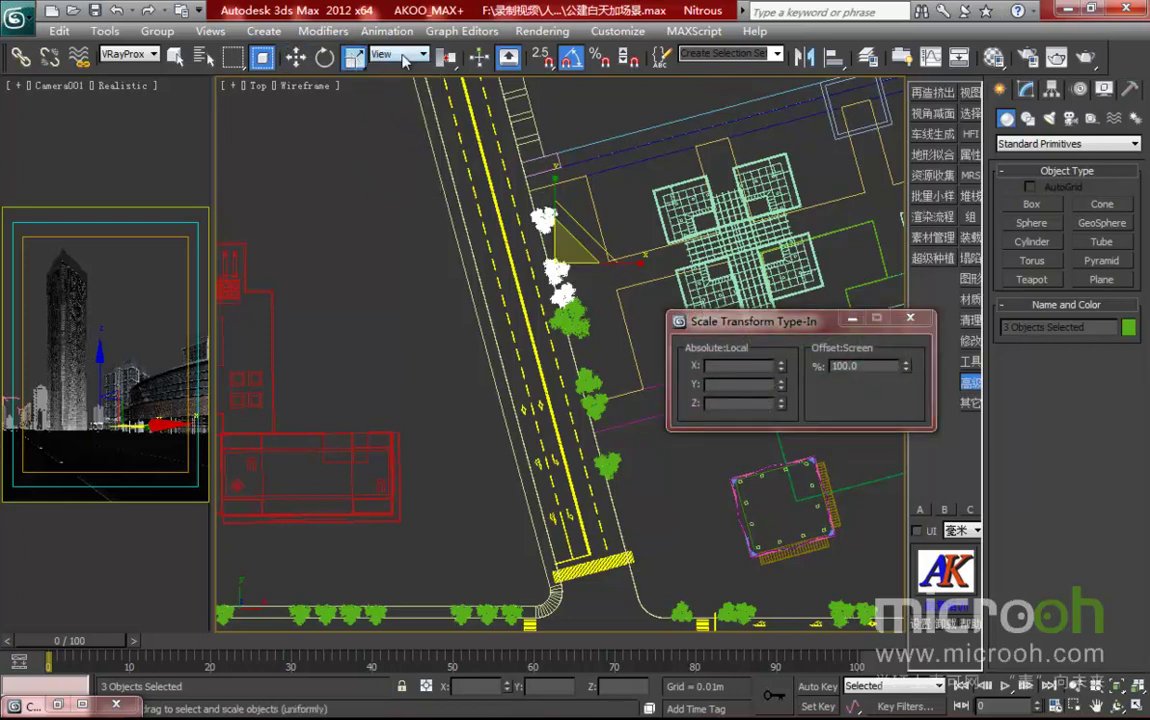
click(390, 114)
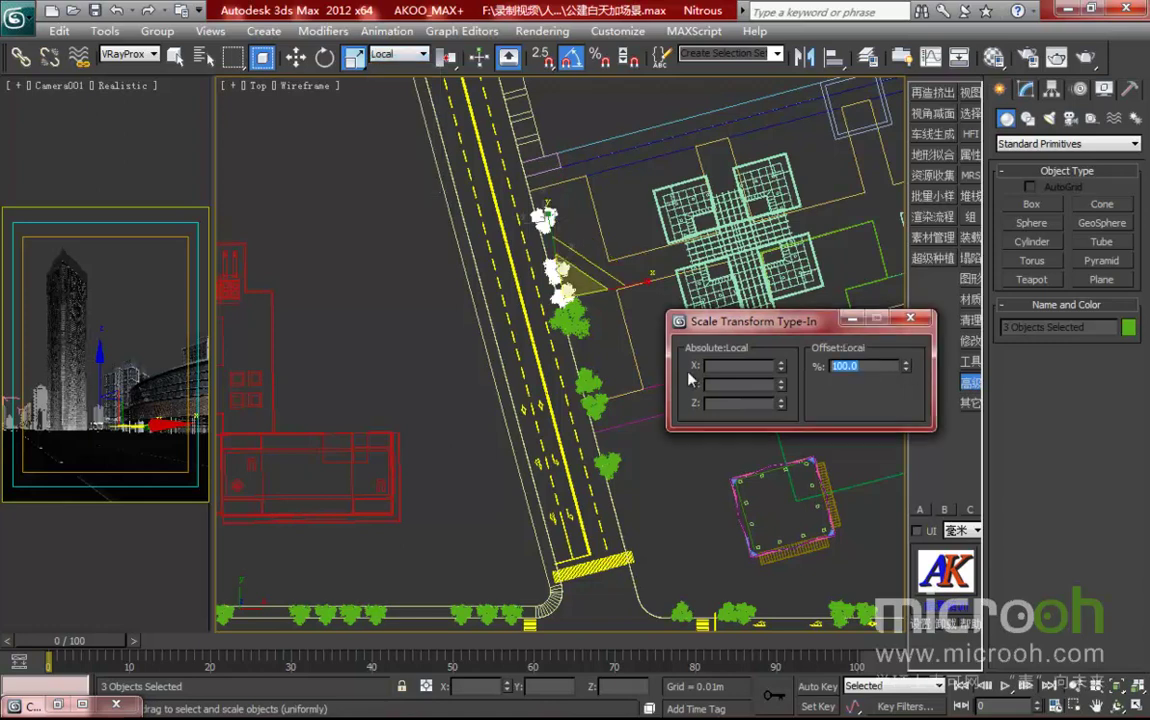
text(150)
key(Return)
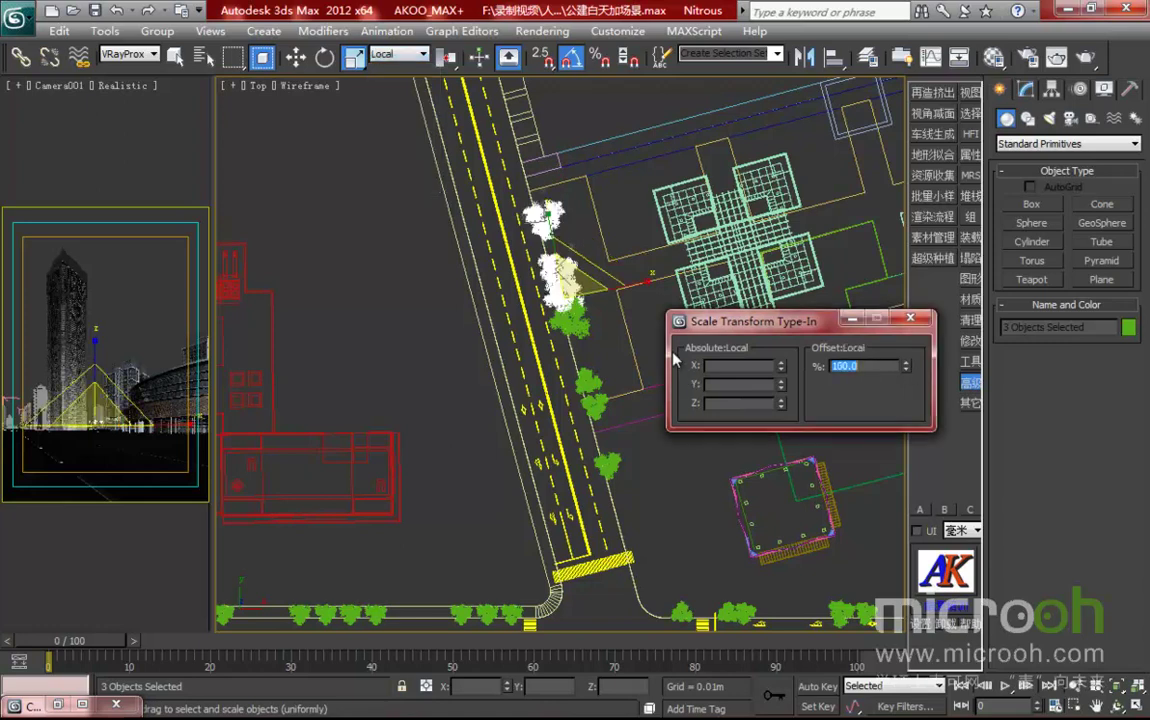
click(920, 318)
- Move the three enlarged northern trees one by one farther north along the road edge to space them out
key(w)
drag(586, 269, 589, 255)
key(ctrl+z)
click(550, 211)
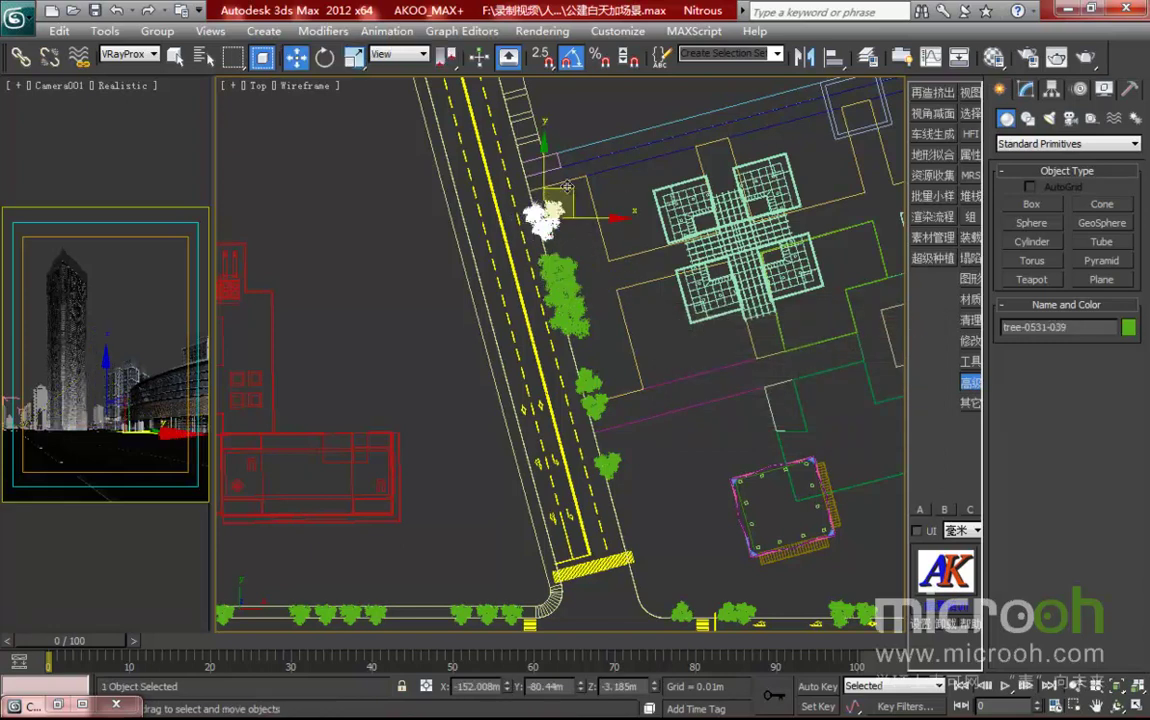
drag(567, 188, 560, 163)
click(580, 247)
drag(580, 247, 570, 217)
click(594, 266)
drag(594, 266, 586, 236)
- Scale the upper tree of the remaining small pair beside the road to 150%
click(588, 380)
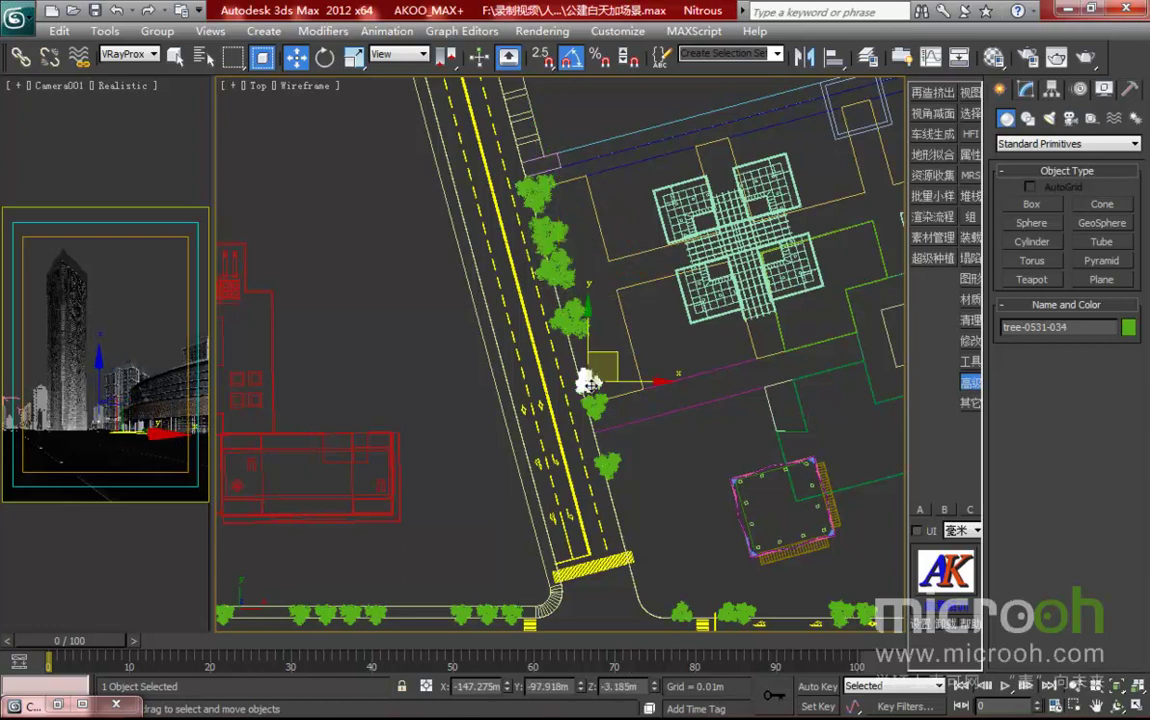
right_click(354, 59)
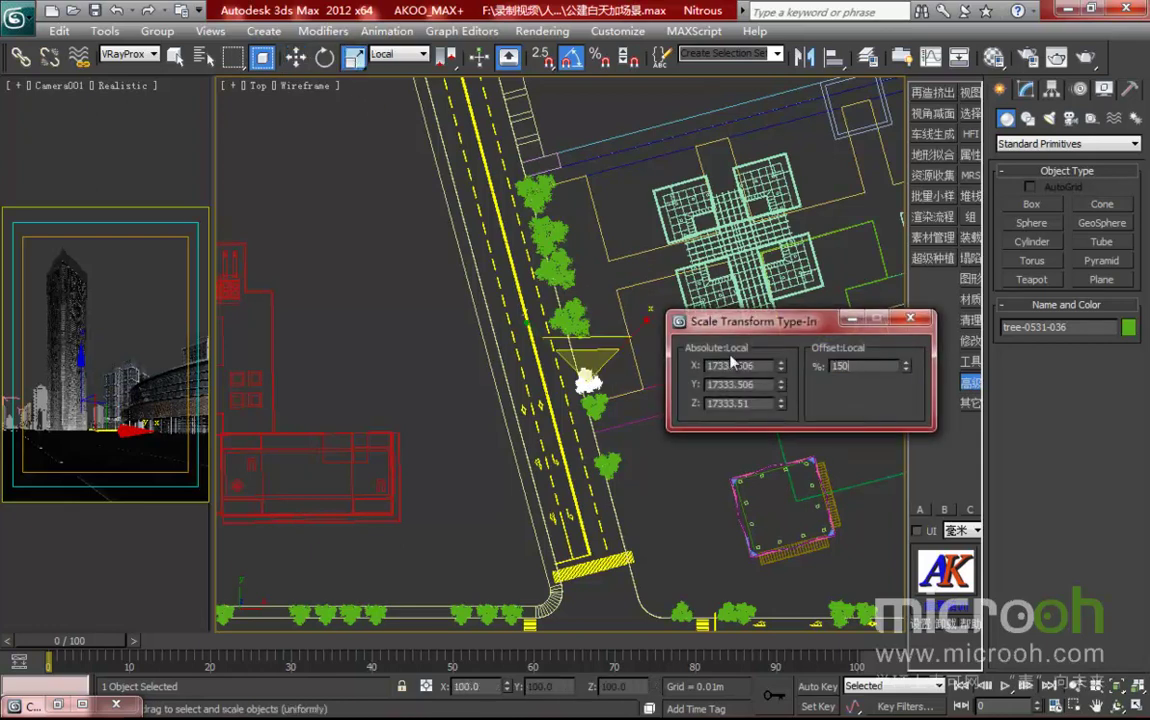
key(Return)
click(910, 318)
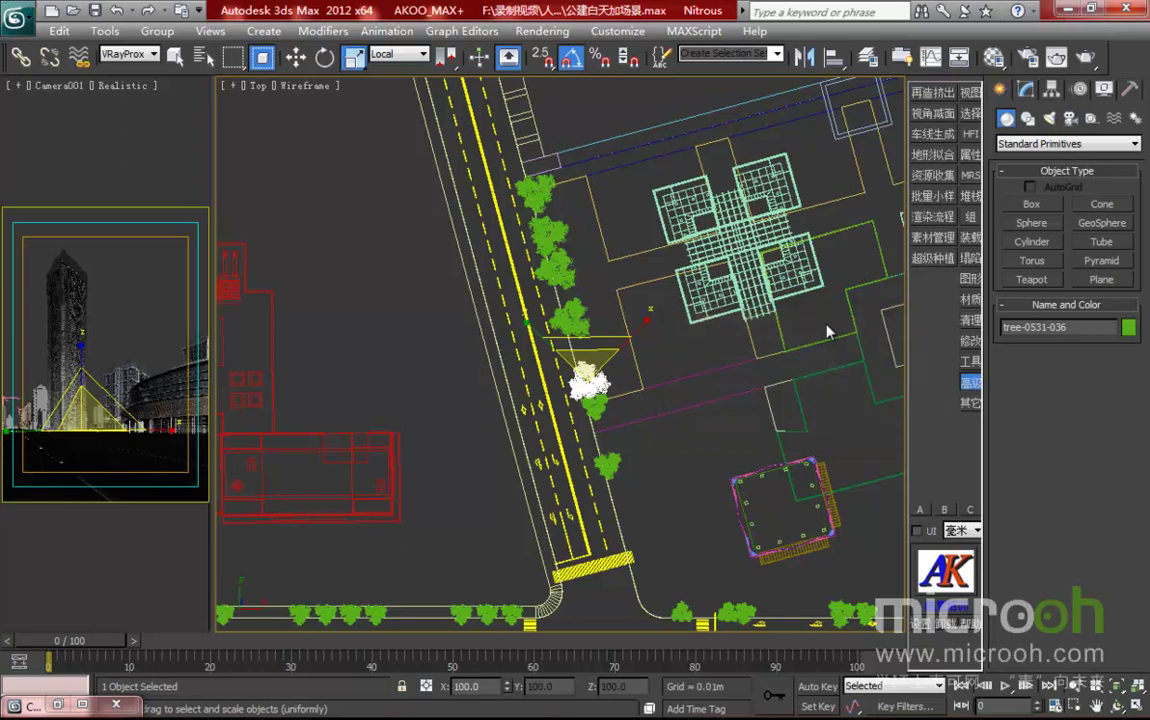
- Move the newly enlarged tree north towards its larger neighbour and rotate it around Z for variety
key(w)
drag(606, 350, 605, 325)
key(e)
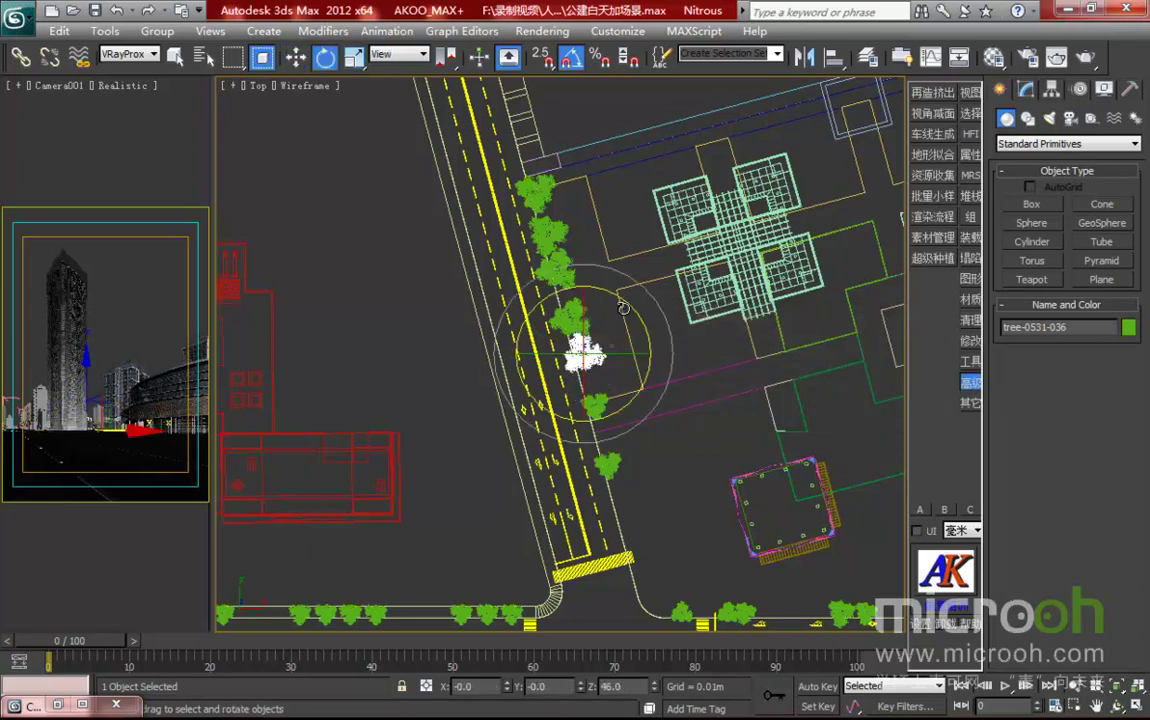
drag(556, 266, 609, 317)
key(w)
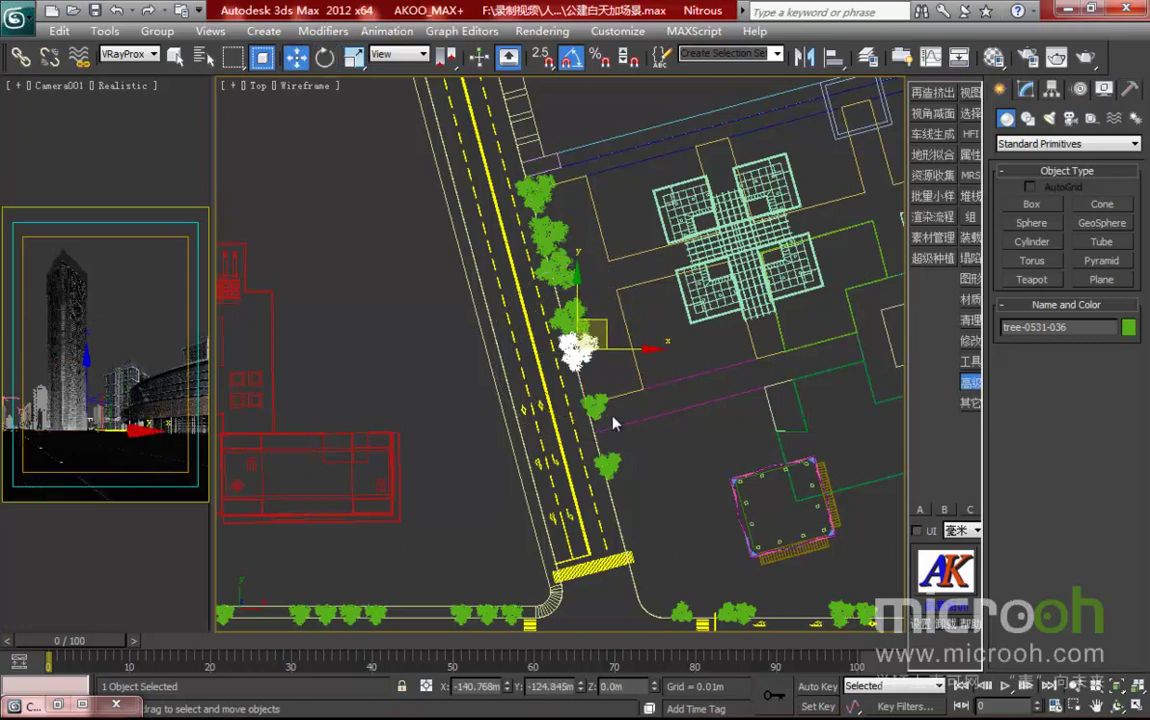
- Scale the next small tree to the south to 150% and shift it slightly north along the road edge
click(598, 407)
key(r)
key(F12)
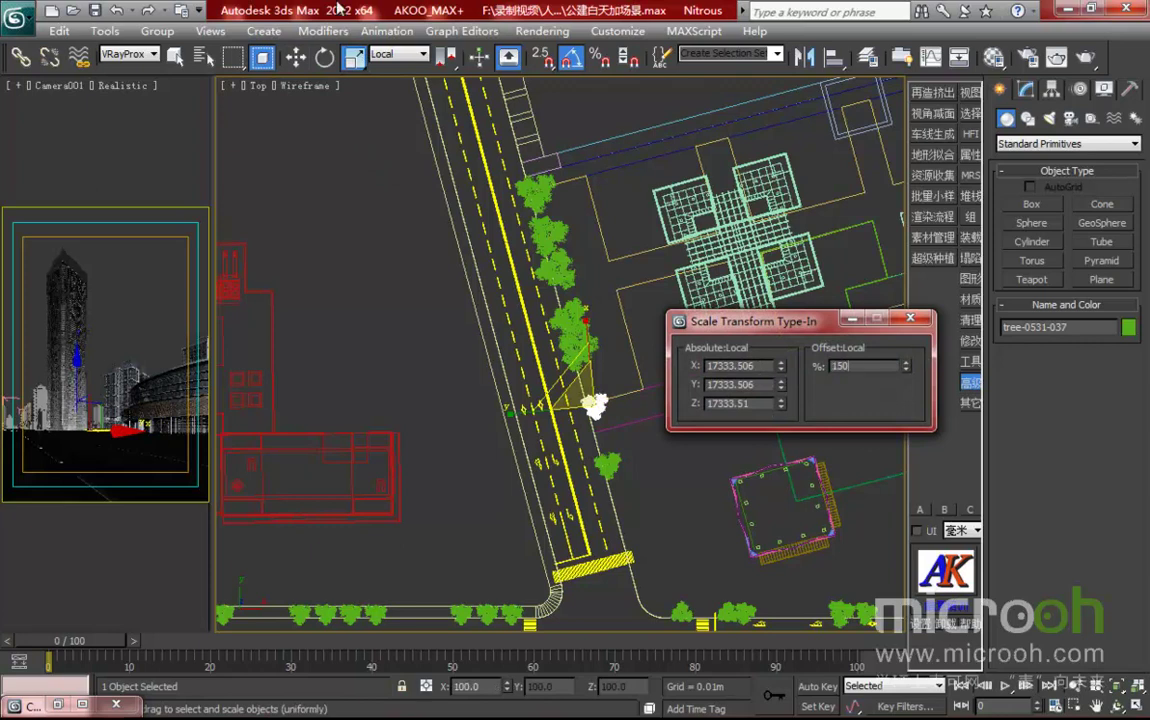
text(150)
key(Return)
key(F12)
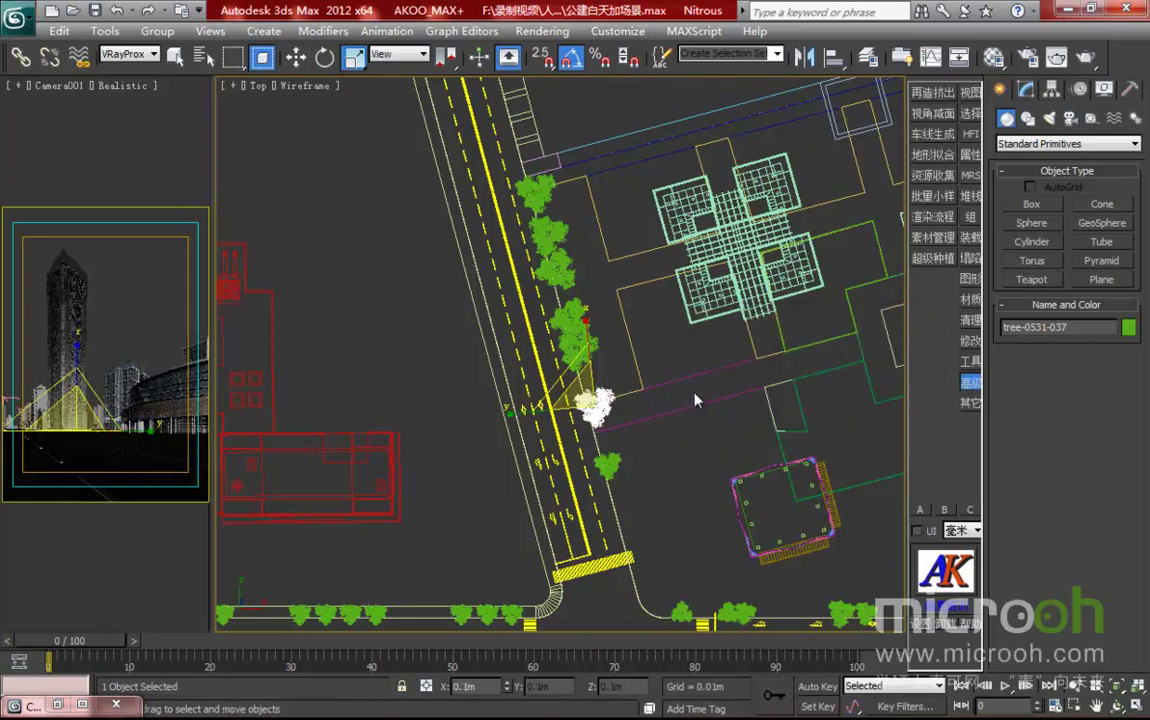
key(w)
drag(619, 379, 615, 368)
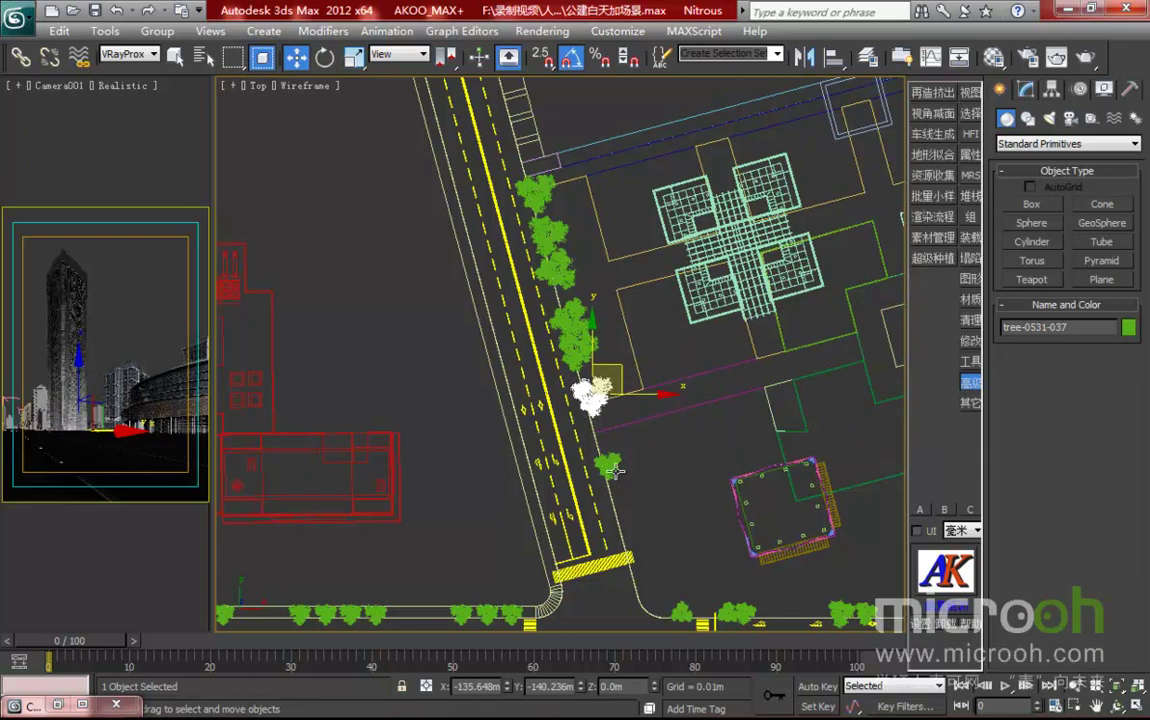
- Scale the southernmost tree of the row, nearest the crosswalk, to 150%
click(611, 467)
right_click(353, 58)
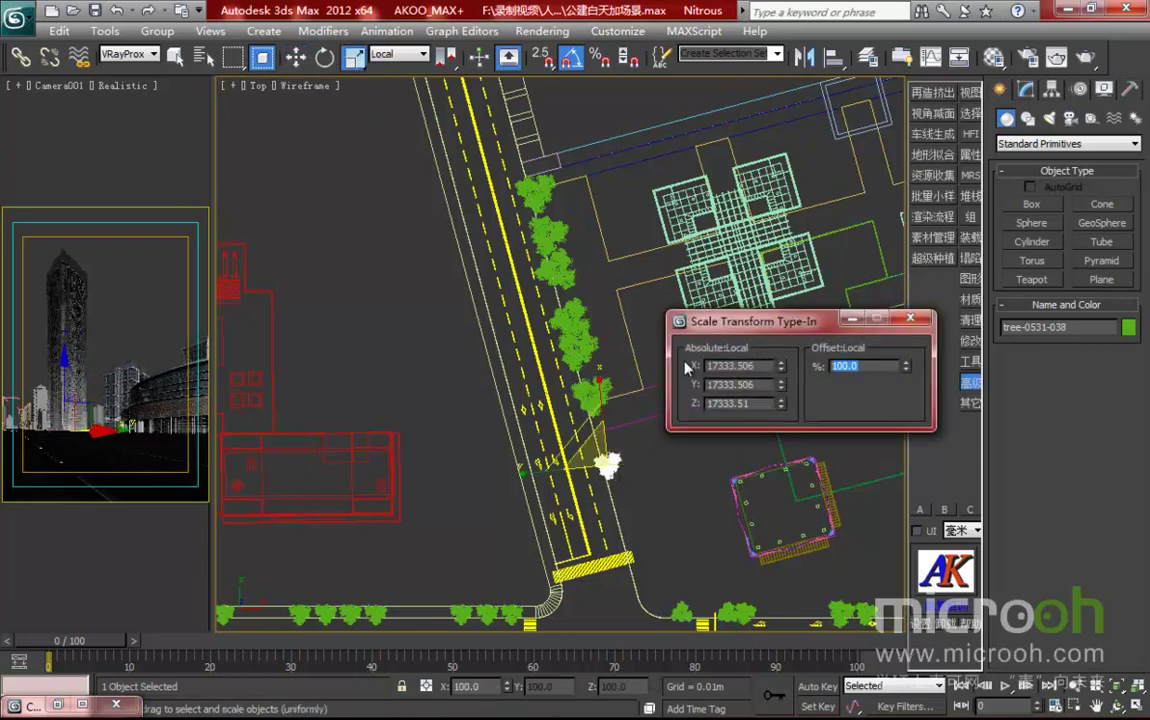
text(150)
key(Return)
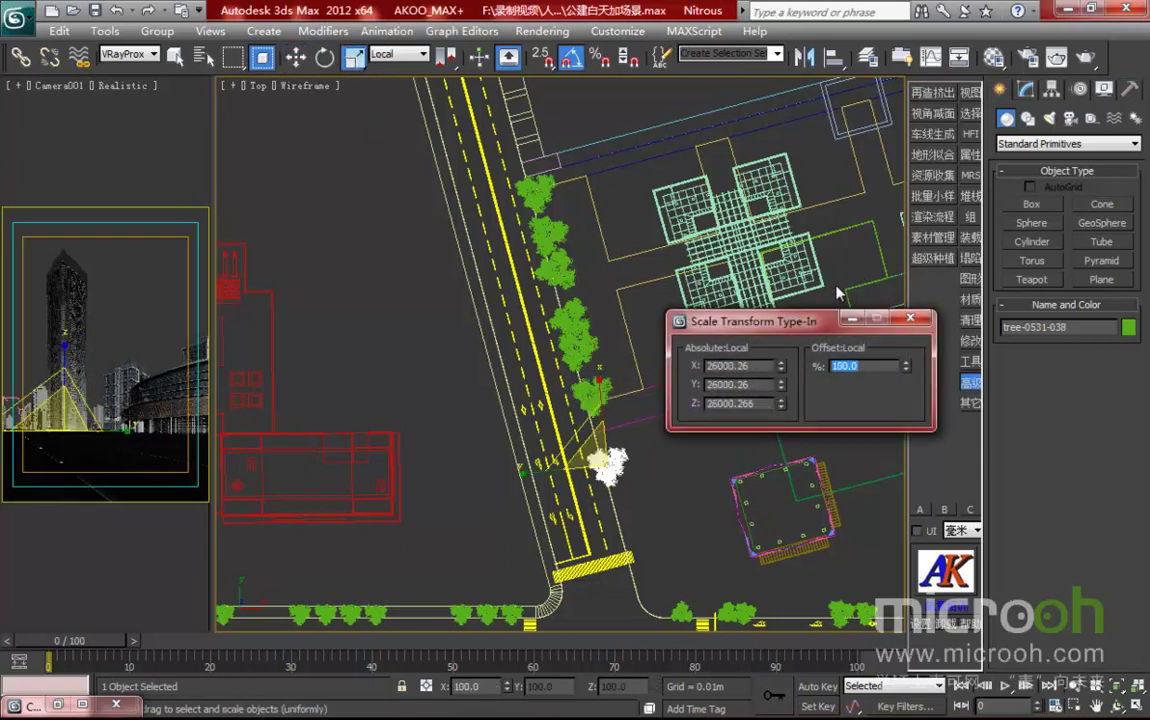
click(922, 323)
- Move the southernmost enlarged tree north along the road edge and rotate it around Z, leaving nothing selected
key(w)
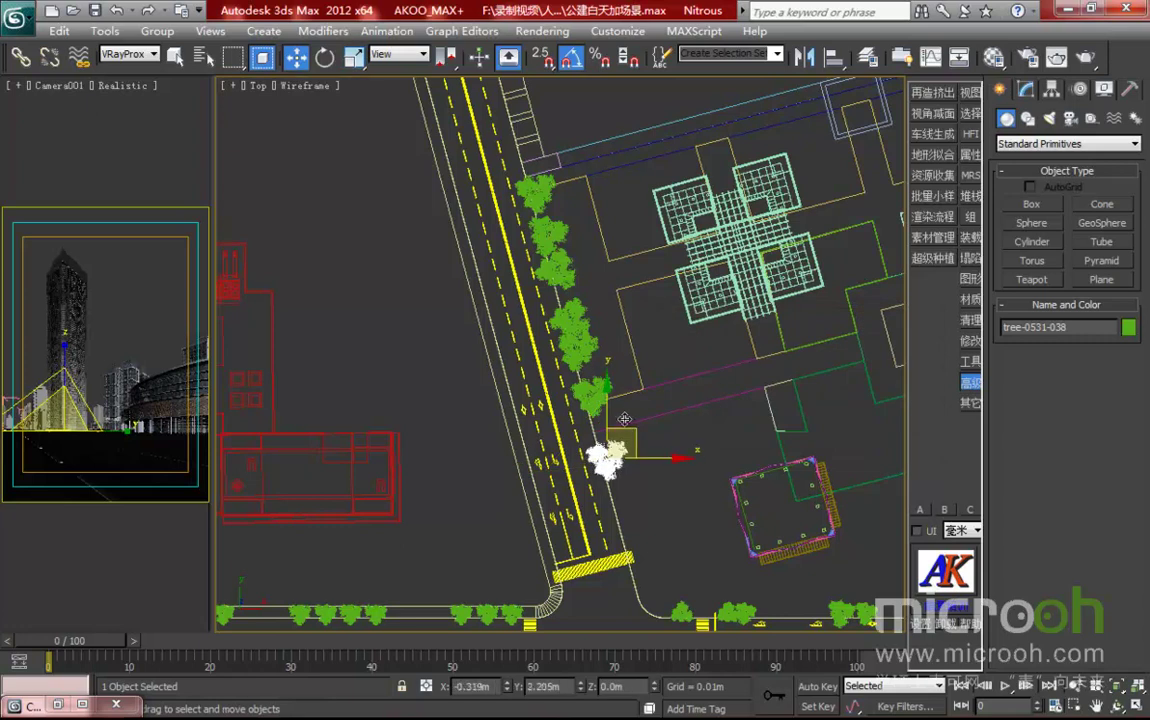
key(e)
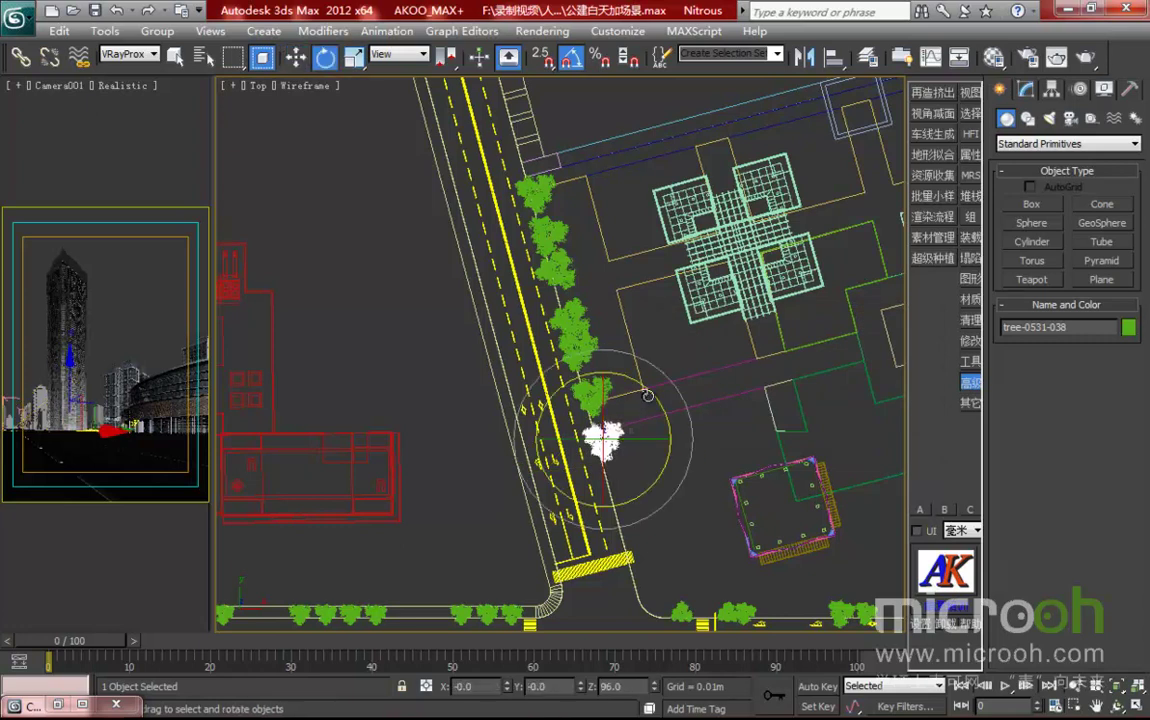
drag(600, 376, 635, 378)
key(w)
click(531, 277)
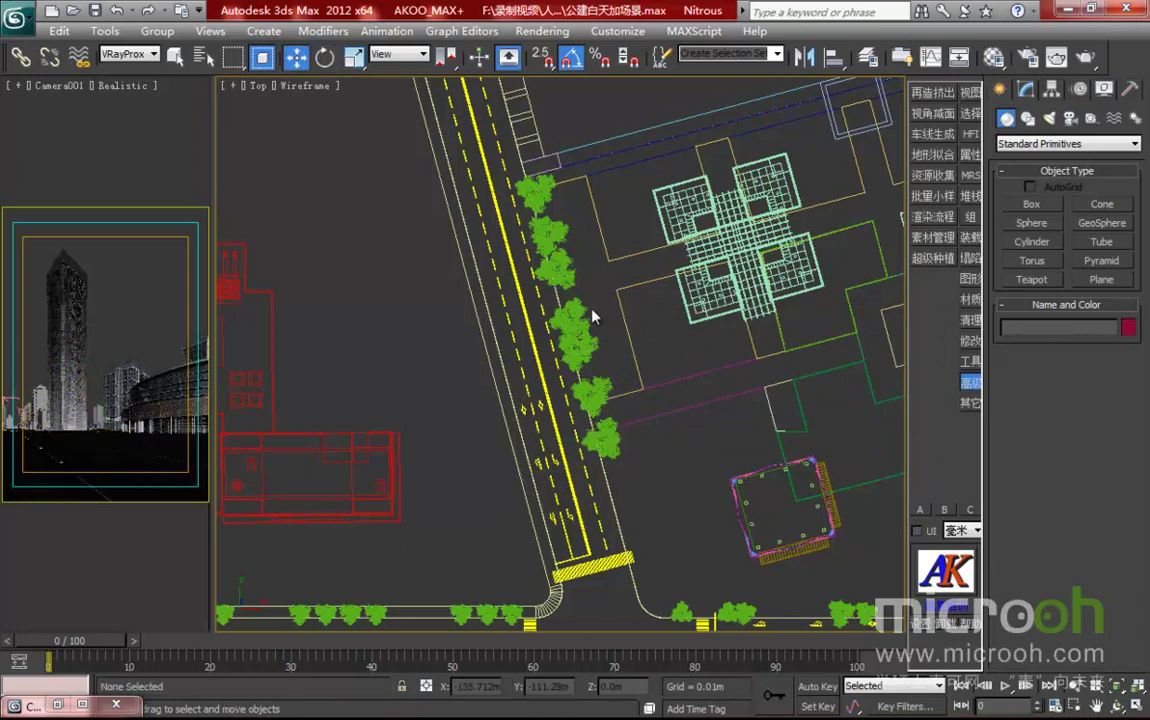
- Examine the tree rows around the southern crossroads and along the horizontal road in the wireframe plan
scroll(530, 277, down, 2)
middle_drag(575, 316, 592, 356)
middle_drag(598, 258, 616, 298)
middle_drag(735, 406, 733, 388)
middle_drag(605, 562, 626, 344)
scroll(679, 438, up, 2)
middle_drag(674, 410, 509, 395)
middle_drag(813, 384, 663, 398)
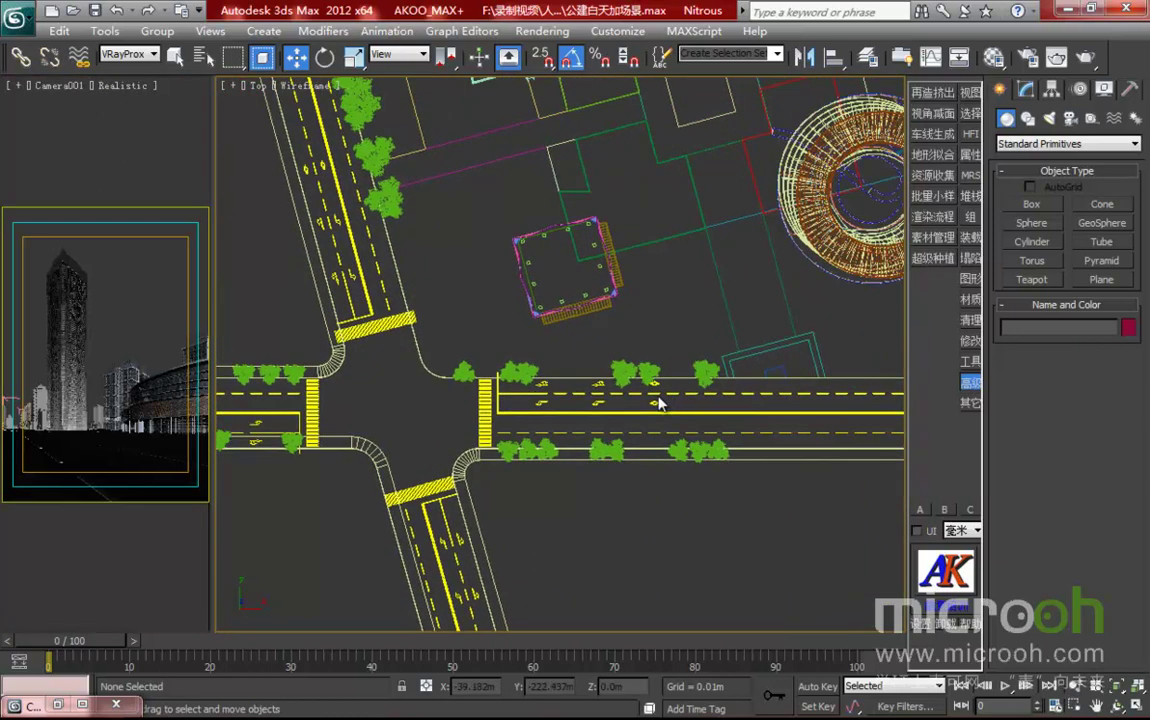
- Scale the five trees on the northern road edge just east of the crossroads to 120%
drag(496, 374, 446, 352)
scroll(621, 341, up, 1)
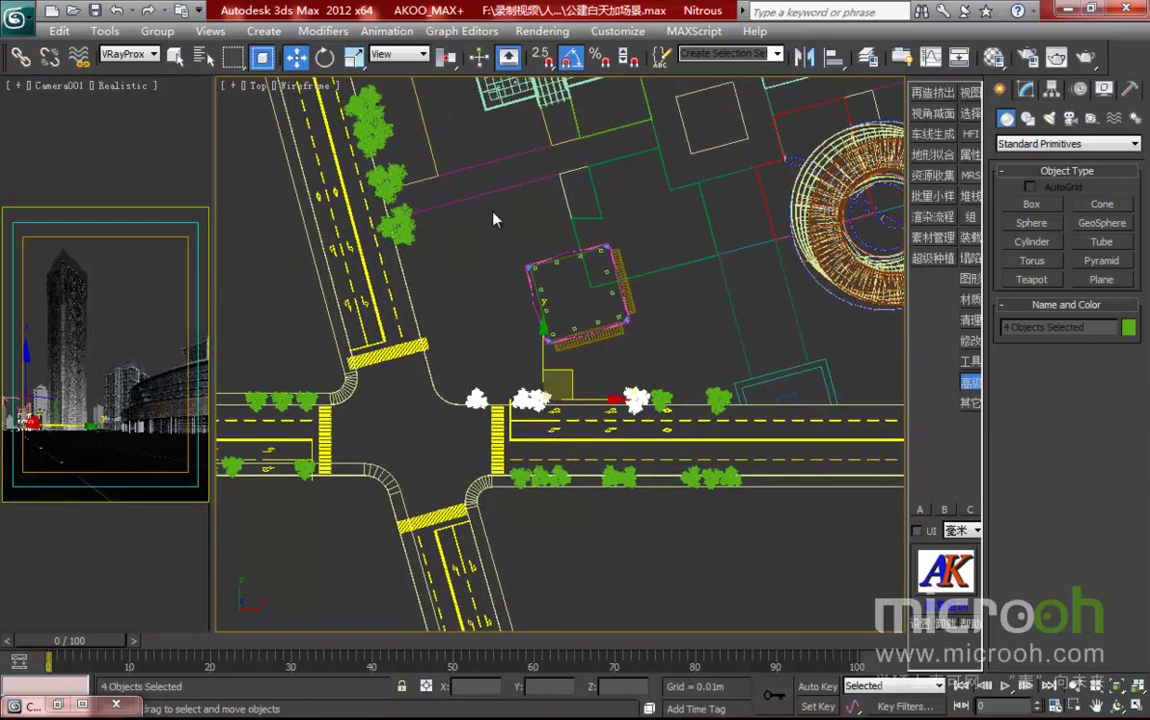
ctrl+click(658, 400)
middle_drag(406, 142, 441, 154)
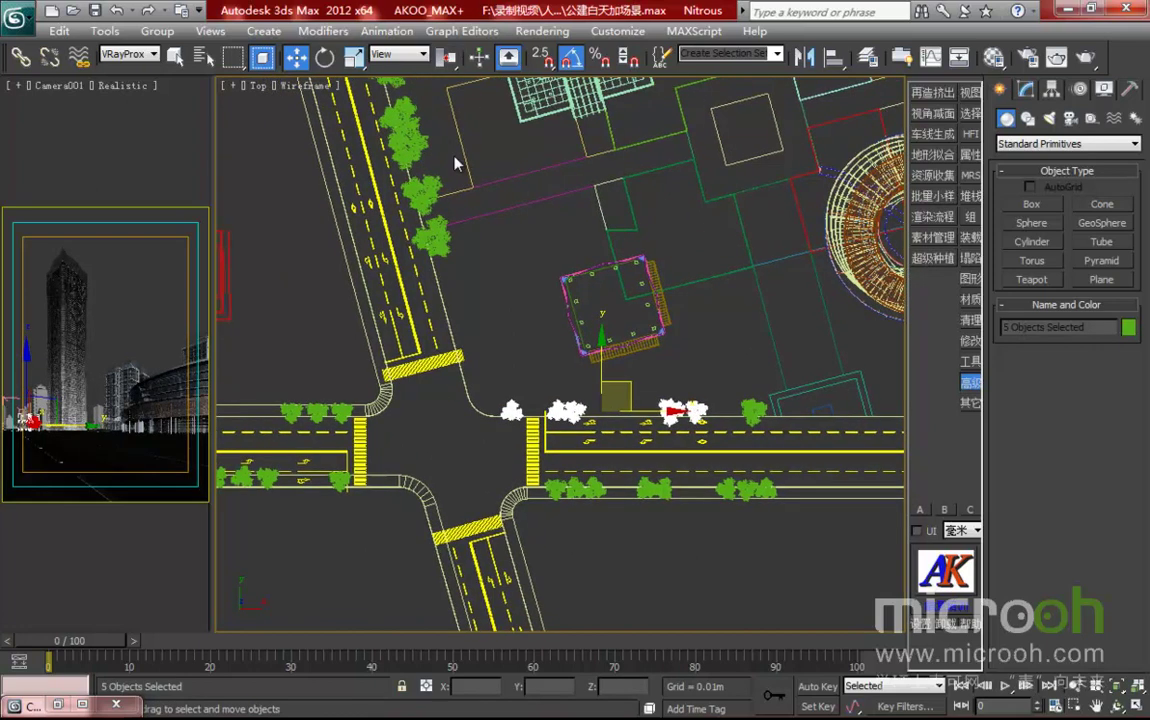
click(355, 57)
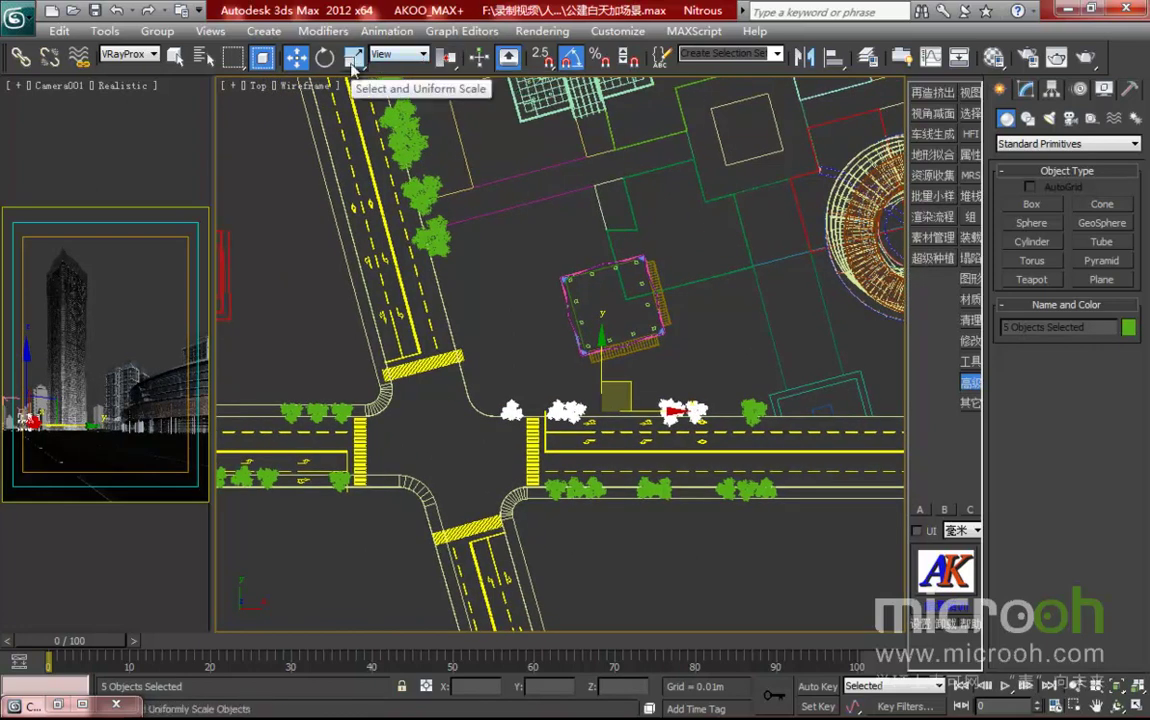
right_click(355, 57)
drag(872, 368, 762, 342)
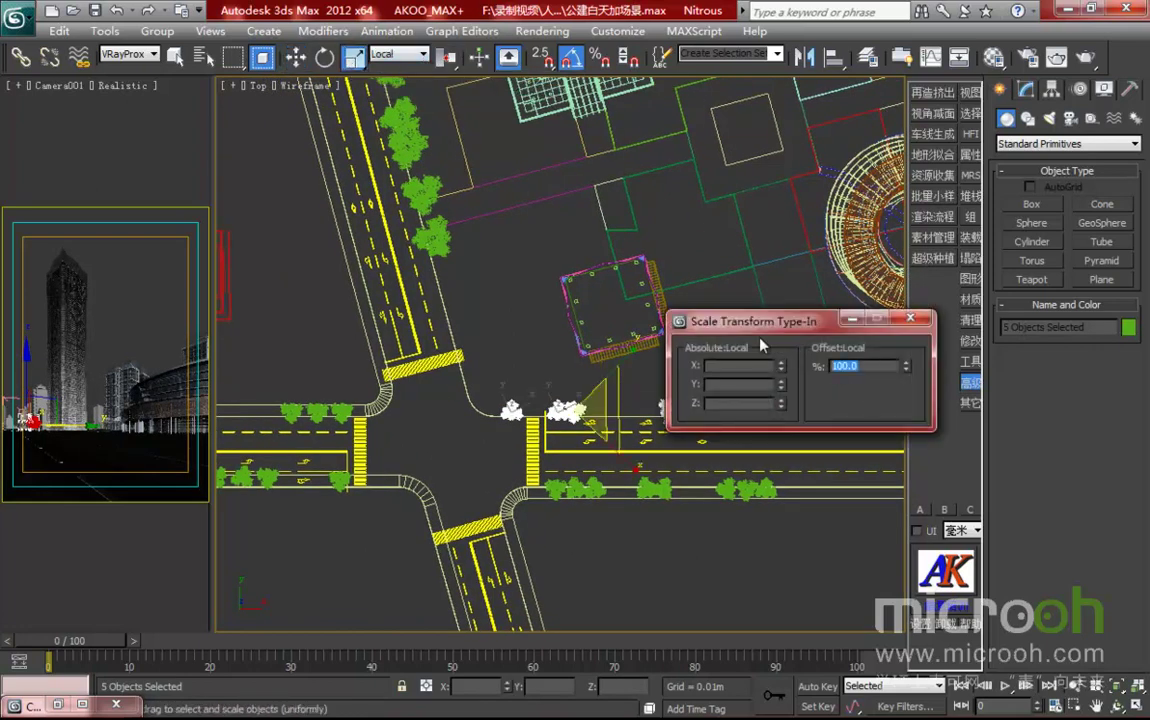
text(120)
key(Return)
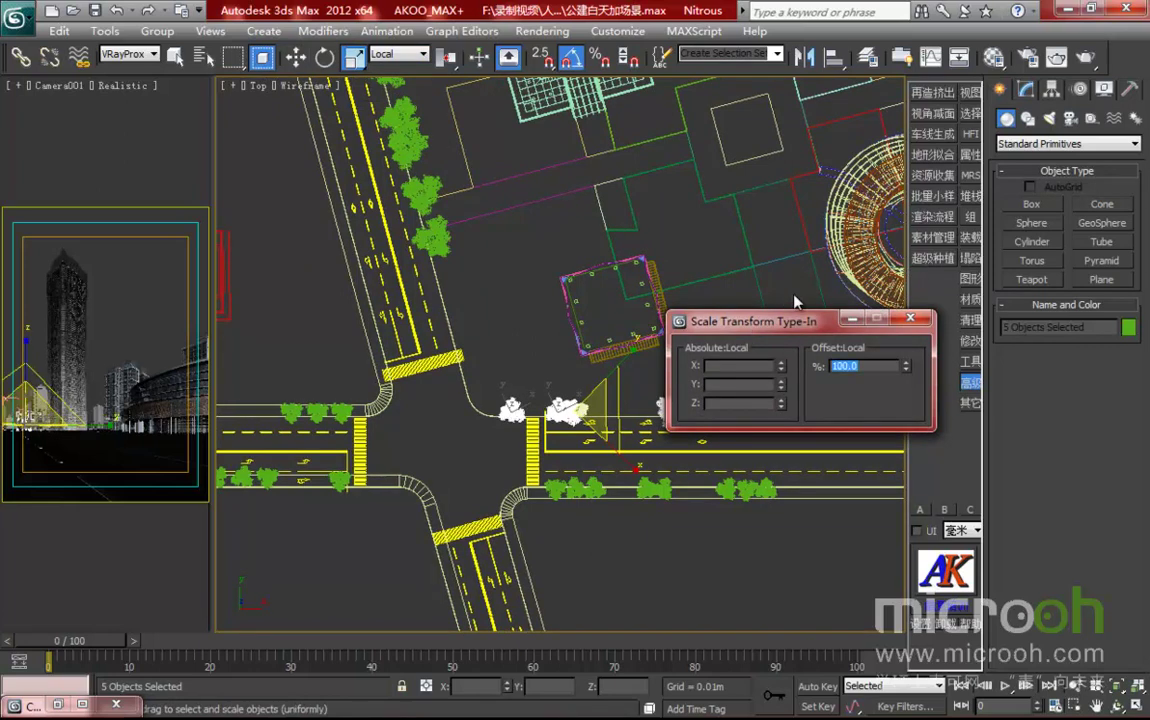
click(913, 320)
- Scale the ten trees along the northern road edge west of the crossroads to 120%
middle_drag(486, 425, 545, 417)
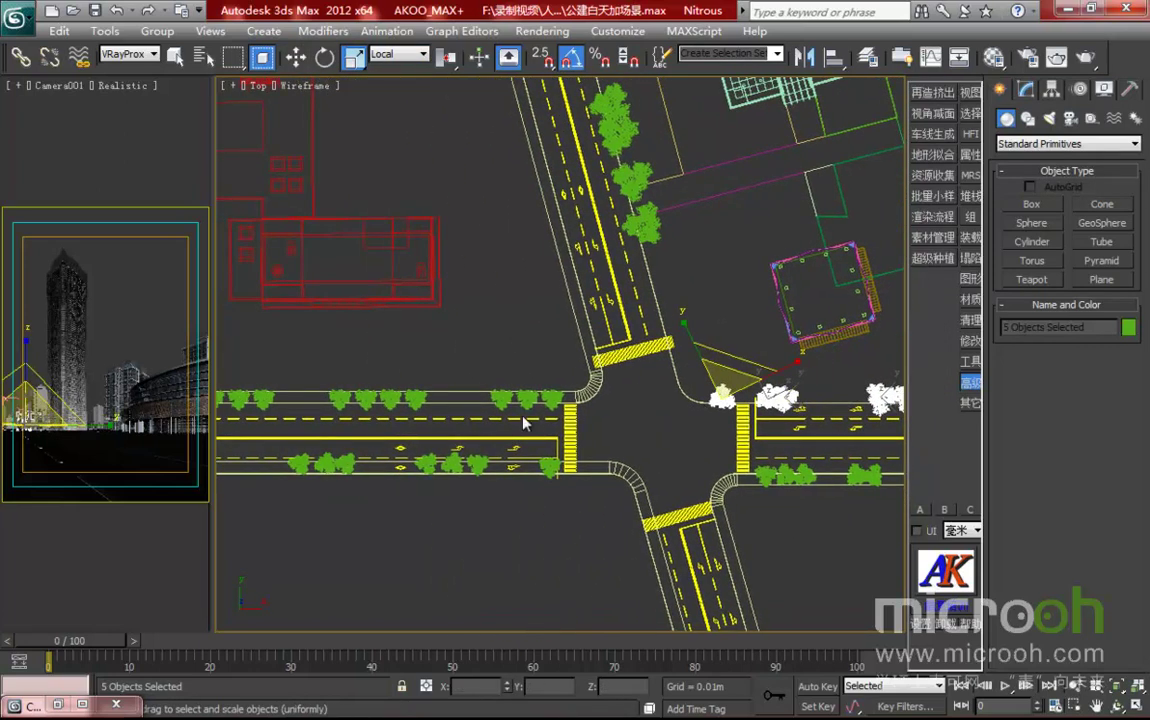
drag(261, 335, 505, 400)
middle_drag(481, 389, 758, 404)
drag(848, 435, 478, 391)
scroll(522, 242, up, 2)
right_click(366, 60)
click(859, 368)
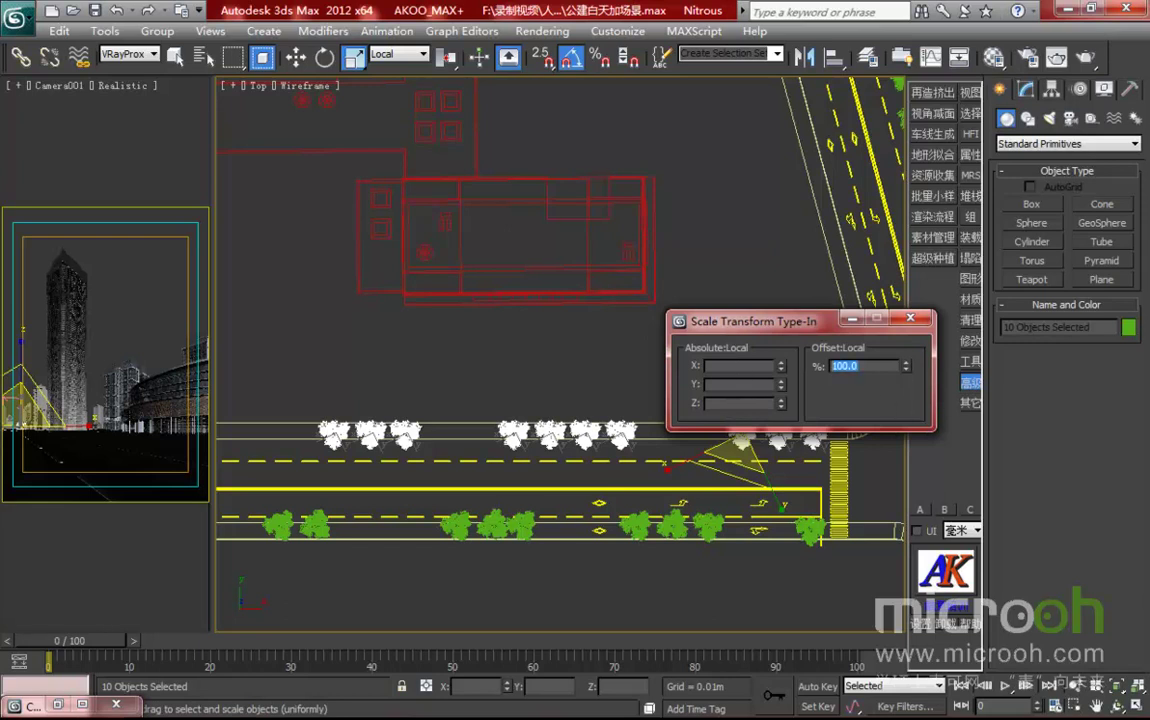
text(120)
key(Return)
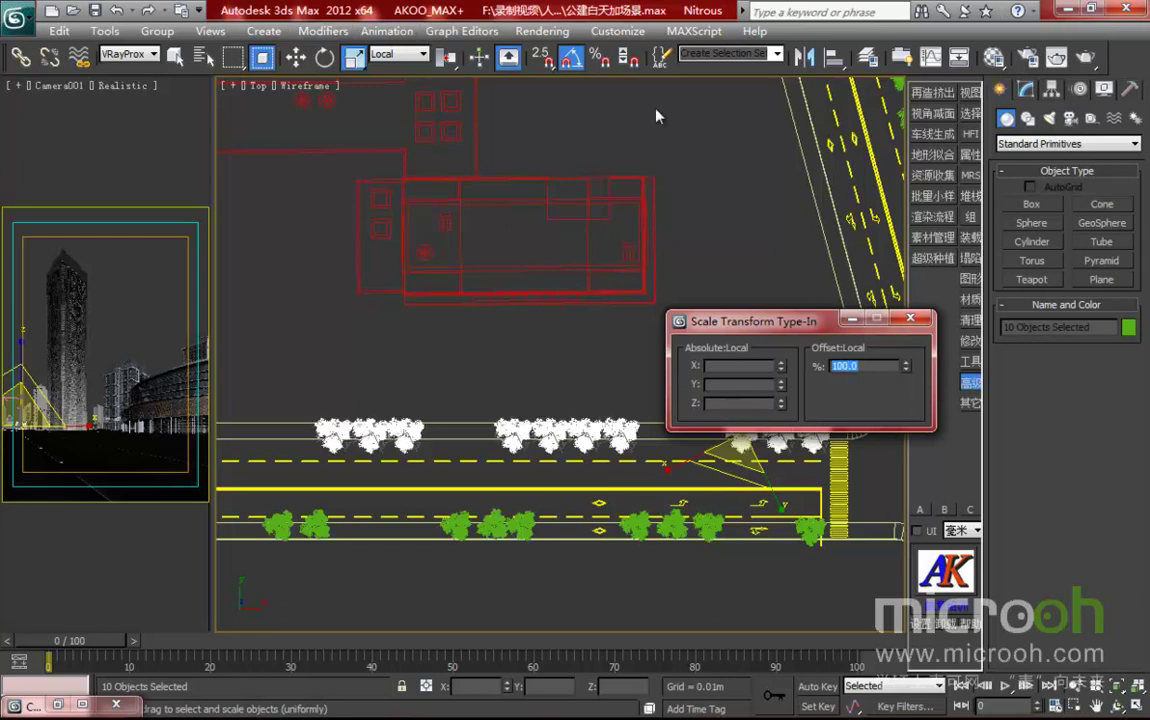
click(910, 317)
key(w)
- Region-render Camera001 over the street trees and tower base, then set the area to render back to View
middle_drag(733, 330, 621, 298)
scroll(709, 362, down, 4)
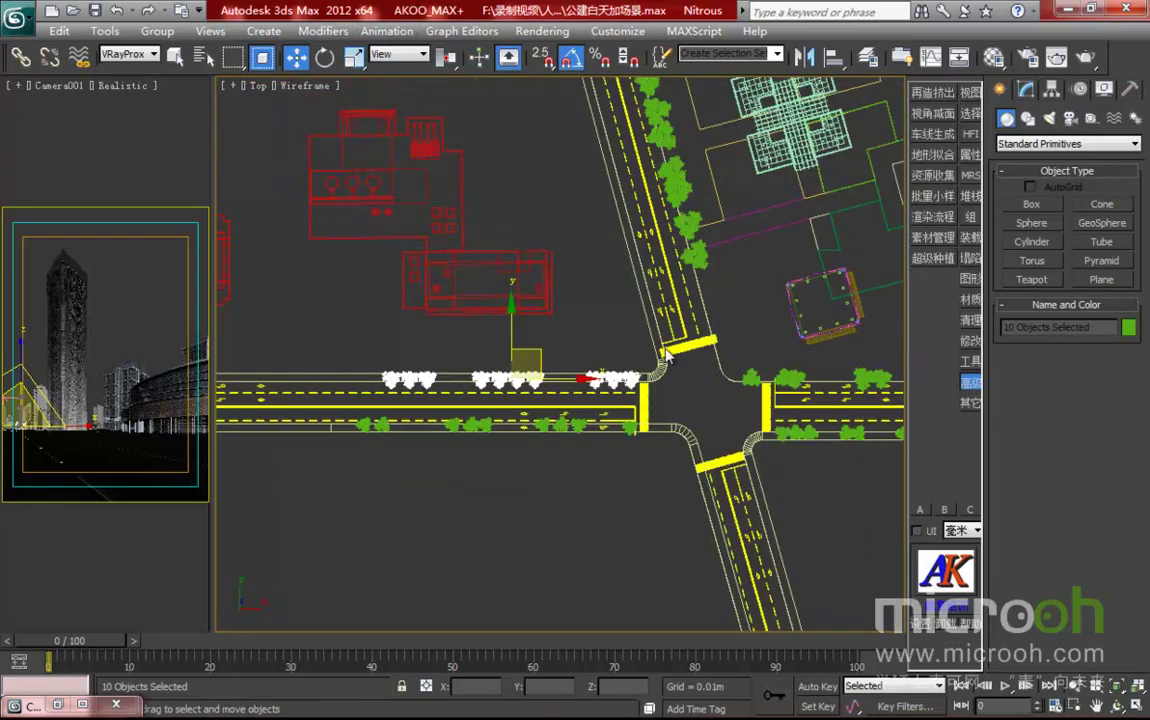
click(58, 177)
click(1055, 57)
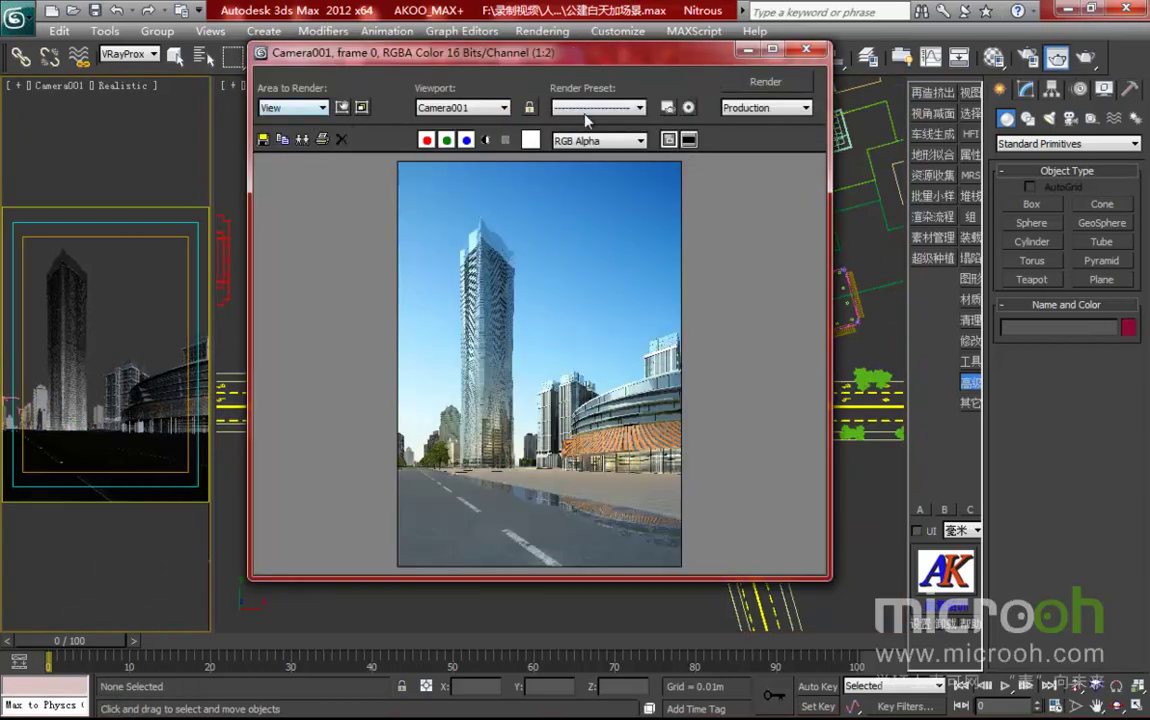
click(290, 107)
click(276, 147)
click(748, 86)
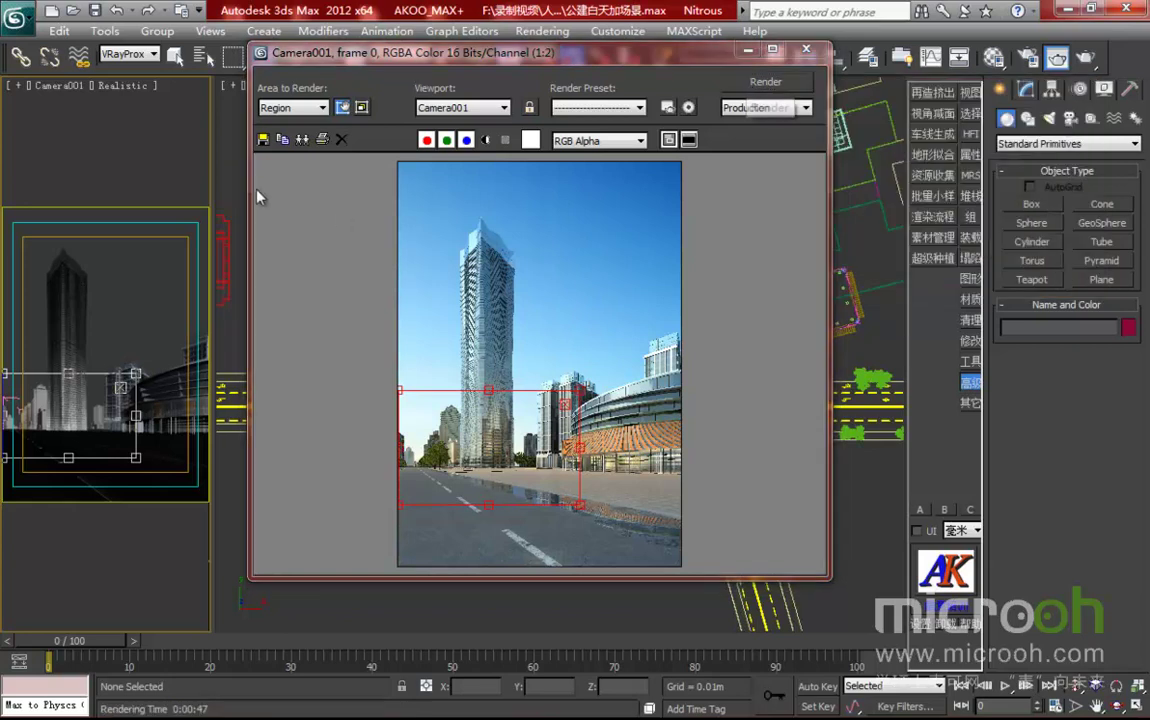
click(292, 107)
click(290, 124)
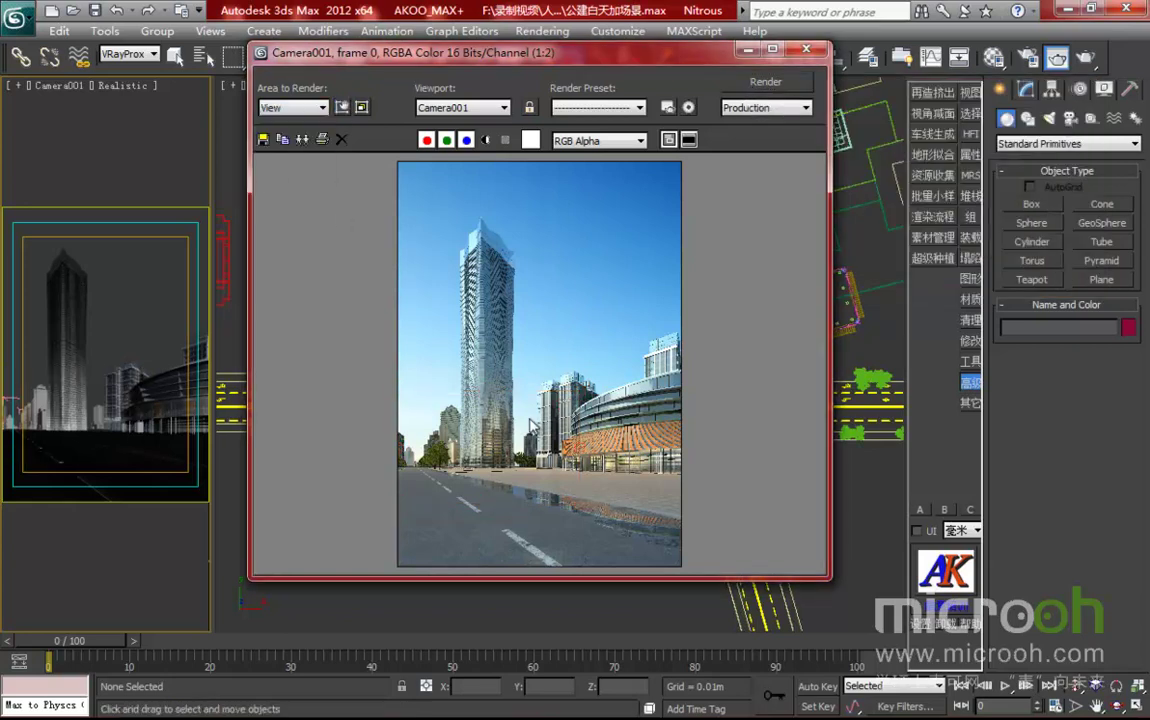
- Examine the roadside trees, tower base and round building in the rendered image, then close the render window
scroll(466, 475, up, 2)
middle_drag(462, 475, 544, 377)
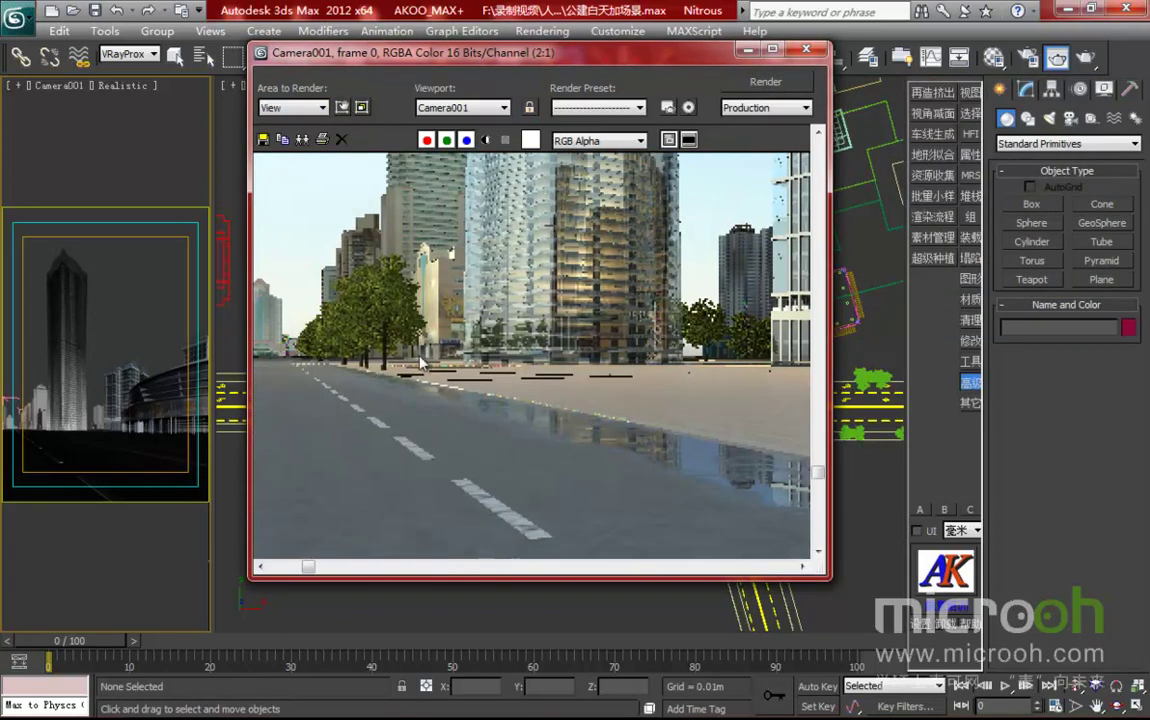
scroll(474, 383, down, 2)
scroll(562, 415, up, 1)
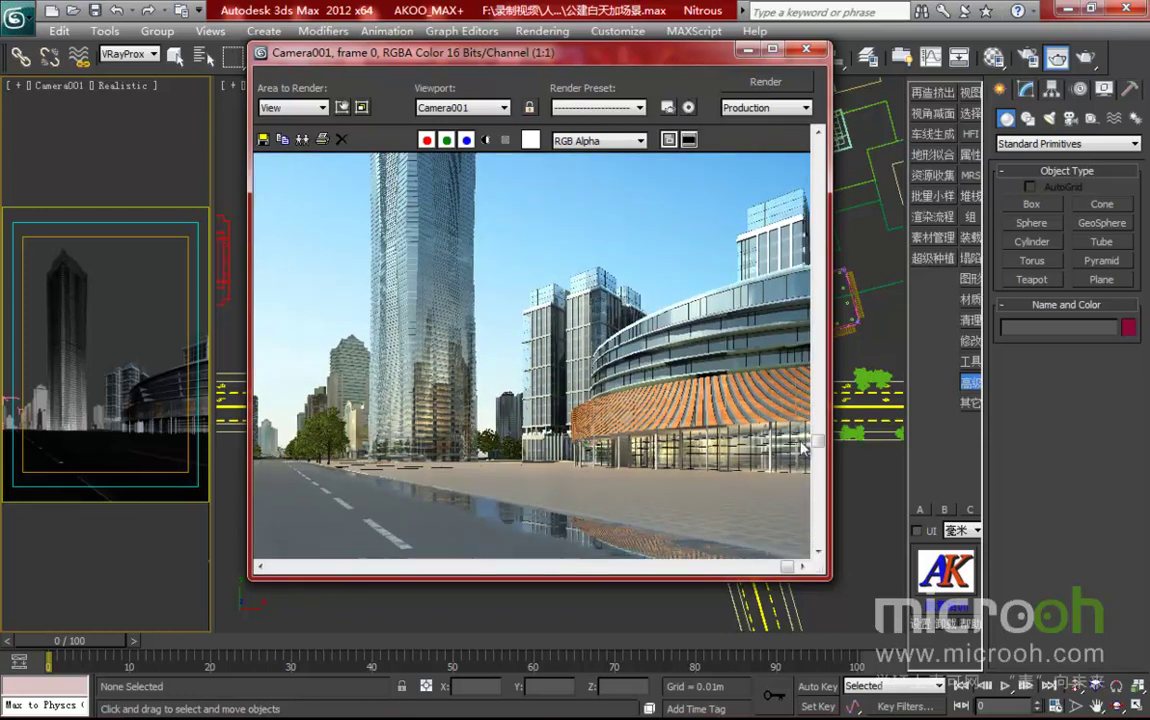
scroll(695, 398, down, 1)
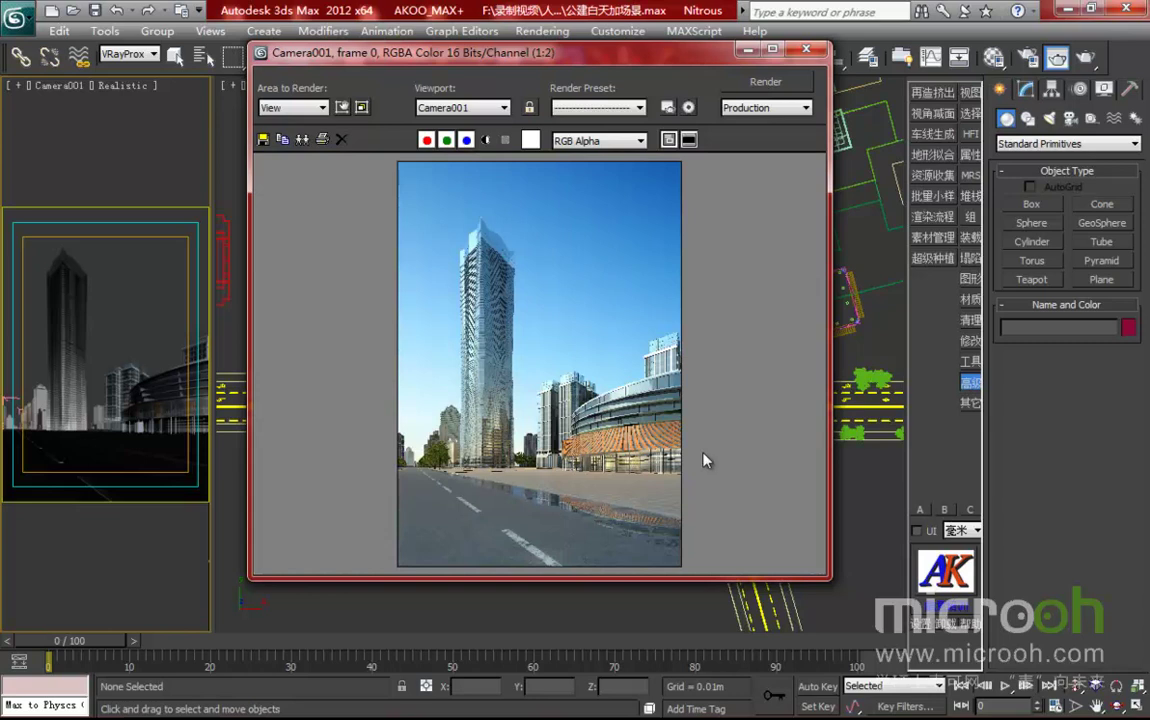
scroll(695, 480, up, 1)
scroll(690, 480, down, 1)
click(806, 49)
- Move the adjacent pair of trees on the northern road edge east of the crossroads westward along the road
middle_drag(701, 318, 507, 327)
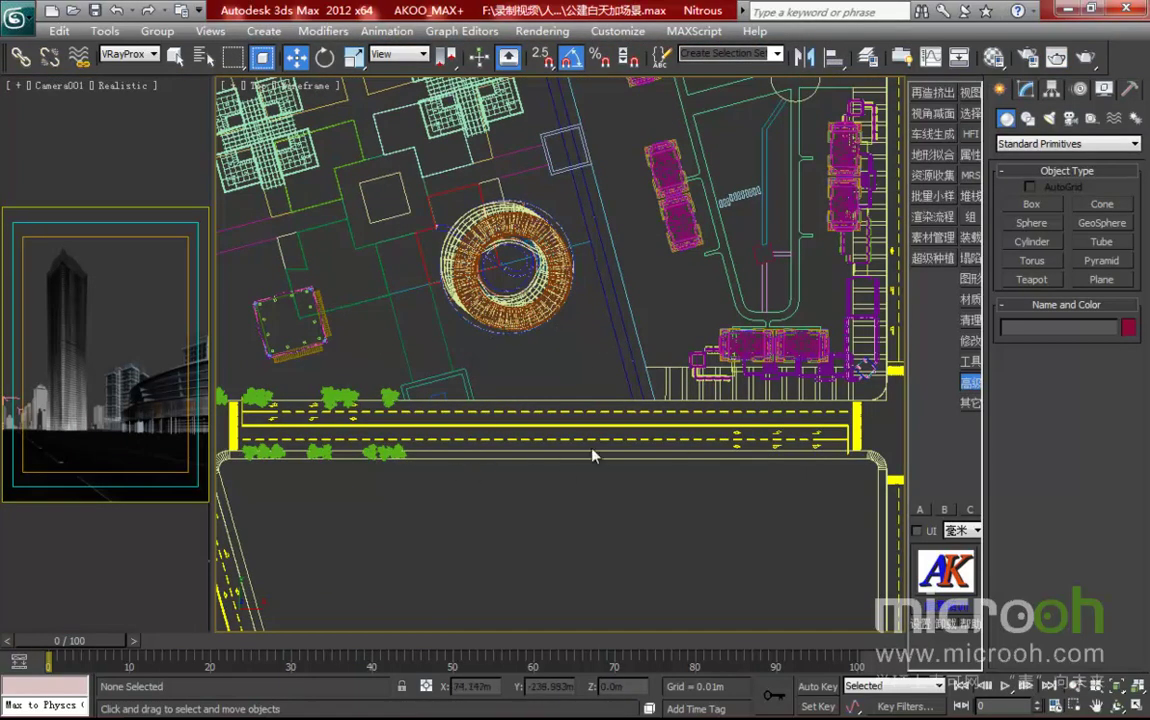
middle_drag(592, 455, 740, 455)
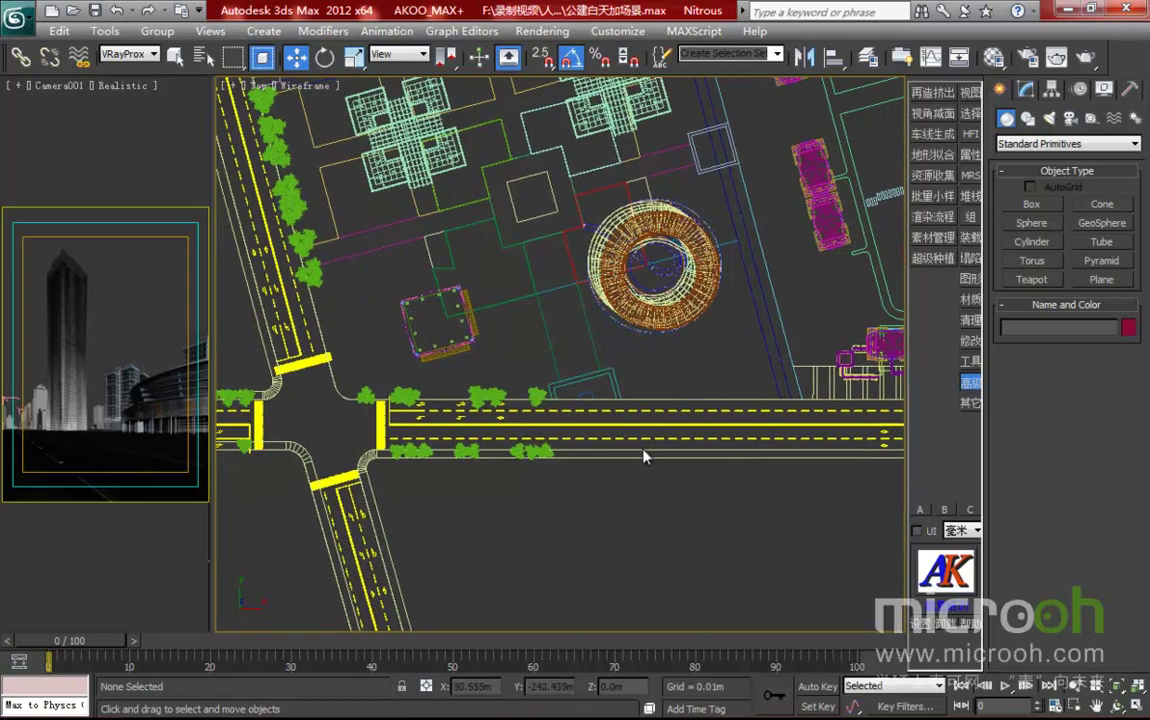
middle_drag(500, 368, 590, 362)
click(626, 390)
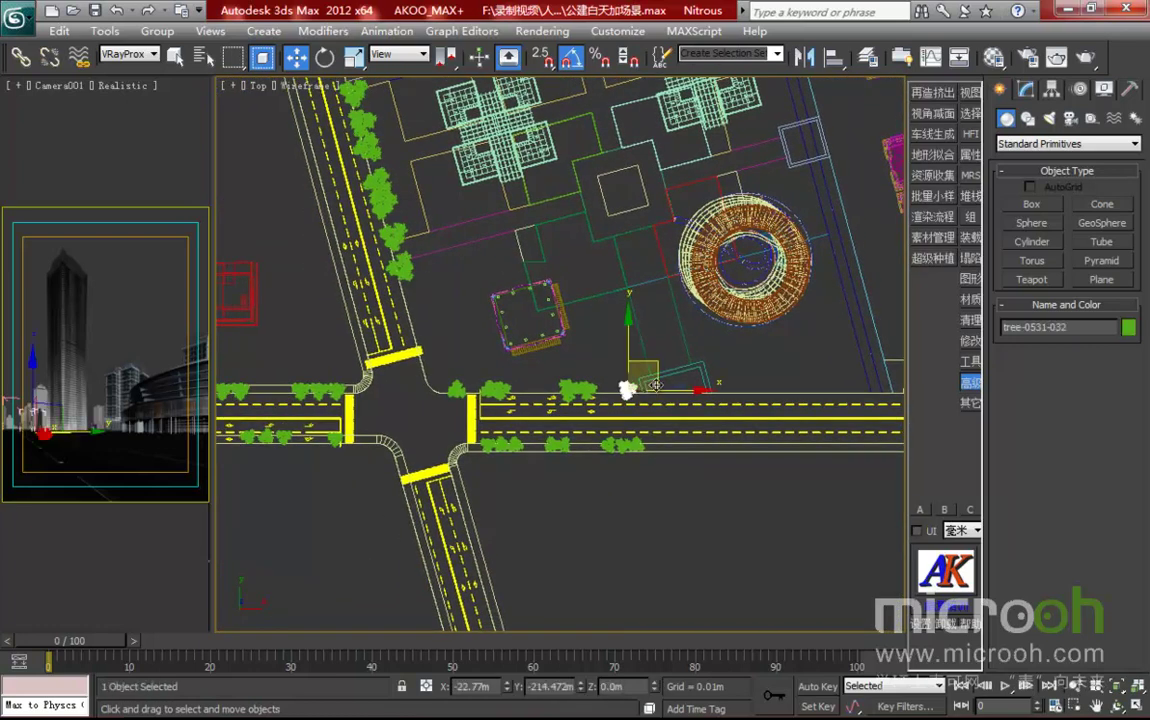
click(559, 398)
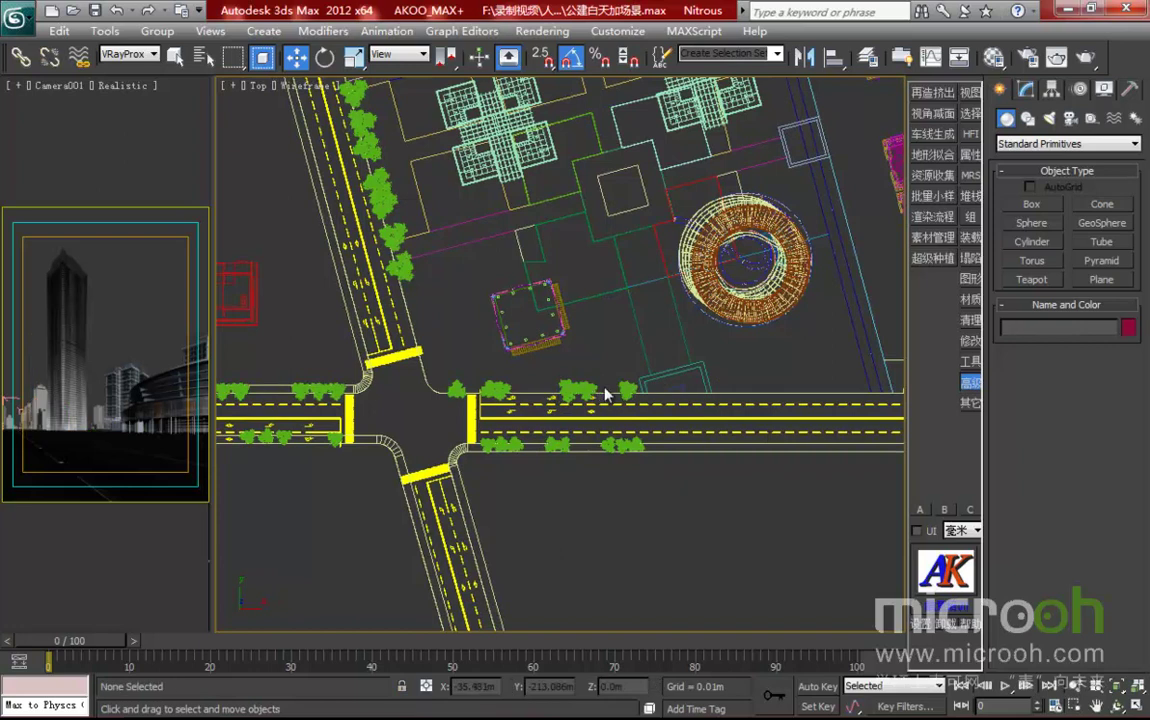
click(586, 391)
ctrl+click(569, 390)
drag(590, 388, 558, 388)
click(593, 352)
- Shift the lone easternmost tree on the northern road edge slightly west, leaving nothing selected
click(620, 390)
drag(636, 396, 633, 396)
click(691, 346)
- Clone the eight trees on the southern road edge east of the crossroads eastward twice as instances, continuing the row
middle_drag(779, 460, 736, 452)
drag(627, 474, 435, 415)
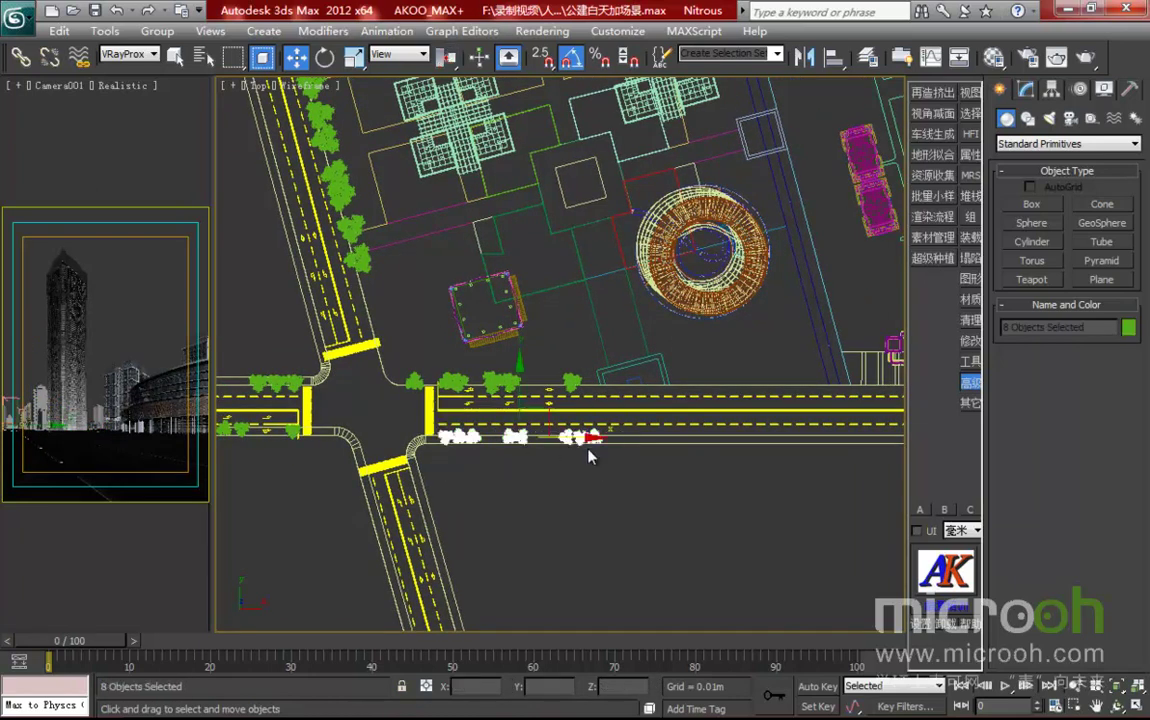
shift+drag(577, 438, 750, 438)
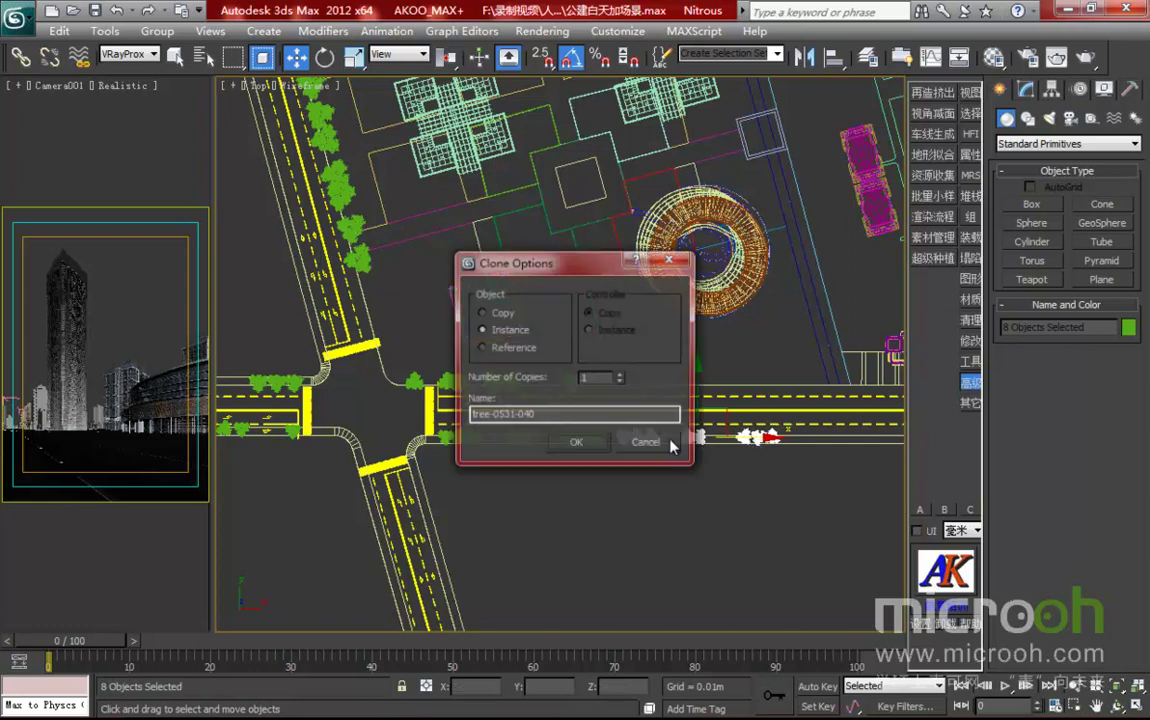
click(576, 445)
middle_drag(813, 447, 600, 447)
shift+drag(548, 440, 733, 440)
click(576, 445)
- Render Camera001 with the region widened to the image's full width, then set the area to render back to View
click(238, 206)
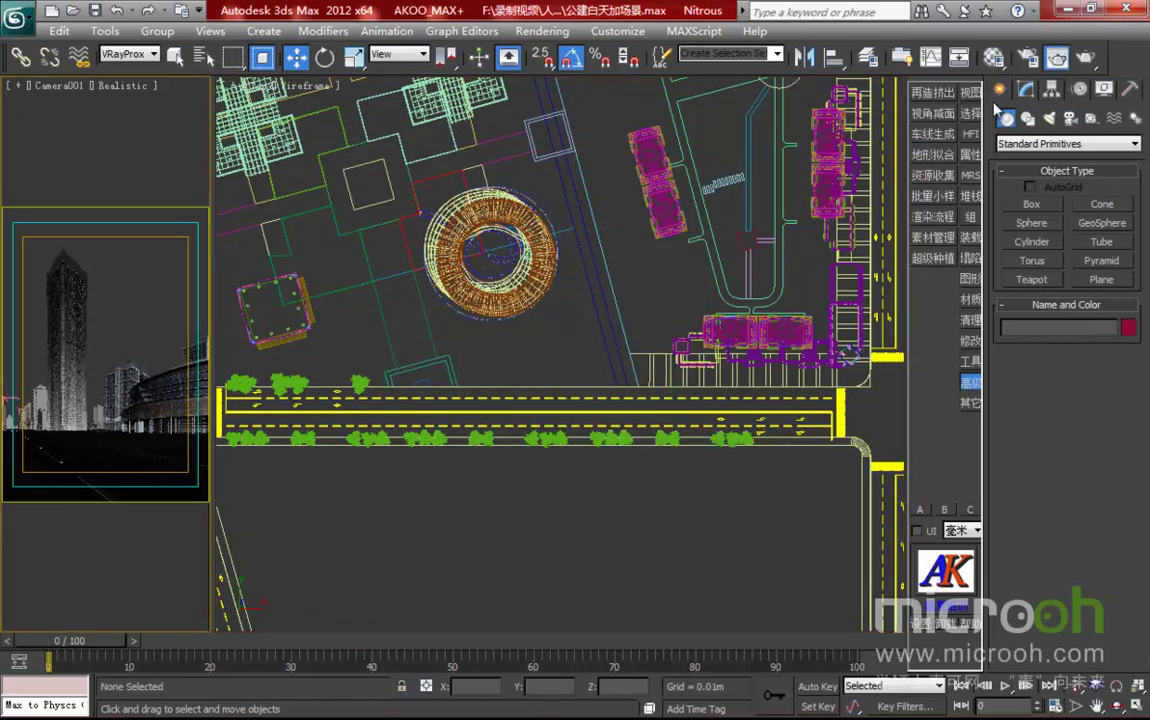
click(1045, 60)
click(309, 108)
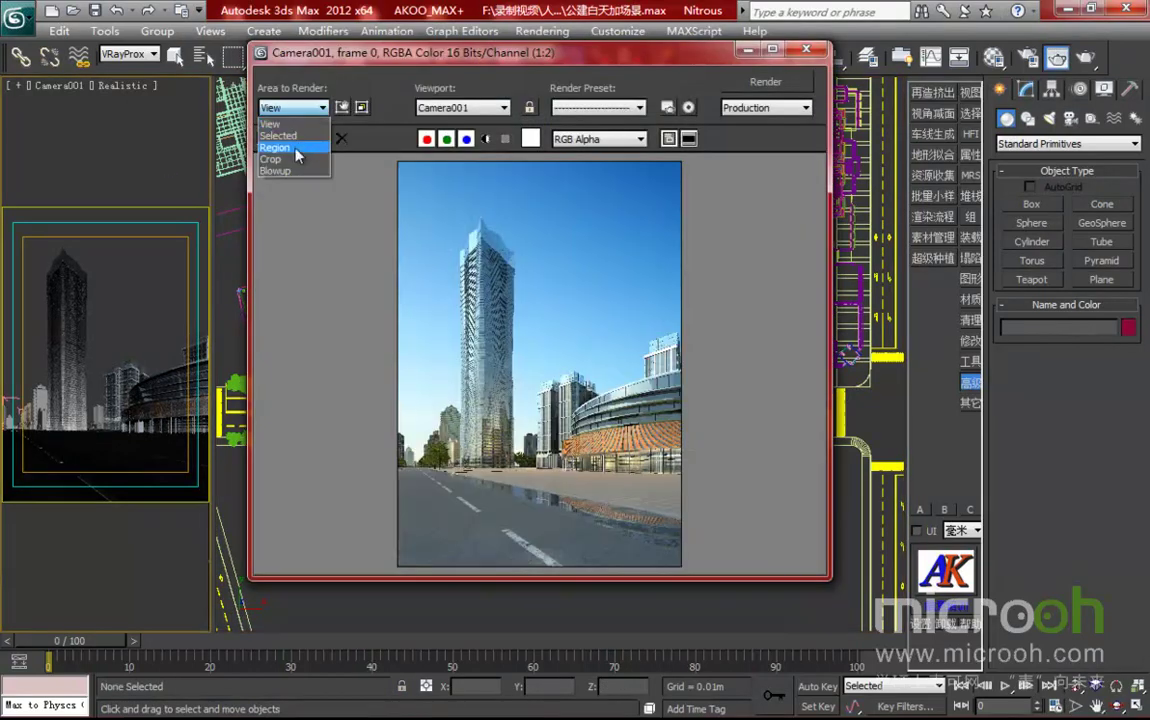
click(276, 147)
drag(580, 449, 724, 447)
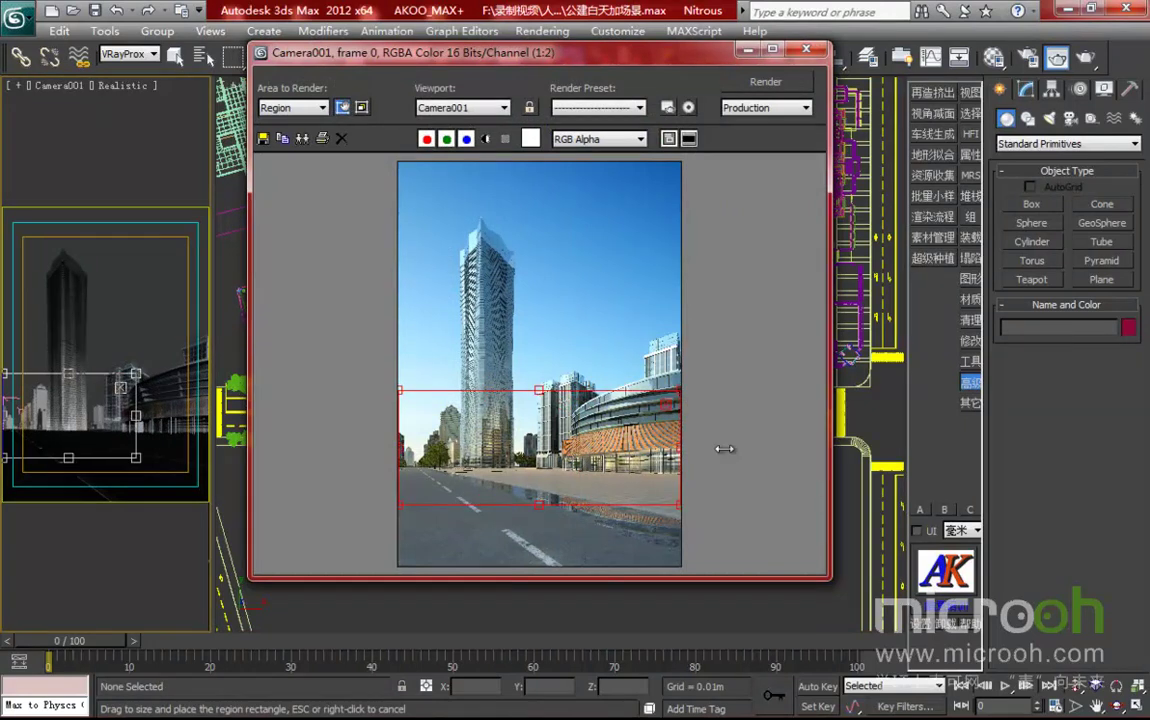
click(784, 83)
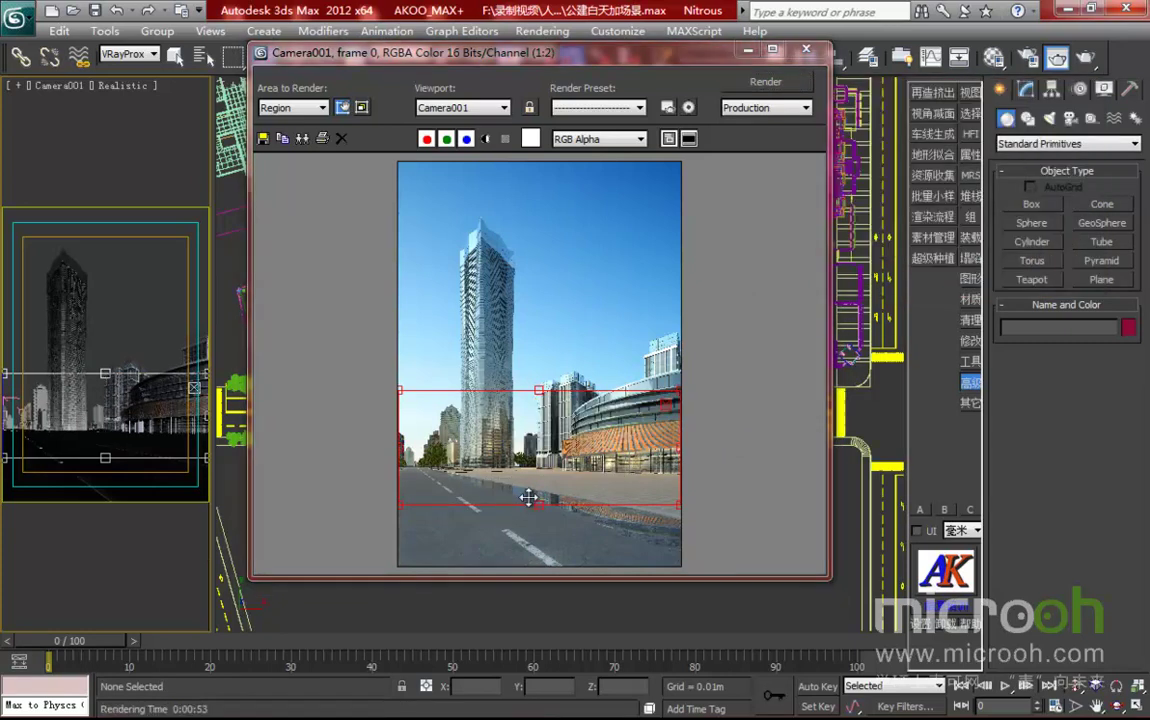
click(293, 109)
click(288, 119)
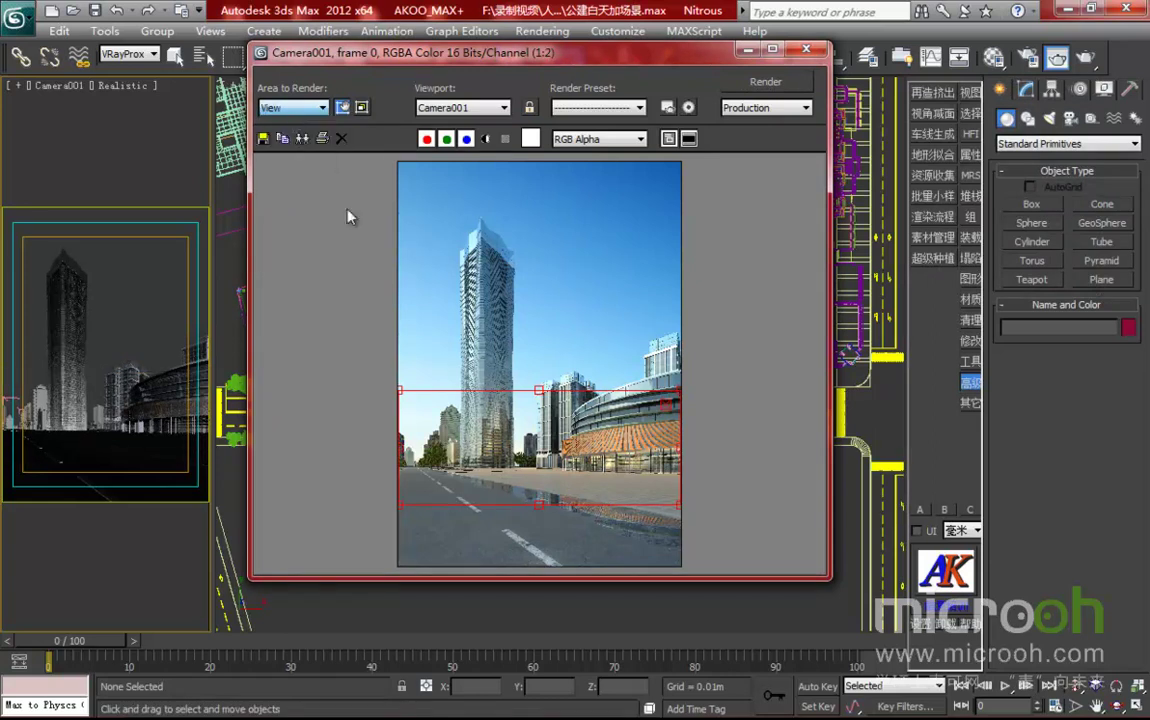
- Examine the trees, plaza and building reflections in the updated render at full size and as a whole
scroll(517, 476, up, 1)
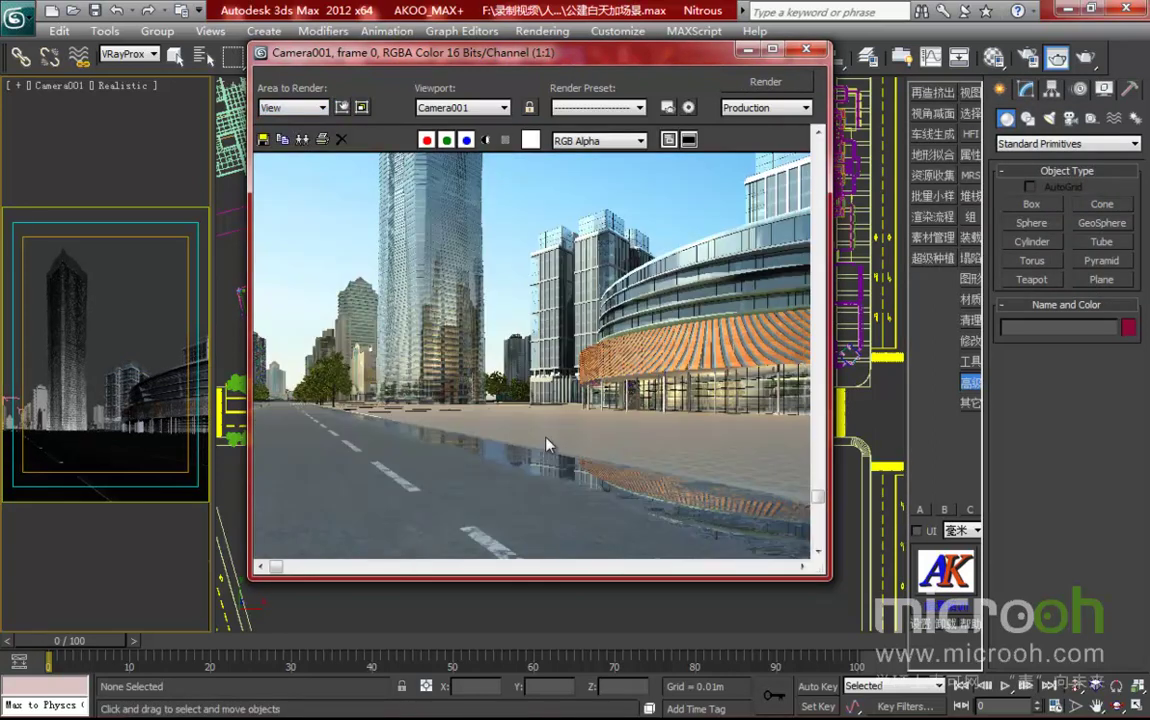
scroll(576, 462, down, 1)
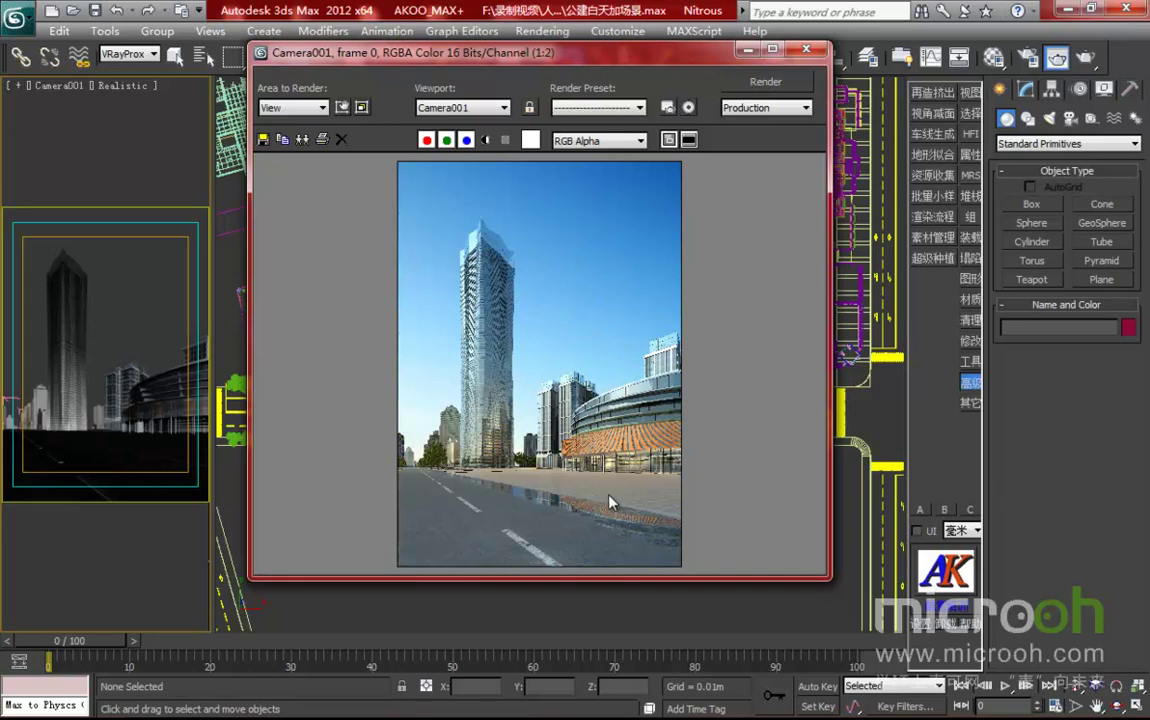
scroll(506, 477, up, 1)
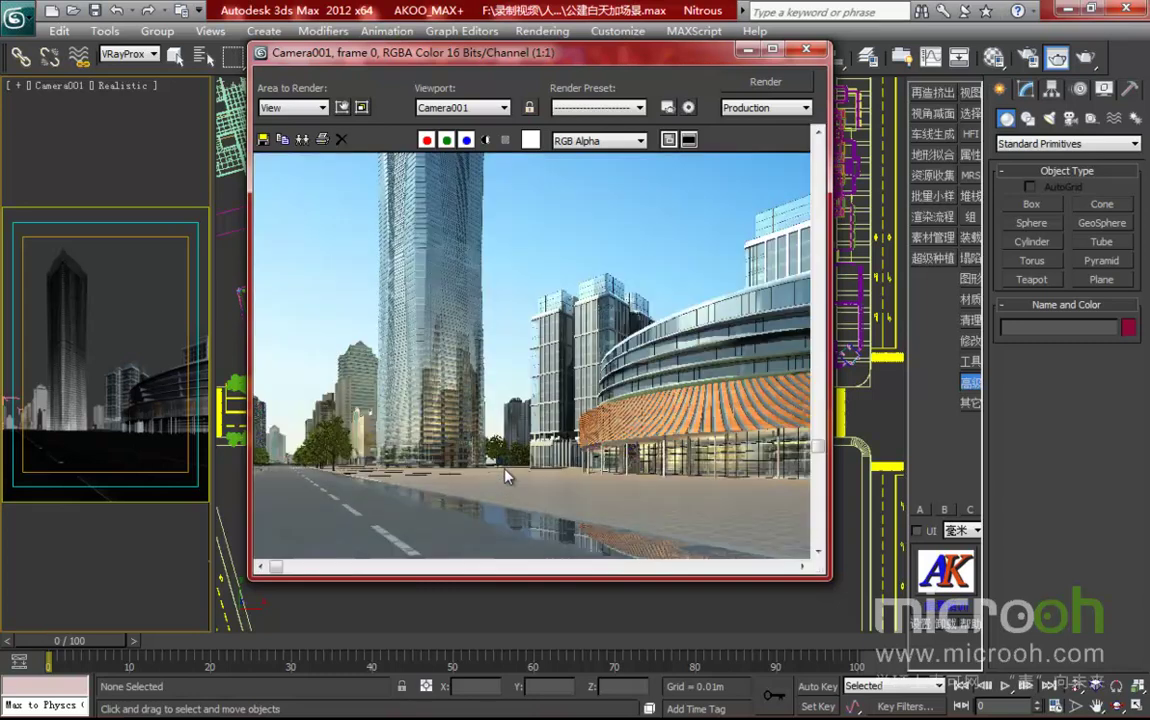
scroll(507, 477, down, 1)
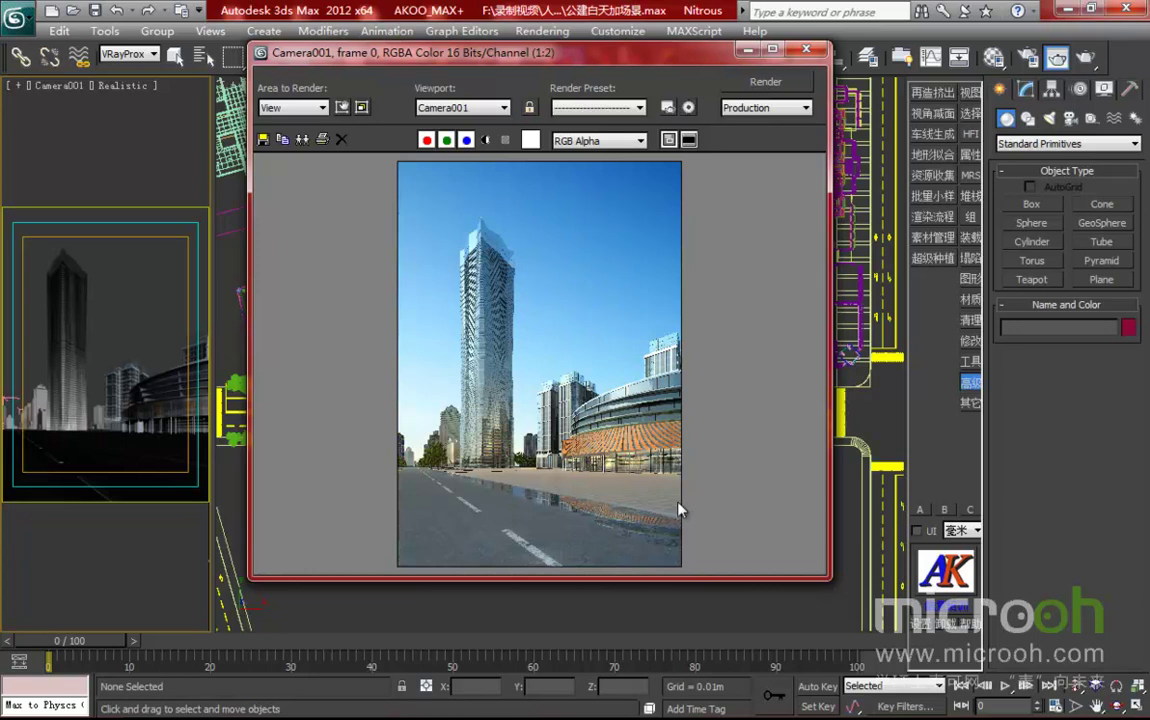
scroll(640, 497, up, 2)
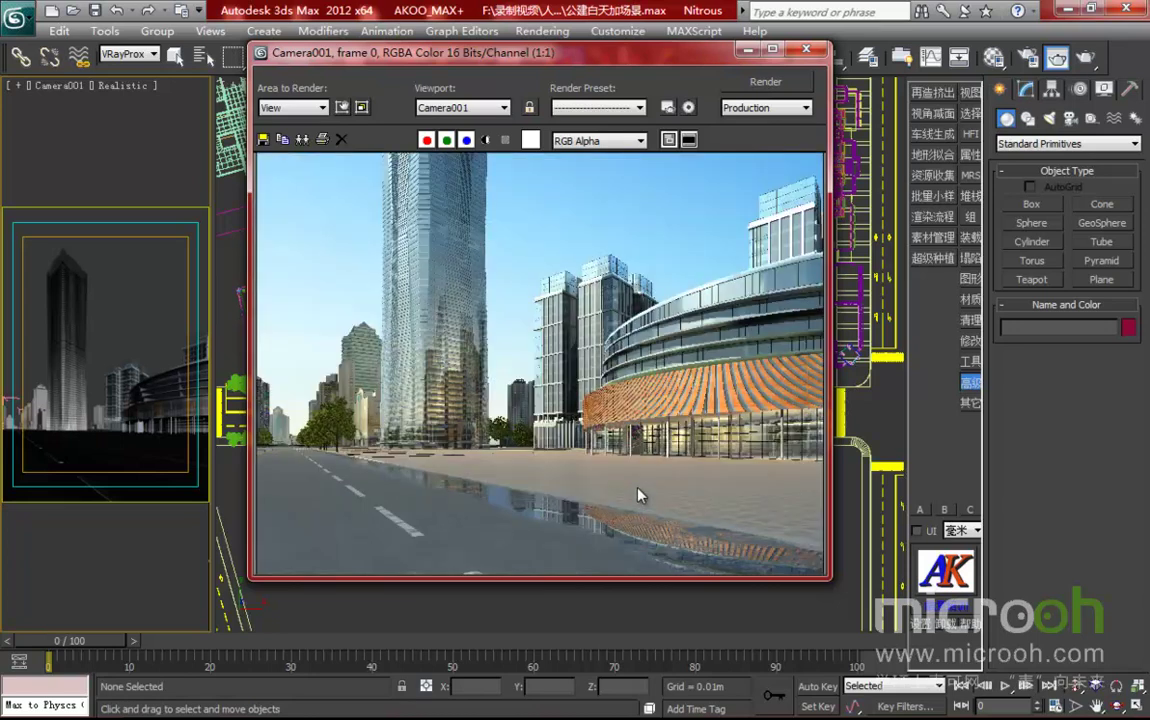
scroll(598, 457, down, 2)
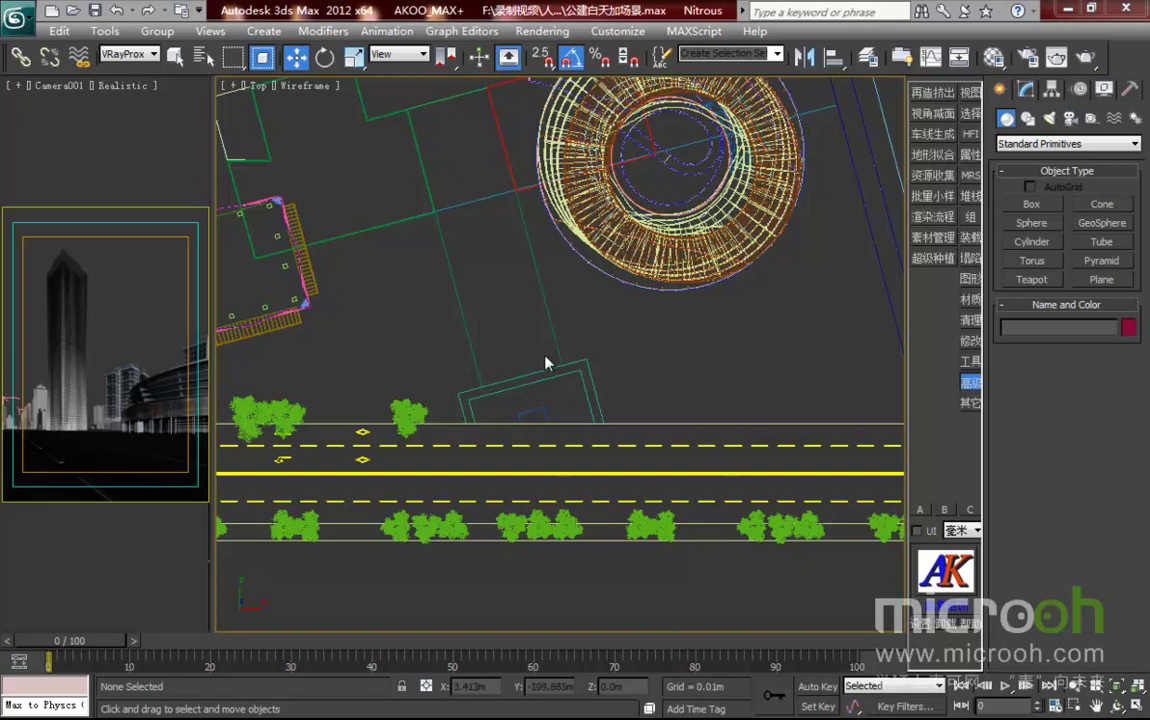
- Show the plan of the plaza around the ring-shaped building and the road below it in shaded display
middle_drag(568, 260, 618, 315)
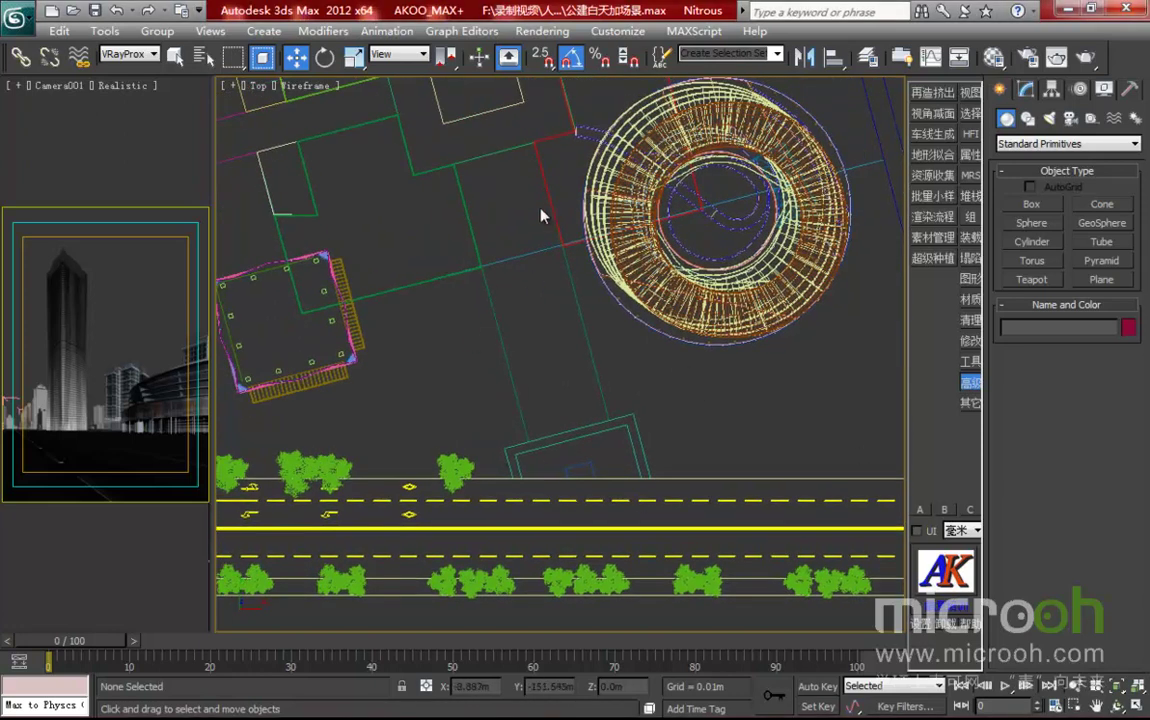
middle_drag(847, 380, 777, 380)
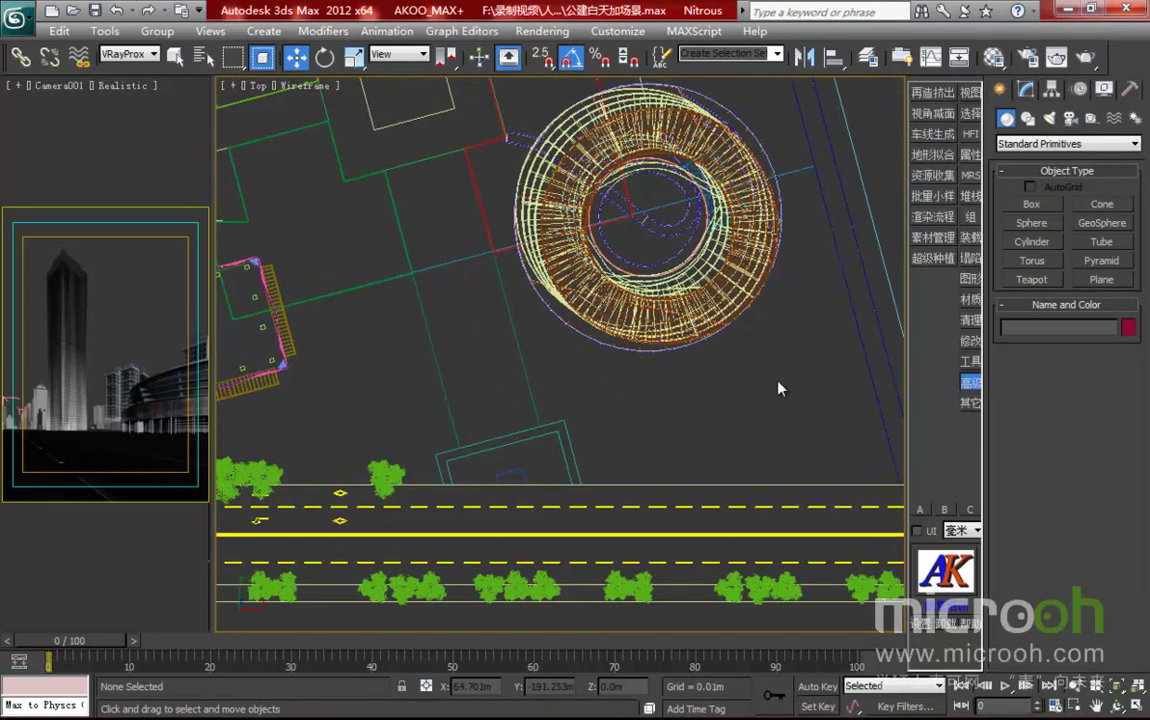
key(F3)
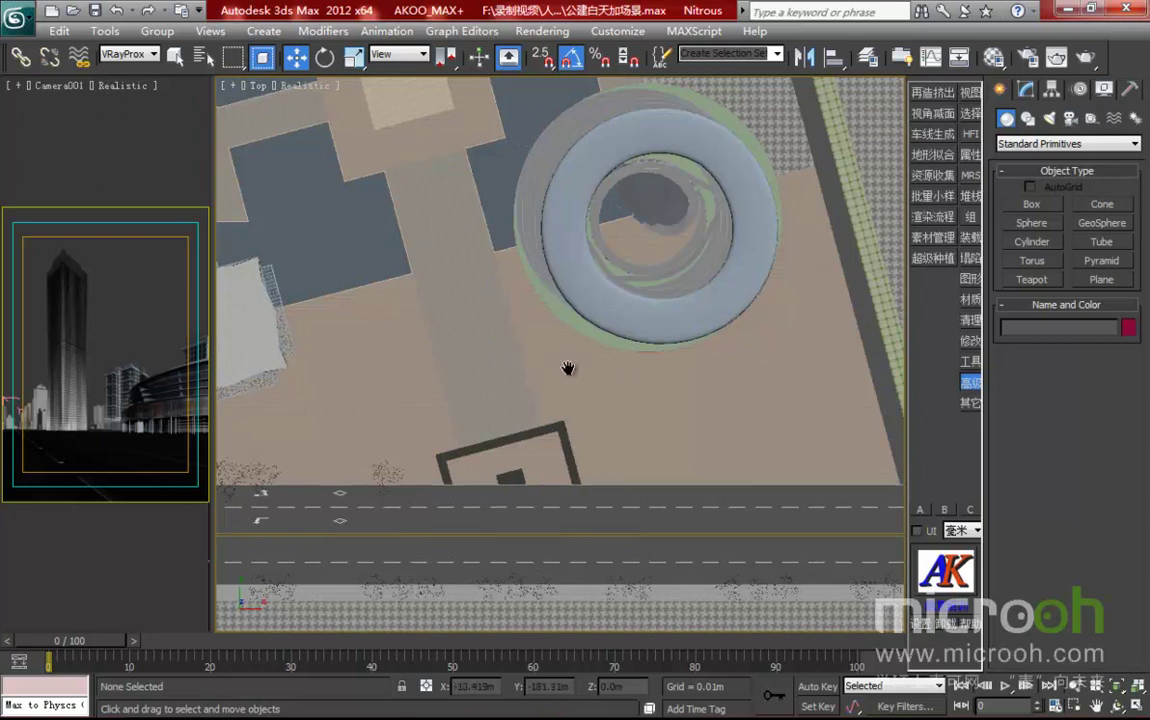
- Switch the plan to wireframe display and open the 小品-室外 folder of the model library in the file explorer
middle_drag(491, 366, 583, 311)
middle_drag(747, 452, 588, 485)
key(F3)
mouse_move(410, 708)
click(195, 701)
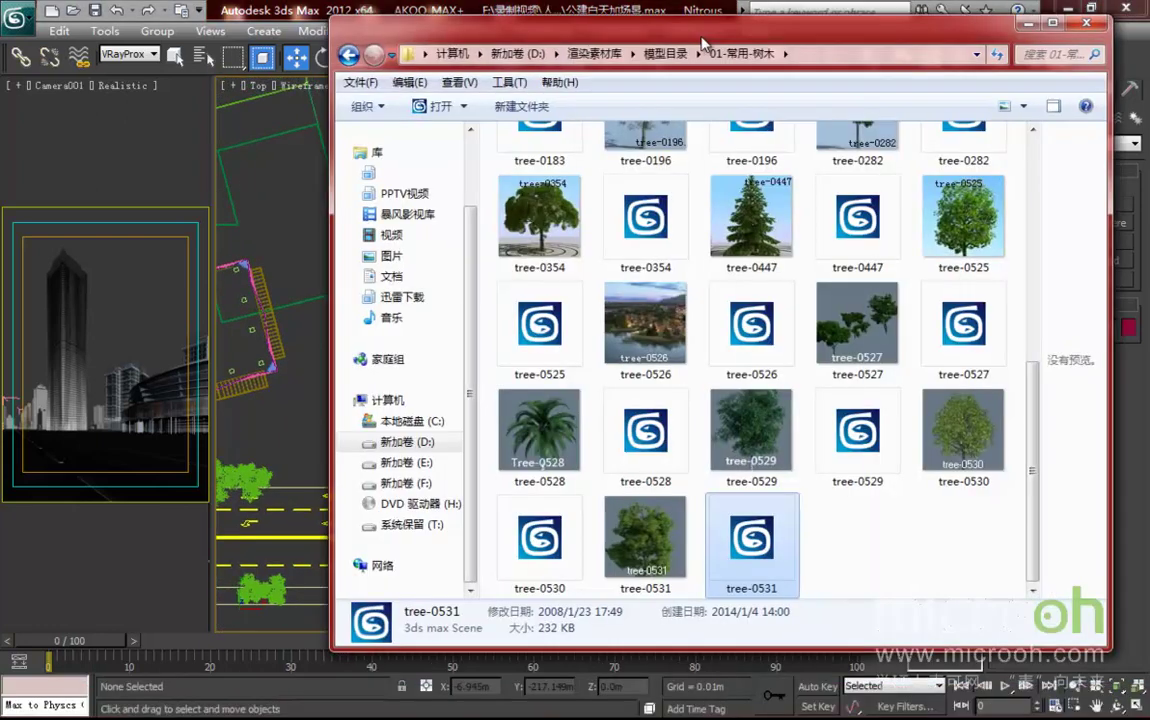
click(682, 53)
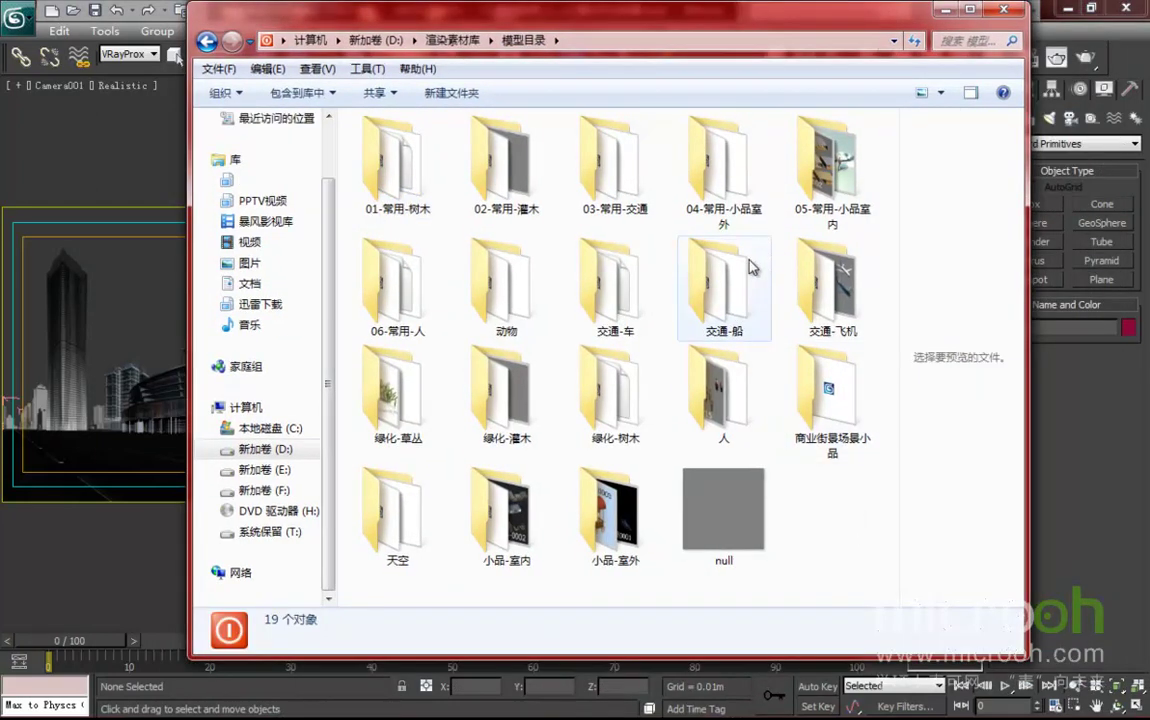
double_click(608, 510)
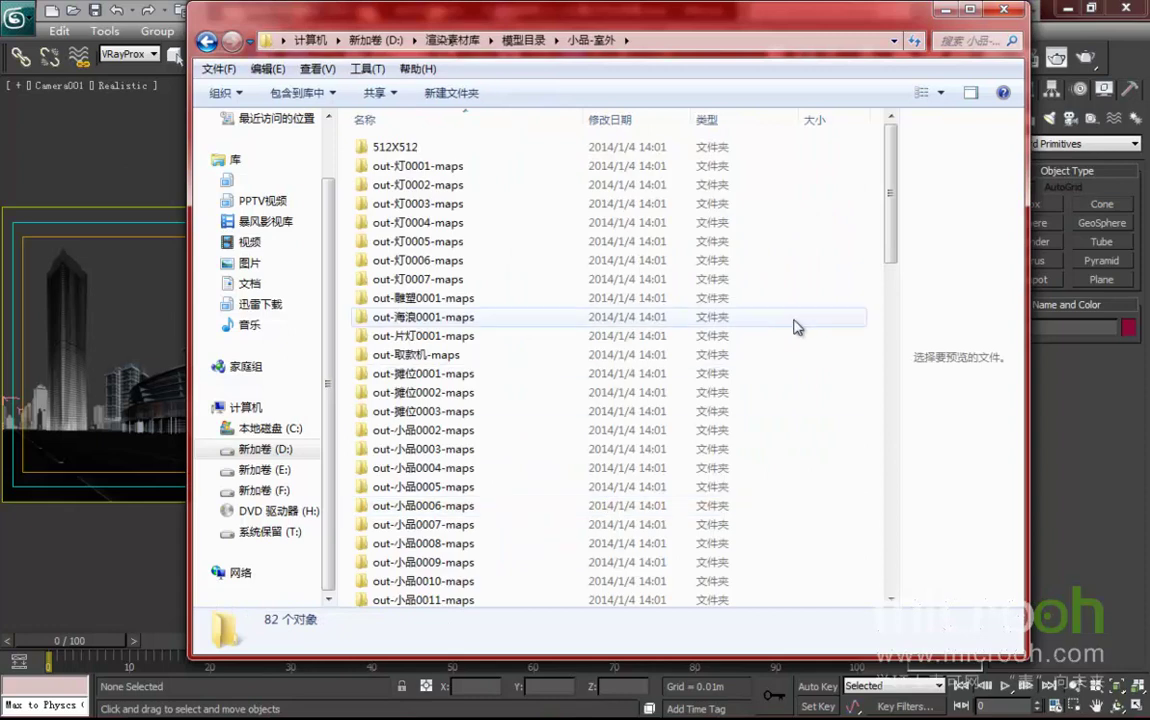
- Show the folder's files as thumbnails and select the umbrella table scene file out-小品0010
click(940, 92)
click(970, 55)
drag(889, 150, 888, 493)
drag(698, 28, 724, 28)
click(617, 376)
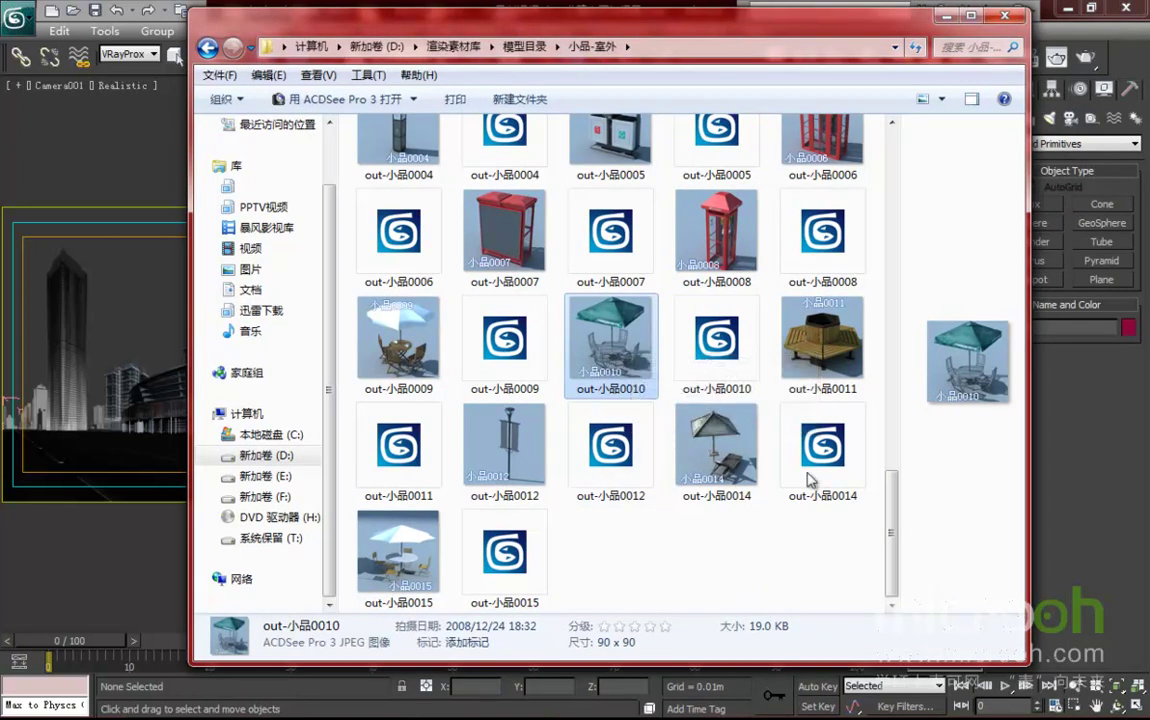
click(716, 338)
- Merge out-小品0010 into the scene and place it on the plaza just southwest of the ring-shaped building
drag(678, 27, 688, 258)
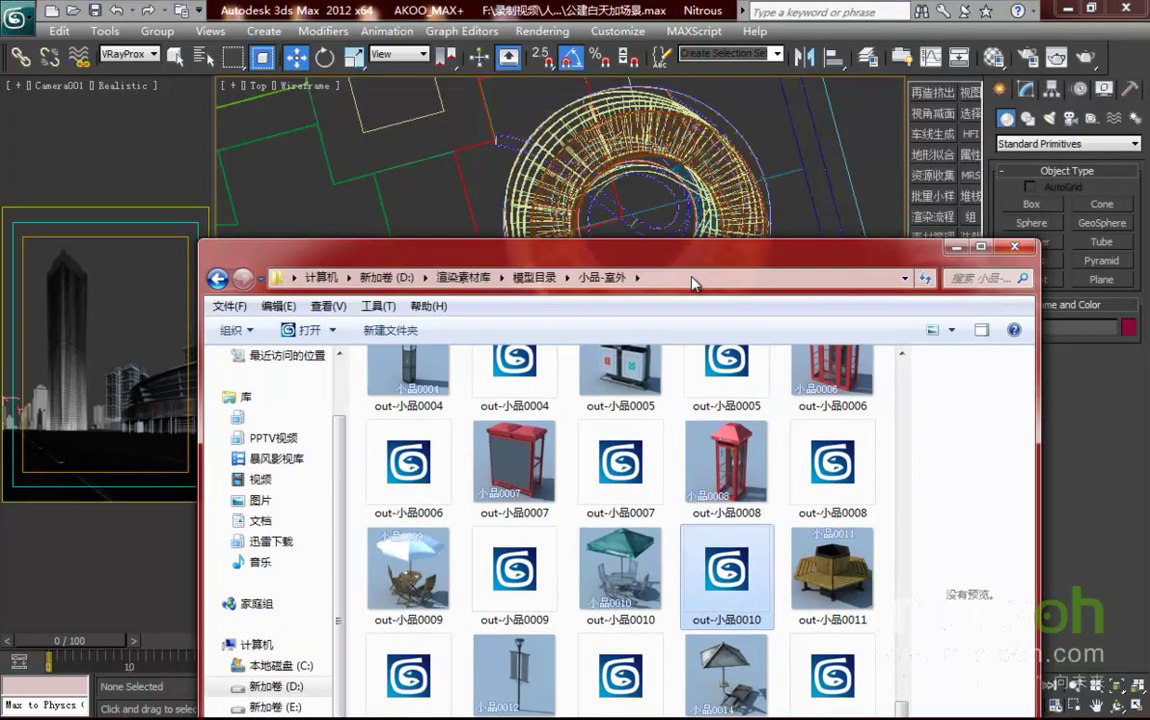
drag(709, 590, 645, 168)
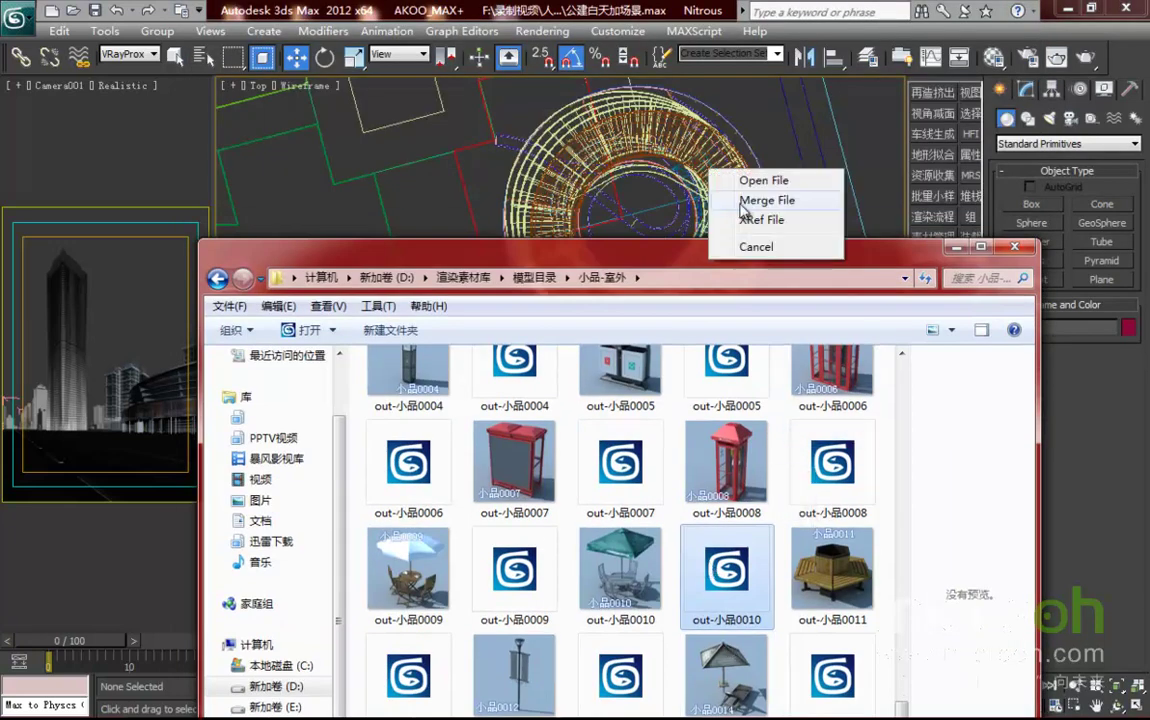
click(742, 200)
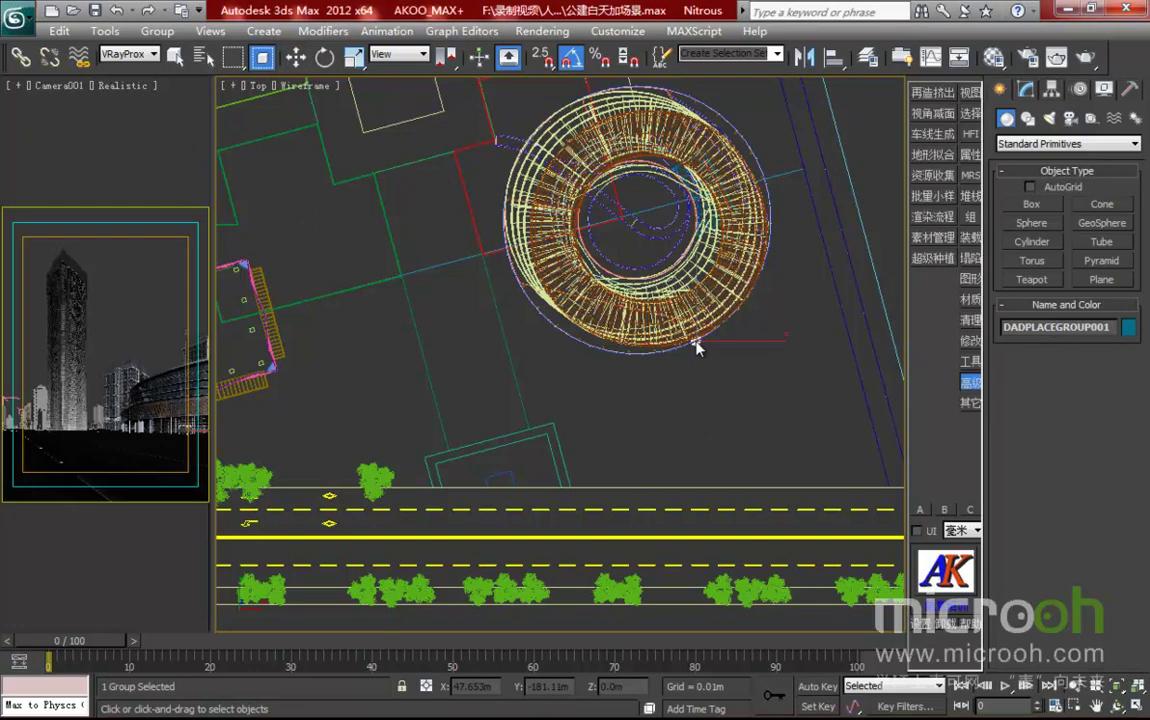
click(697, 342)
drag(710, 315, 532, 275)
- Check the umbrella table's size in the front view against a temporary box, and undo the box
scroll(545, 325, up, 3)
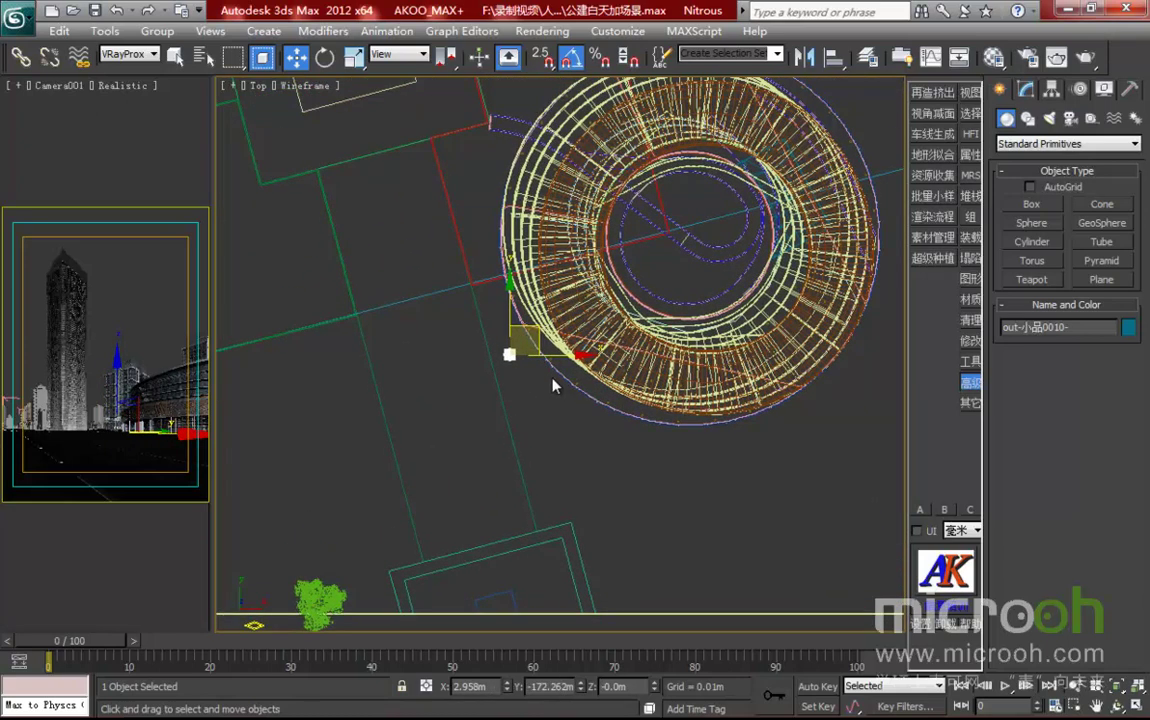
key(f)
key(z)
scroll(575, 330, down, 4)
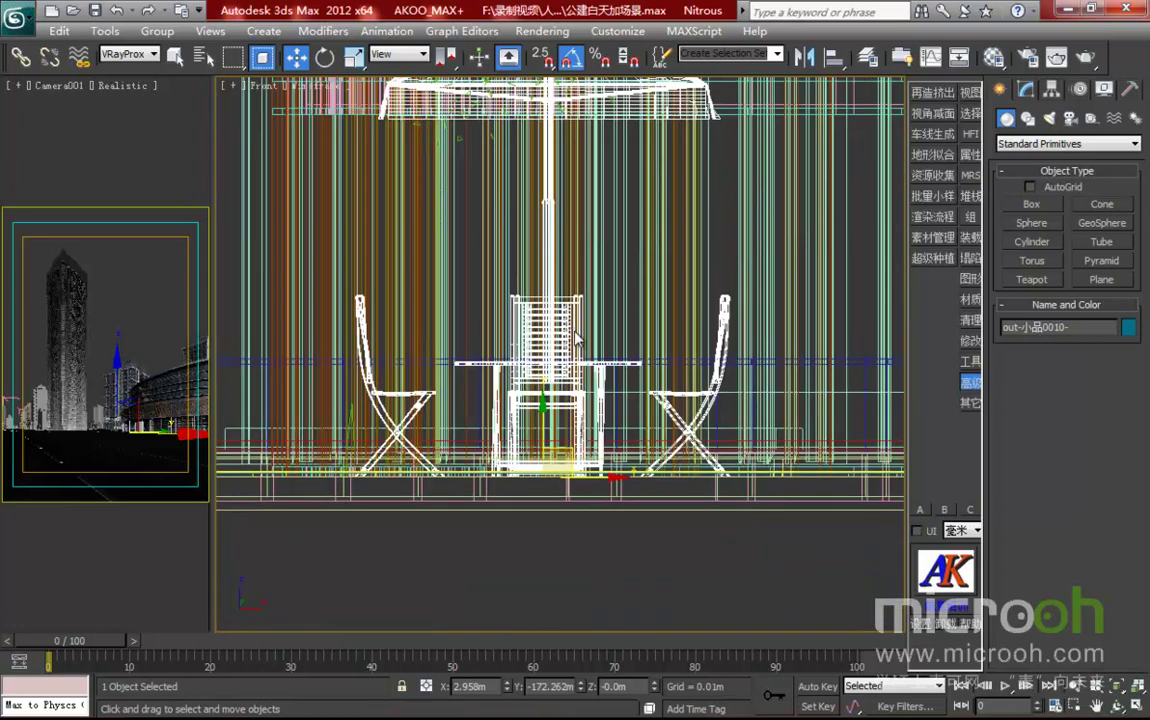
scroll(597, 428, down, 2)
middle_drag(570, 411, 518, 452)
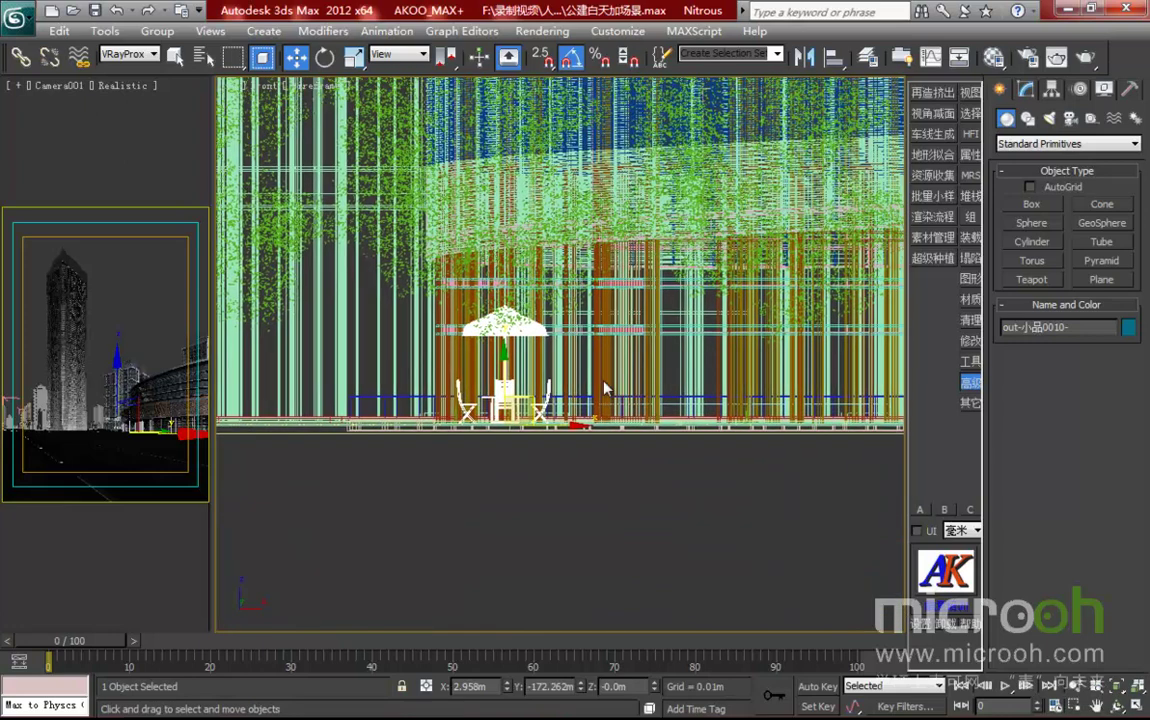
middle_drag(606, 388, 595, 413)
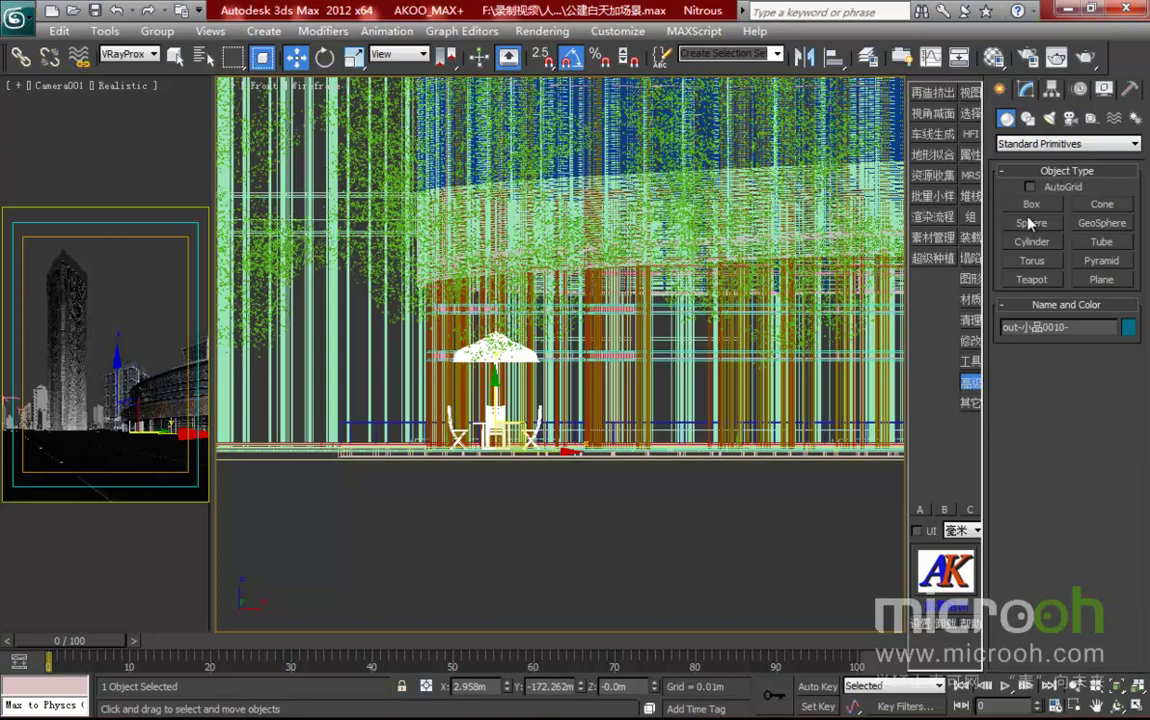
click(1031, 204)
drag(442, 294, 595, 449)
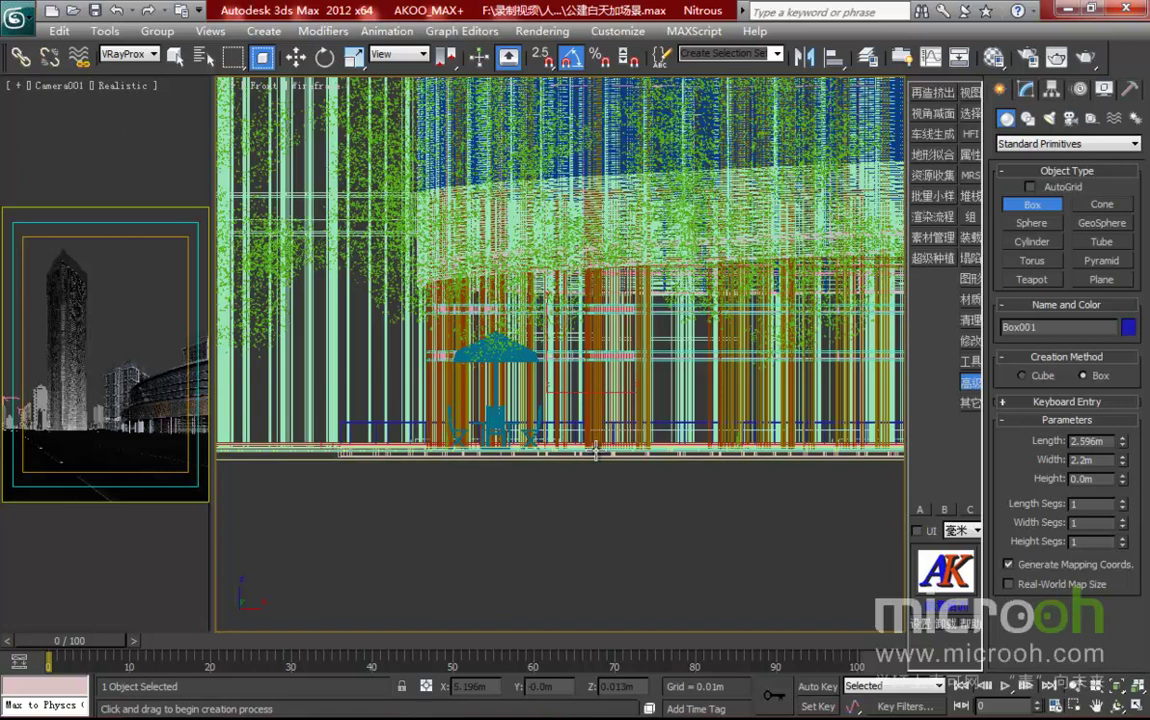
key(ctrl+z)
middle_drag(612, 360, 627, 364)
- In the top view, clone the umbrella table southeastward as an instance and rotate the copy to follow the building's curve
key(t)
key(z)
scroll(607, 422, down, 5)
key(w)
middle_drag(607, 422, 418, 362)
scroll(455, 304, down, 3)
shift+drag(455, 298, 482, 352)
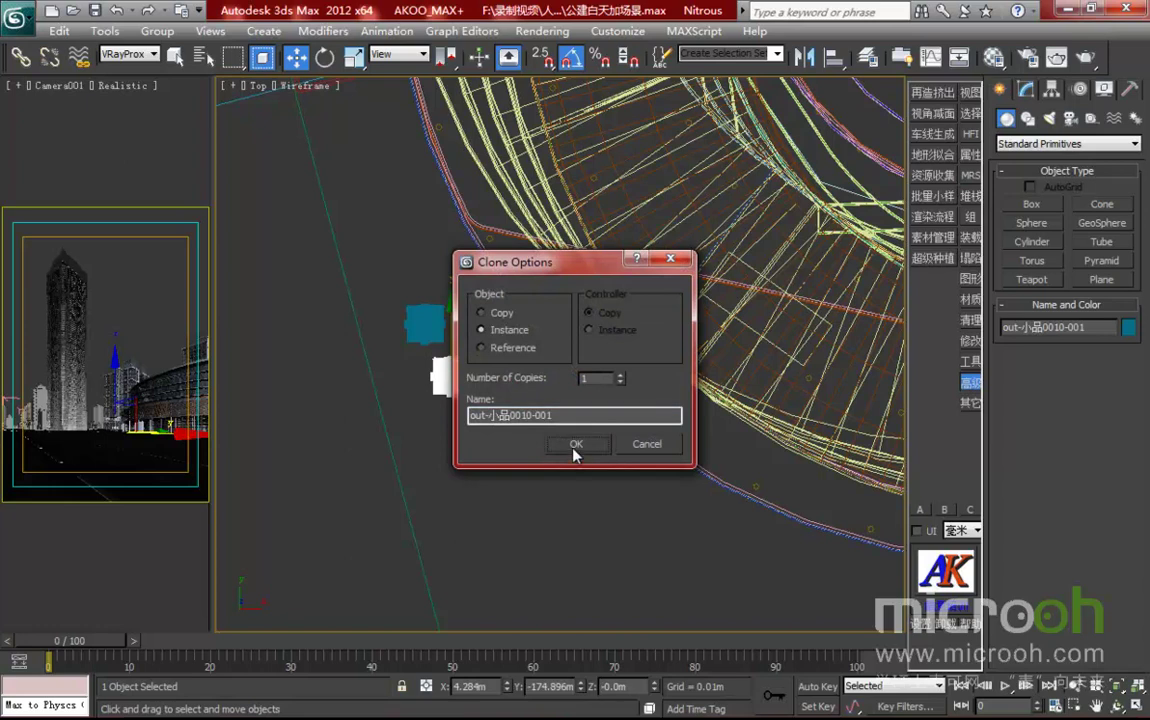
click(575, 441)
key(e)
drag(511, 334, 482, 300)
- Clone the rotated table southeastward twice as instances, leaving a wider gap before the second copy
key(w)
mouse_move(496, 375)
shift+mouse_down()
mouse_move(531, 425)
mouse_move(511, 387)
mouse_move(508, 412)
mouse_move(612, 489)
shift+mouse_up()
click(578, 445)
key(Return)
middle_drag(617, 481, 465, 380)
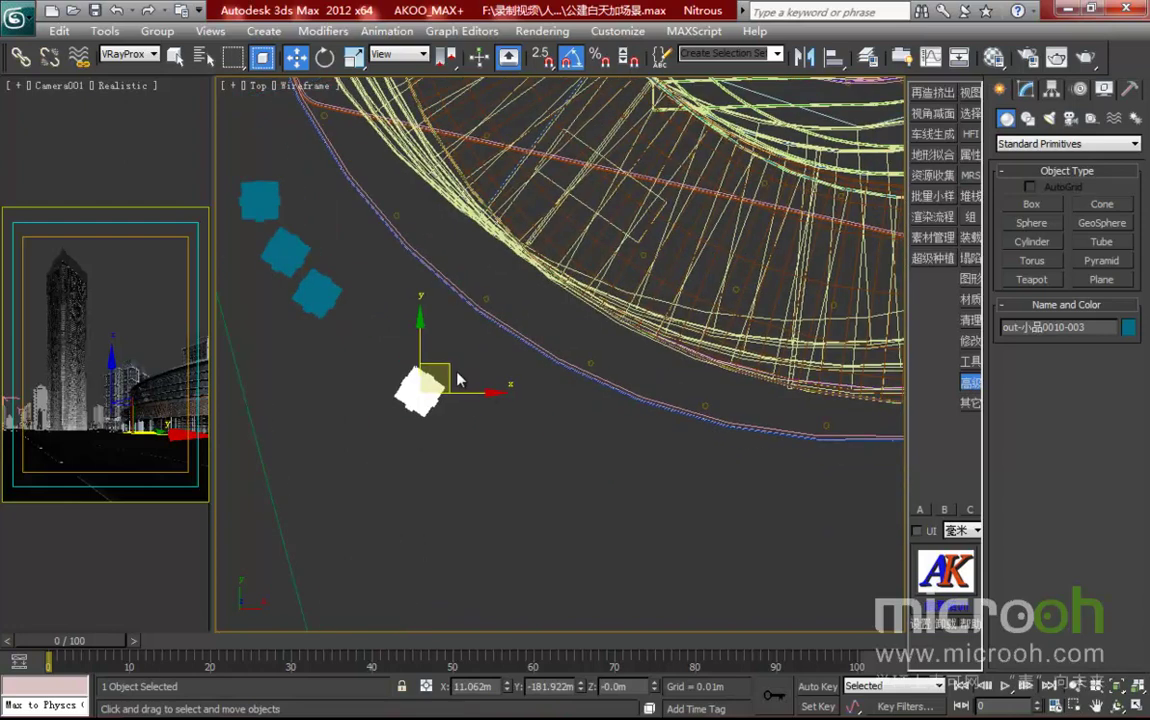
- Continue the curved row with three more table instances, rotating the second of them to follow the building's edge
mouse_move(450, 365)
shift+mouse_down()
mouse_move(492, 386)
mouse_move(571, 476)
mouse_move(574, 463)
mouse_move(620, 472)
shift+mouse_up()
click(576, 443)
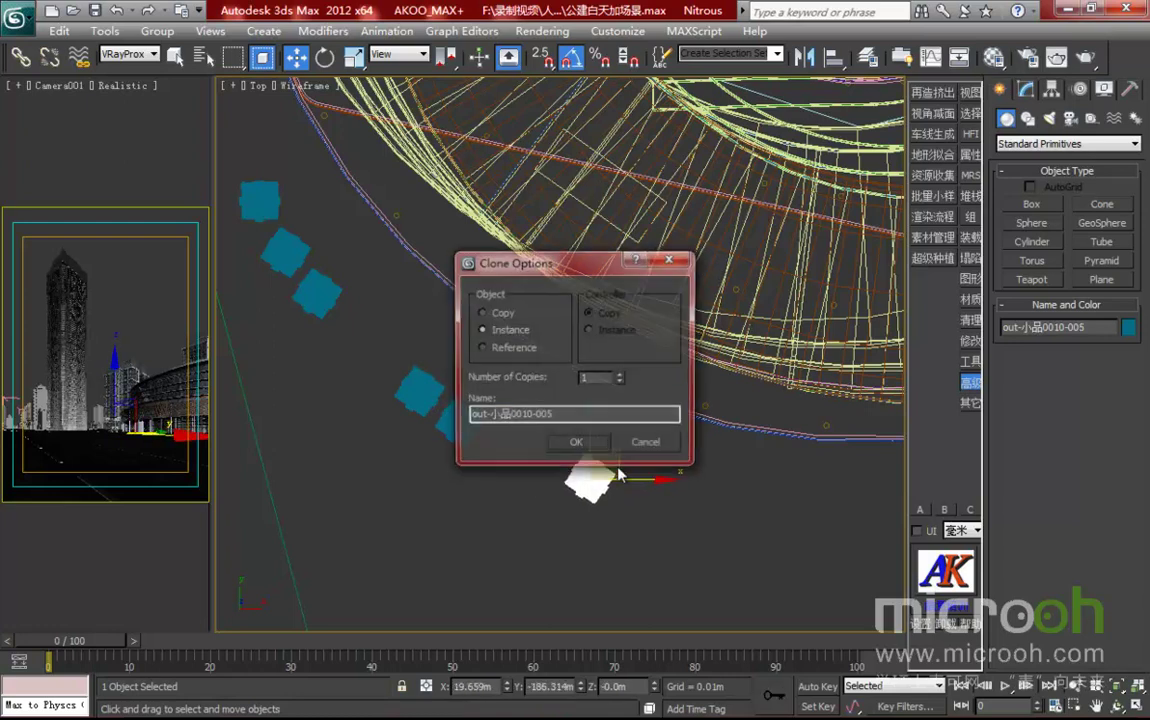
click(580, 442)
key(e)
mouse_move(637, 428)
mouse_down()
mouse_move(606, 409)
mouse_move(609, 449)
mouse_move(596, 450)
mouse_move(726, 505)
mouse_move(761, 505)
mouse_up()
key(w)
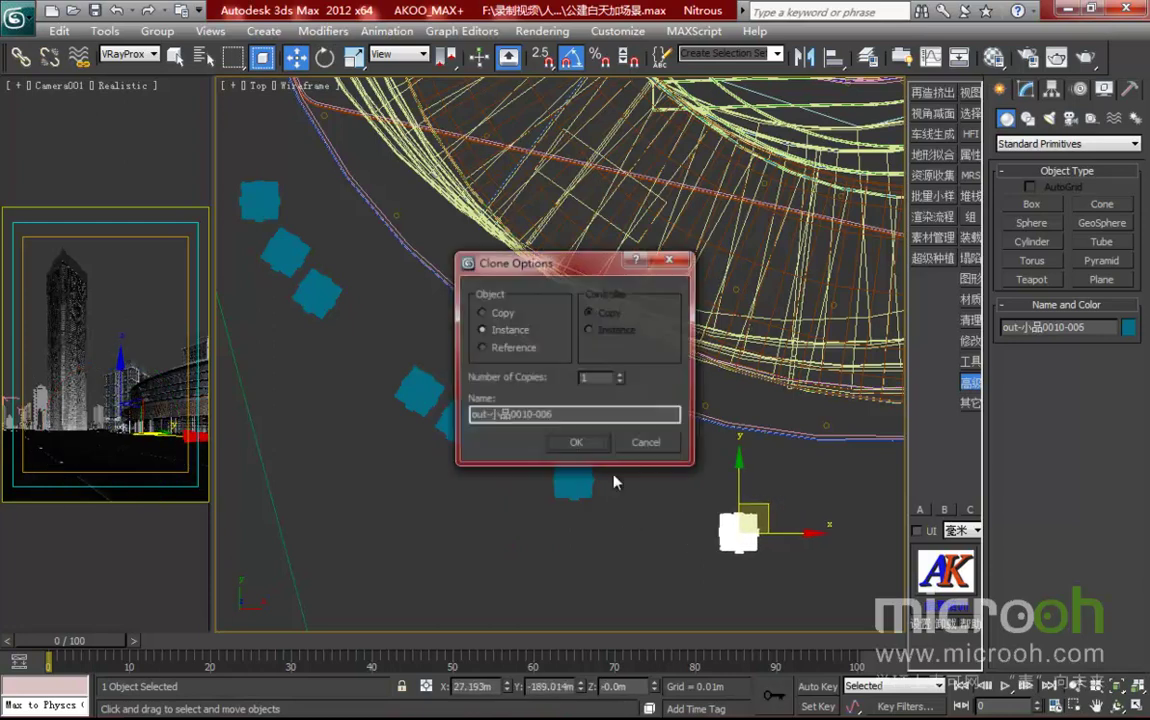
click(578, 440)
- Rotate the southernmost table slightly to follow the curve and clone it eastward as an instance
middle_drag(670, 478, 441, 409)
key(e)
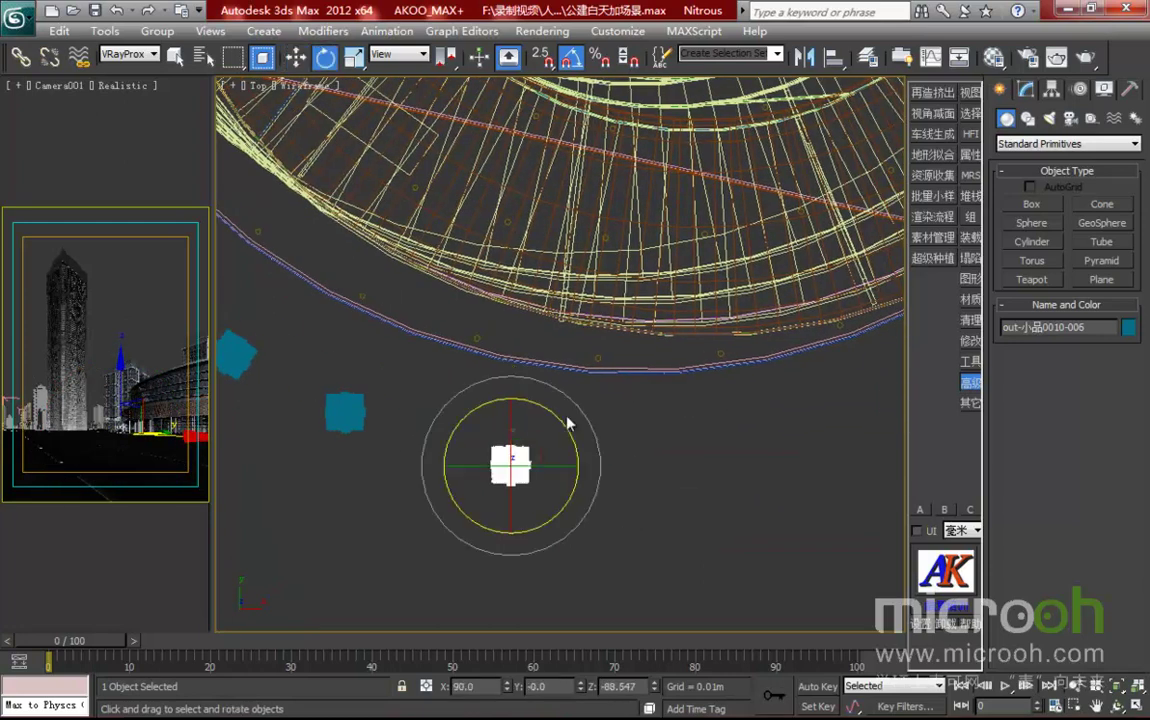
mouse_move(575, 422)
mouse_down()
mouse_move(561, 446)
mouse_move(601, 455)
mouse_up()
key(w)
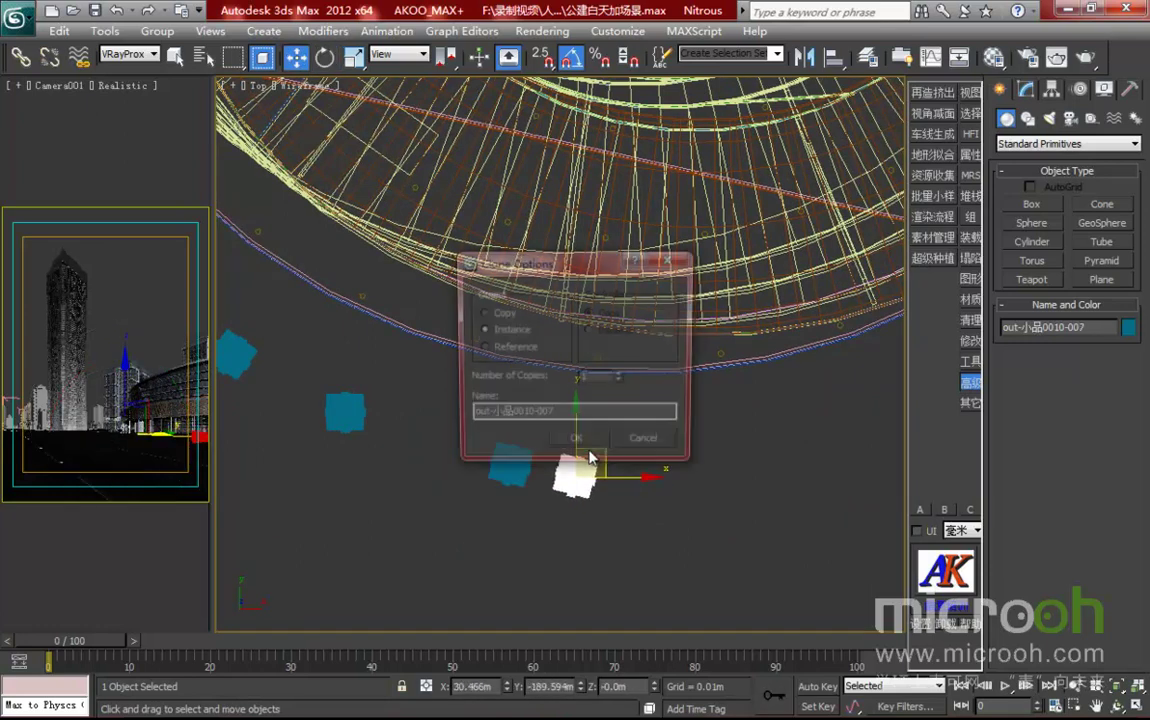
click(578, 437)
- Clone the table eastward as an instance once more and rotate this copy about 30 degrees around Z
middle_drag(630, 477, 533, 465)
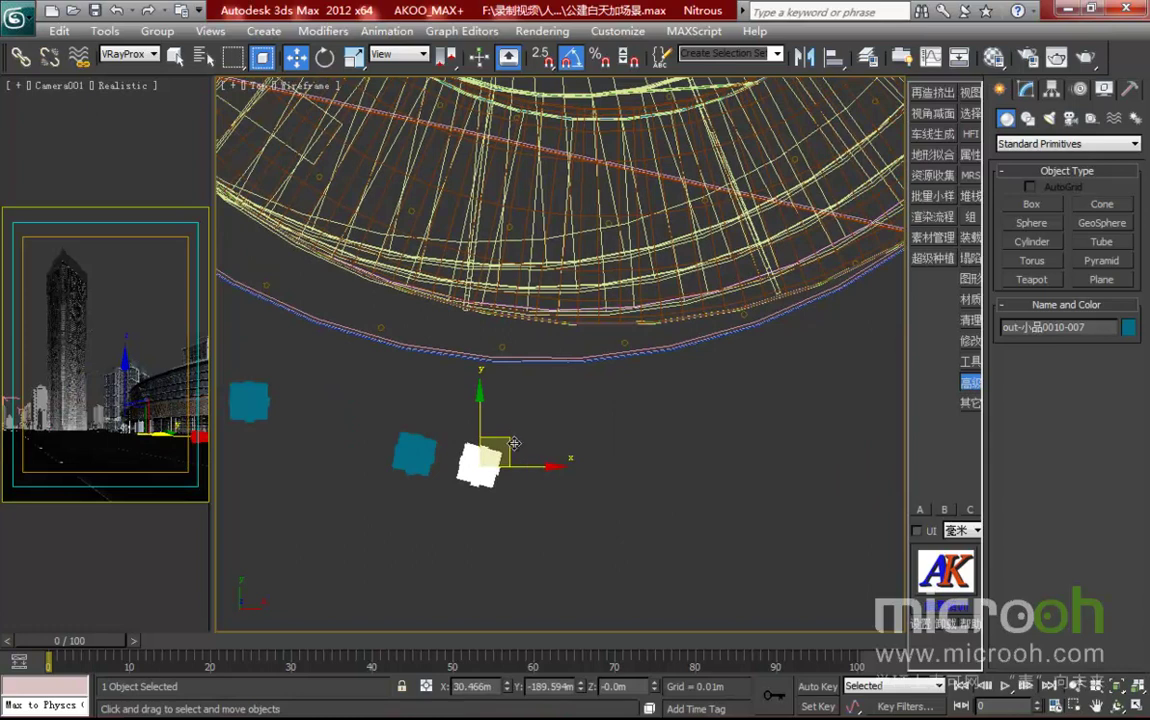
mouse_move(521, 457)
shift+mouse_down()
mouse_move(587, 465)
mouse_move(585, 478)
shift+mouse_up()
click(577, 445)
key(e)
mouse_move(580, 418)
mouse_down()
mouse_move(530, 386)
mouse_move(560, 391)
mouse_up()
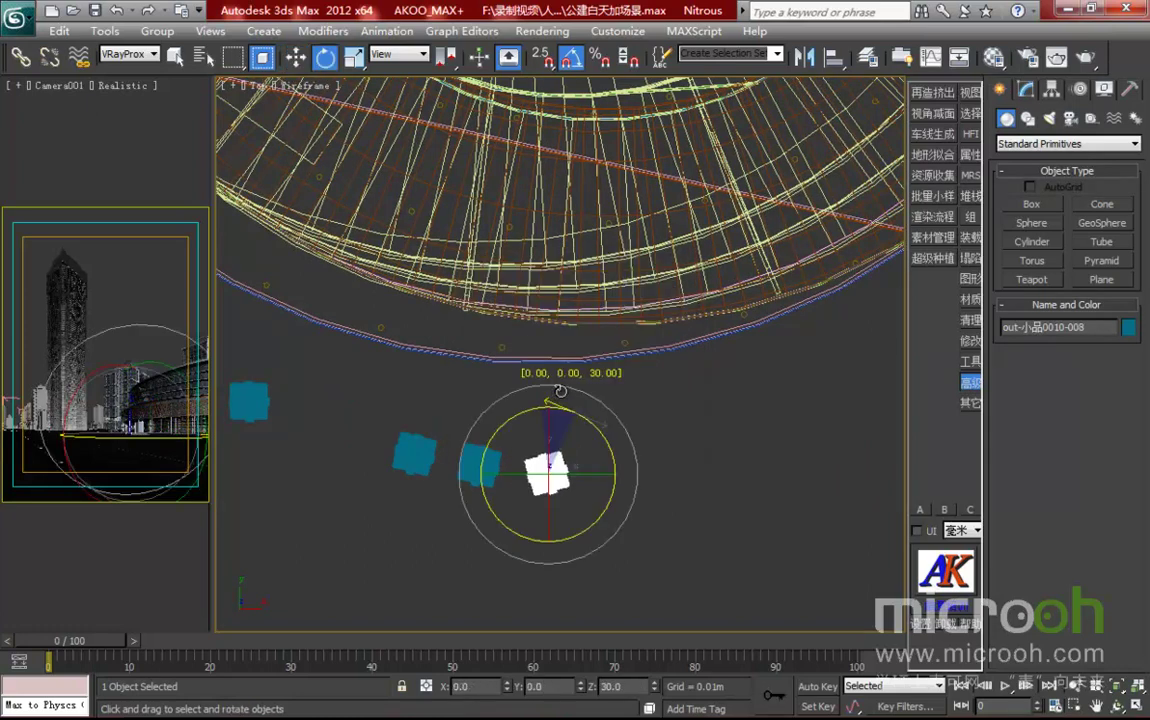
- Clone the rotated table northeastward four times as instances, forming two spaced pairs along the building's curve
key(w)
mouse_move(580, 444)
shift+mouse_down()
mouse_move(727, 427)
mouse_move(760, 410)
shift+mouse_up()
click(577, 445)
middle_drag(622, 443, 372, 443)
mouse_move(504, 418)
shift+mouse_down()
mouse_move(673, 384)
mouse_move(710, 348)
shift+mouse_up()
click(578, 443)
click(604, 447)
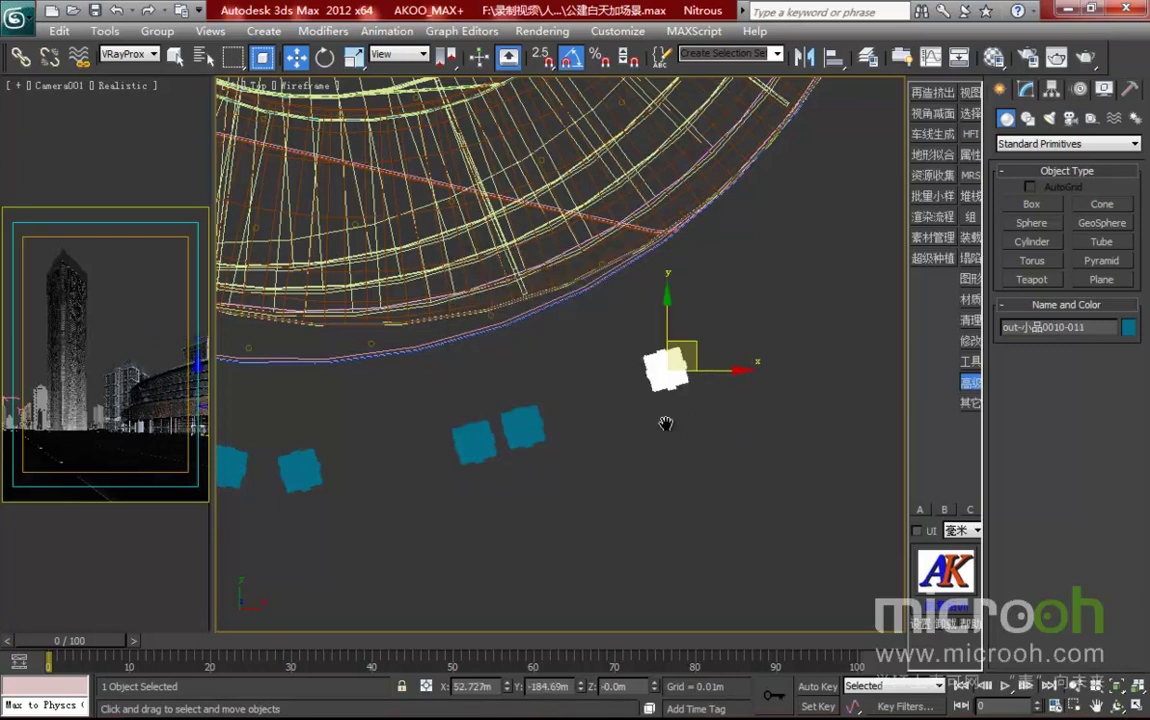
middle_drag(683, 416, 570, 400)
mouse_move(589, 389)
shift+mouse_down()
mouse_move(683, 316)
mouse_move(630, 372)
shift+mouse_up()
key(Return)
- Set the selection filter to All and move the three westernmost tables southwest, away from the ring-shaped building
middle_drag(349, 488, 672, 388)
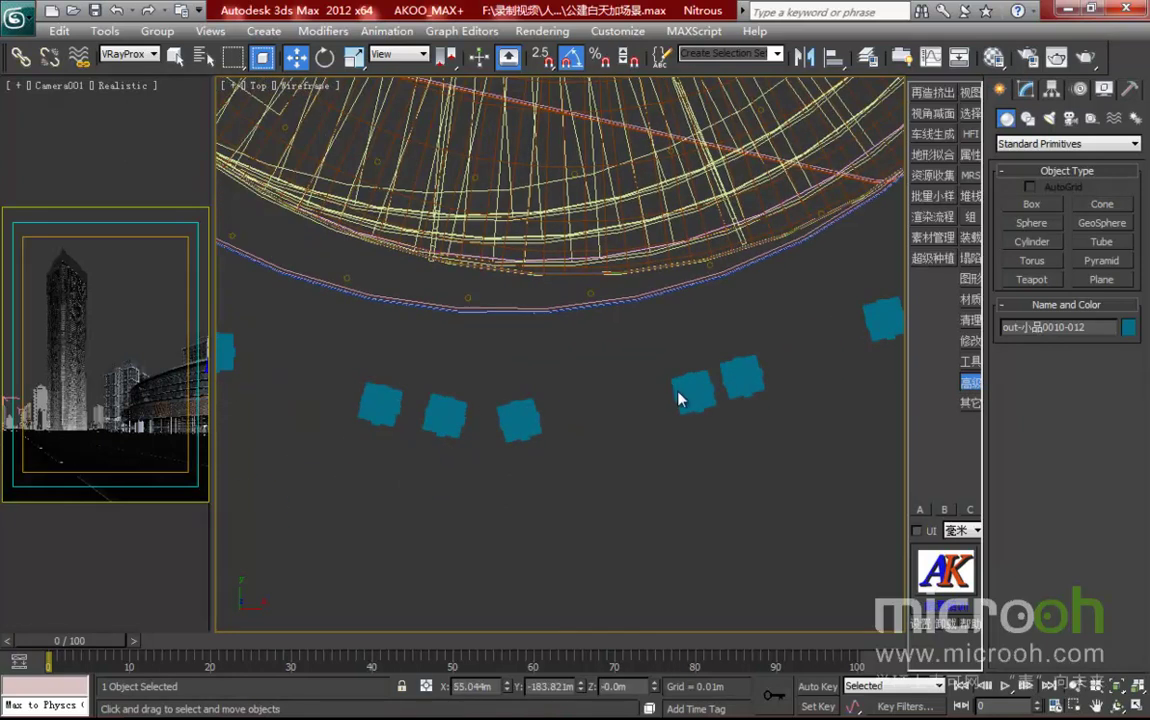
click(695, 393)
middle_drag(526, 434, 798, 411)
scroll(548, 368, down, 3)
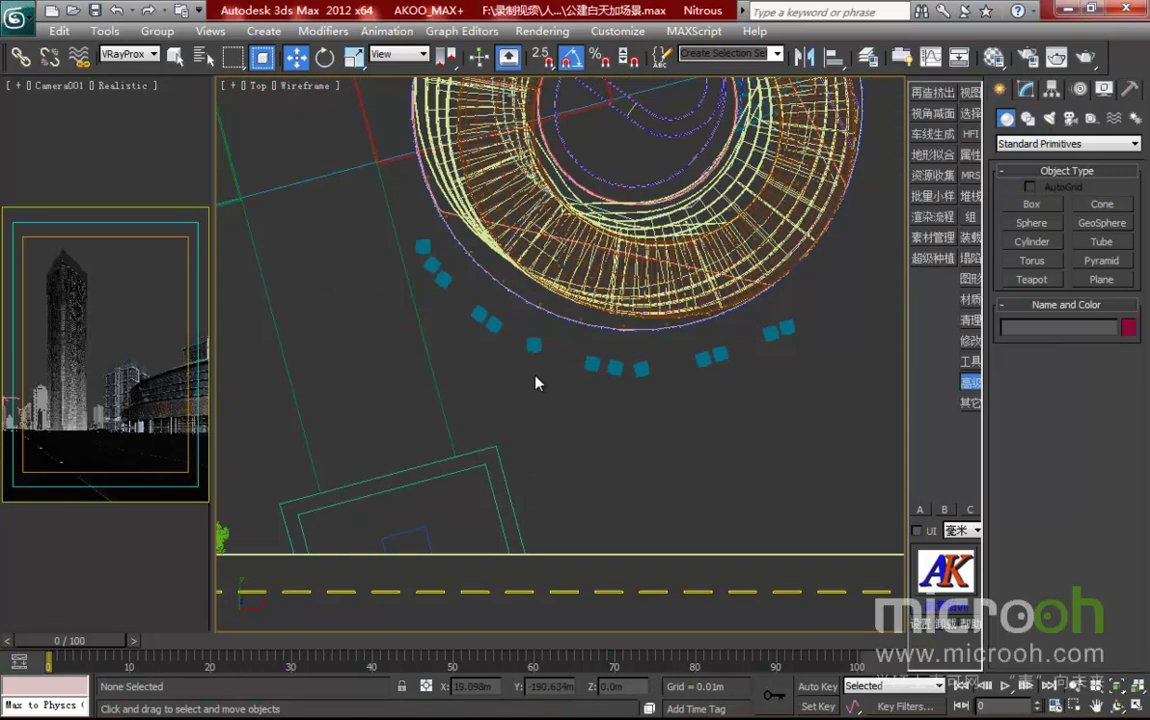
middle_drag(536, 383, 568, 409)
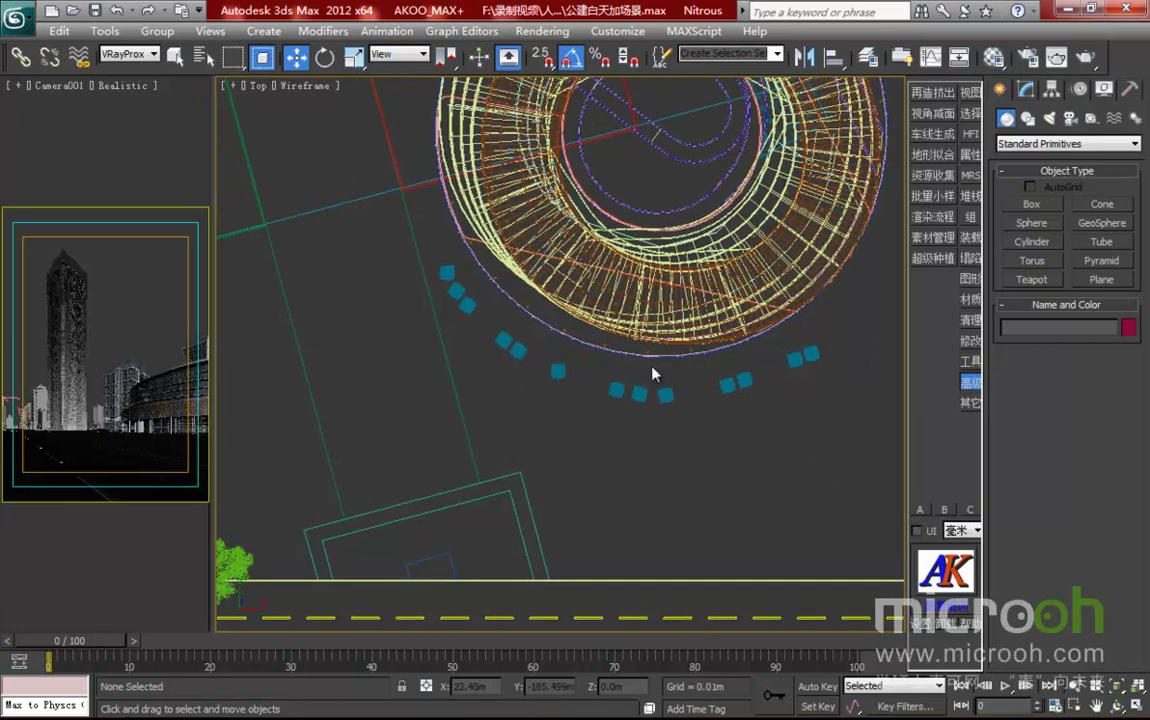
click(135, 54)
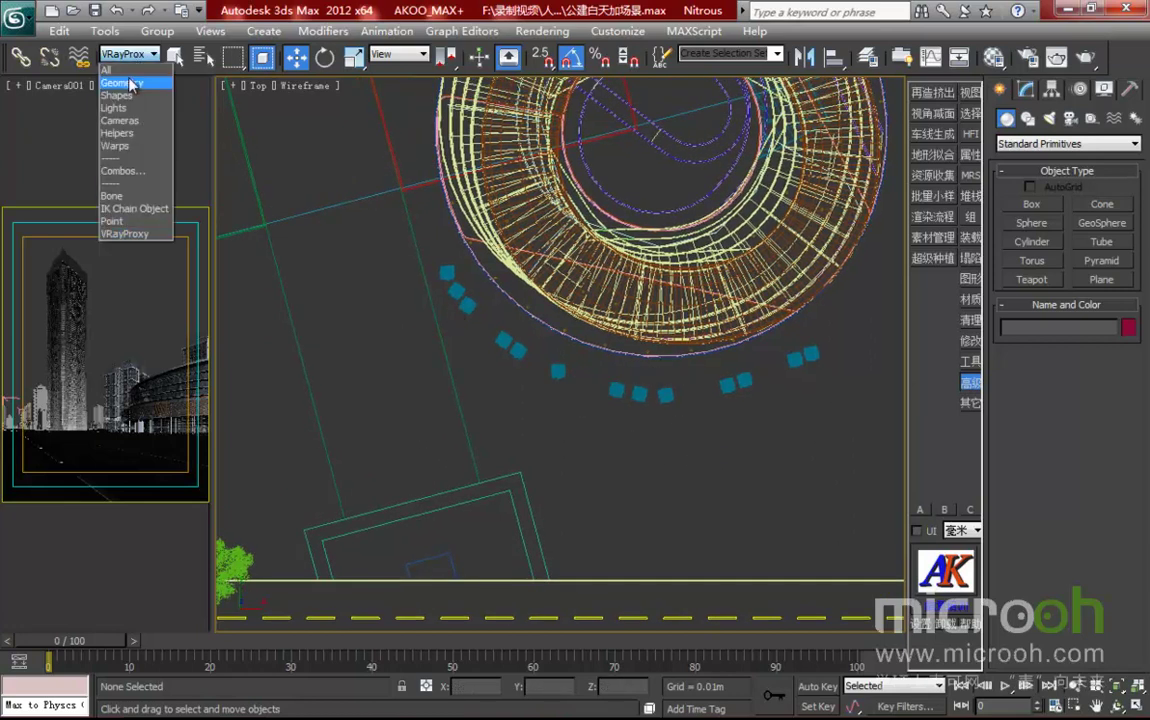
click(112, 72)
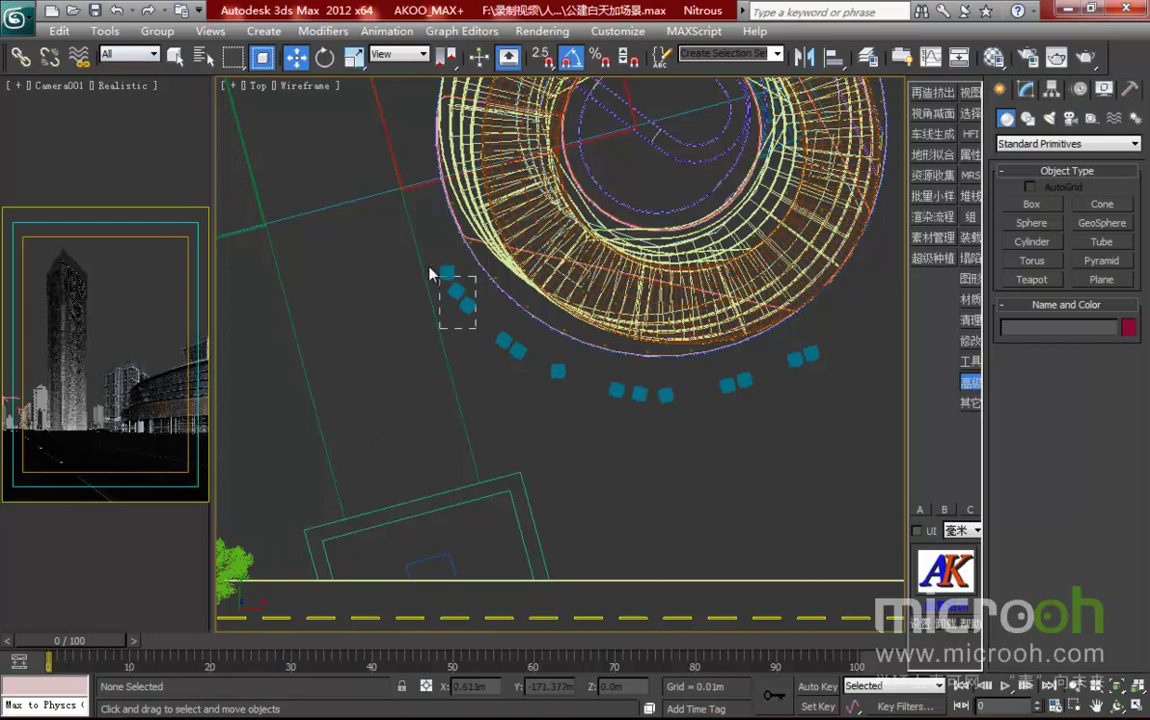
drag(448, 275, 426, 299)
- Move the next two groups of three tables outward from the building, toward the south-southwest
drag(500, 352, 497, 351)
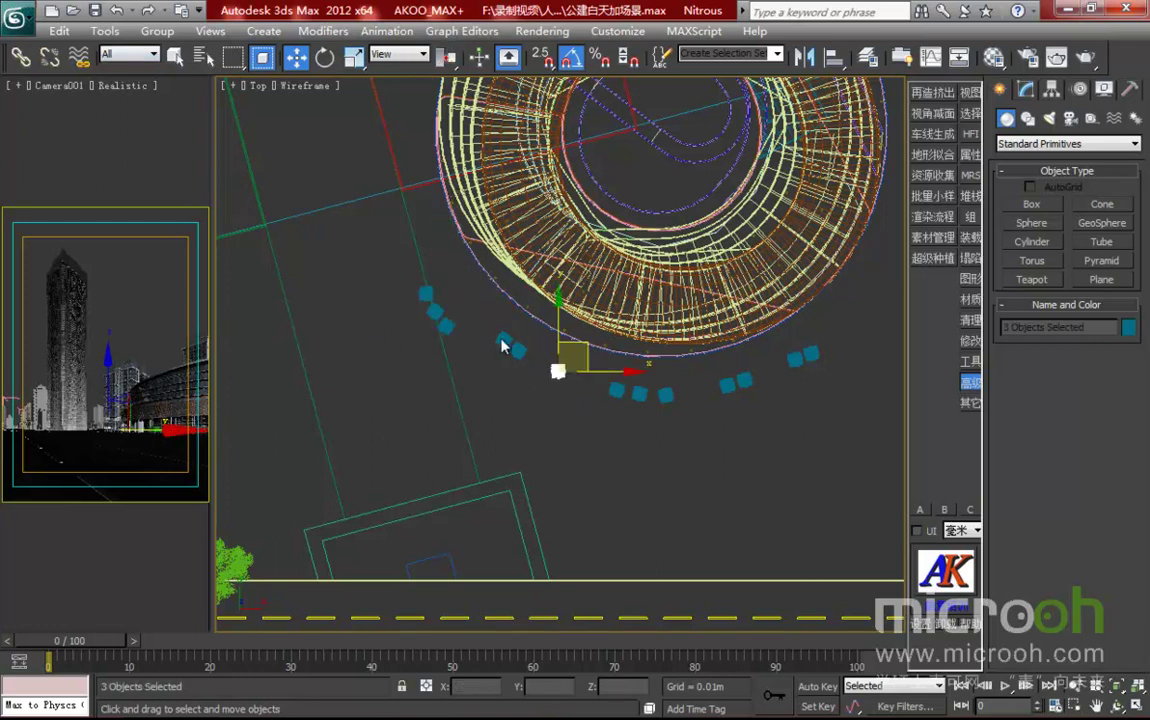
ctrl+click(503, 339)
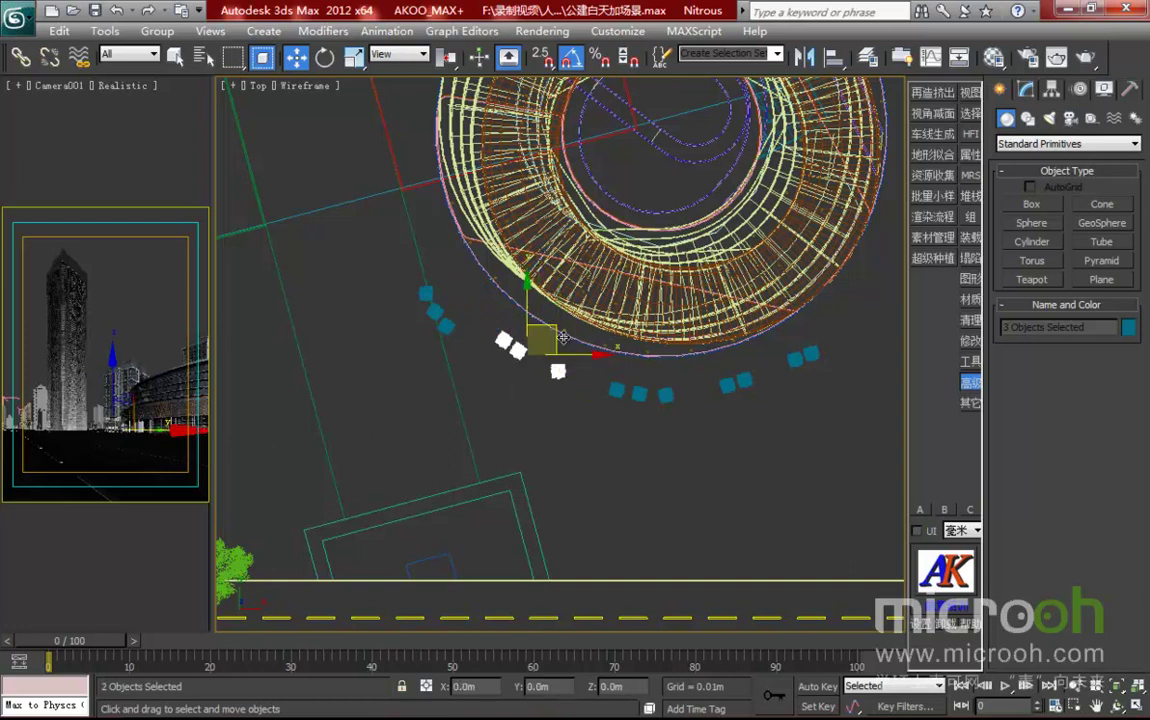
drag(555, 327, 545, 352)
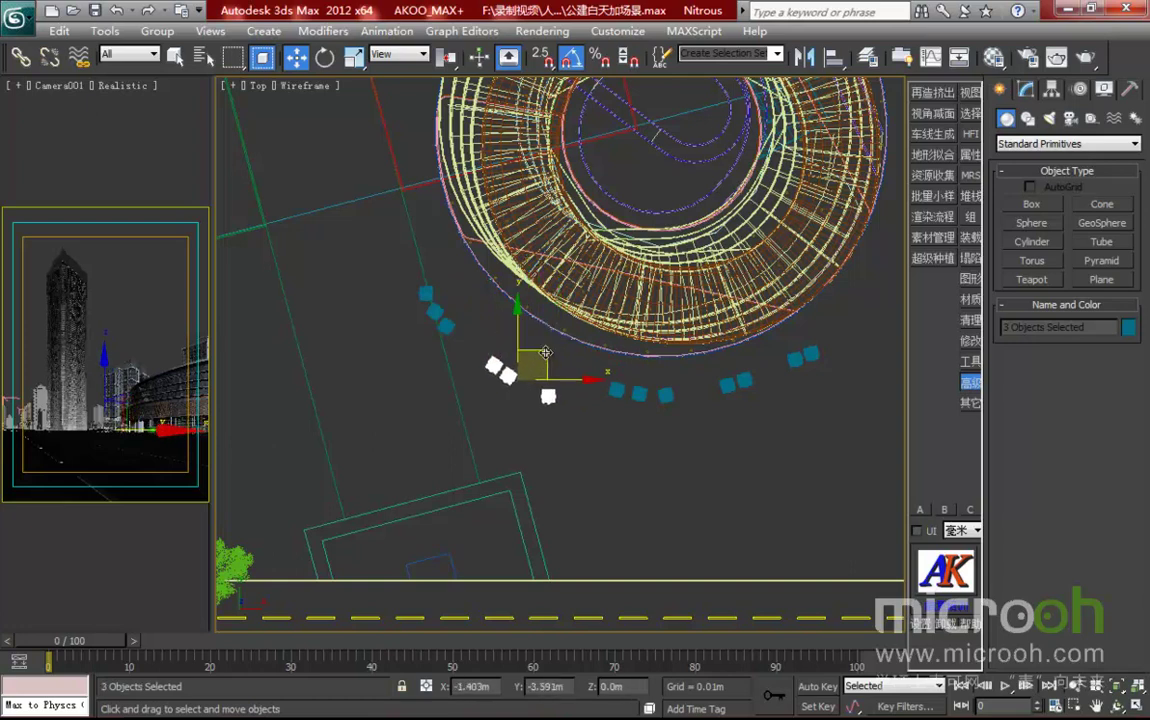
click(578, 396)
drag(680, 410, 660, 386)
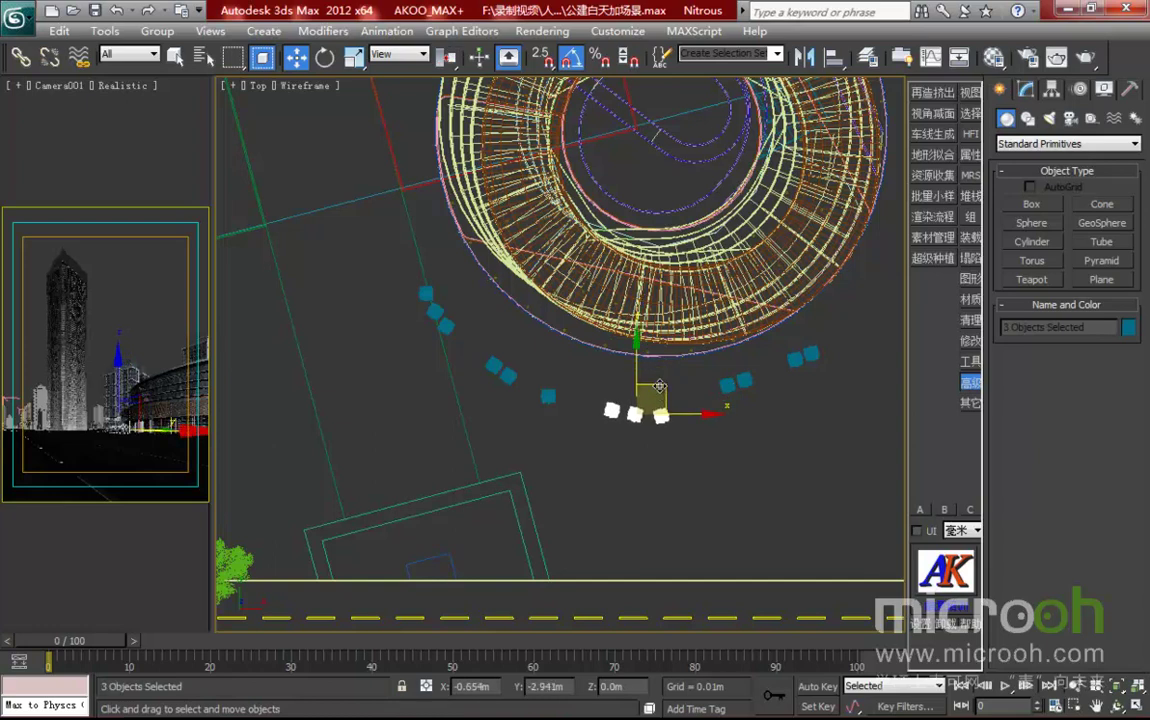
- Select the four easternmost tables together, move them southeast away from the building, and clear the selection
click(751, 406)
drag(763, 409, 716, 381)
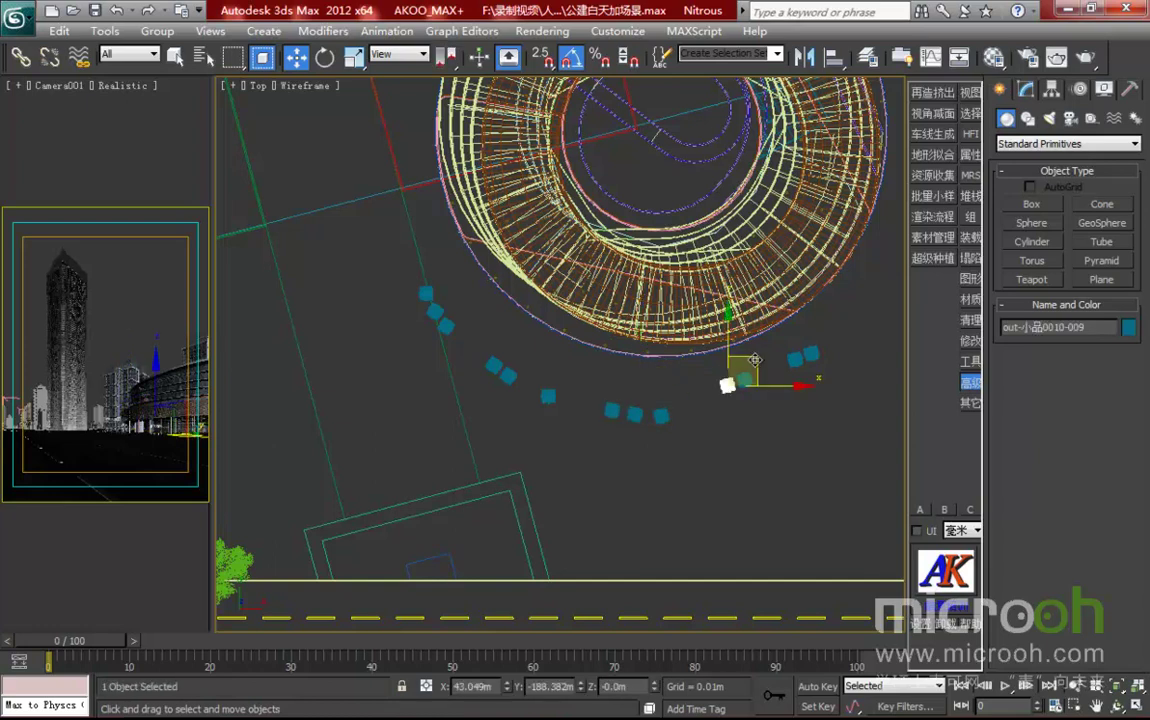
ctrl+click(744, 379)
ctrl+click(796, 360)
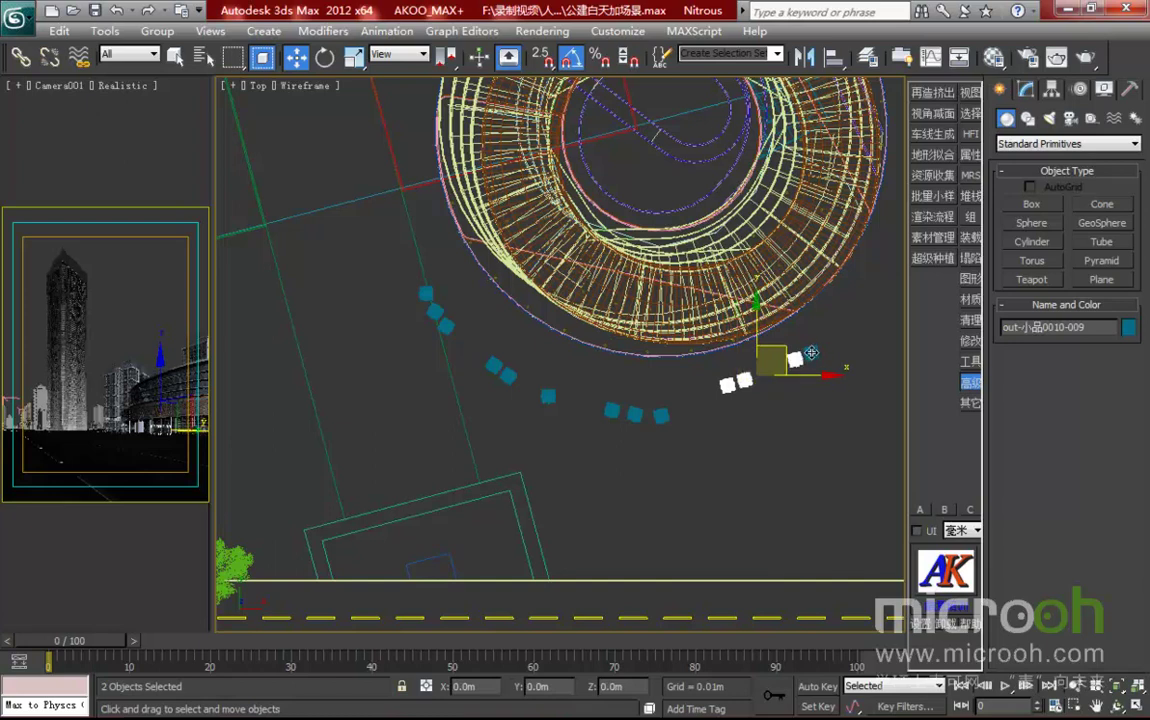
ctrl+click(811, 353)
drag(796, 343, 803, 362)
click(829, 308)
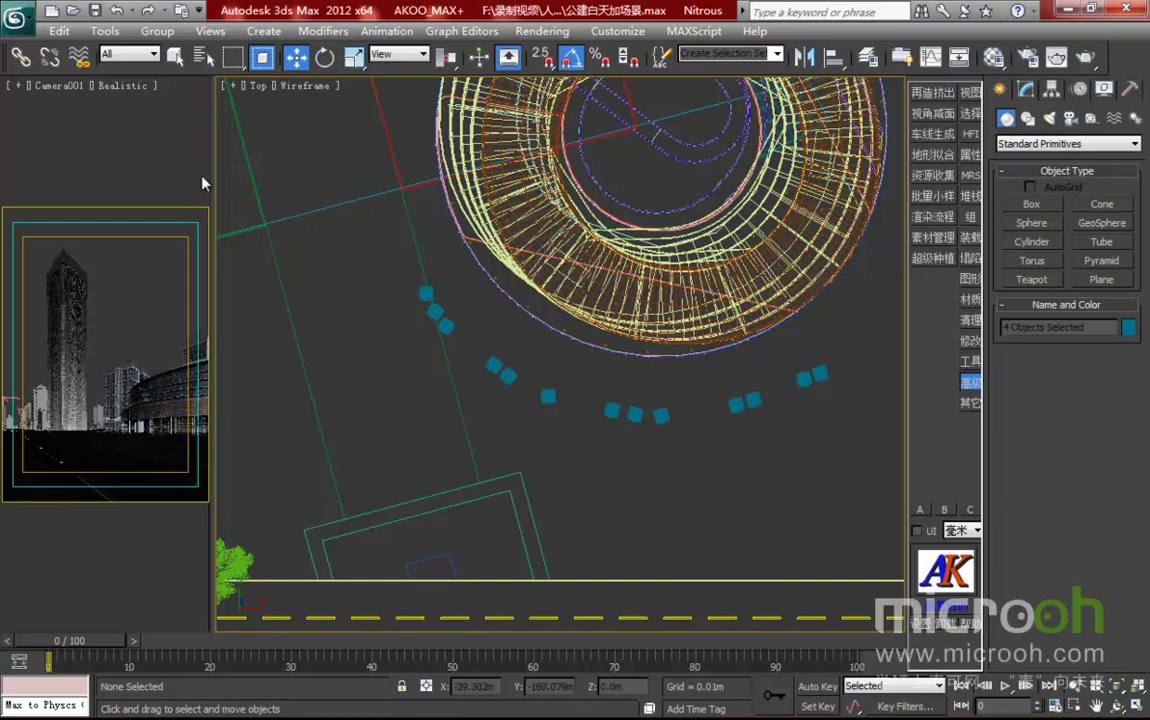
- Render a region of Camera001 covering the plaza and the ring-shaped building's base, and examine how the relocated umbrella tables look
click(1056, 57)
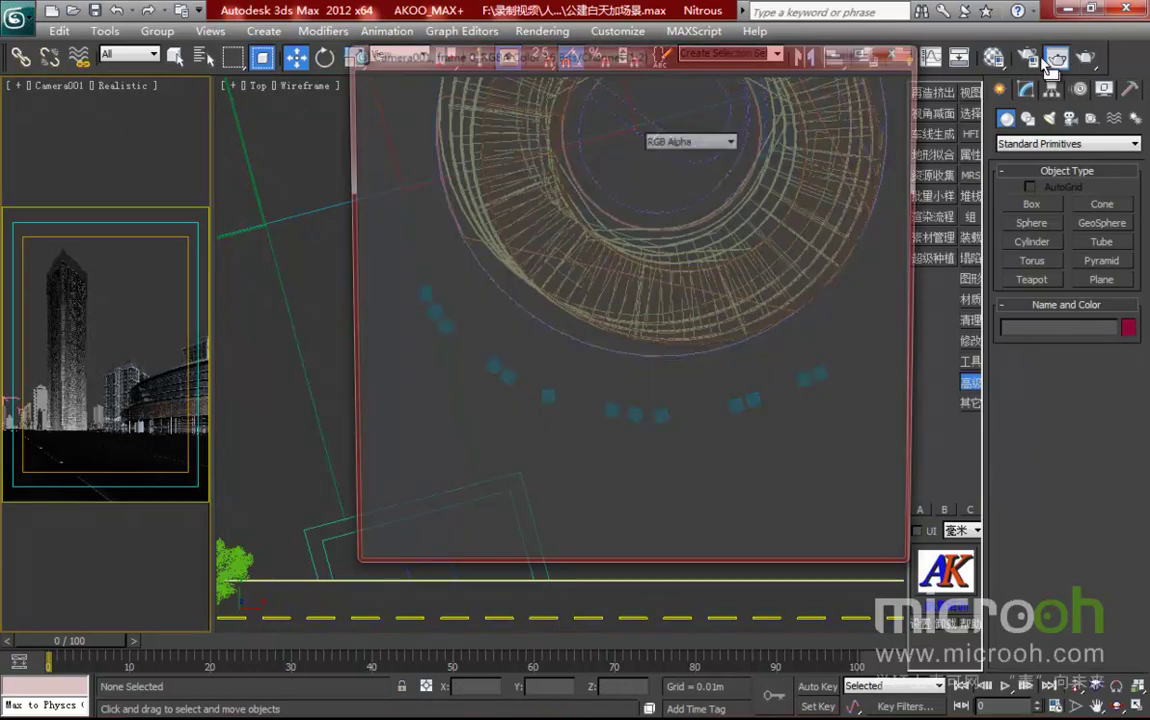
click(396, 108)
click(378, 131)
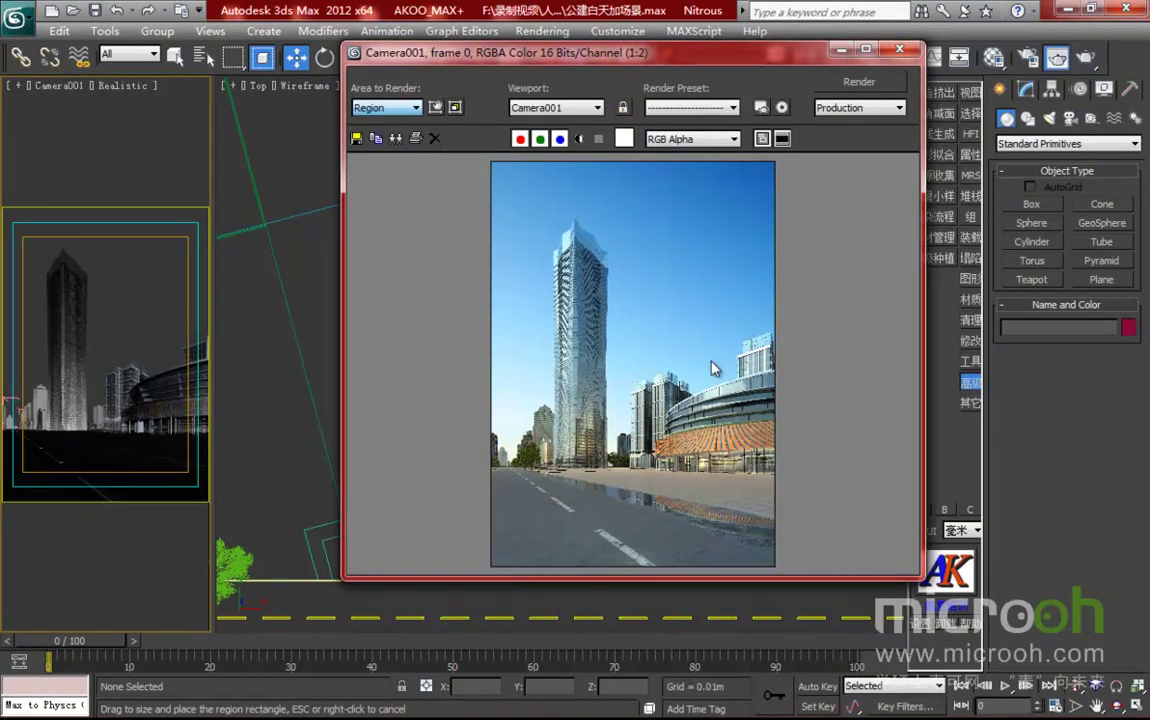
drag(493, 390, 549, 390)
click(880, 82)
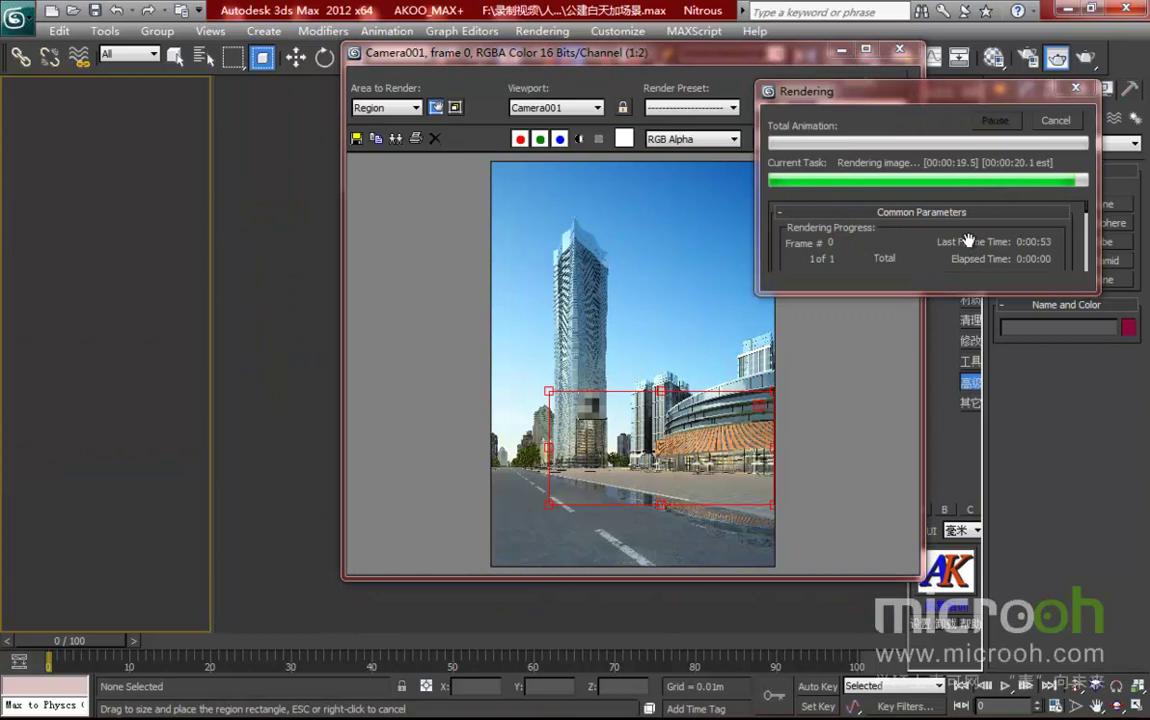
right_click(692, 520)
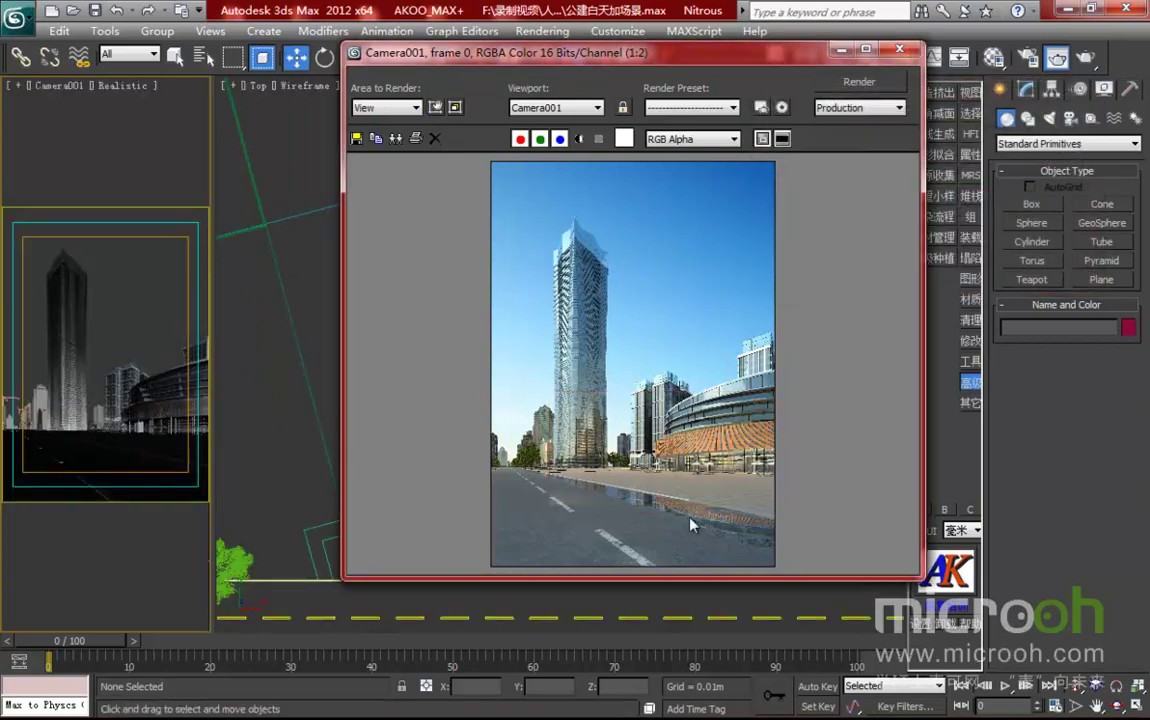
scroll(714, 490, up, 1)
scroll(713, 490, up, 1)
middle_drag(778, 442, 619, 411)
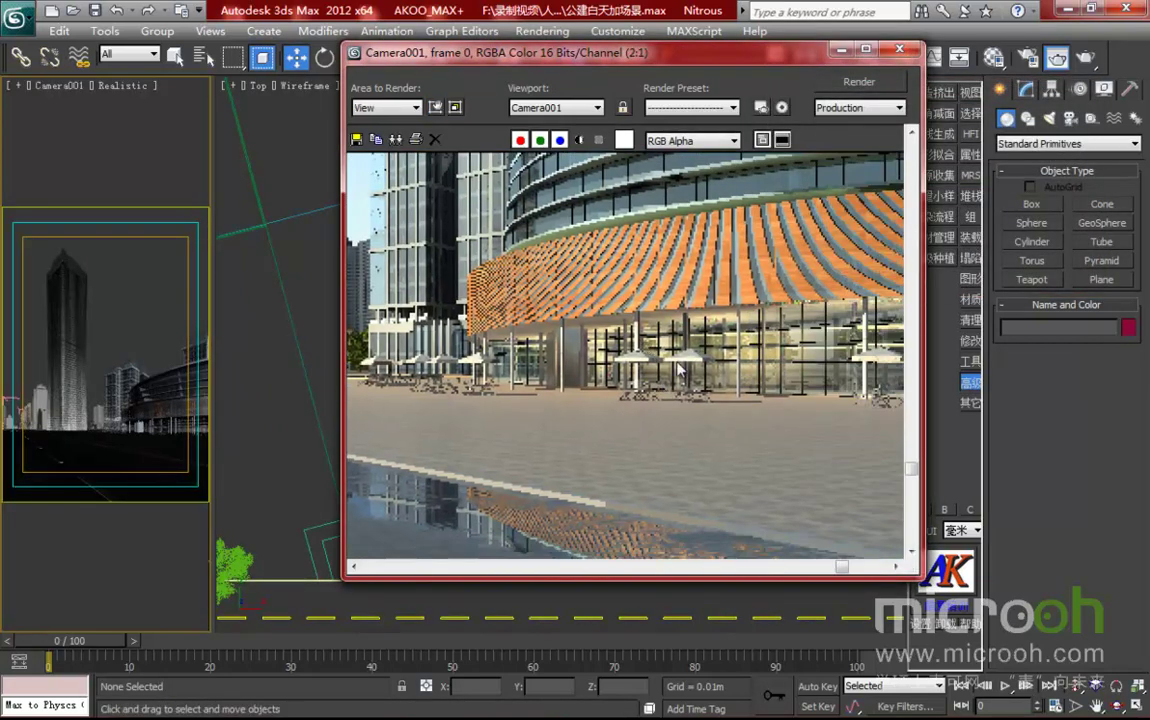
scroll(700, 392, down, 1)
scroll(703, 403, down, 1)
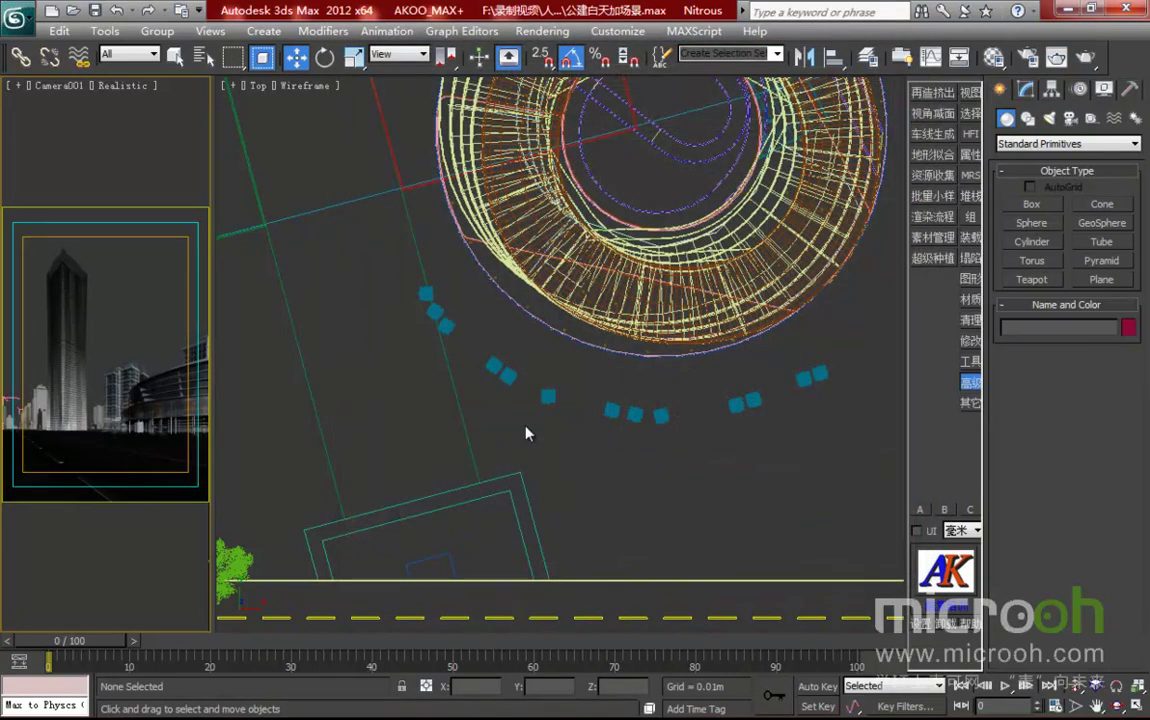
- Isolate the single umbrella table standing alone between the groups, show it shaded in an orthographic view, and open the Material Editor
scroll(532, 437, up, 5)
click(533, 516)
key(alt+q)
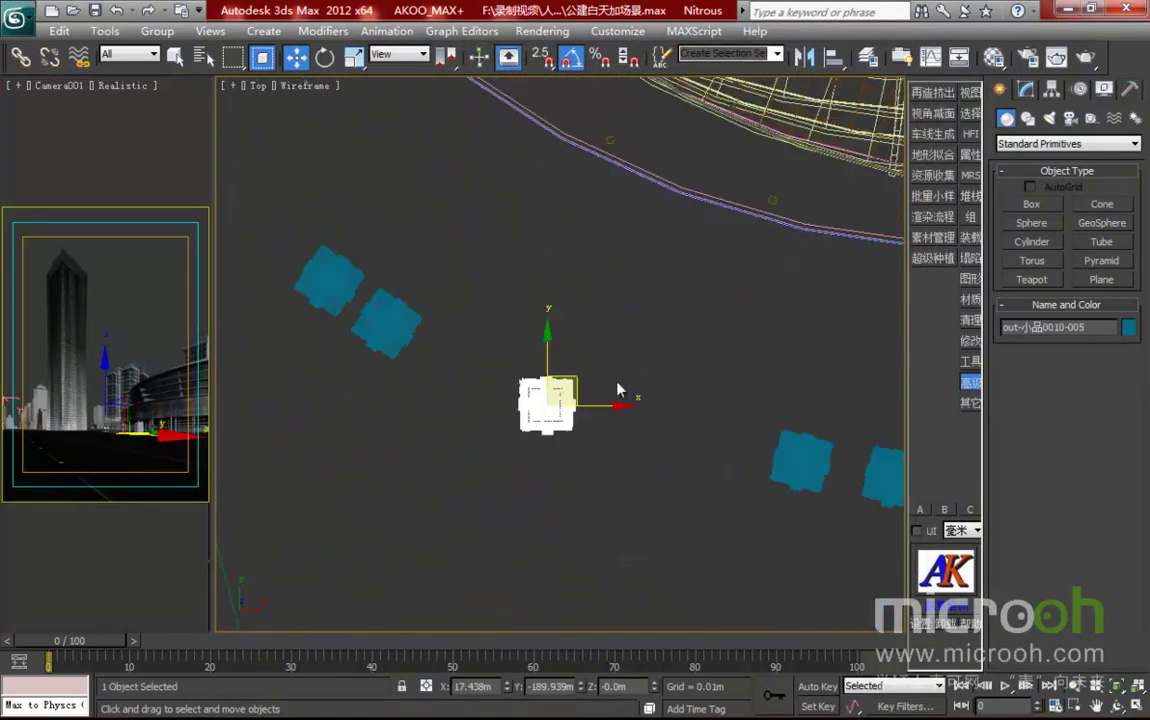
mouse_move(618, 409)
middle_down()
mouse_move(651, 427)
mouse_move(655, 385)
mouse_move(617, 410)
middle_up()
key(F3)
key(m)
drag(730, 137, 937, 105)
- Sample the isolated table's Multi/Sub-Object material into the third sample slot of the second row
click(897, 203)
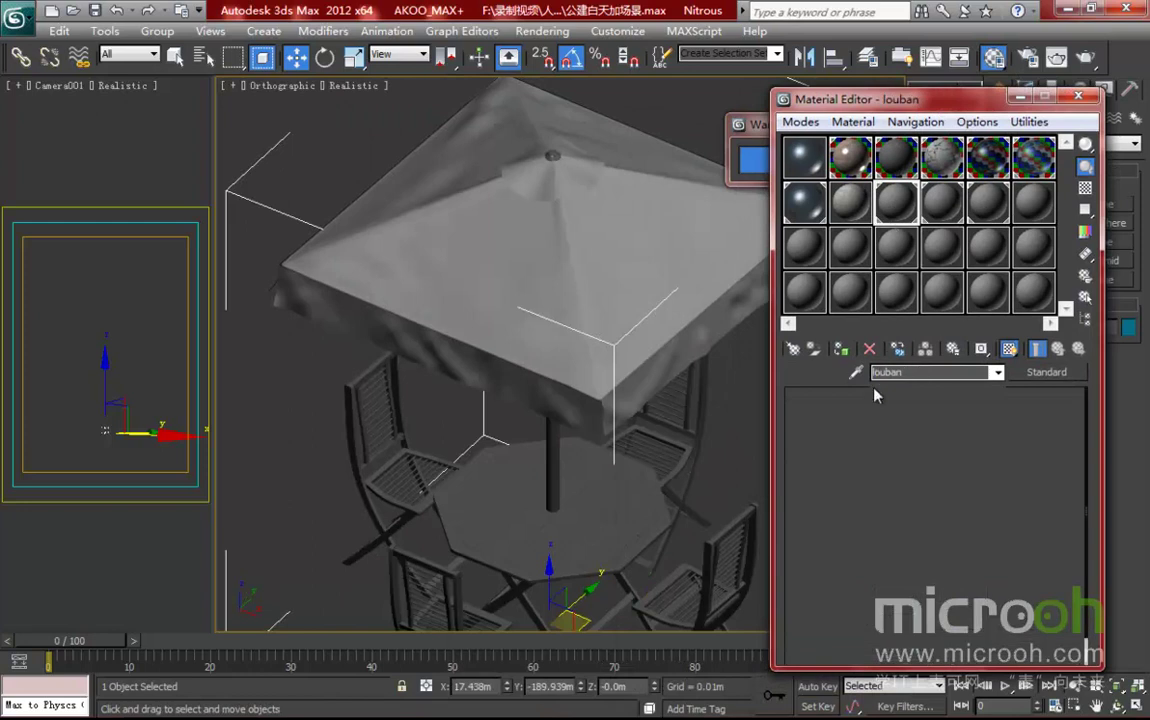
click(856, 372)
click(517, 264)
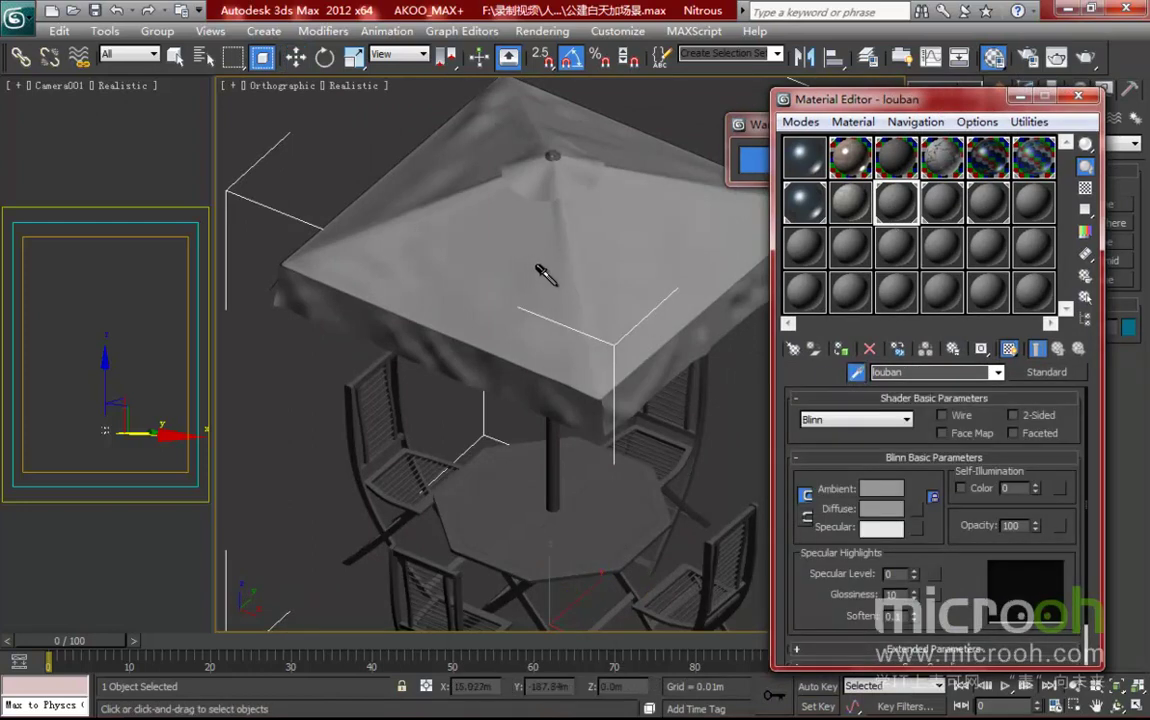
click(528, 272)
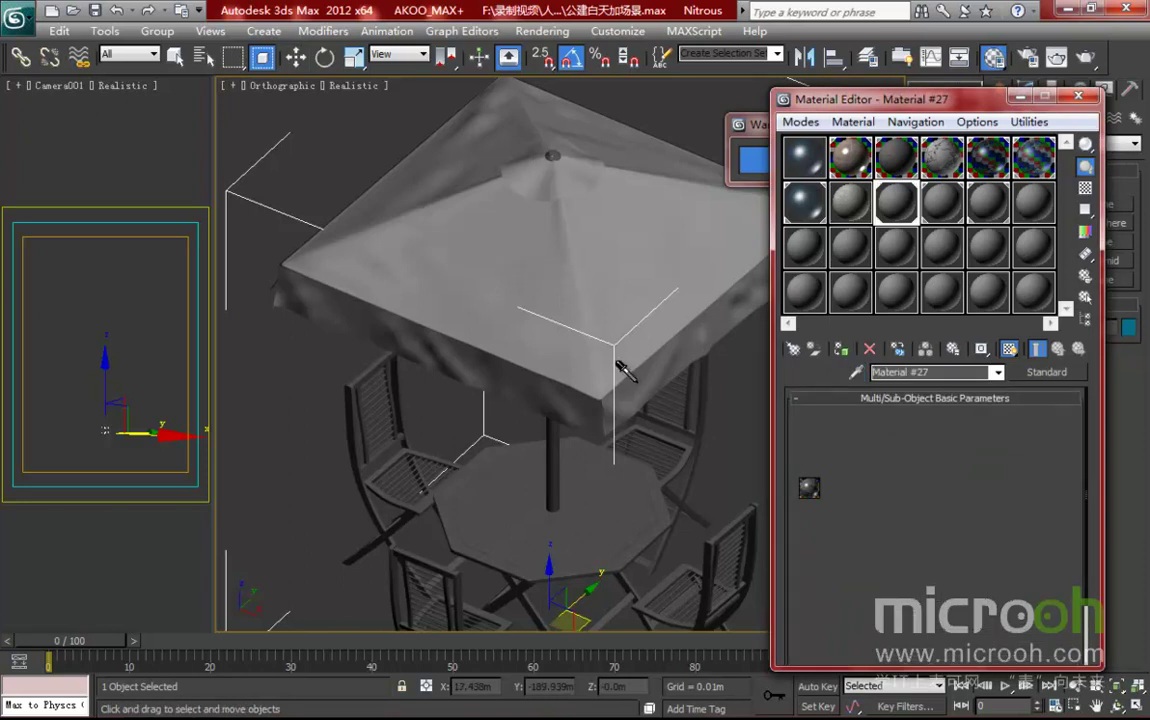
click(660, 325)
- Examine the isolated table and the settings of its first sub-material, 黑色金属_露天茶座_03
middle_drag(710, 400, 670, 342)
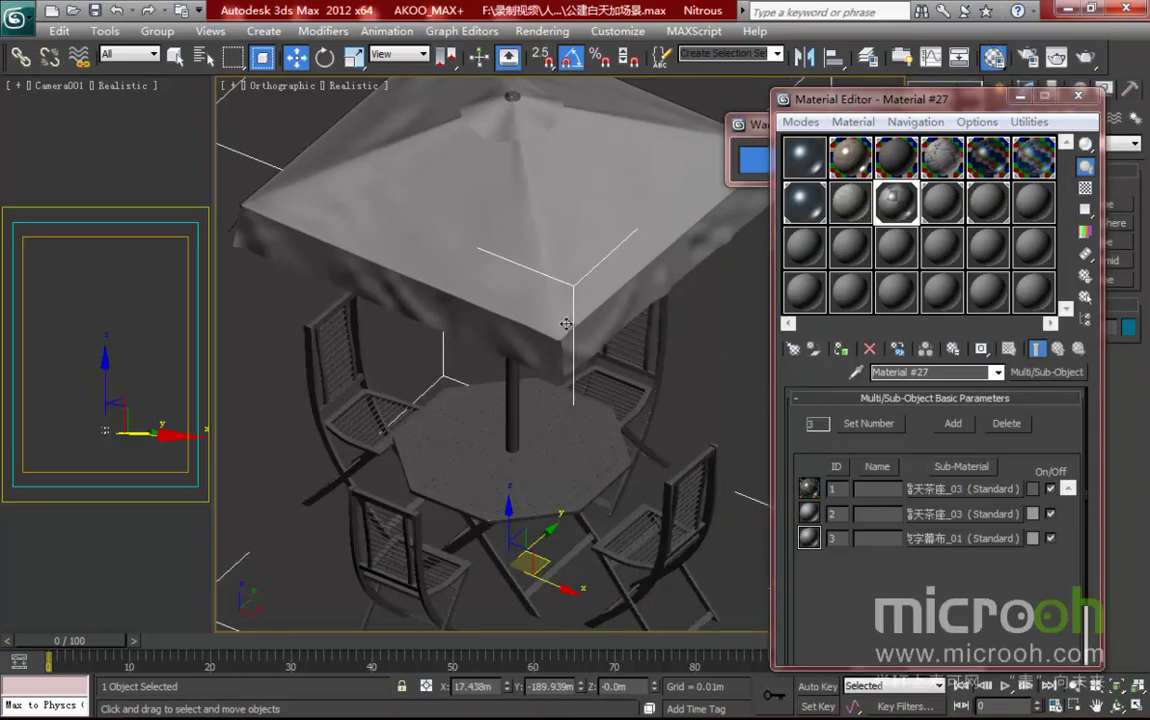
scroll(565, 330, up, 2)
middle_drag(569, 337, 579, 364)
scroll(598, 368, down, 2)
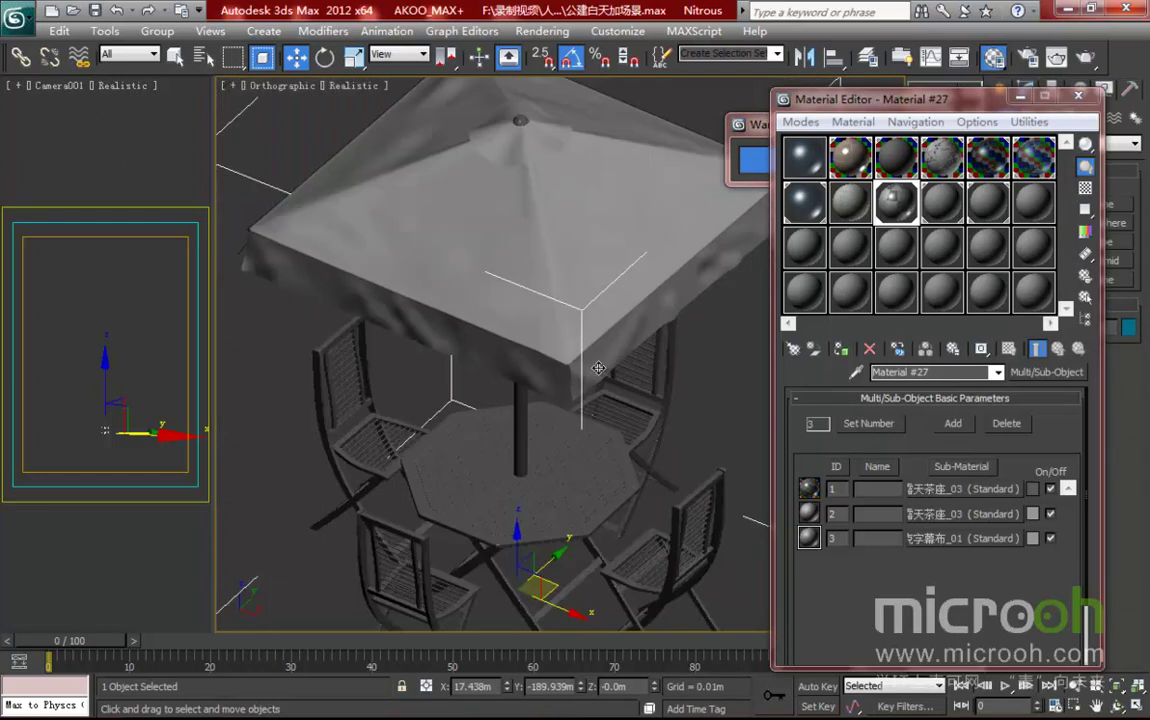
middle_drag(660, 390, 636, 385)
click(963, 491)
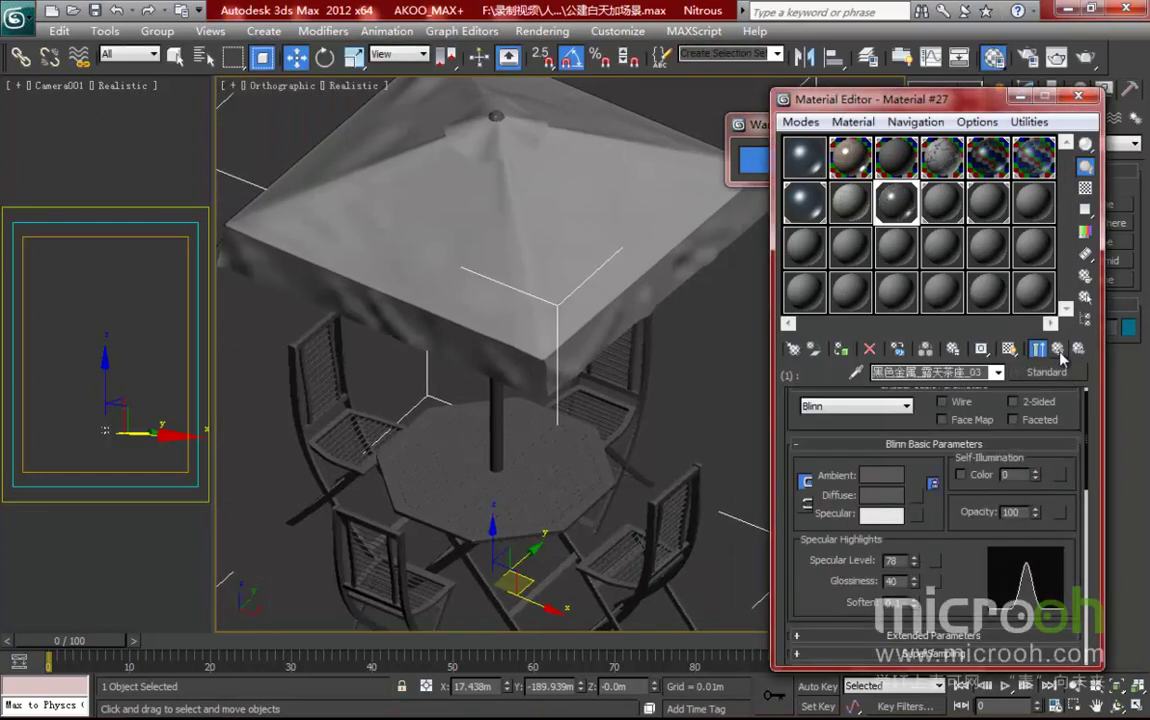
click(1060, 350)
- Open file selection for the diffuse bitmap of sub-material 2, 伞布_露天茶座_03, and locate the 小品-室外 library folder in Explorer
click(935, 505)
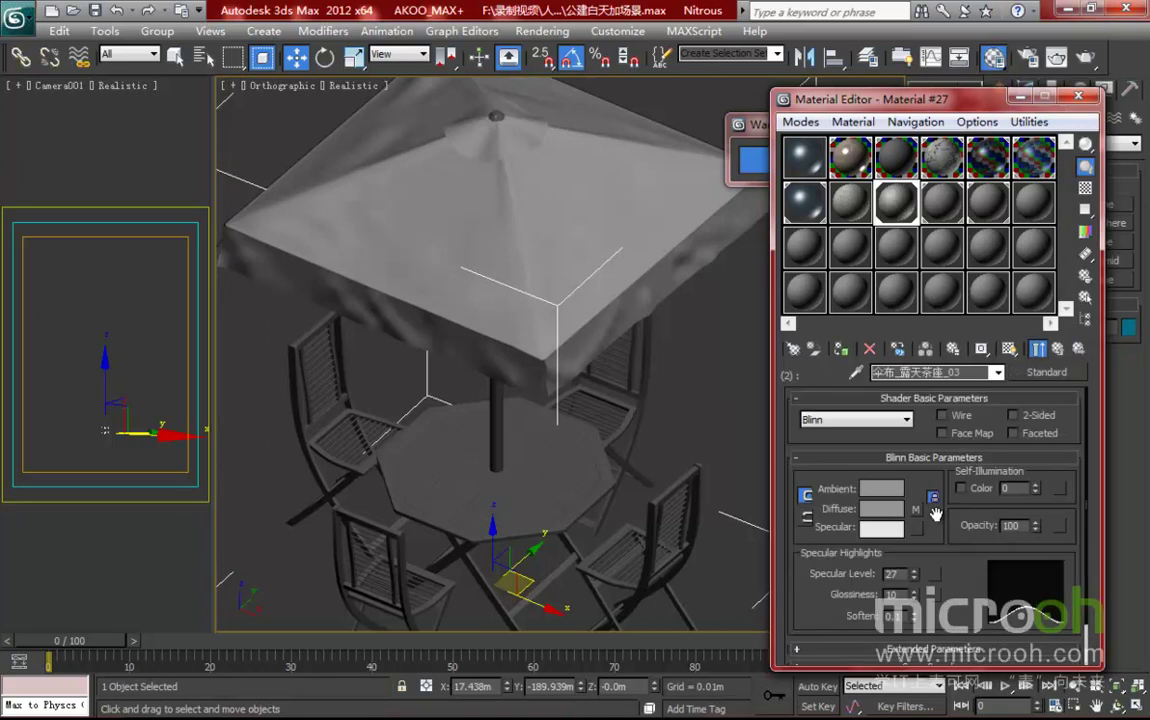
click(916, 510)
scroll(952, 522, down, 3)
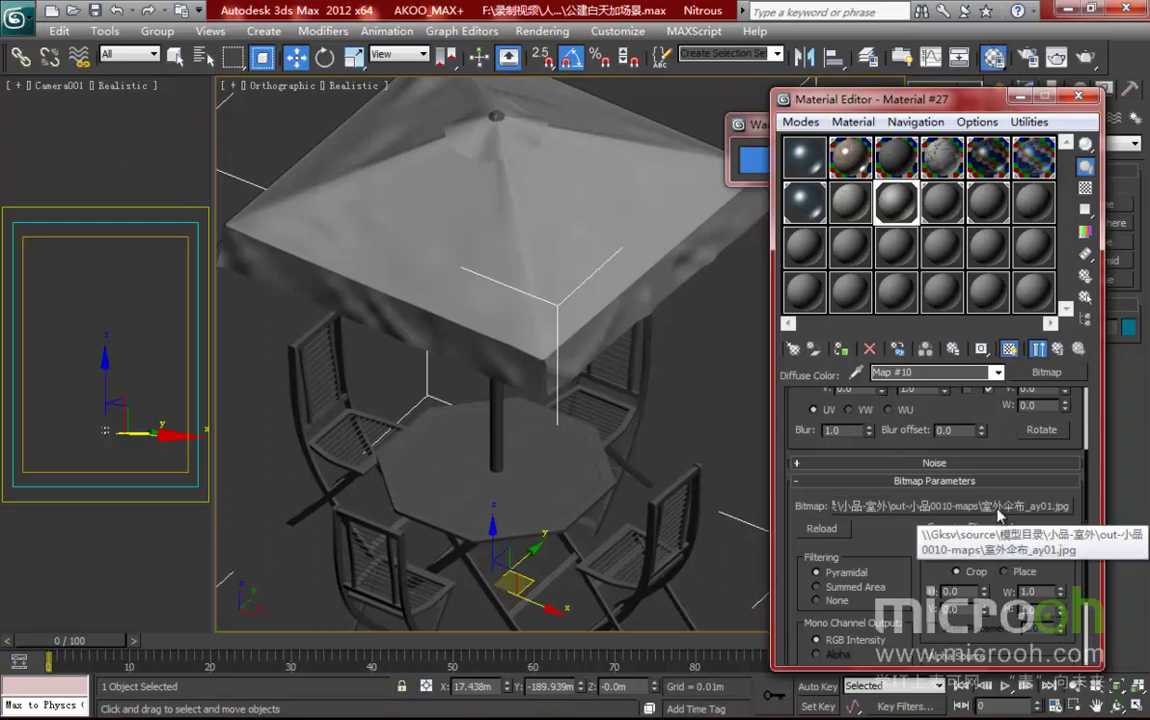
click(998, 507)
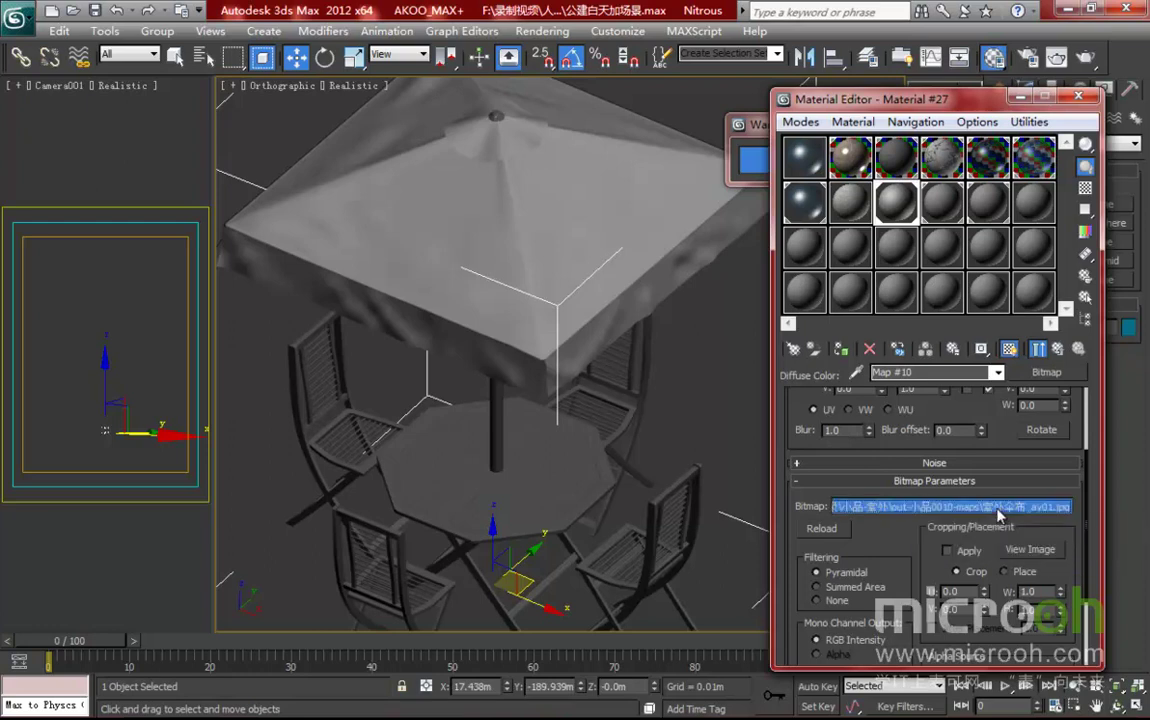
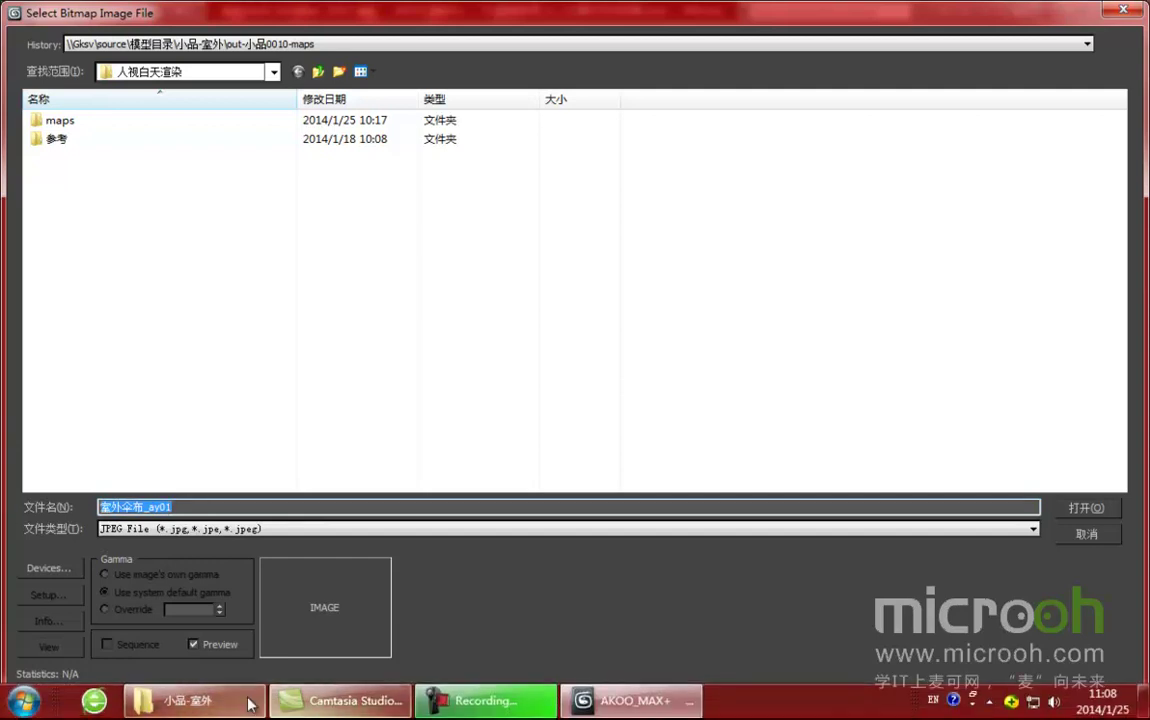
click(195, 700)
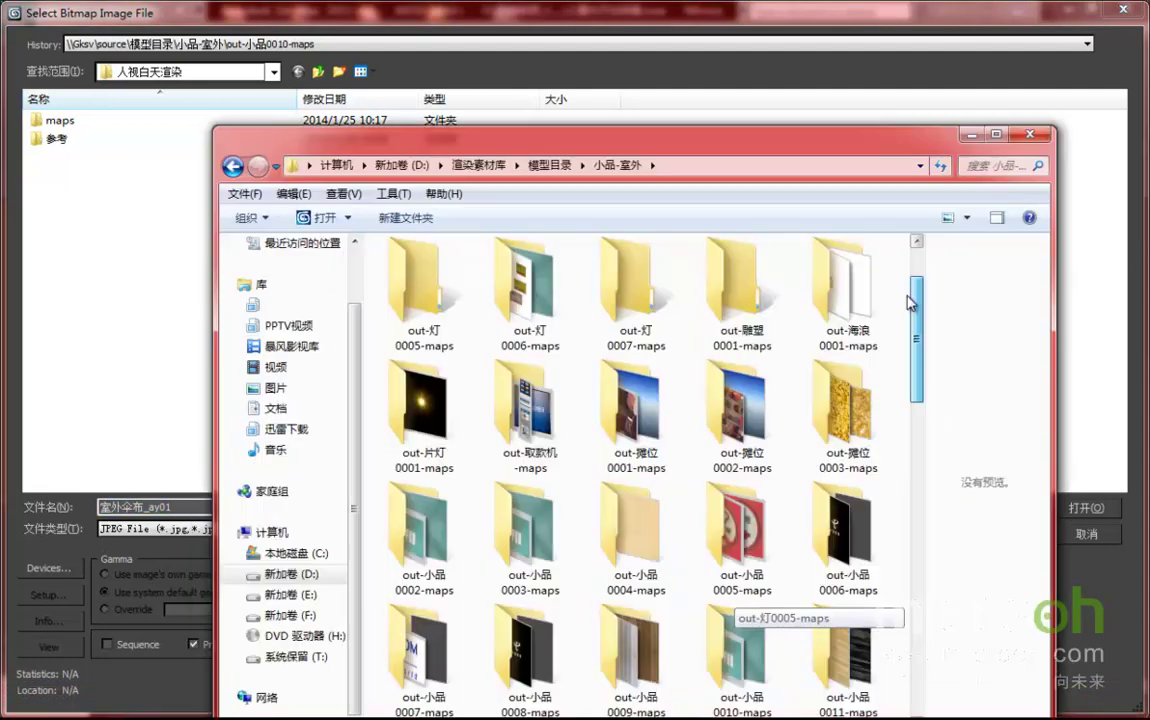
drag(907, 294, 922, 498)
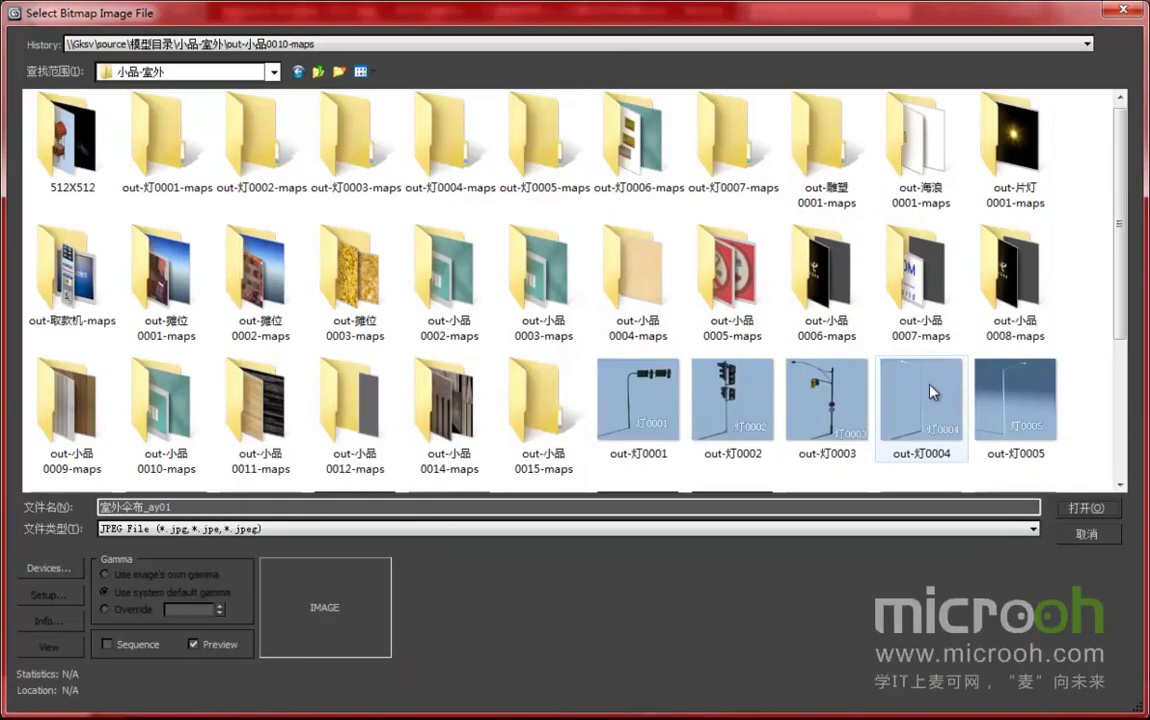
- Relink the umbrella cloth's diffuse bitmap to 室外伞布_ay01.jpg from the out-小品0010-maps folder inside 小品-室外
scroll(1133, 338, down, 3)
scroll(1133, 338, down, 2)
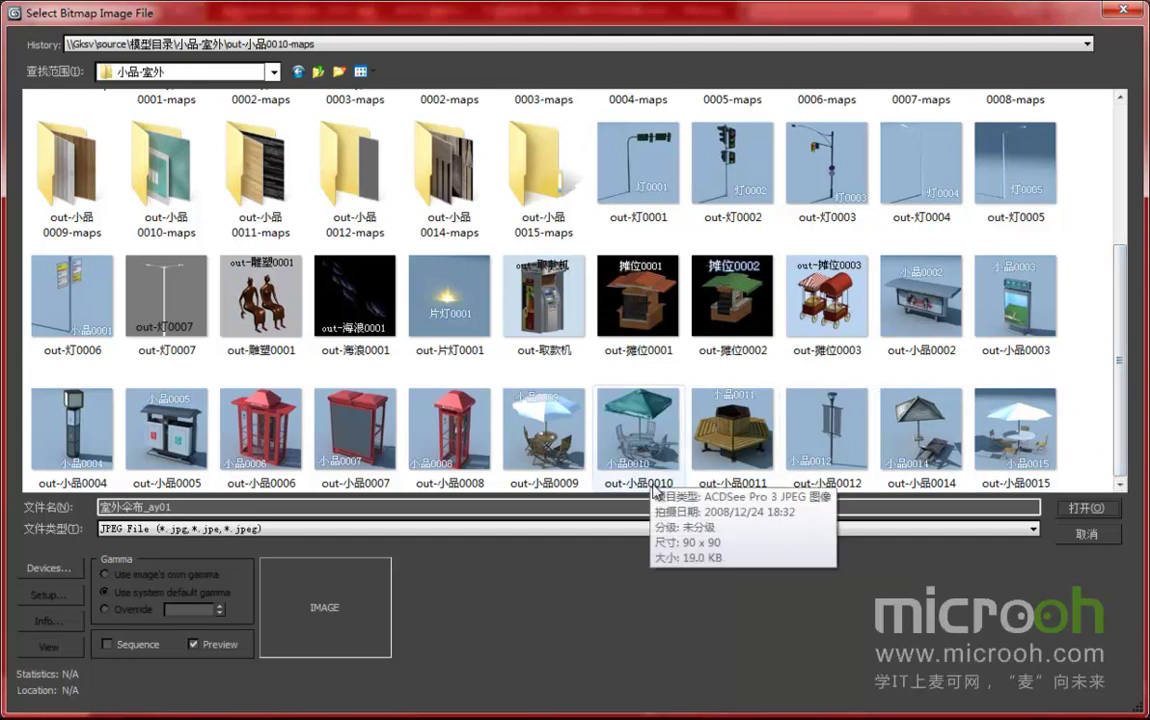
scroll(1020, 353, up, 5)
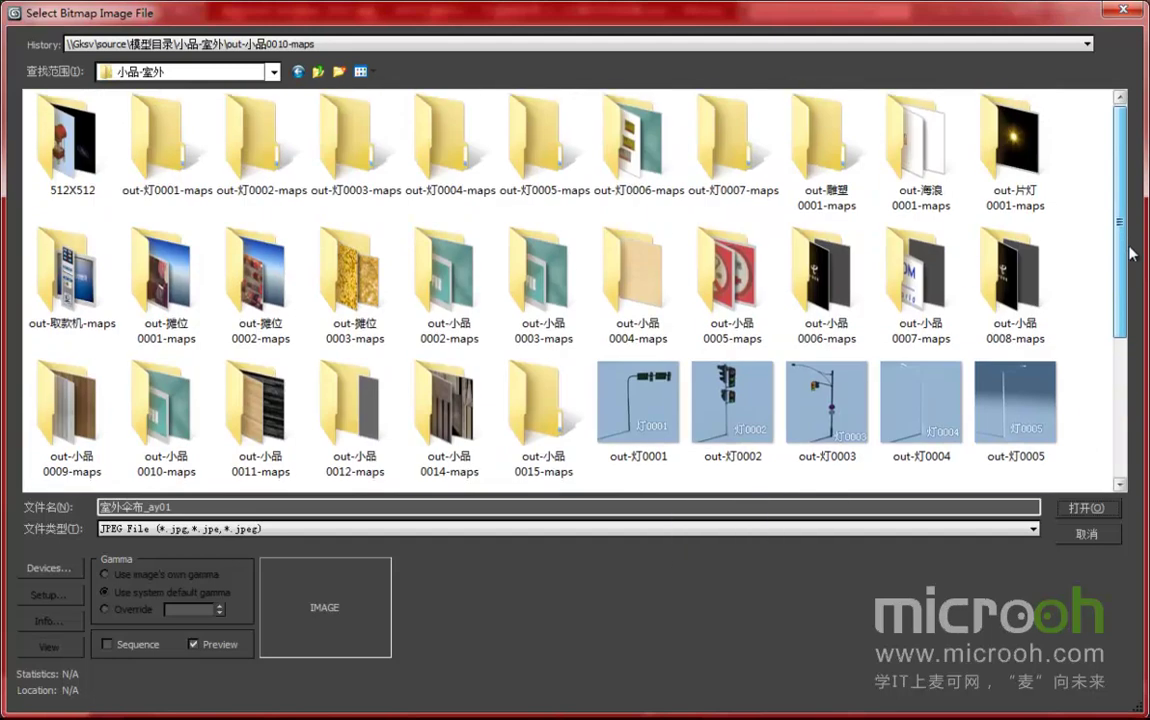
scroll(1130, 245, down, 1)
double_click(153, 363)
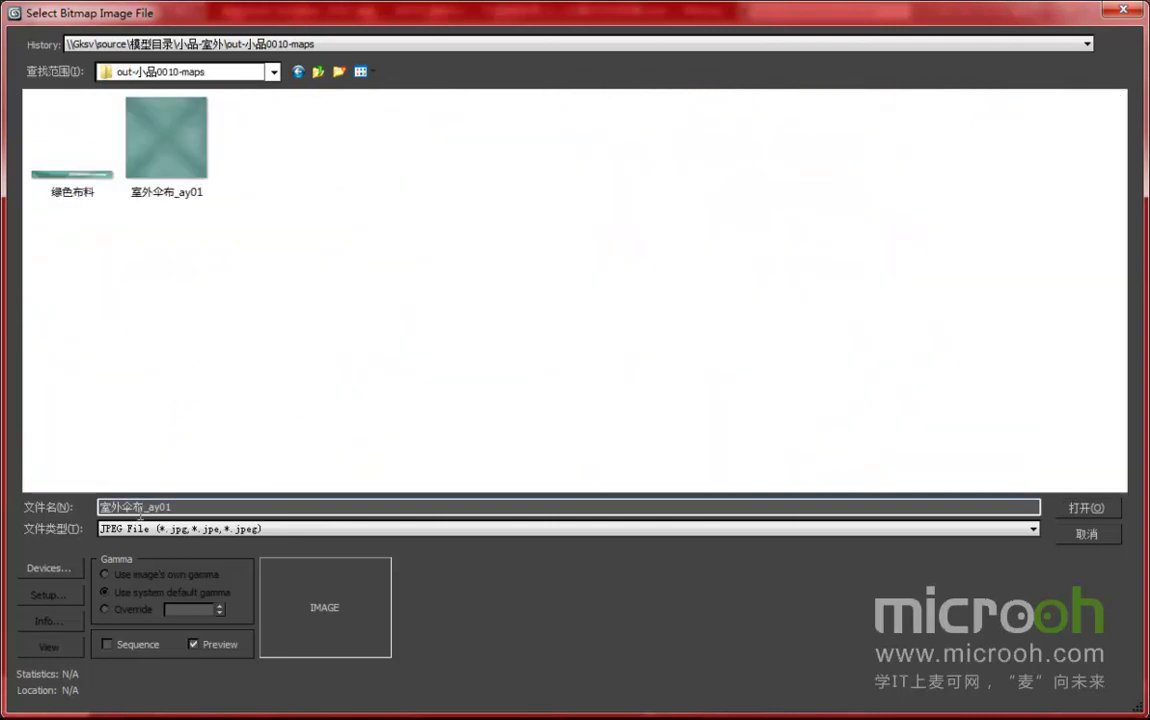
click(155, 135)
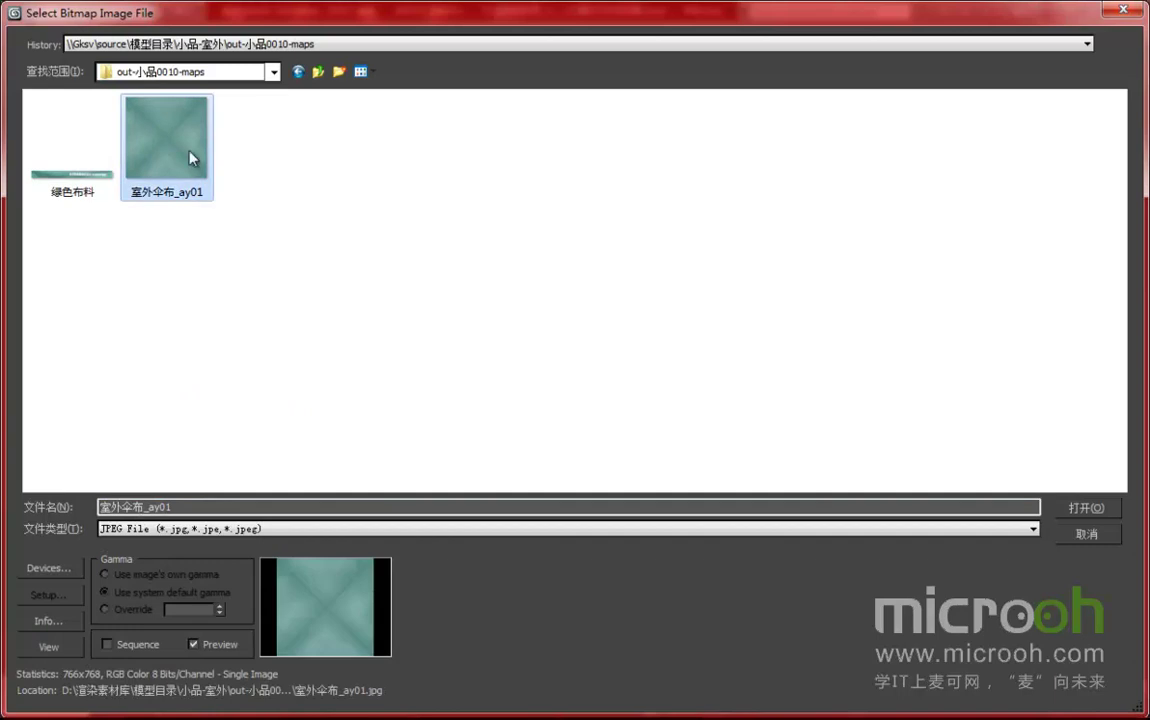
click(1088, 508)
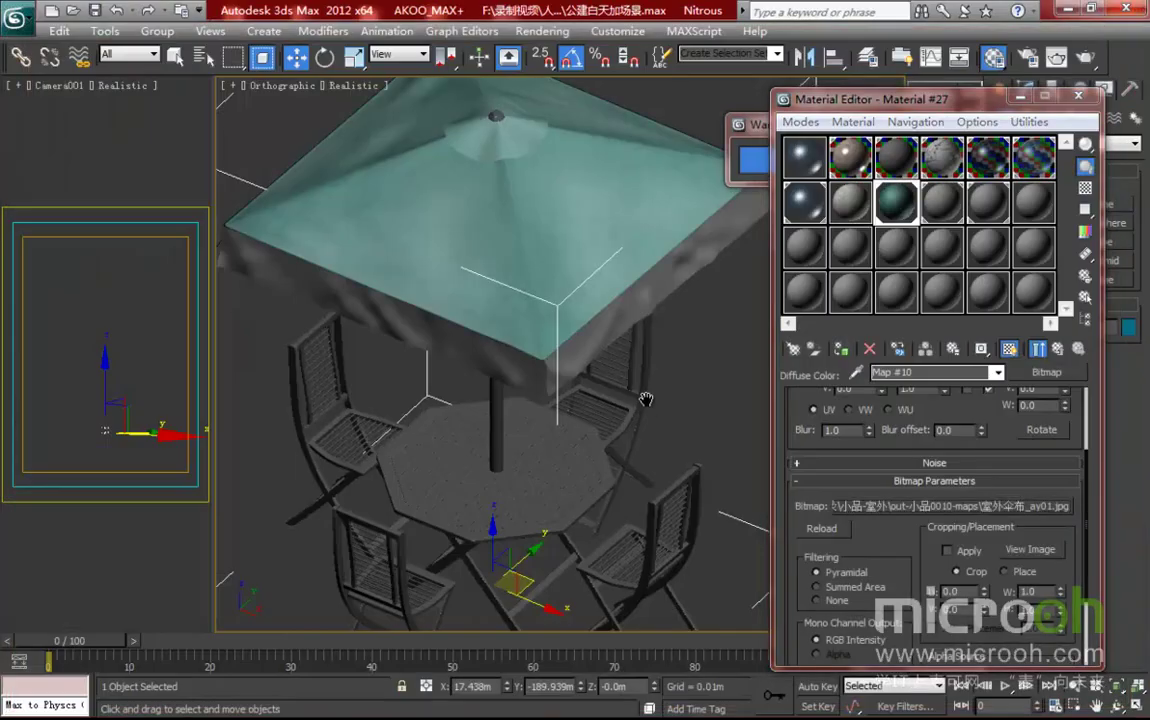
middle_drag(475, 254, 467, 241)
scroll(584, 314, down, 3)
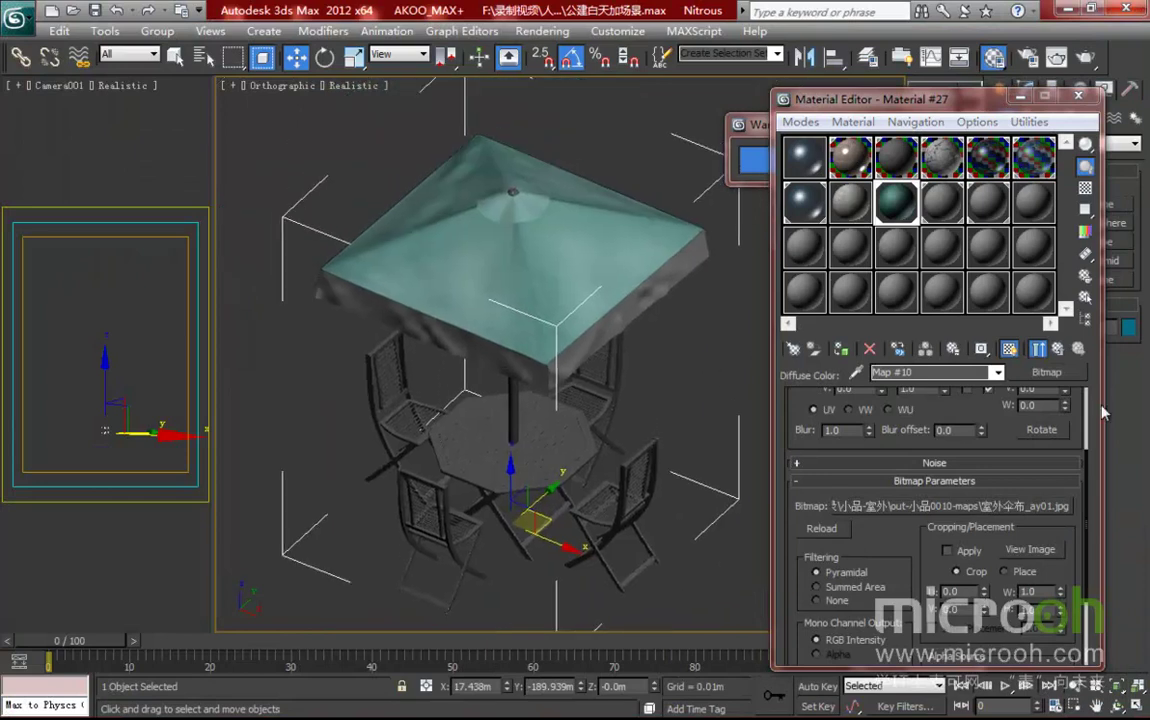
- Relink the diffuse bitmap of sub-material 3, 星巴克字幕布_01, to 绿色布料.jpg from the out-小品0010-maps folder
click(1057, 349)
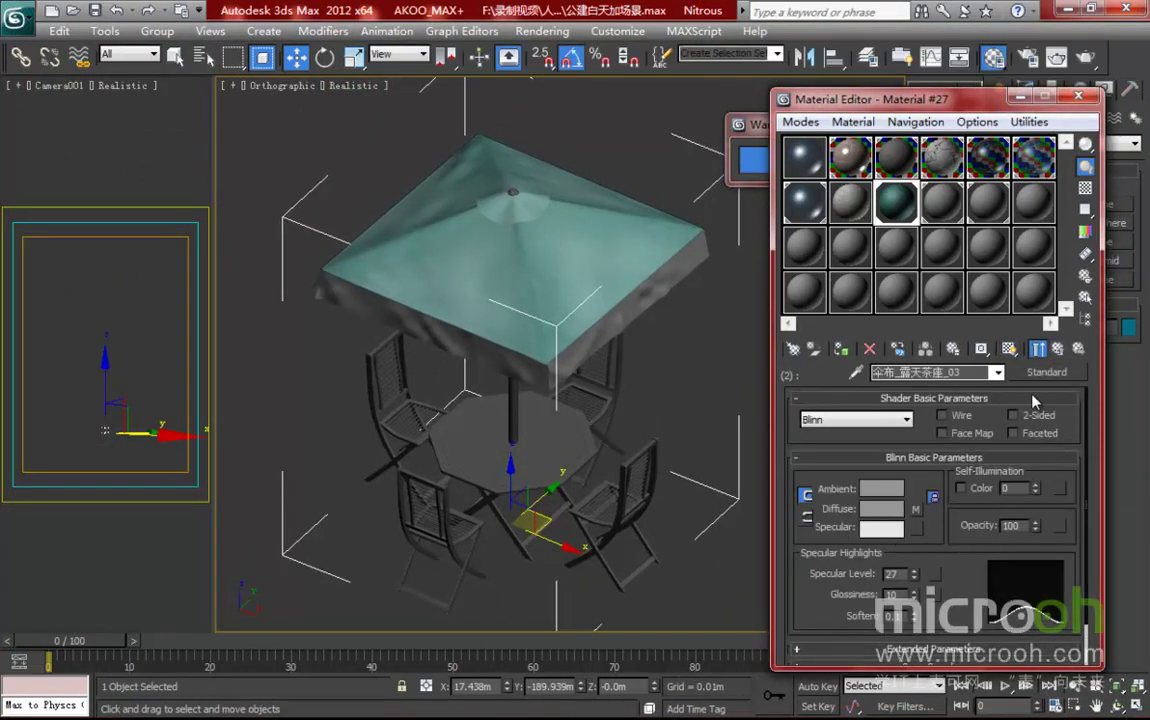
click(1057, 350)
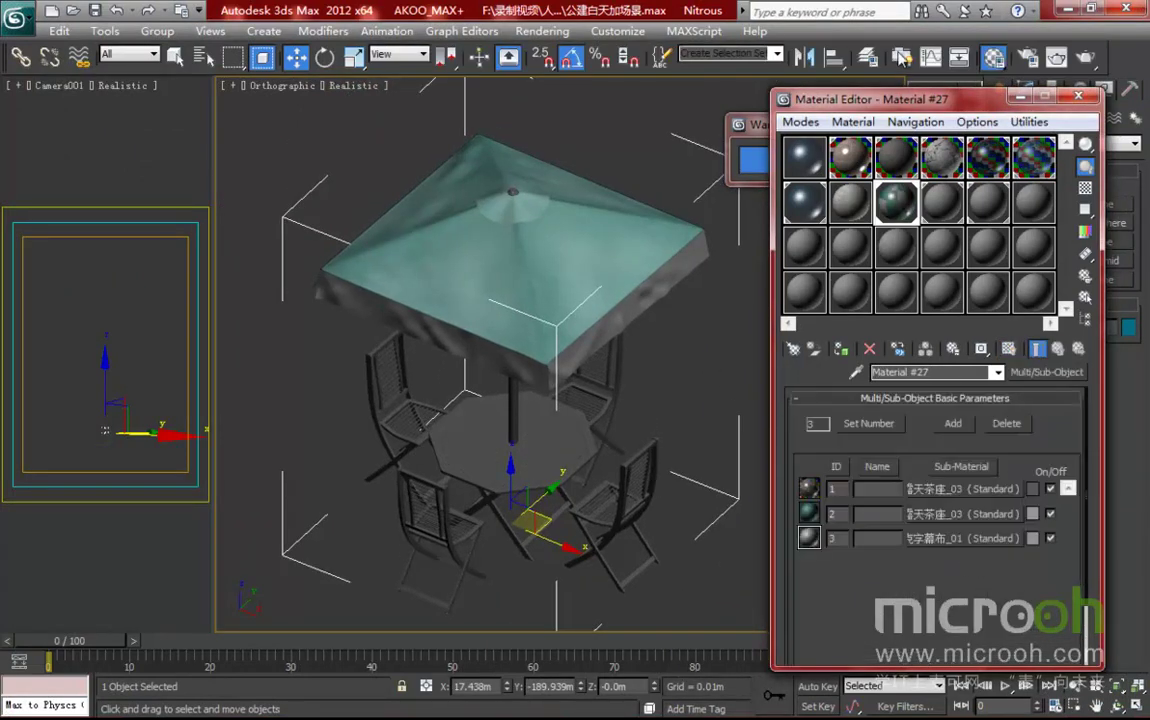
click(950, 541)
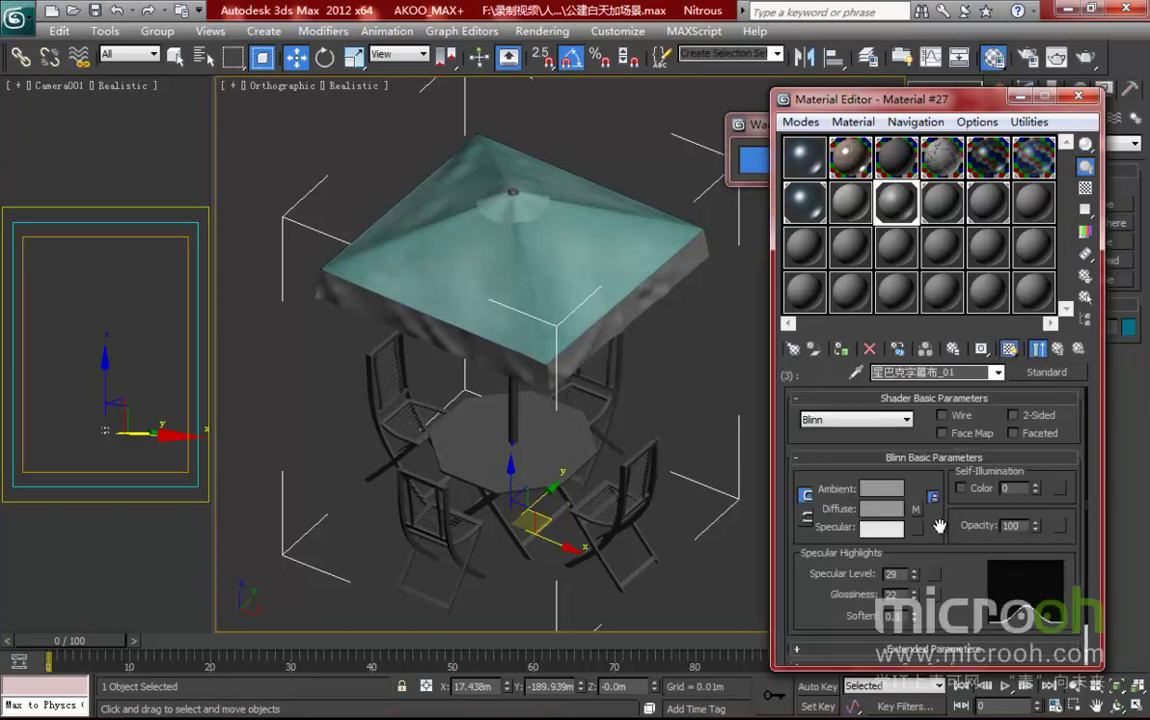
click(917, 509)
click(932, 622)
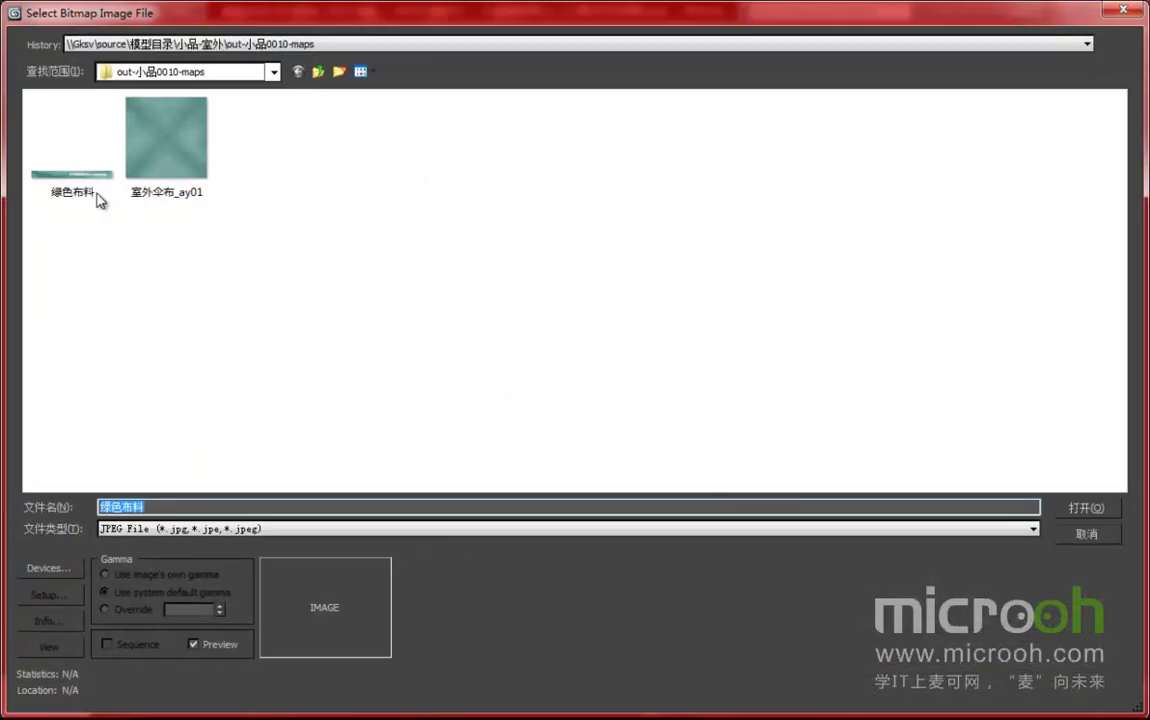
click(1095, 507)
middle_drag(548, 330, 577, 347)
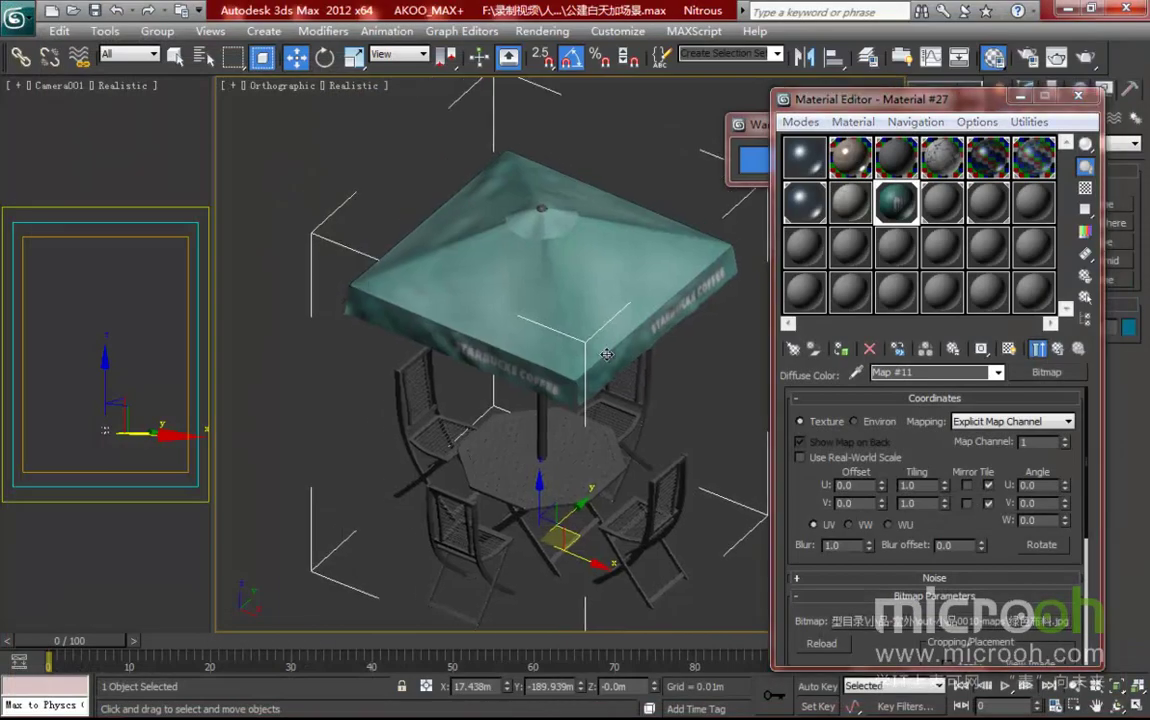
scroll(616, 356, down, 2)
alt+middle_drag(621, 392, 610, 357)
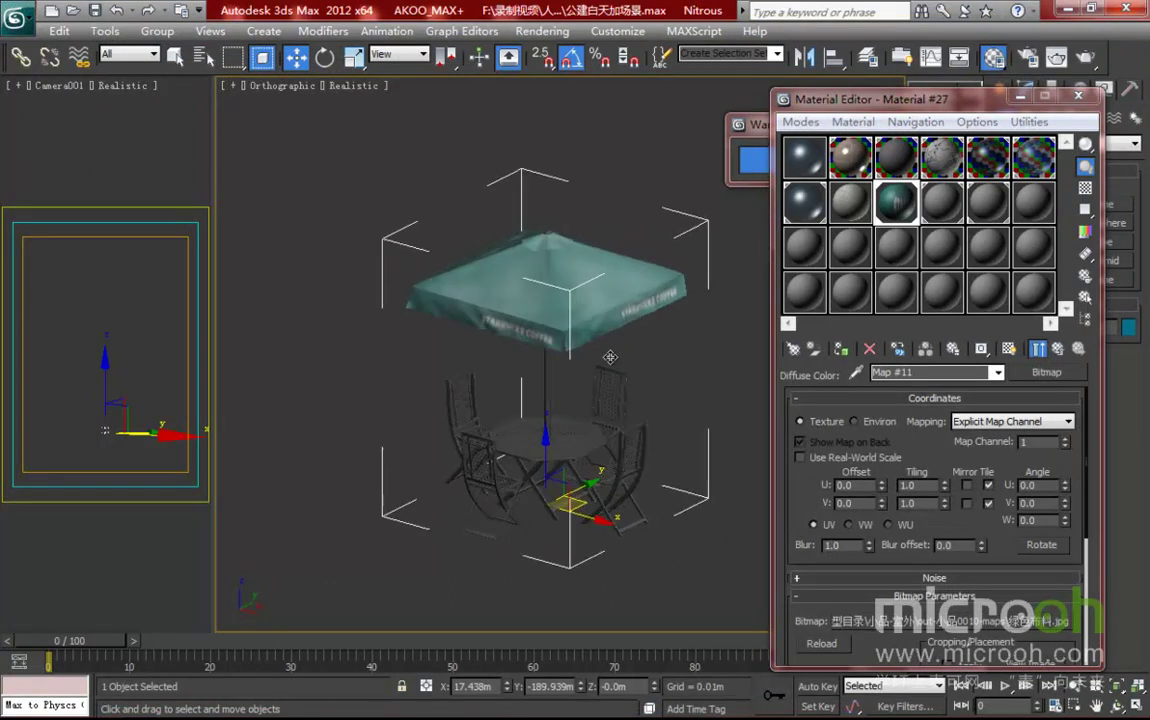
scroll(551, 442, up, 5)
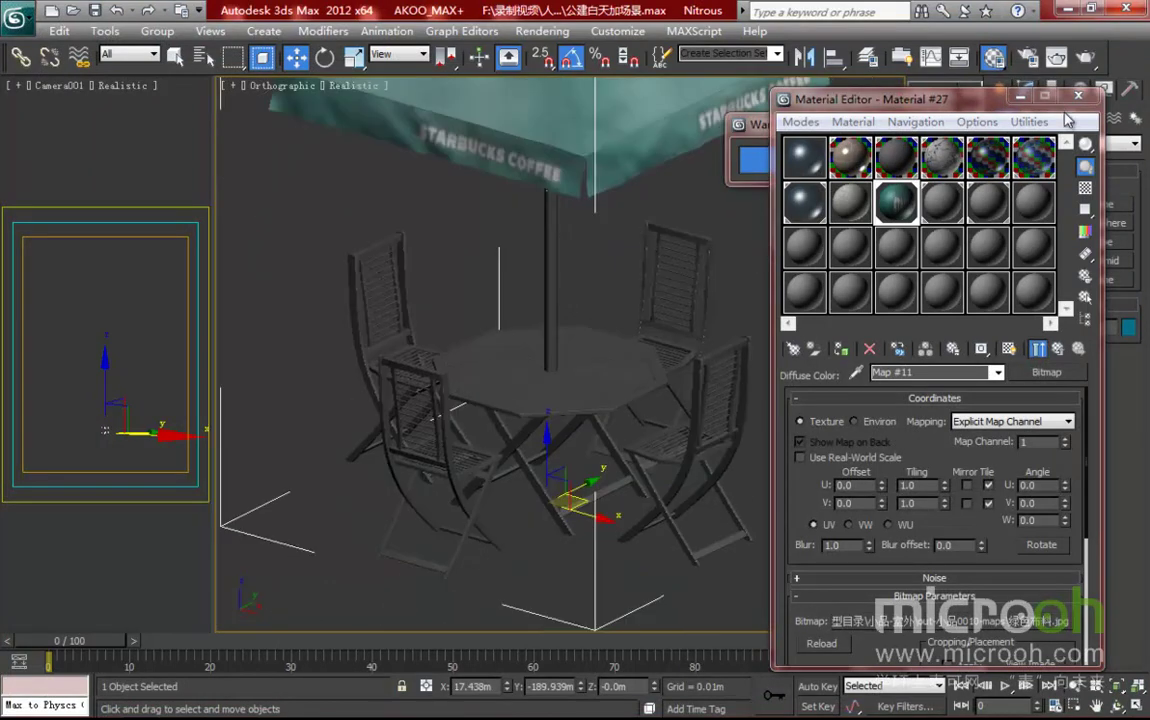
- Examine the colour and specular settings of the table's sub-material 1, 黑色金属_露天茶座_03, and return to the parent material
click(1055, 349)
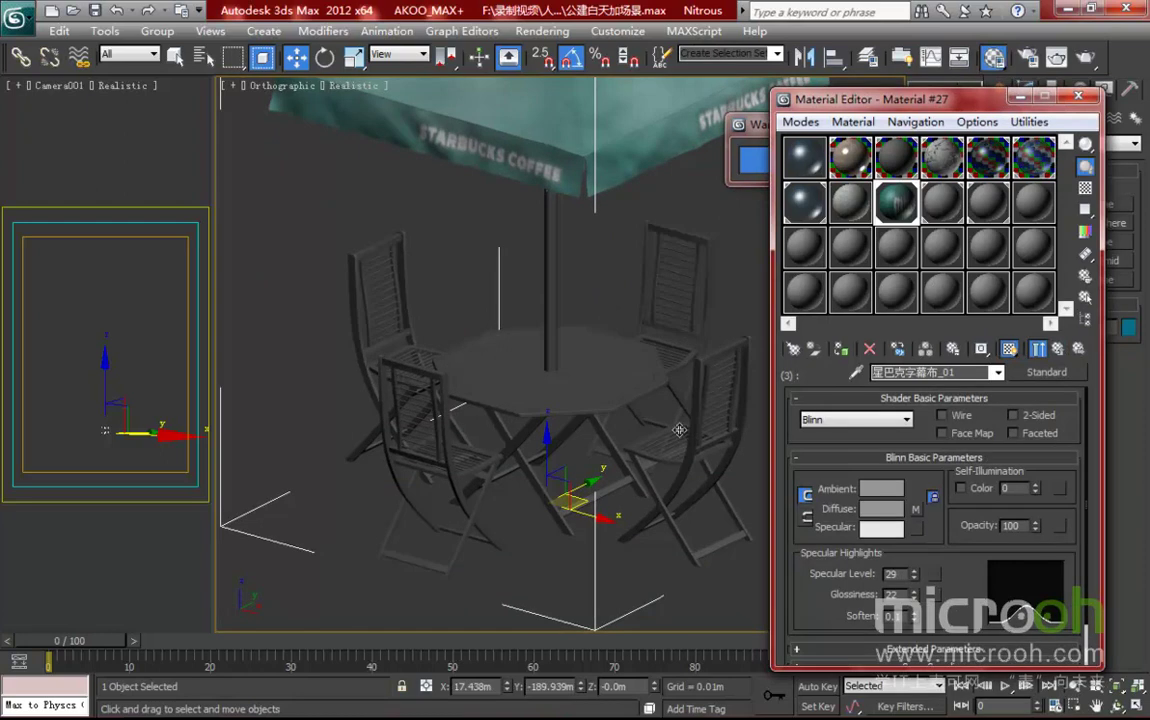
click(1040, 350)
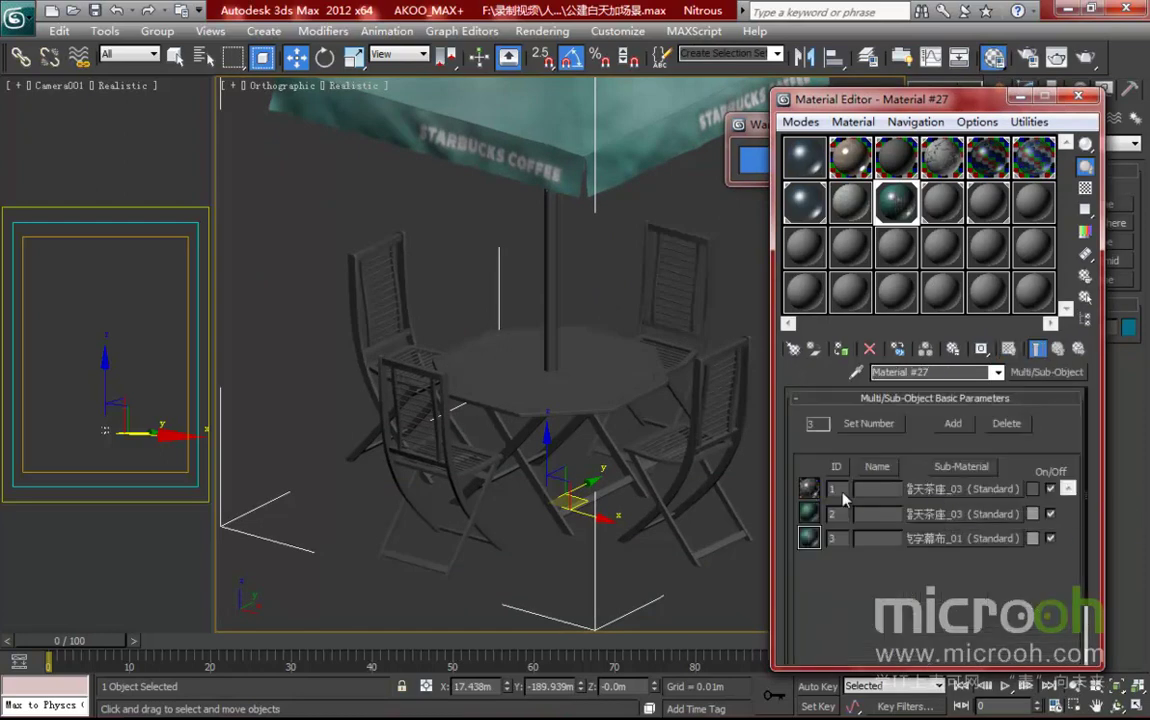
click(935, 488)
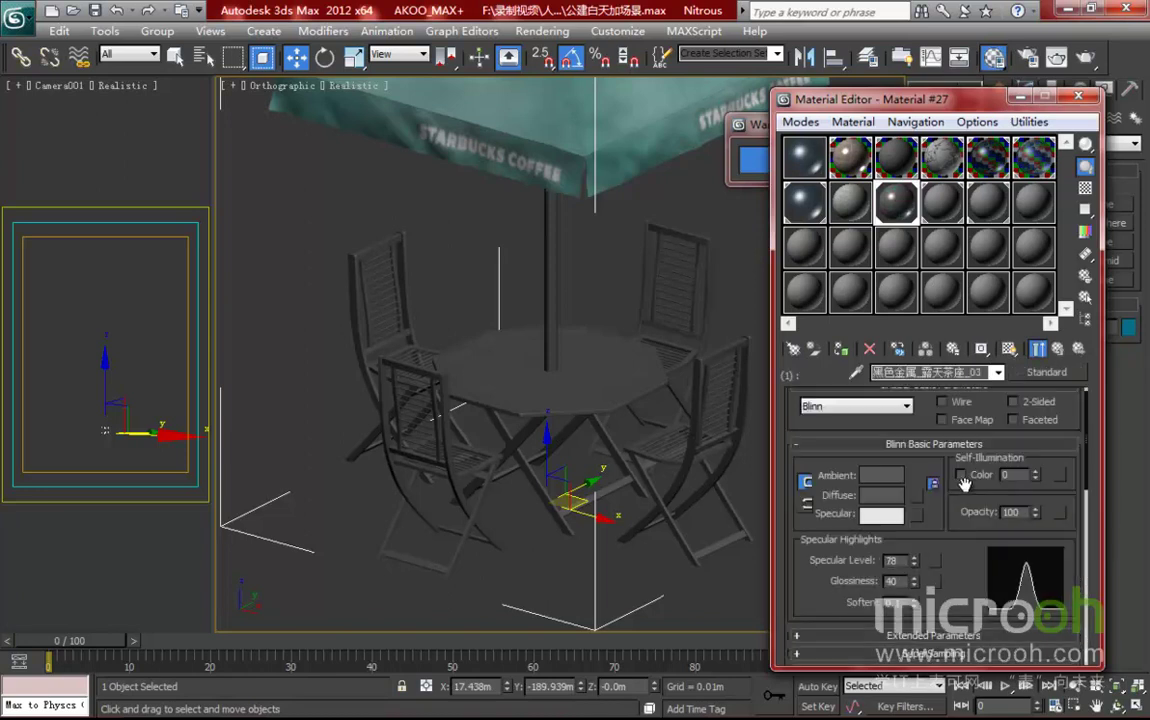
scroll(930, 478, down, 2)
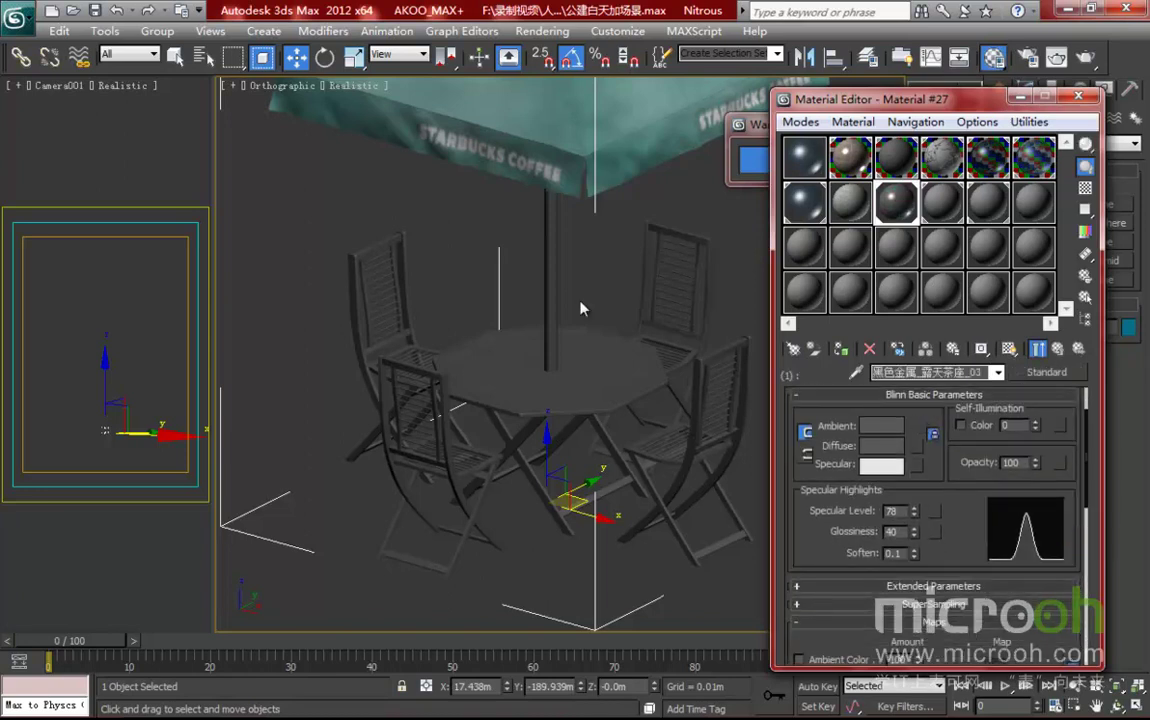
middle_drag(684, 401, 672, 455)
click(1056, 349)
- Close the material editor and exit isolation mode to restore the full scene around the umbrella table
drag(1024, 106, 941, 141)
click(995, 131)
key(z)
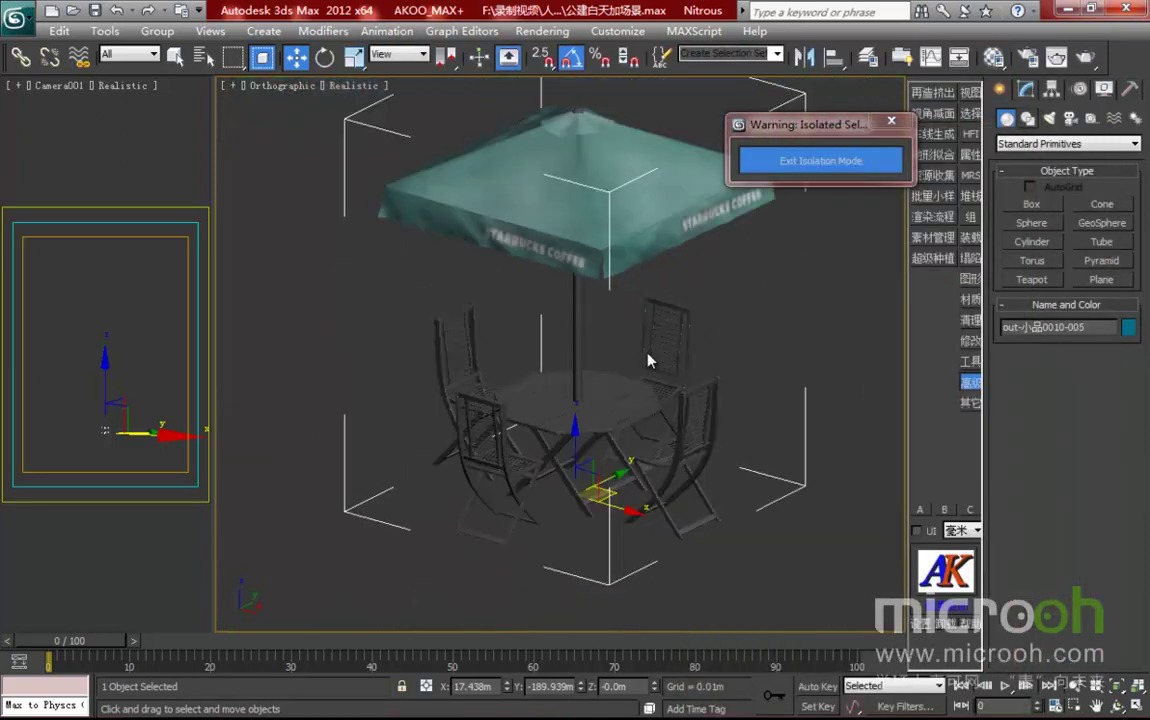
click(789, 161)
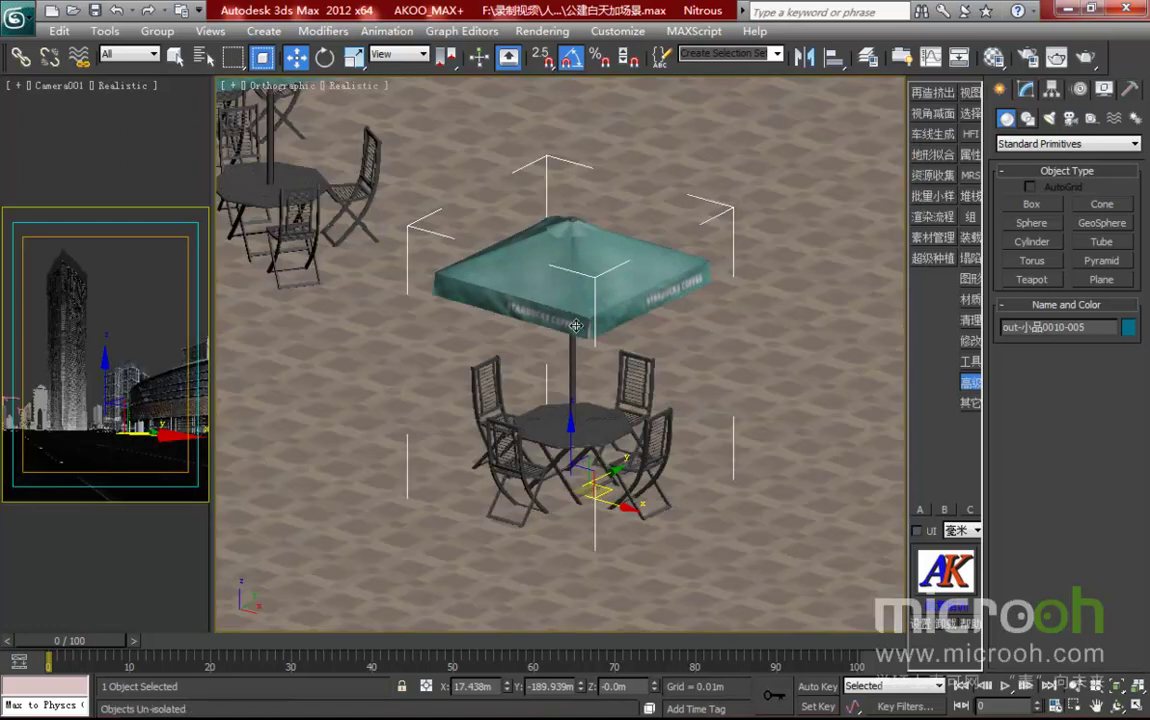
- Examine the umbrella tables around the round building and the open plaza and pools, first at an angle and from above
scroll(667, 428, down, 8)
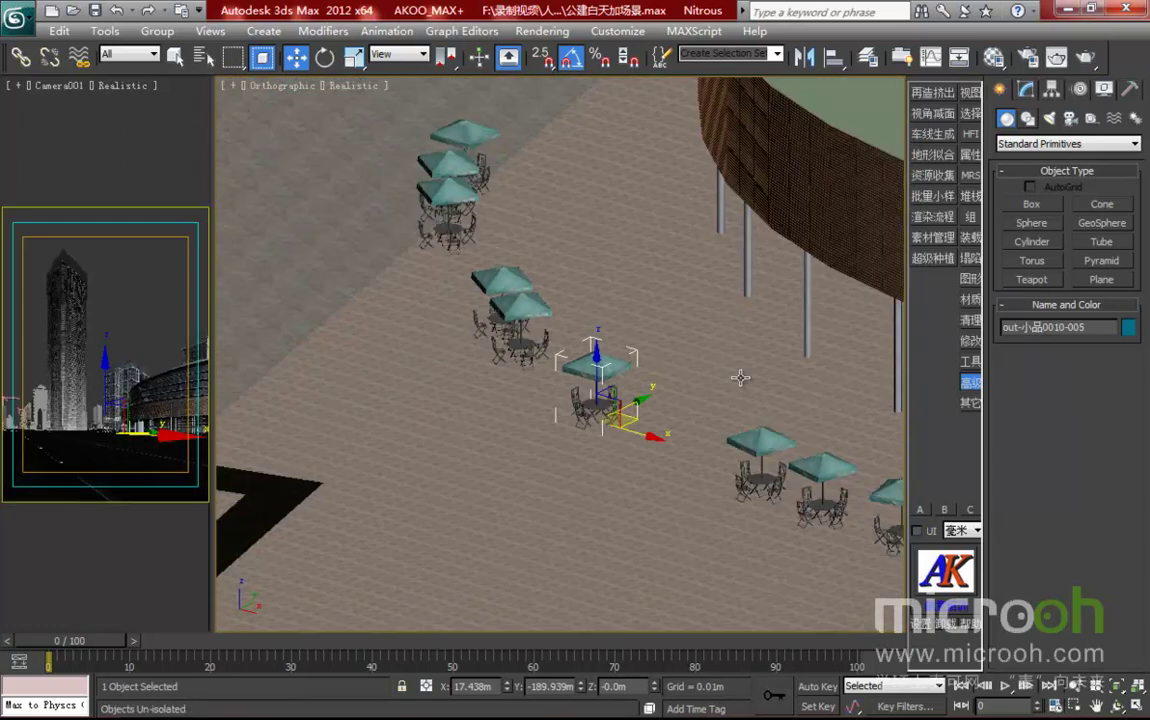
middle_drag(713, 420, 500, 328)
scroll(667, 410, down, 2)
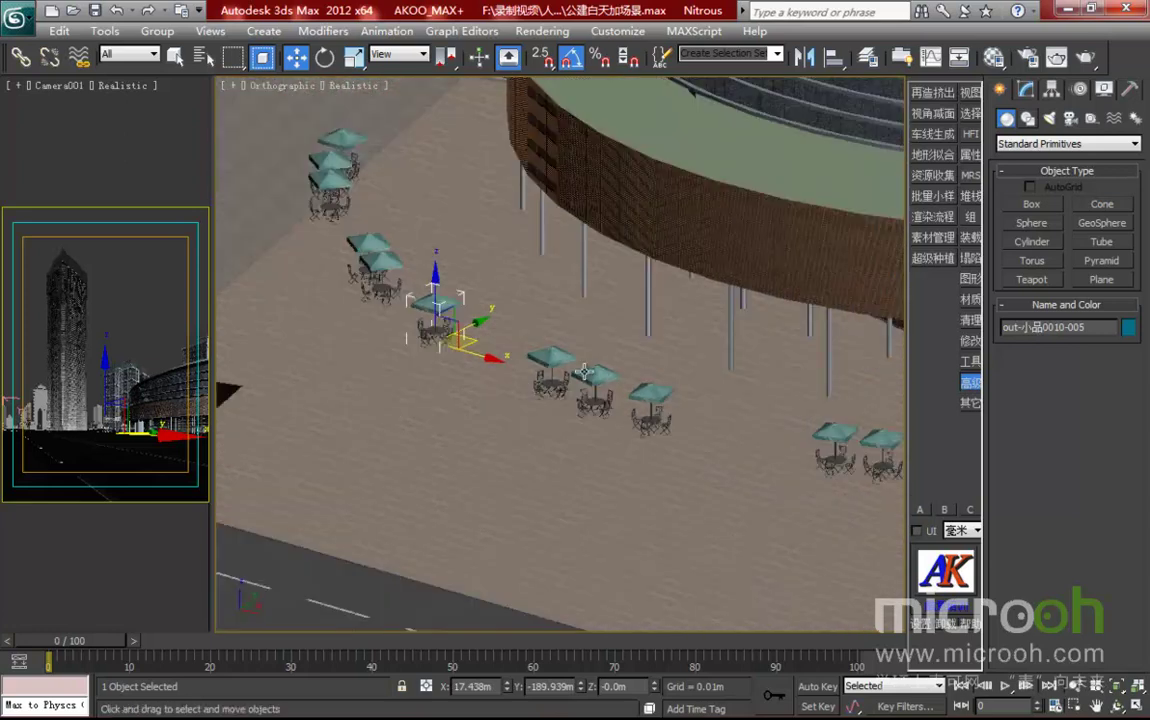
middle_drag(398, 371, 708, 498)
middle_drag(530, 195, 585, 428)
middle_drag(703, 274, 539, 398)
scroll(549, 382, up, 2)
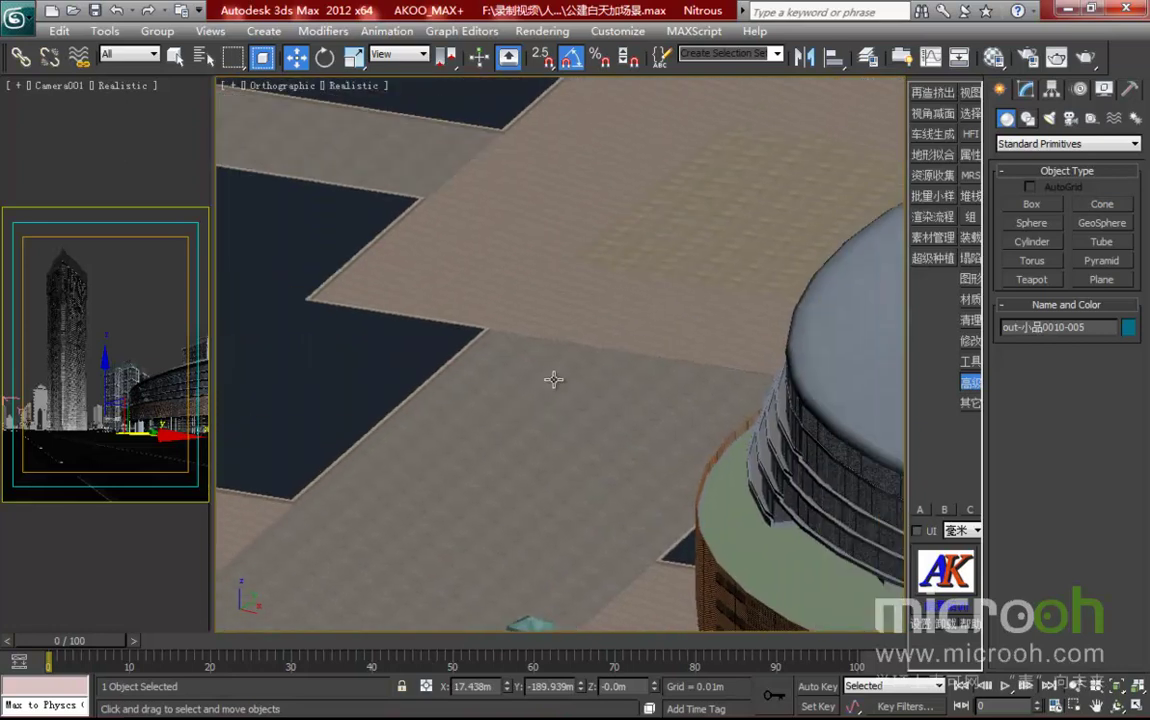
scroll(536, 244, down, 2)
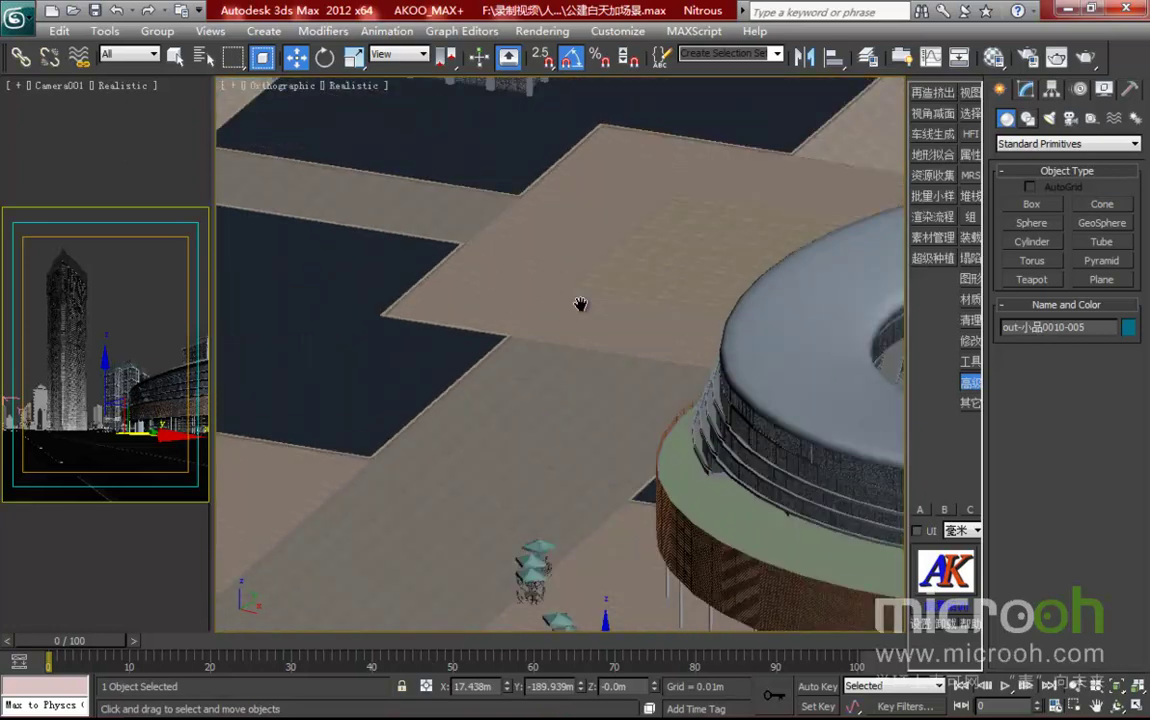
middle_drag(559, 294, 580, 306)
key(t)
key(z)
scroll(632, 351, down, 10)
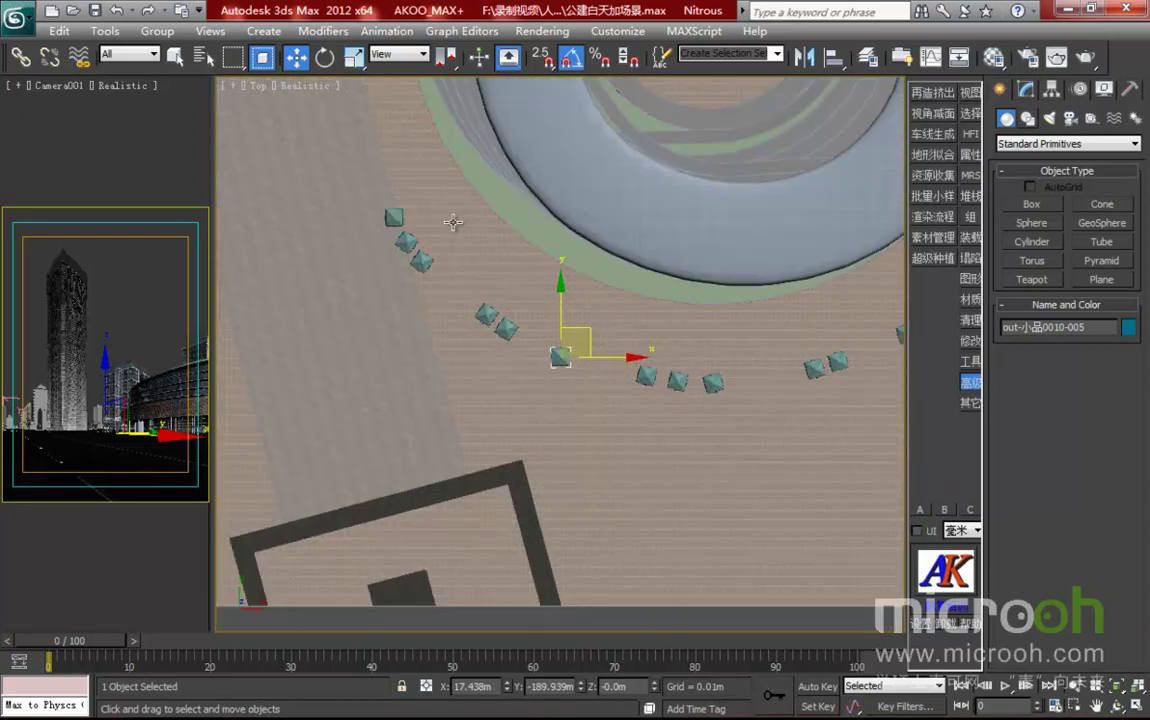
scroll(453, 222, down, 2)
middle_drag(454, 223, 688, 395)
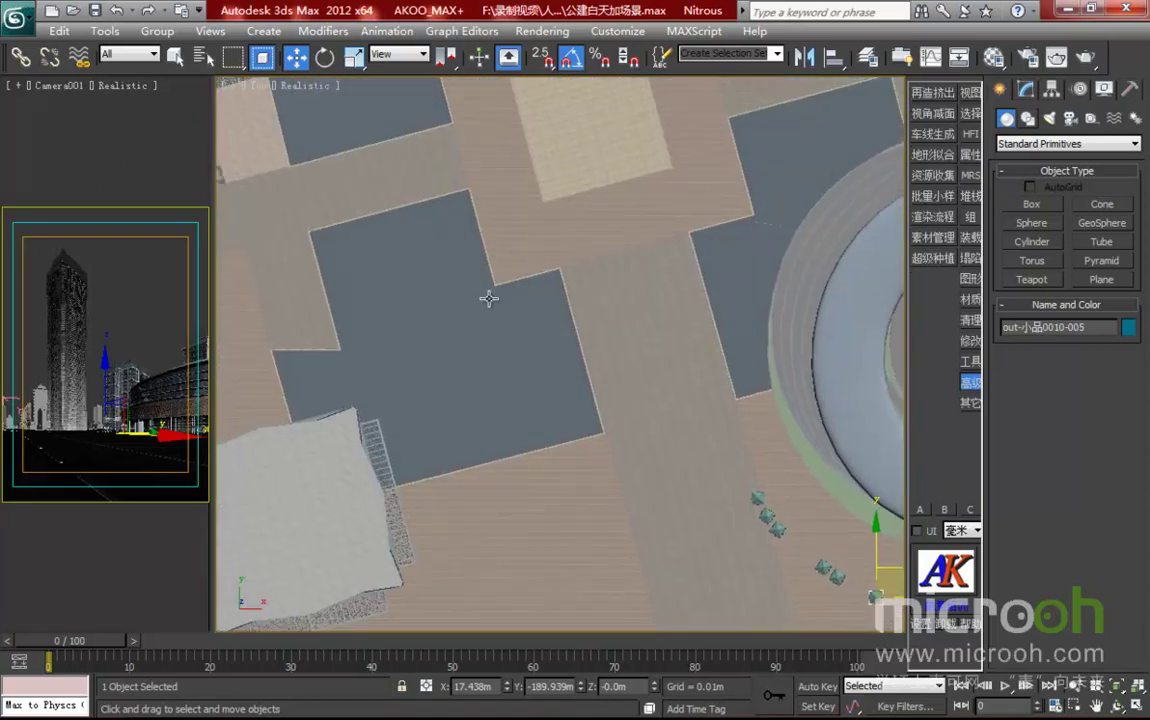
middle_drag(467, 276, 572, 365)
middle_drag(655, 392, 608, 332)
- Merge the out-小品0009 umbrella table model from the 小品-室外 folder and place it among the plaza pools in wireframe top view
key(F3)
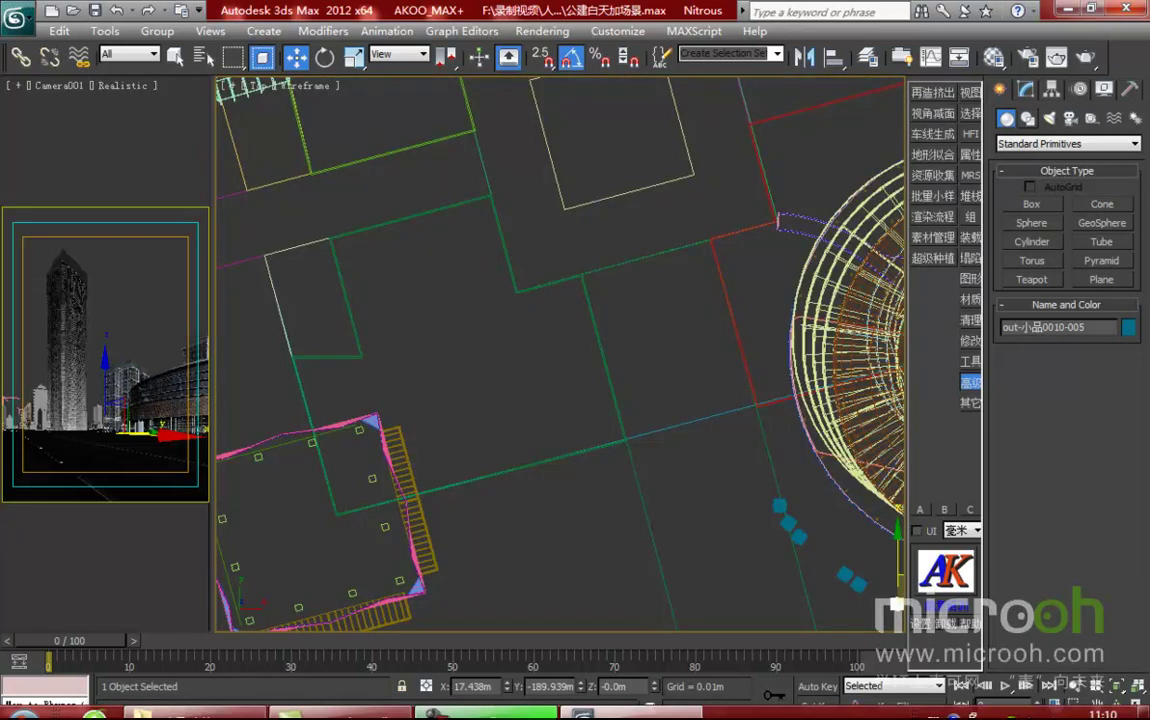
click(216, 714)
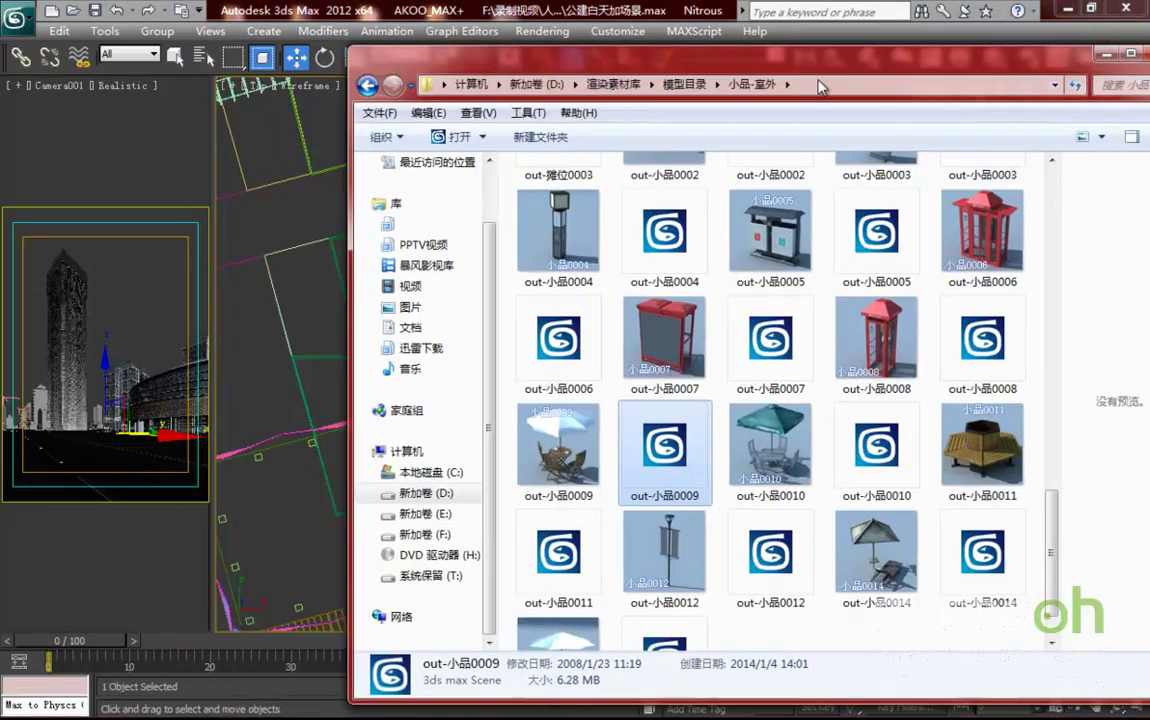
drag(819, 78, 1097, 115)
drag(952, 485, 543, 378)
click(570, 399)
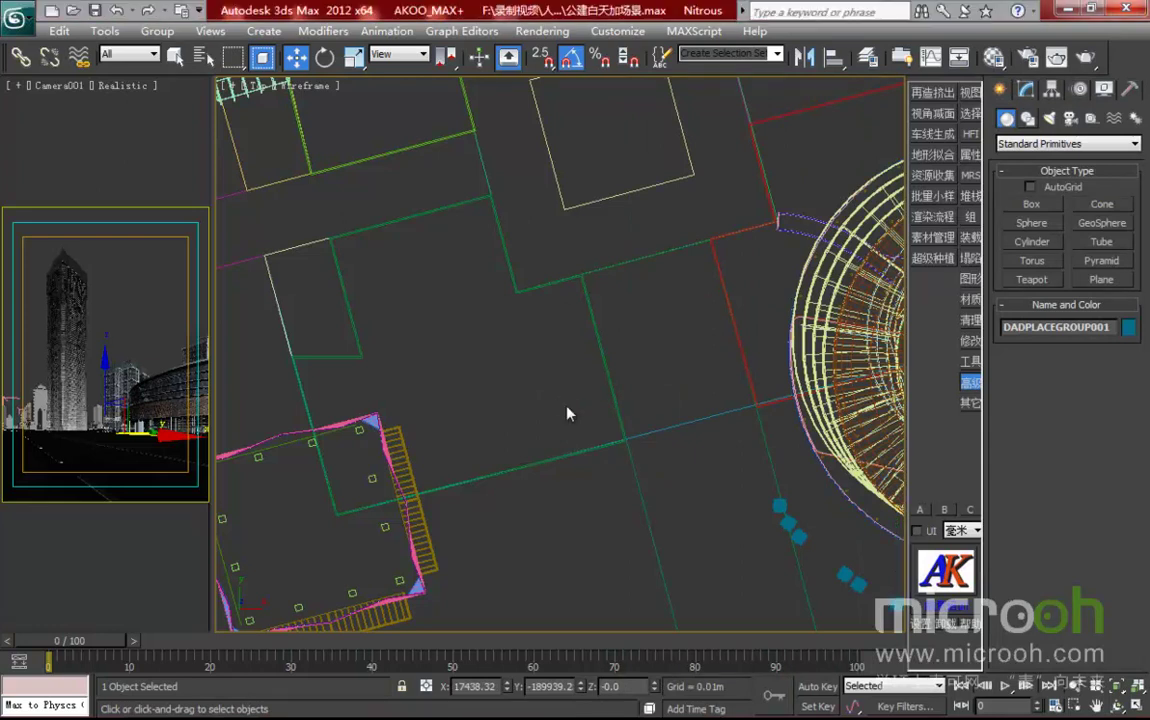
click(589, 371)
middle_drag(595, 356, 639, 383)
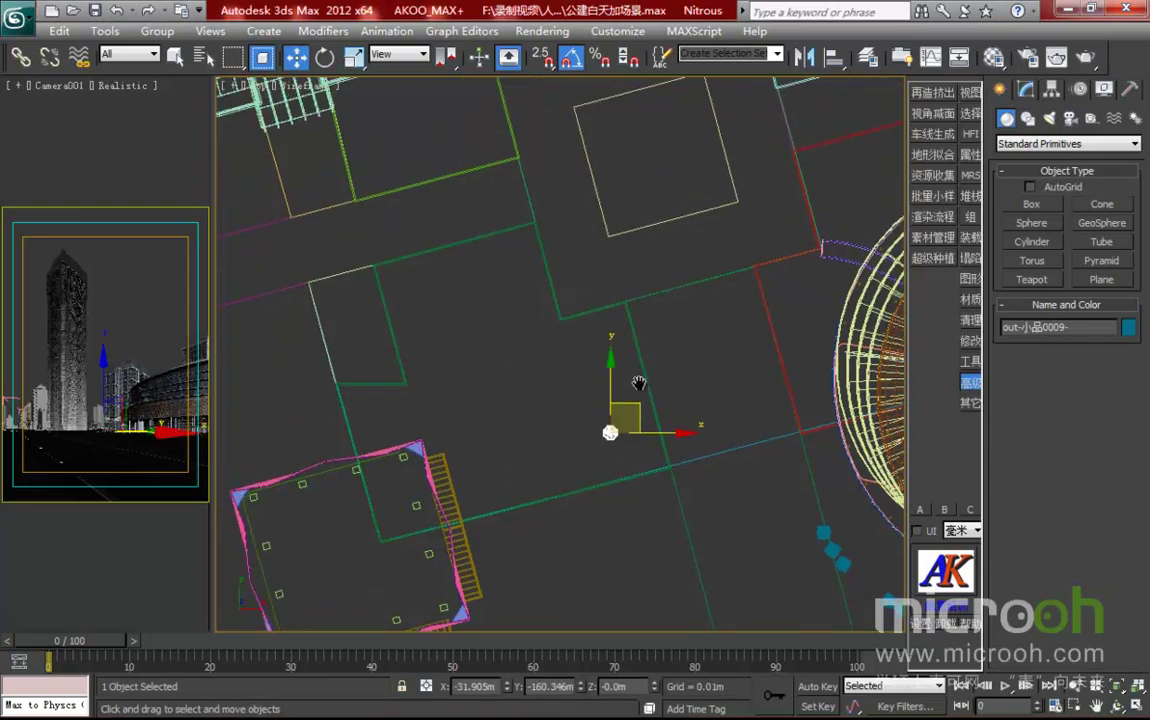
- Move the white umbrella table to the upper edge of the walkway, below the cross-shaped buildings
drag(636, 401, 573, 154)
middle_drag(593, 239, 615, 357)
mouse_move(600, 337)
mouse_down()
mouse_move(579, 324)
mouse_move(467, 372)
mouse_up()
key(F3)
middle_drag(475, 403, 454, 403)
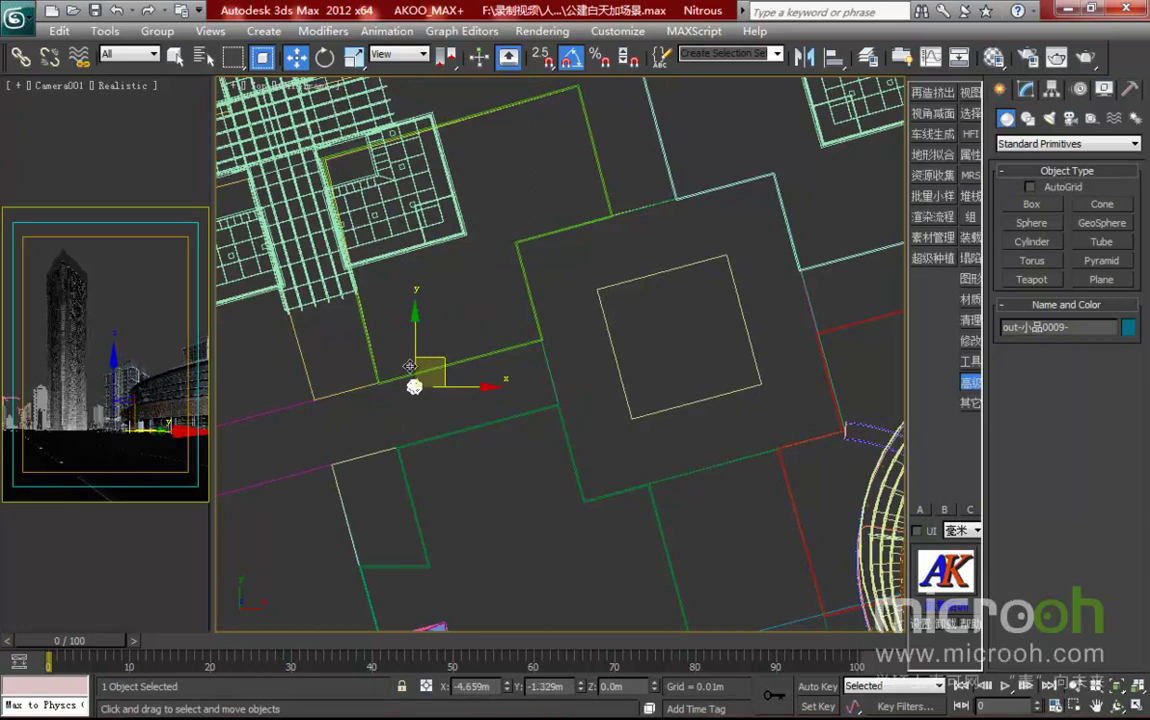
drag(427, 362, 292, 392)
middle_drag(439, 408, 724, 358)
- Clone the white umbrella table twice to form a closely spaced row of three along the walkway's edge
mouse_move(590, 332)
mouse_down()
mouse_move(514, 350)
mouse_move(559, 340)
mouse_up()
click(575, 441)
click(572, 443)
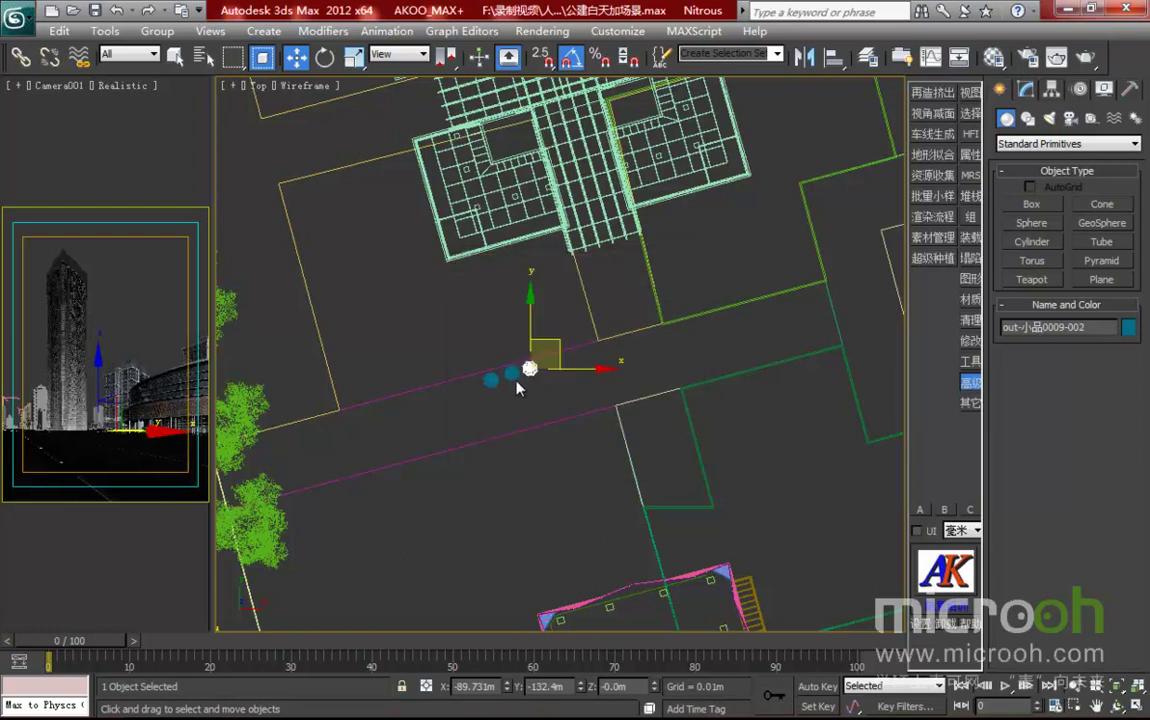
- Clone the row of three white tables twice as instances, spacing the groups along the walkway towards the central square
mouse_move(538, 347)
mouse_down()
mouse_move(732, 322)
mouse_move(738, 305)
mouse_move(727, 300)
mouse_up()
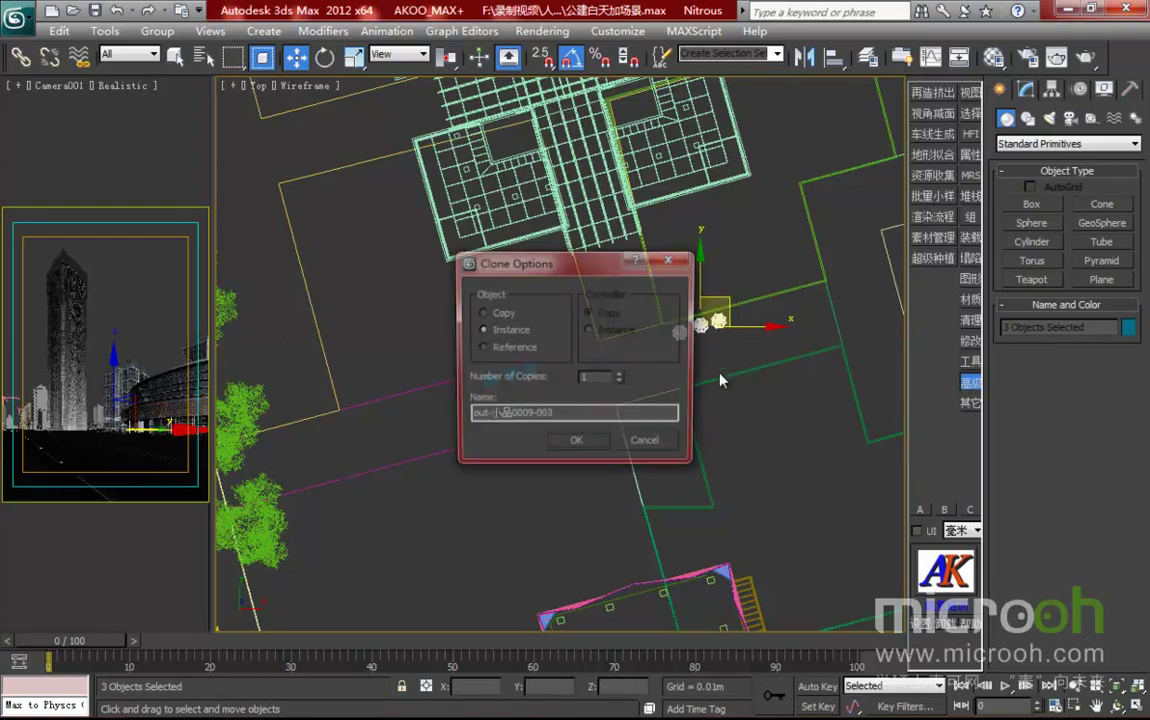
click(578, 442)
middle_drag(749, 371, 572, 381)
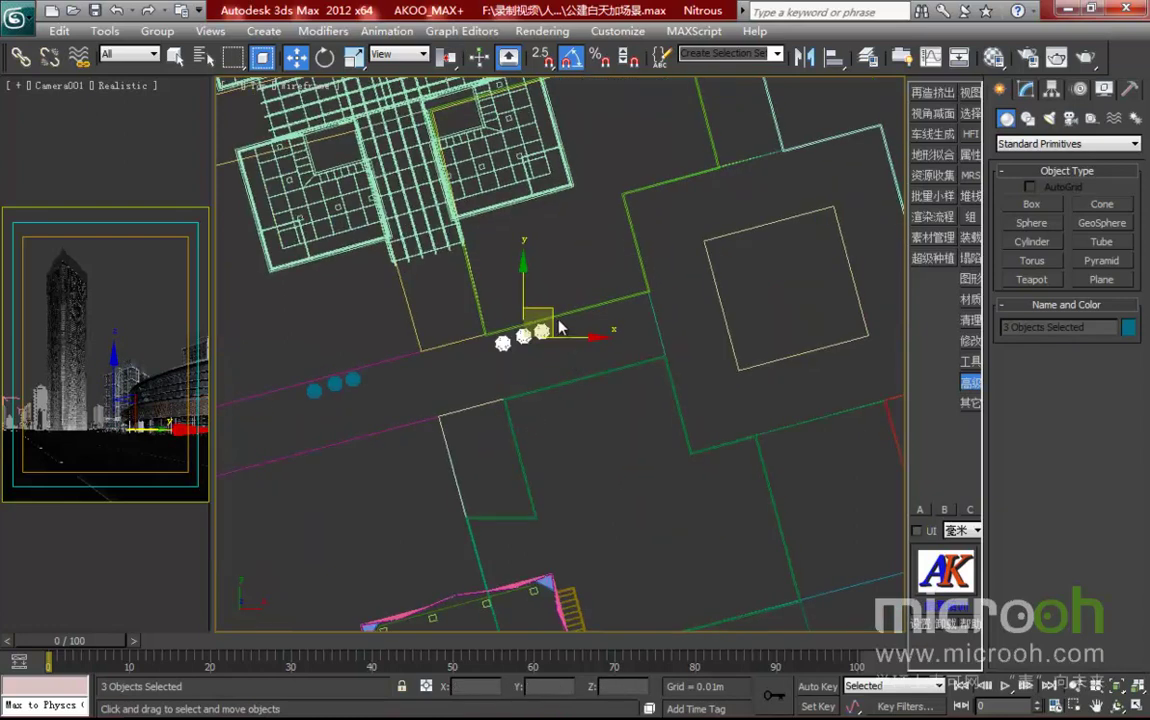
shift+drag(555, 306, 632, 287)
click(580, 445)
- Examine the placement of the white table groups in the shaded top view
mouse_move(660, 521)
middle_down()
mouse_move(630, 418)
mouse_move(586, 466)
middle_up()
scroll(630, 418, down, 3)
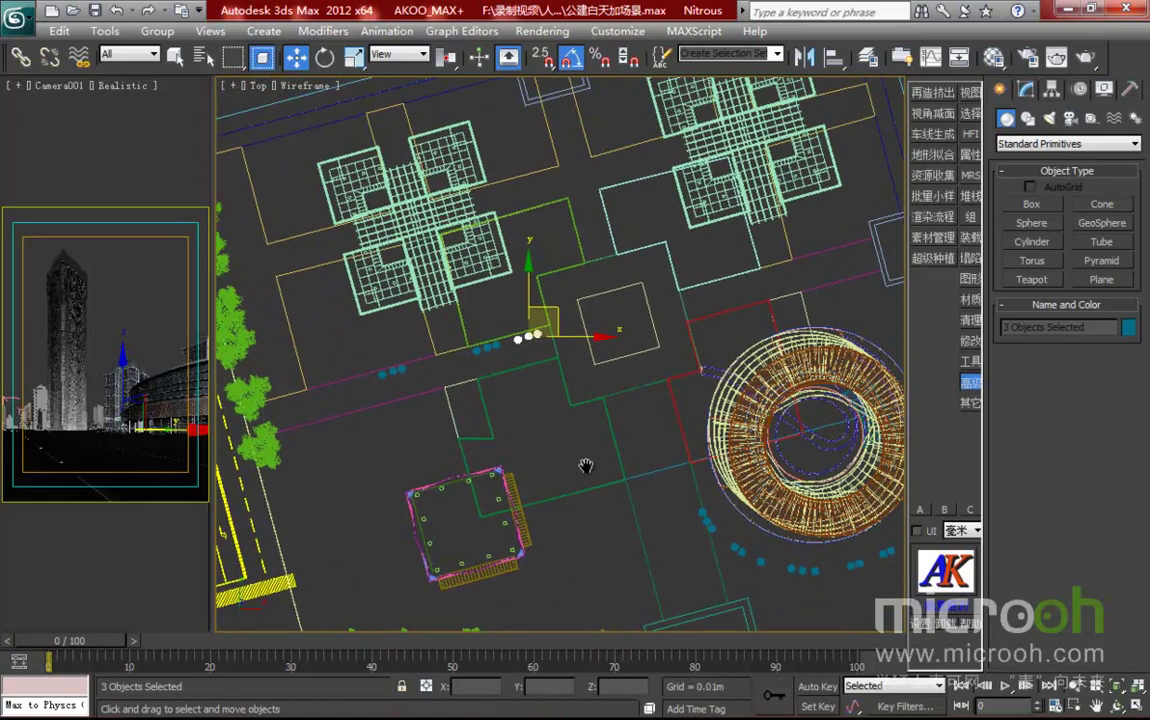
key(F3)
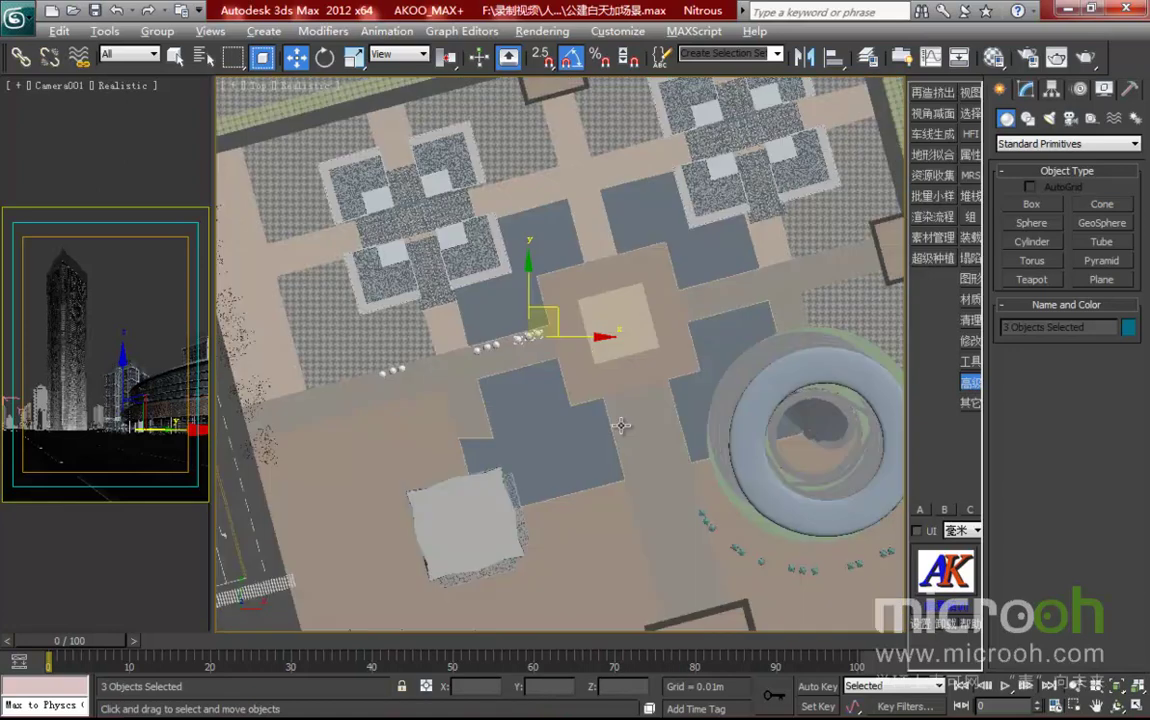
alt+middle_drag(621, 426, 606, 369)
alt+middle_drag(561, 352, 576, 368)
key(t)
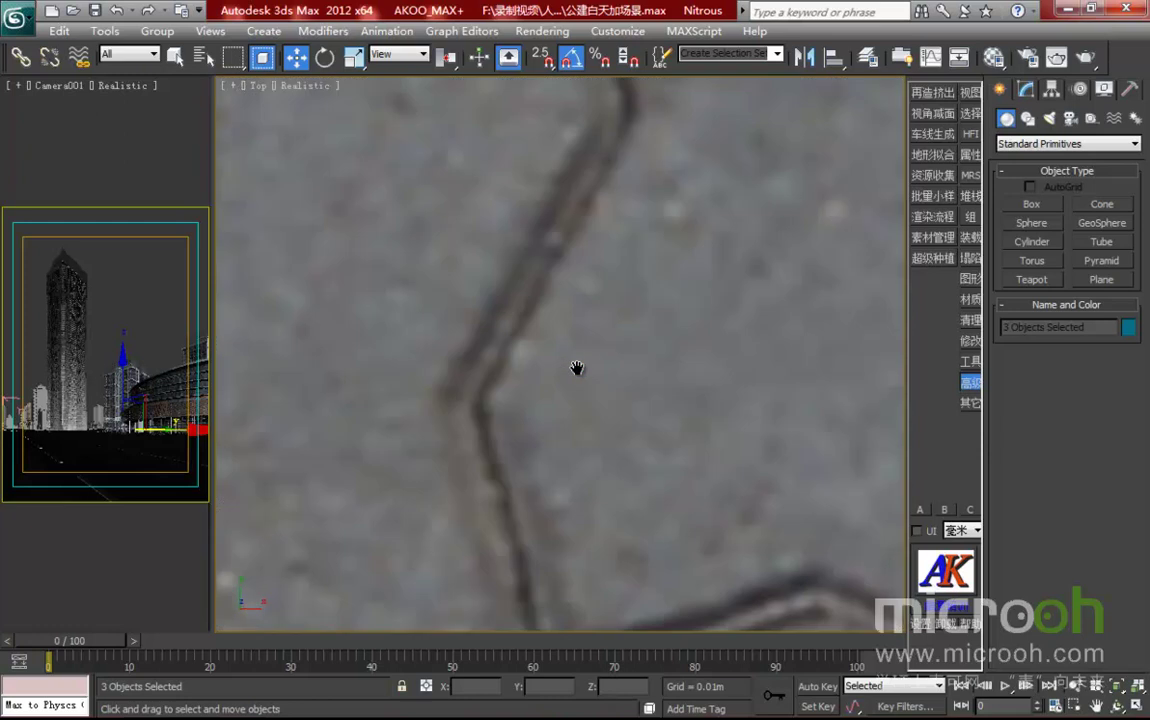
key(z)
scroll(689, 385, down, 4)
scroll(689, 385, down, 5)
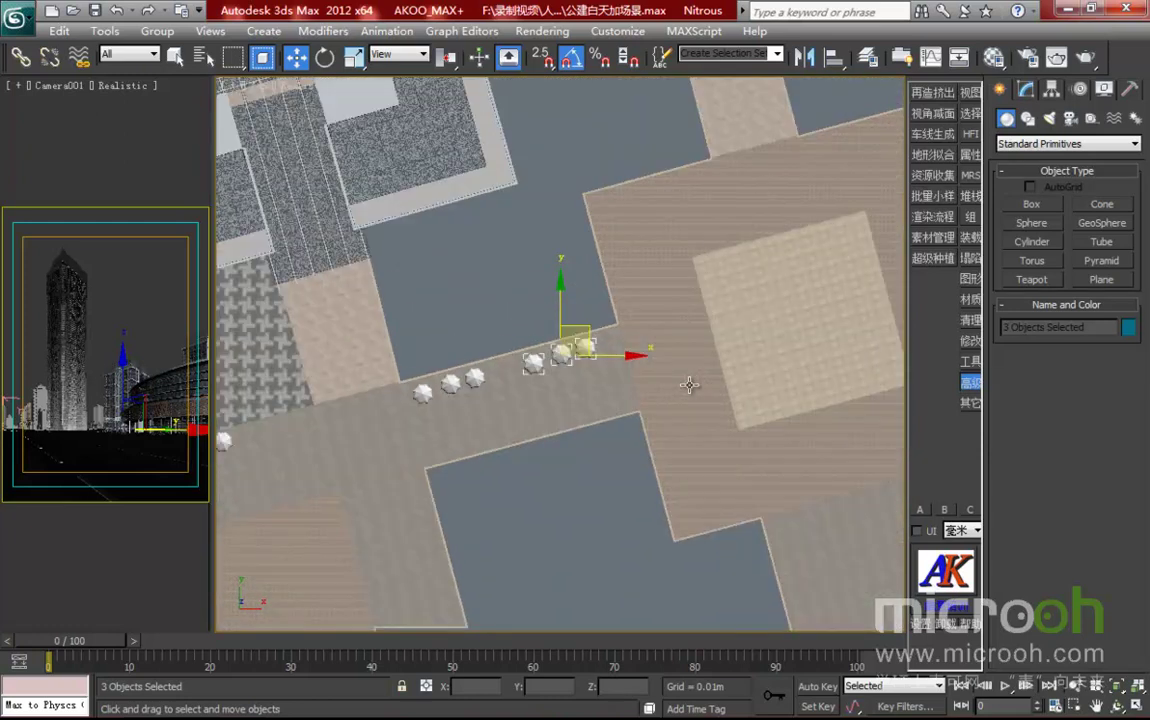
- Clone the three-table group twice along the walkway on the far side of the central square, above the round building
key(F3)
middle_drag(619, 405, 461, 422)
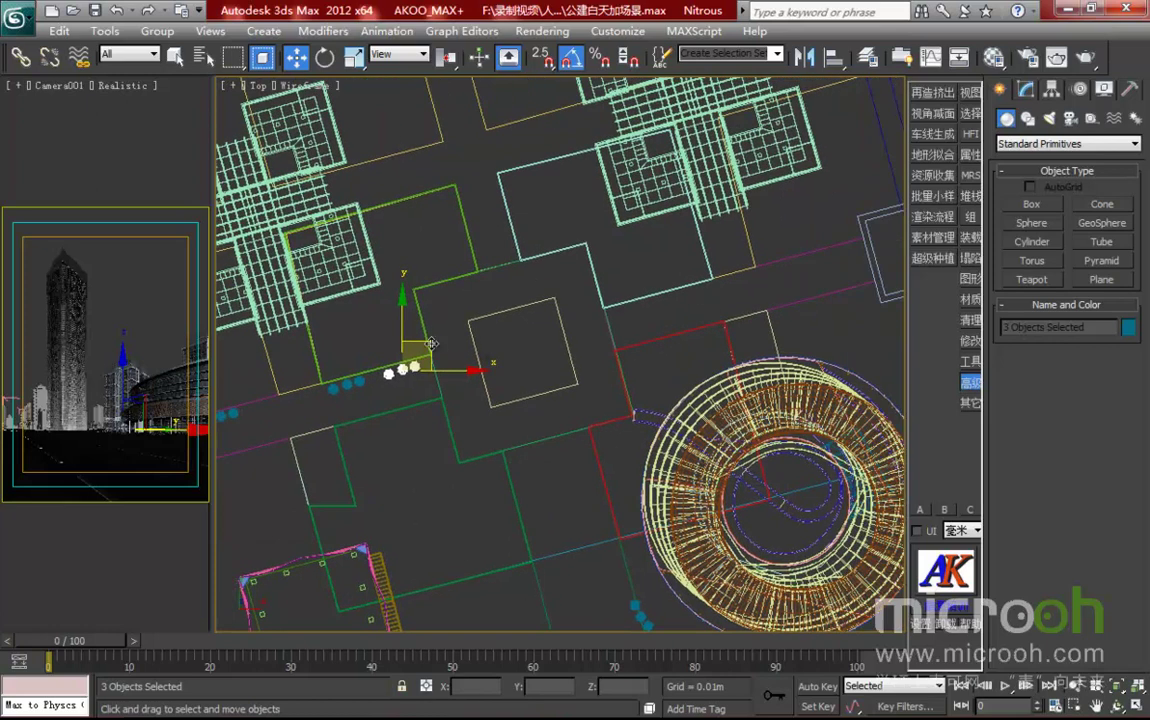
drag(431, 343, 709, 264)
click(586, 444)
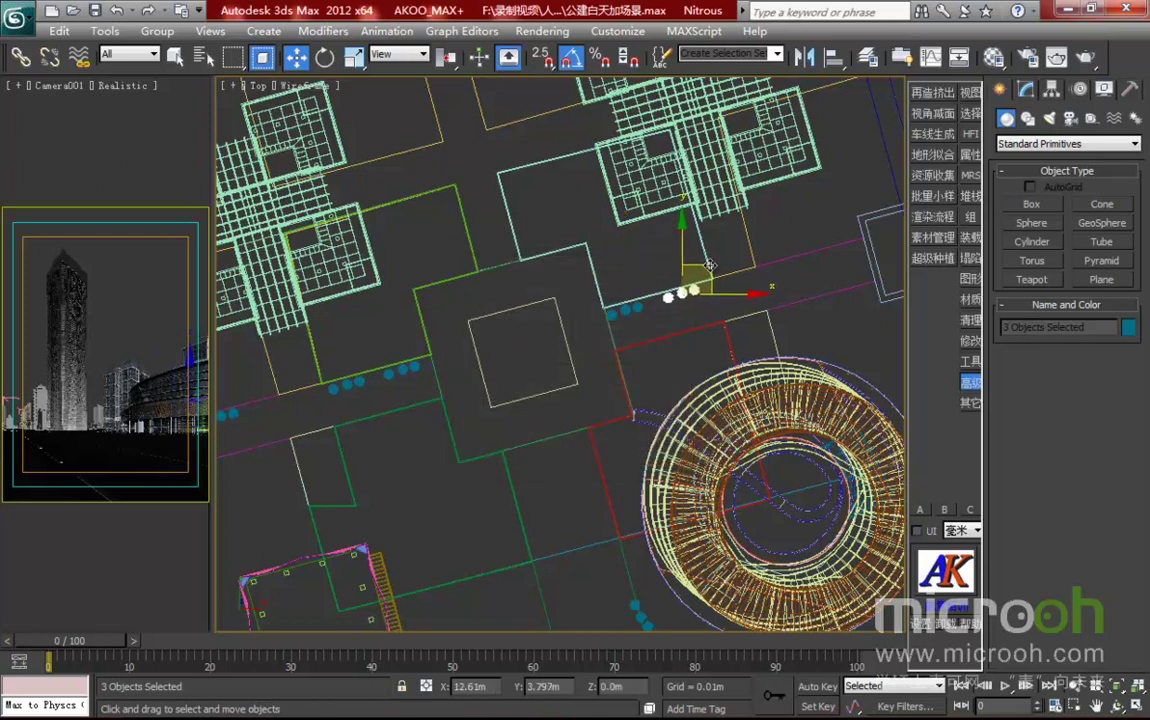
click(580, 446)
middle_drag(648, 455, 542, 388)
- Render a Camera001 region tightened around the plaza, the tower's base and the front of the round building
right_click(166, 208)
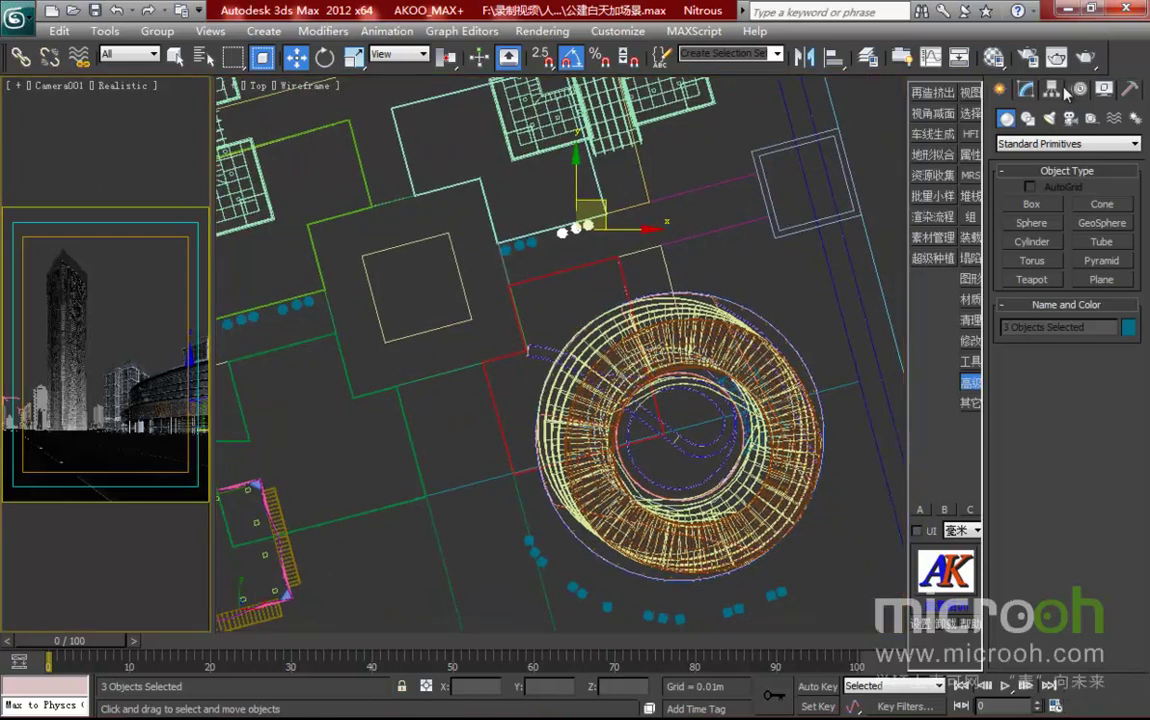
click(1056, 57)
click(380, 108)
click(365, 143)
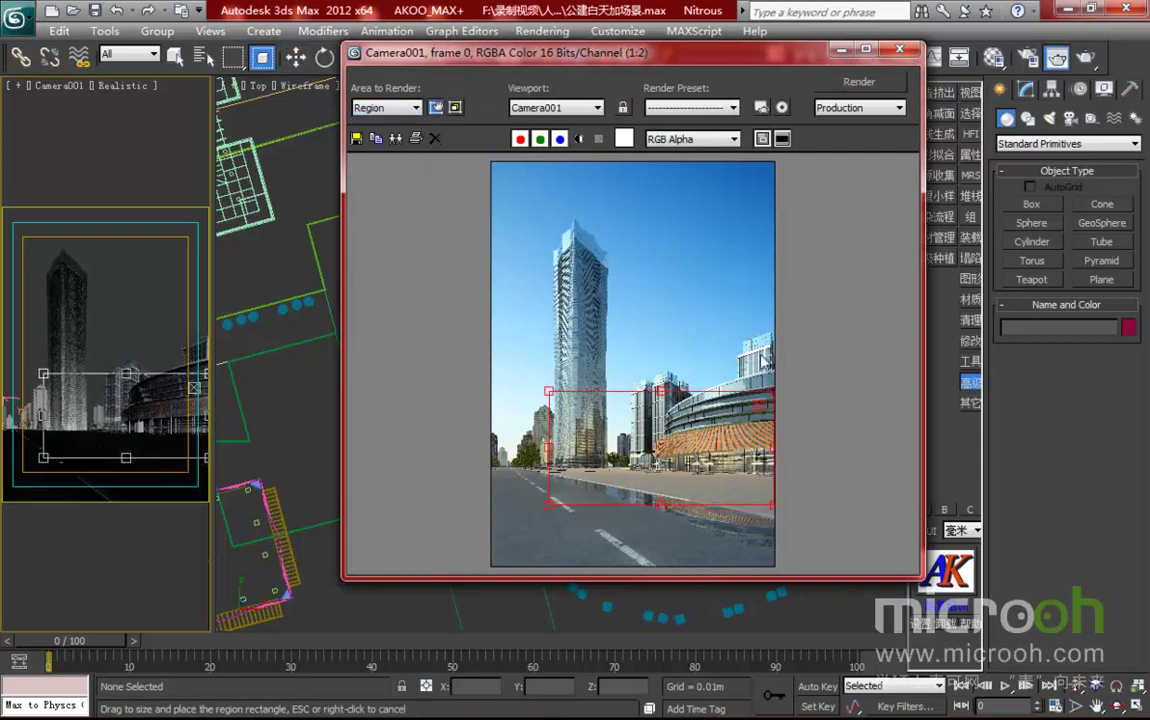
drag(549, 390, 560, 411)
drag(632, 452, 630, 449)
click(889, 87)
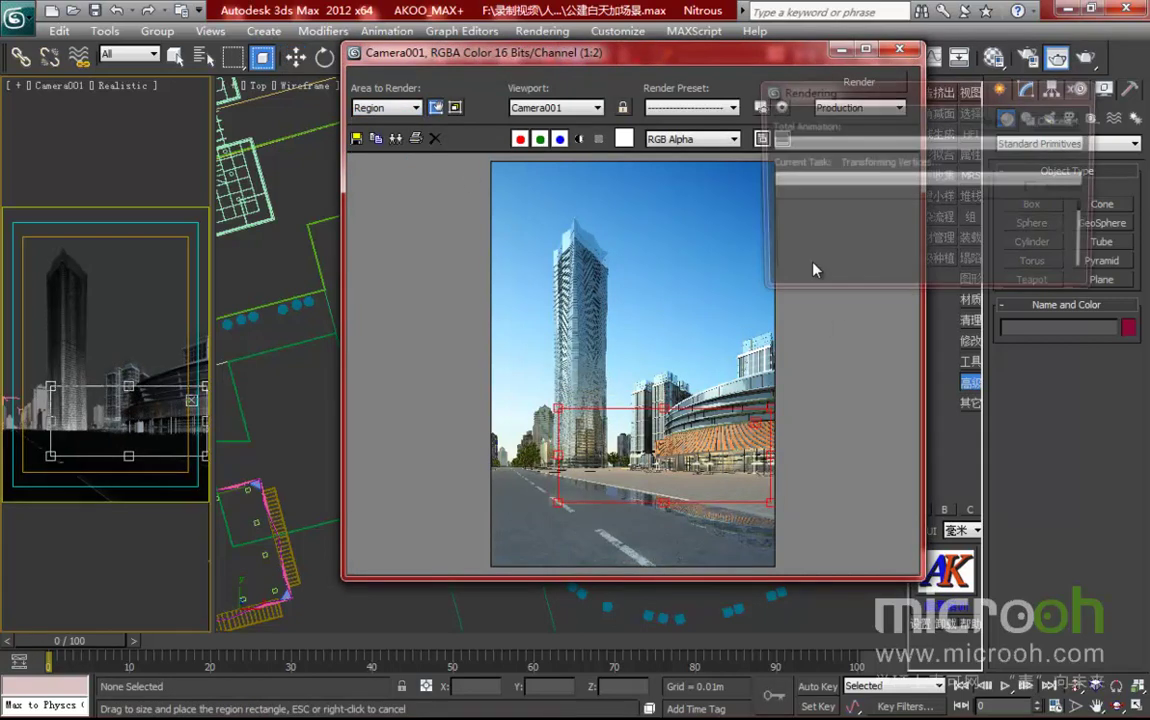
key(shift+q)
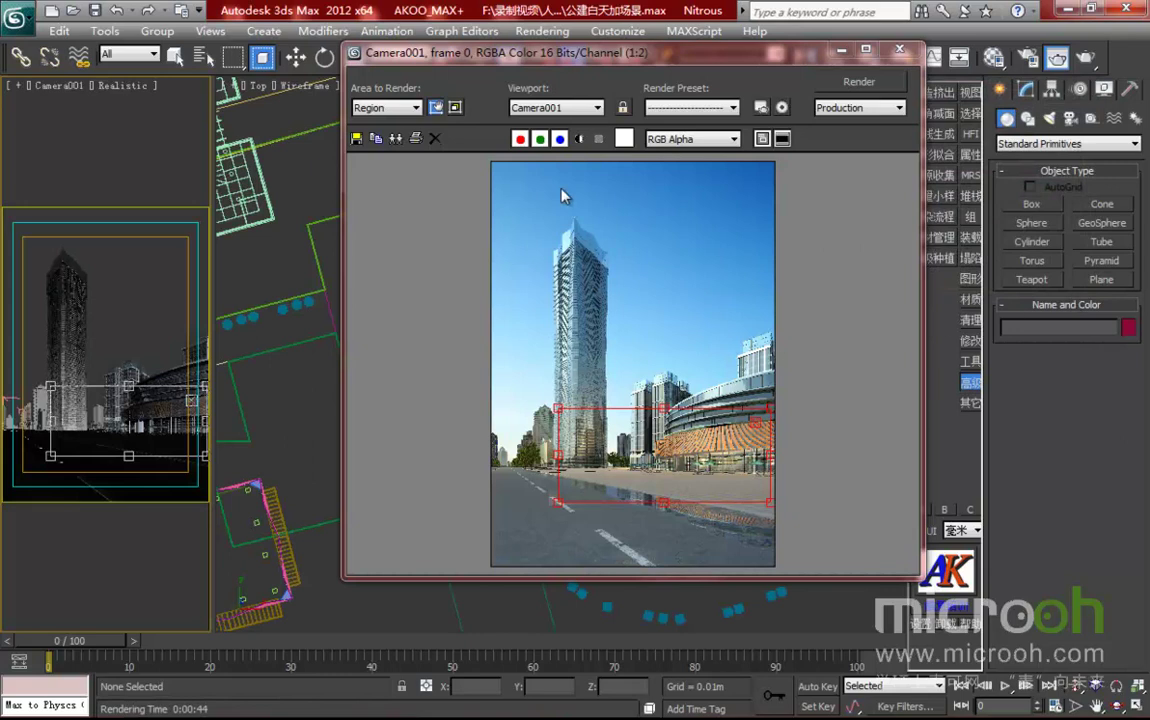
- Set the area to render back to View and examine the tables on the plaza in the maximized render
click(388, 107)
click(368, 120)
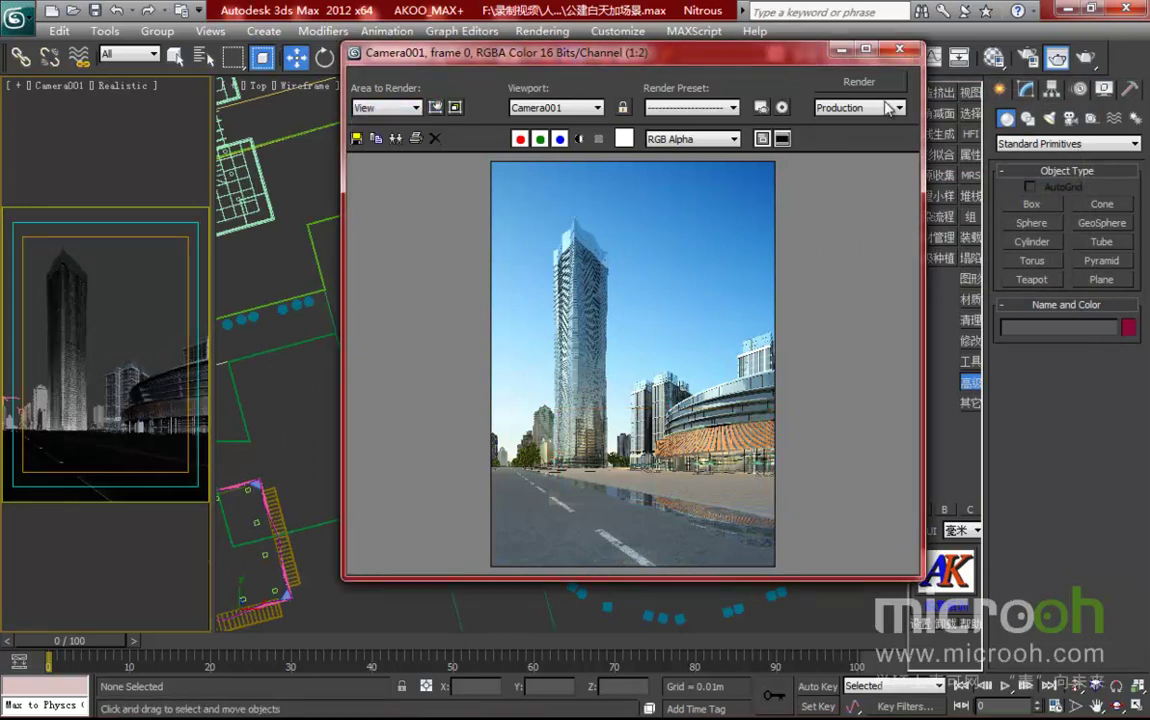
click(866, 50)
scroll(695, 603, up, 2)
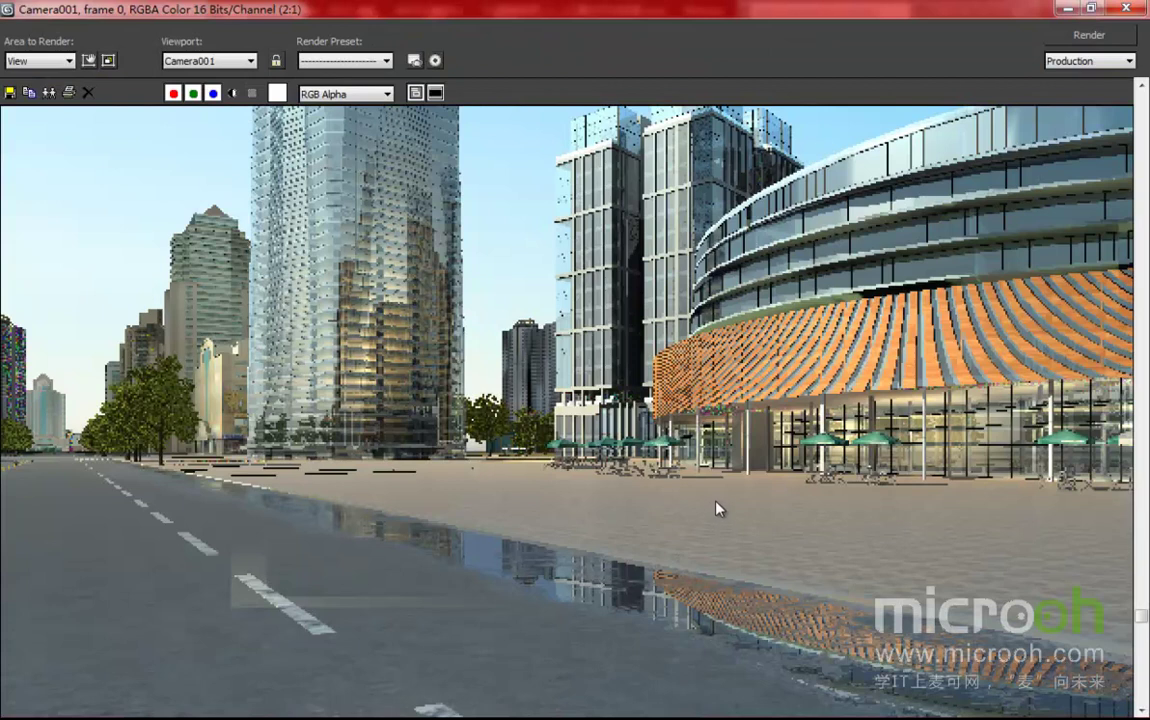
scroll(724, 467, down, 1)
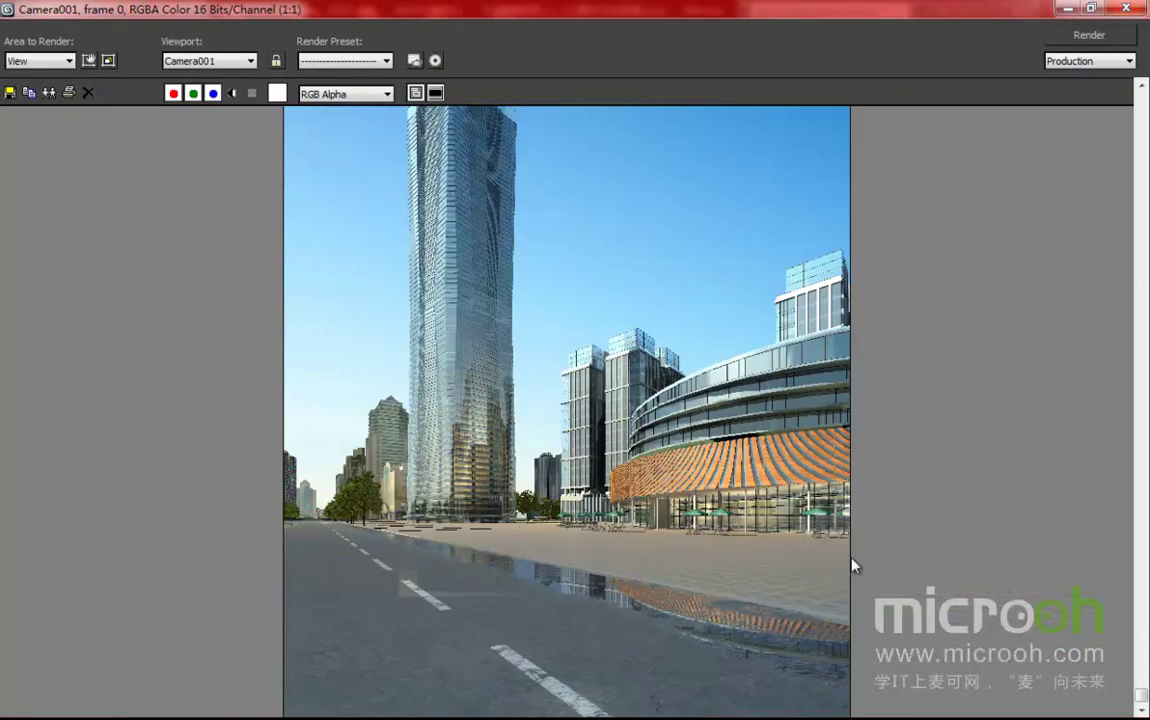
scroll(755, 544, down, 1)
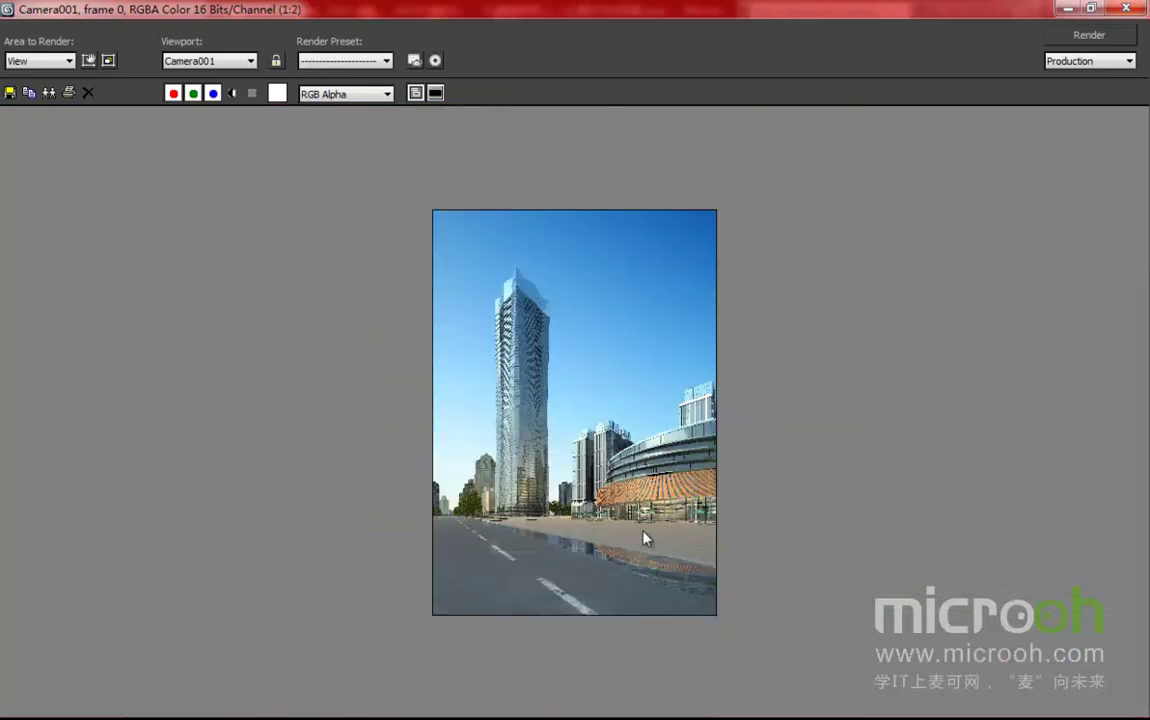
scroll(645, 538, up, 1)
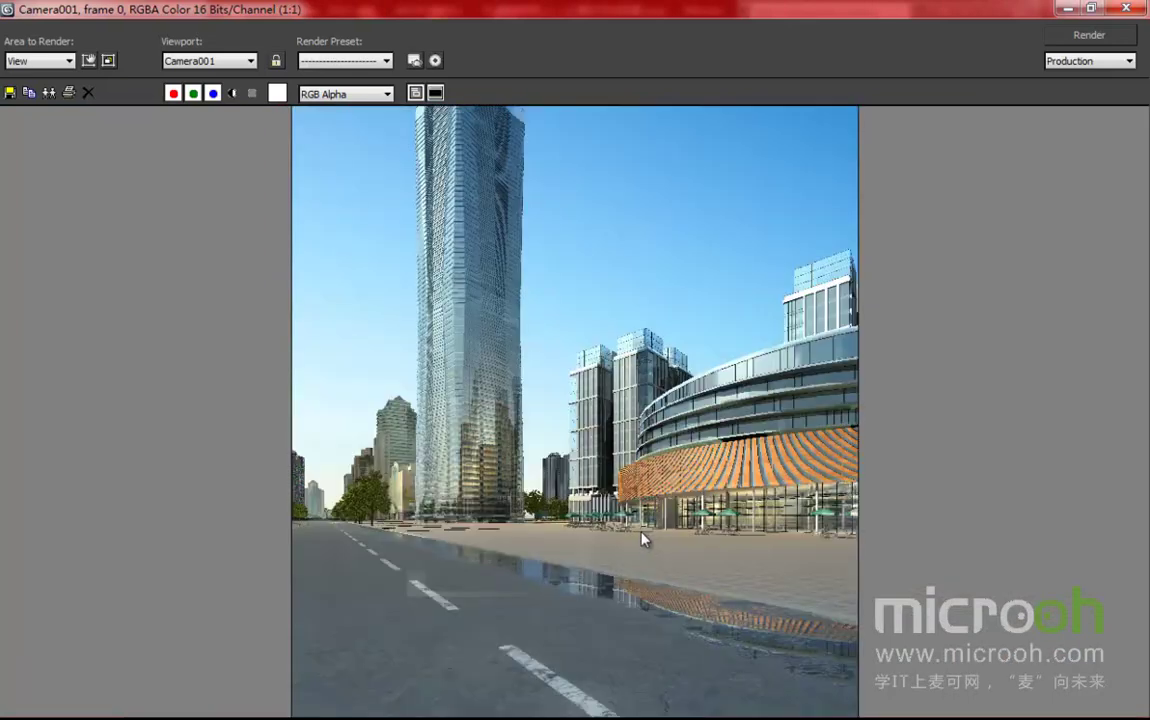
- Close the render and merge the street lamp file 商业灯 from the 人视白天渲染 folder into the scene
click(1126, 8)
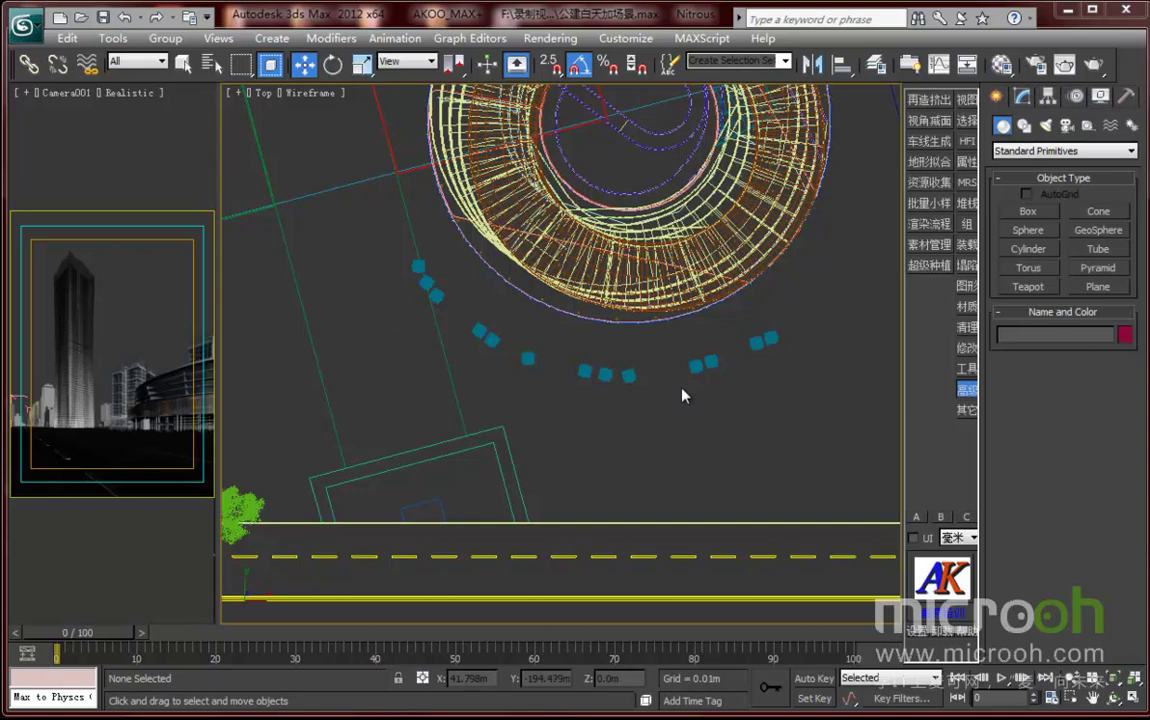
middle_drag(560, 370, 607, 461)
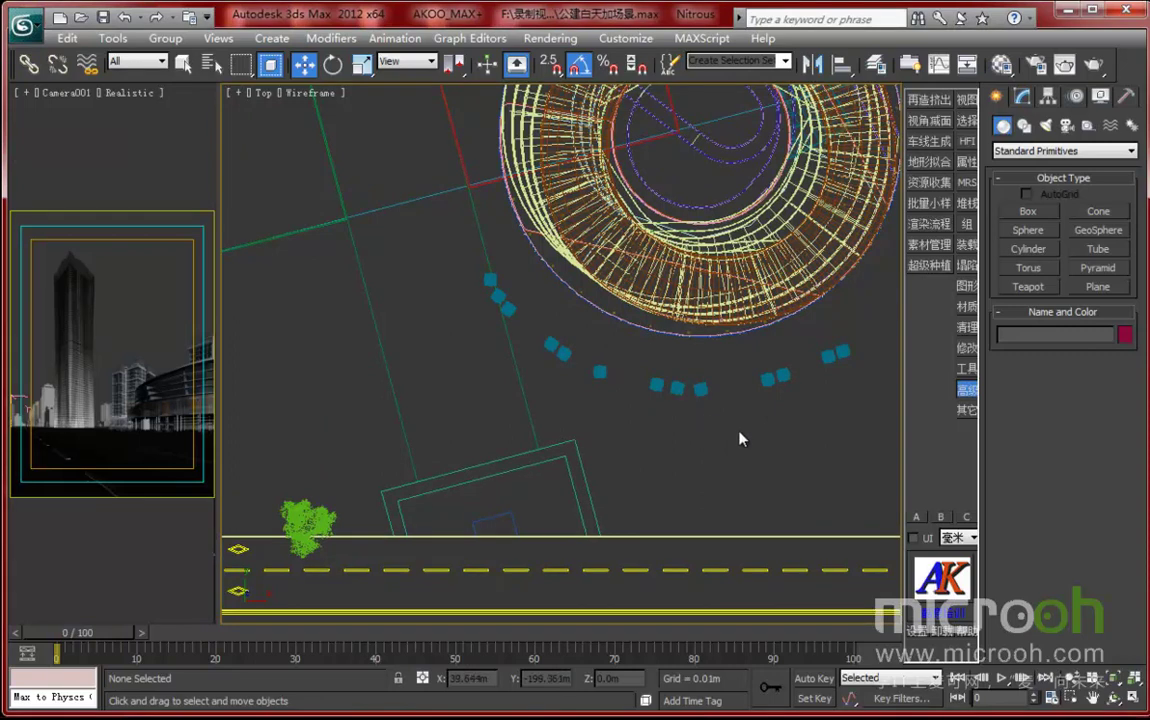
middle_drag(739, 436, 680, 416)
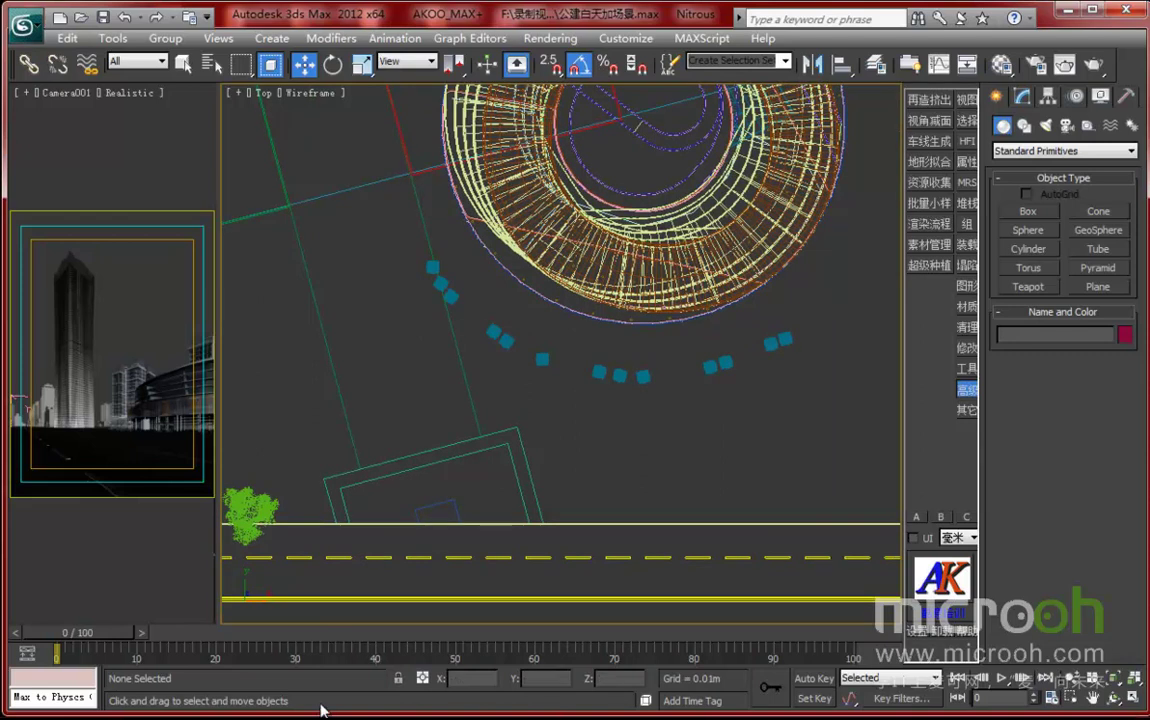
click(190, 711)
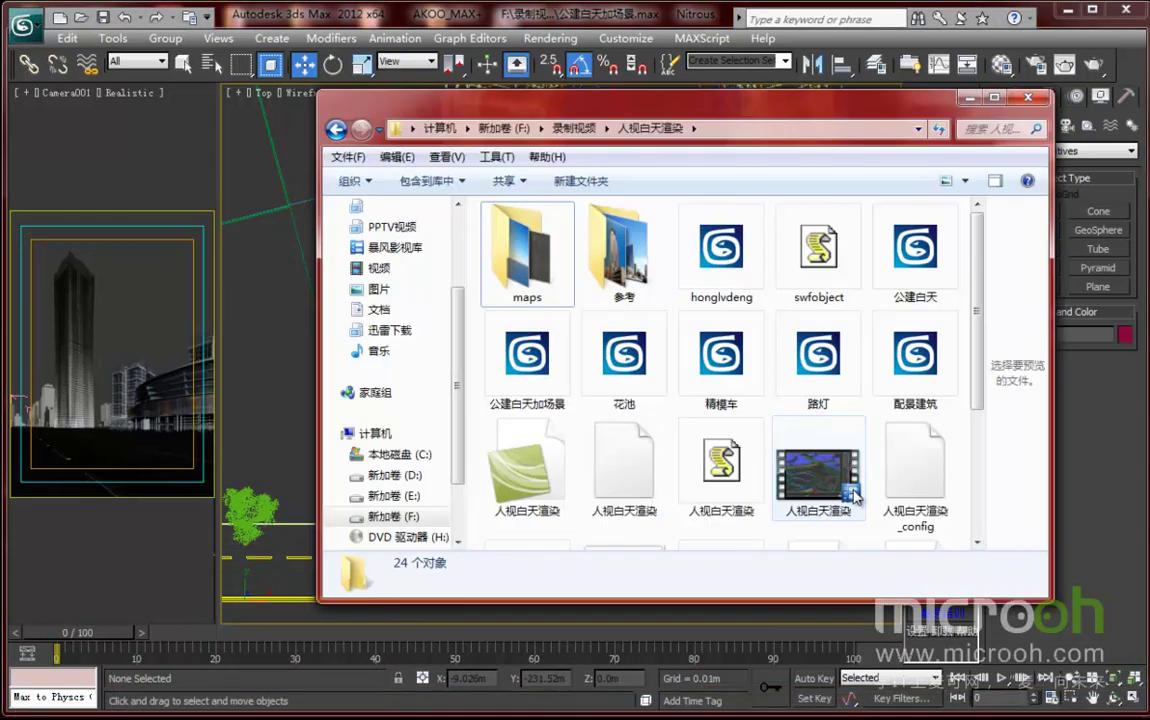
mouse_move(980, 345)
mouse_down()
mouse_move(979, 450)
mouse_move(985, 325)
mouse_up()
click(833, 545)
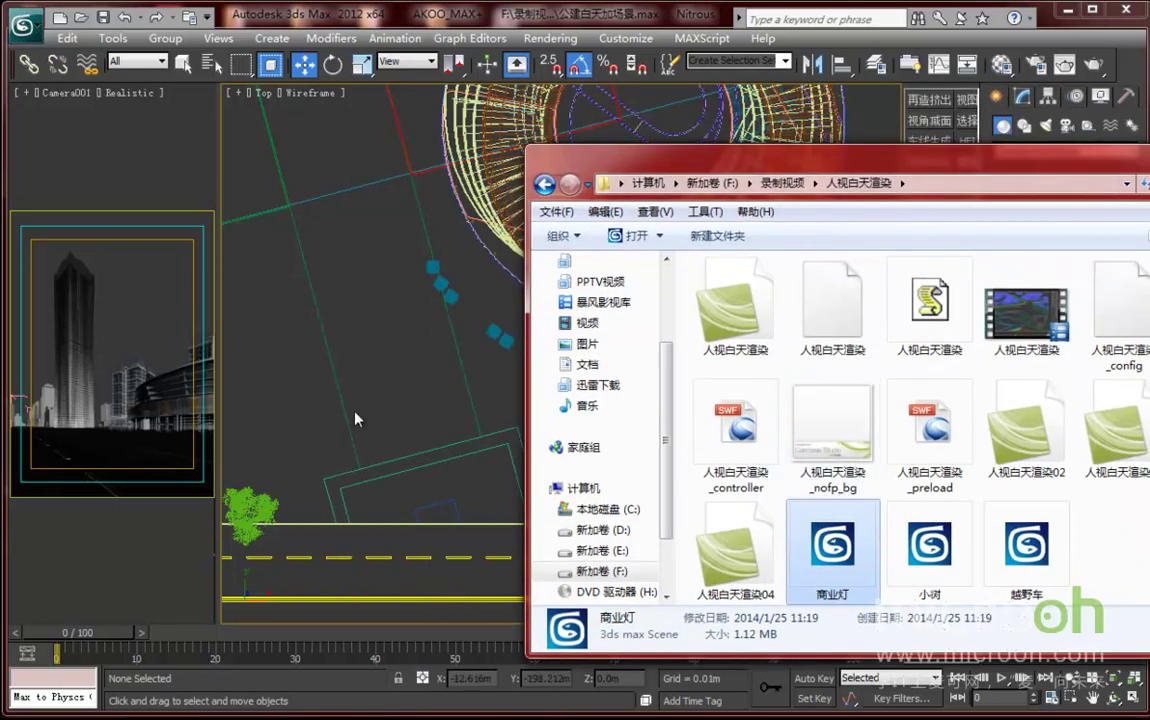
drag(355, 418, 356, 419)
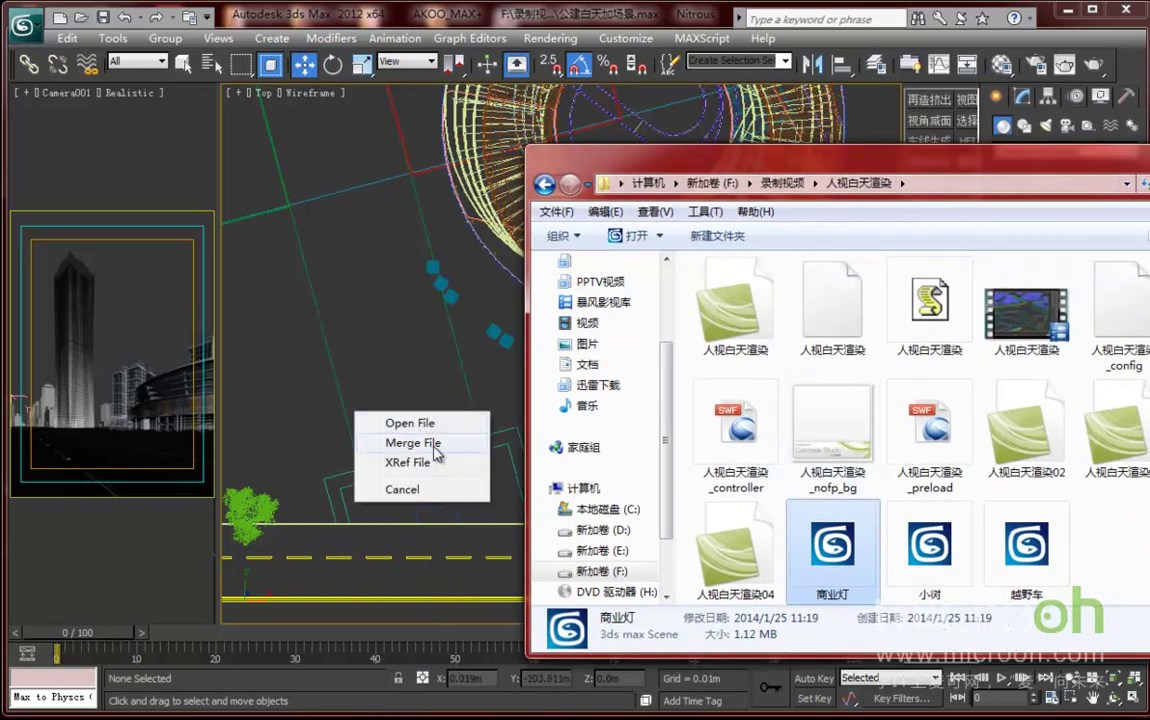
click(437, 444)
click(439, 452)
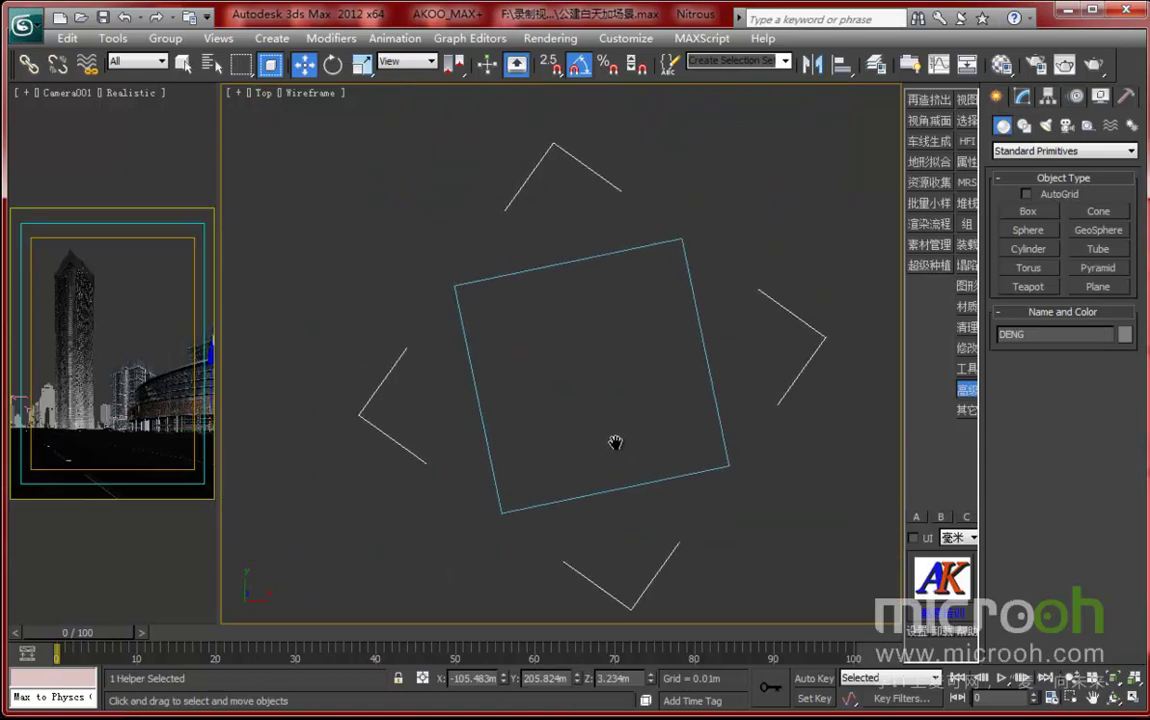
- Select the merged lamp's VRay proxy and set its display to bounding box
click(703, 360)
scroll(645, 443, down, 5)
alt+middle_drag(645, 443, 643, 357)
click(1021, 97)
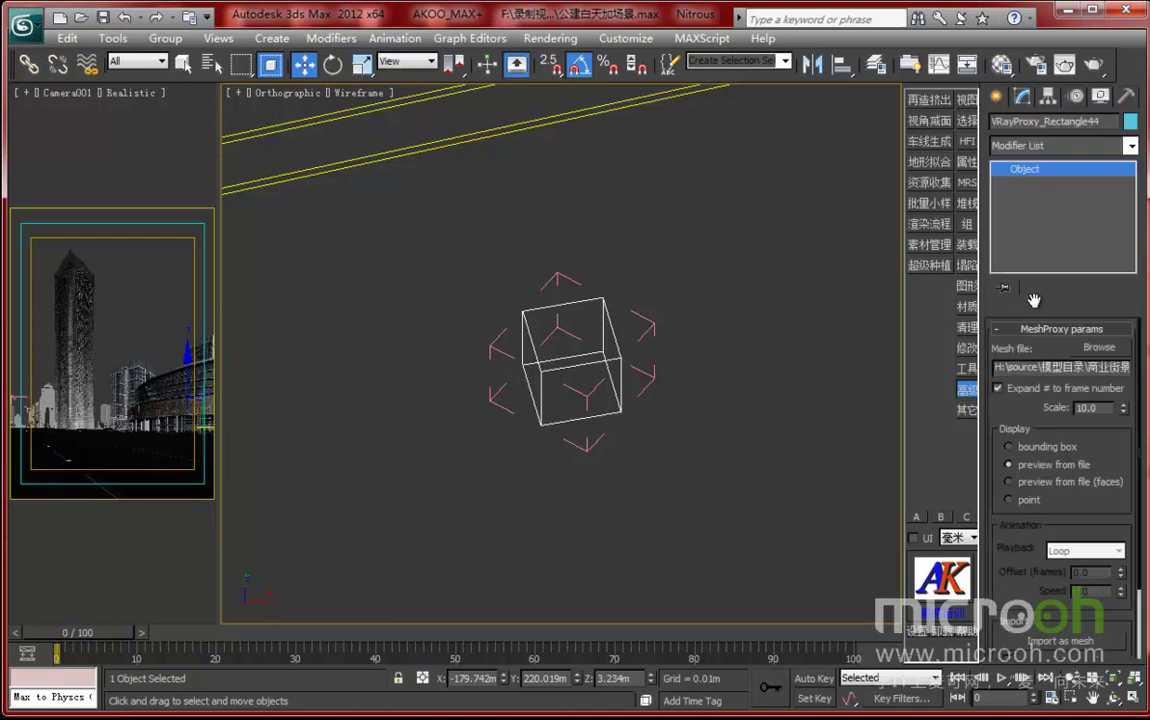
click(1010, 465)
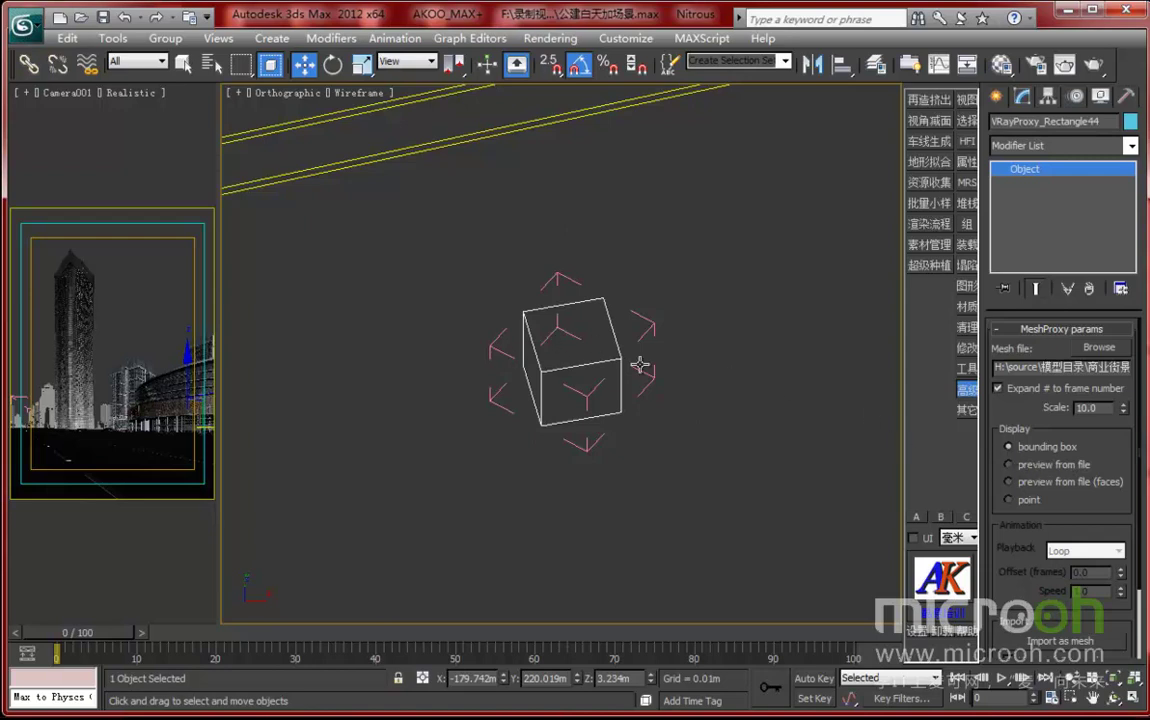
scroll(649, 432, down, 6)
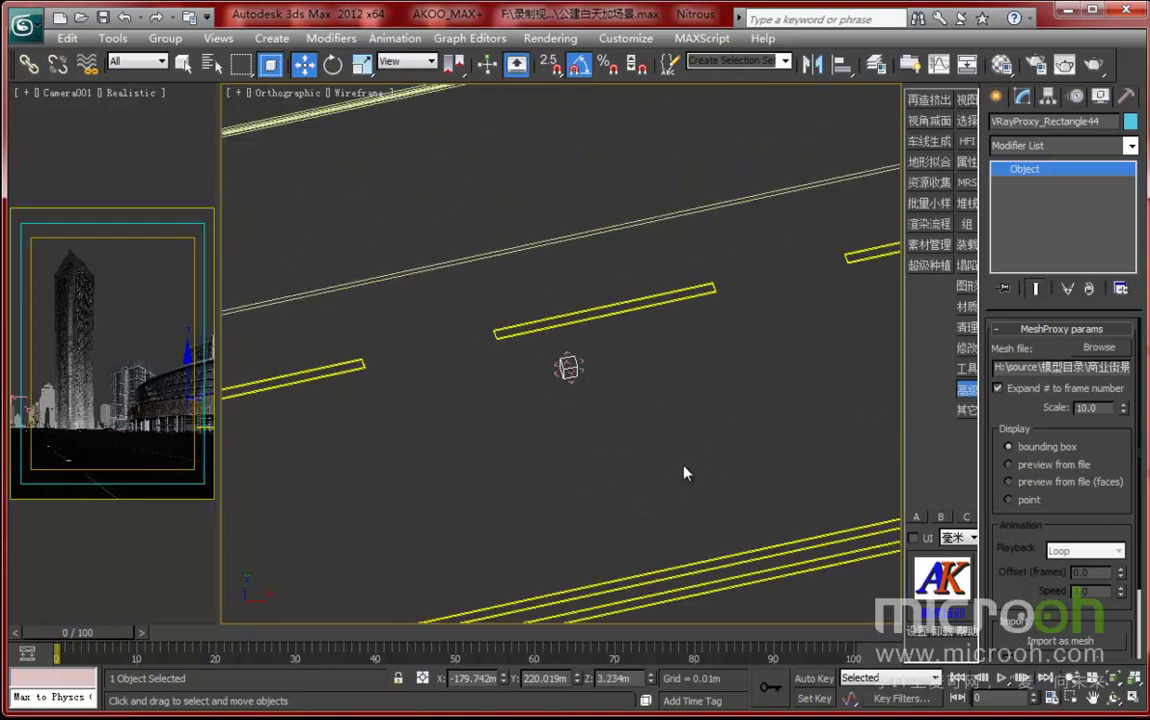
scroll(626, 393, up, 7)
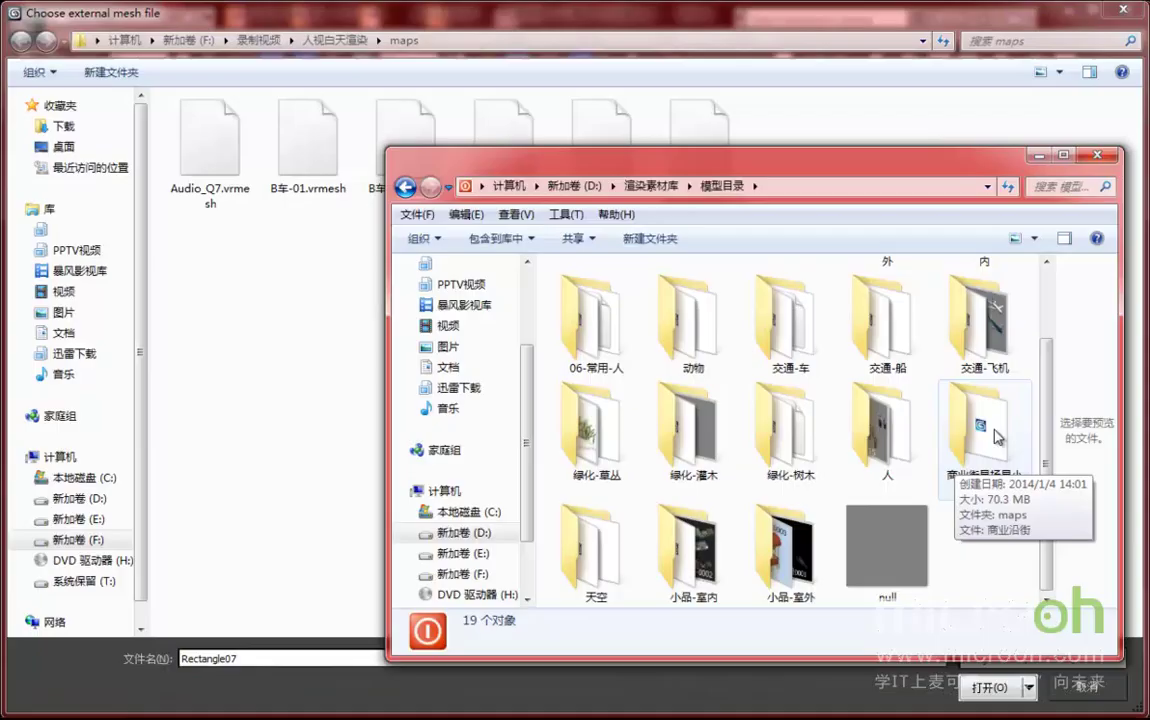
- Relink the lamp proxy's mesh file to Rectangle07.vrmesh in D:\渲染素材库\模型目录\商业街景场景小品\maps
double_click(955, 462)
double_click(624, 298)
click(918, 186)
key(ctrl+c)
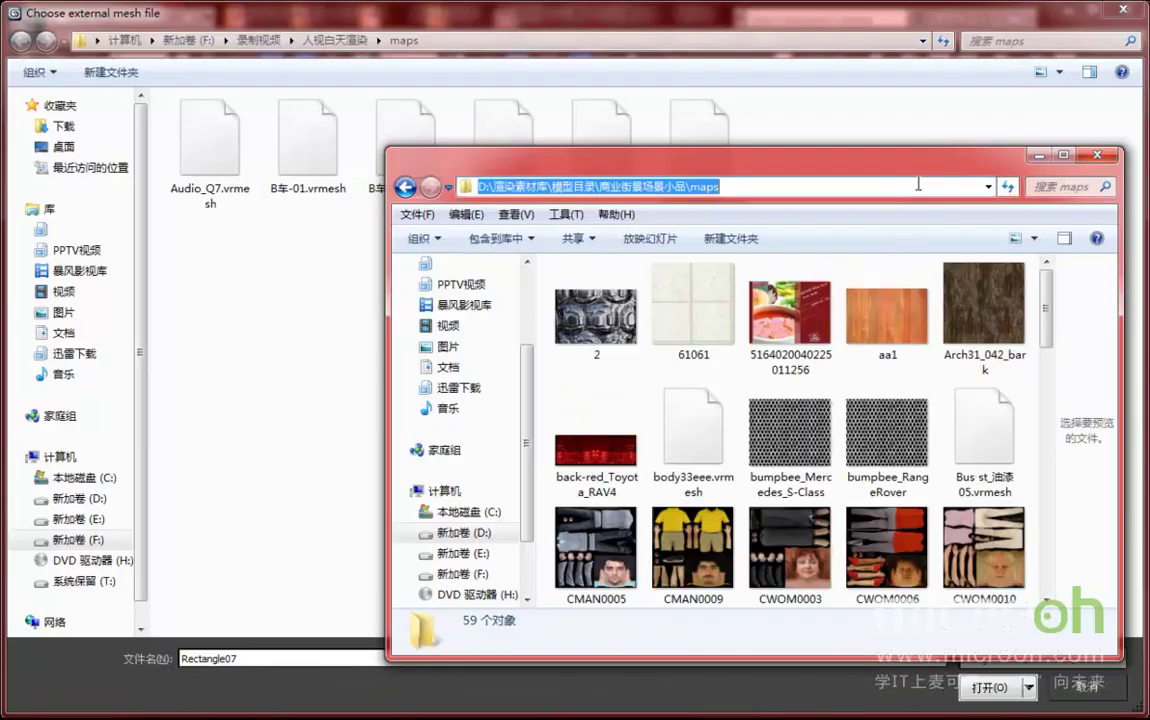
click(1040, 156)
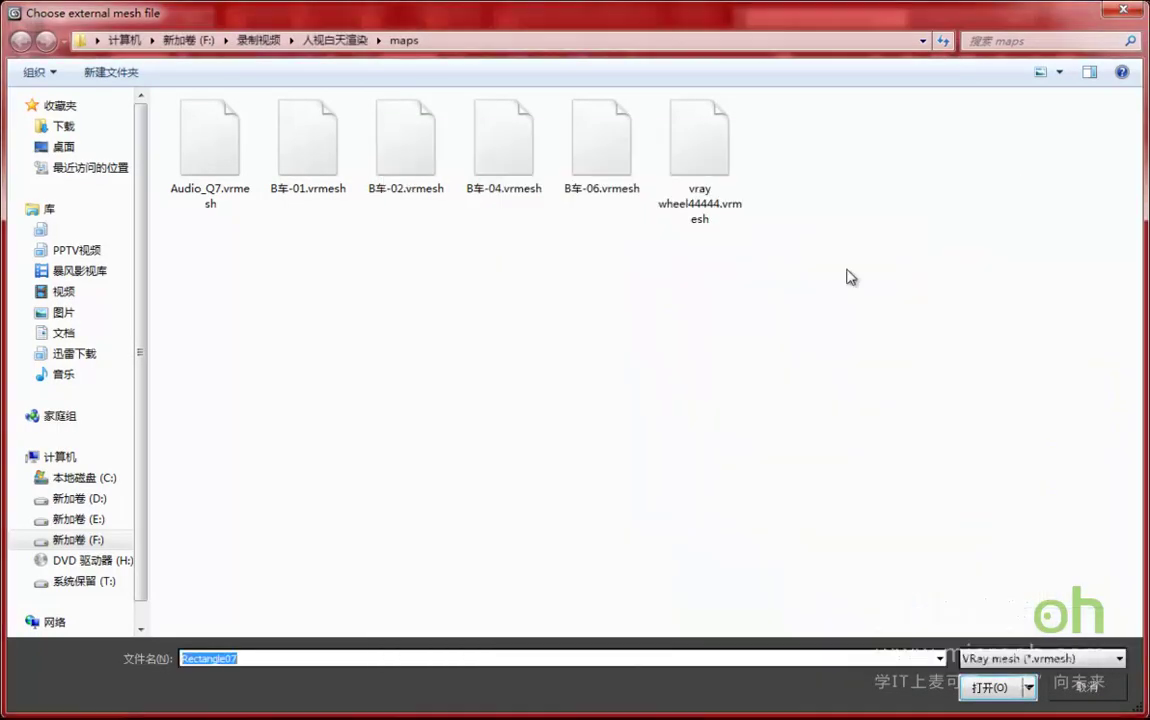
key(ctrl+v)
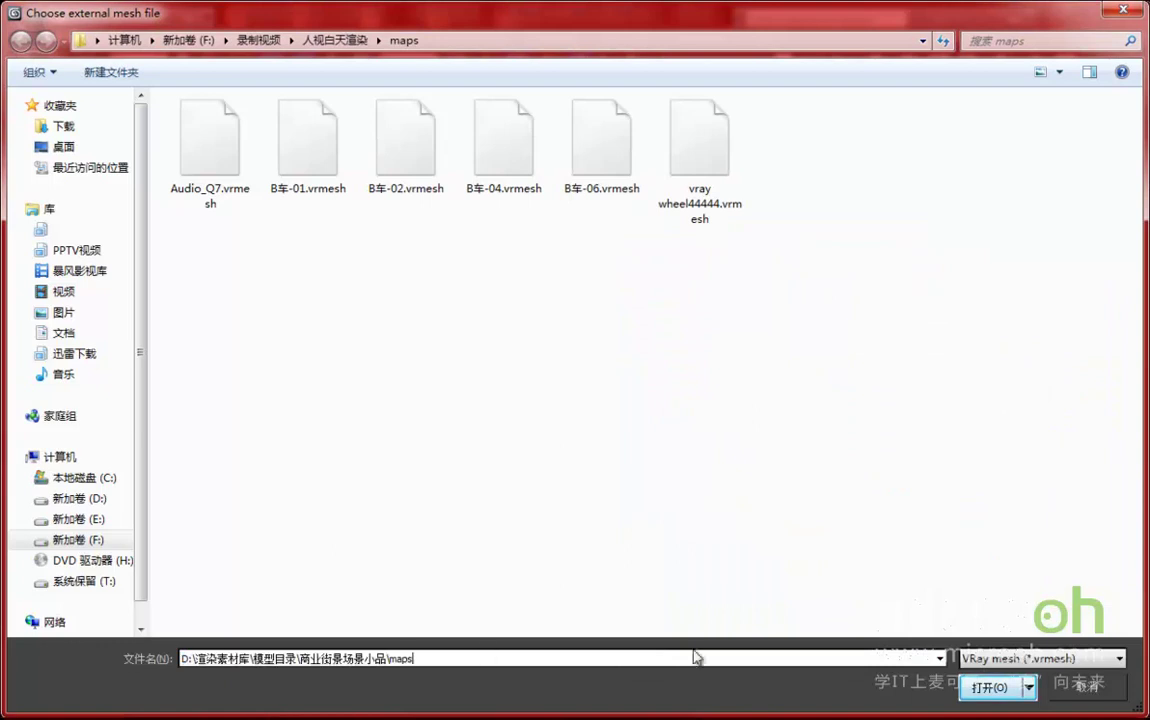
click(988, 687)
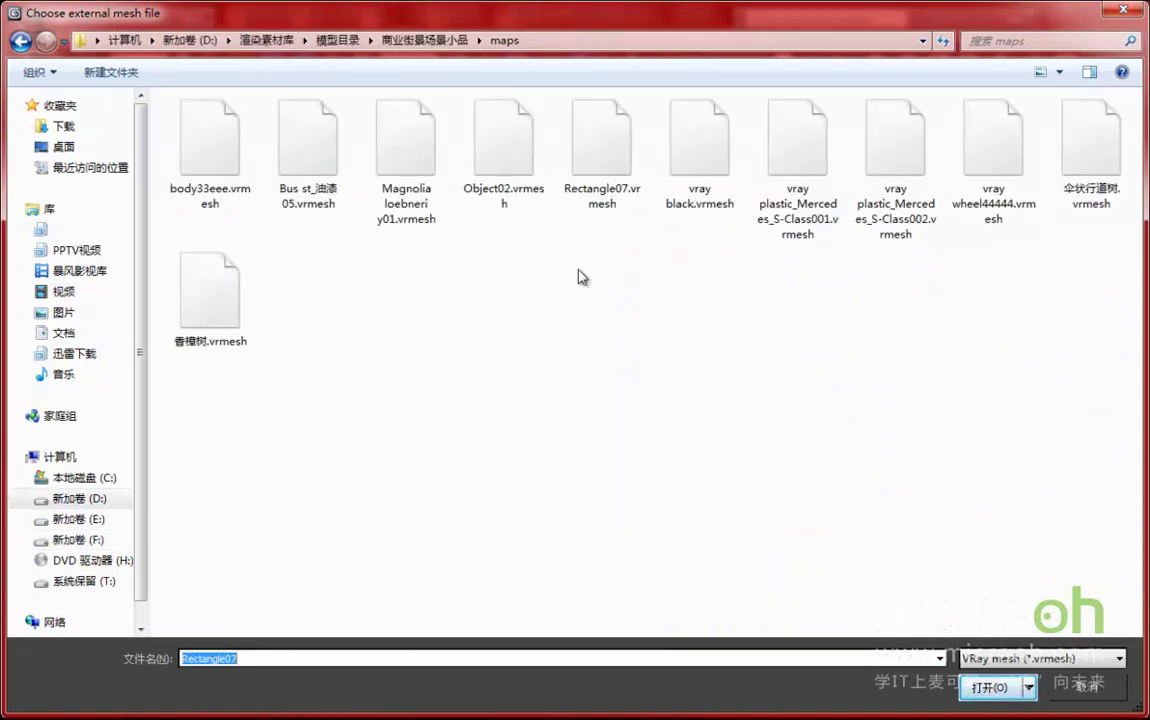
click(613, 156)
click(988, 687)
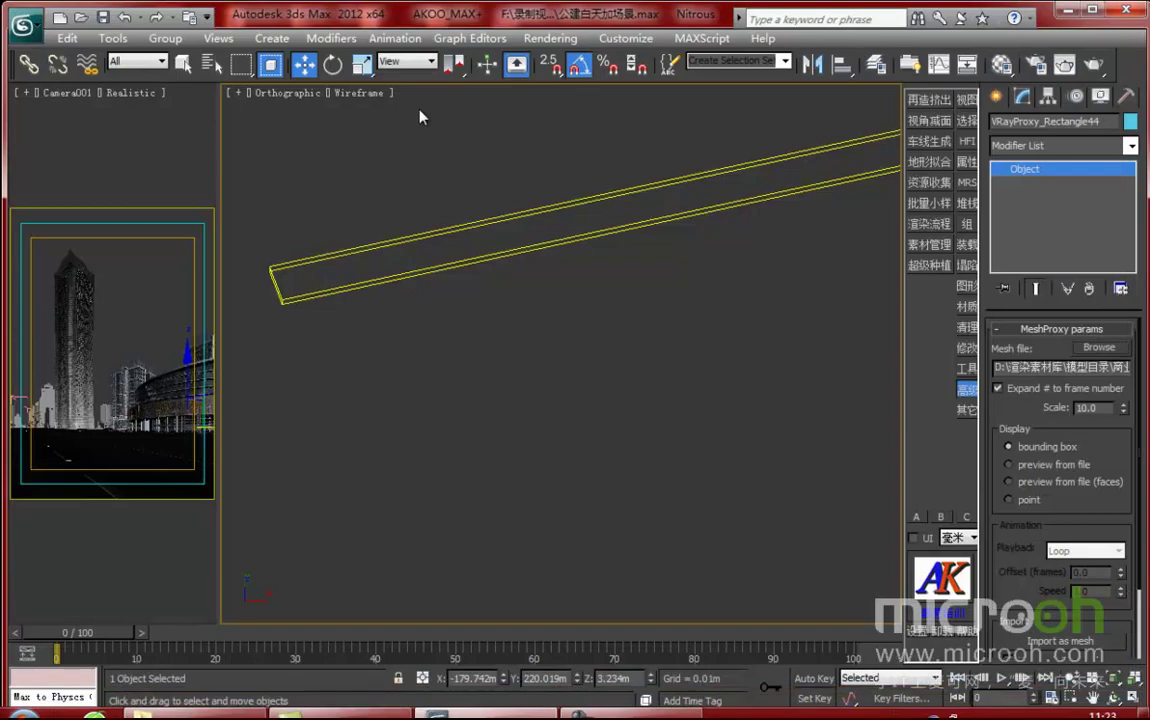
- Set the lamp proxy's display to preview from file and inspect the lamp's shape
key(z)
middle_drag(595, 390, 626, 401)
scroll(626, 401, down, 2)
click(1052, 464)
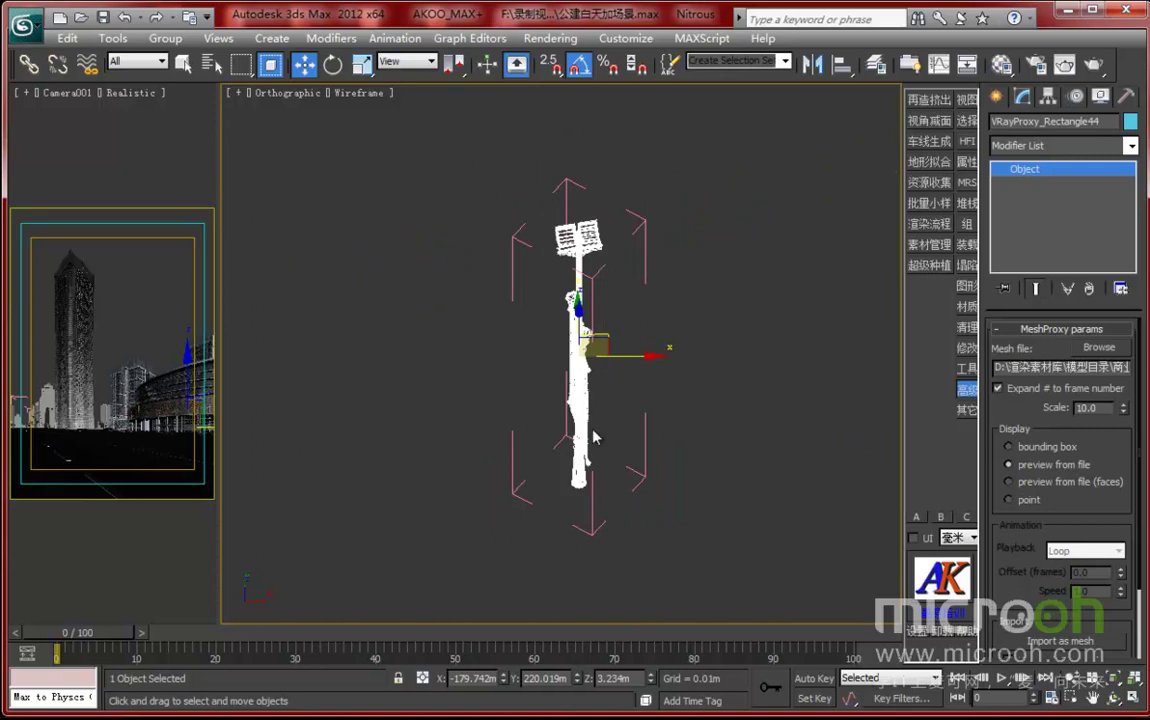
alt+middle_drag(700, 437, 596, 452)
- Move the lamp in the top view from outside the site to the plaza on the road side of the round building
key(t)
key(z)
scroll(612, 445, down, 6)
scroll(612, 443, down, 6)
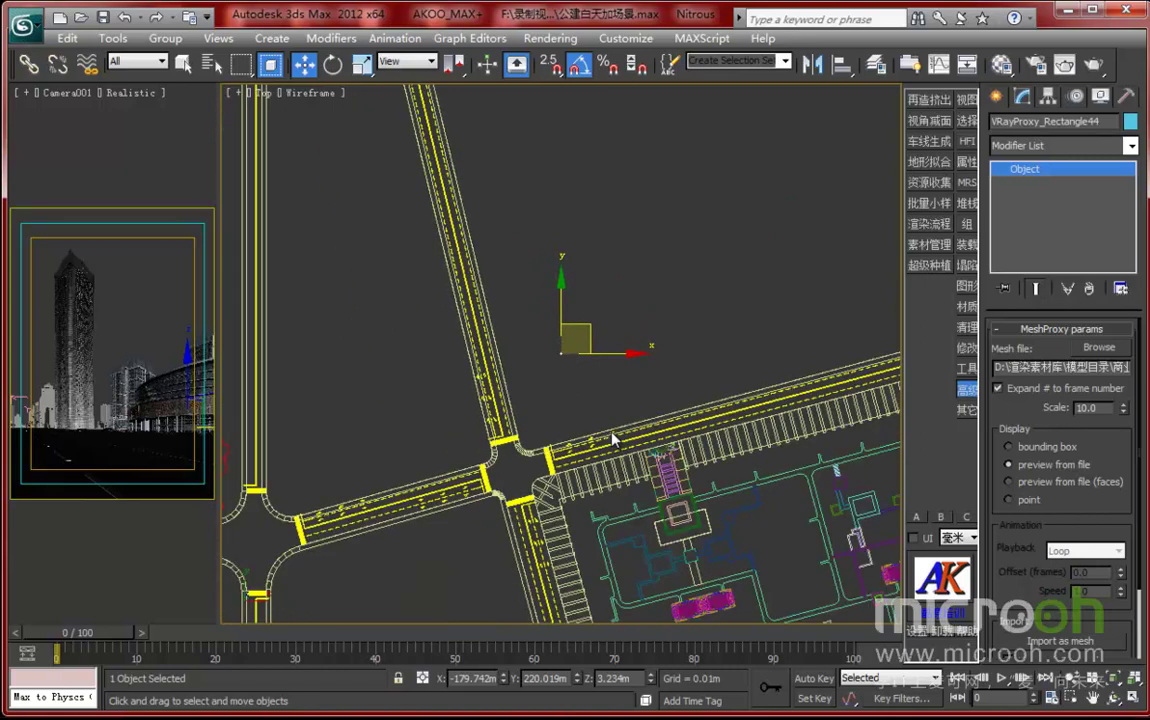
drag(389, 237, 579, 508)
middle_drag(637, 337, 657, 280)
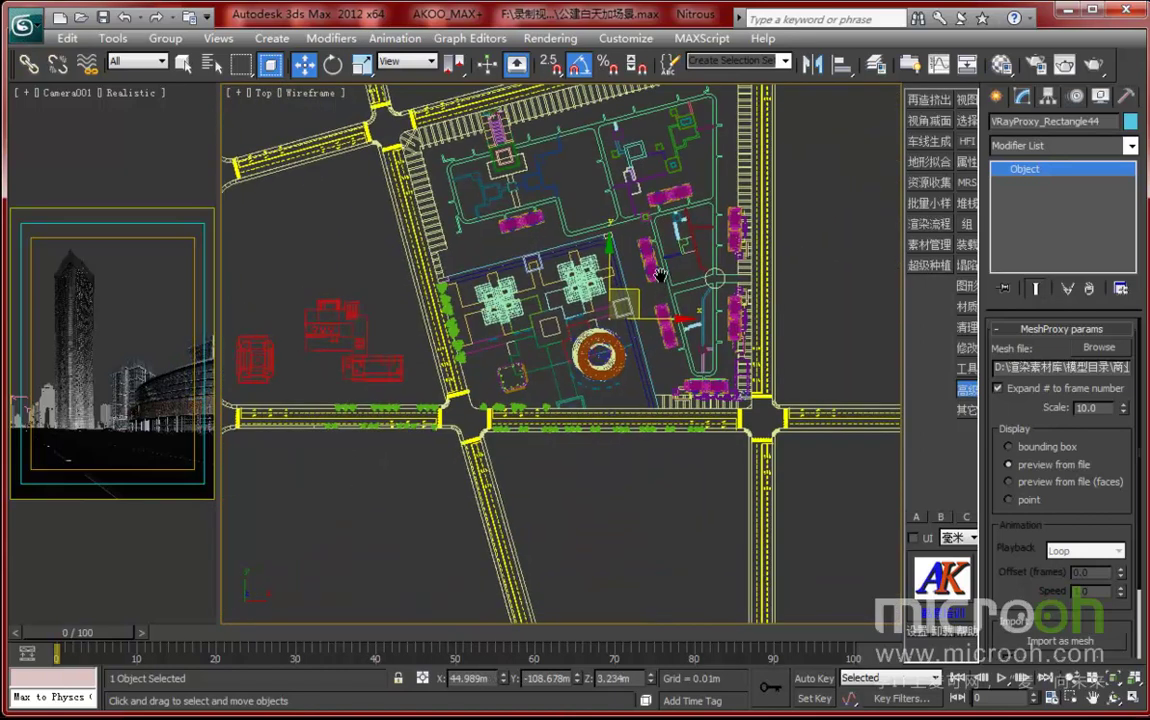
drag(630, 307, 632, 366)
scroll(560, 353, up, 8)
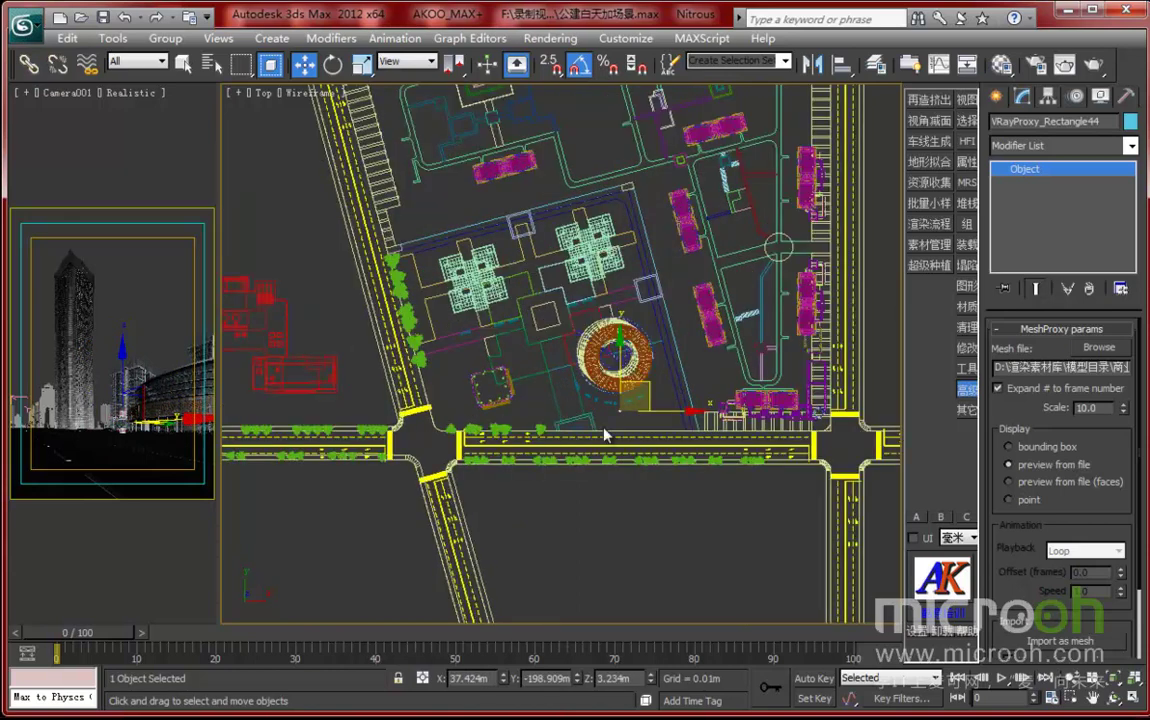
- Shift the lamp along X to about 23.2 m, in front of the table arc around the round building
middle_drag(623, 264, 633, 70)
scroll(662, 375, up, 3)
middle_drag(583, 417, 611, 457)
middle_drag(706, 280, 600, 383)
drag(751, 350, 687, 351)
scroll(685, 350, up, 5)
scroll(570, 355, up, 5)
middle_drag(563, 400, 473, 384)
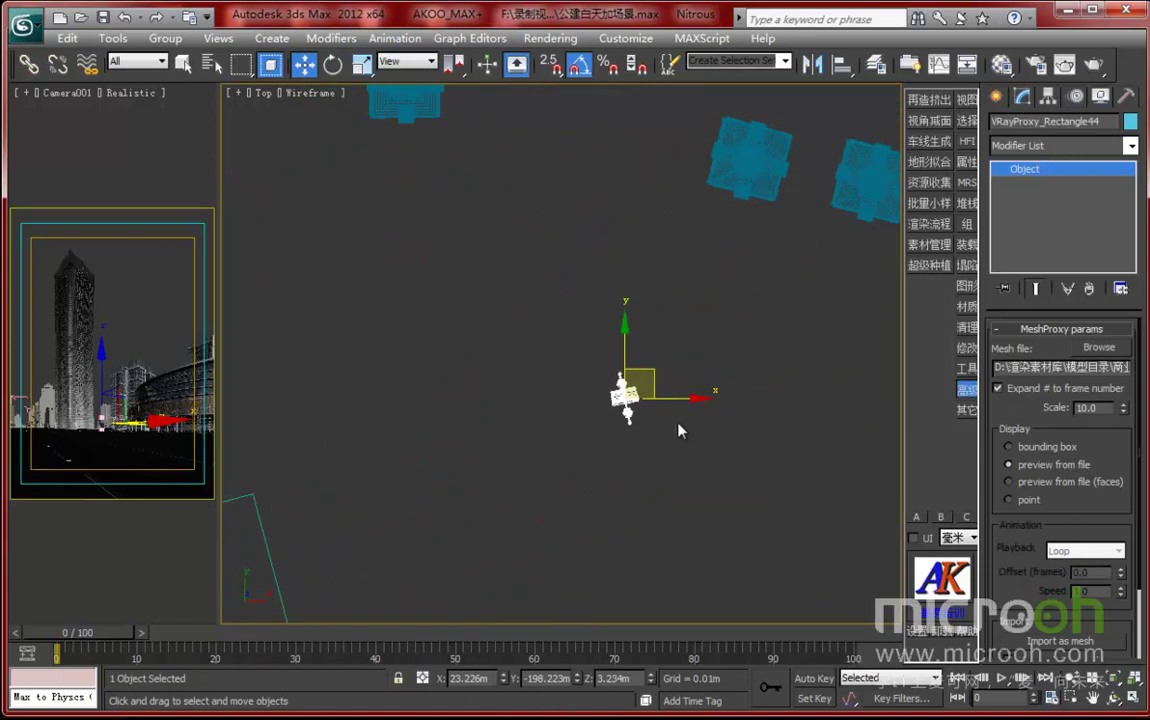
- Rotate the lamp about its vertical axis to align it with the arc of tables, checking it in an orbited view
scroll(676, 423, up, 2)
middle_drag(672, 421, 648, 420)
key(e)
drag(668, 363, 620, 326)
alt+middle_drag(648, 432, 633, 463)
drag(634, 465, 688, 456)
middle_drag(695, 490, 642, 472)
key(t)
key(z)
scroll(644, 444, down, 8)
scroll(644, 447, down, 7)
middle_drag(633, 449, 626, 477)
scroll(606, 445, up, 4)
middle_drag(591, 411, 566, 443)
- Clone the lamp twice as instances, spacing the copies along the table arc in front of the round building
key(w)
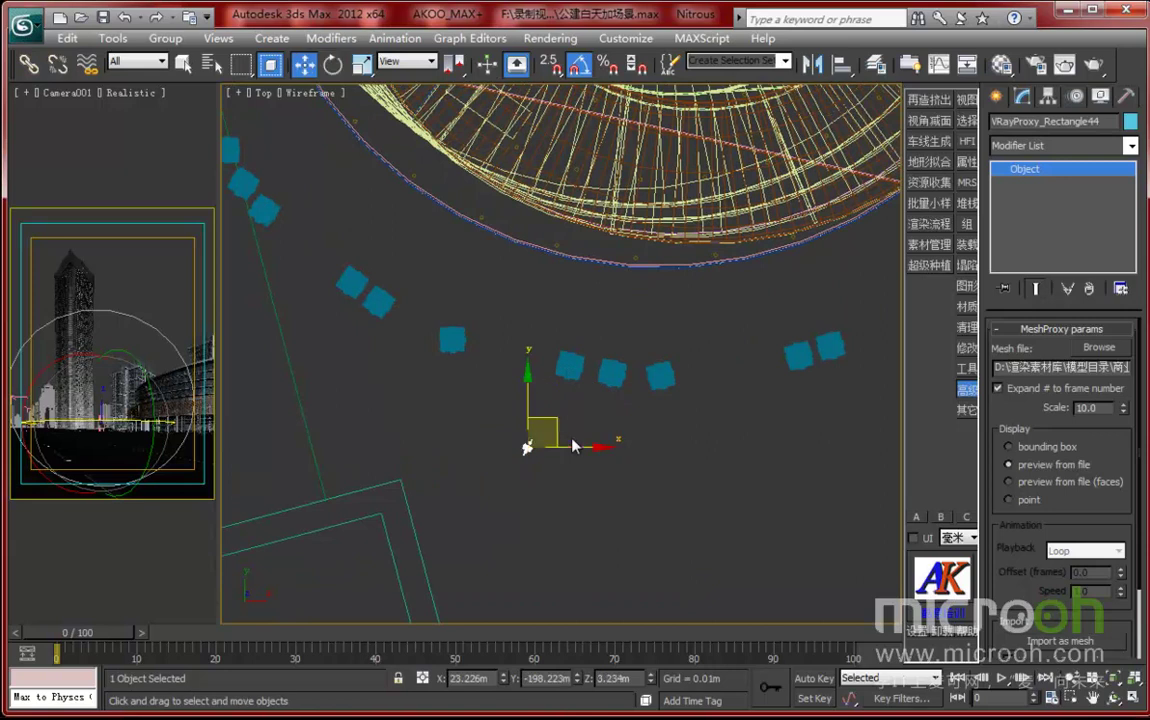
mouse_move(557, 418)
shift+mouse_down()
mouse_move(678, 434)
mouse_move(800, 424)
mouse_move(796, 451)
mouse_move(780, 406)
shift+mouse_up()
click(590, 450)
key(e)
key(w)
middle_drag(770, 470, 600, 478)
mouse_move(627, 450)
shift+mouse_down()
mouse_move(742, 430)
mouse_move(731, 427)
mouse_move(799, 391)
mouse_move(804, 410)
shift+mouse_up()
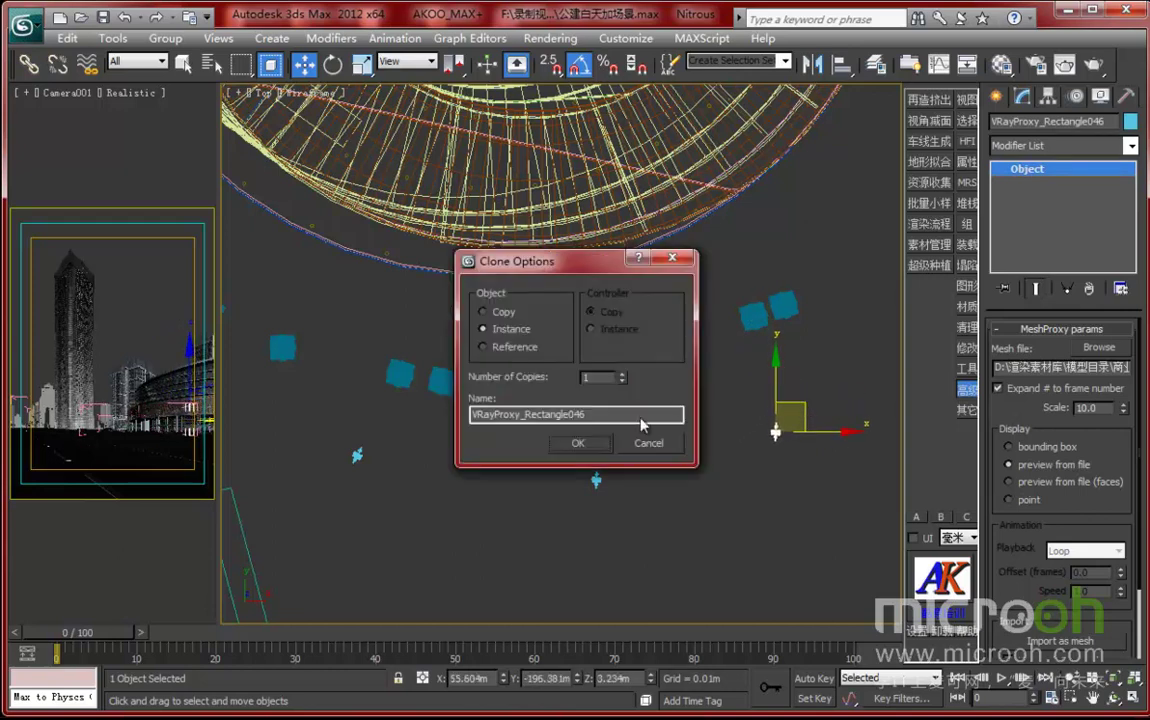
click(578, 443)
- Rotate the three lamps individually so each follows the curve of the round building
key(e)
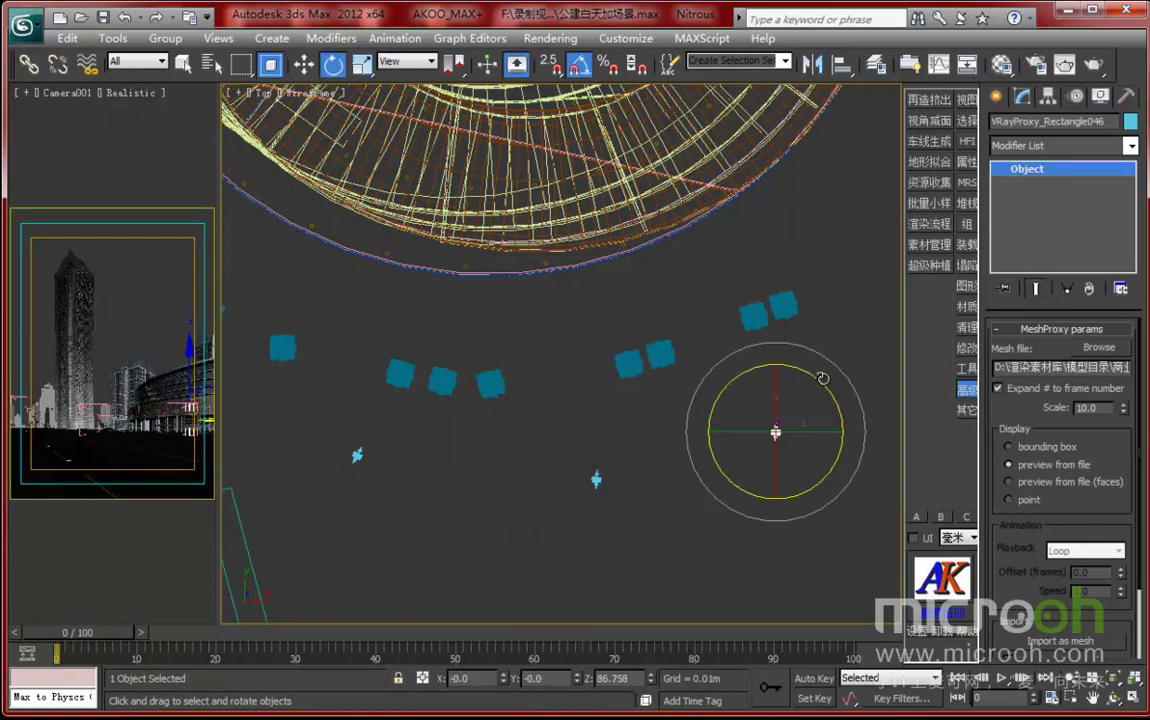
mouse_move(816, 380)
mouse_down()
mouse_move(798, 370)
mouse_move(792, 380)
mouse_move(822, 382)
mouse_up()
click(596, 480)
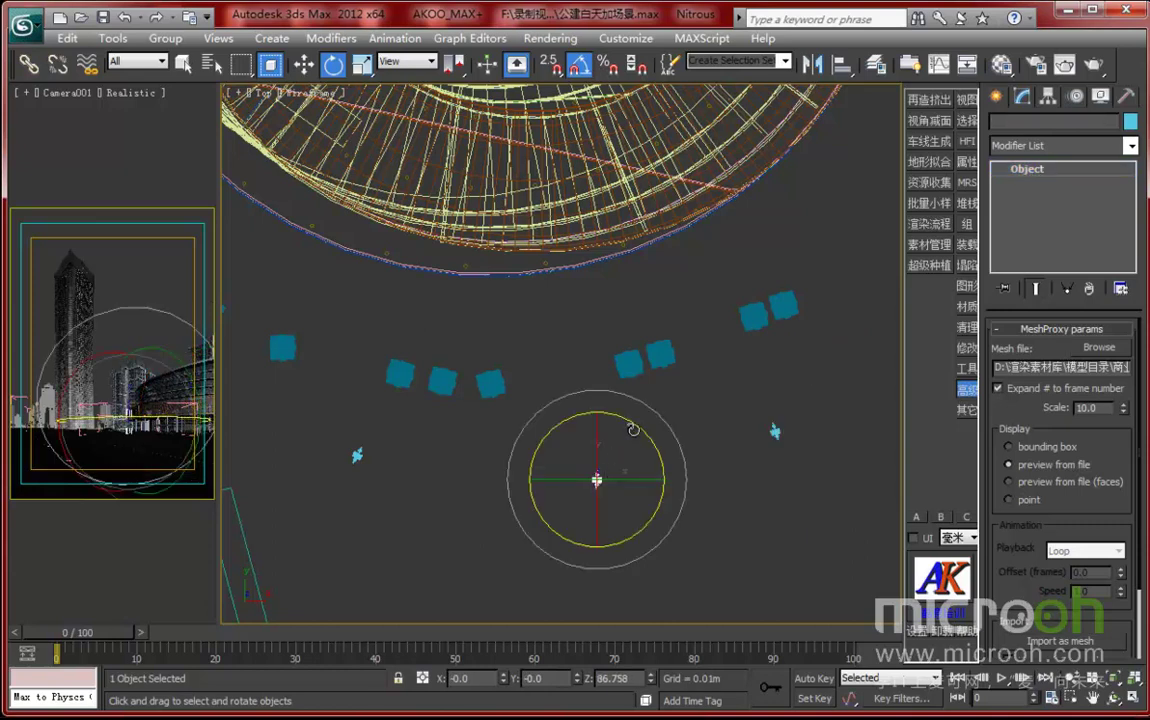
drag(631, 416, 630, 420)
click(355, 456)
drag(397, 397, 386, 395)
- Clone the lamp nearest the rectangular entrance outline toward the arc's upper-left end and rotate the copy to follow the curve
key(w)
middle_drag(290, 417, 500, 427)
mouse_move(500, 427)
shift+mouse_down()
mouse_move(413, 360)
mouse_move(395, 322)
shift+mouse_up()
key(Return)
middle_drag(380, 343, 470, 383)
key(e)
drag(518, 355, 524, 364)
middle_drag(614, 480, 480, 451)
scroll(619, 508, down, 2)
key(w)
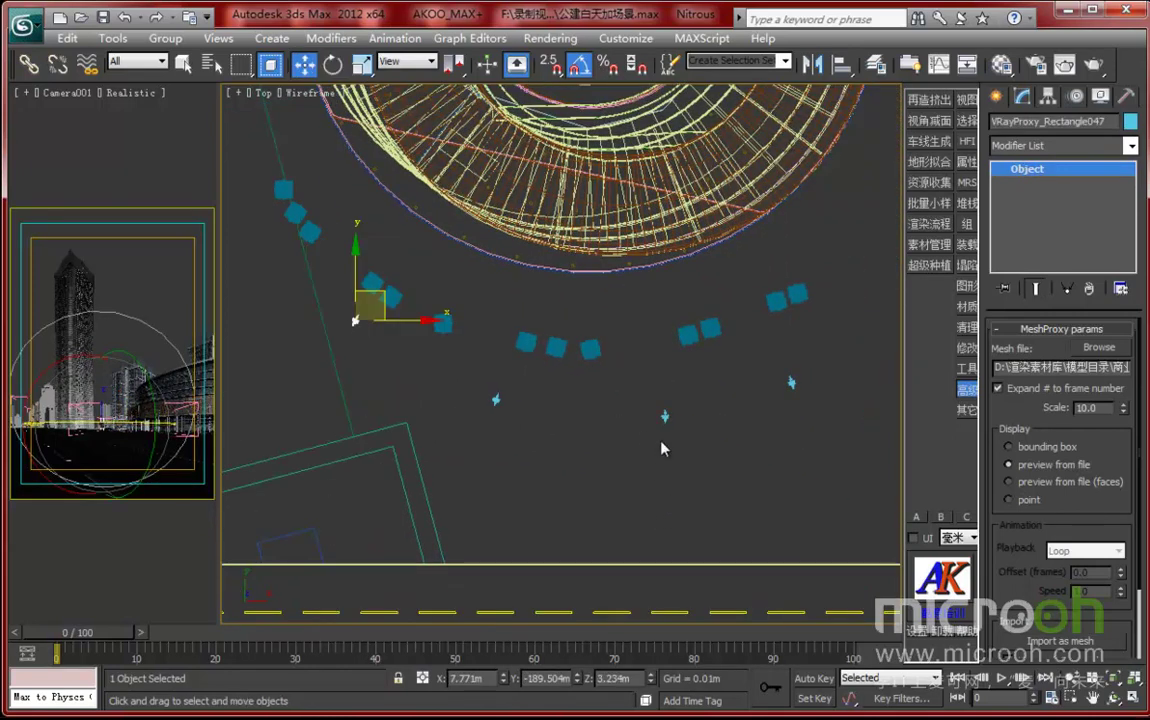
- Merge the flower bed file 花池 from the 人视白天渲染 folder into the scene
middle_drag(647, 436, 621, 425)
key(alt+Tab)
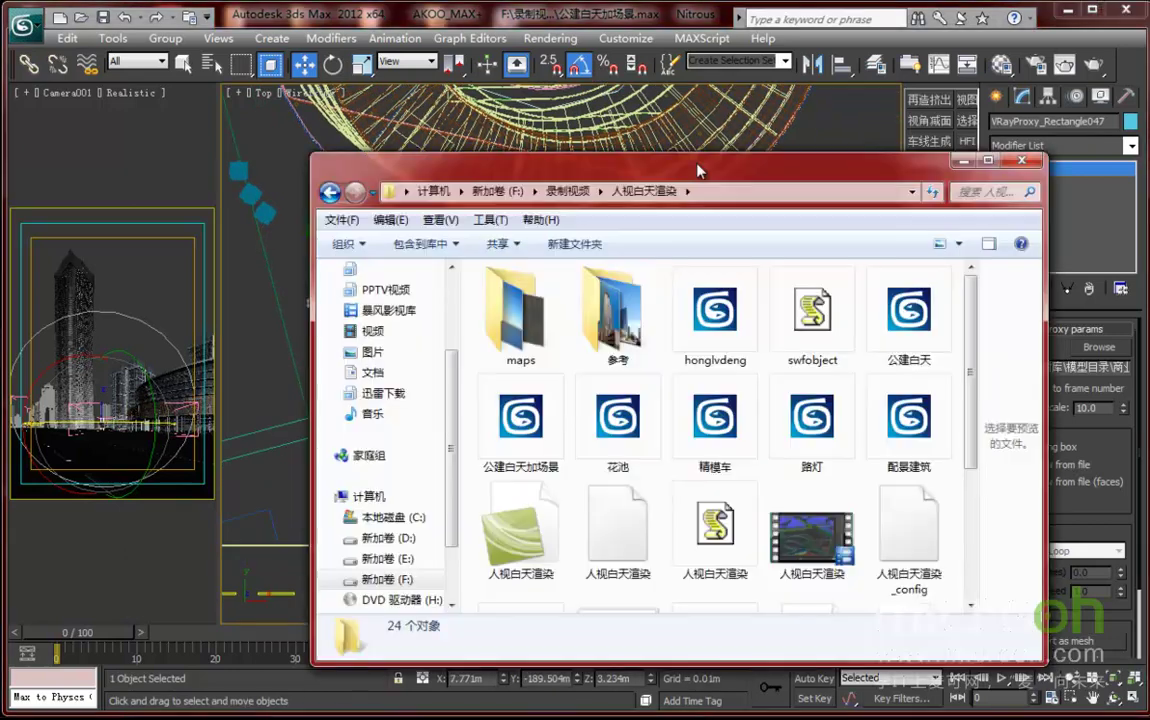
drag(693, 167, 1001, 205)
drag(921, 483, 591, 444)
click(610, 471)
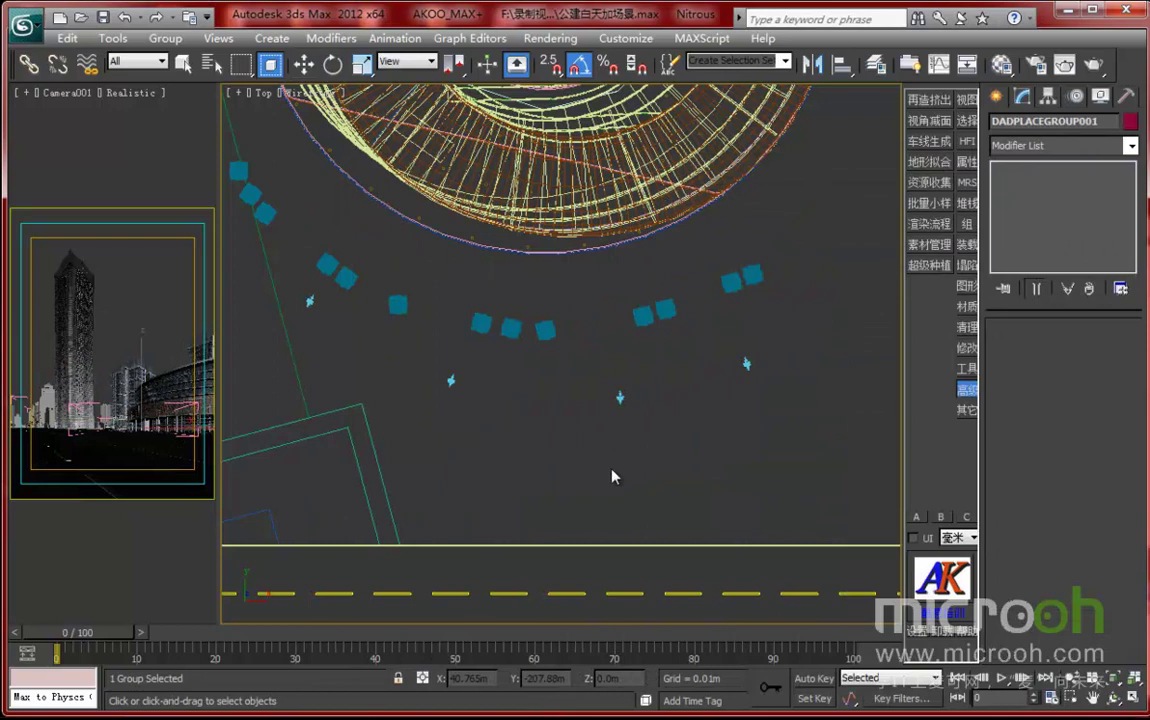
right_click(614, 476)
- Select the flower bed's plant proxy and relink its mesh file to Magnolia loebneri y01.vrmesh in the 商业街景场景小品 maps folder
key(z)
click(694, 504)
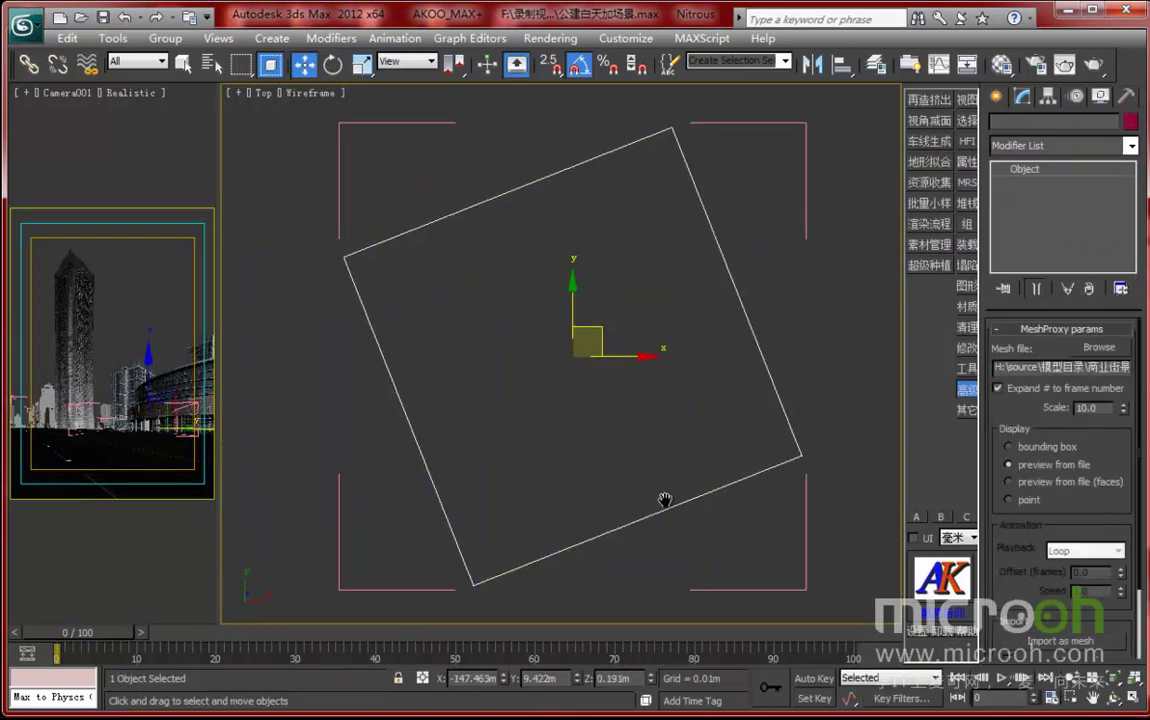
click(1099, 347)
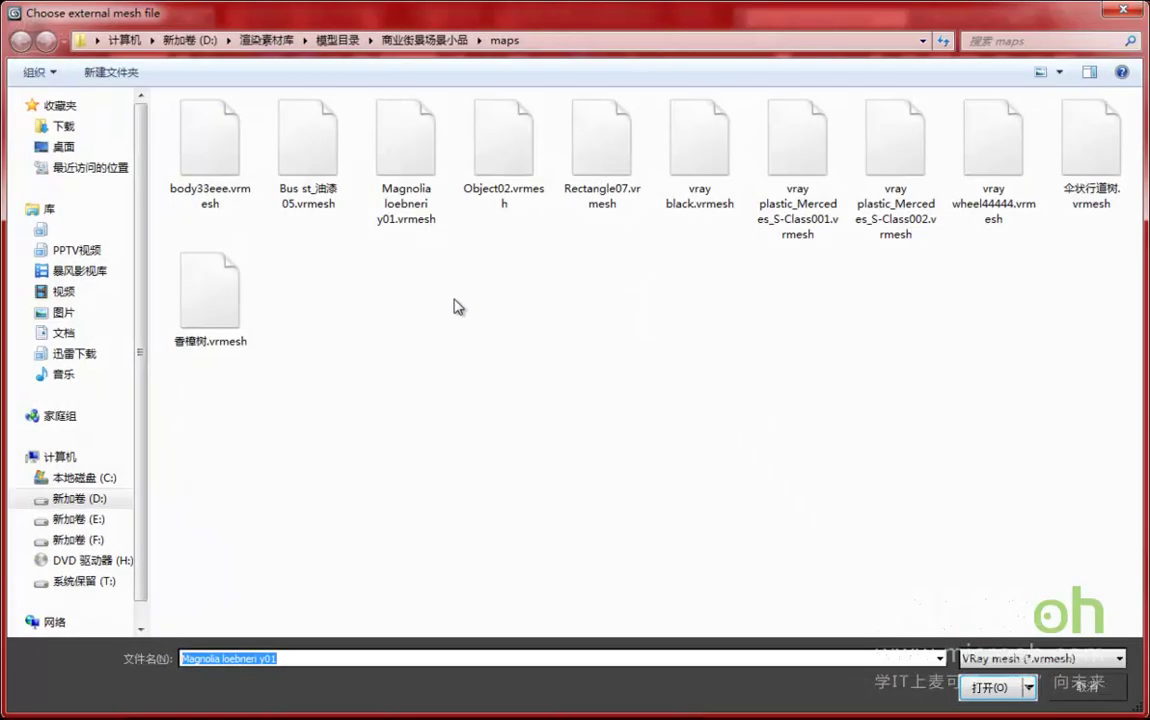
click(995, 690)
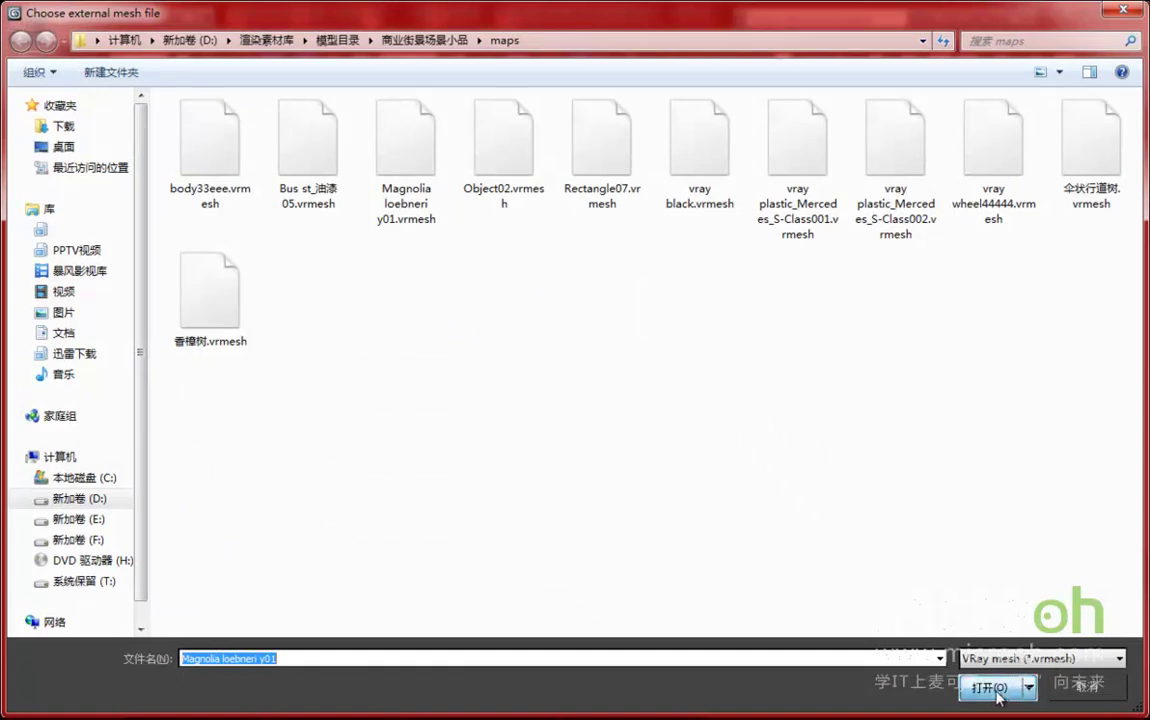
middle_drag(508, 446, 598, 480)
scroll(600, 470, down, 3)
key(z)
- Move the magnolia proxy across the site to the plaza in front of the round building, among the lamps
scroll(603, 477, down, 6)
middle_drag(603, 477, 449, 408)
drag(433, 271, 498, 366)
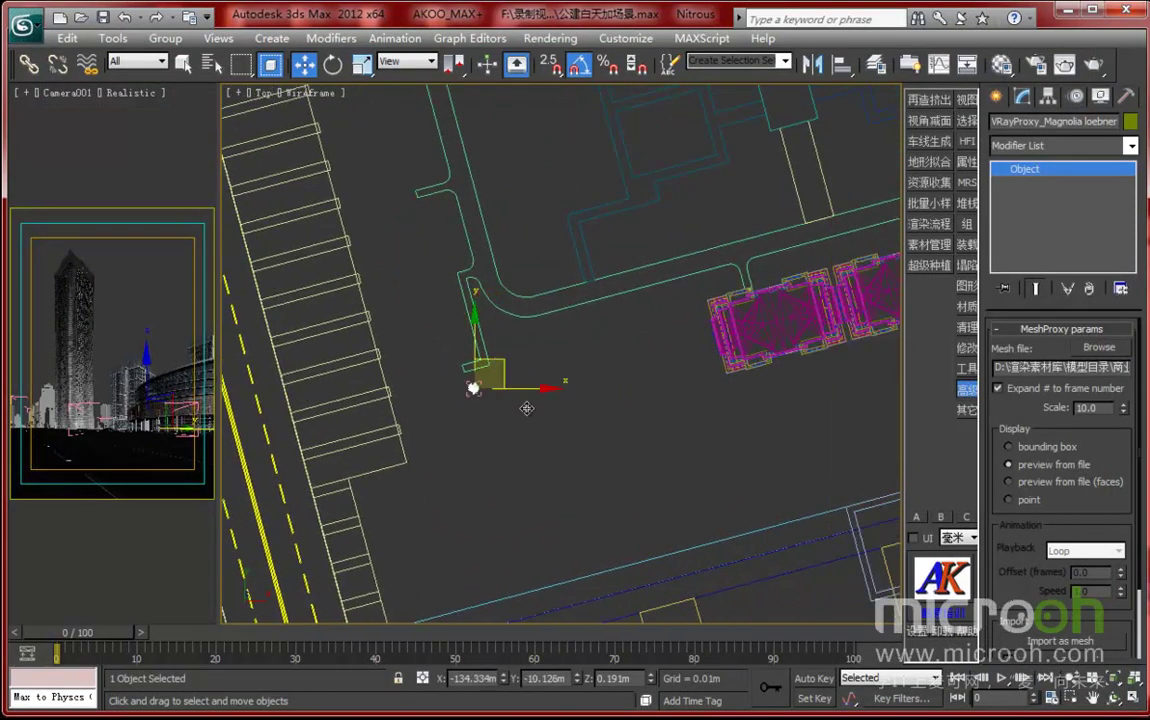
scroll(526, 407, down, 2)
middle_drag(635, 465, 418, 336)
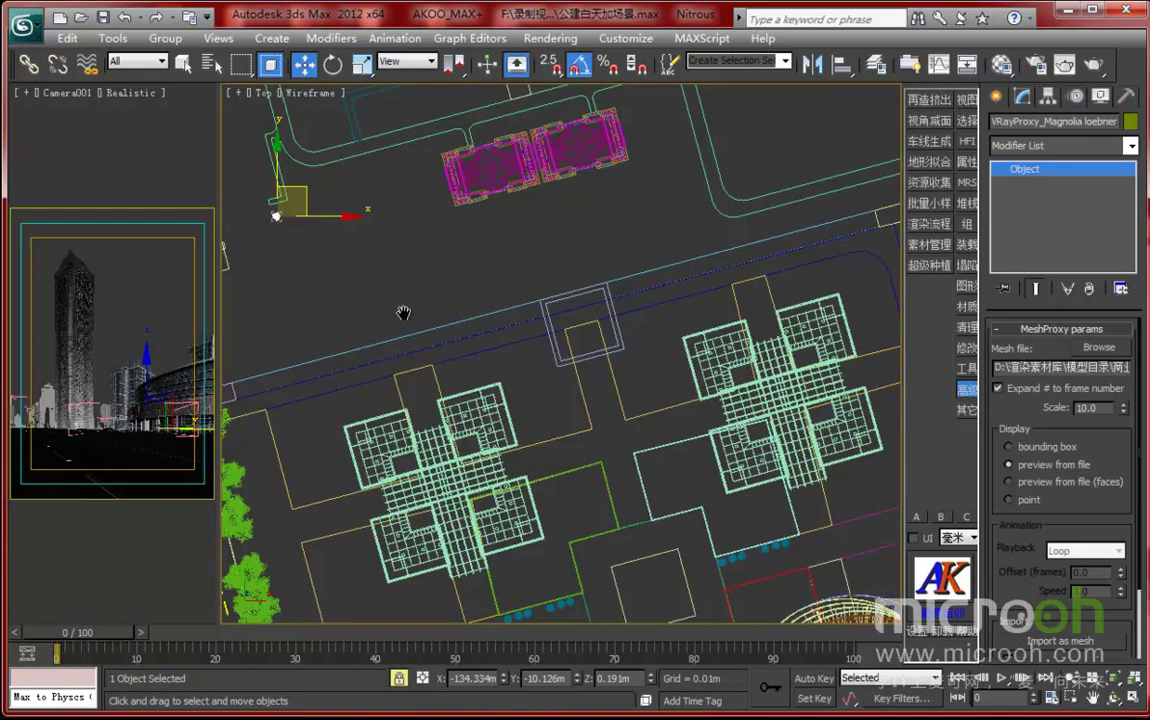
scroll(371, 272, down, 2)
drag(403, 250, 723, 528)
middle_drag(723, 528, 612, 250)
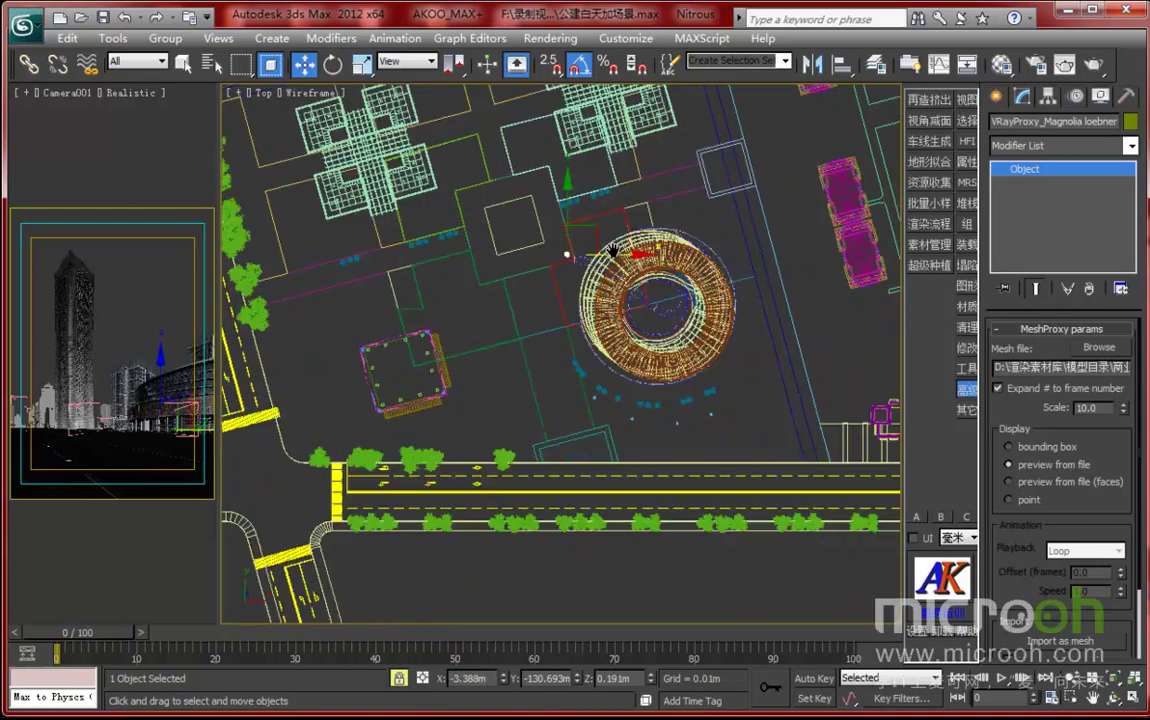
drag(589, 224, 672, 400)
scroll(676, 432, up, 5)
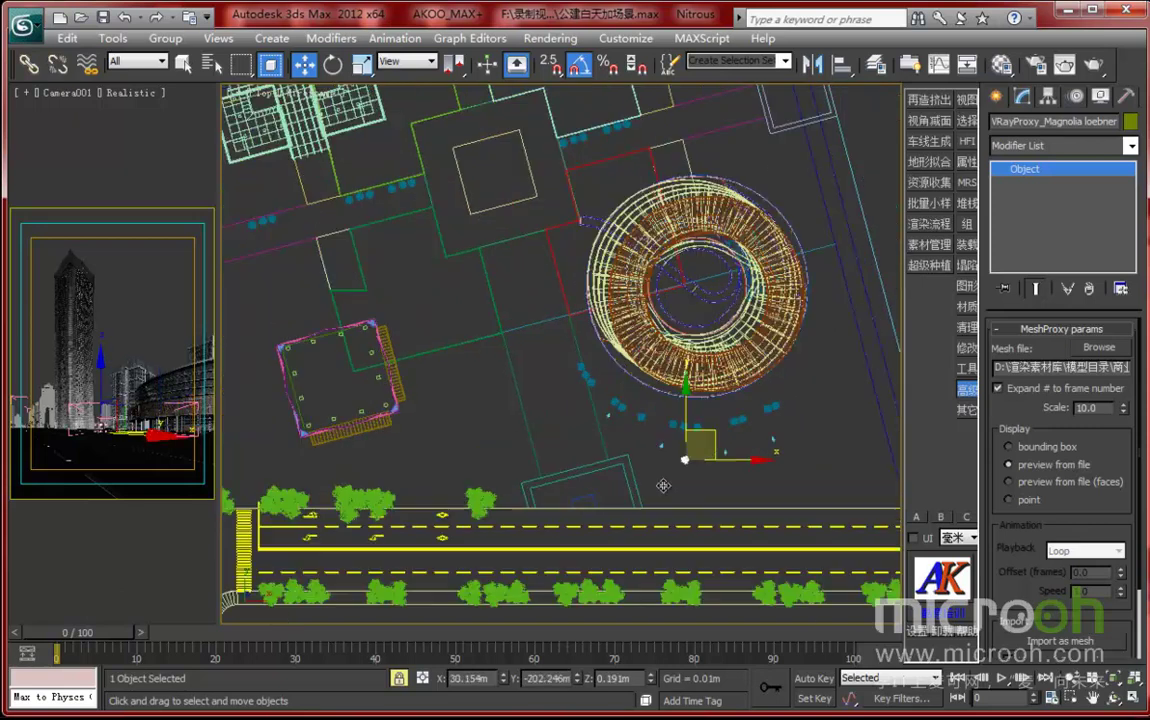
- Move the magnolia planter along the plaza arc to sit beside the lamp in front of the round building
scroll(520, 407, up, 5)
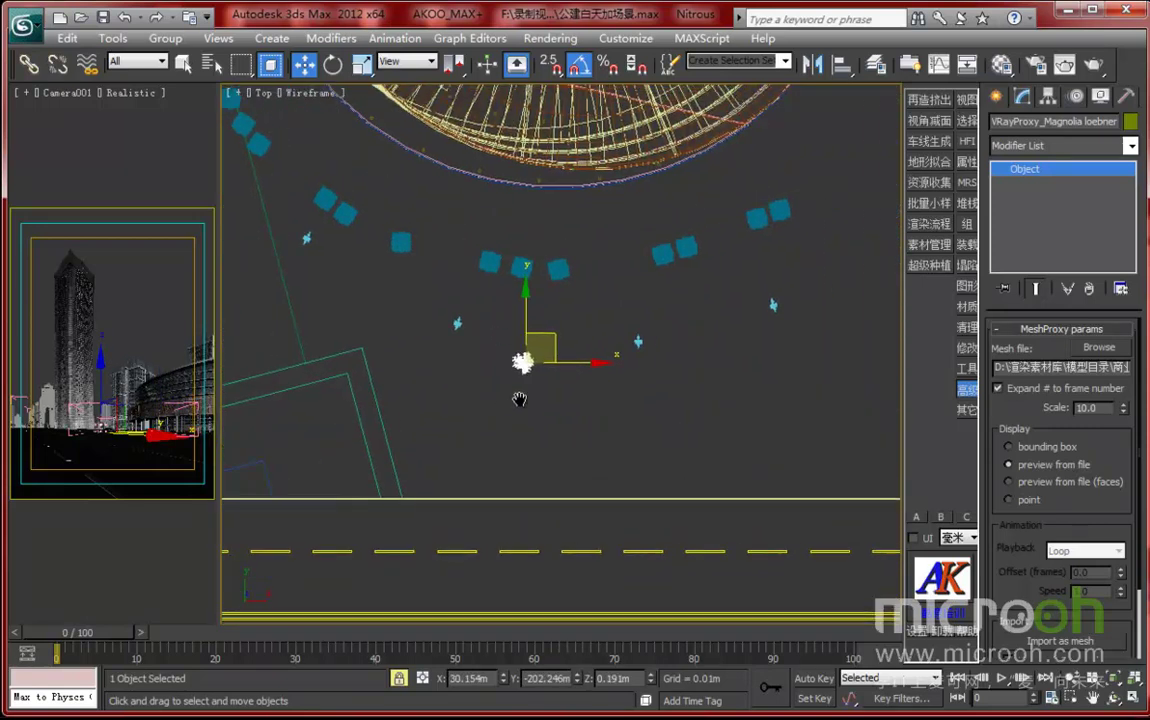
scroll(502, 418, up, 2)
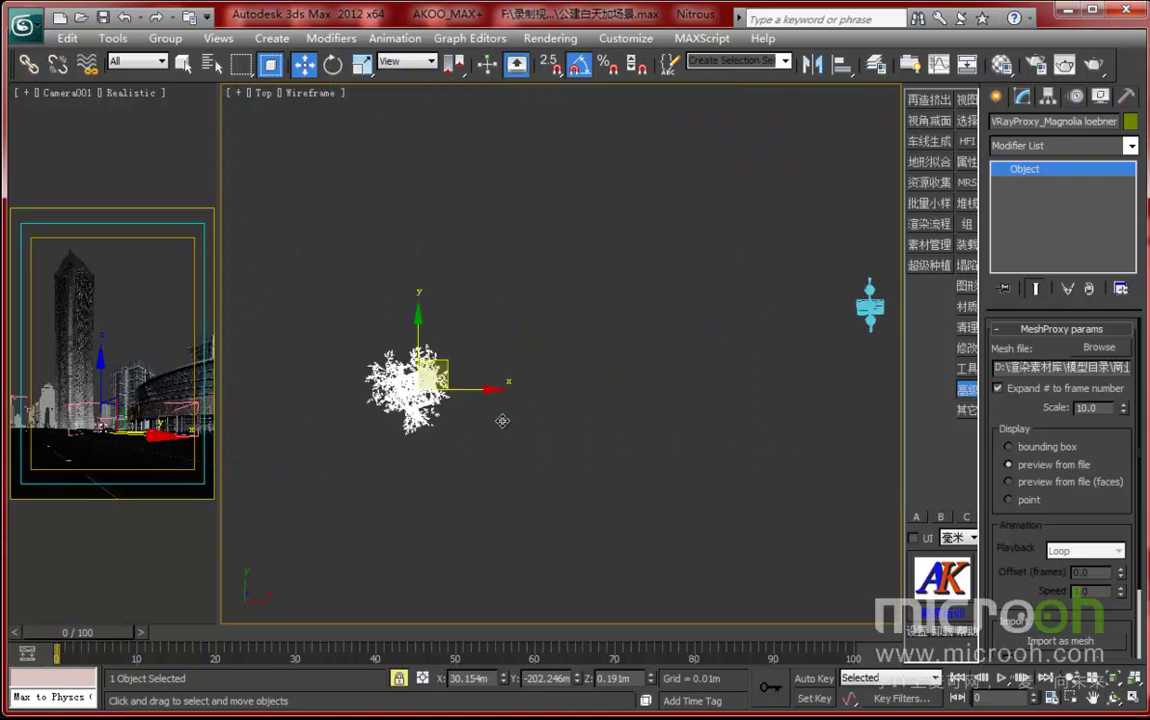
middle_drag(502, 418, 538, 416)
drag(433, 410, 708, 425)
scroll(708, 425, down, 3)
middle_drag(708, 425, 604, 418)
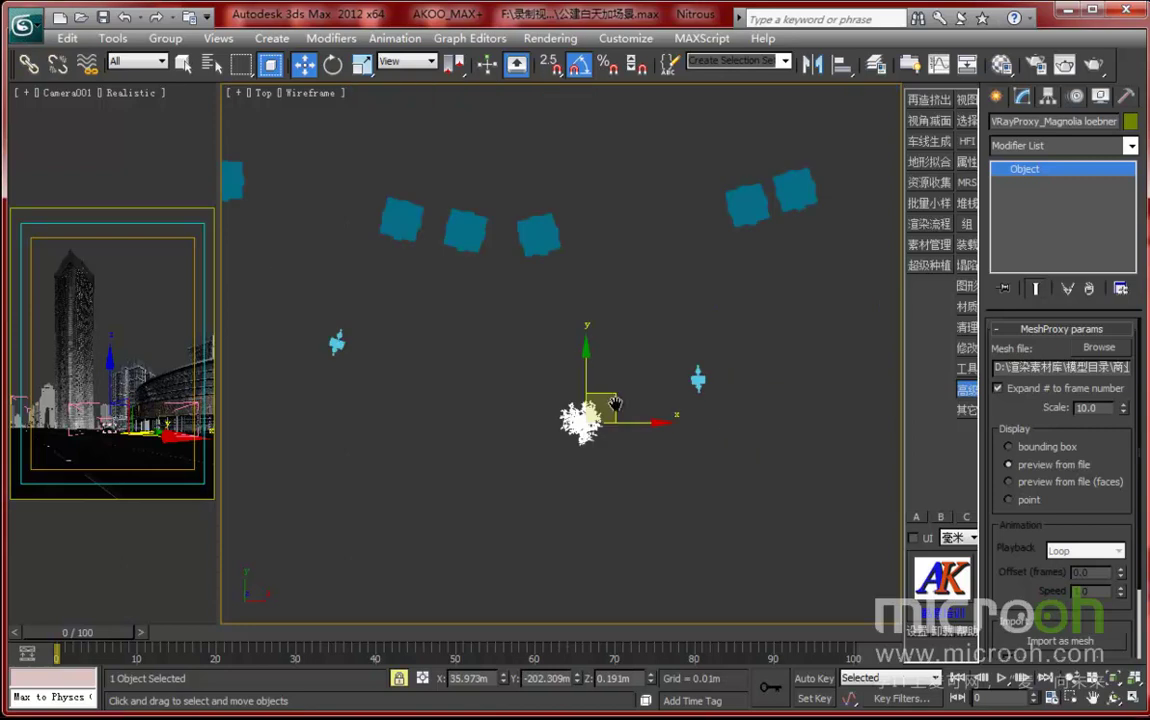
drag(614, 398, 667, 371)
middle_drag(632, 456, 681, 383)
- Clone the magnolia planter as instances, leaving a pair by the lamp and a group of three near the next lamp along the arc
shift+drag(677, 376, 431, 341)
click(580, 441)
click(580, 443)
click(578, 443)
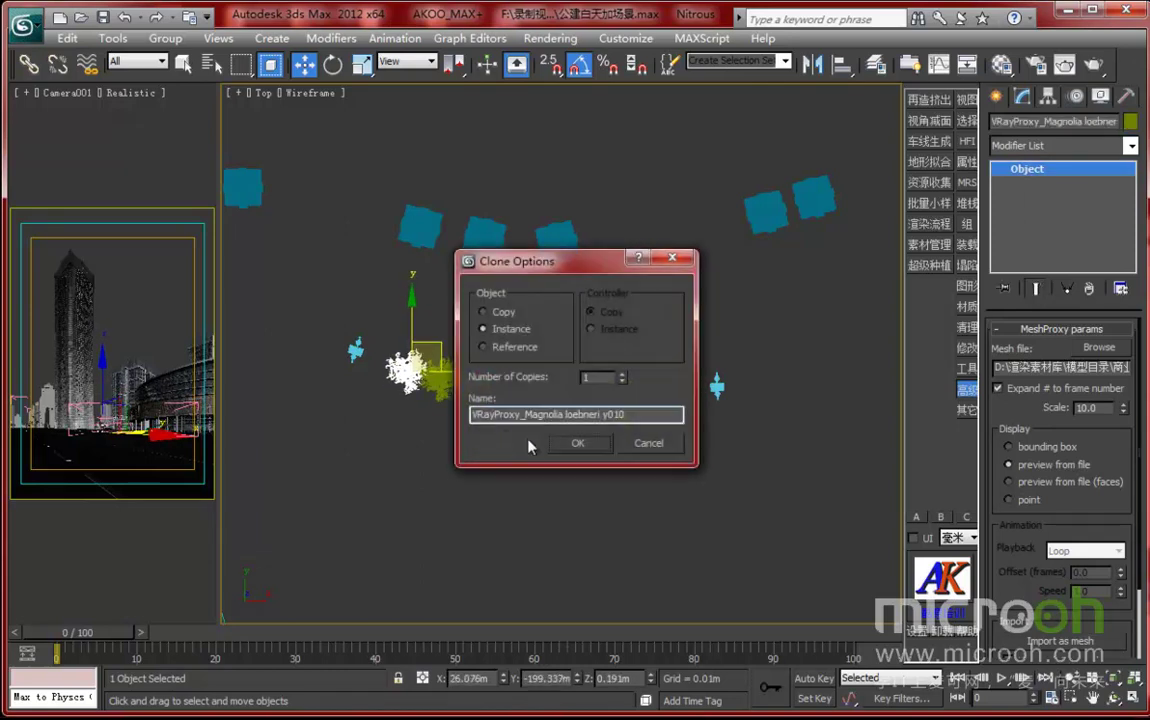
click(576, 442)
- Clone two more instanced magnolia planters past that lamp, placing them side by side below the single umbrella table
middle_drag(640, 520, 685, 400)
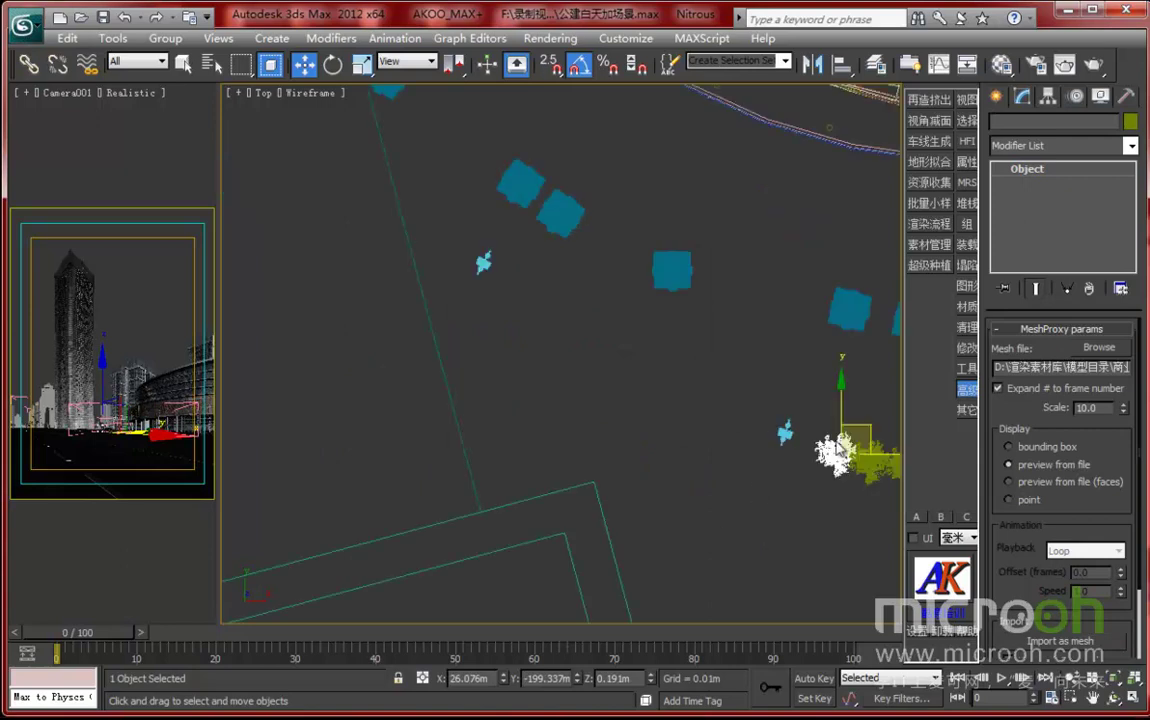
click(711, 378)
shift+drag(711, 378, 685, 369)
click(578, 443)
click(580, 441)
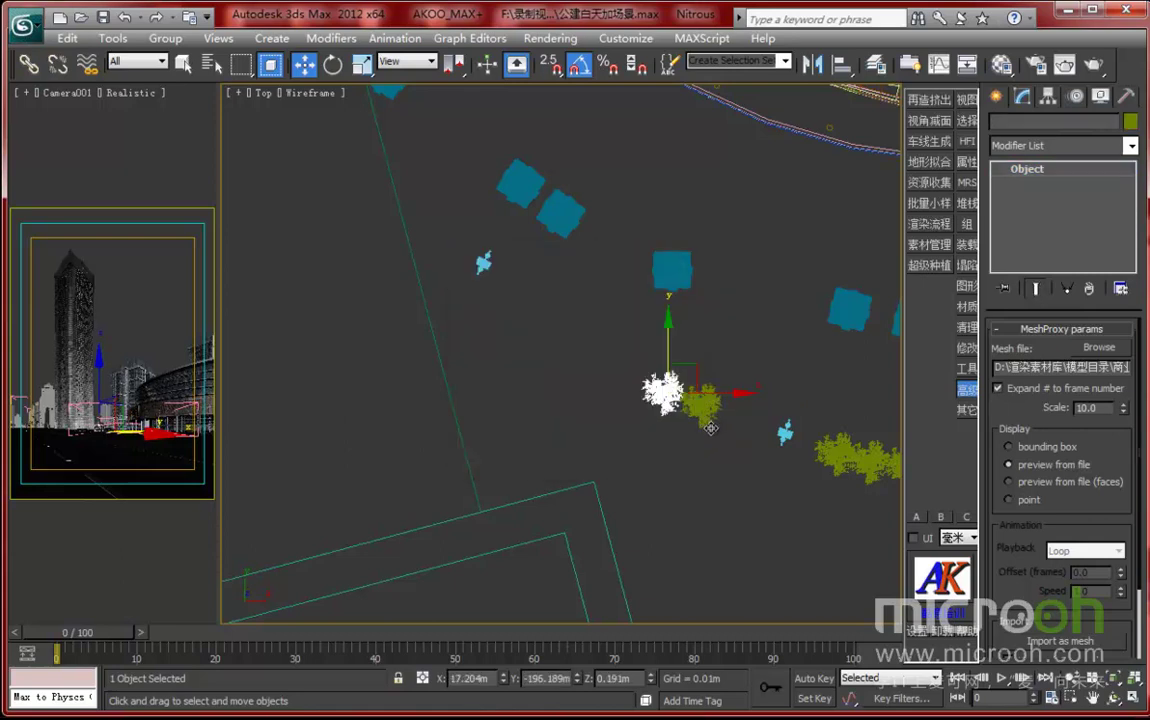
- Clone the pair of magnolia planters farther up the arc toward the end lamp and rotate the copies -10 degrees
ctrl+click(709, 416)
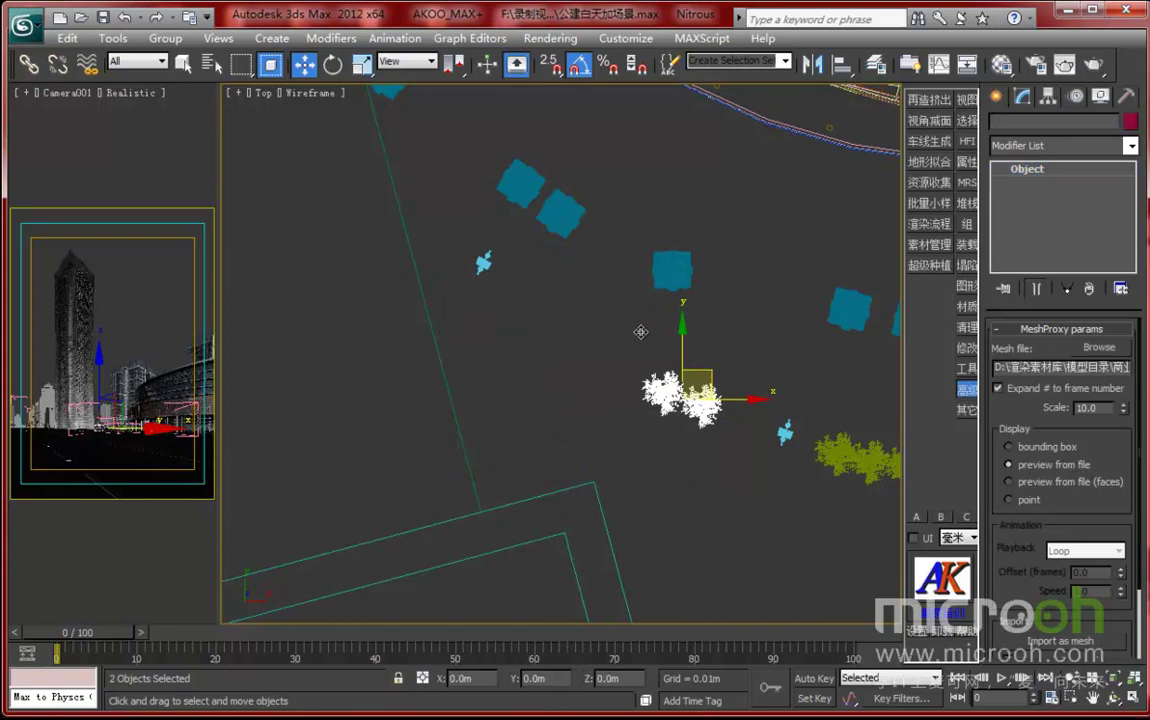
drag(698, 368, 566, 288)
click(596, 447)
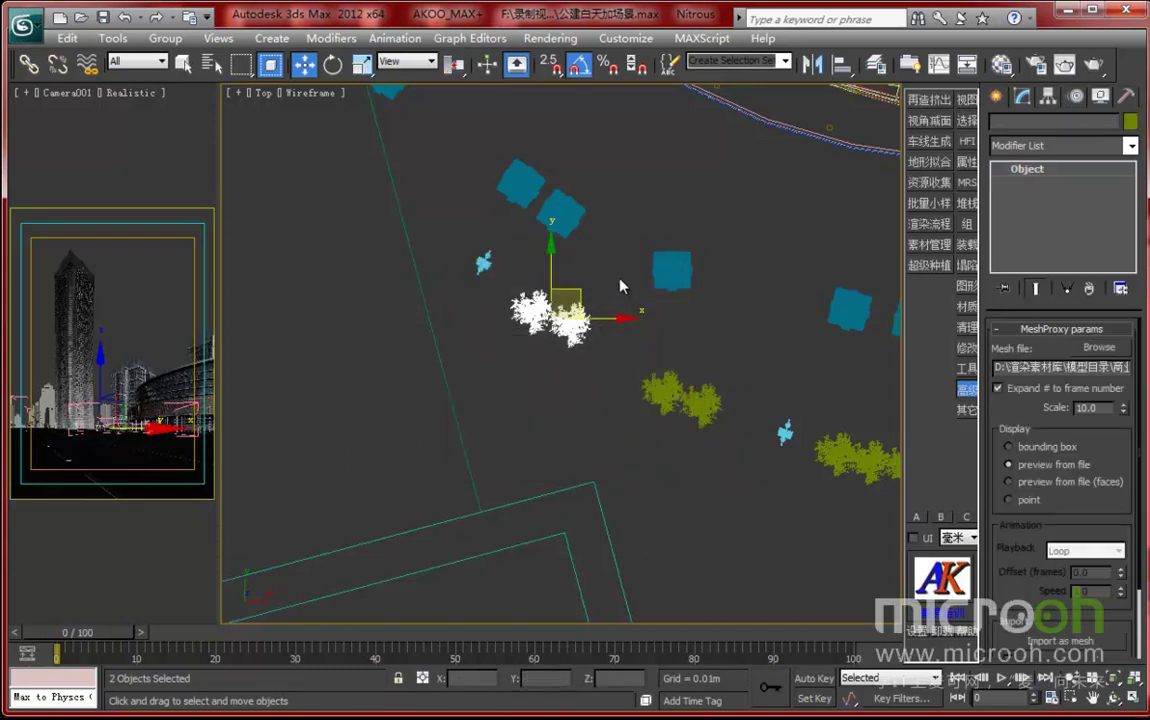
key(e)
drag(610, 290, 612, 293)
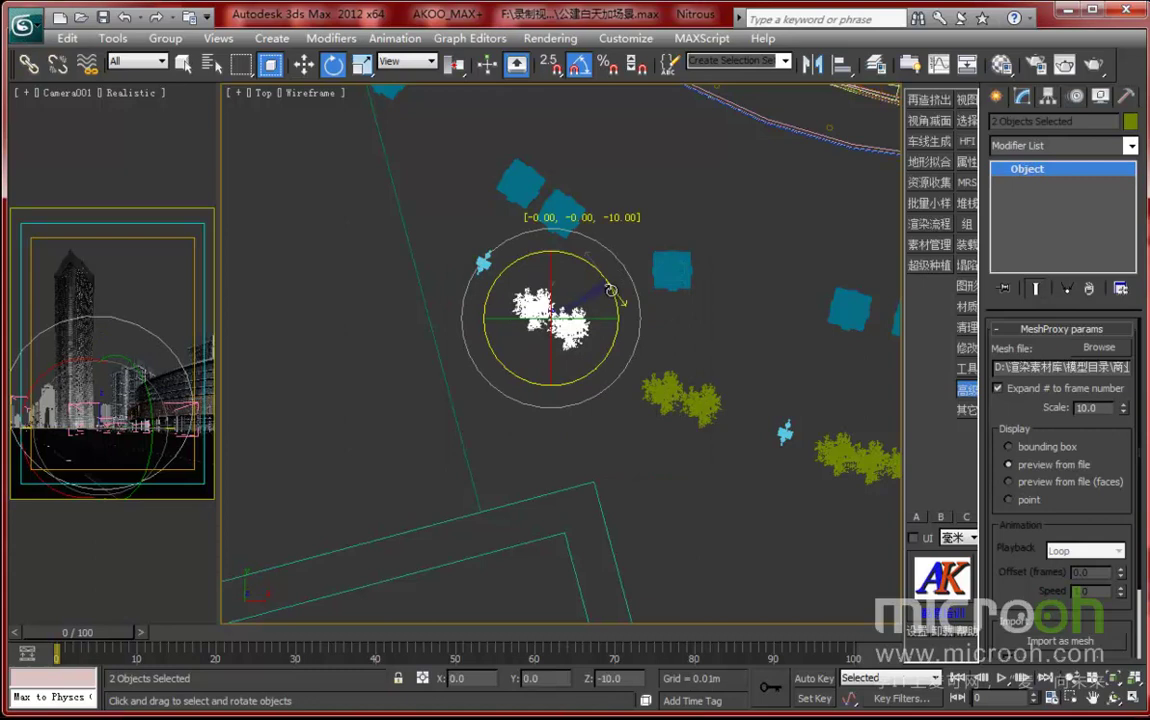
key(w)
- Clone the group of three magnolia planters to the opposite side of the arc past the lamp and rotate the copies to follow the curve
middle_drag(688, 418, 557, 403)
scroll(706, 449, down, 3)
middle_drag(535, 451, 440, 452)
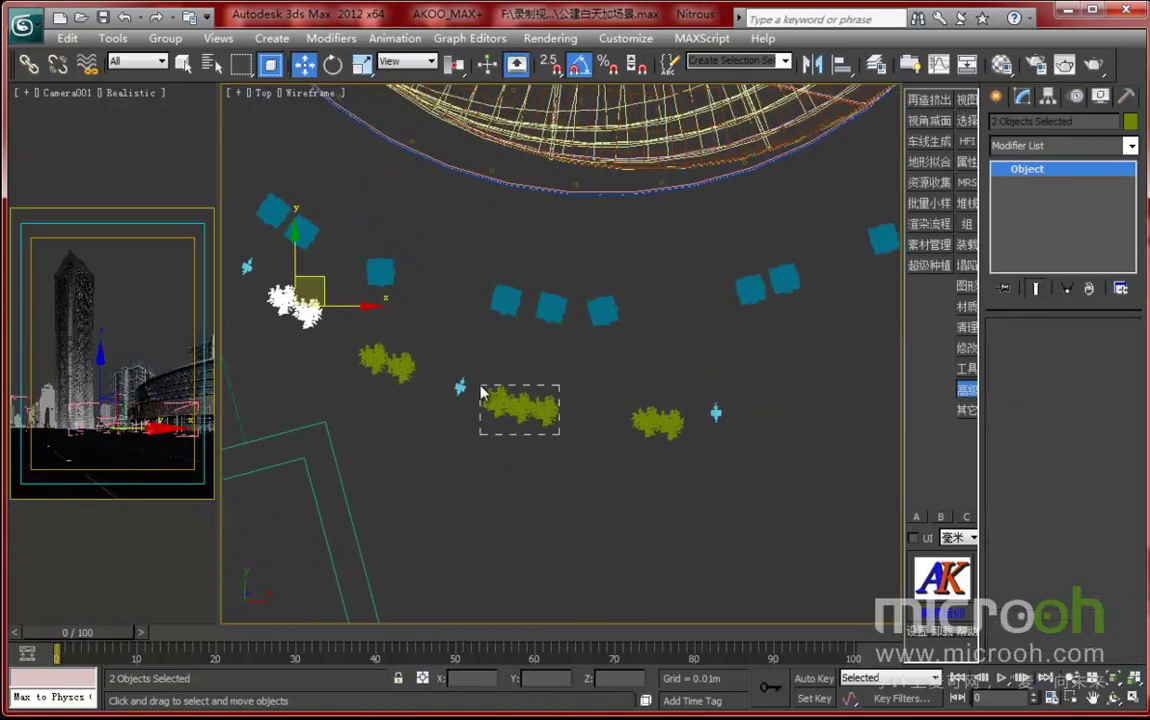
click(553, 392)
mouse_move(557, 390)
shift+mouse_down()
mouse_move(835, 400)
mouse_move(815, 404)
shift+mouse_up()
click(582, 441)
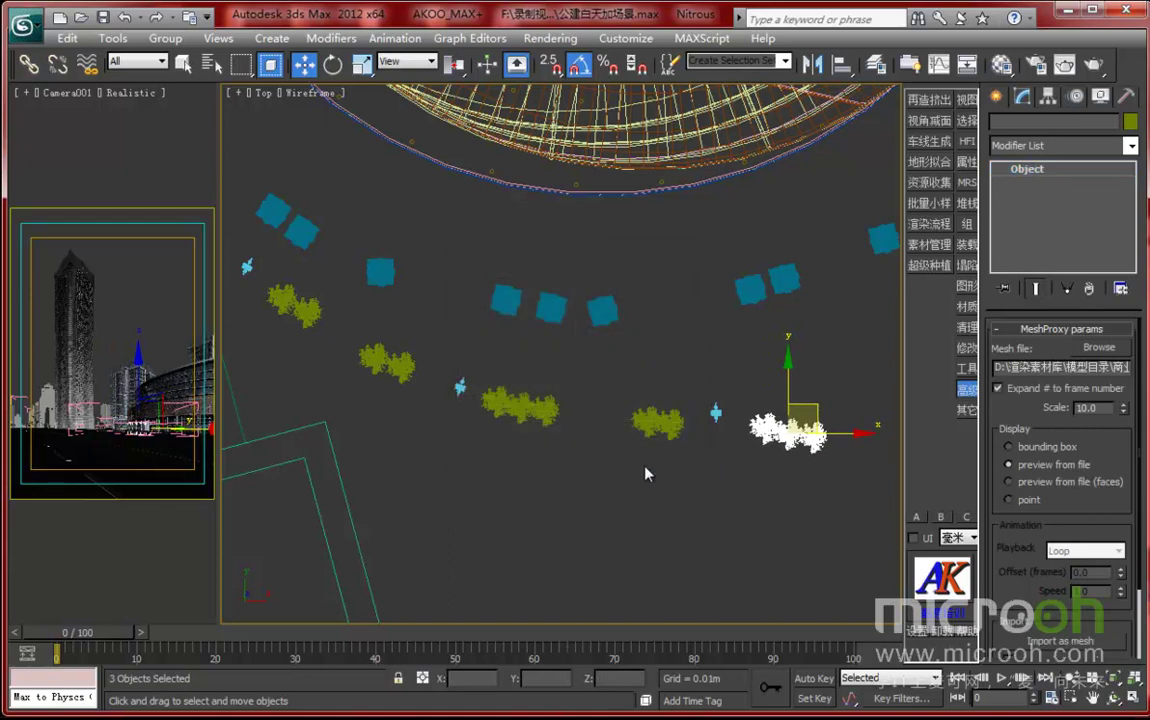
middle_drag(834, 449, 603, 478)
key(e)
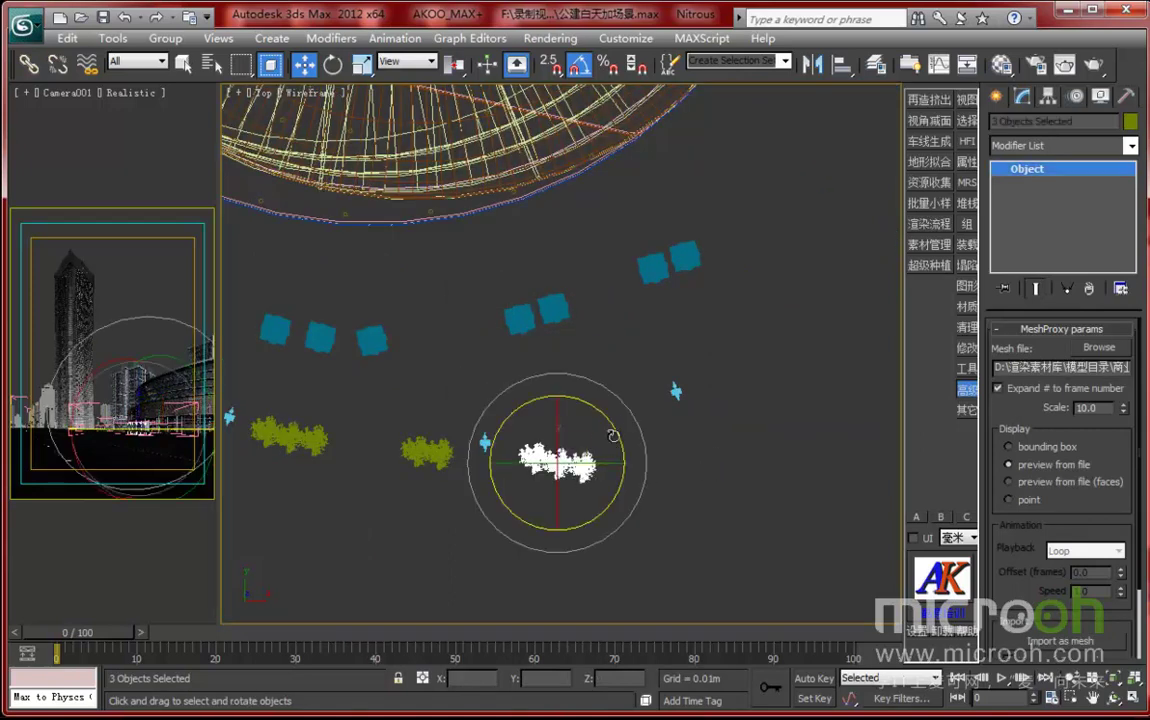
mouse_move(612, 424)
mouse_down()
mouse_move(599, 406)
mouse_move(585, 424)
mouse_move(672, 378)
mouse_move(753, 367)
mouse_move(748, 384)
mouse_up()
- Place an instanced copy of the rotated three-planter group farther along the arc by the last lamp and rotate it 15 degrees
key(w)
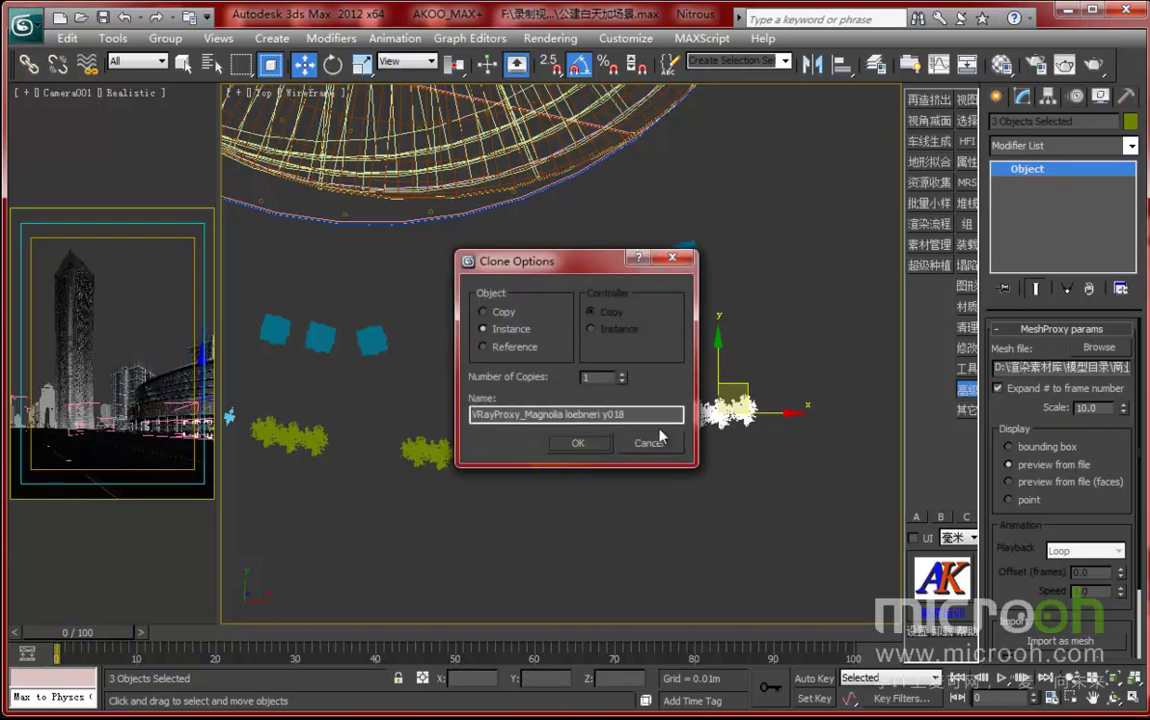
click(590, 446)
key(e)
drag(768, 362, 758, 358)
key(w)
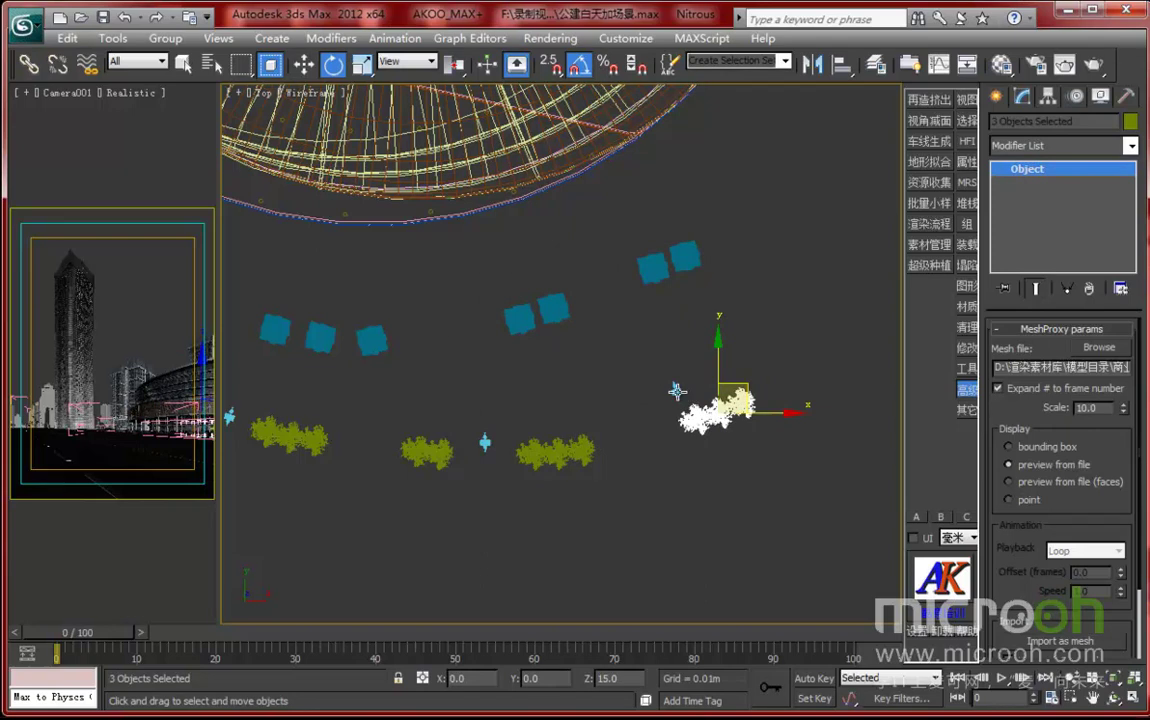
- Move the last street lamp down to the inner end of the newly placed planter group
click(676, 390)
drag(680, 385, 653, 417)
- Render a region of the Camera001 view, enlarged to cover the tower base, plaza and round building's ground floor
click(88, 160)
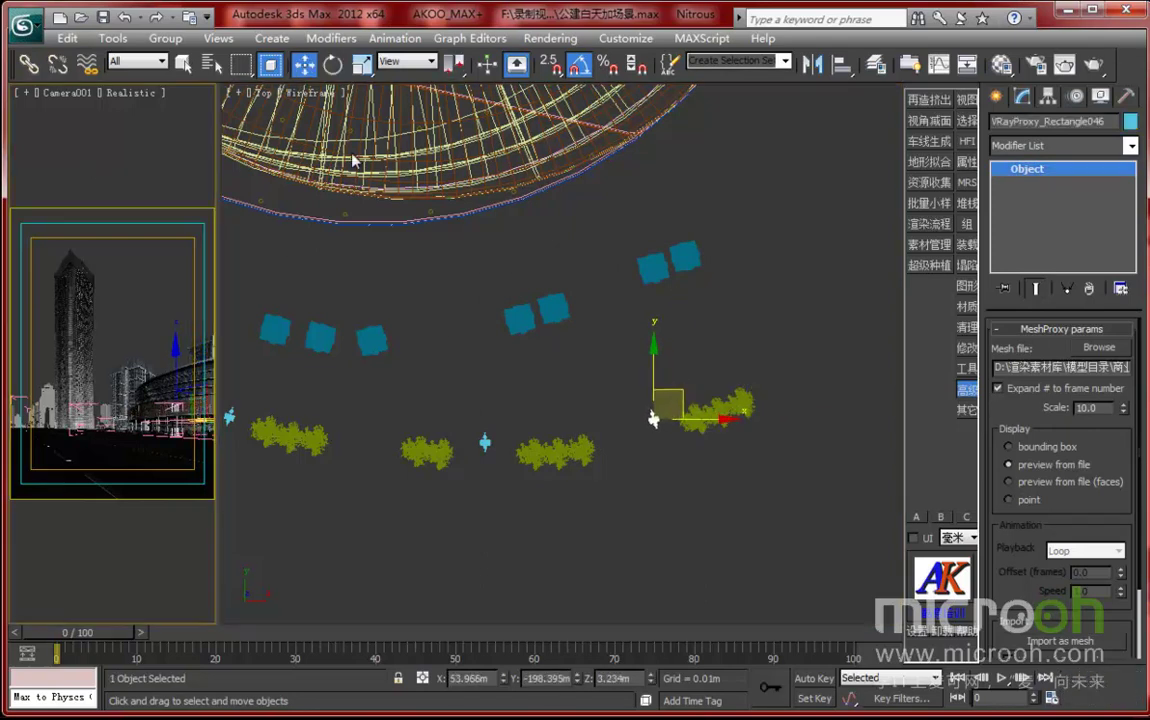
click(1064, 64)
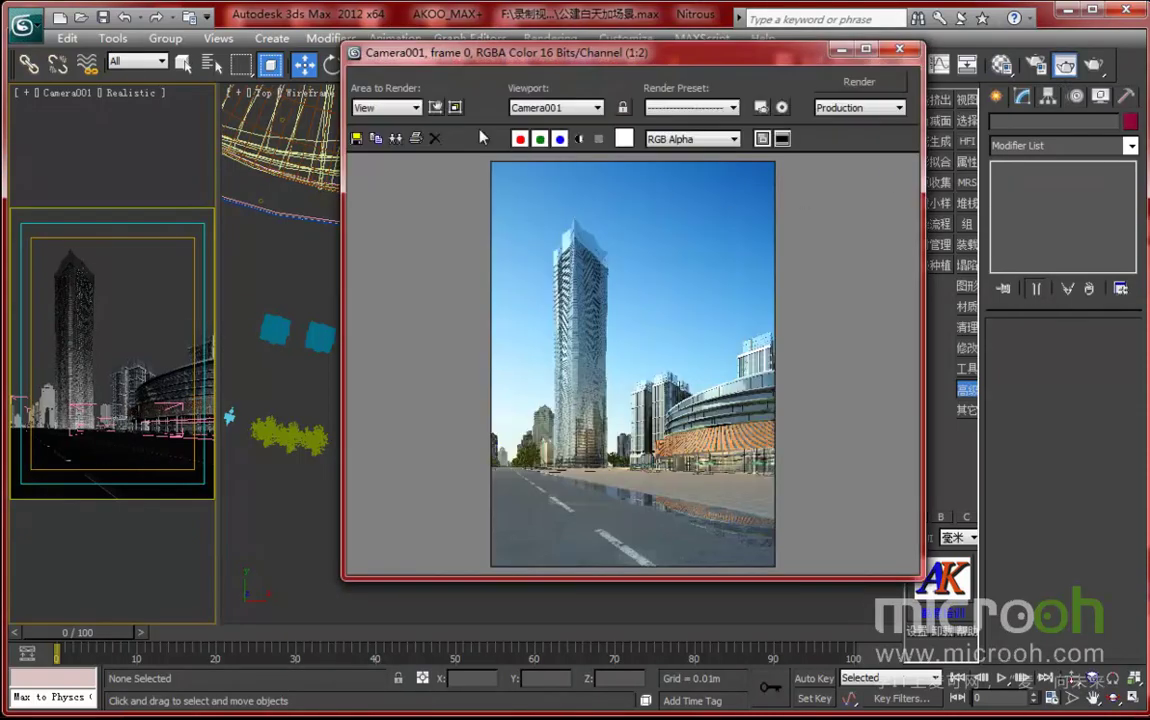
click(412, 108)
click(396, 148)
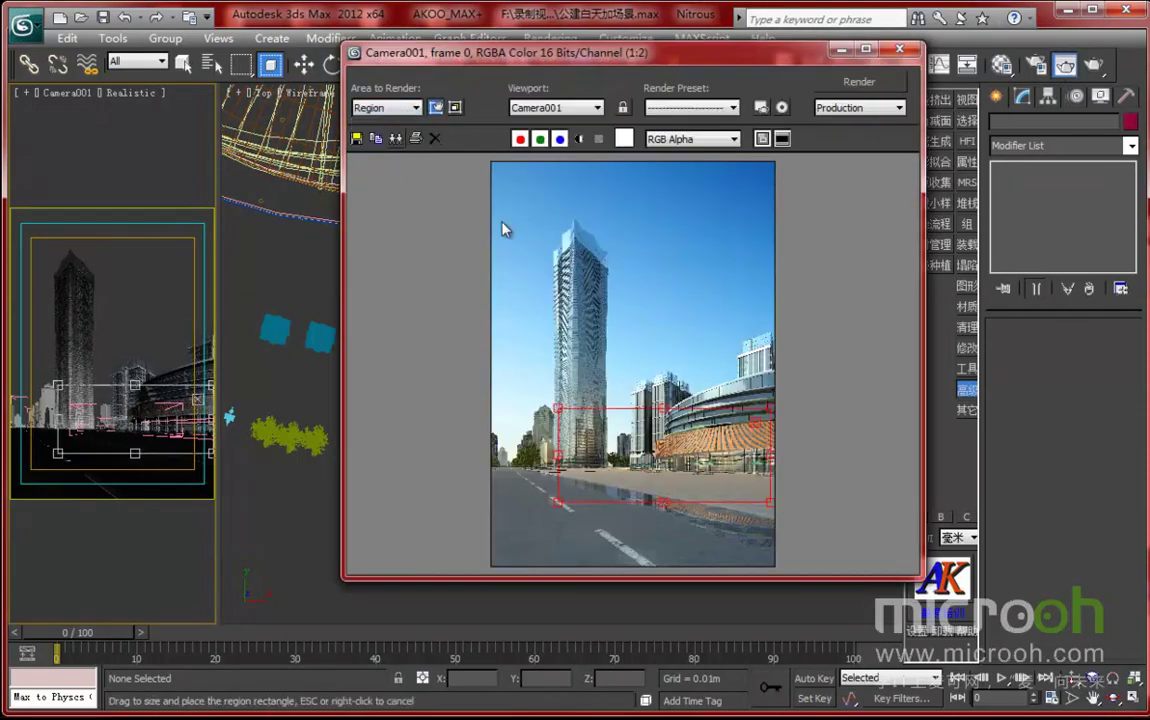
drag(558, 412, 507, 399)
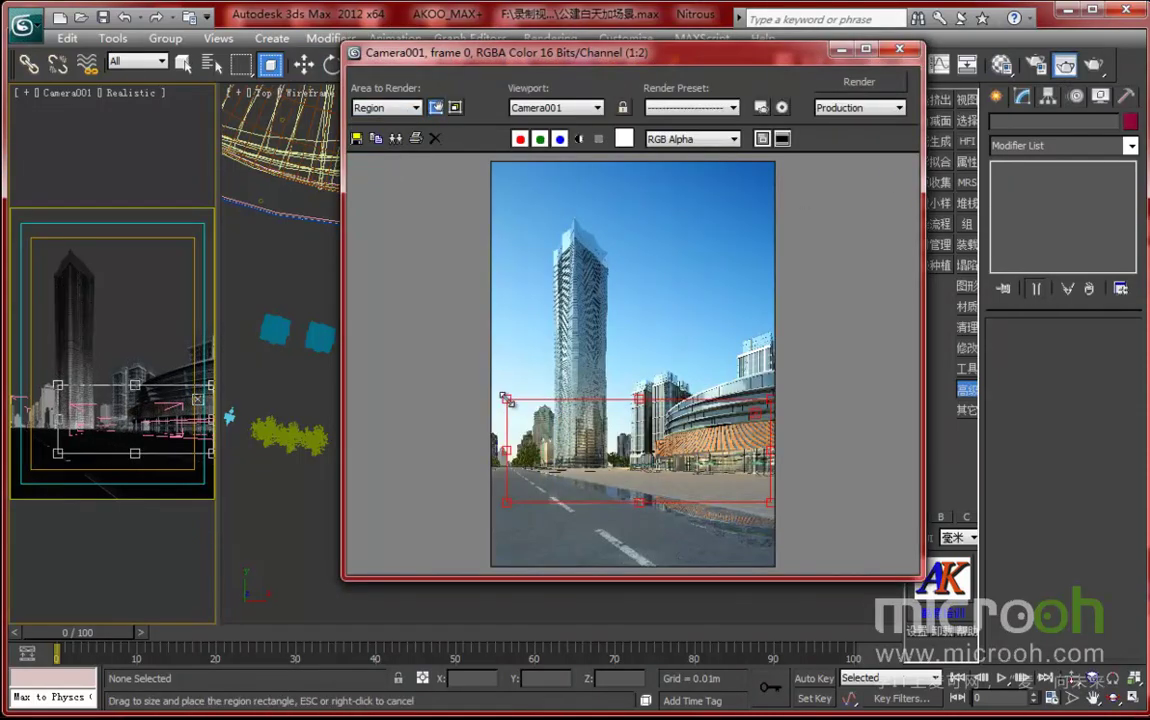
drag(758, 508, 796, 519)
click(860, 82)
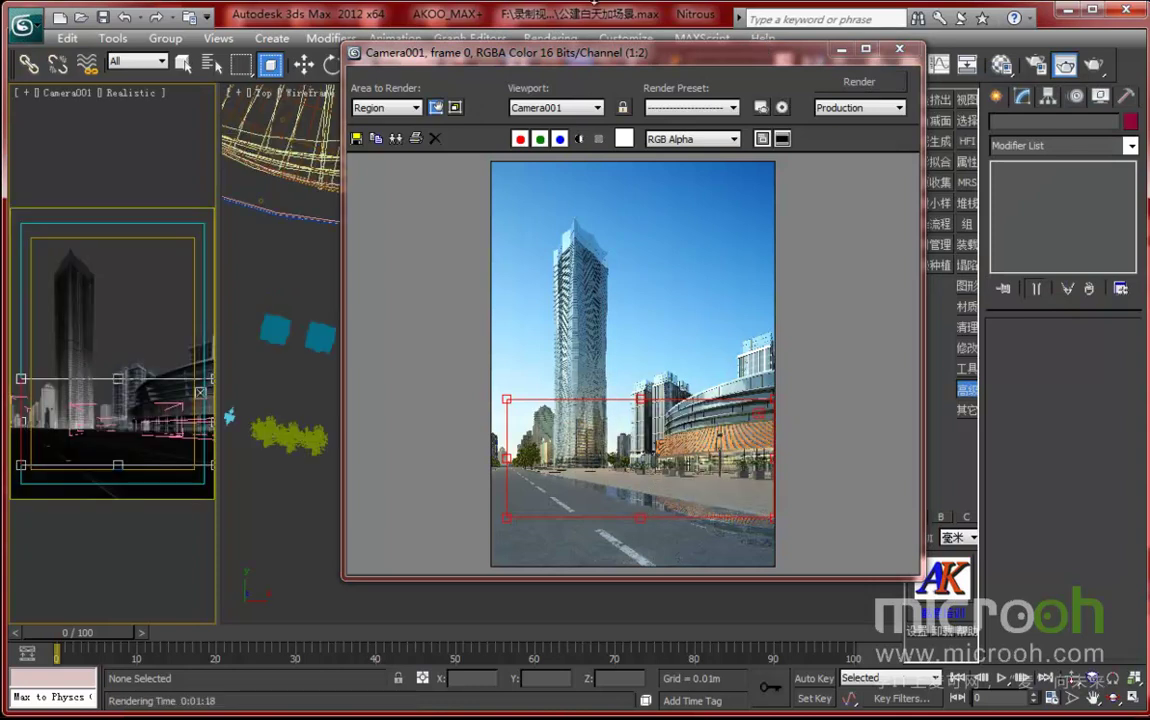
- Set the render area back to View and examine the planters, lamps and umbrella tables in the enlarged render
click(387, 107)
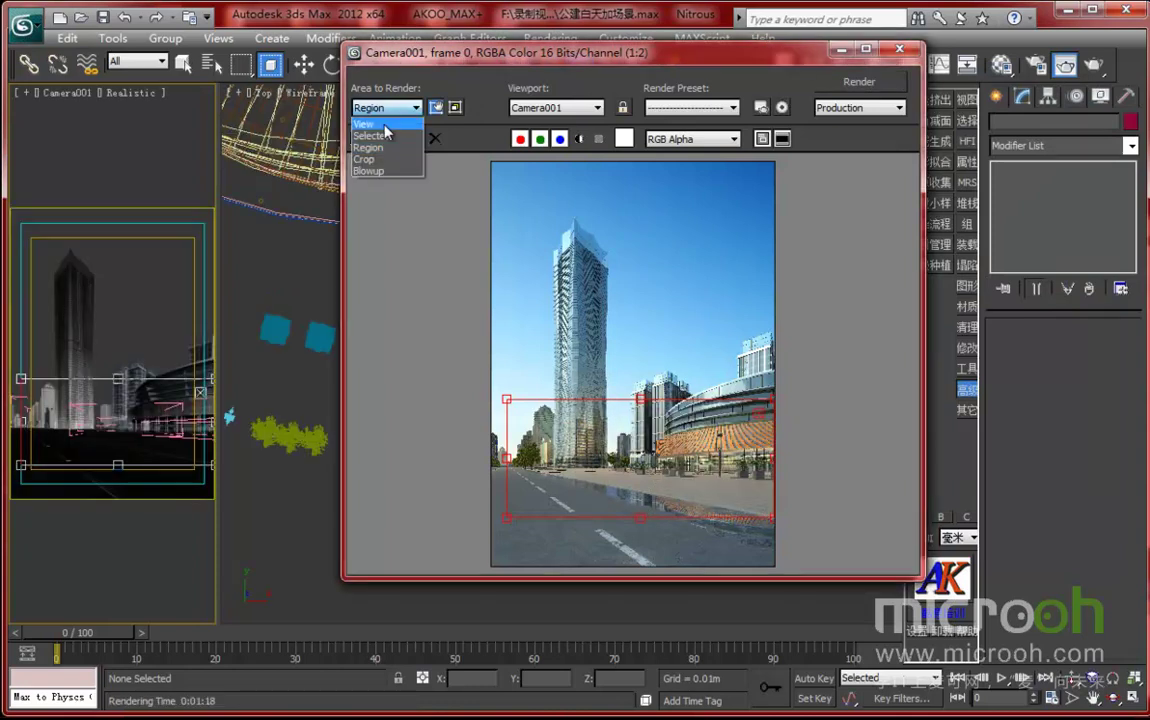
click(375, 120)
click(866, 48)
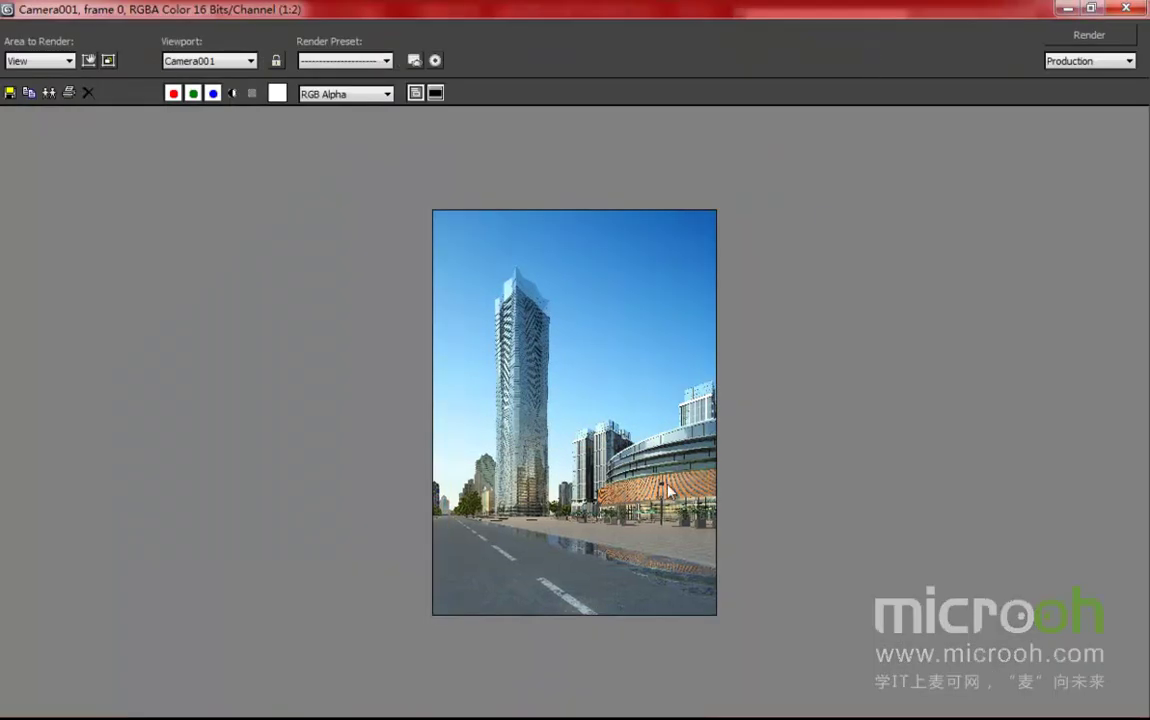
scroll(668, 490, up, 1)
scroll(675, 530, up, 1)
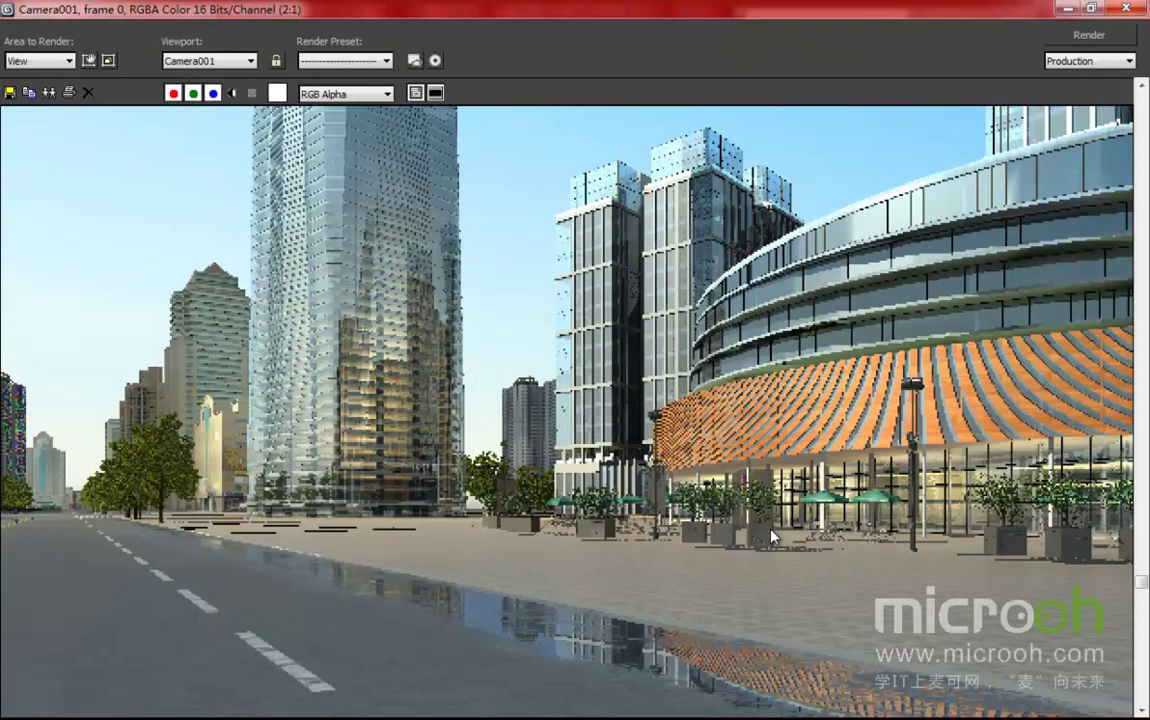
middle_drag(771, 537, 771, 533)
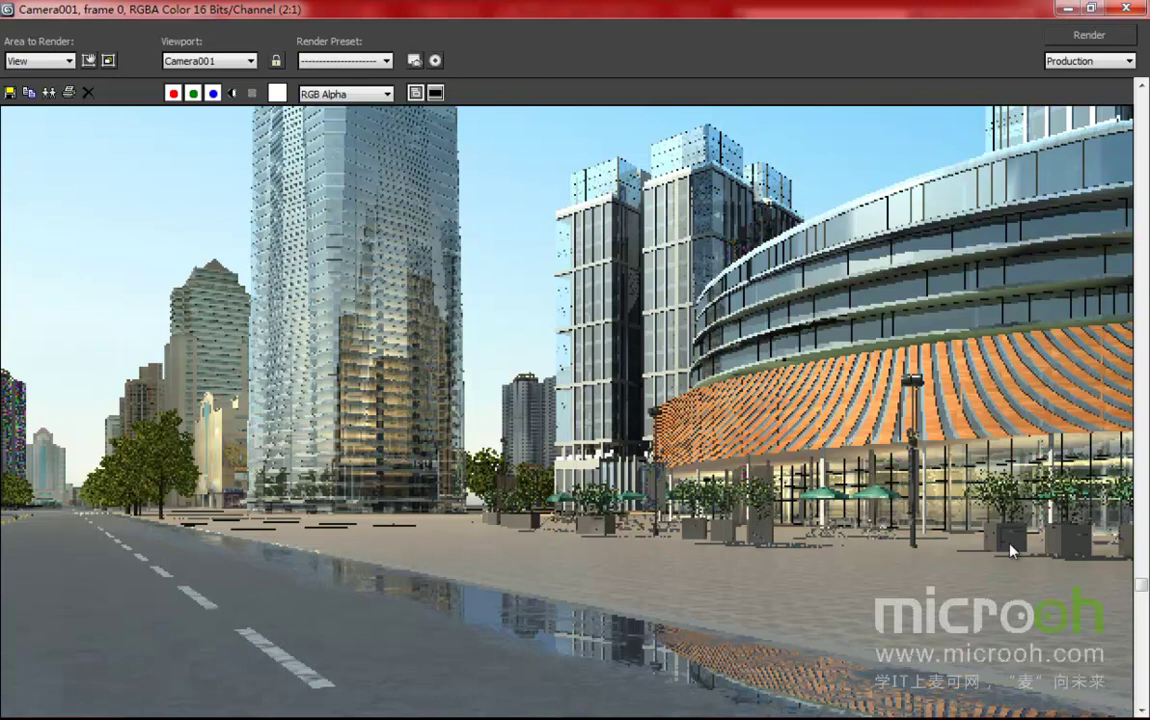
scroll(870, 534, down, 1)
scroll(860, 533, up, 1)
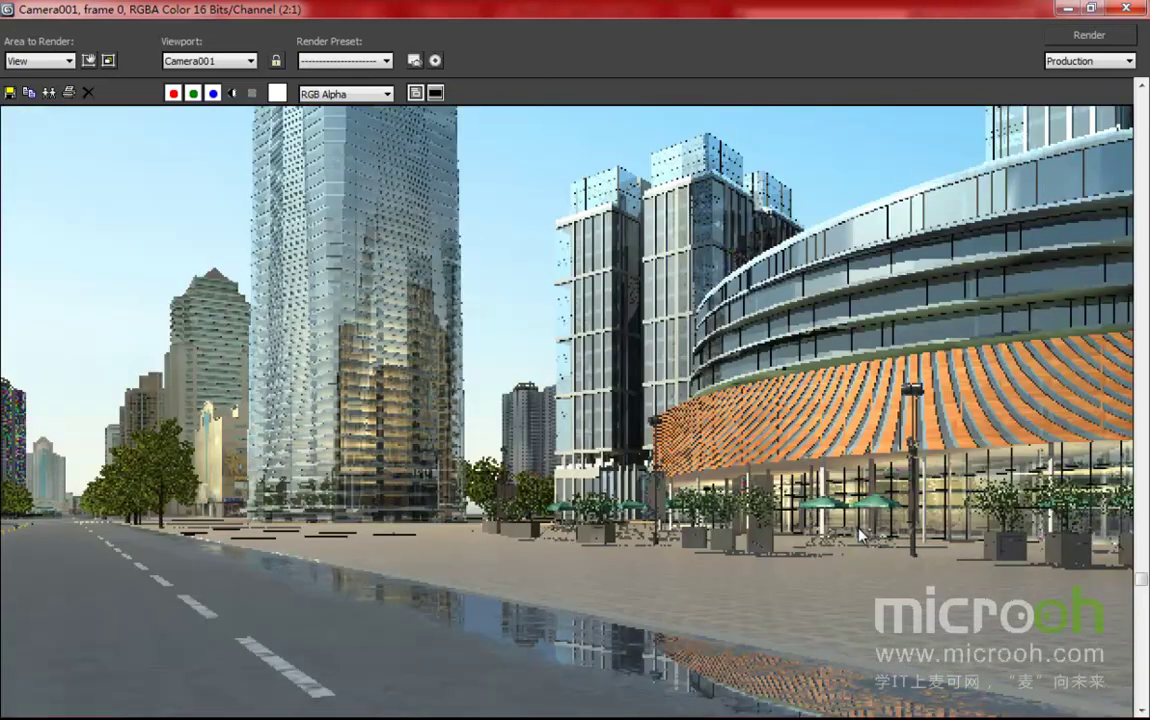
scroll(906, 524, down, 1)
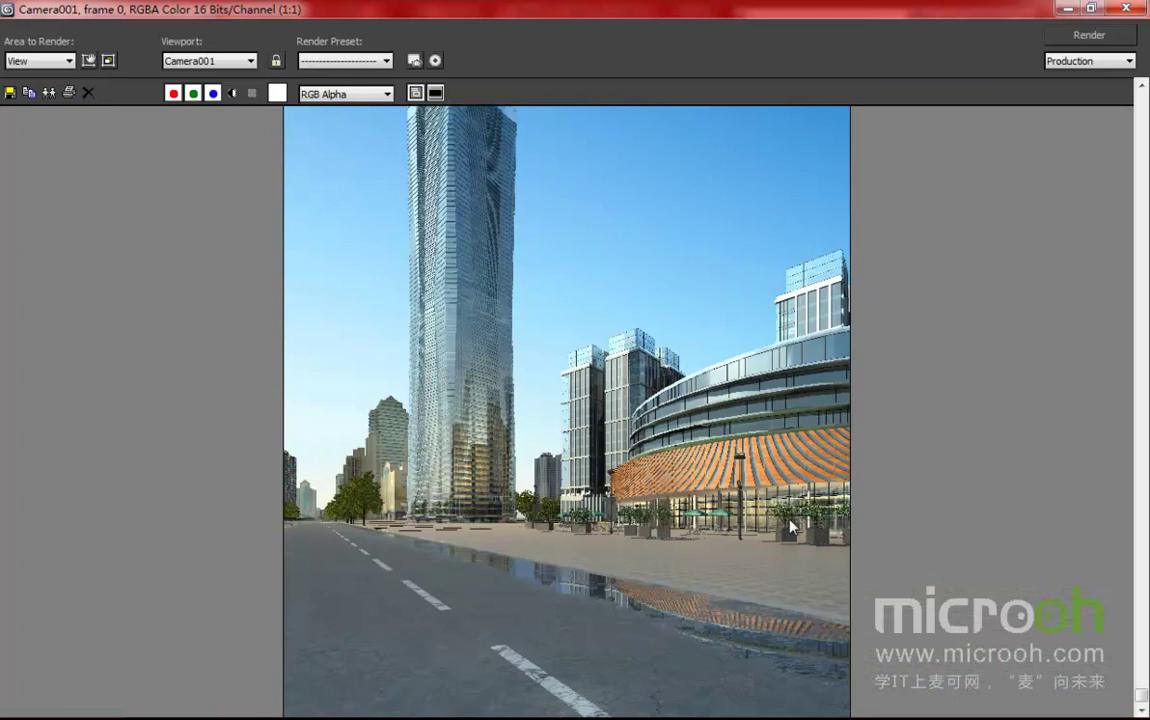
scroll(781, 527, up, 1)
middle_drag(830, 548, 791, 532)
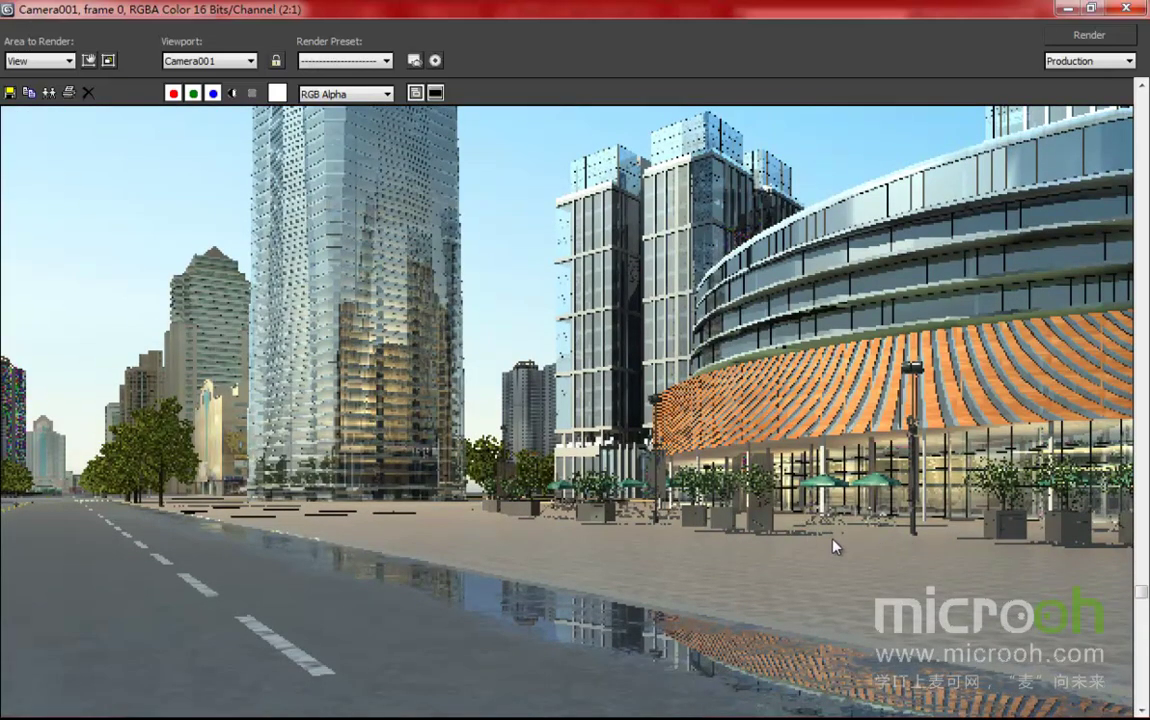
scroll(940, 555, down, 1)
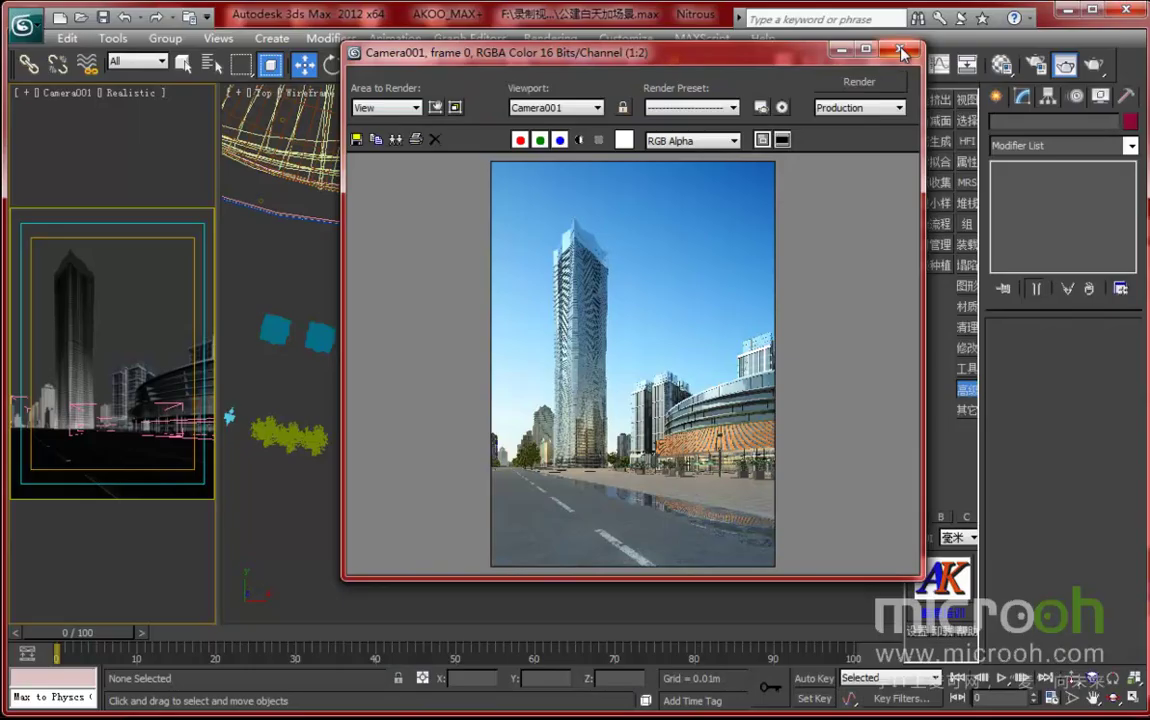
click(903, 53)
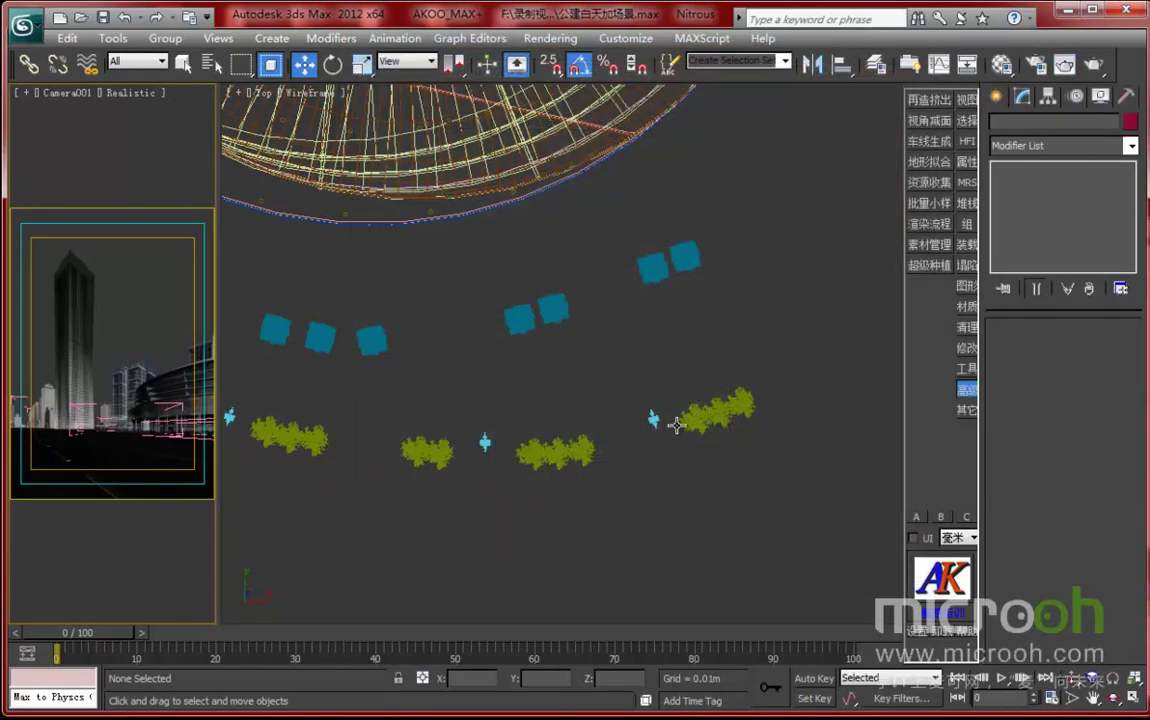
- Isolate the end magnolia planter of the three-plant group between the lamps and inspect its box and plant in an angled view
right_click(663, 421)
middle_drag(672, 424, 661, 421)
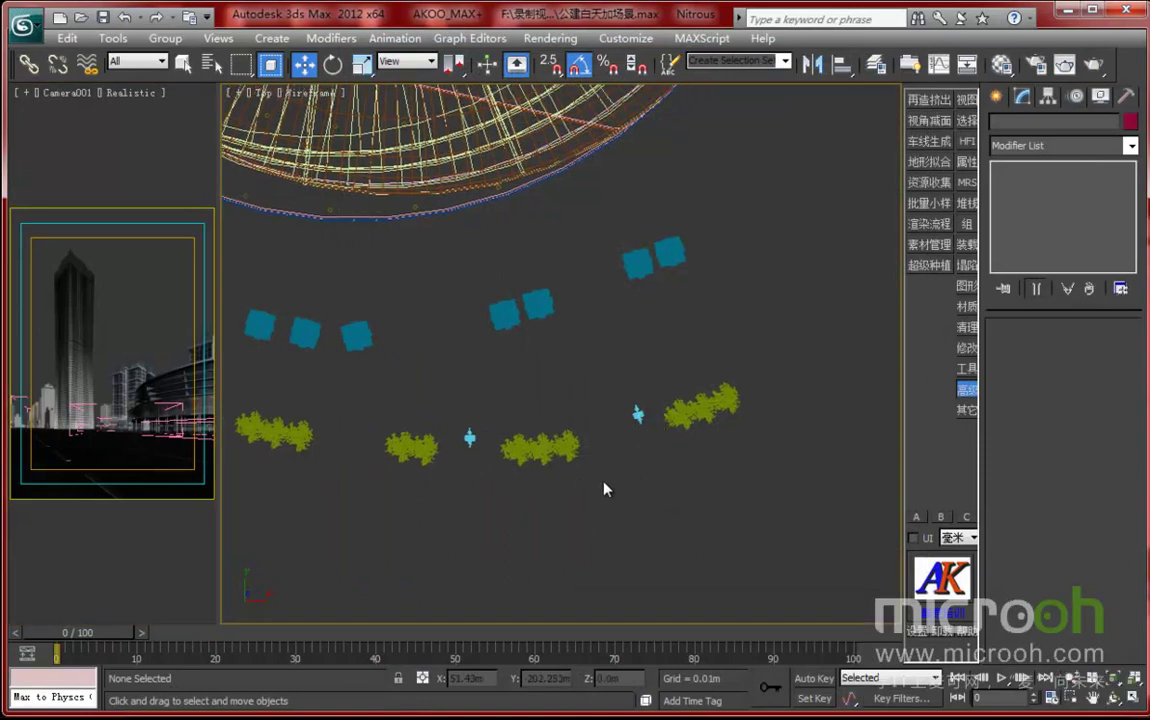
click(566, 451)
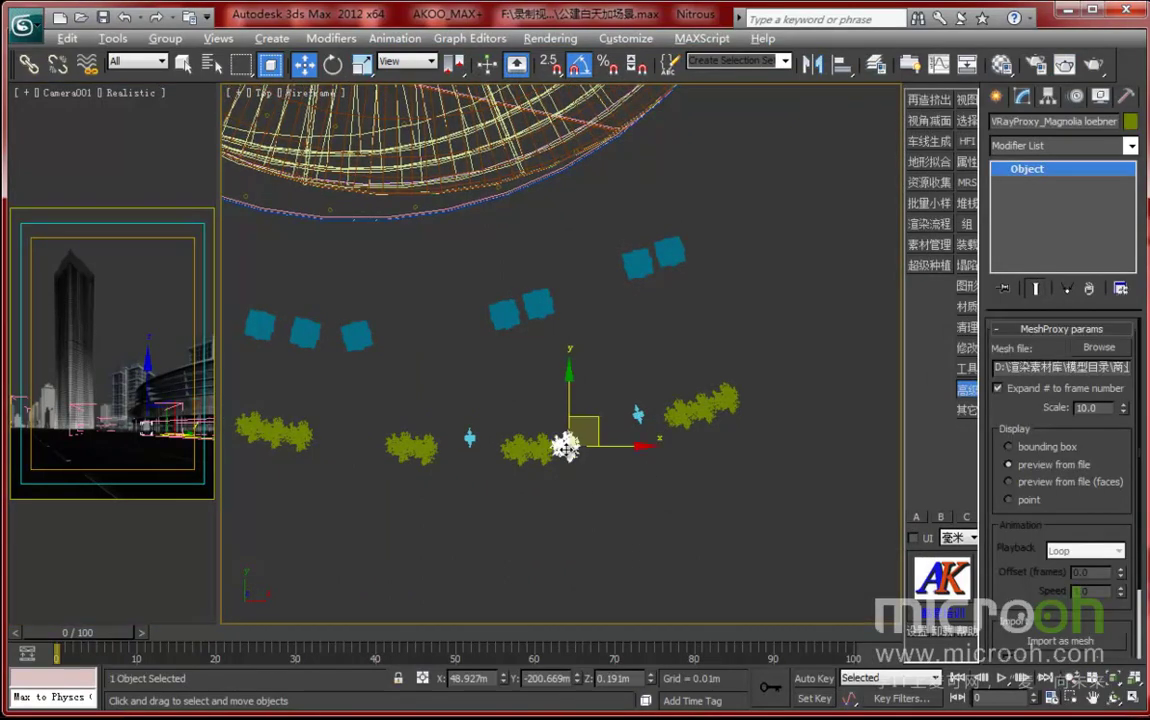
key(alt+q)
mouse_move(548, 391)
alt+middle_down()
mouse_move(596, 375)
mouse_move(608, 441)
mouse_move(571, 444)
alt+middle_up()
key(F3)
key(F3)
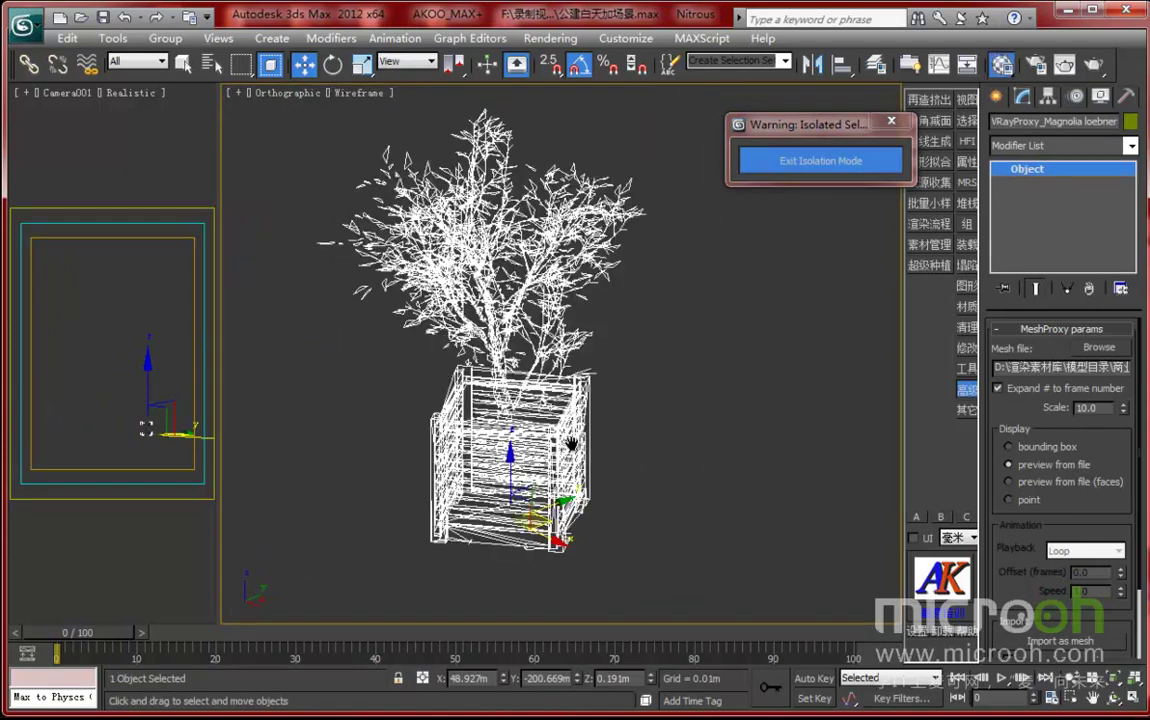
- Sample the selected potted tree proxy's material into the empty 10 - Default material slot
key(m)
click(858, 238)
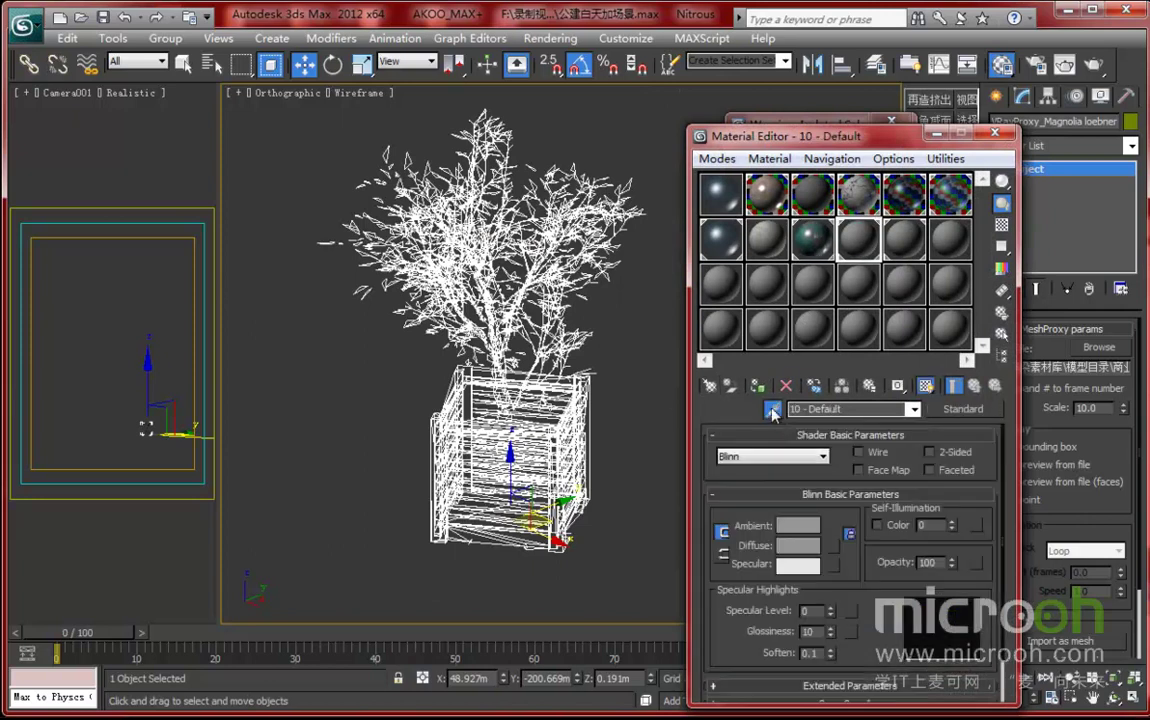
click(475, 400)
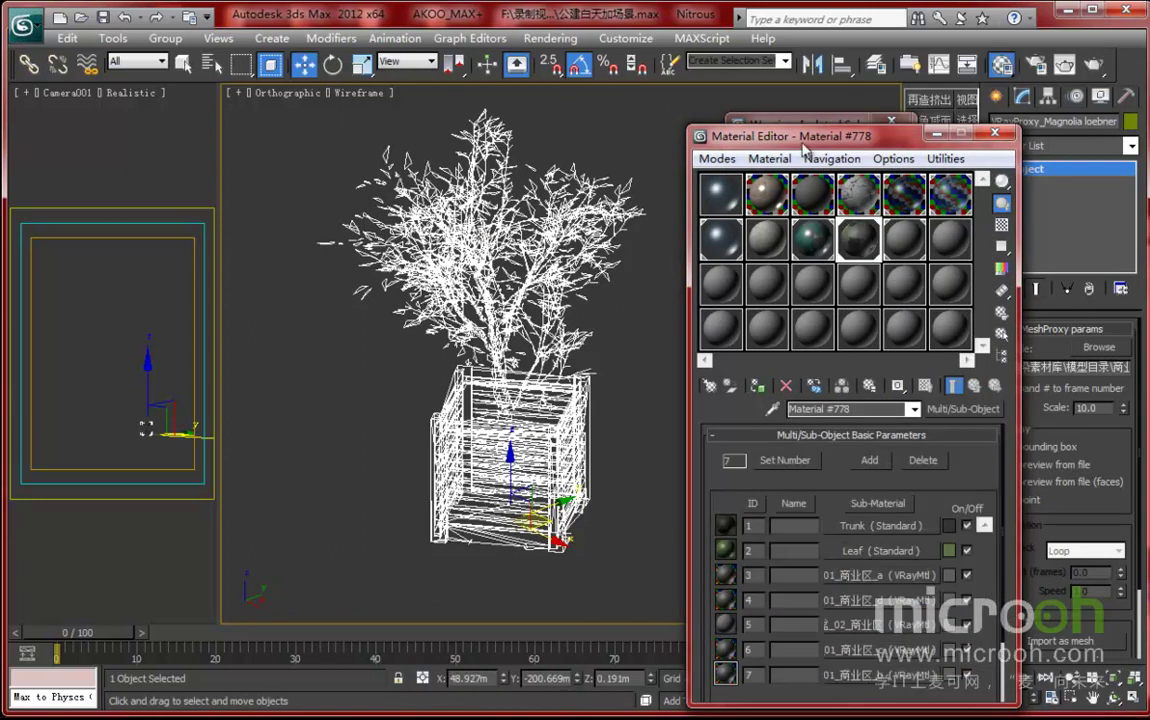
drag(800, 136, 804, 45)
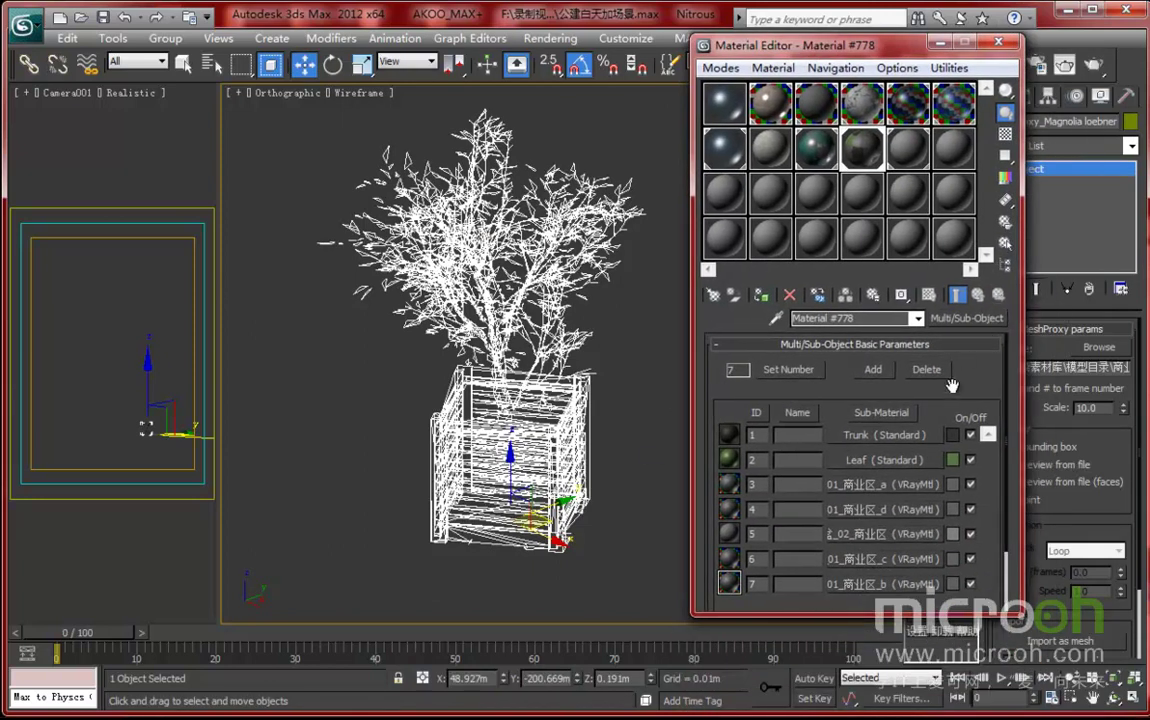
- Examine the Trunk sub-material and the map in its diffuse channel
drag(952, 385, 945, 342)
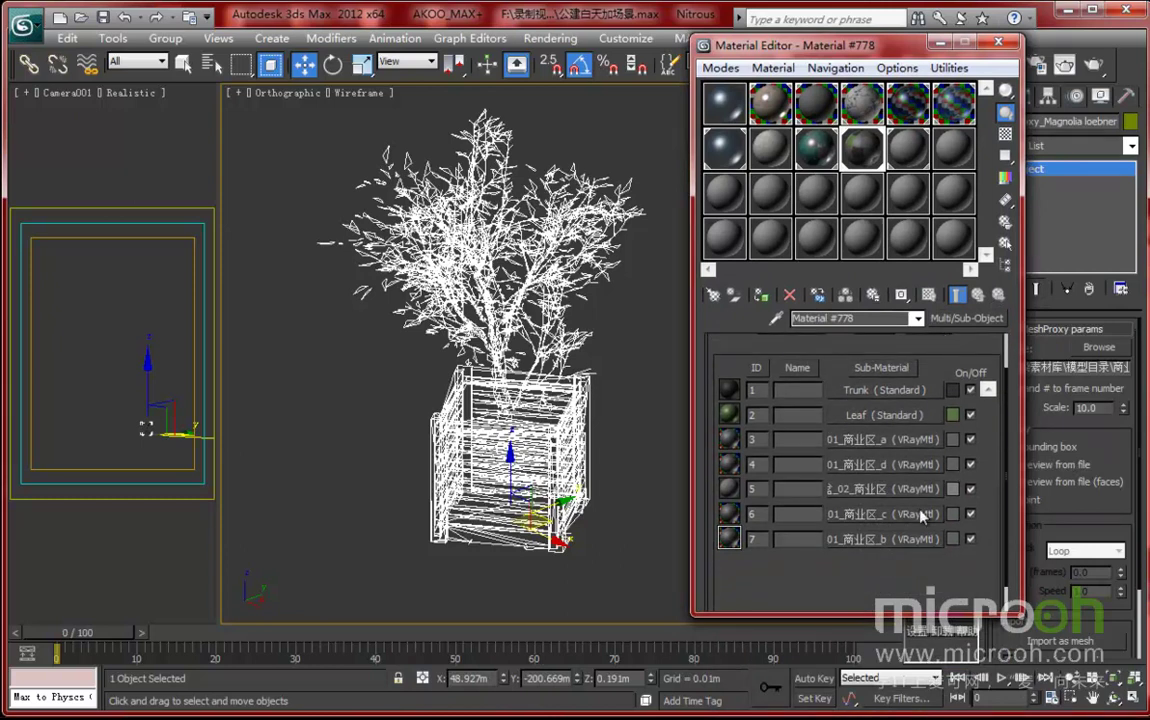
scroll(900, 480, up, 2)
click(903, 414)
scroll(820, 410, down, 2)
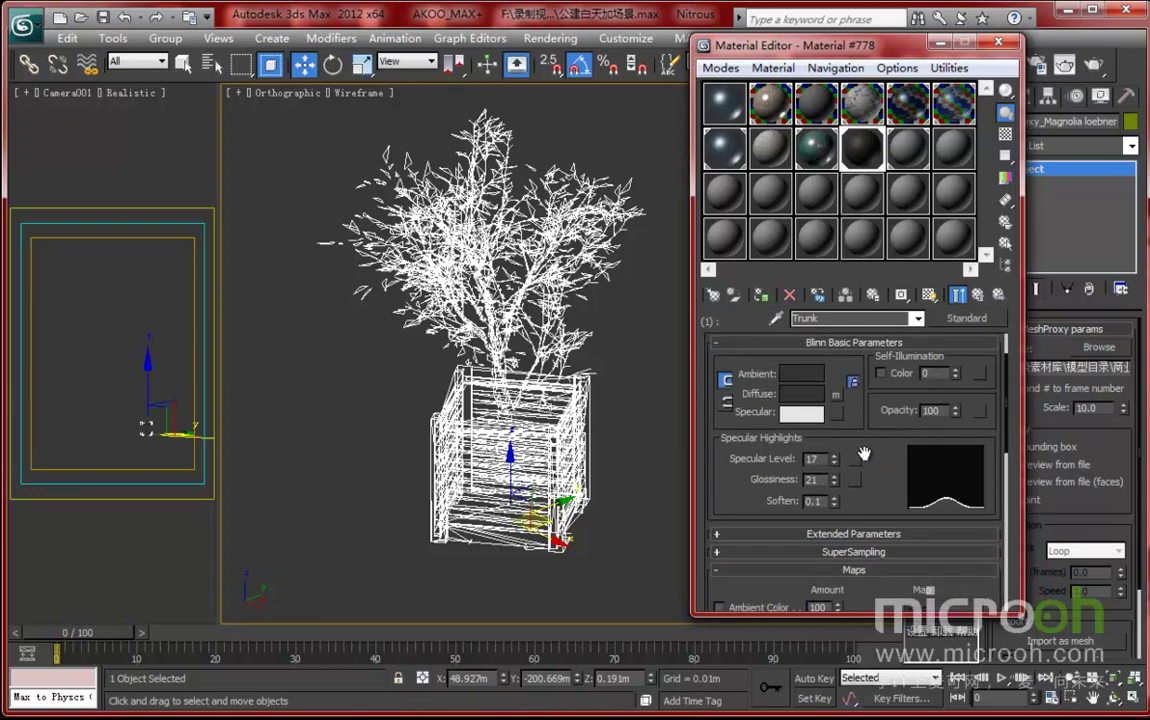
click(837, 395)
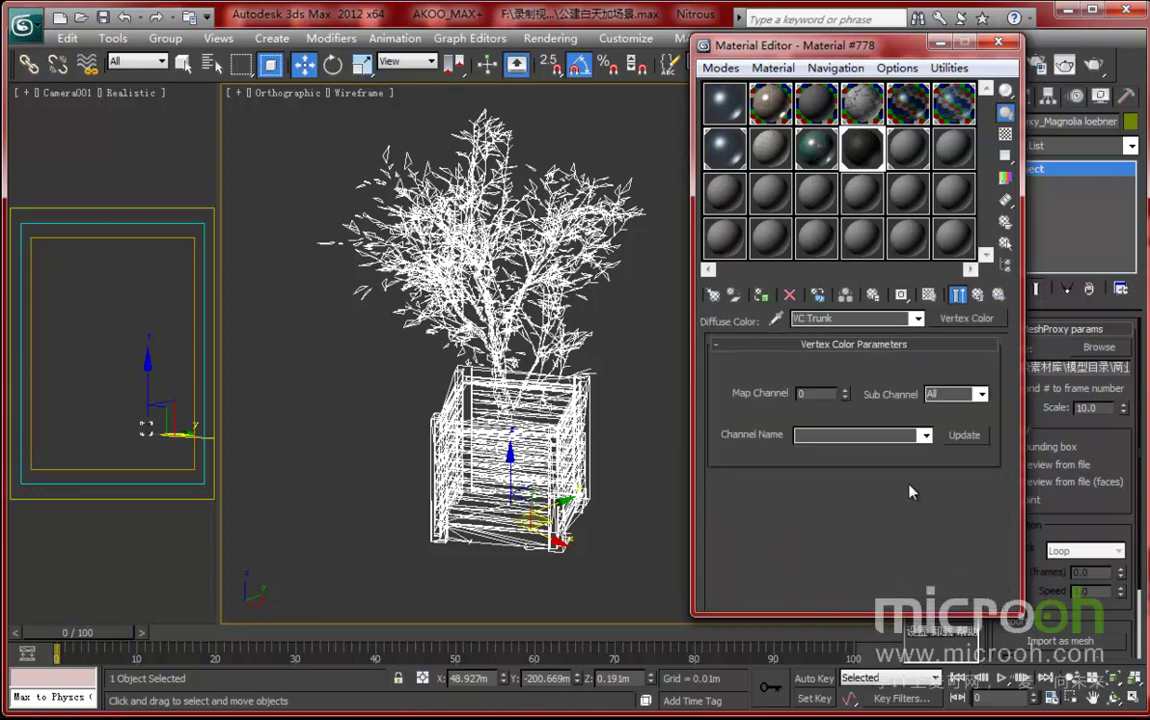
click(978, 294)
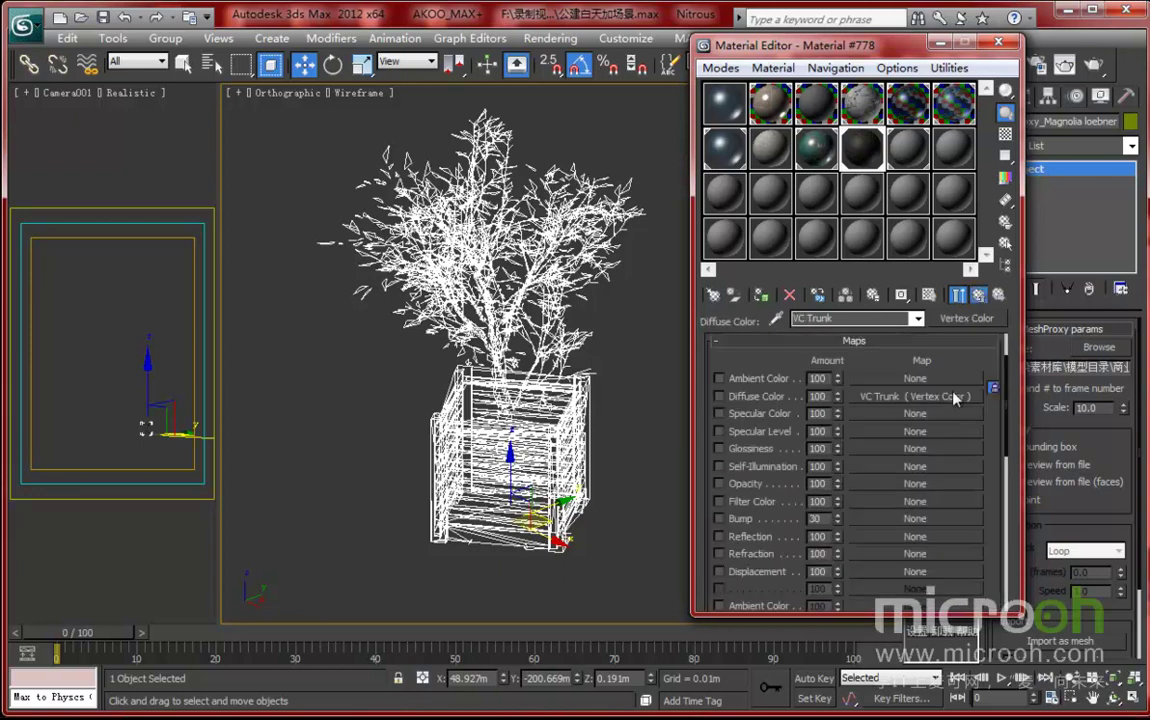
click(978, 294)
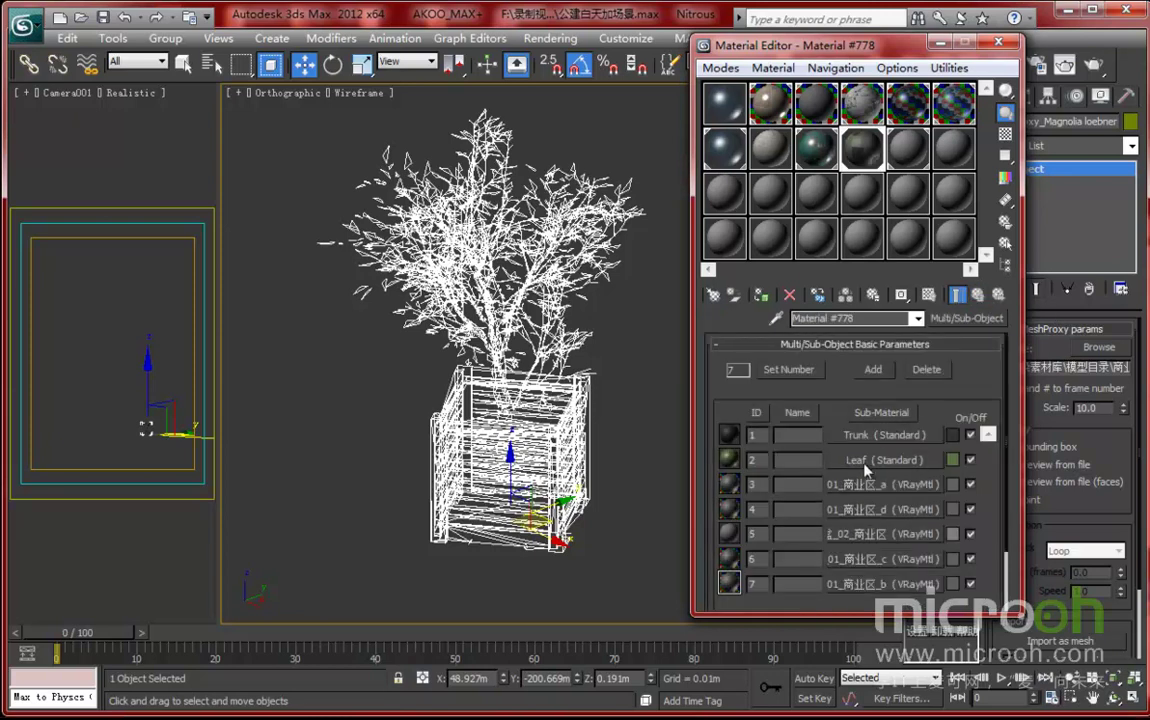
- Relink sub-material 3's diffuse bitmap to aa1.jpg in the D: drive library's 商业街景场景小品\maps folder
click(866, 485)
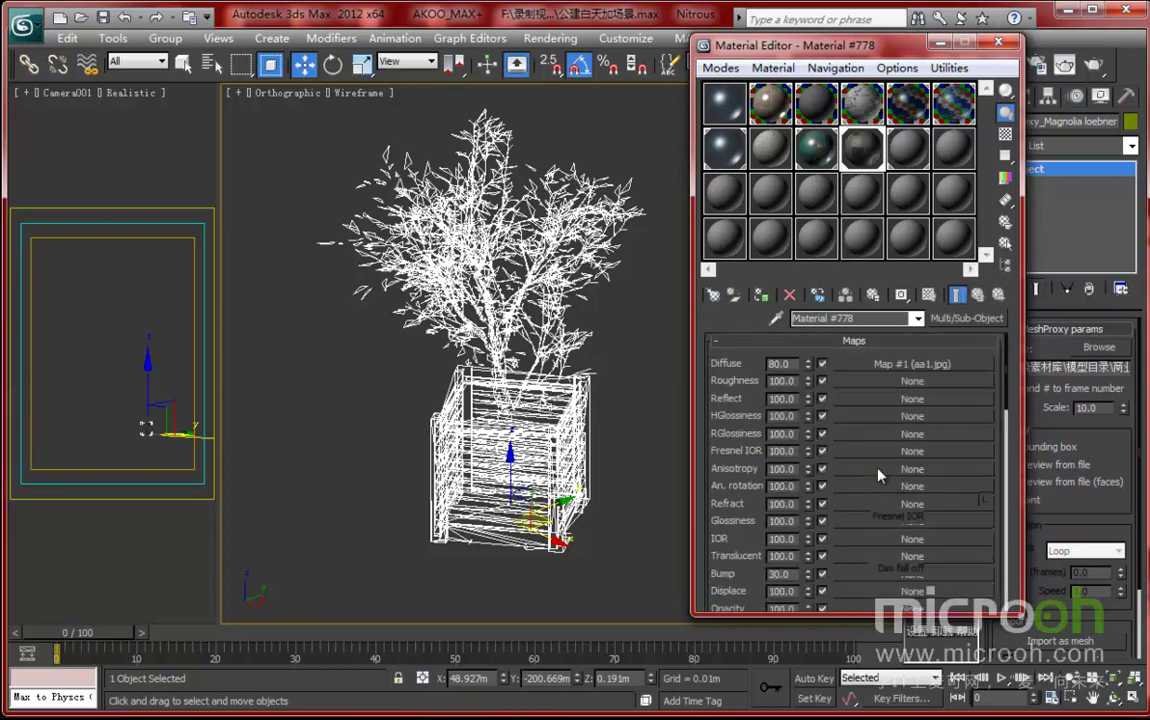
click(850, 438)
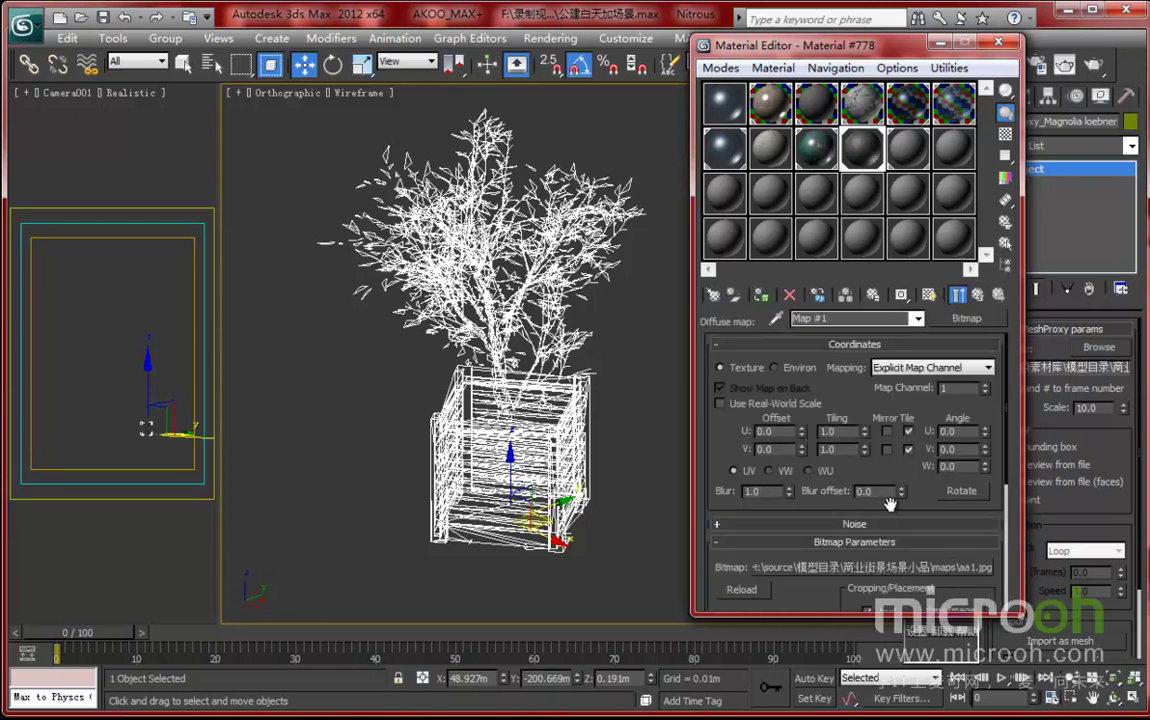
scroll(889, 503, down, 5)
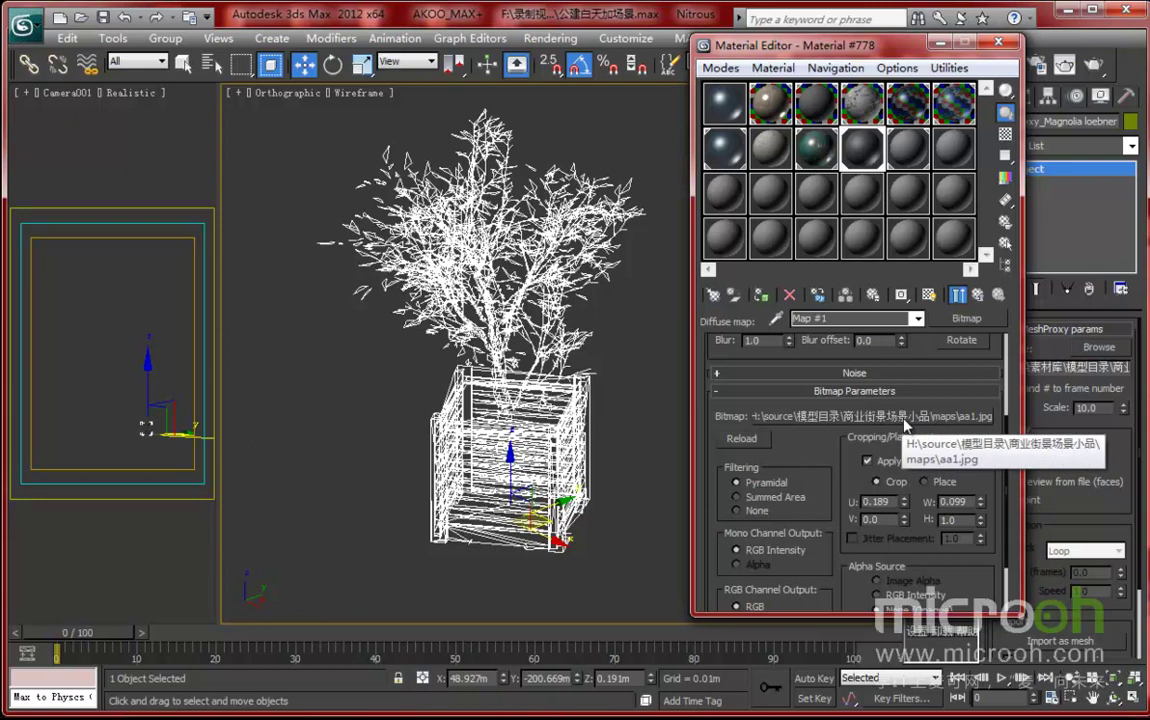
click(878, 416)
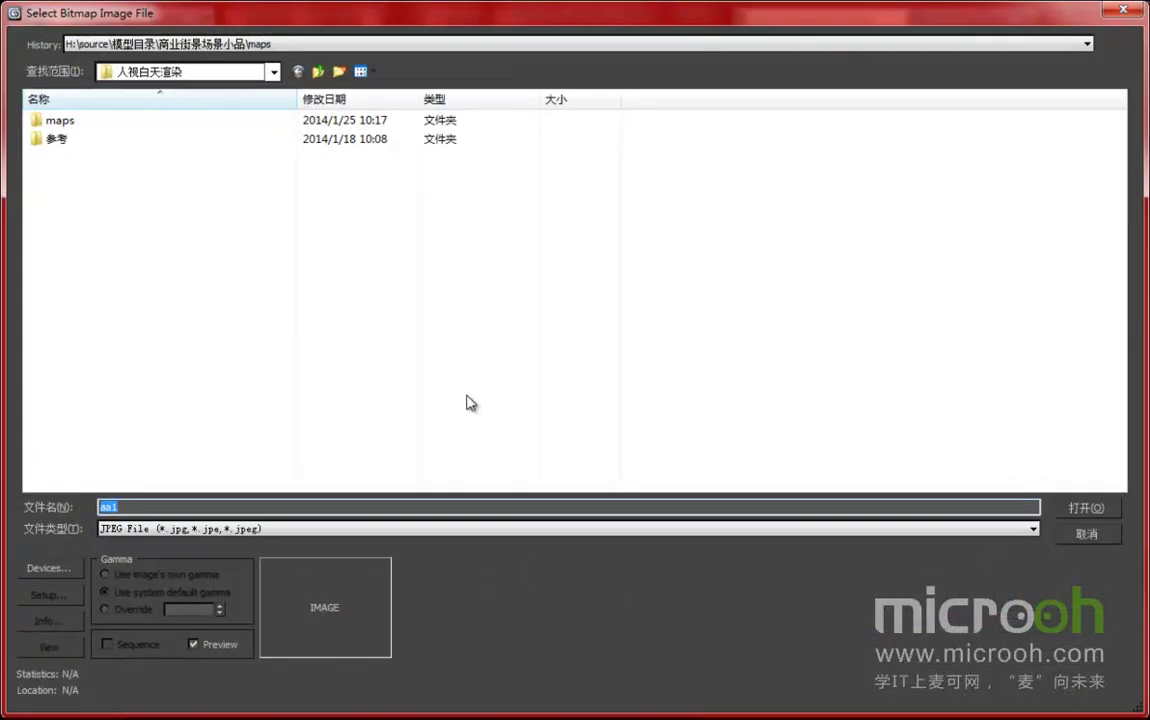
double_click(85, 390)
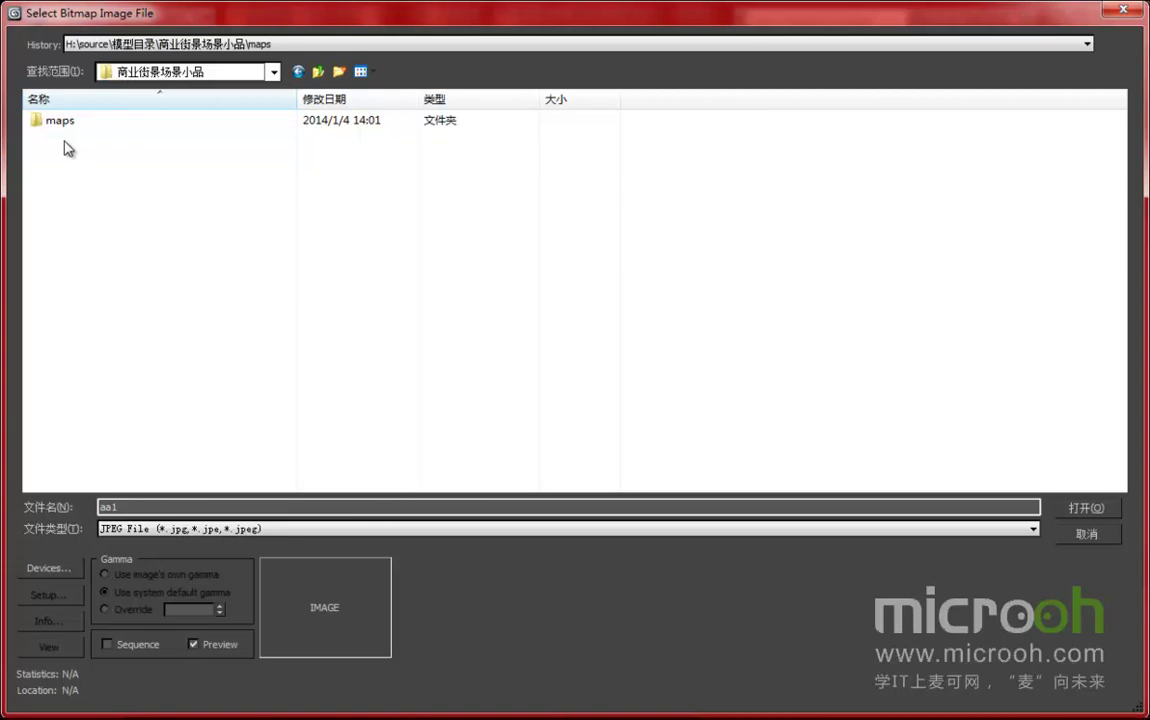
double_click(66, 124)
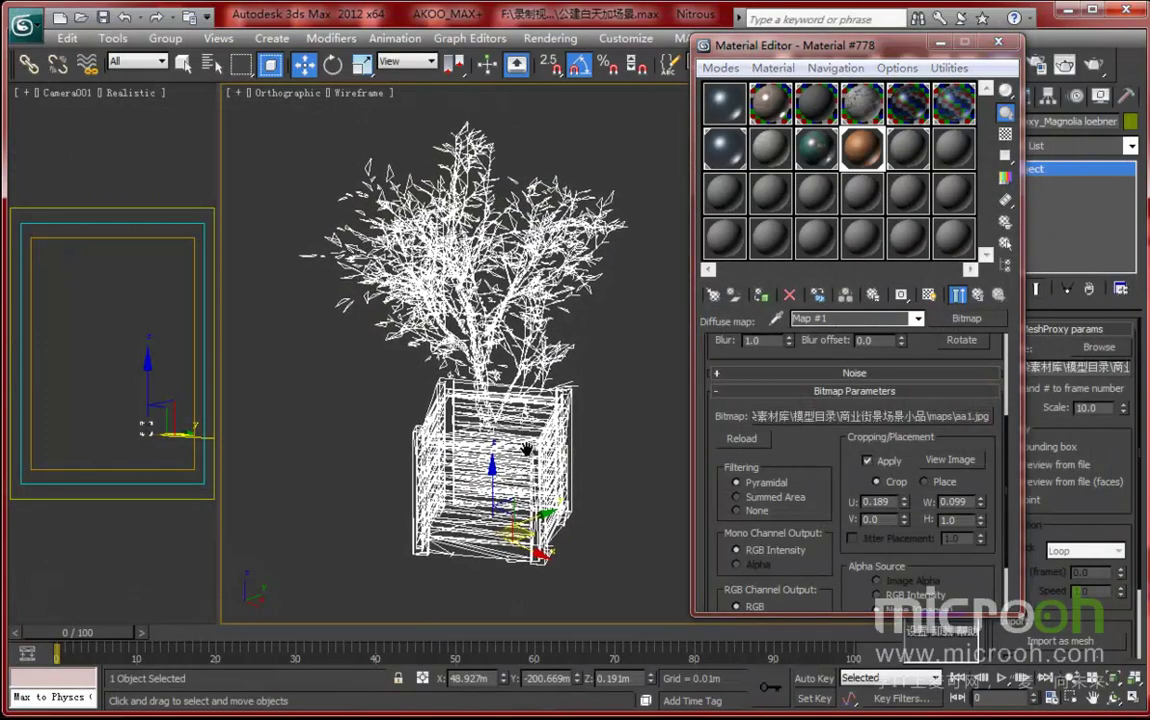
middle_drag(527, 449, 522, 452)
click(978, 295)
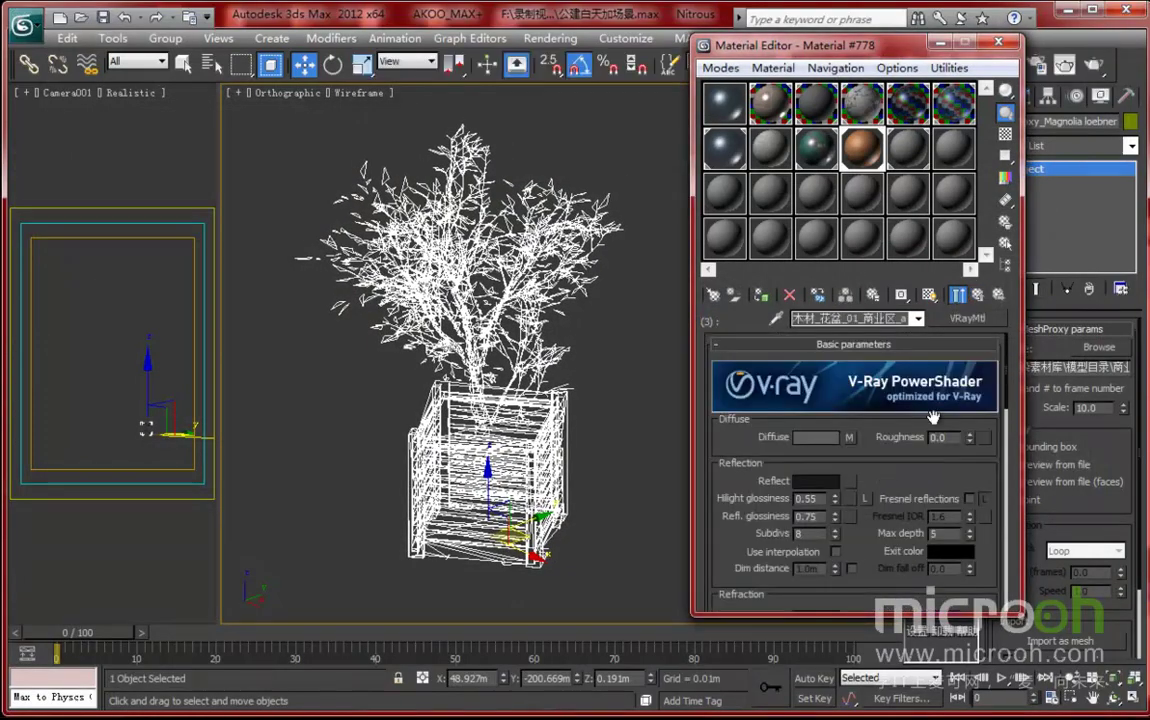
click(975, 296)
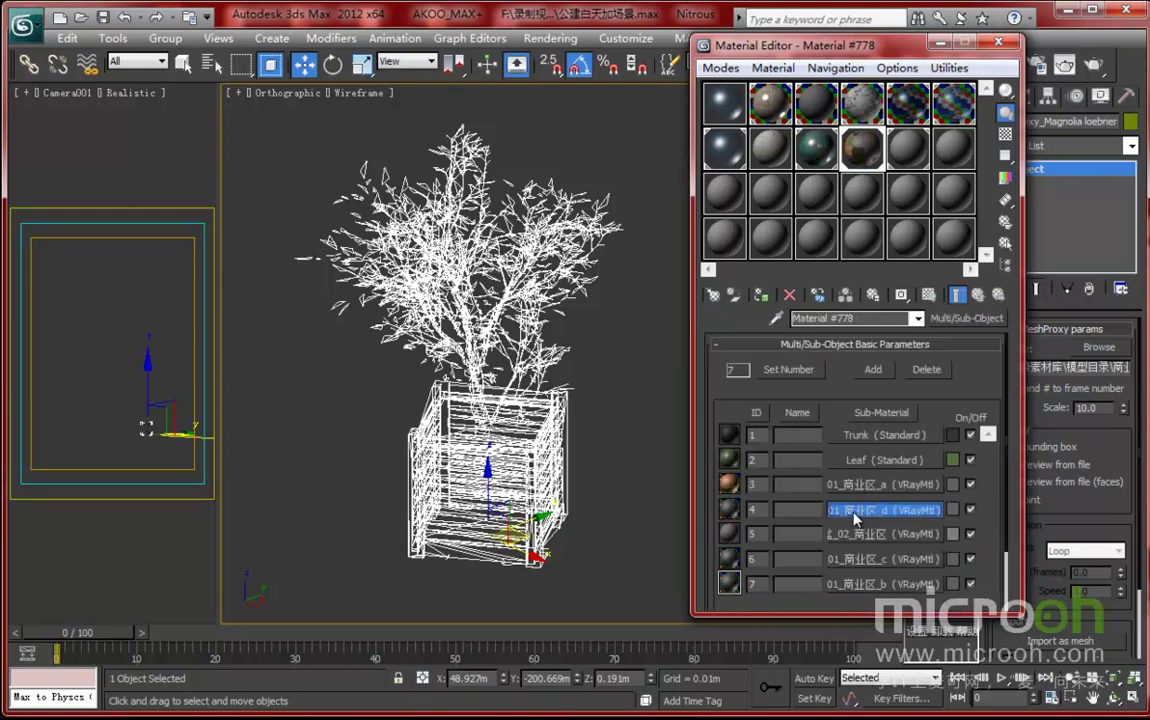
- Relink sub-material 4's diffuse bitmap to aa1.jpg in the 商业街景场景小品\maps folder and check its cropping area
click(854, 511)
click(847, 438)
click(951, 566)
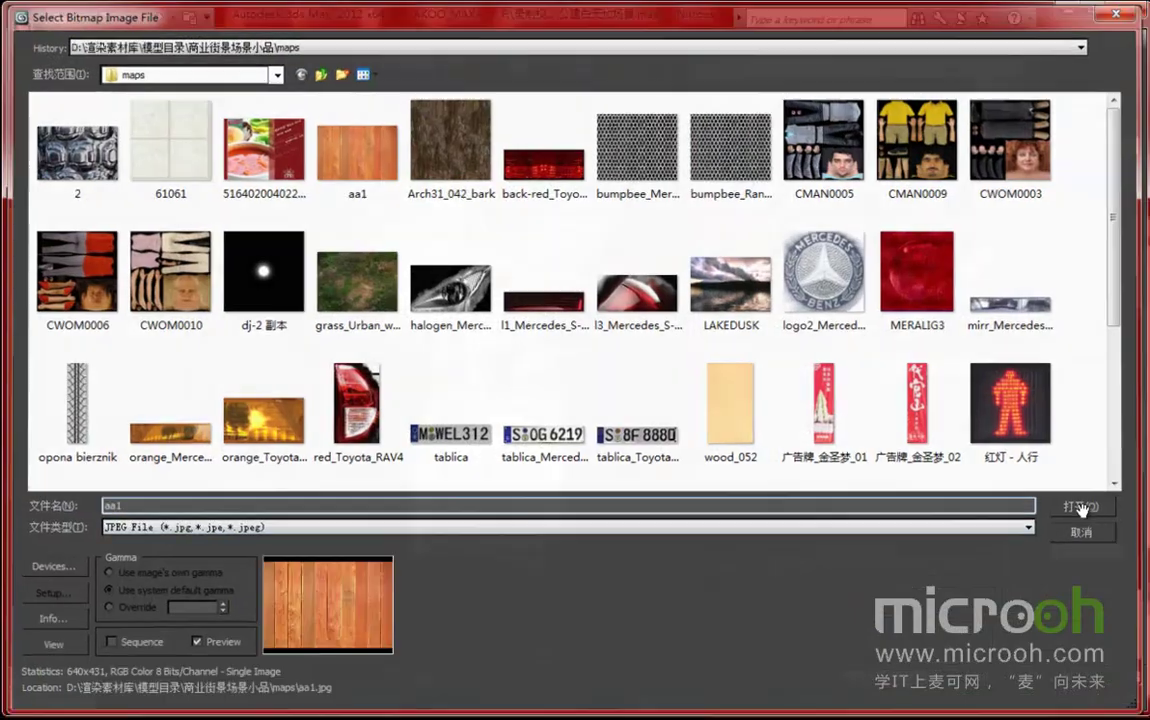
click(1086, 508)
click(963, 609)
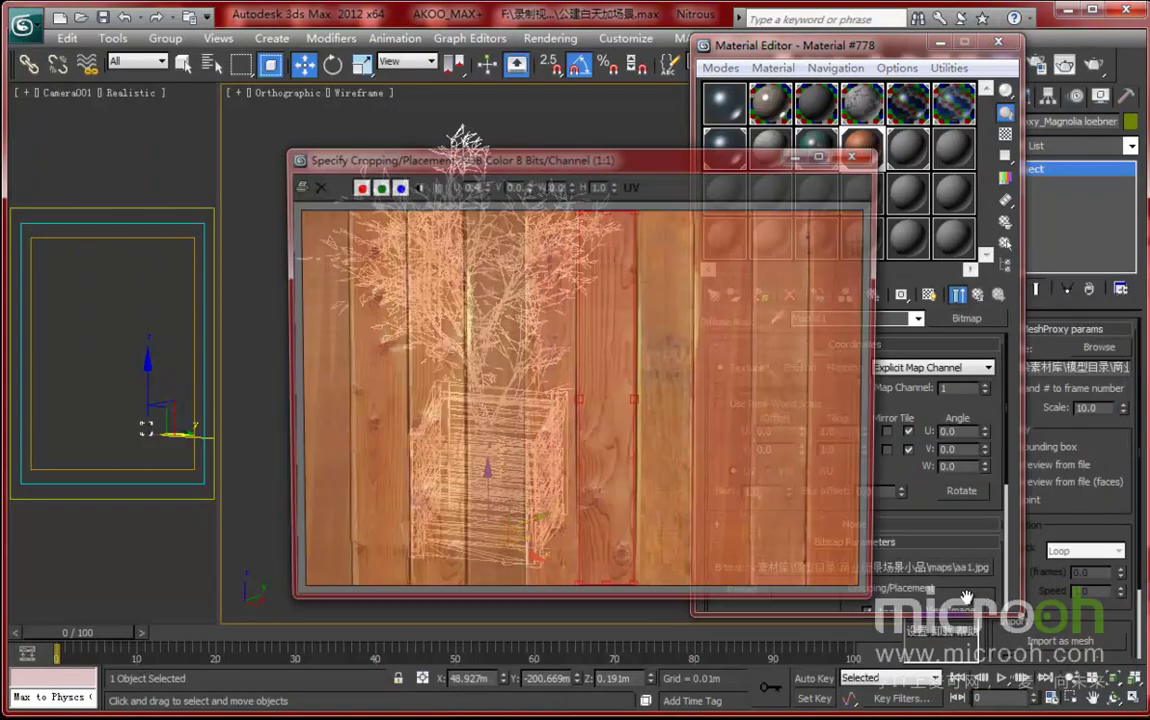
click(857, 154)
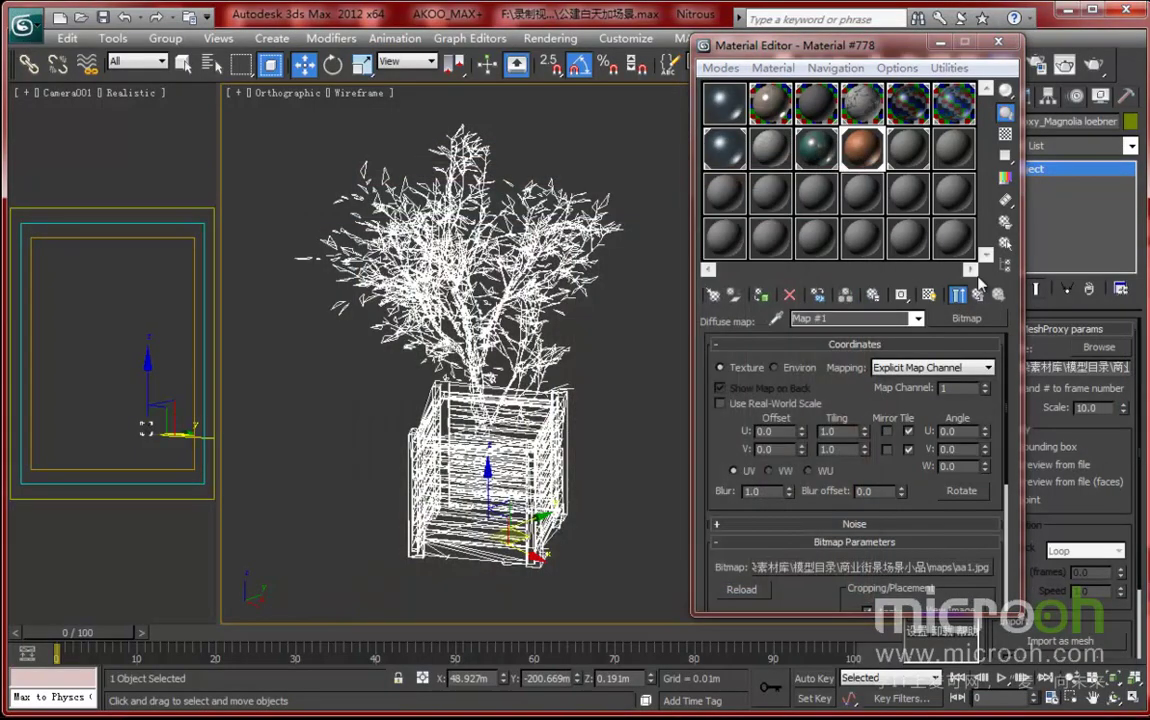
drag(961, 483, 964, 417)
click(977, 296)
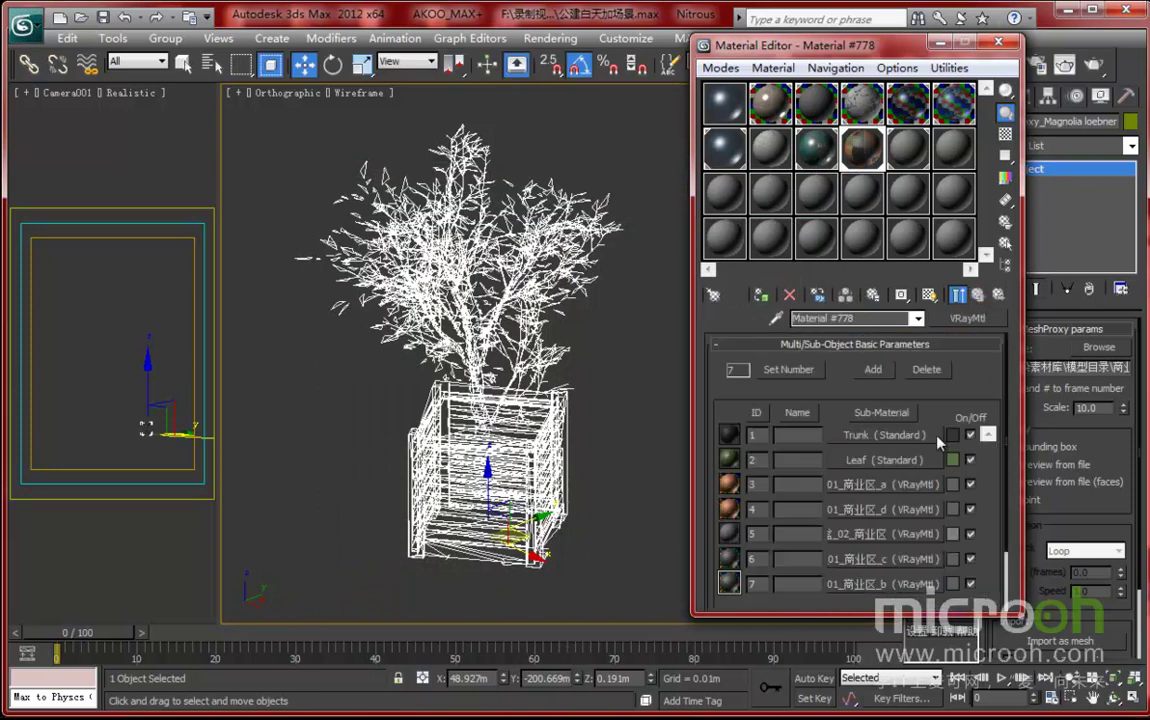
- Relink sub-material 5's diffuse bitmap to grass_Urban_waterscapePark_3.JPG in the same maps folder and view the image
click(872, 533)
click(851, 438)
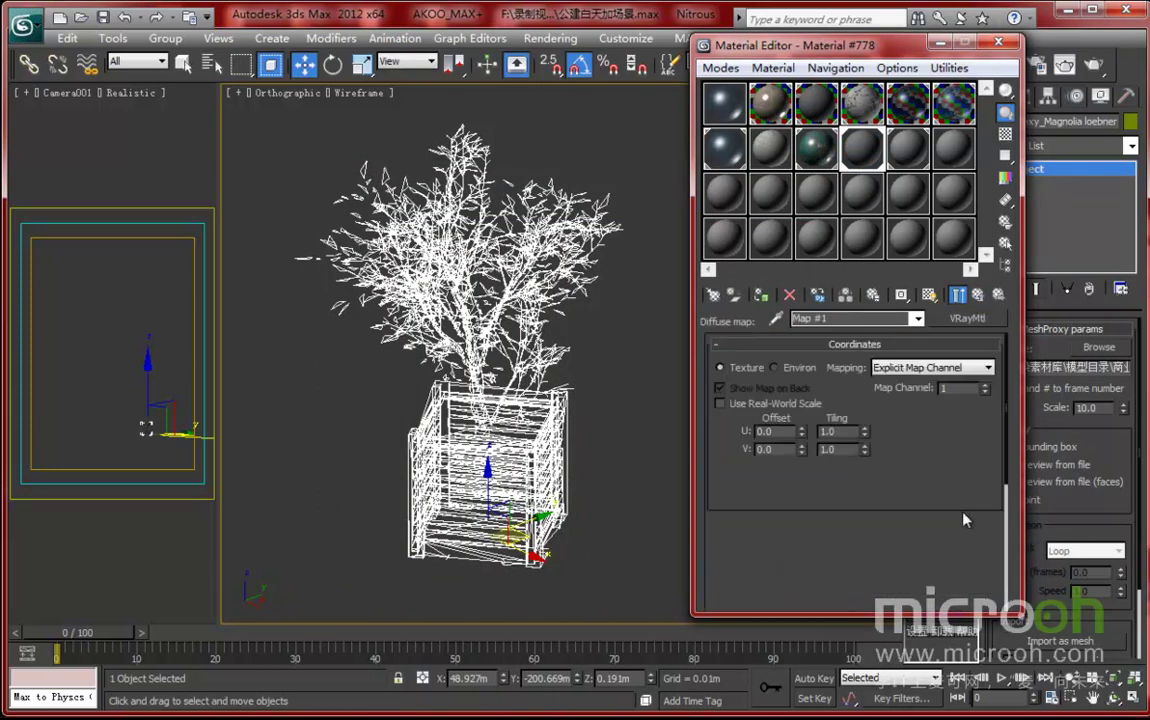
click(932, 566)
click(1070, 504)
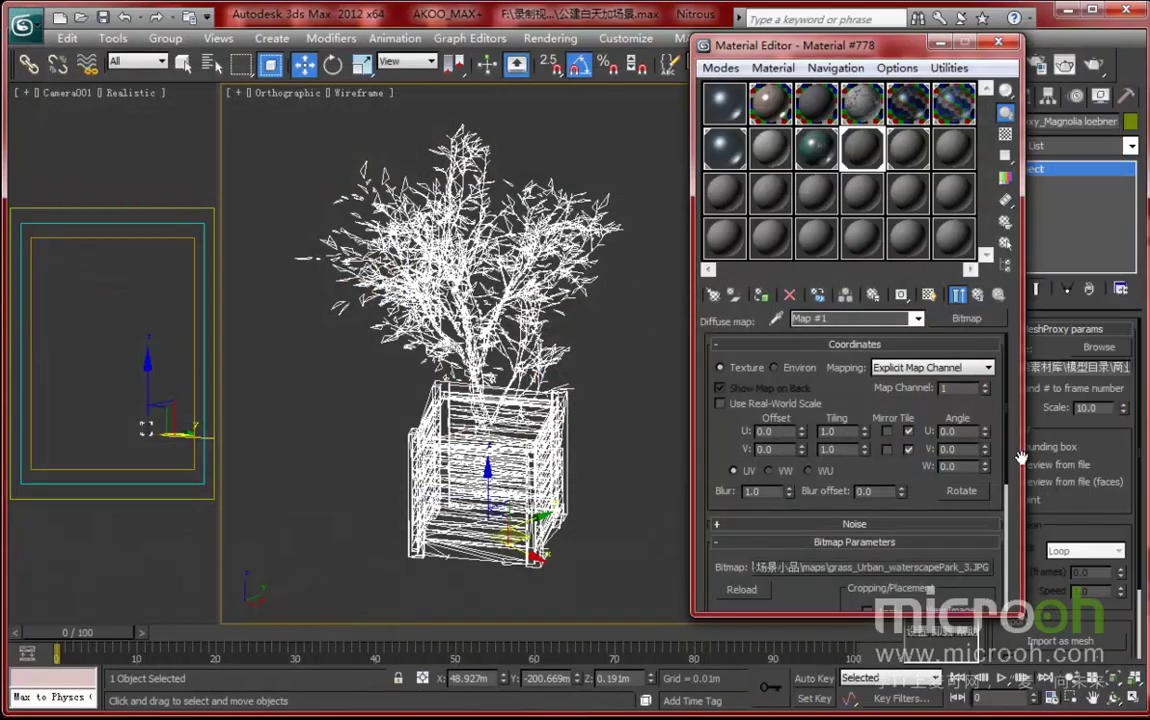
scroll(870, 383, down, 2)
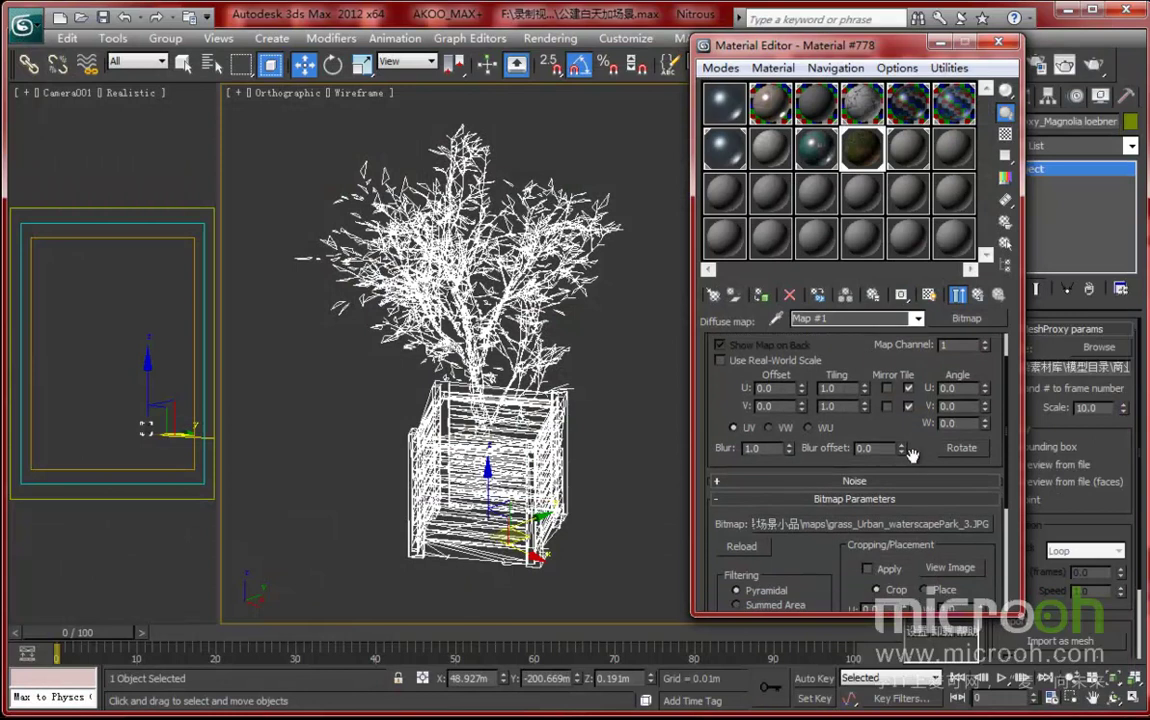
scroll(907, 451, down, 2)
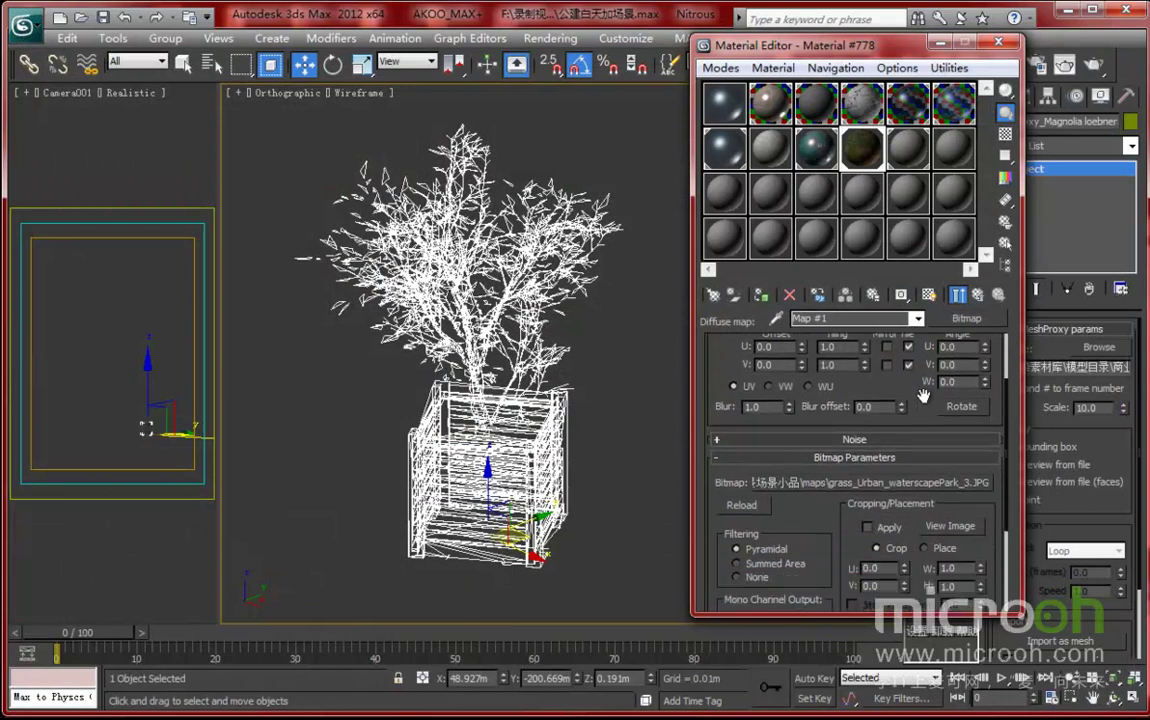
click(962, 530)
click(865, 131)
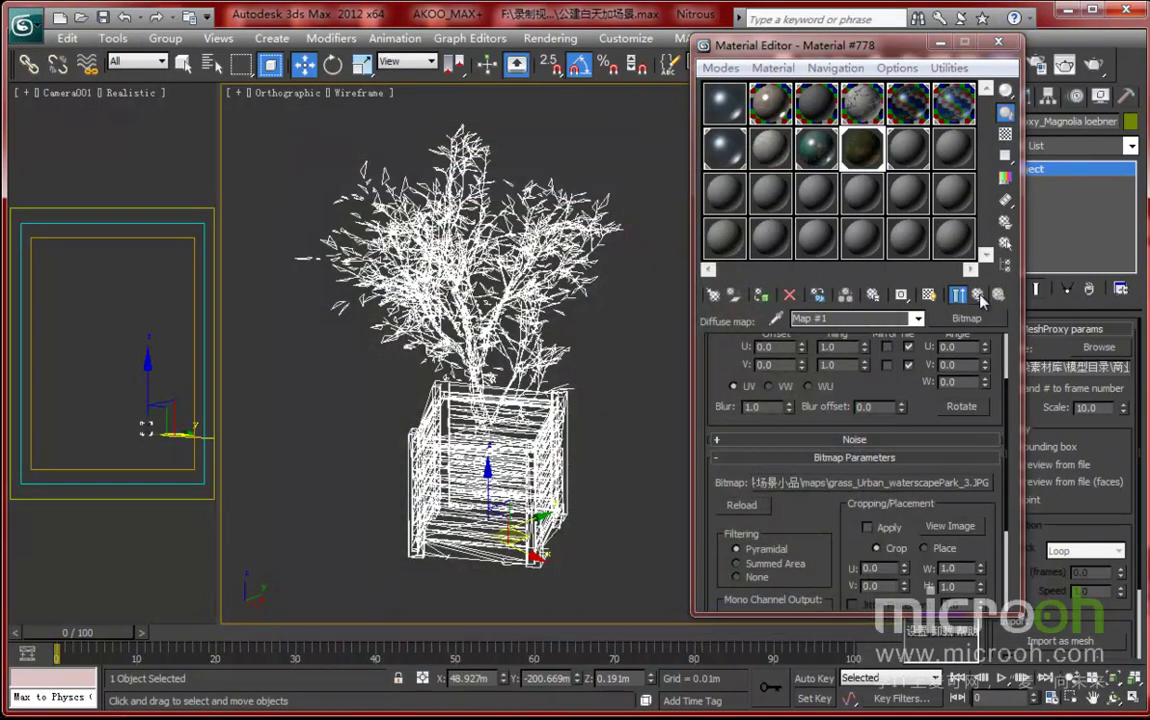
click(980, 295)
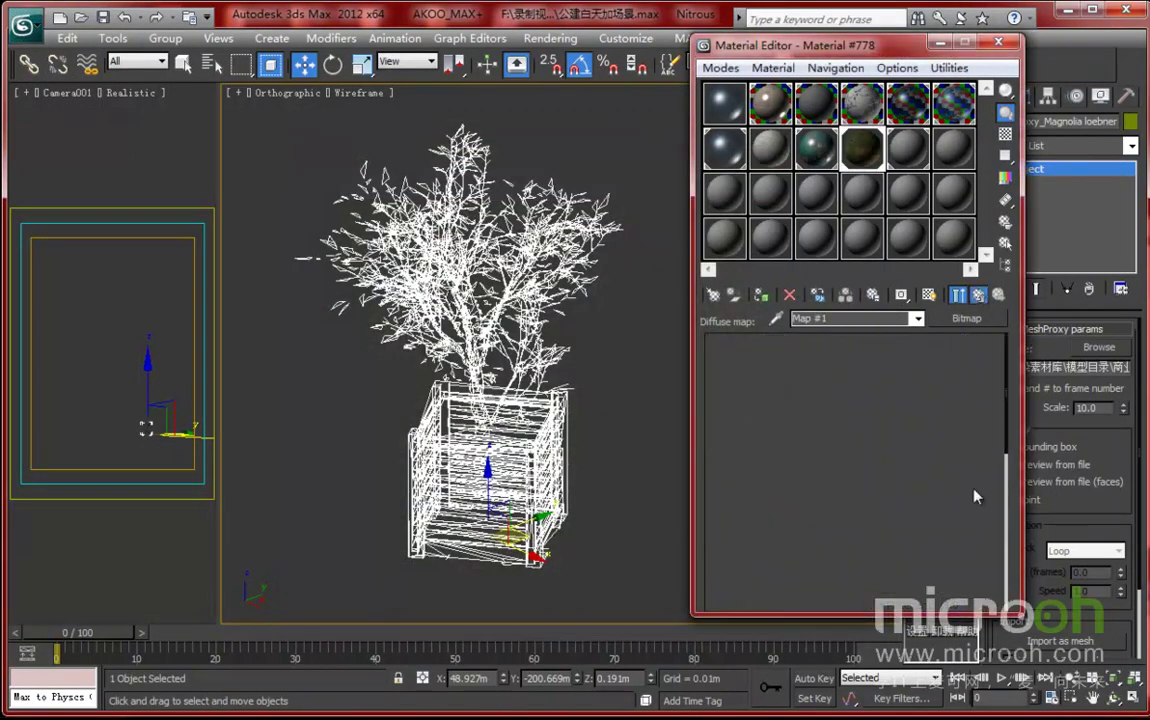
click(984, 298)
- Relink sub-material 6's diffuse bitmap to aa1.jpg in the 商业街景场景小品\maps folder
click(875, 559)
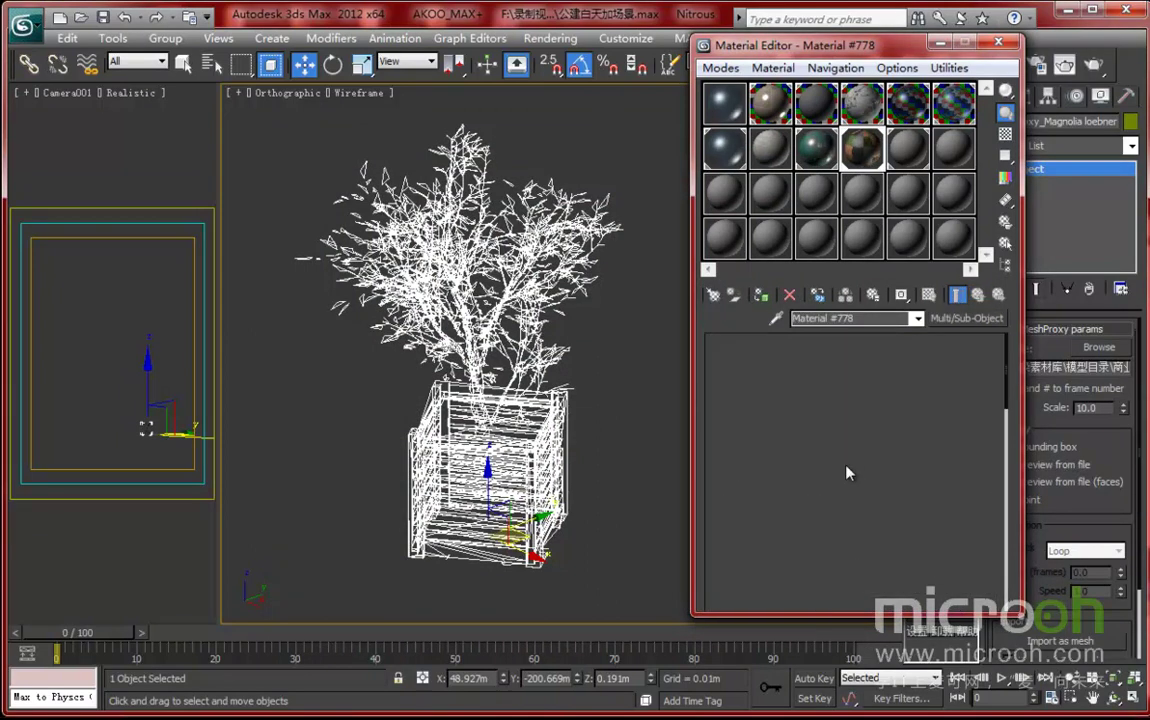
click(850, 439)
click(917, 568)
click(1091, 506)
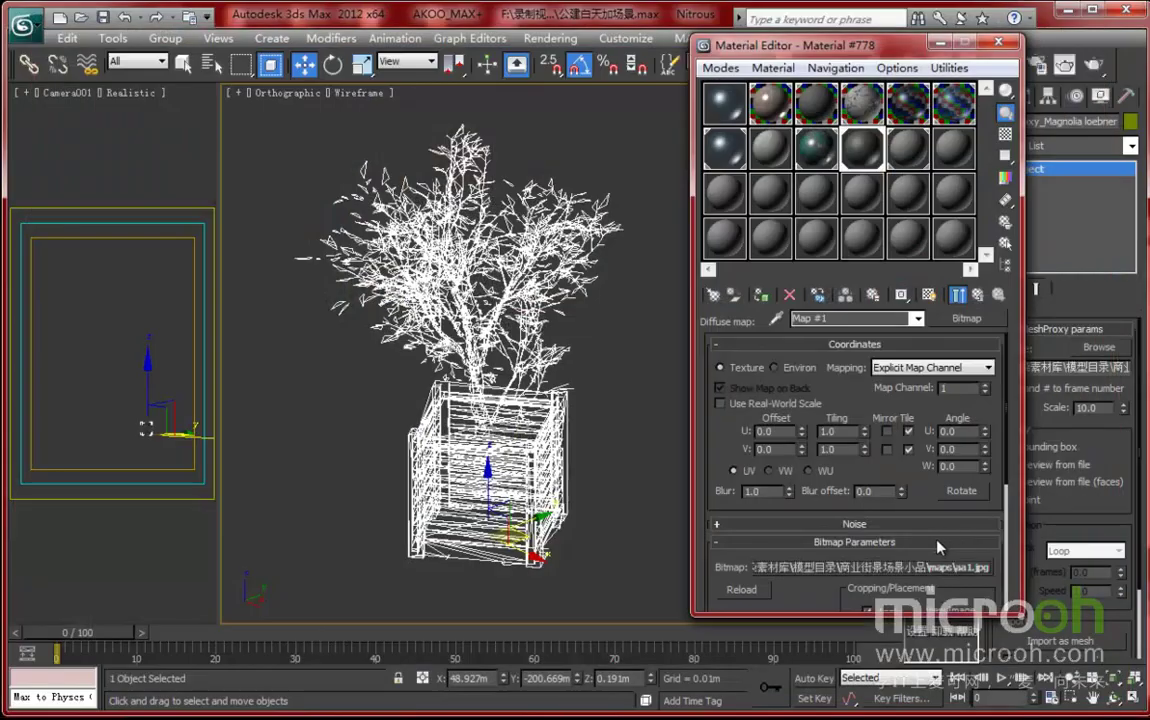
drag(911, 493, 930, 372)
click(981, 299)
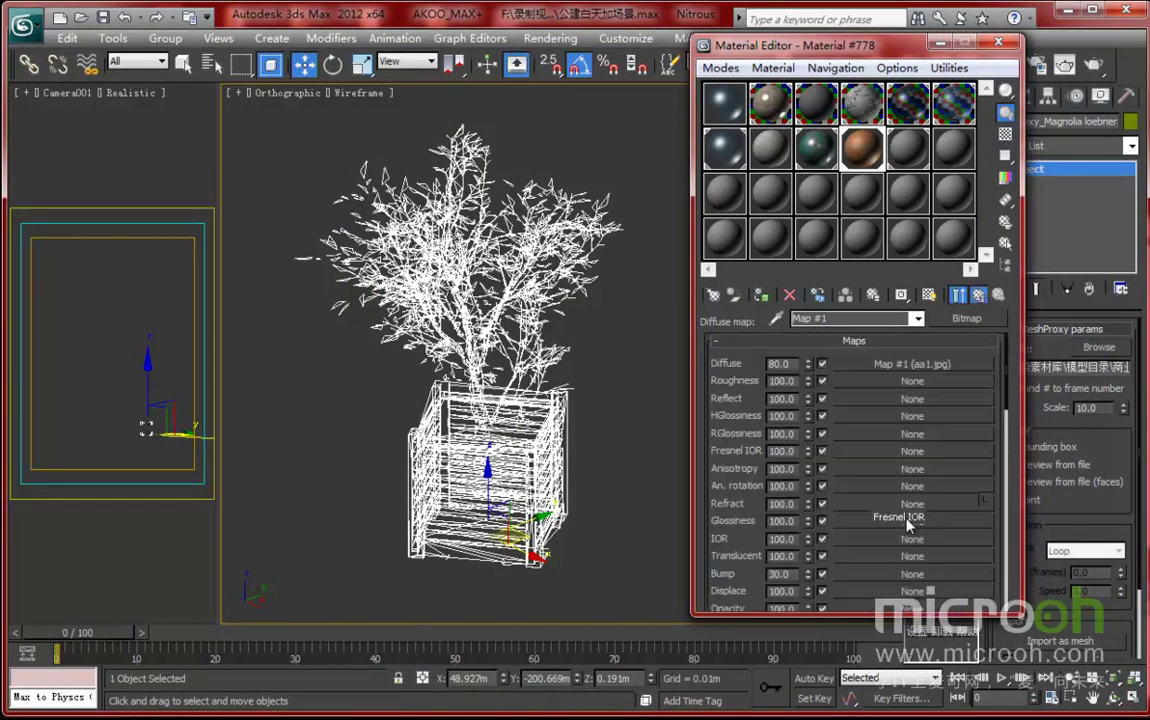
click(978, 295)
- Relink sub-material 7's diffuse bitmap to aa1.jpg in the 商业街景场景小品\maps folder
click(849, 588)
click(848, 440)
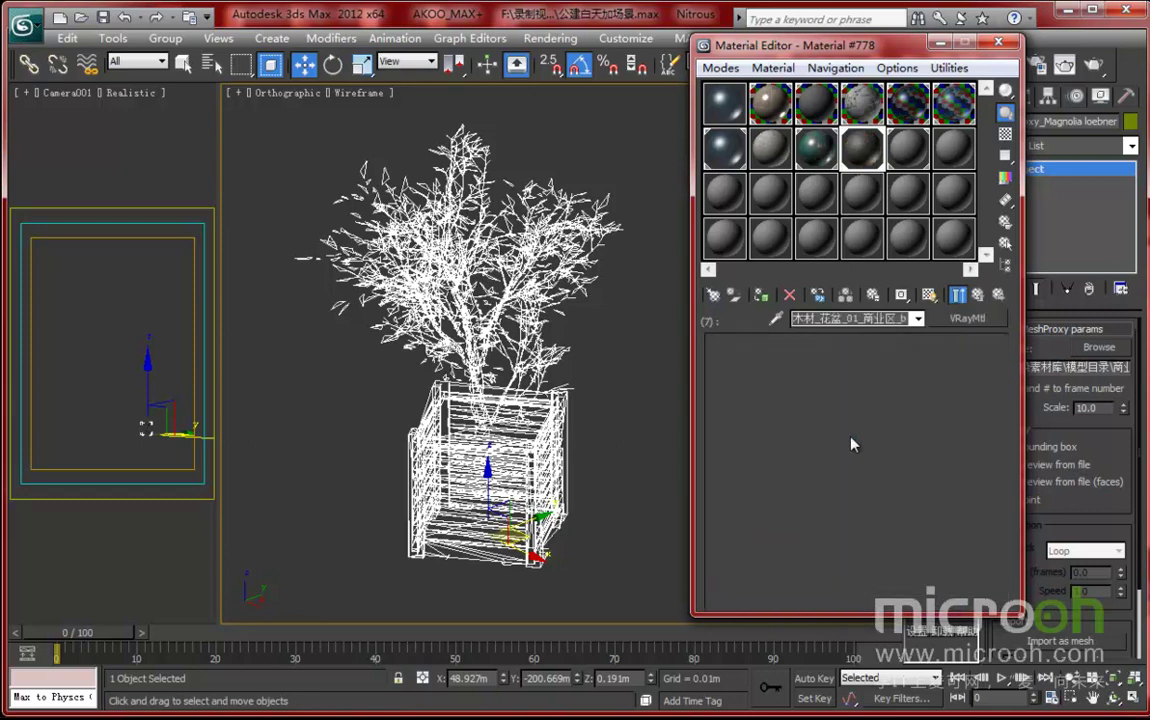
click(894, 567)
click(893, 567)
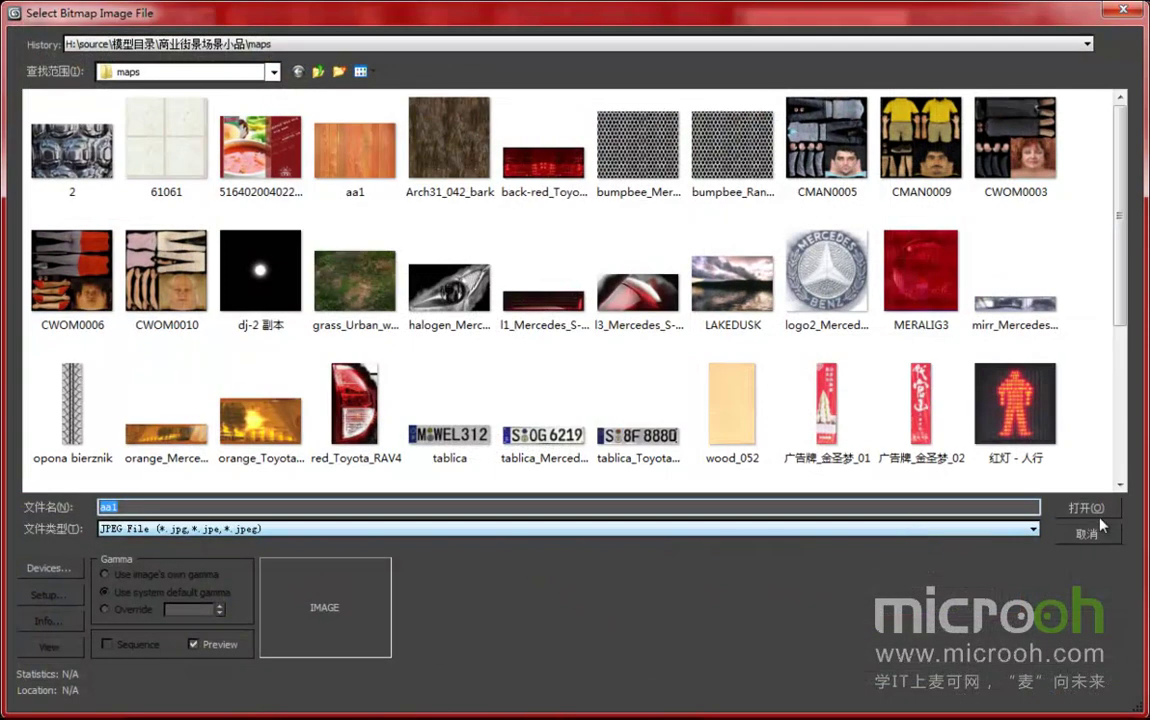
click(1075, 508)
click(977, 294)
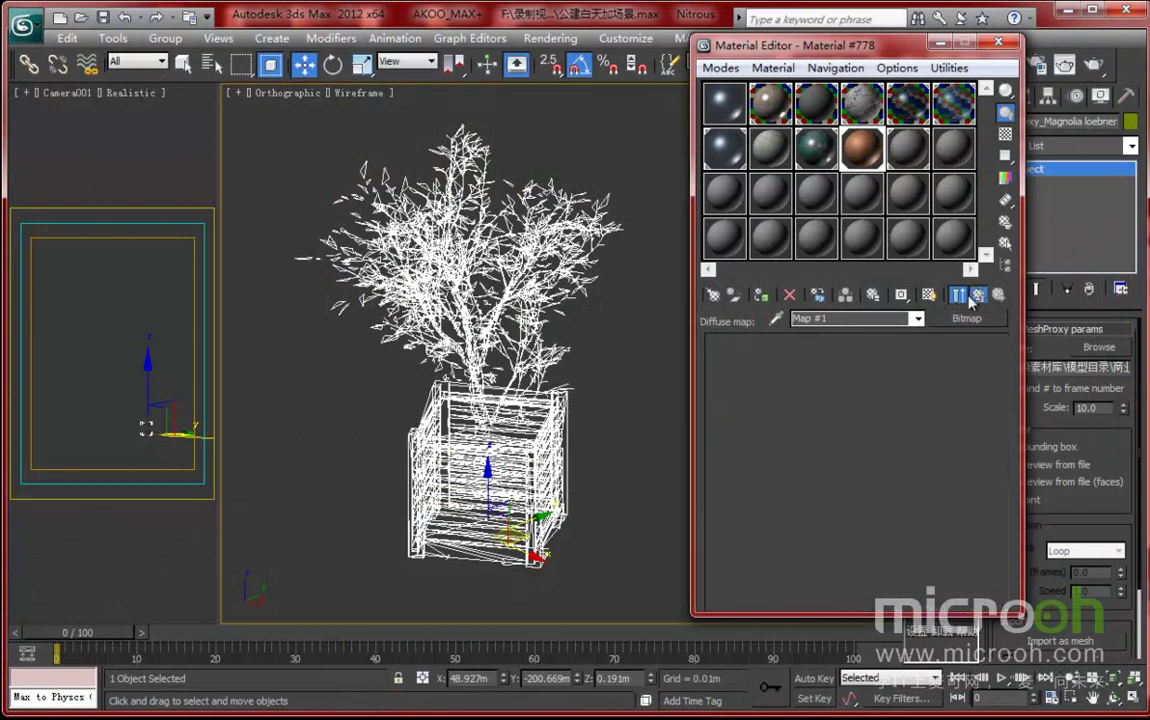
- Minimize the Material Editor and render the isolated potted tree in the Orthographic view to check its textures
key(F3)
key(F3)
middle_drag(537, 392, 509, 374)
scroll(488, 355, down, 2)
click(940, 43)
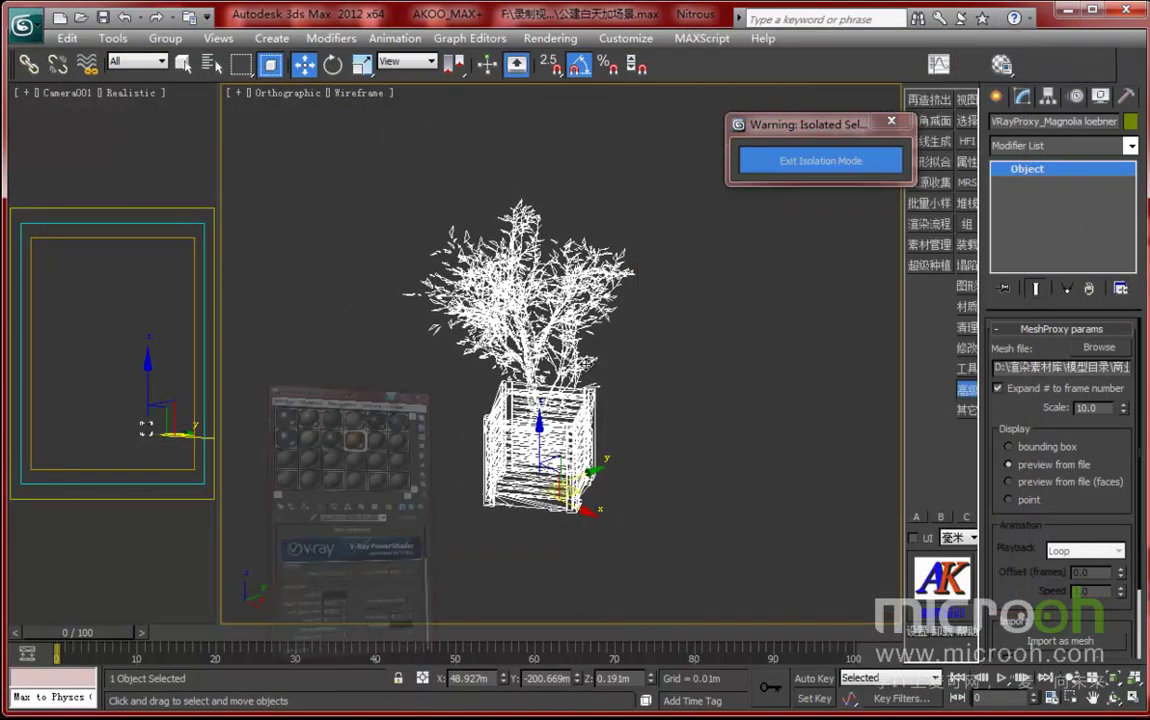
middle_drag(788, 235, 828, 252)
key(ctrl+i)
click(859, 81)
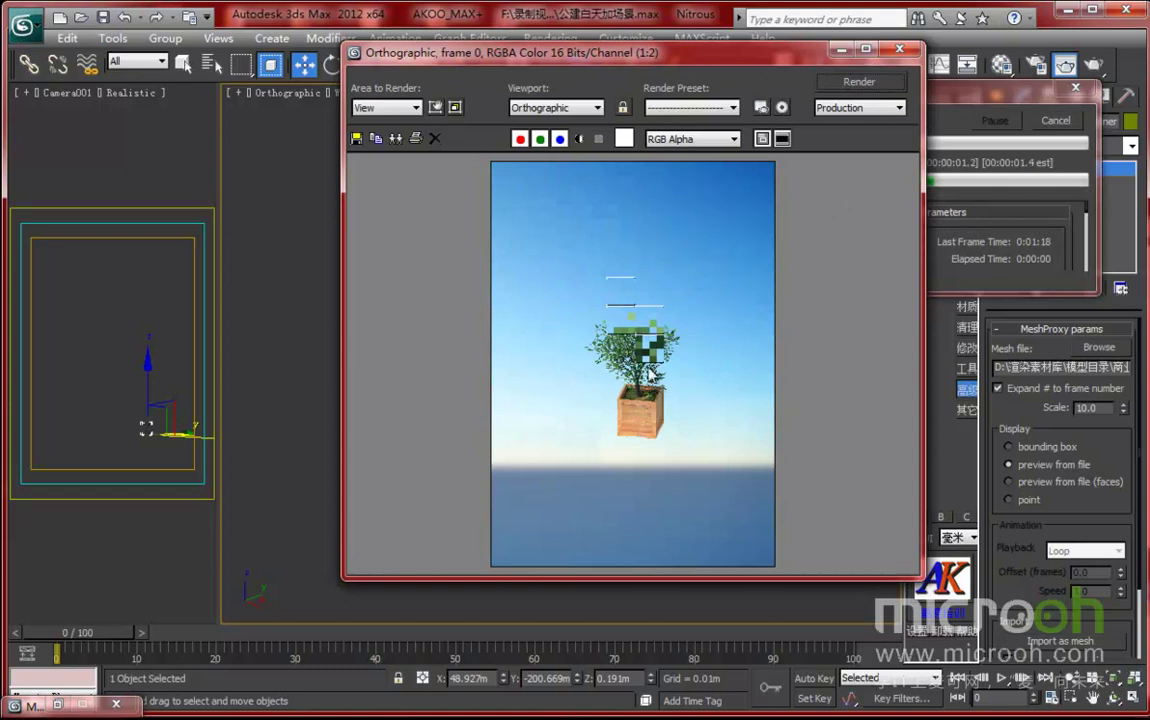
scroll(638, 390, up, 3)
scroll(638, 395, down, 3)
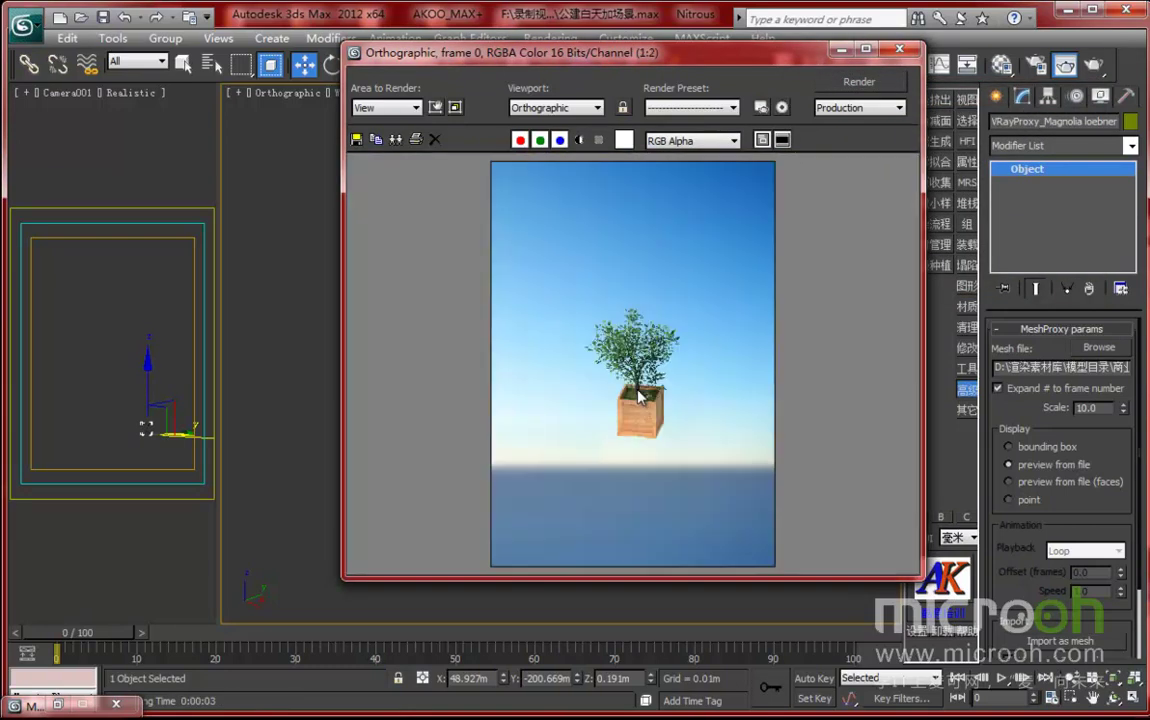
- Examine the potted tree render up close, close the render window and exit isolation mode
scroll(638, 395, up, 2)
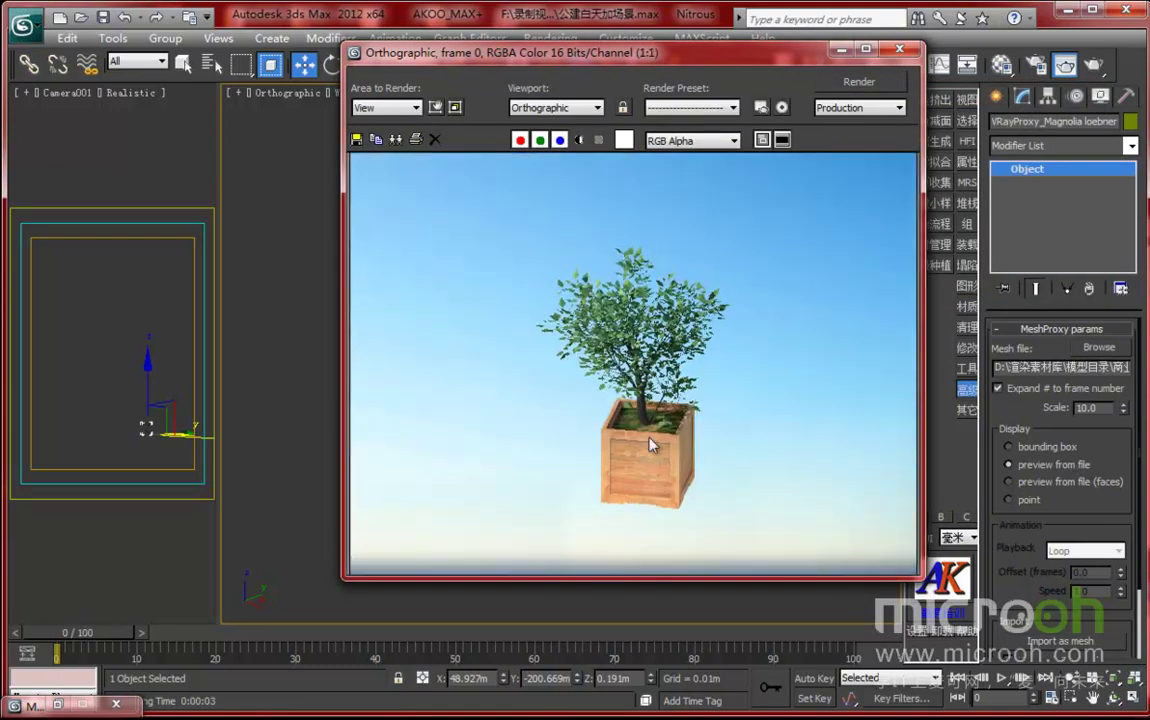
scroll(706, 409, down, 1)
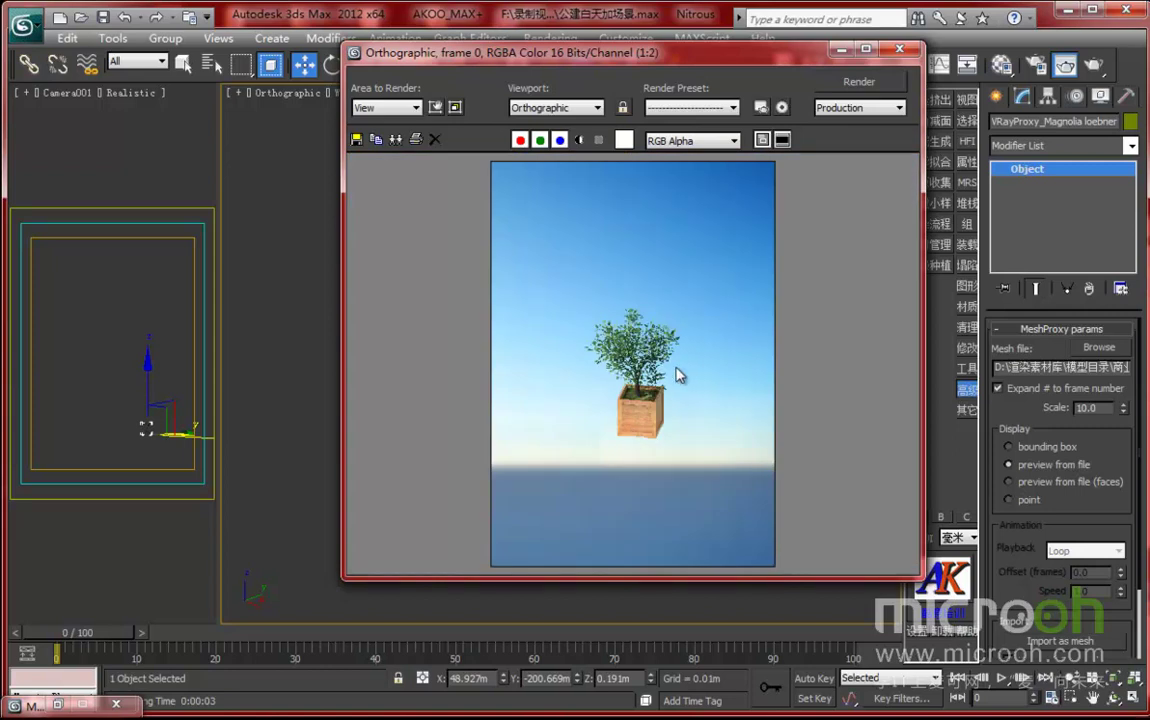
scroll(684, 336, up, 1)
drag(805, 60, 748, 70)
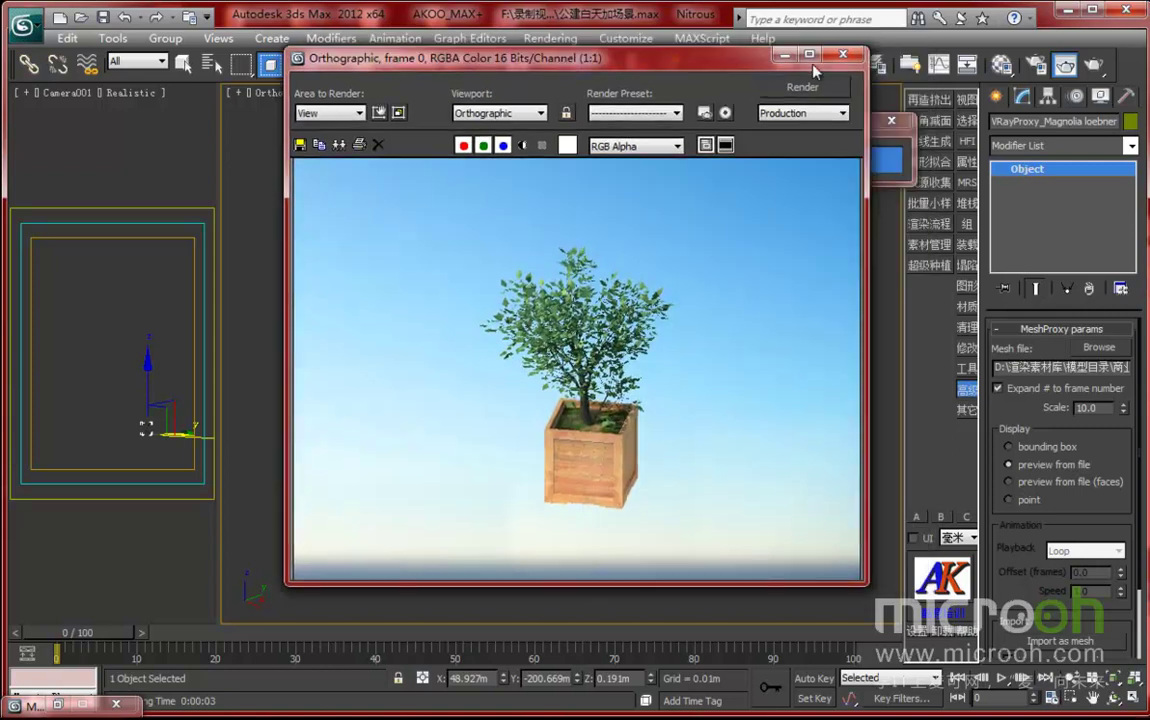
click(843, 57)
click(852, 162)
- Switch to the Top view, deselect the potted tree and limit object selection to VRayProxy objects
middle_drag(664, 393, 703, 409)
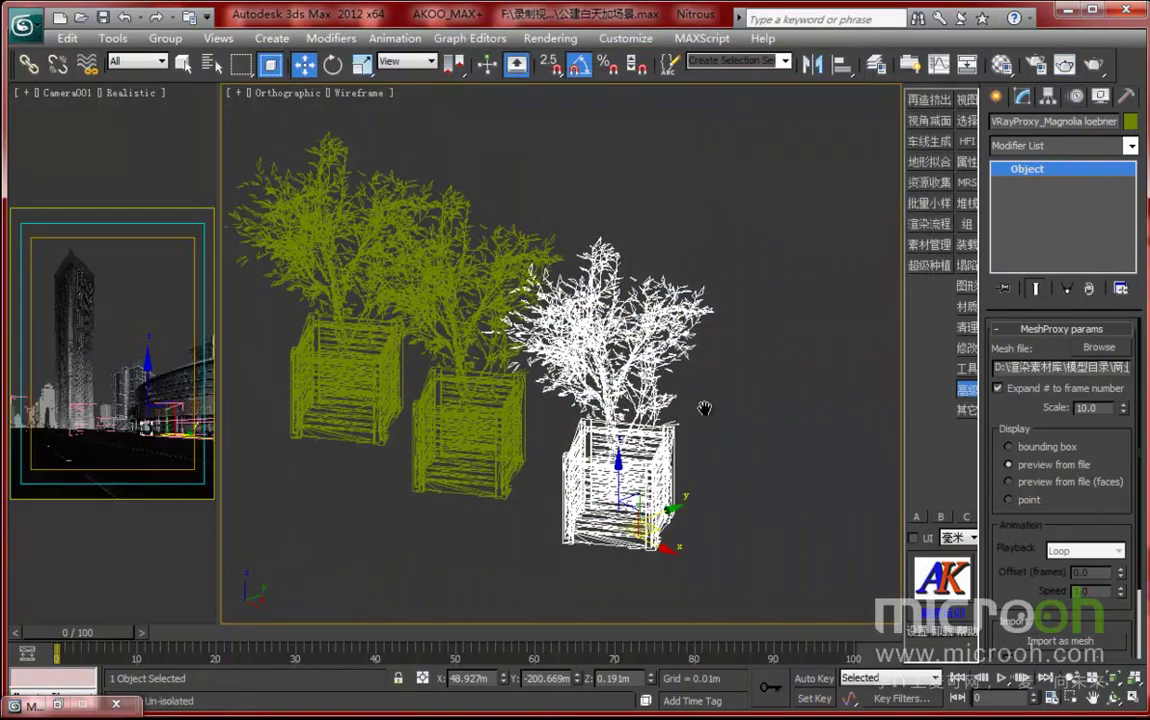
middle_drag(588, 394, 618, 393)
key(t)
key(z)
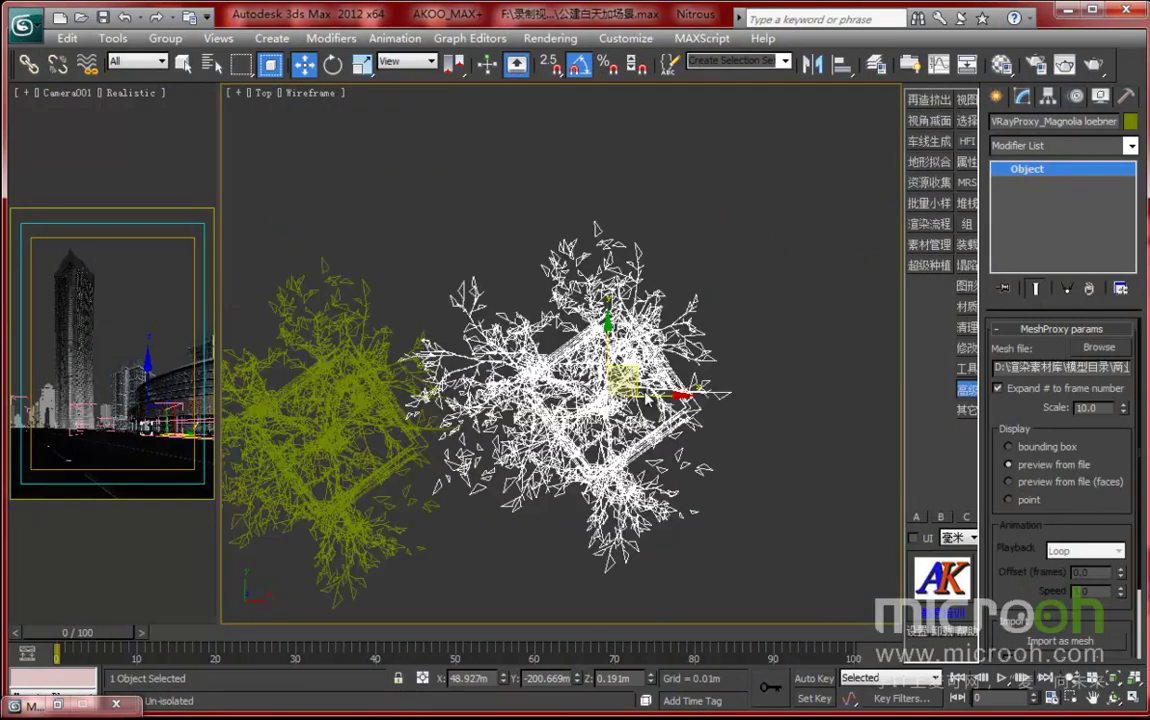
scroll(697, 415, down, 8)
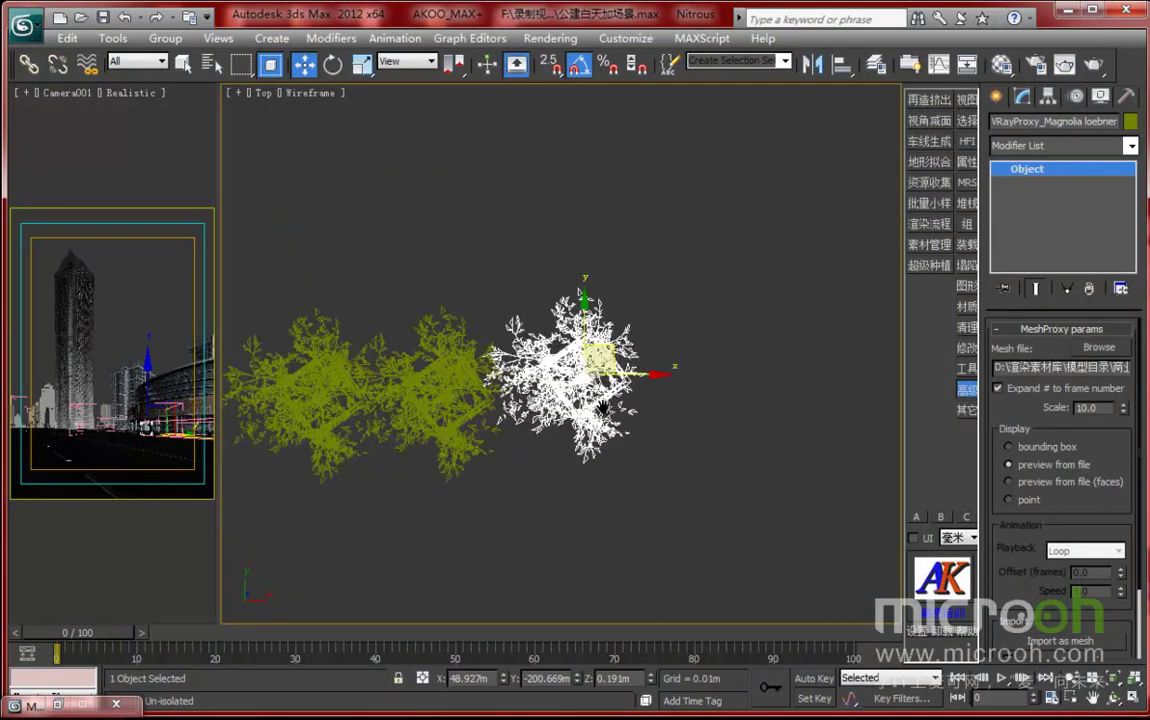
scroll(695, 413, down, 5)
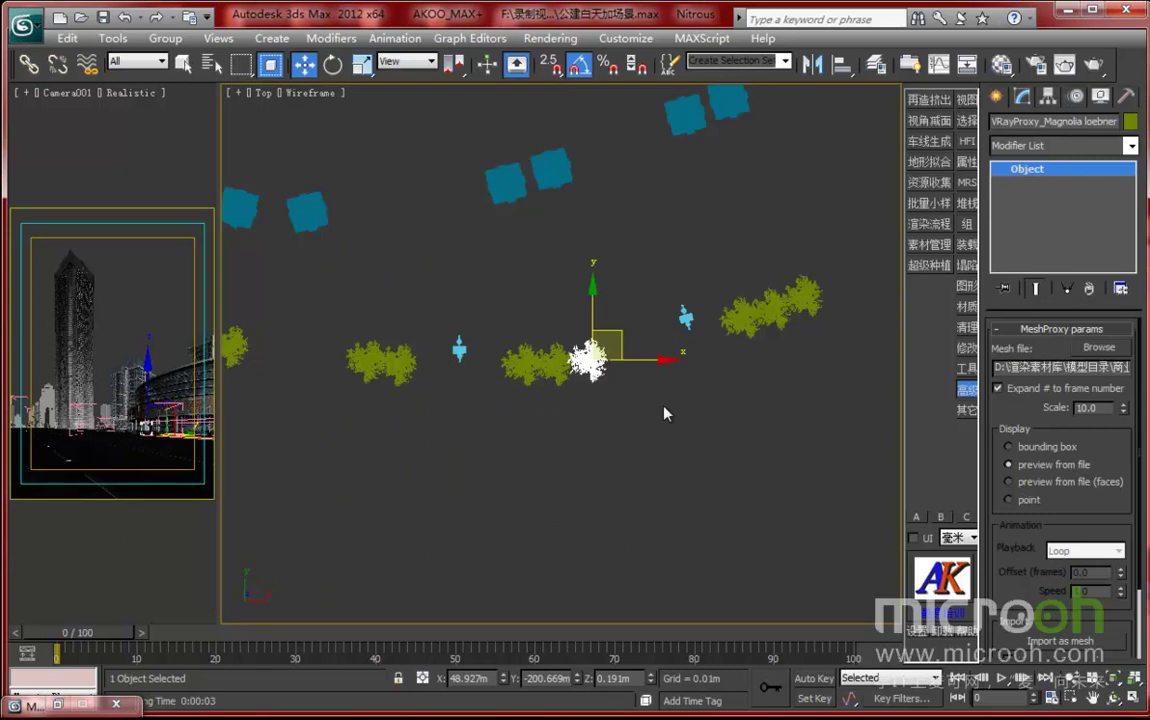
middle_drag(667, 426, 630, 432)
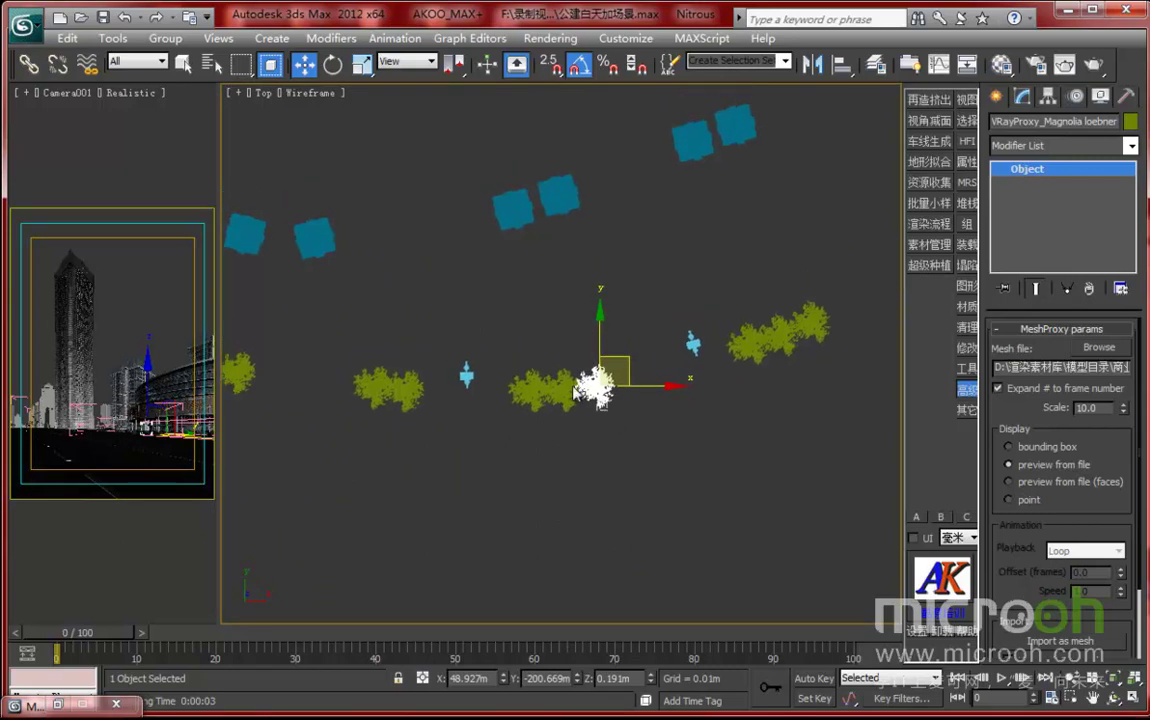
click(607, 402)
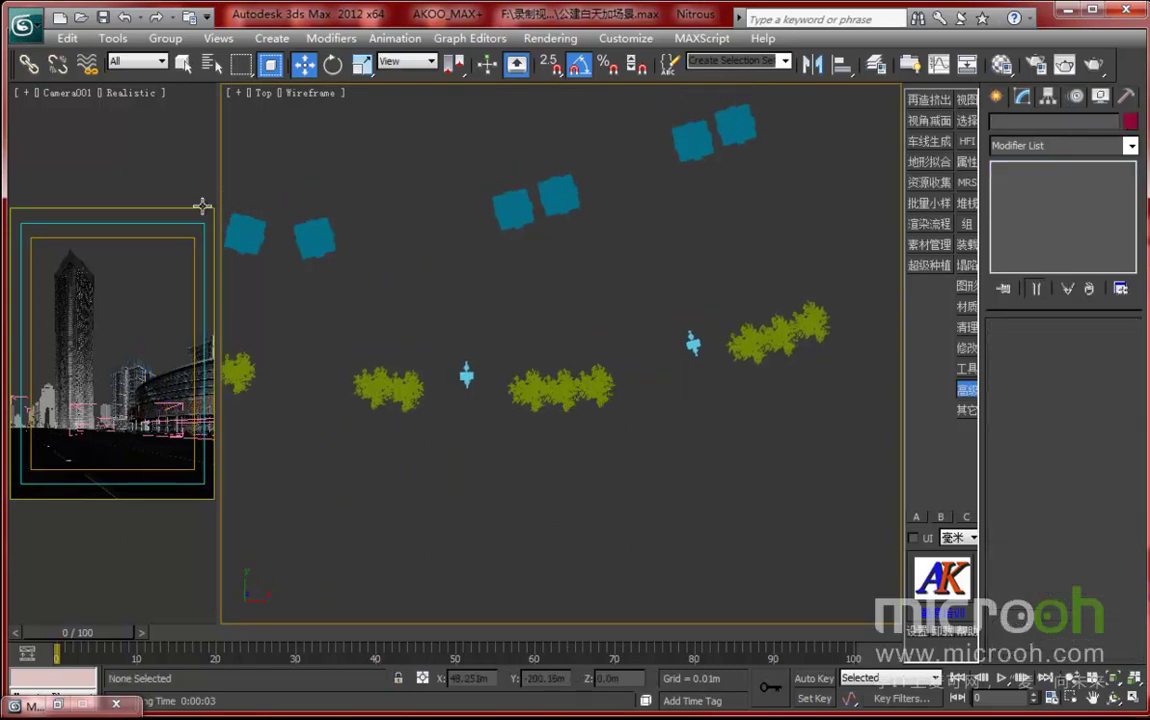
click(141, 67)
click(146, 241)
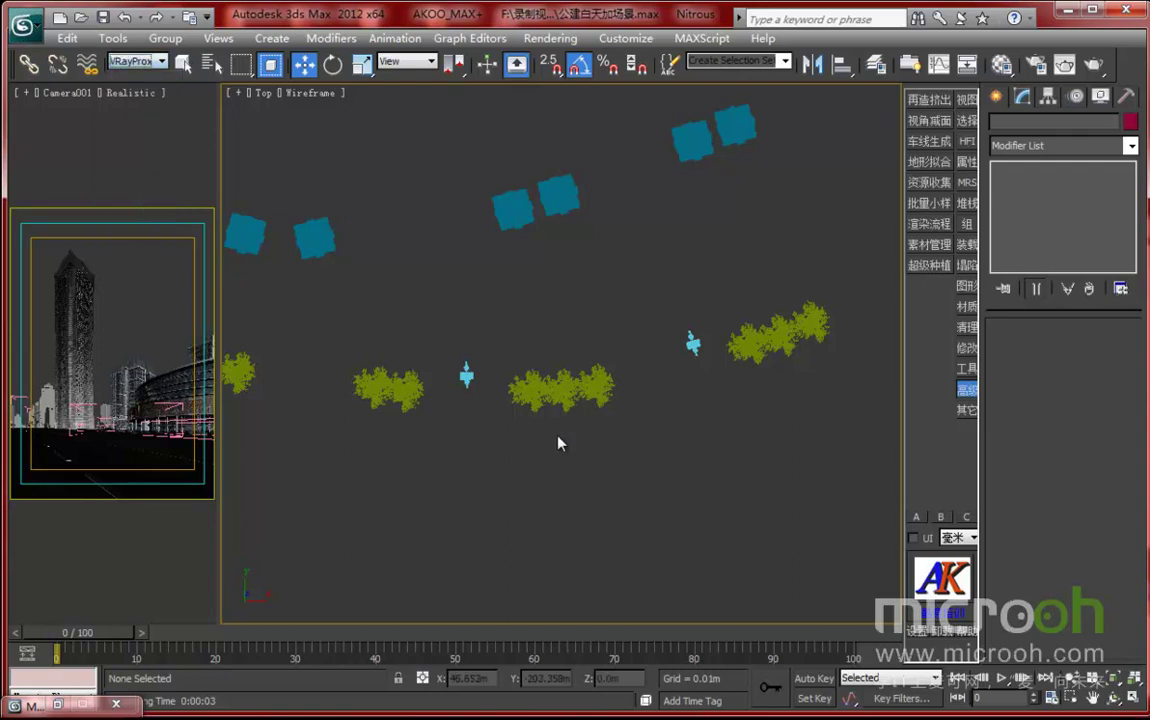
- Move the two nearby groups of three potted trees and the neighbouring pair outward, the middle three by about -1.74 m in Y
drag(622, 442, 630, 364)
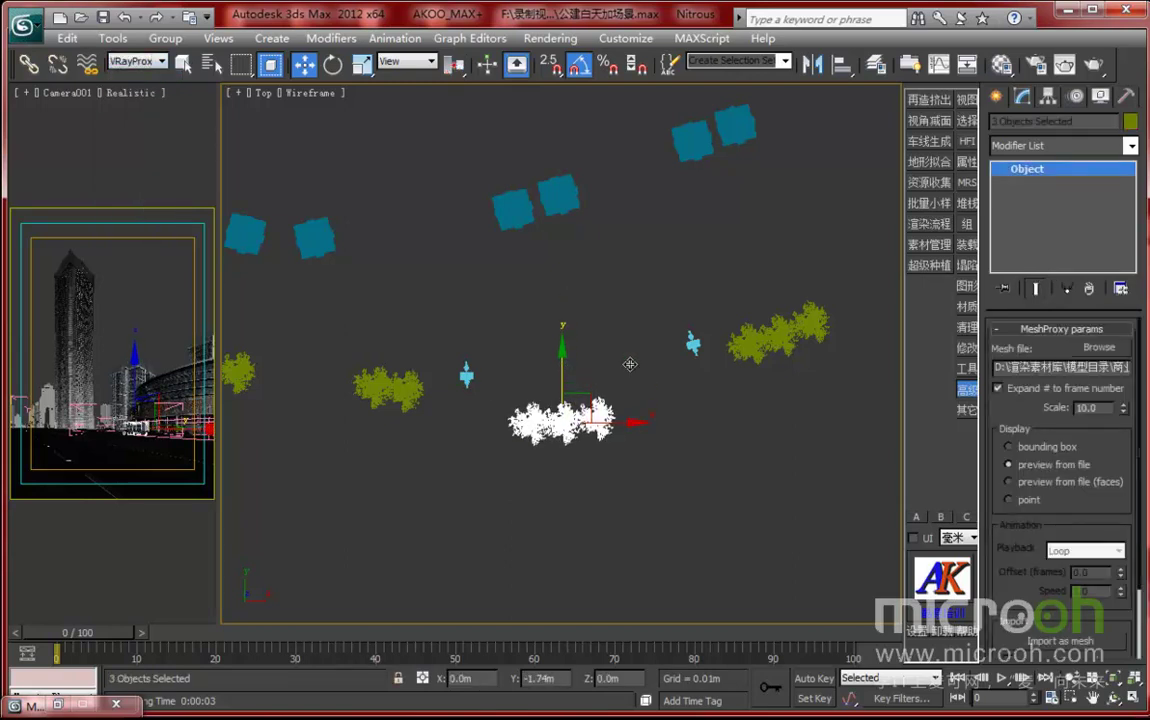
drag(731, 307, 816, 336)
ctrl+click(746, 344)
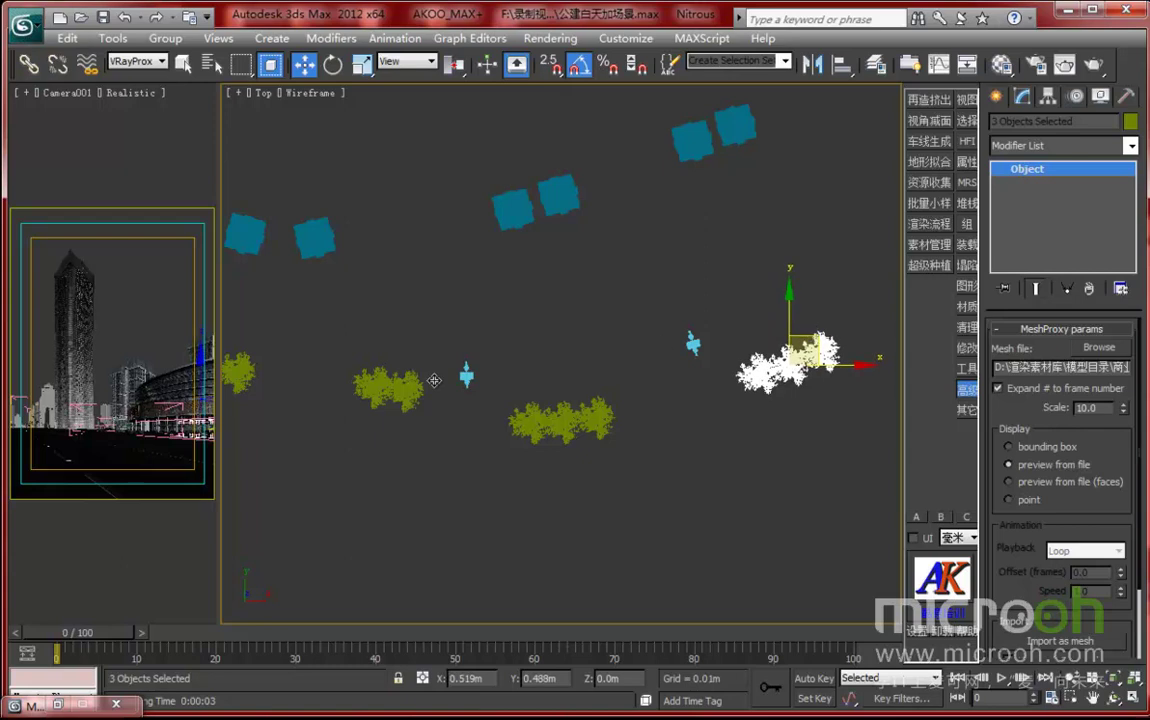
drag(420, 440, 420, 355)
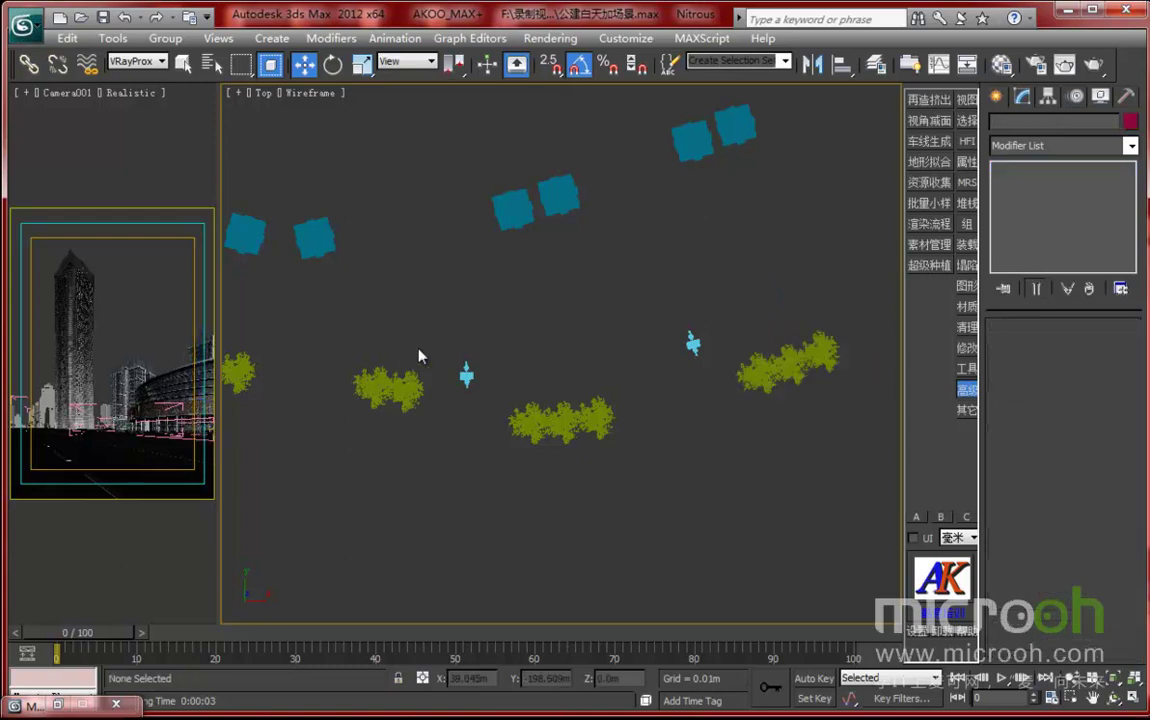
click(410, 399)
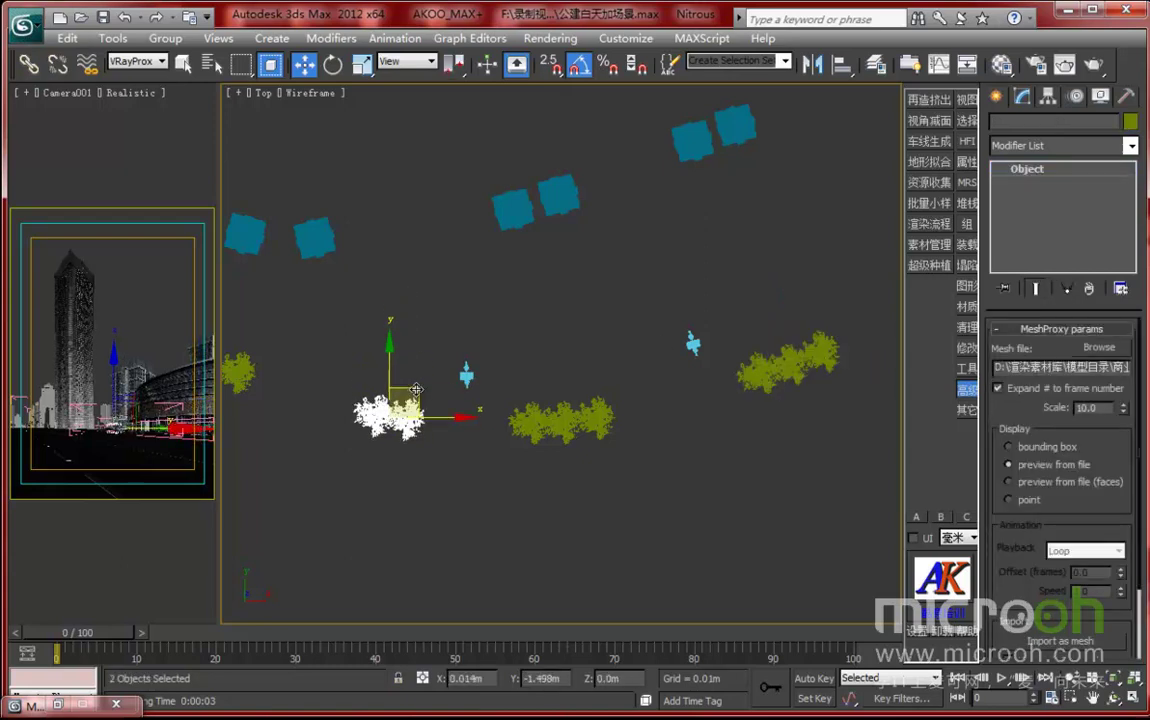
- Select the three adjoining potted trees further along the curved row and move them slightly away from the building
middle_drag(388, 417, 705, 430)
click(550, 370)
ctrl+click(527, 350)
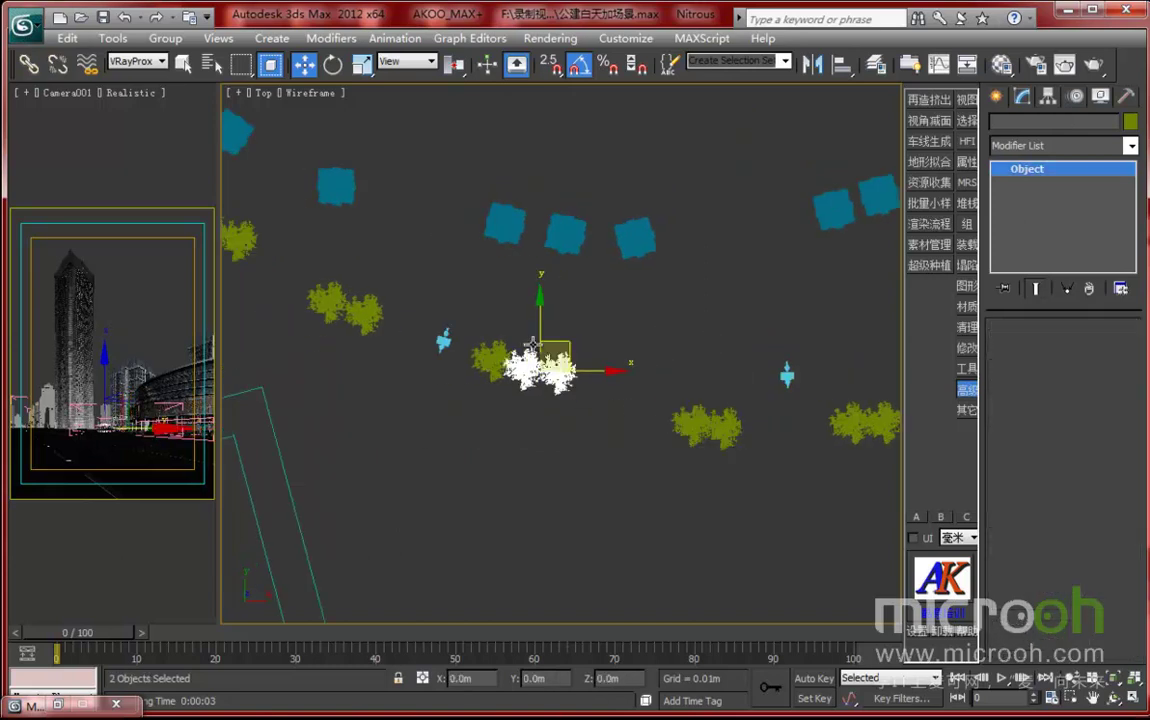
ctrl+click(490, 358)
drag(542, 344, 533, 371)
- Select the last two pairs of potted trees in the curved row and move them together slightly away from the building
click(368, 313)
ctrl+click(325, 300)
middle_drag(307, 280, 525, 342)
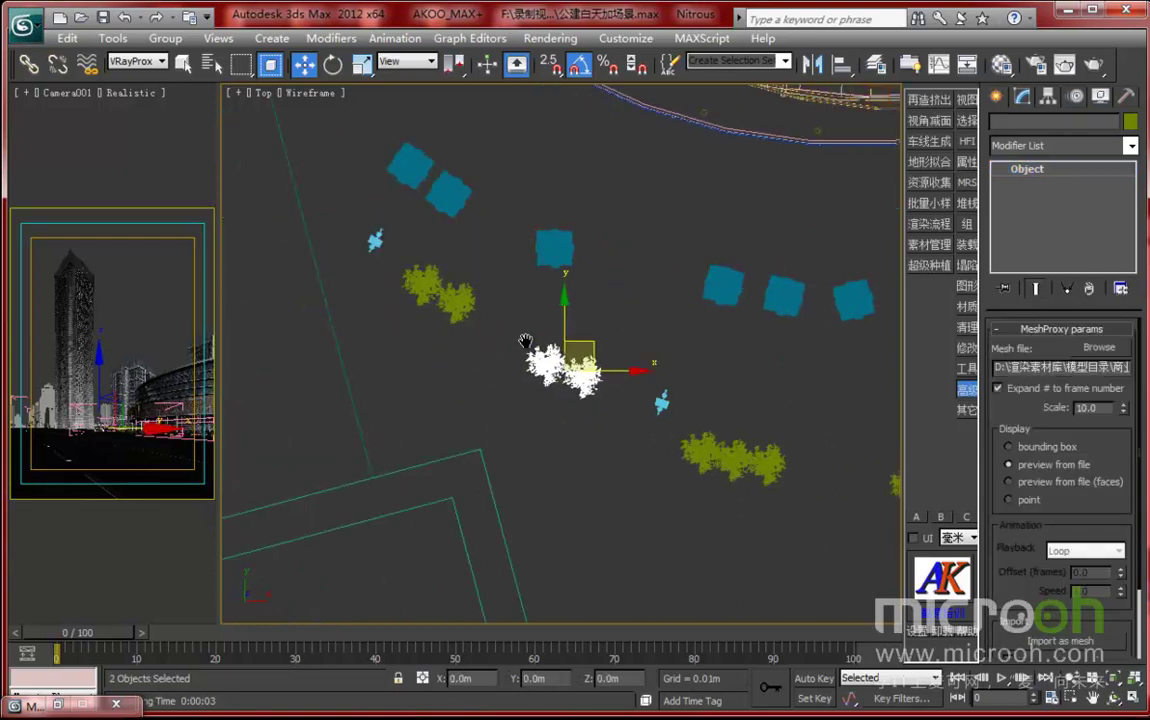
ctrl+click(454, 300)
ctrl+click(419, 281)
drag(526, 304, 513, 327)
- Select all fifteen potted trees along the curved row and lower them slightly toward the ground in the Front view
middle_drag(622, 436, 391, 357)
click(512, 369)
click(391, 357)
ctrl+click(237, 260)
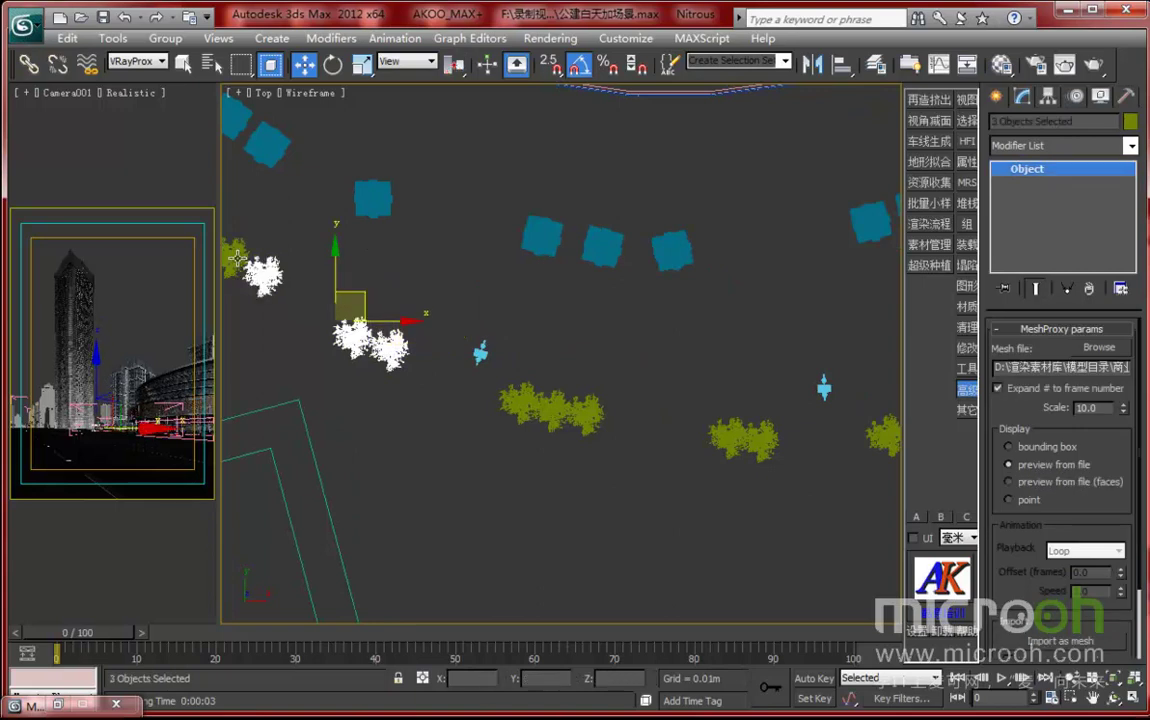
ctrl+click(237, 258)
ctrl+click(511, 404)
ctrl+click(555, 408)
ctrl+click(590, 417)
middle_drag(749, 436, 512, 393)
ctrl+click(512, 393)
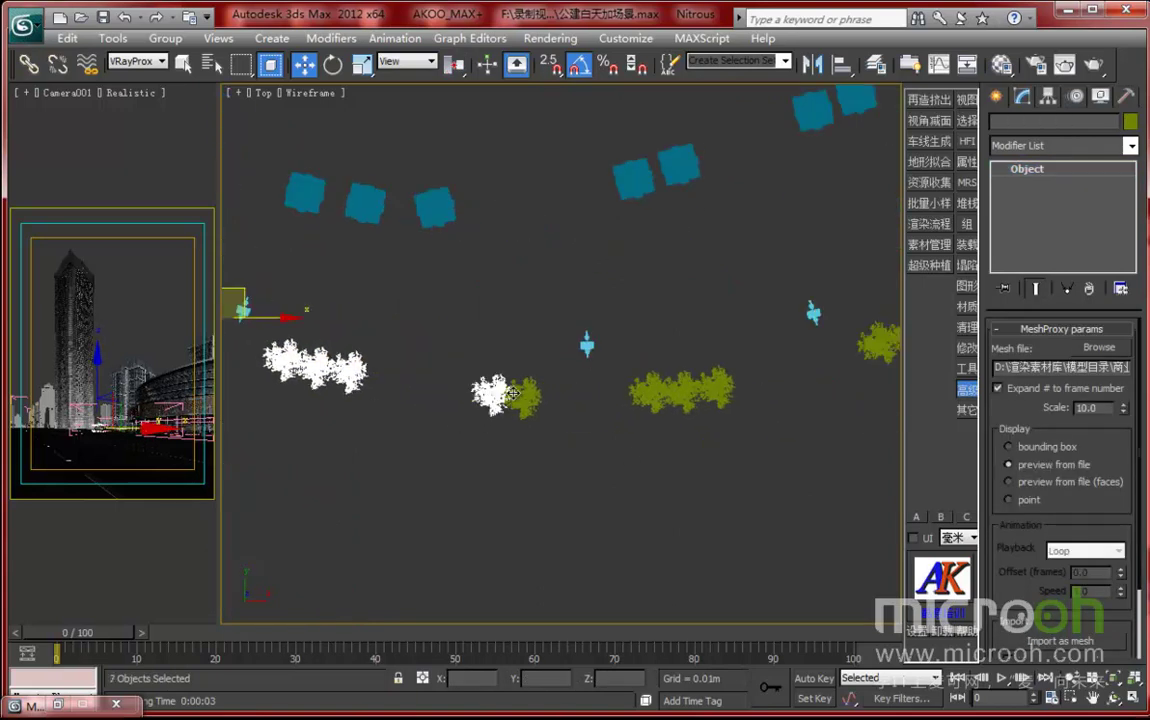
ctrl+click(520, 395)
ctrl+click(645, 390)
ctrl+click(688, 390)
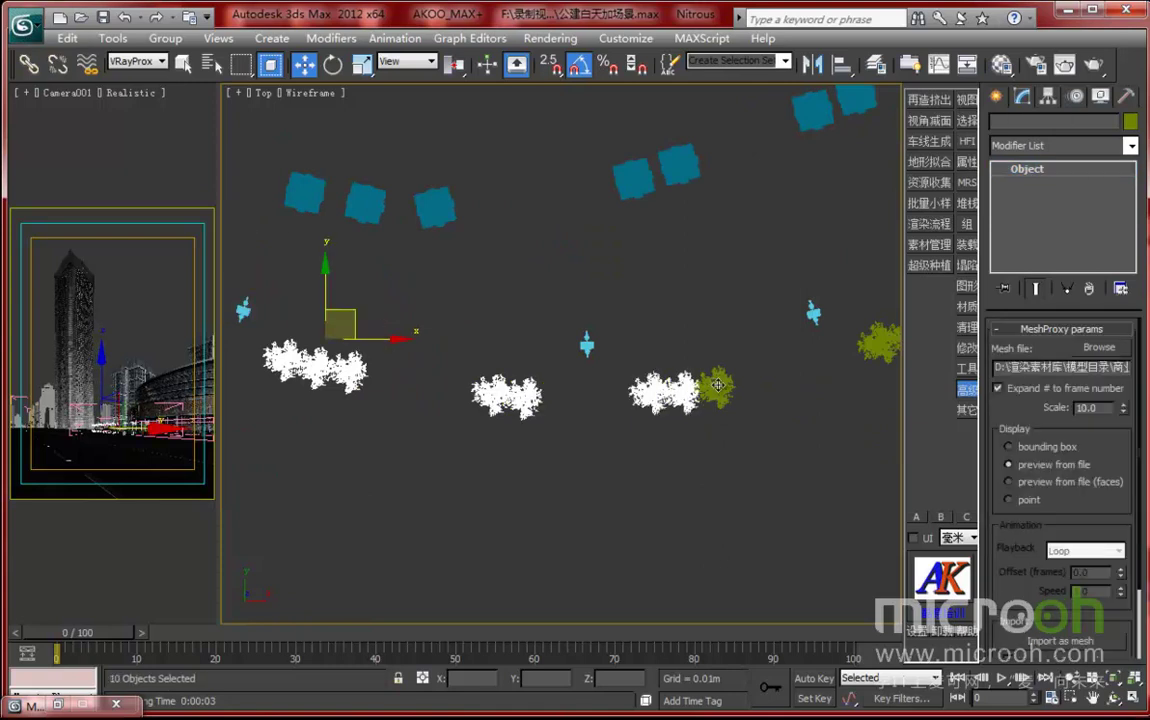
ctrl+click(717, 385)
middle_drag(742, 385, 697, 425)
ctrl+click(590, 365)
ctrl+click(631, 350)
ctrl+click(664, 345)
key(f)
scroll(697, 425, down, 3)
scroll(721, 393, up, 2)
scroll(580, 390, up, 2)
scroll(580, 398, up, 3)
middle_drag(583, 403, 564, 313)
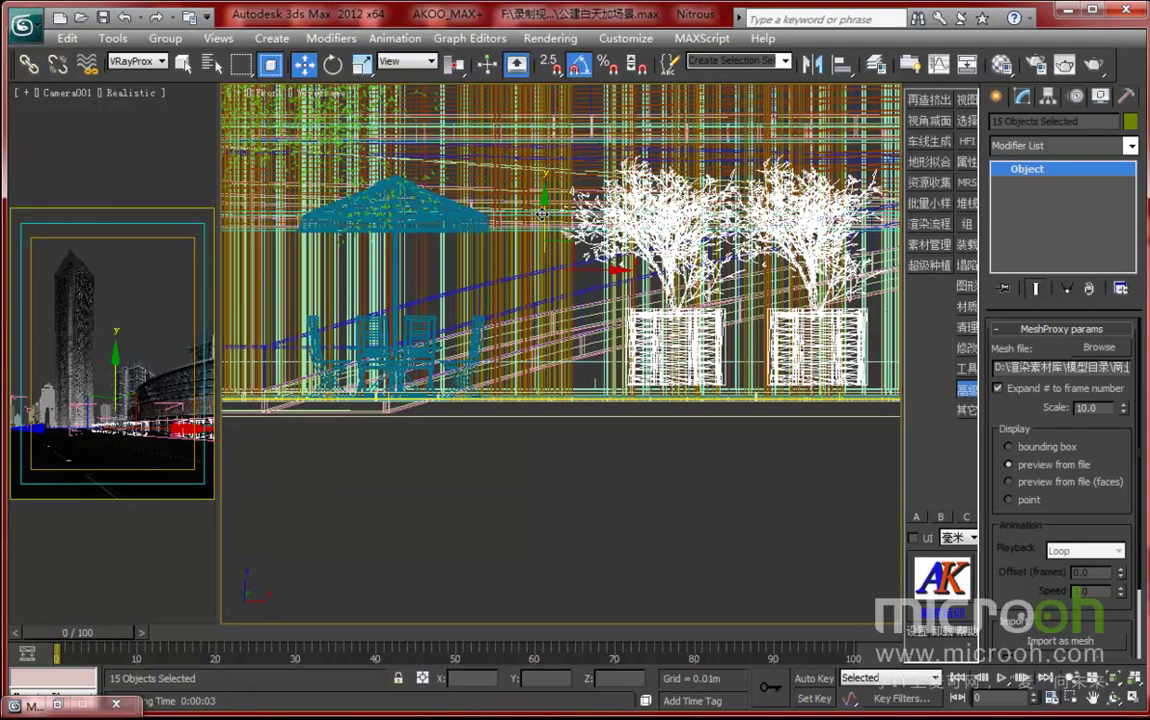
drag(541, 213, 554, 231)
middle_drag(662, 385, 629, 380)
- Select the lamp post proxy beside the potted trees from the Top view, isolate it and orbit to a wireframe Orthographic view
key(t)
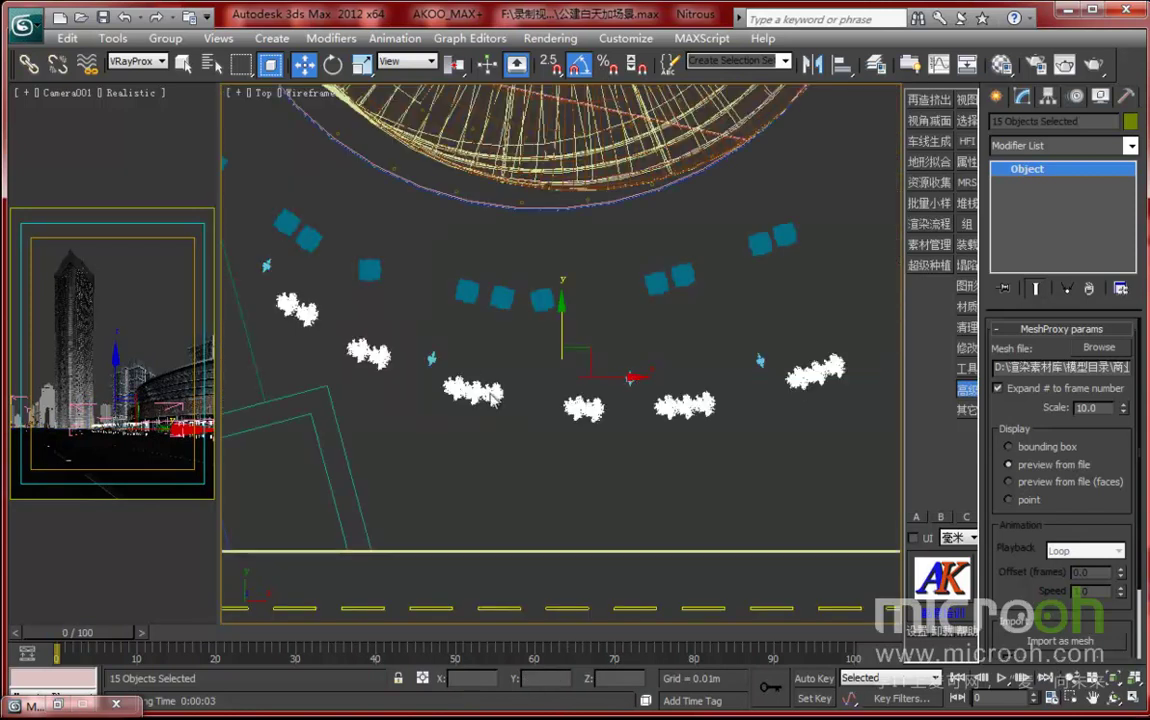
scroll(382, 344, up, 3)
middle_drag(462, 376, 470, 376)
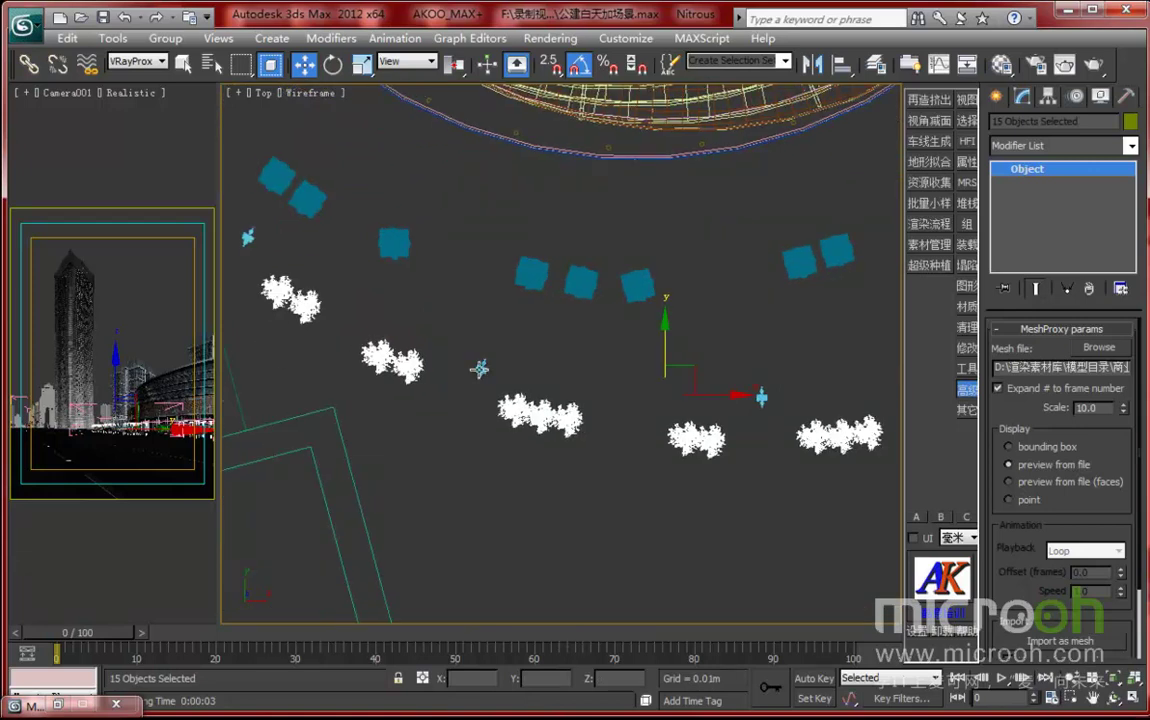
click(480, 369)
key(alt+q)
alt+middle_drag(505, 428, 608, 404)
scroll(559, 367, down, 3)
key(F3)
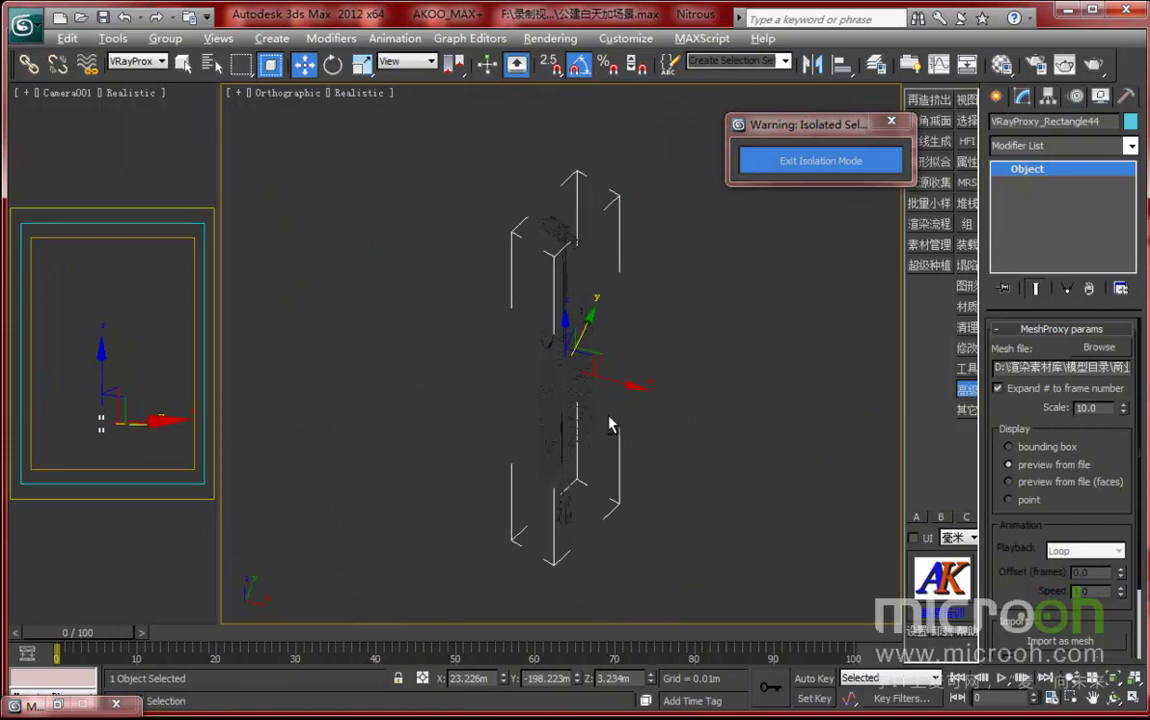
key(F3)
- Sample the lamp post's Multi/Sub-Object material into the empty 11 - Default slot of the Material Editor
key(m)
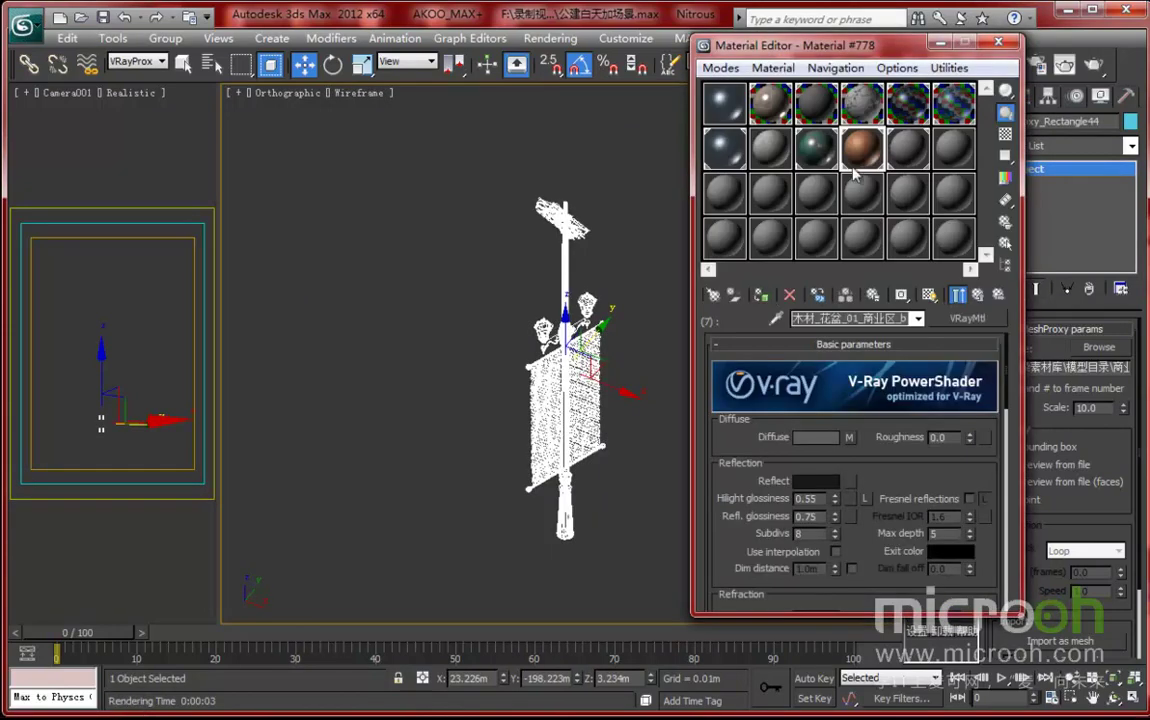
click(907, 147)
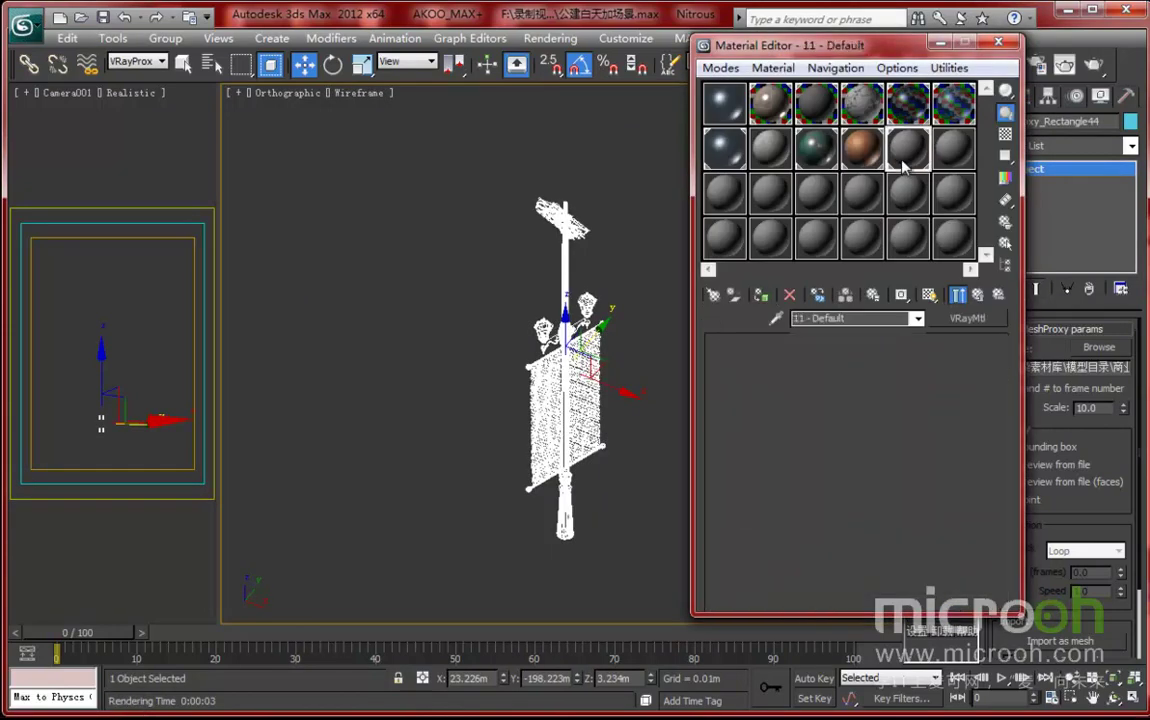
click(565, 345)
key(w)
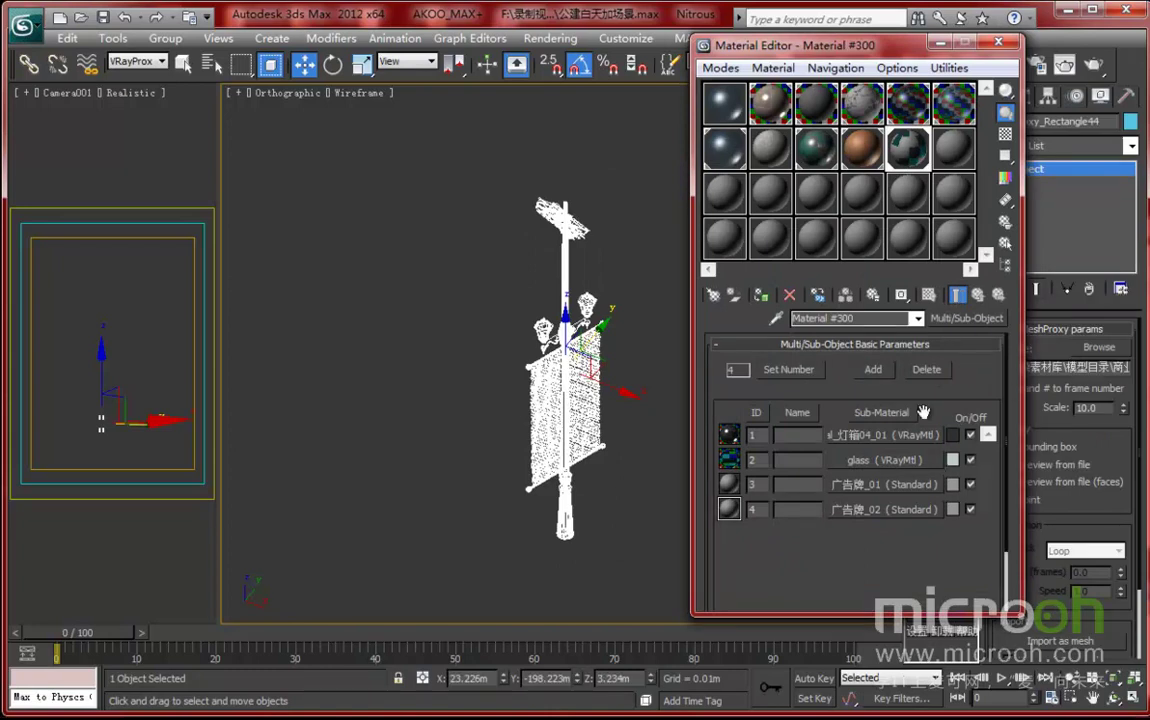
- Relink sub-material 3's (广告牌_01) diffuse bitmap to 广告牌_金圣梦_01.JPG in the 商业街景场景小品\maps folder
click(877, 486)
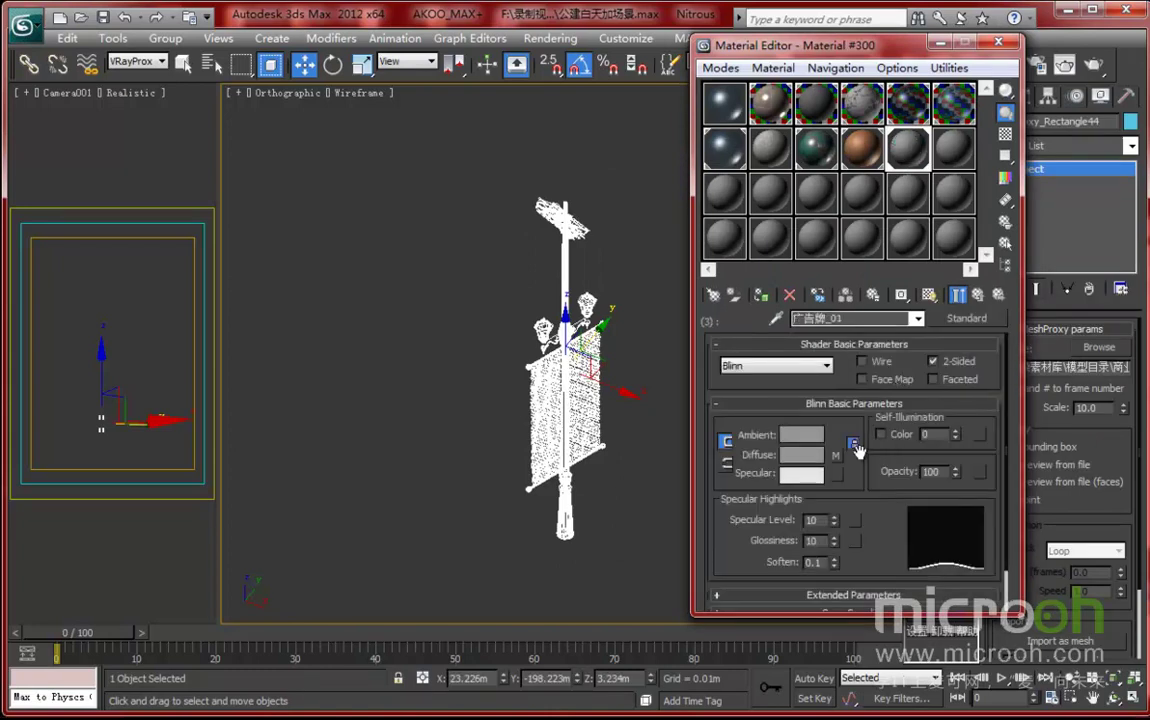
click(838, 456)
click(886, 560)
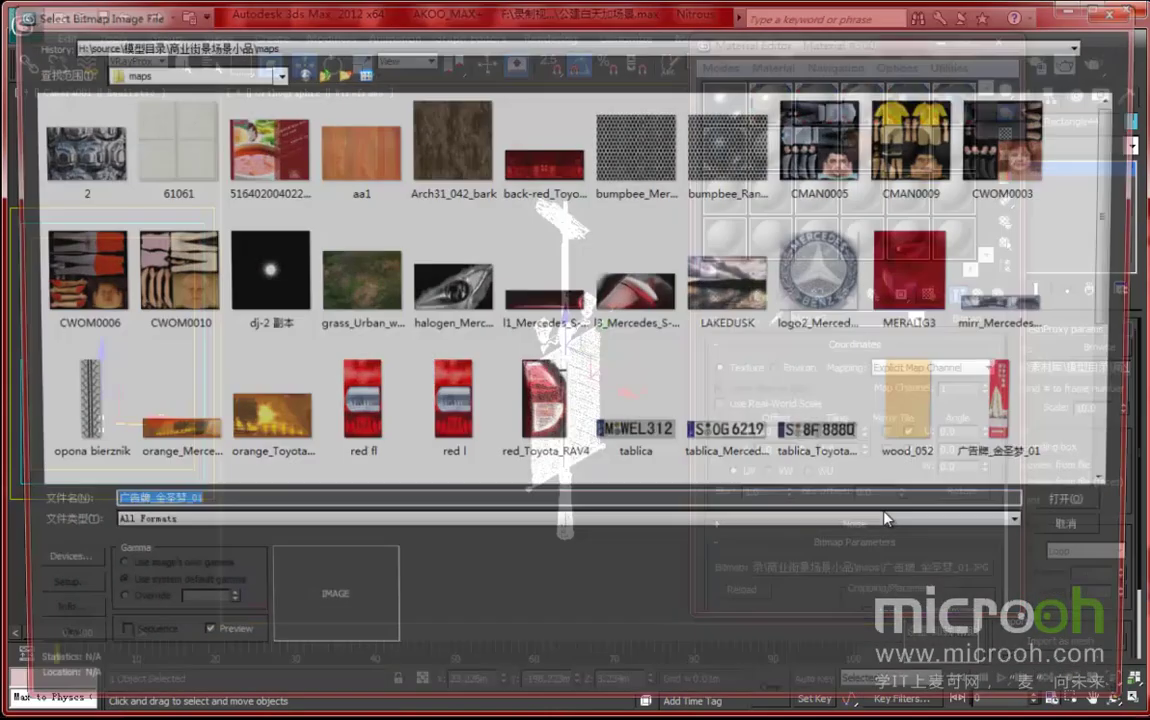
click(1085, 507)
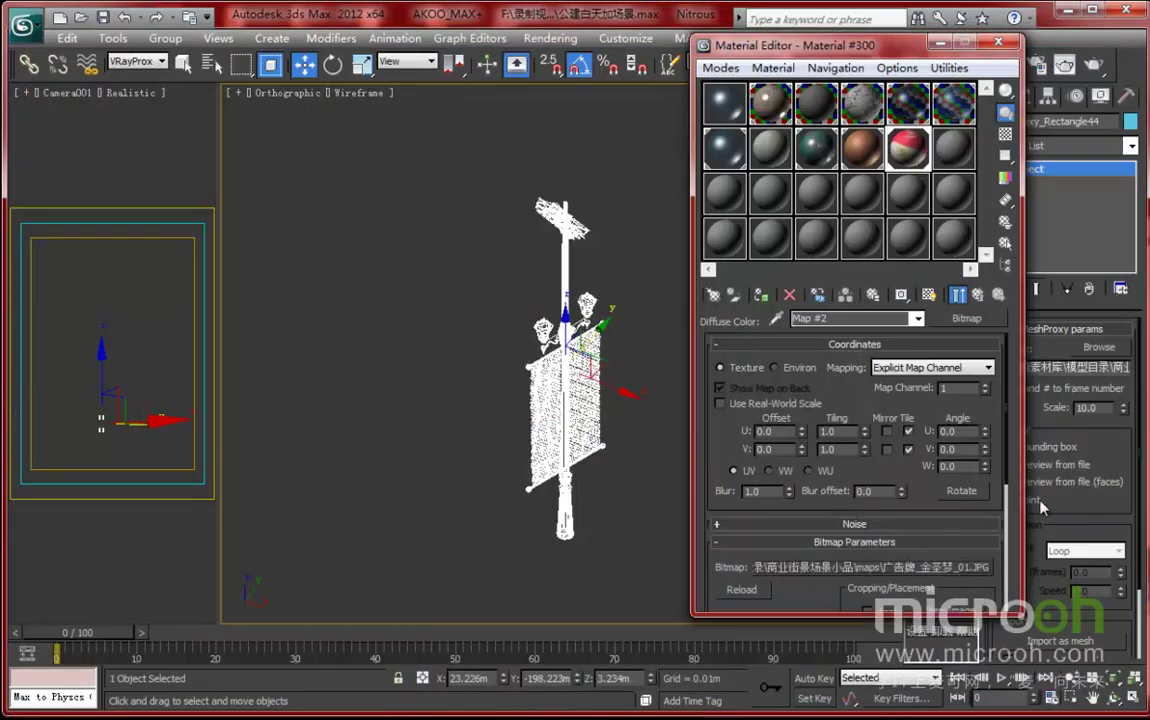
click(976, 296)
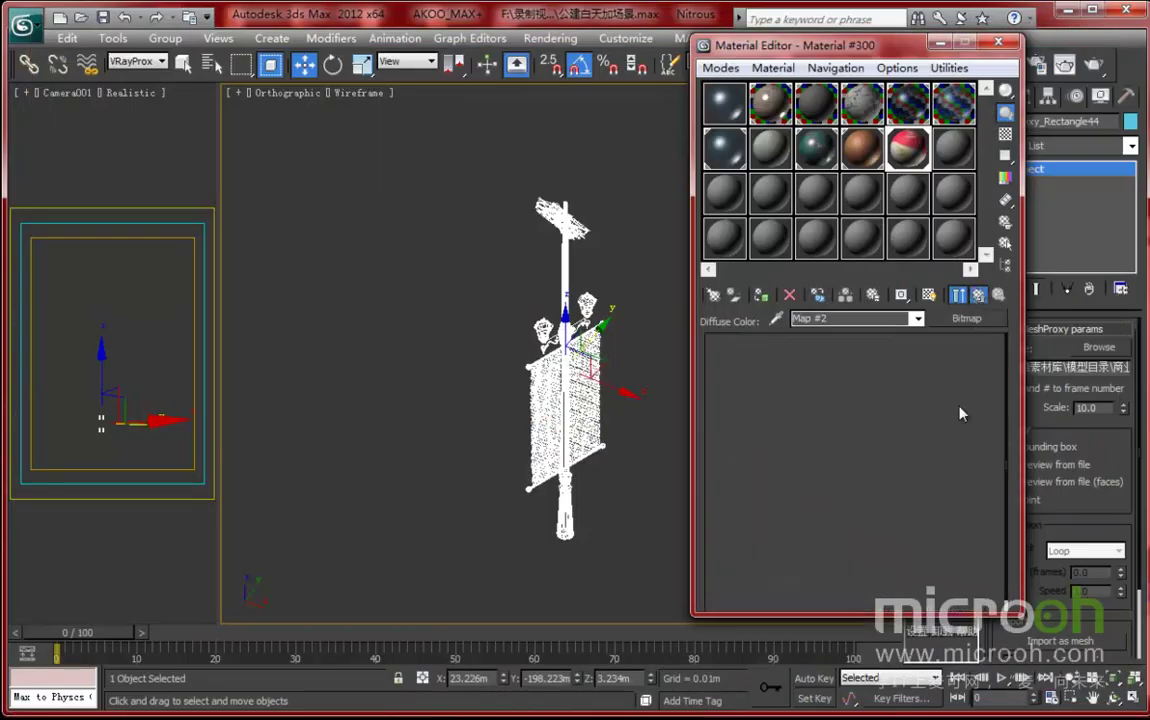
click(976, 296)
- Relink sub-material 4's (广告牌_02) diffuse bitmap to 广告牌_金圣梦_02.jpg in the same maps folder
click(867, 510)
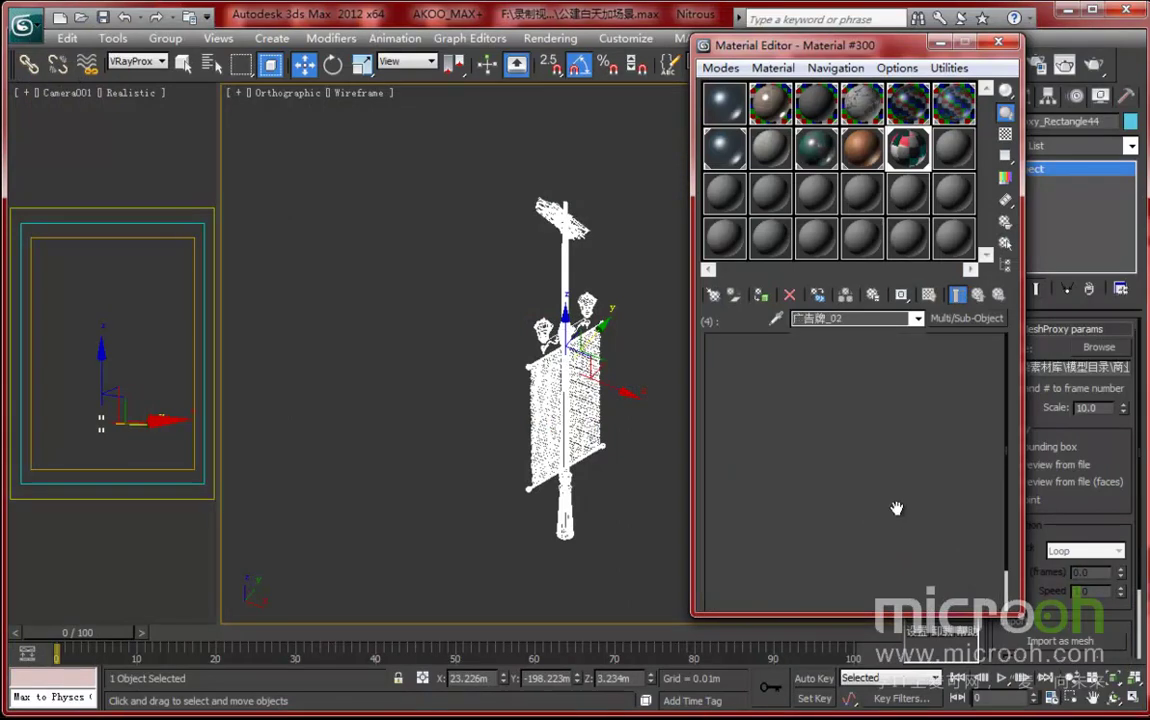
click(838, 456)
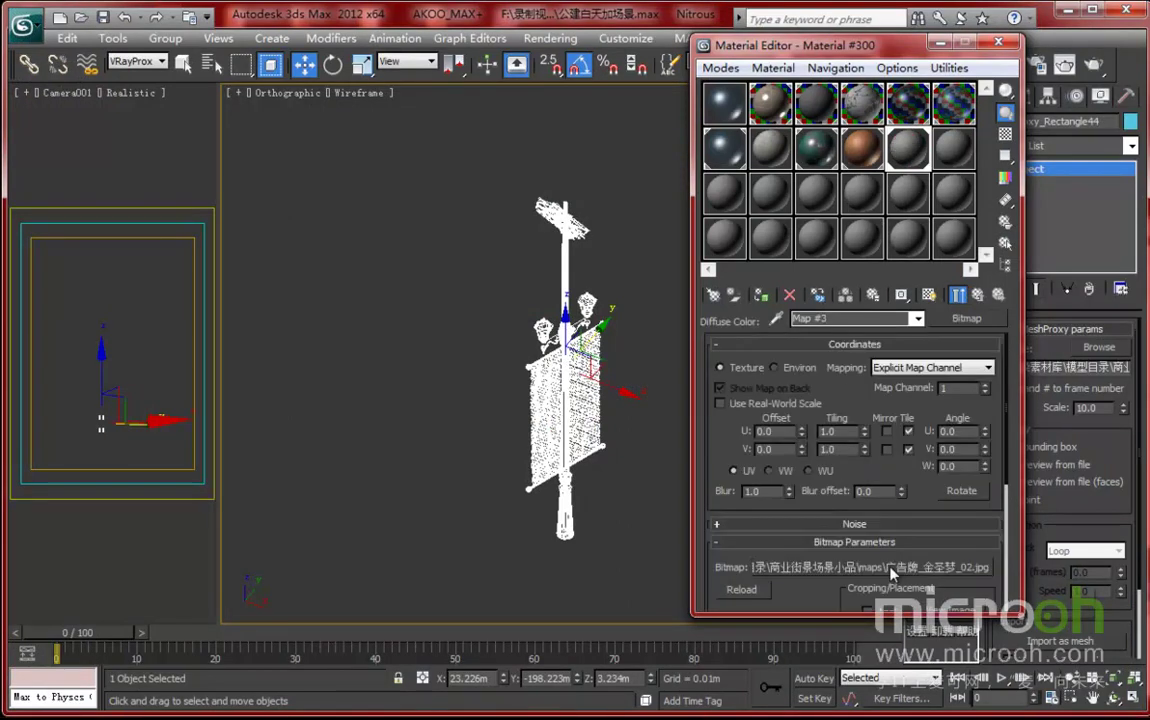
click(880, 622)
click(1086, 508)
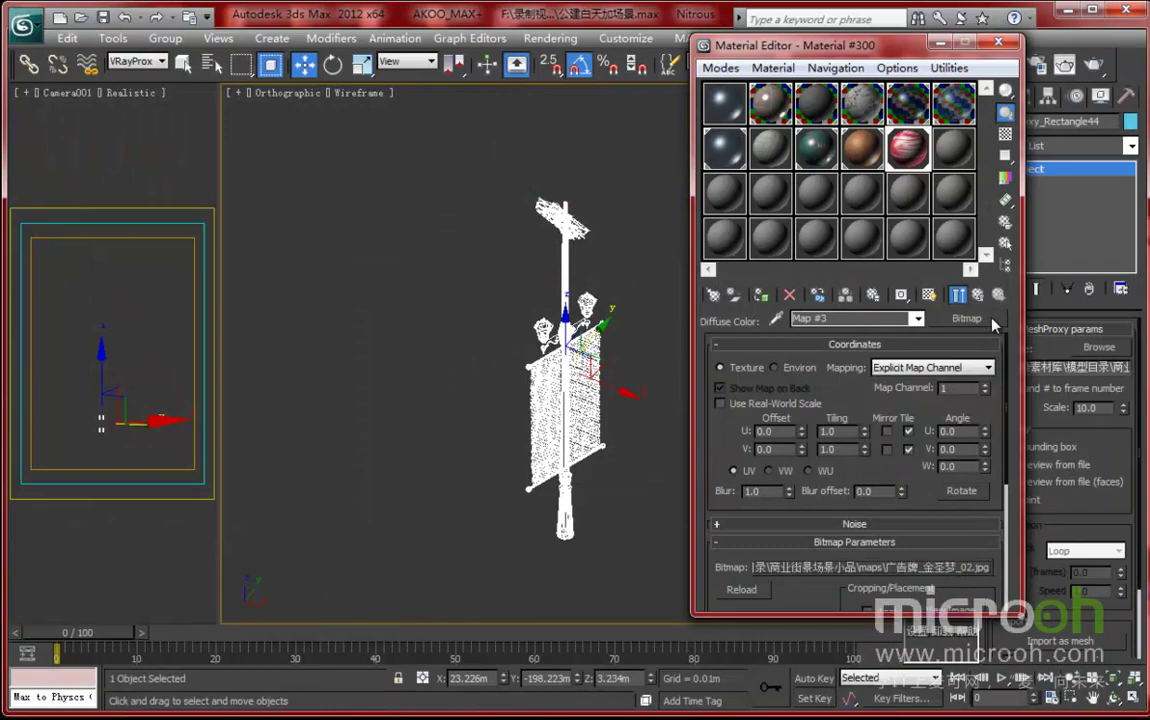
- Minimize the Material Editor and render the isolated lamp post in the Orthographic view to check its banner textures
middle_drag(532, 378, 556, 394)
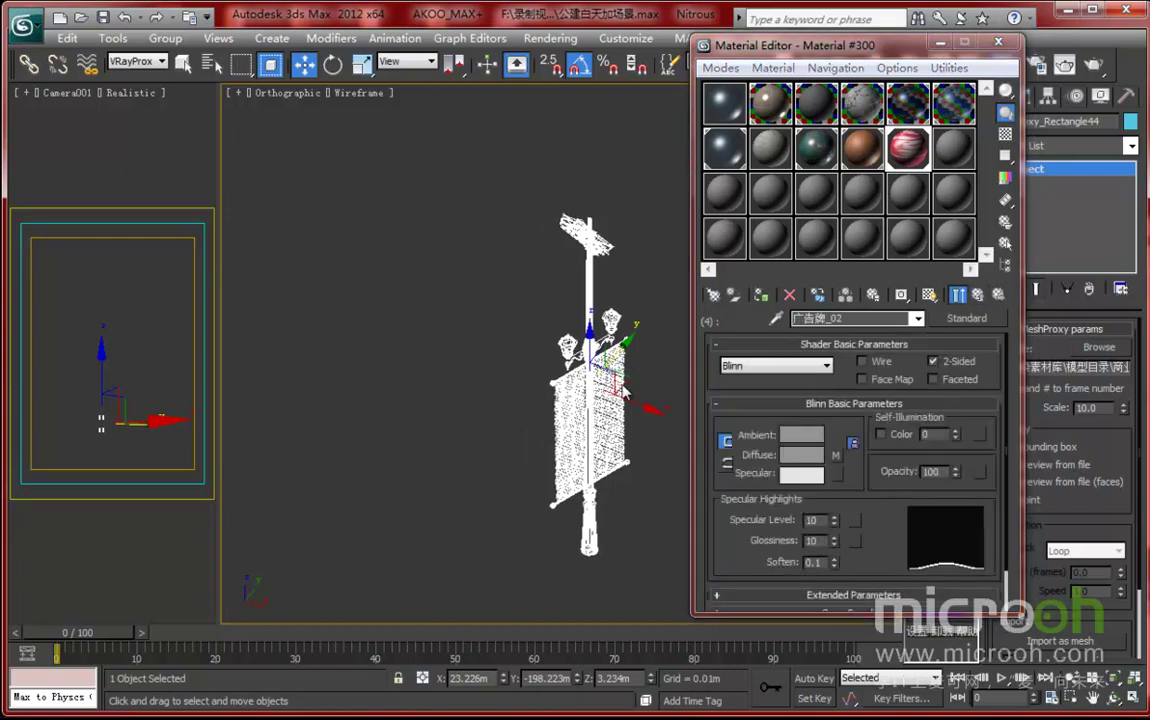
click(939, 43)
click(1066, 64)
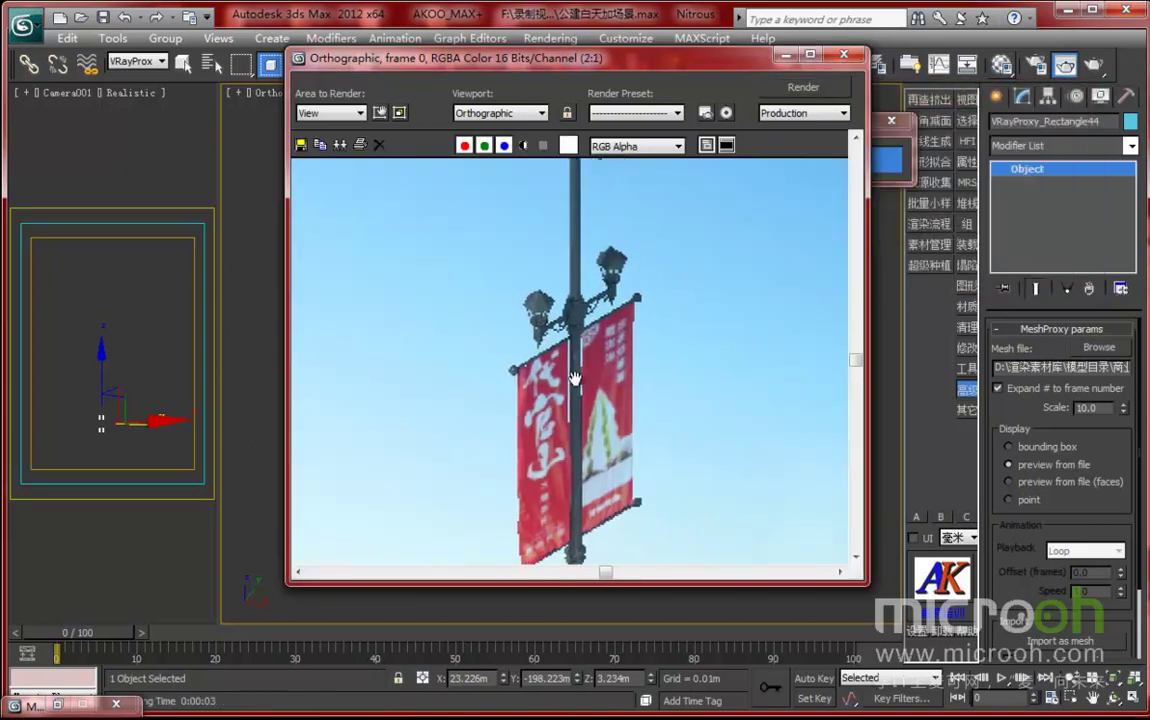
- Inspect the lamp post's banner textures up close in the render and close the frame window
scroll(595, 326, up, 2)
middle_drag(626, 363, 606, 203)
scroll(599, 327, down, 2)
scroll(602, 403, up, 1)
scroll(605, 402, up, 2)
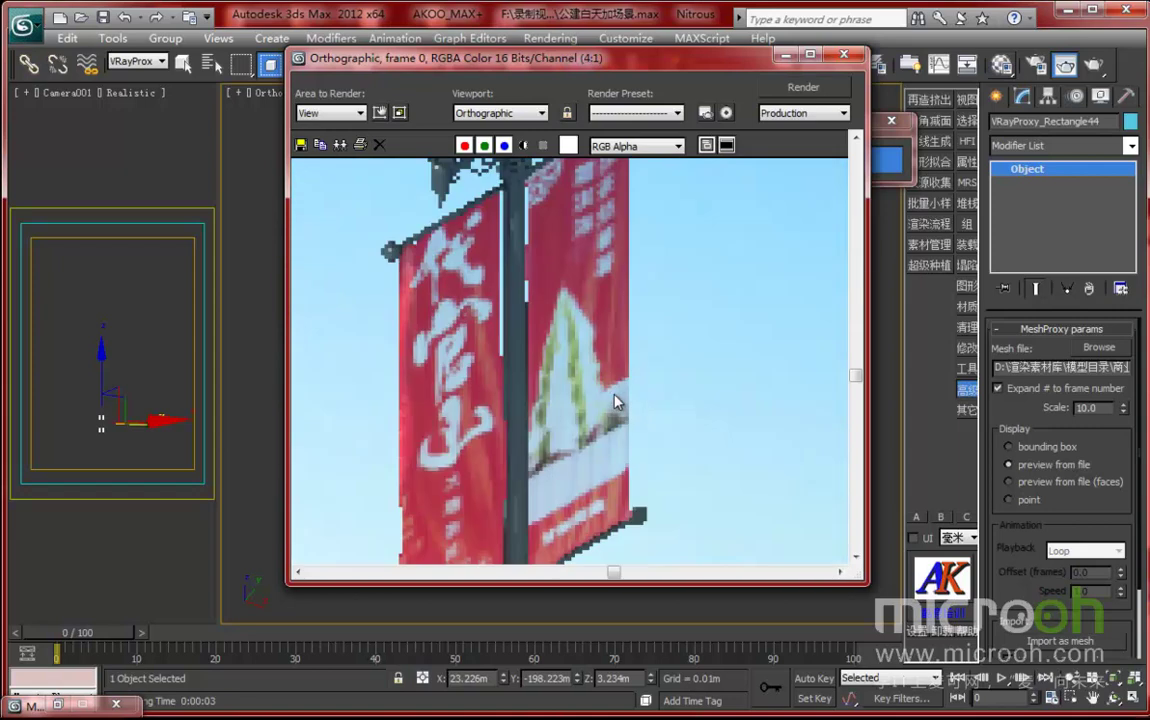
scroll(615, 398, down, 2)
click(845, 57)
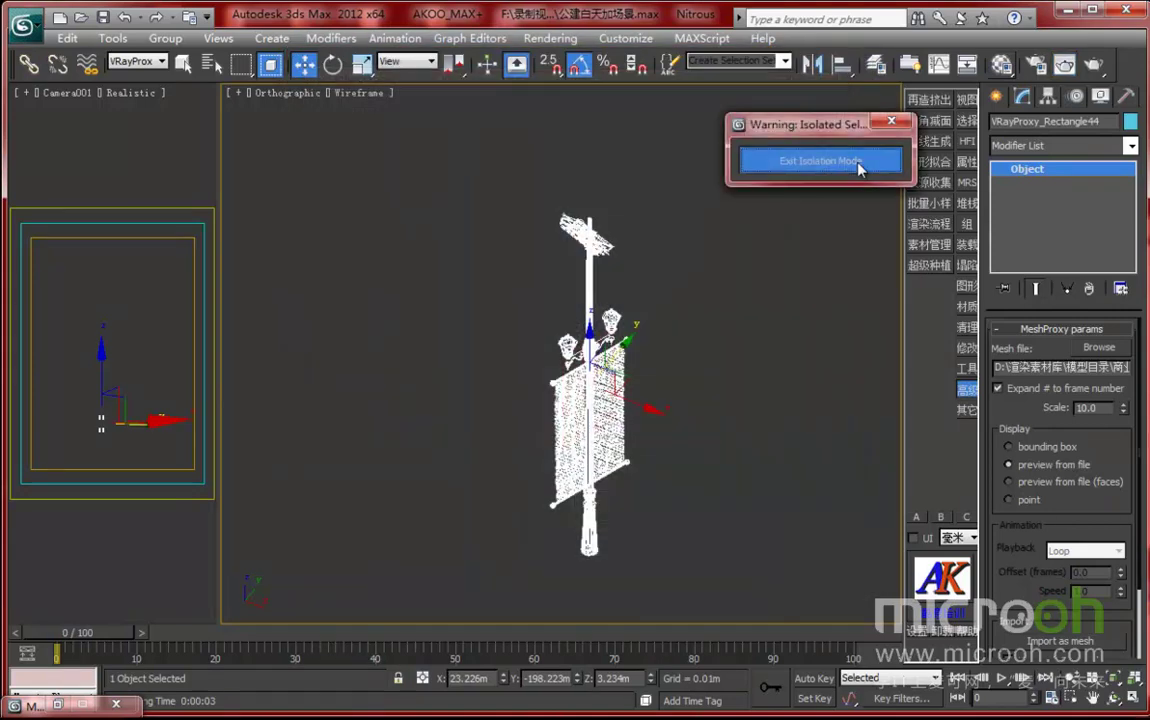
- Exit isolation of the lamp post, clear the selection and render the full scene from Camera001
click(821, 160)
scroll(601, 351, up, 2)
click(377, 180)
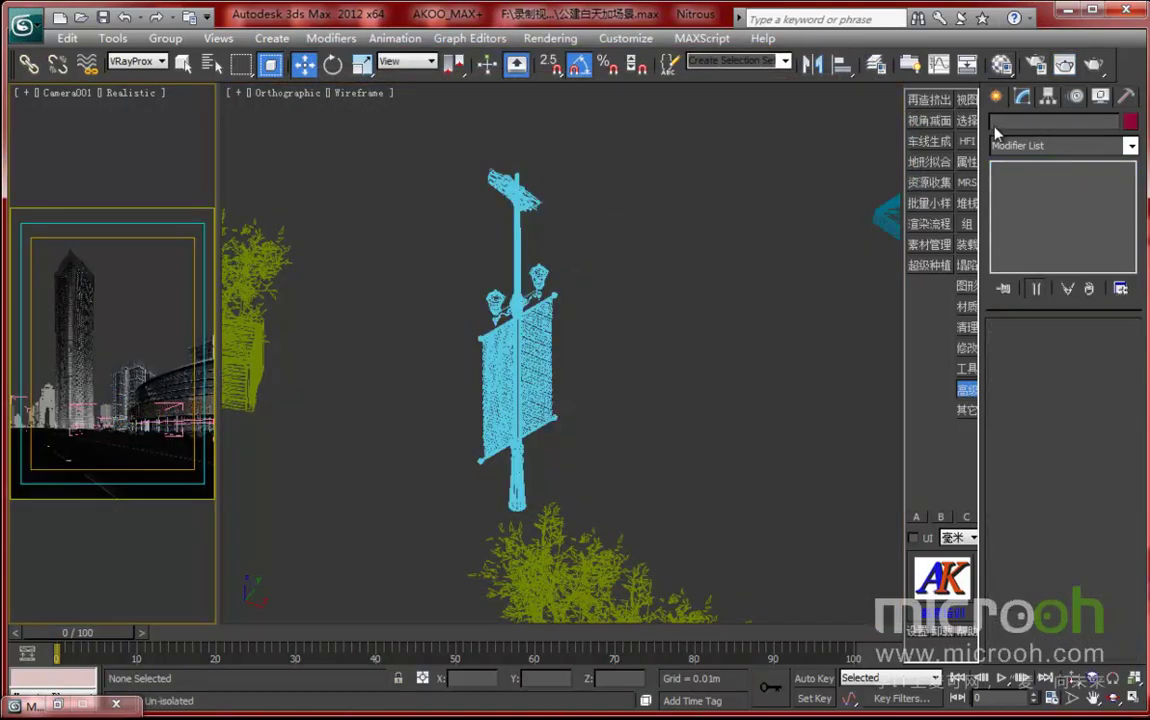
click(1066, 65)
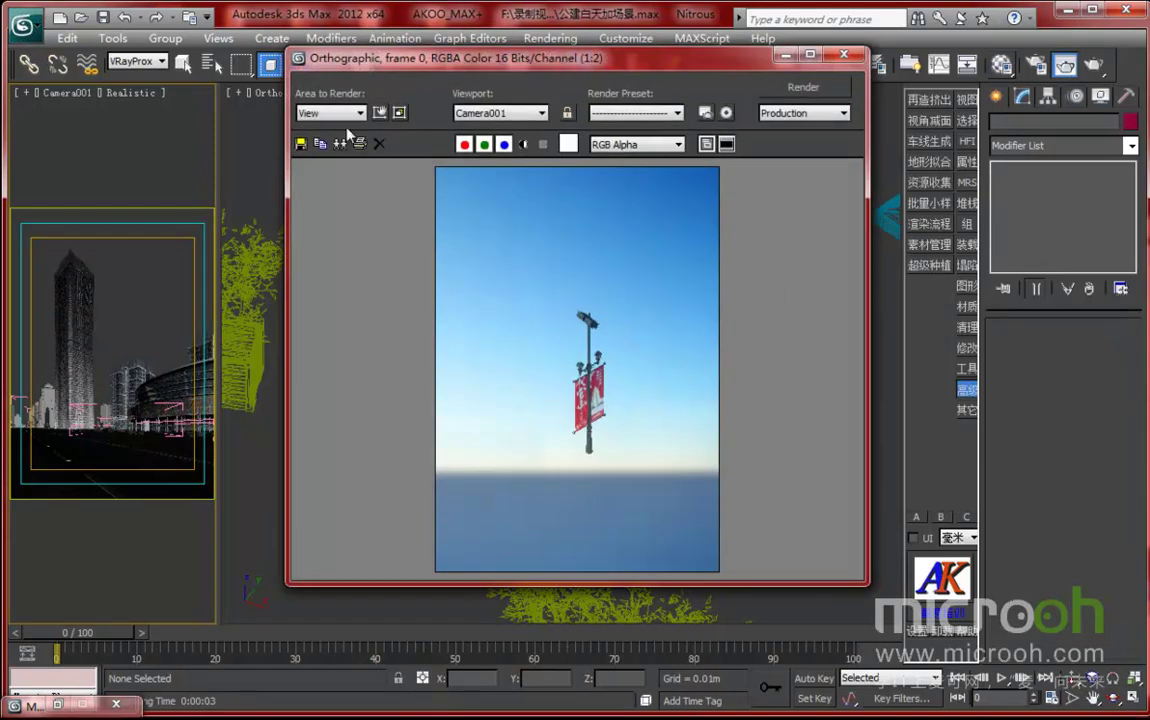
click(833, 90)
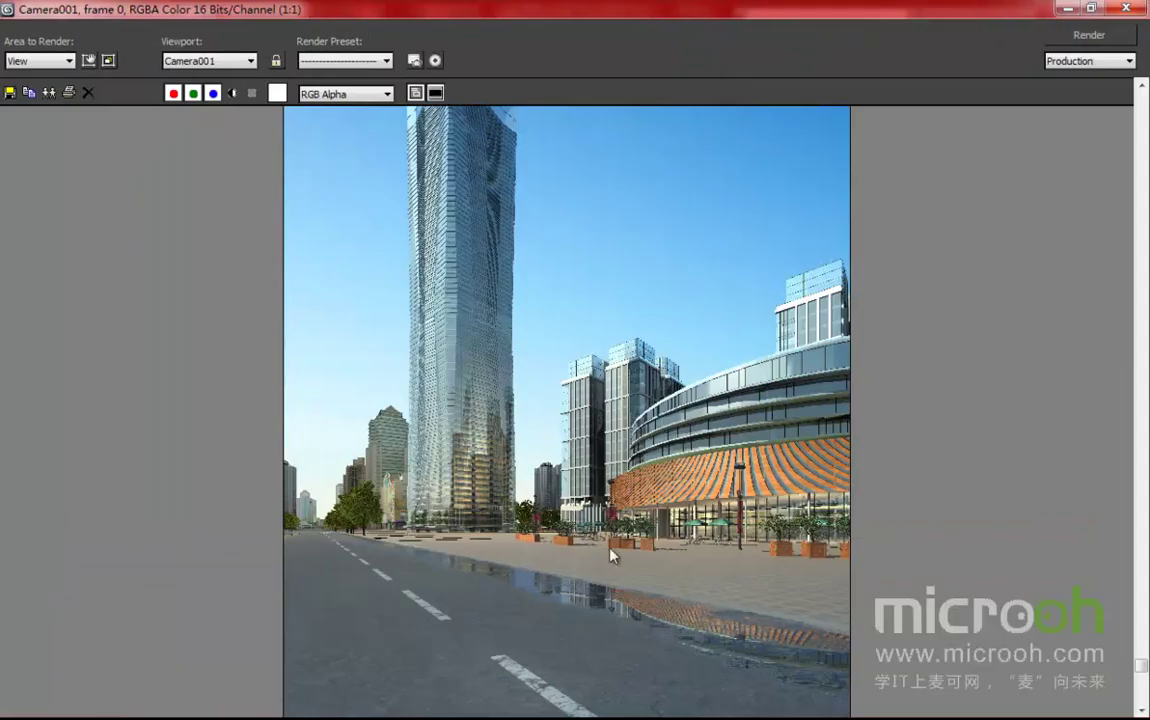
- Examine the potted trees, umbrellas and lamp posts in the Camera001 render, then close the frame window
scroll(668, 492, down, 1)
scroll(604, 508, up, 1)
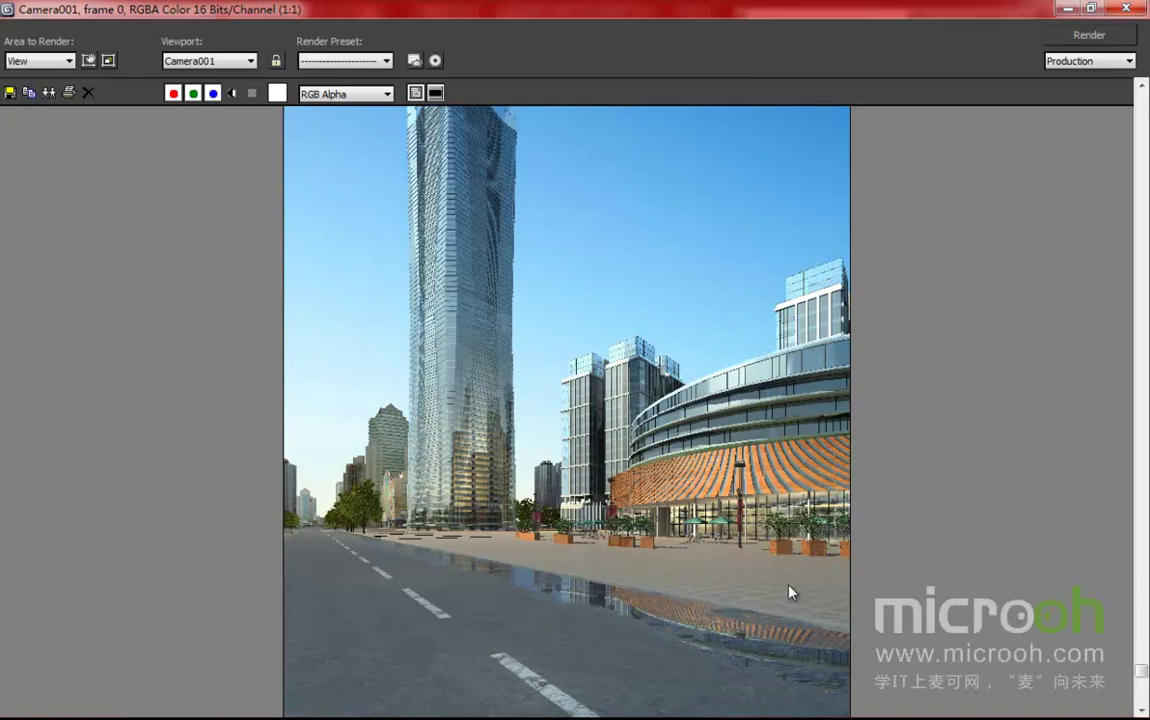
scroll(790, 592, down, 1)
scroll(694, 546, up, 1)
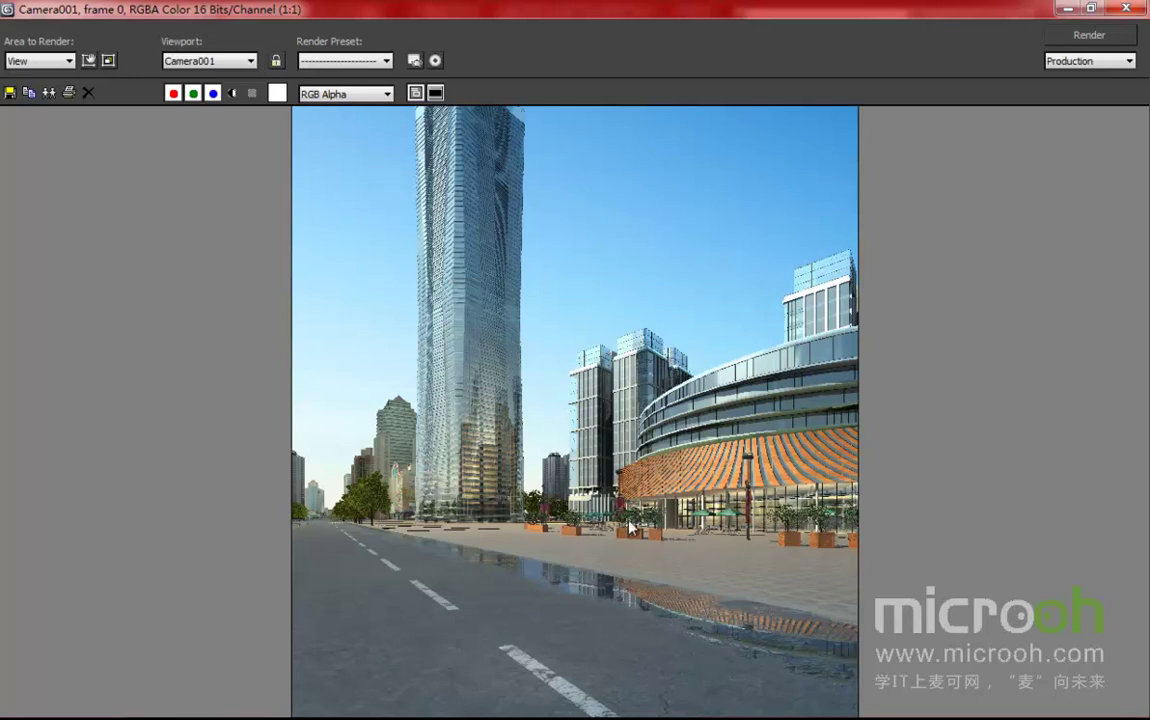
scroll(696, 555, down, 1)
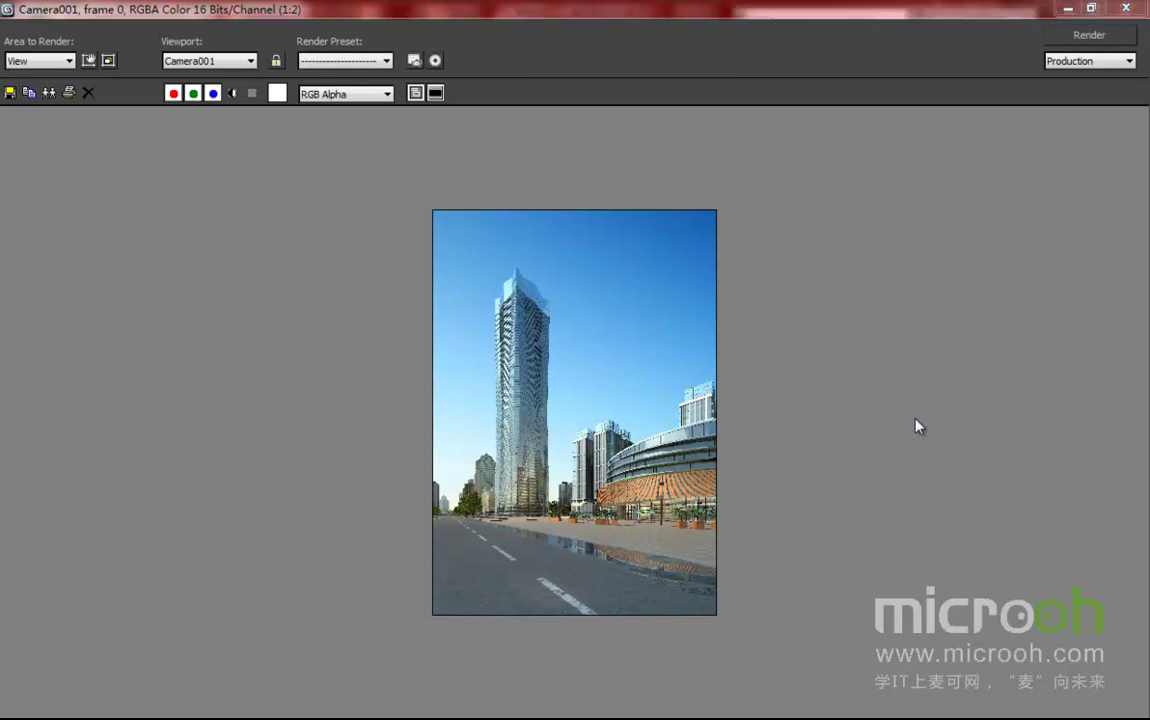
click(1094, 9)
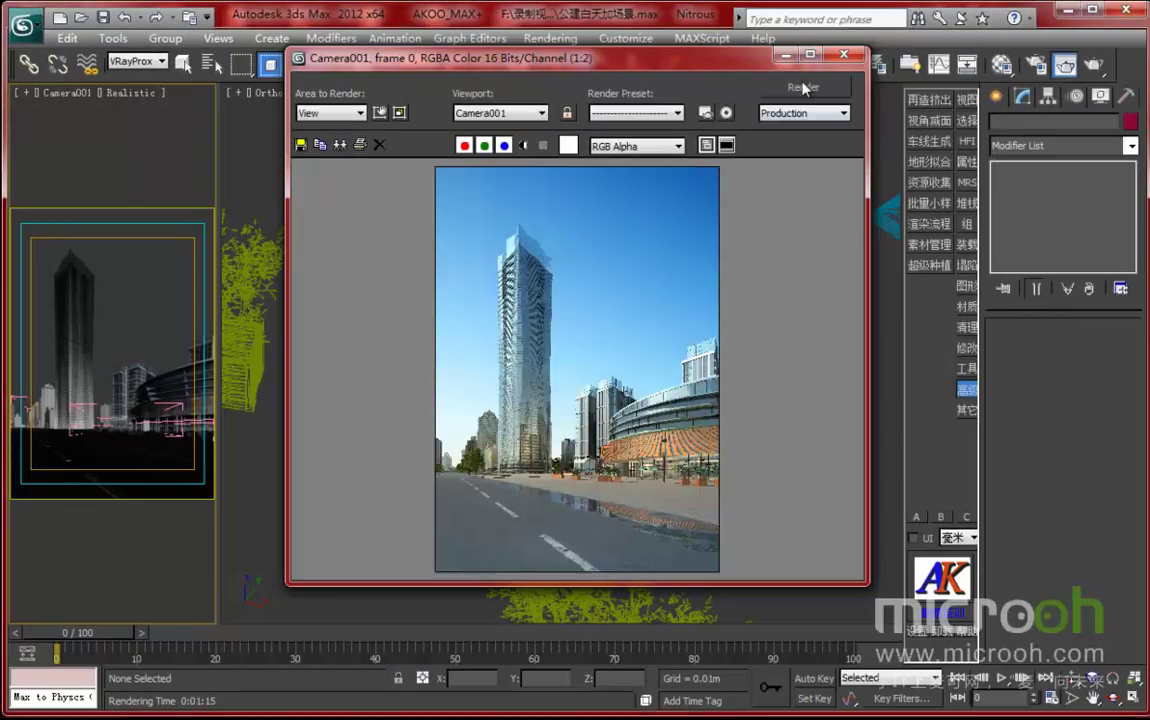
click(845, 55)
- Merge the standing-people file peo-0007 from the 模型目录\人 folder into the scene near the round building in Top view
scroll(660, 310, up, 2)
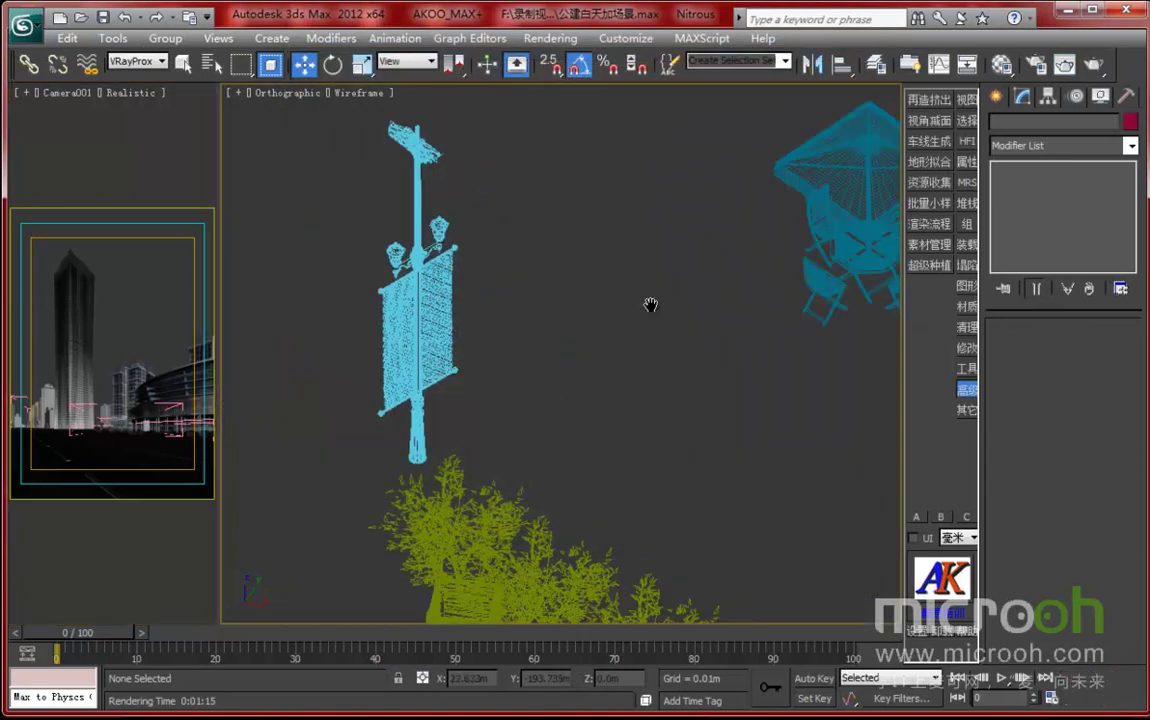
key(t)
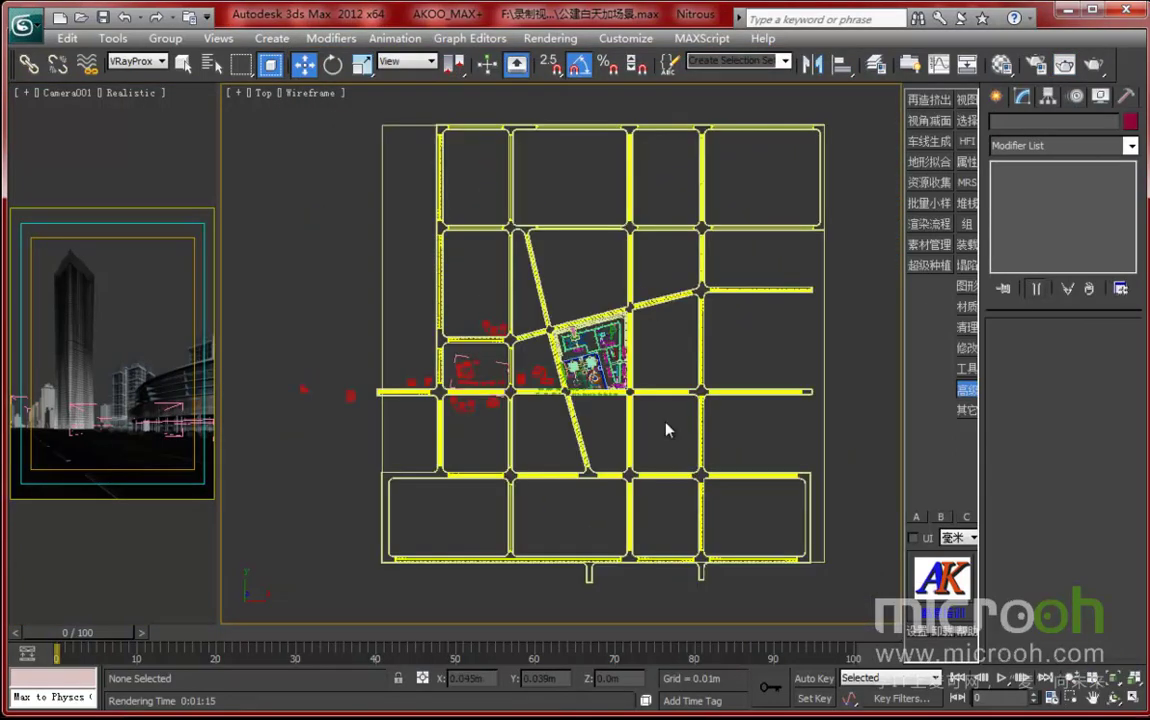
scroll(600, 360, up, 10)
click(237, 705)
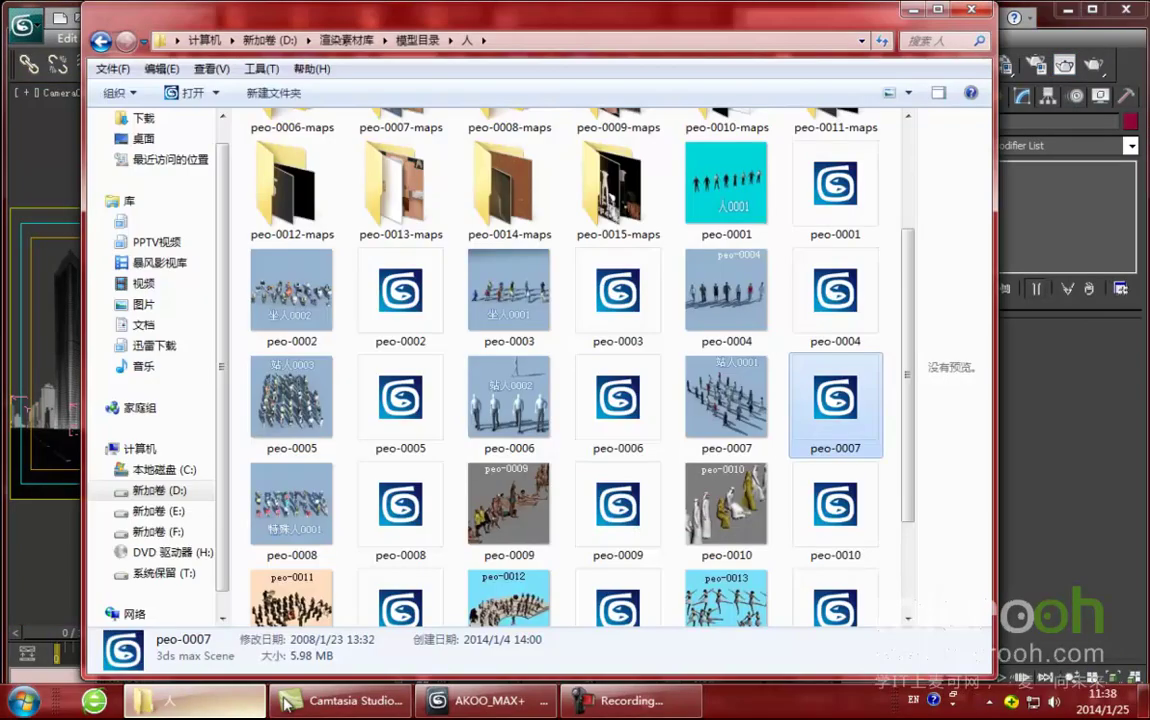
drag(830, 395, 70, 372)
click(122, 408)
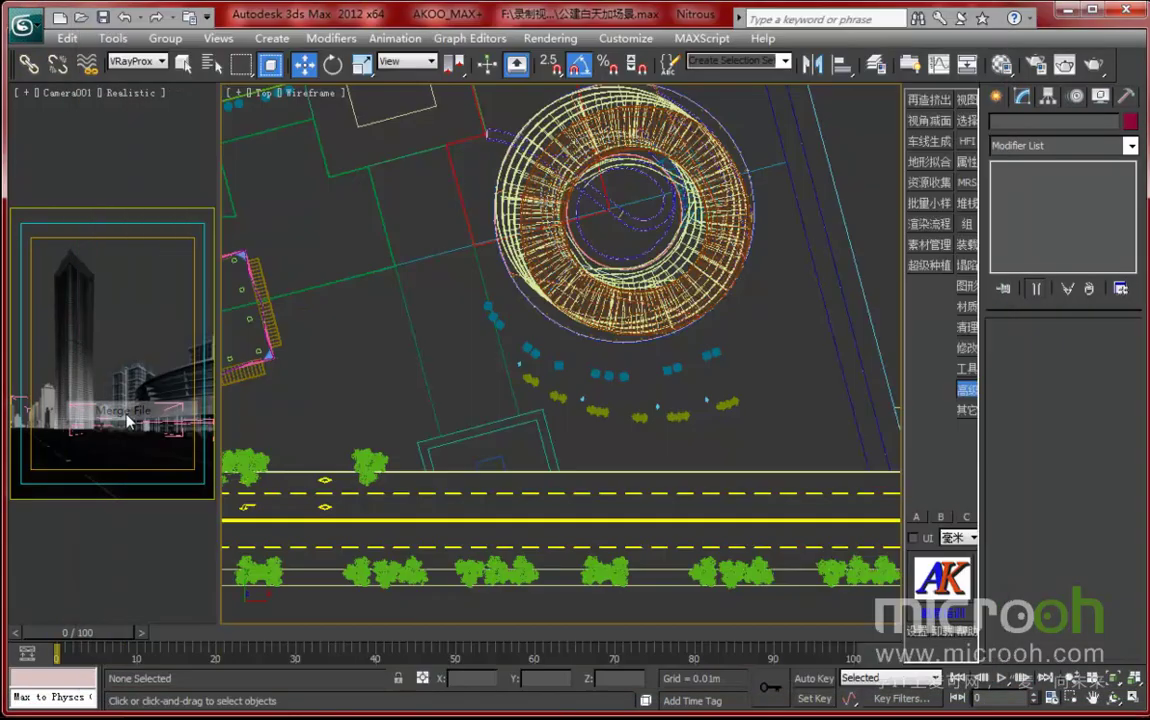
- Isolate the merged people and display them shaded in an orbited Orthographic view
key(alt+q)
scroll(667, 449, up, 5)
middle_drag(885, 550, 562, 350)
scroll(560, 355, up, 4)
middle_drag(643, 448, 565, 408)
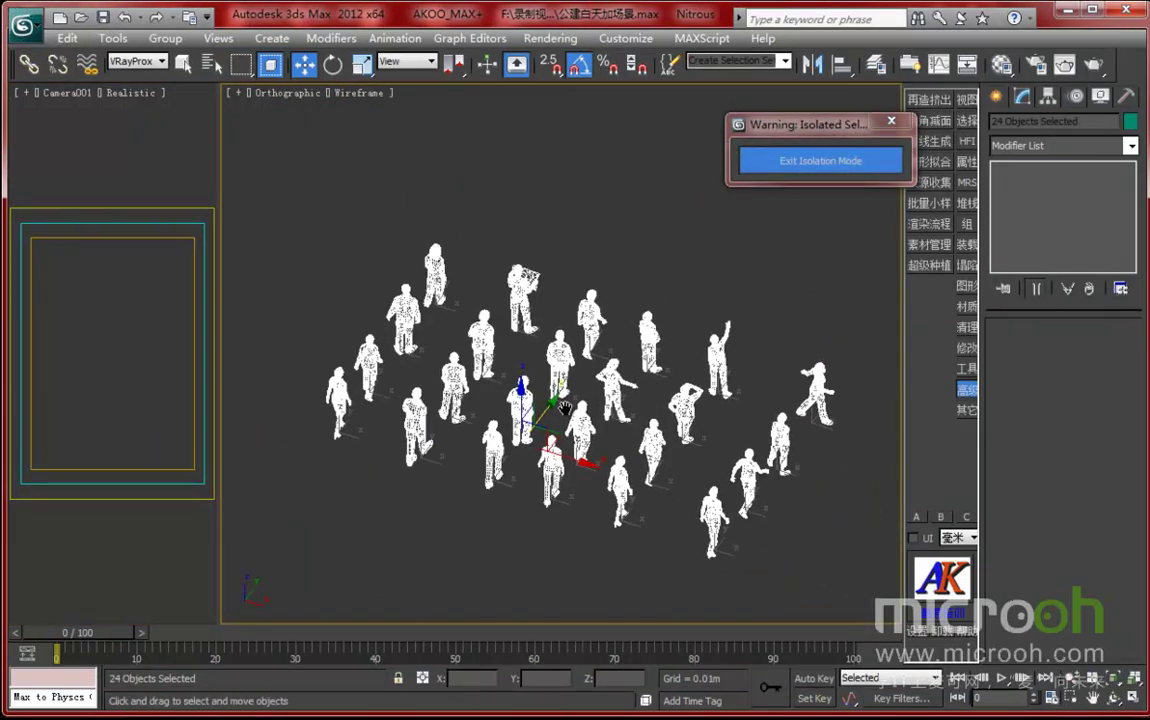
key(F3)
alt+middle_drag(622, 450, 600, 440)
drag(820, 133, 792, 123)
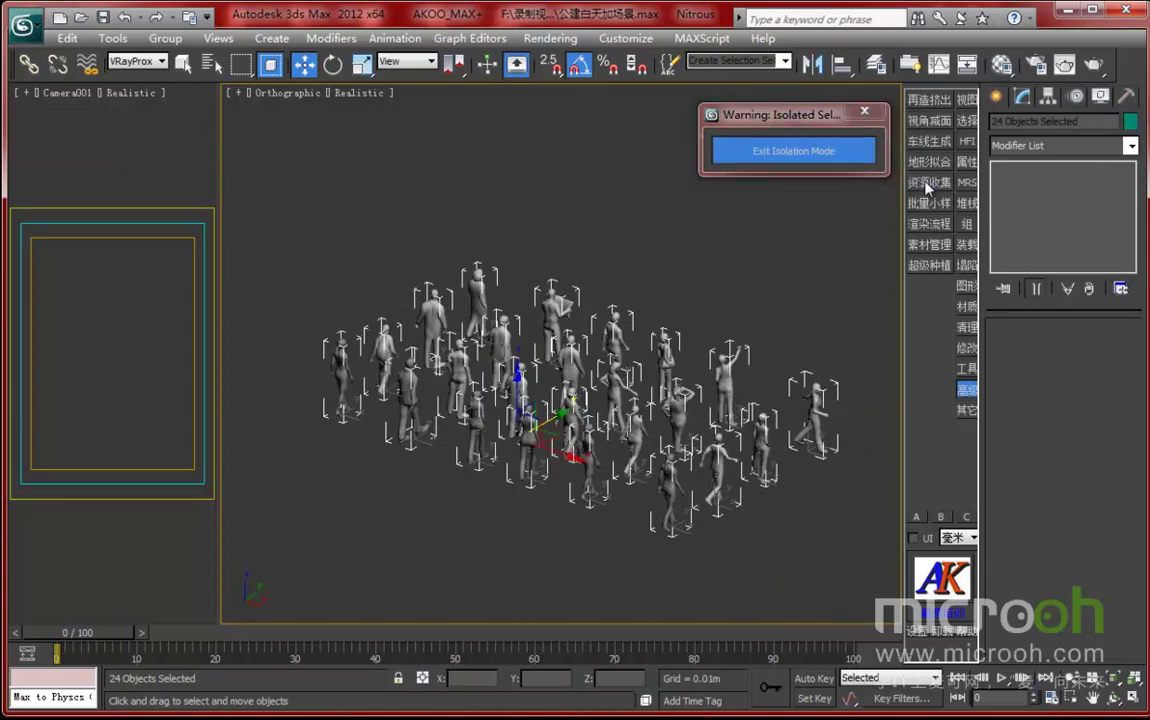
- Open the resource collection tool's path search for the missing maps and copy the peo-0007-maps folder path
click(926, 186)
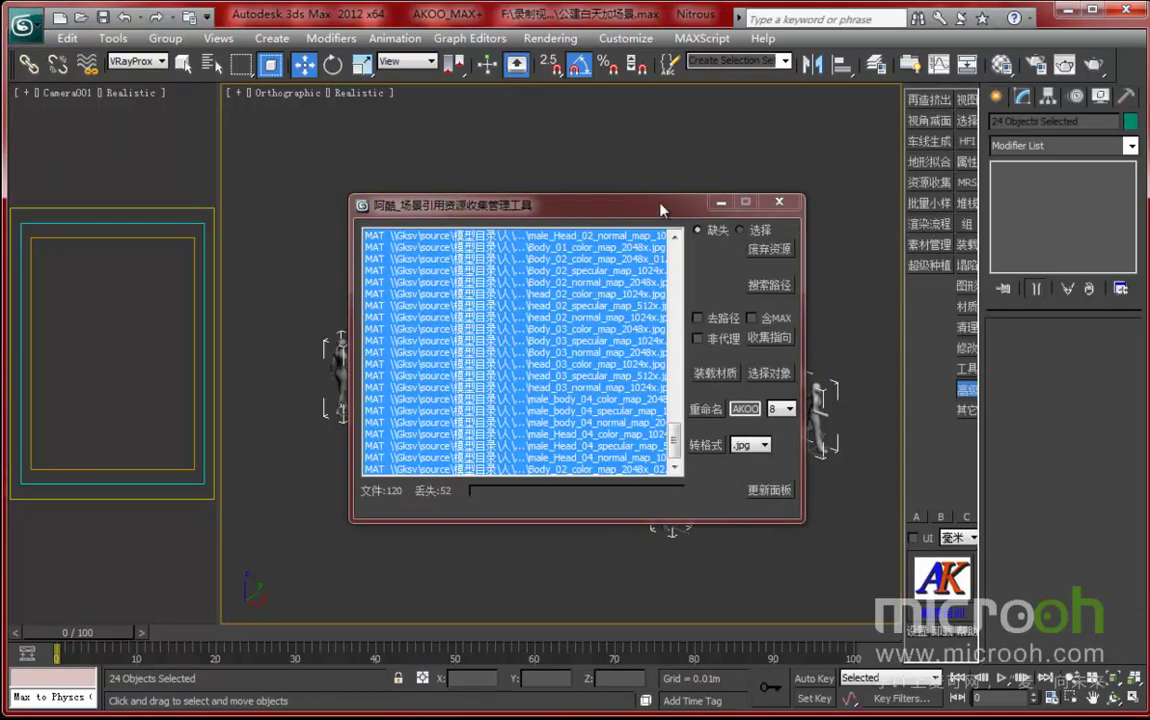
click(891, 246)
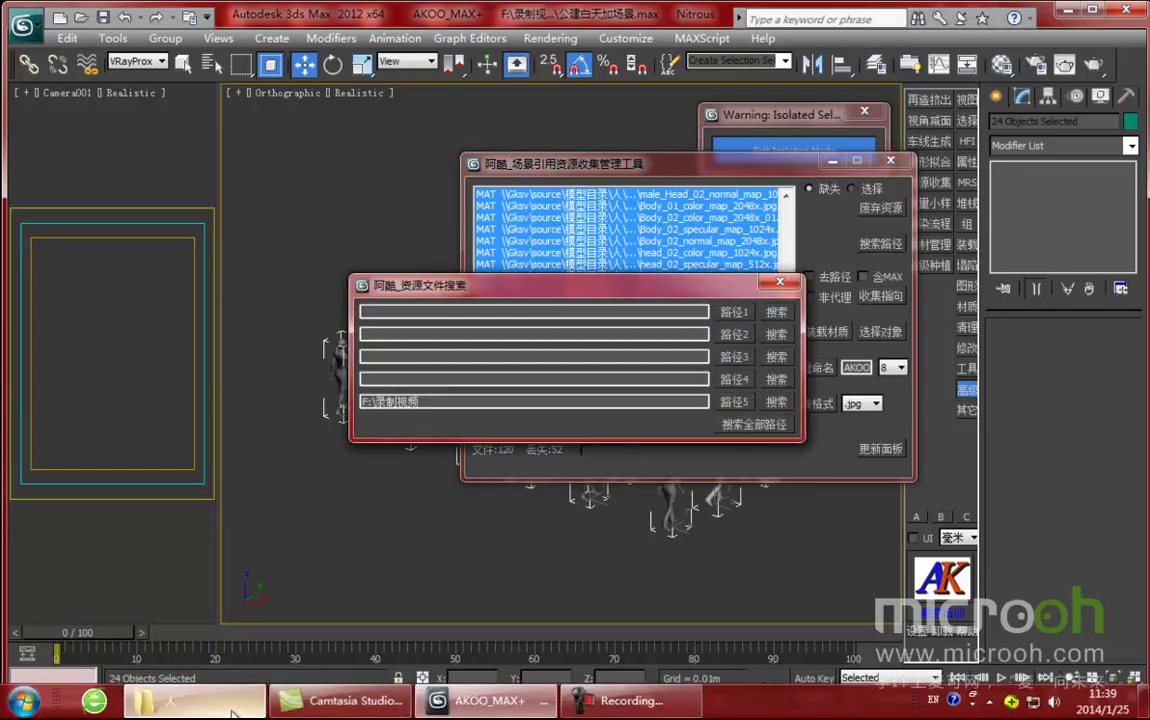
click(190, 700)
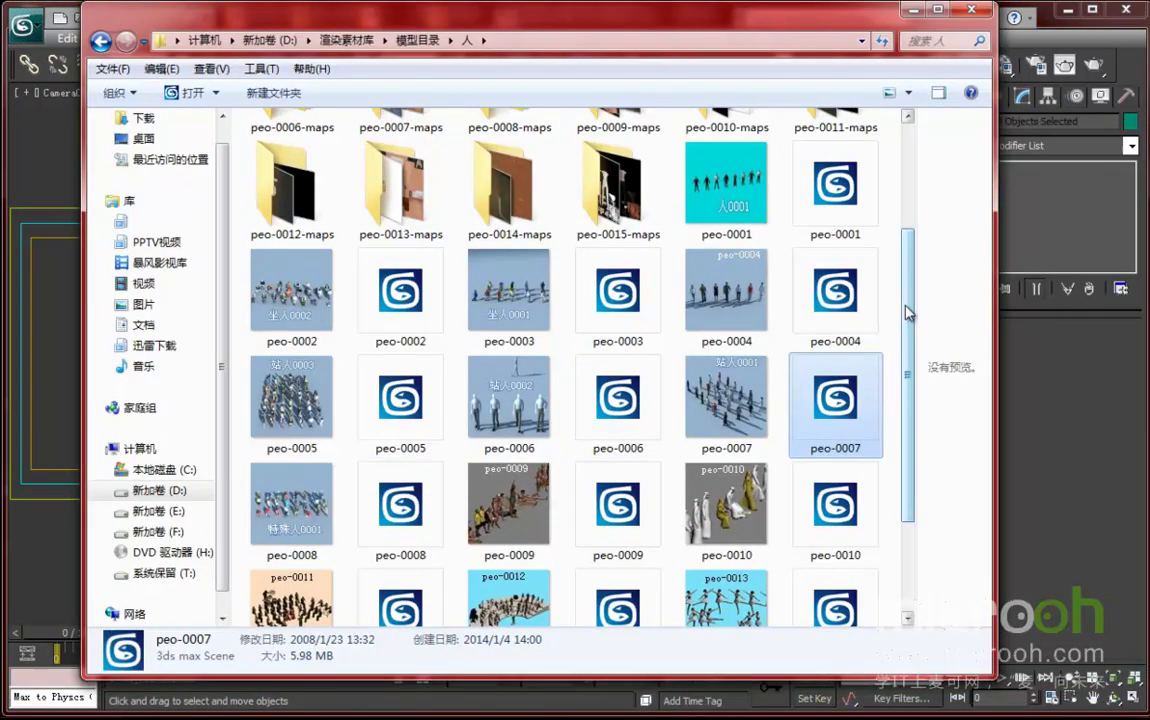
drag(905, 319, 912, 232)
double_click(400, 215)
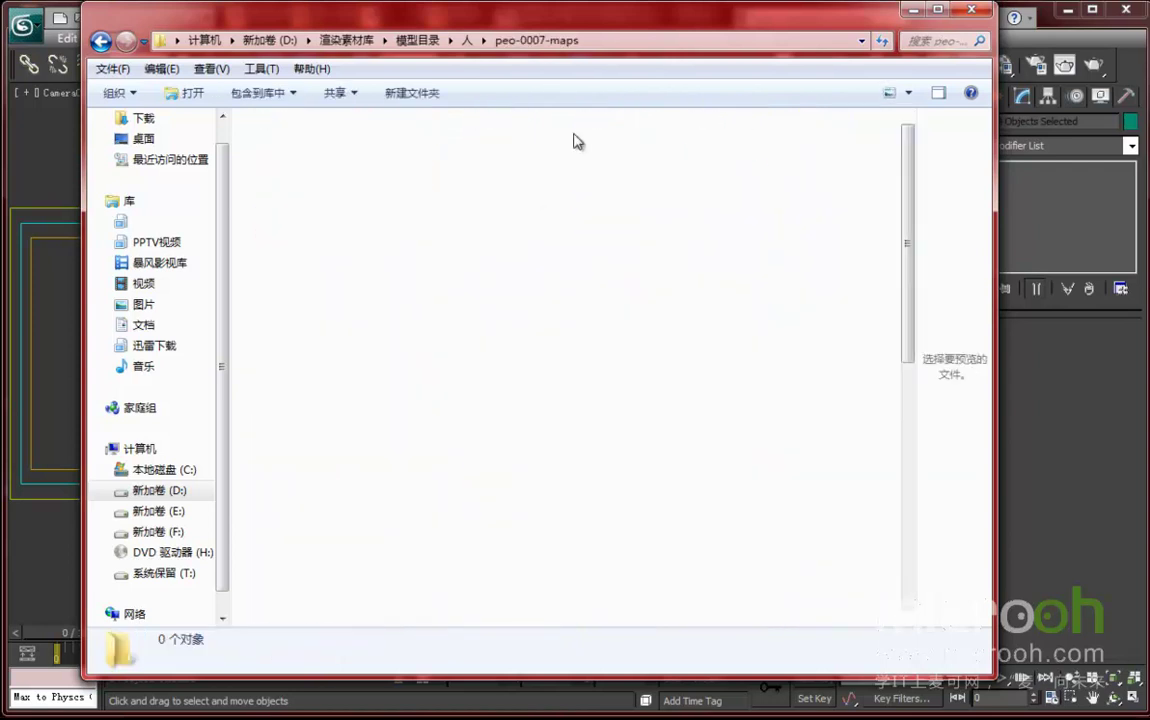
click(618, 42)
key(ctrl+c)
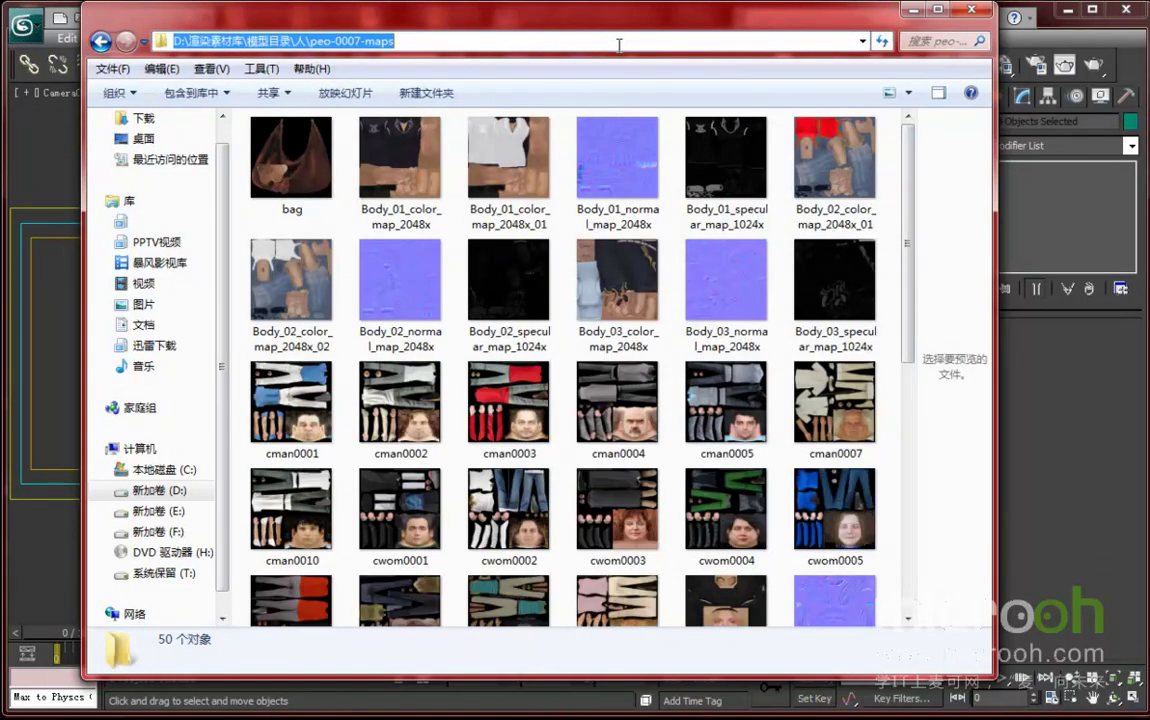
- Relink the missing people textures by searching D:\渲染素材库\模型目录\人\peo-0007-maps as path 1, then close the resource tools
click(913, 11)
click(405, 308)
key(ctrl+v)
click(774, 314)
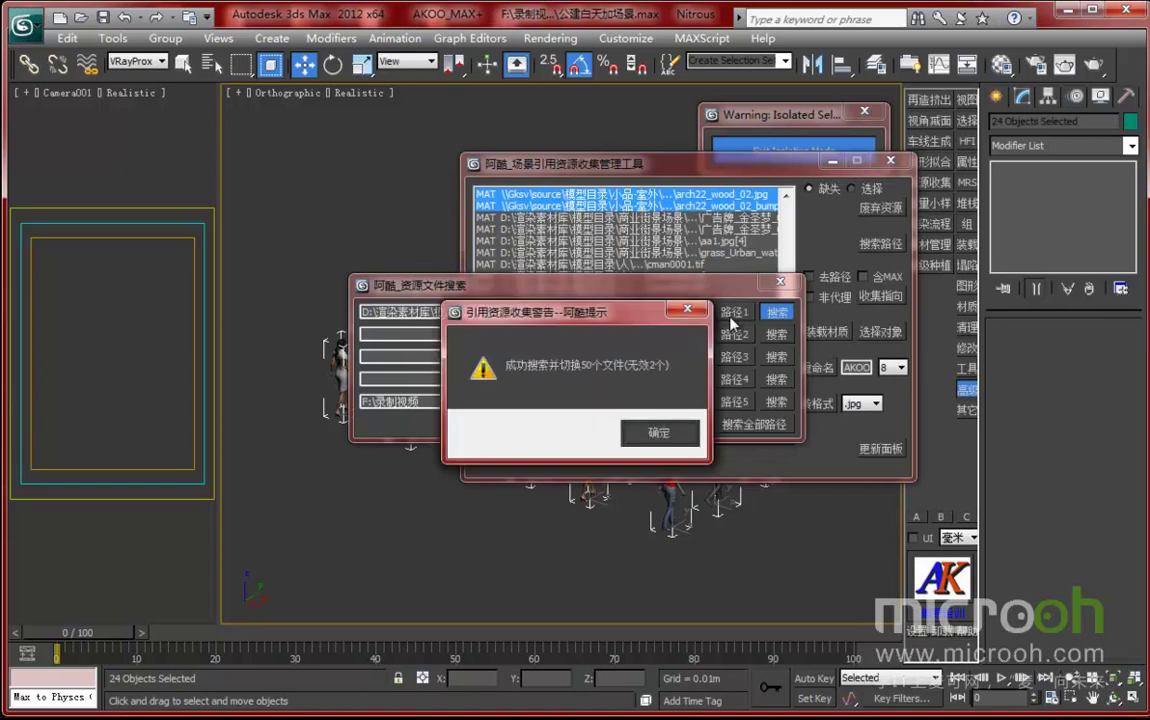
click(694, 424)
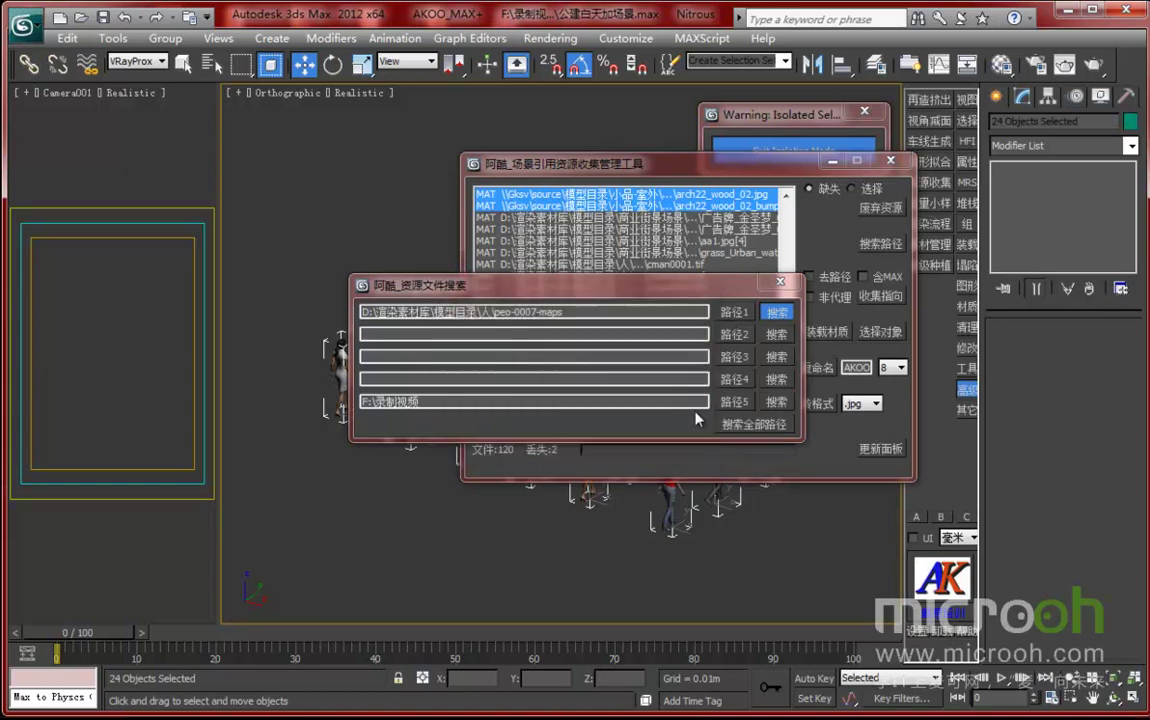
click(776, 284)
click(890, 161)
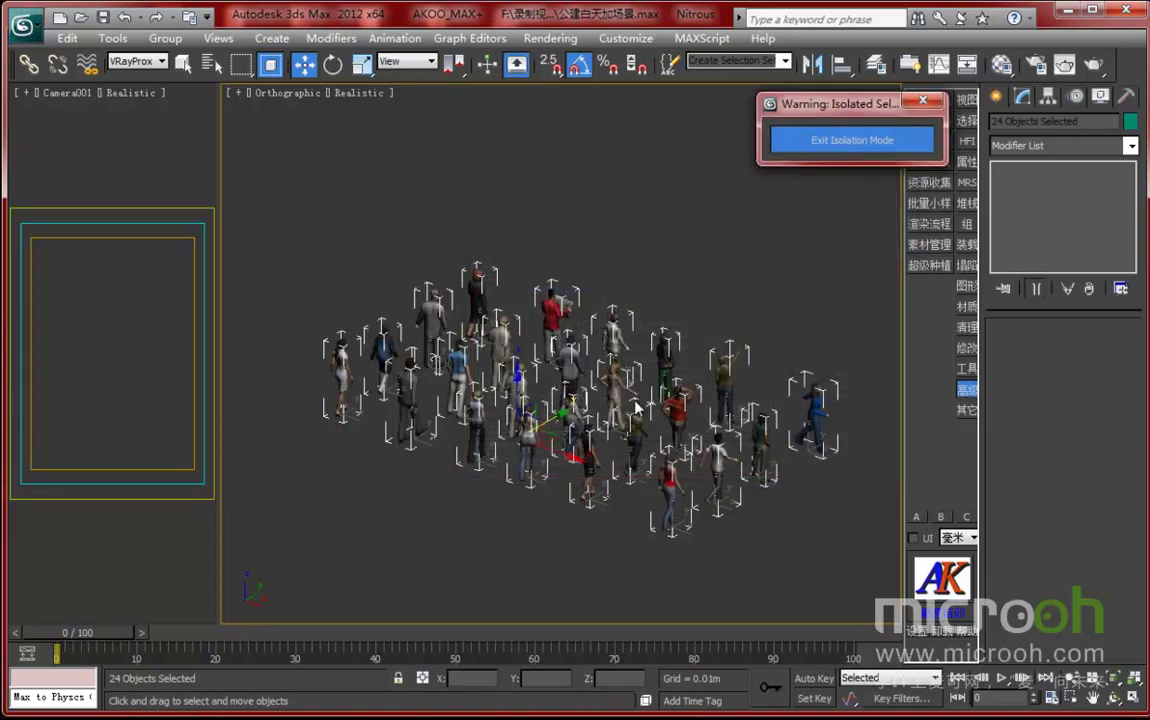
- Exit isolation and move all the merged people in Top view onto the paving between the round building and the umbrellas
key(alt+q)
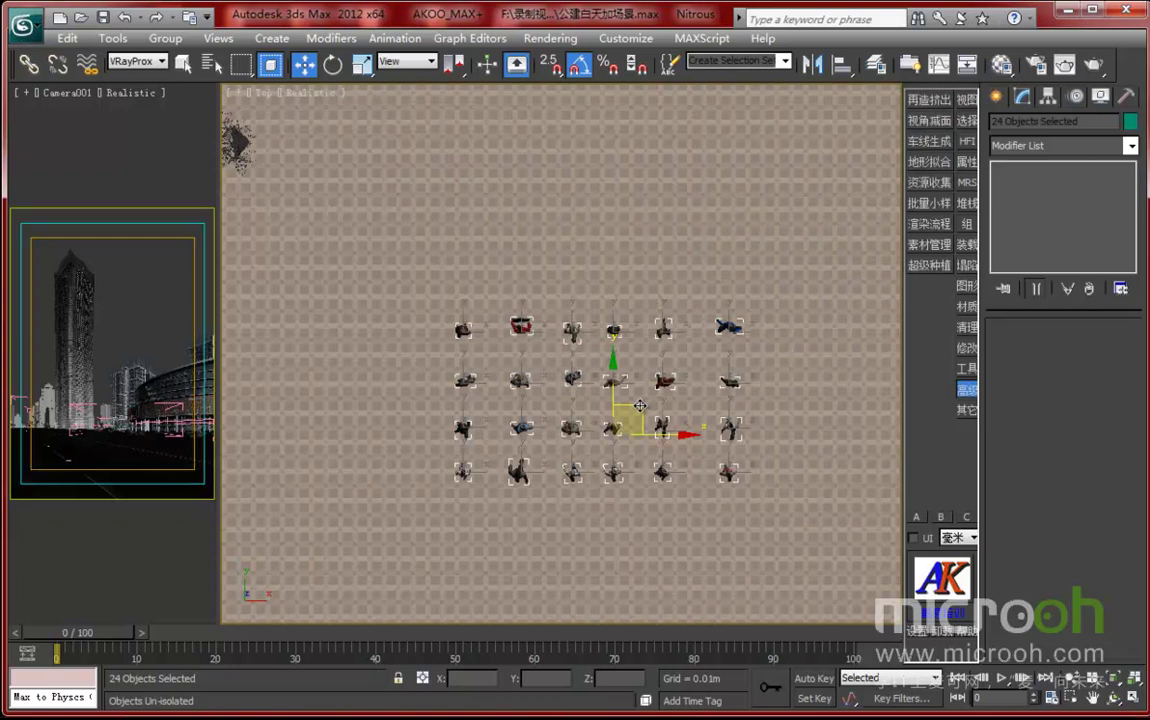
drag(572, 366, 428, 340)
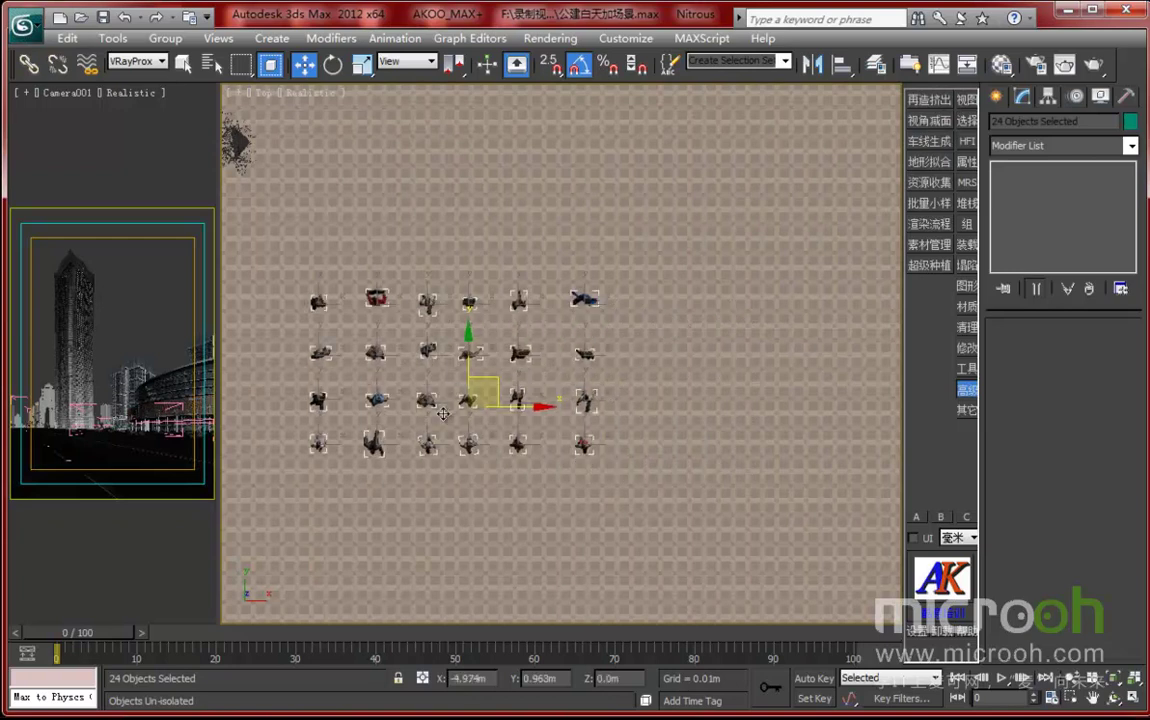
middle_drag(431, 404, 735, 427)
scroll(737, 432, down, 3)
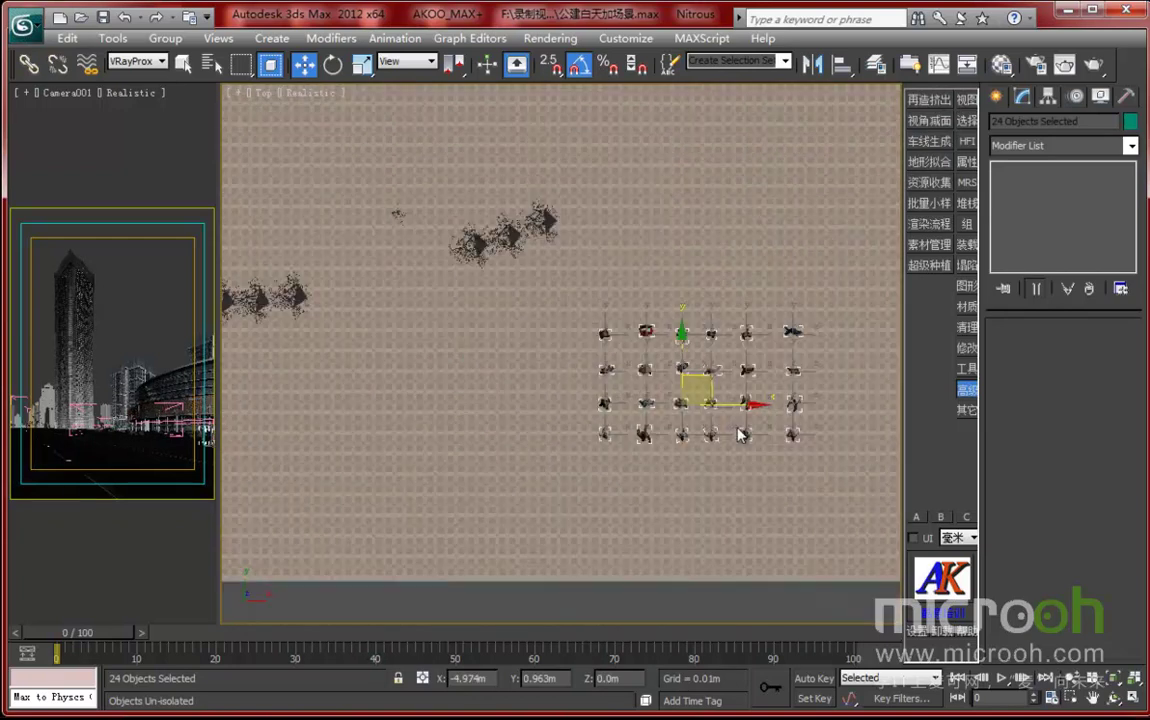
scroll(547, 393, down, 2)
middle_drag(675, 480, 814, 595)
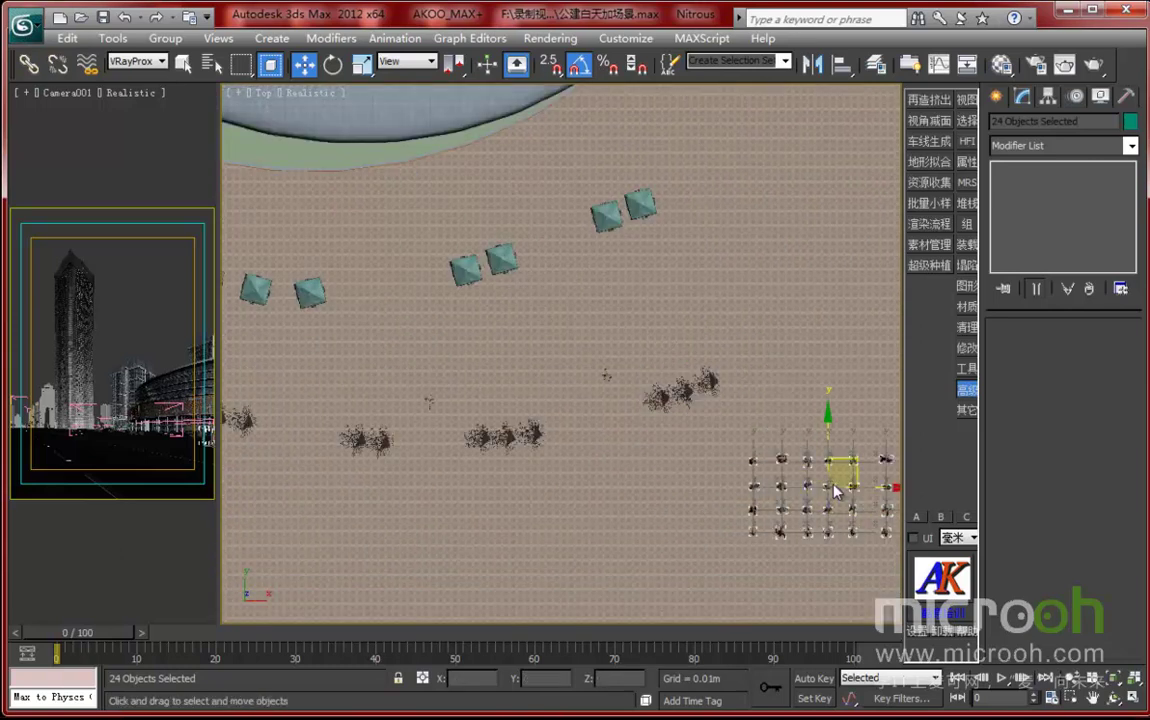
click(845, 481)
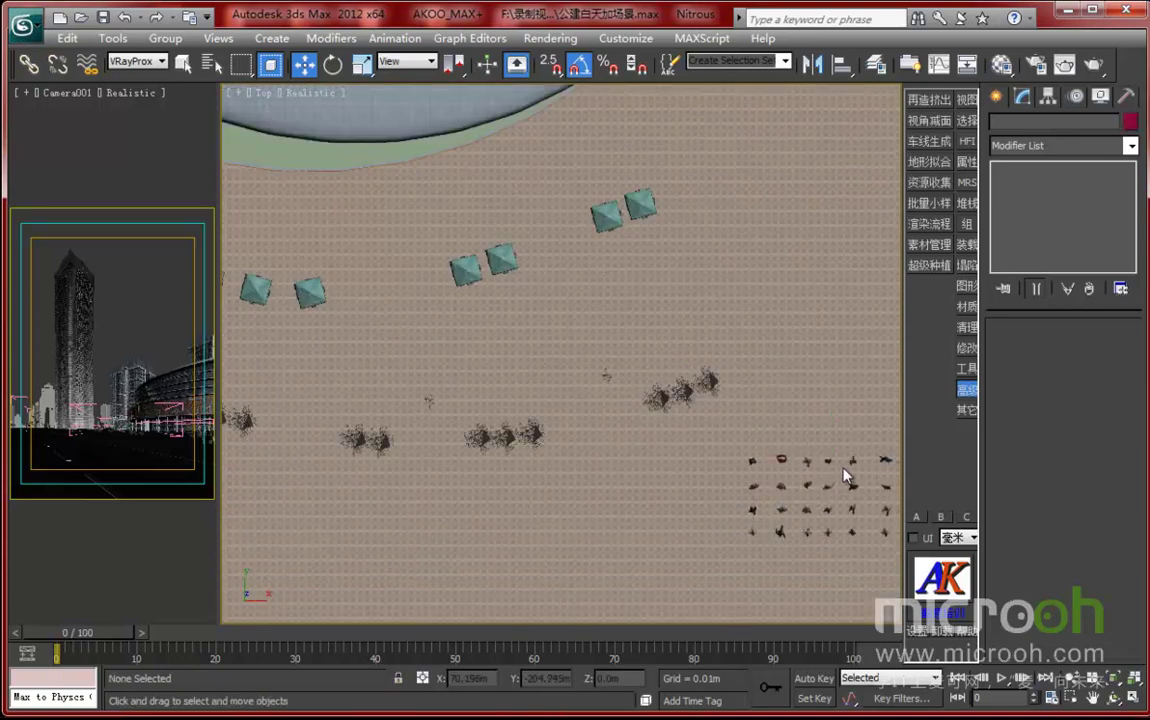
key(ctrl+z)
drag(843, 464, 366, 204)
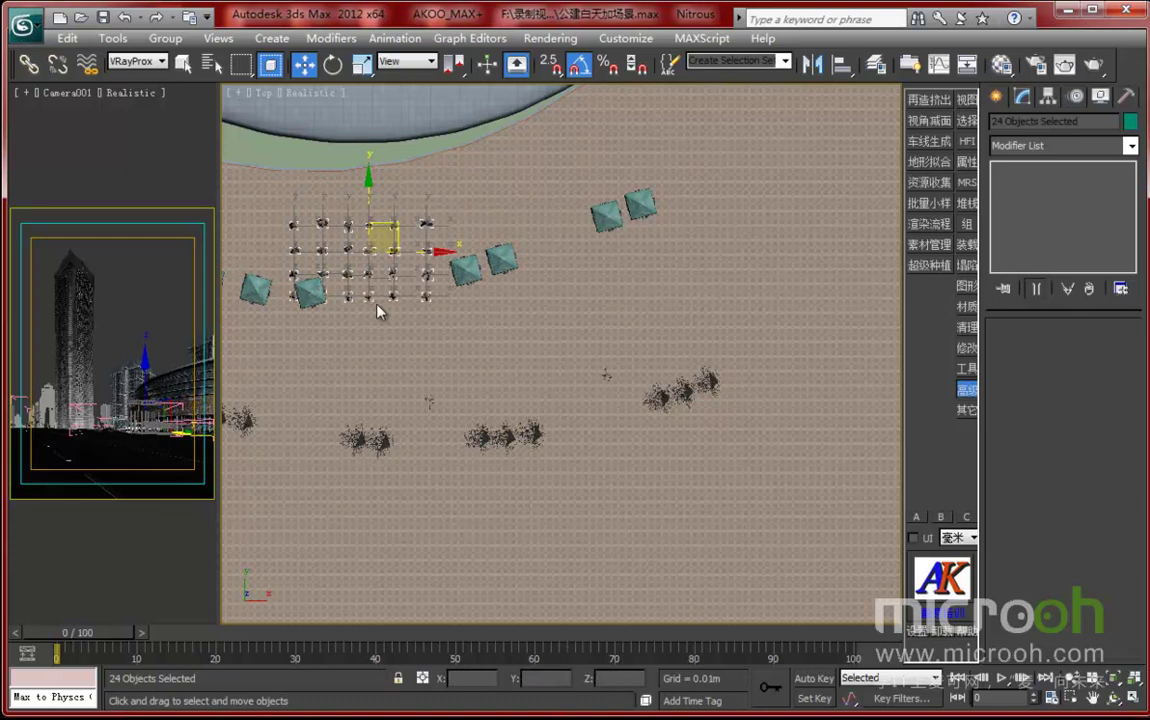
middle_drag(470, 367, 633, 460)
drag(572, 336, 600, 280)
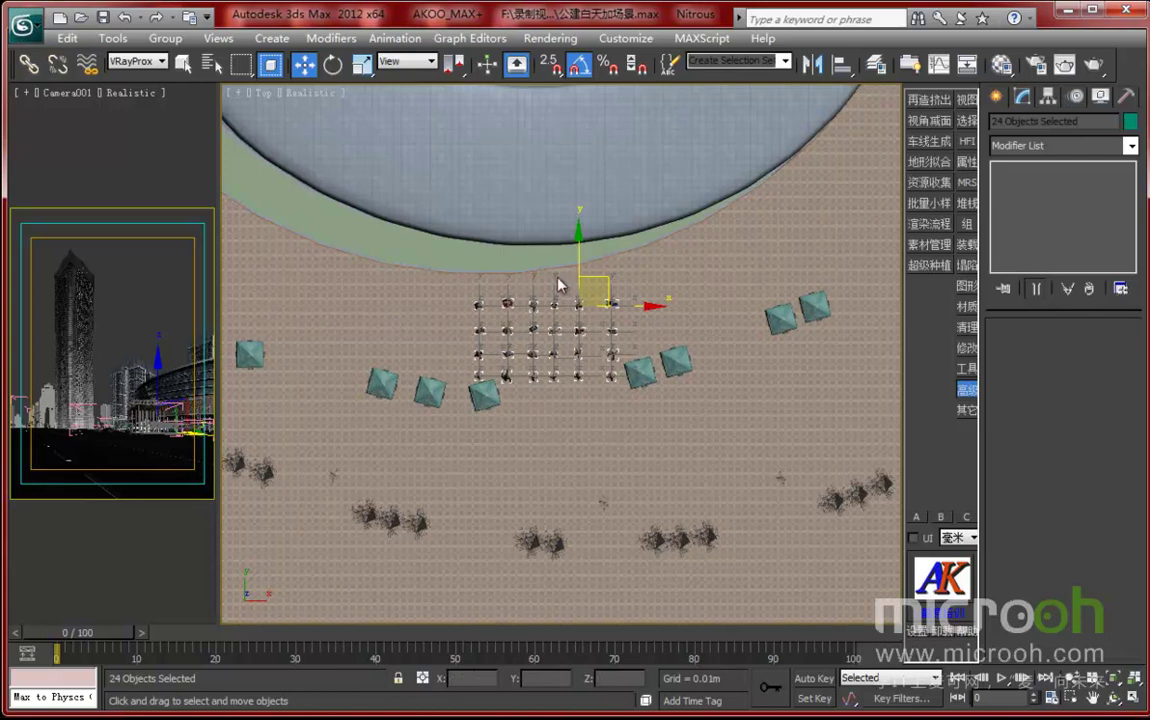
- Move the second person of the grid's top row about 5 m left, away from the other people, in wireframe Top view
middle_drag(523, 326, 643, 371)
scroll(644, 376, up, 3)
middle_drag(732, 523, 582, 516)
click(548, 346)
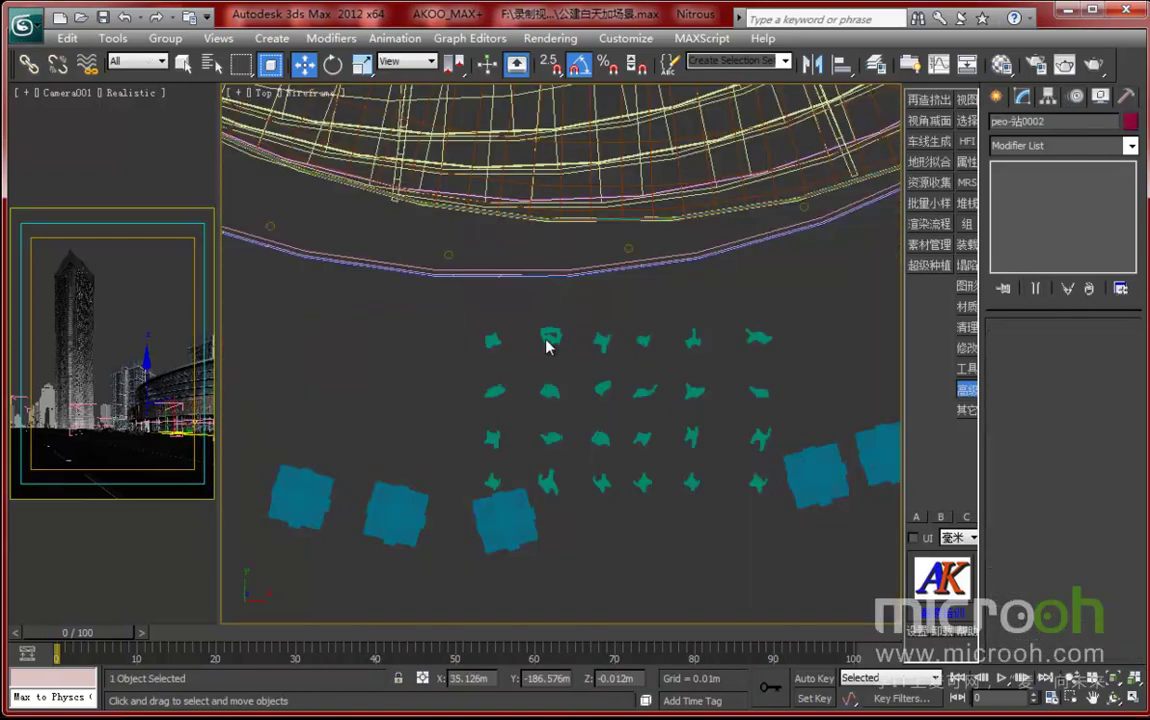
click(552, 336)
drag(576, 312, 430, 304)
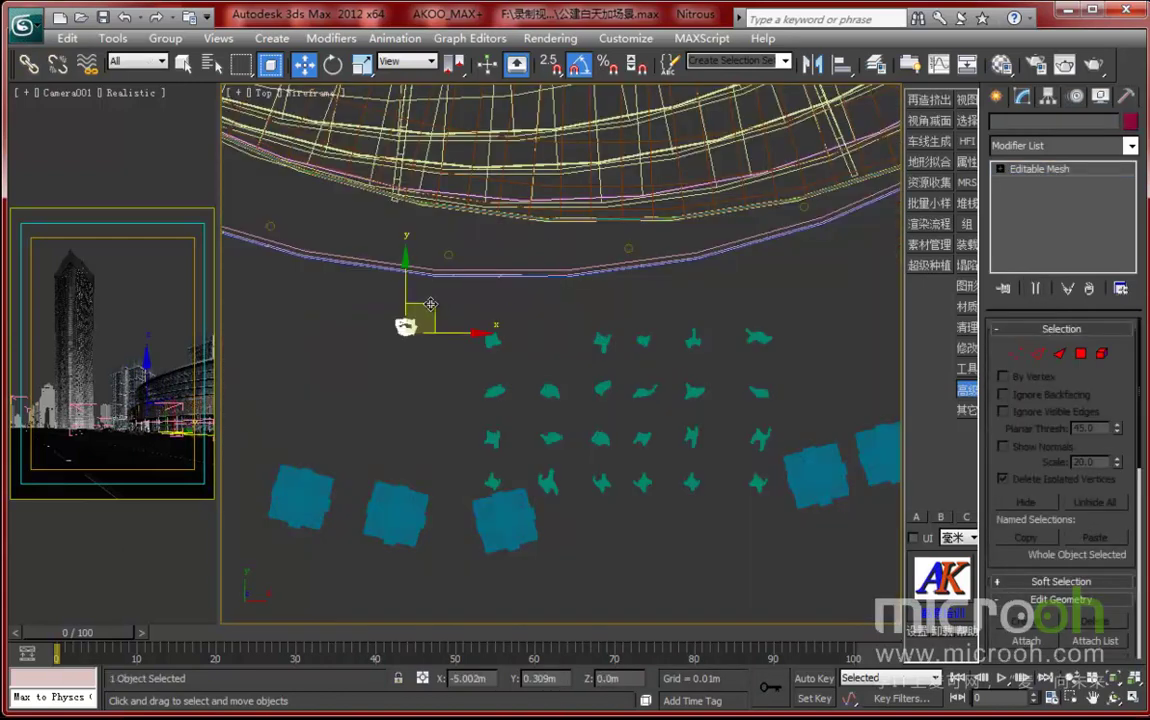
- Move the leftmost people of the top two rows beside the separated person to form a group of three
click(493, 343)
drag(505, 330, 437, 334)
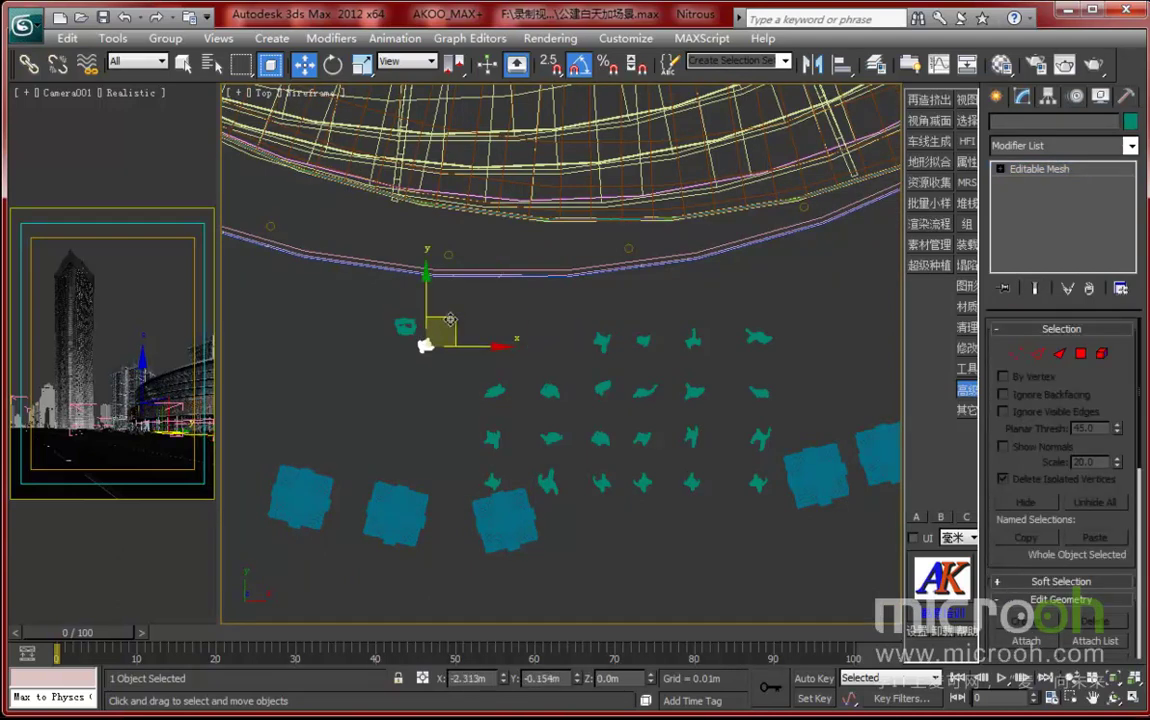
click(506, 380)
drag(507, 378, 447, 321)
- Move the second row's third person alone toward the group of three, and pair the fourth people of the top two rows near the building
drag(657, 403, 592, 368)
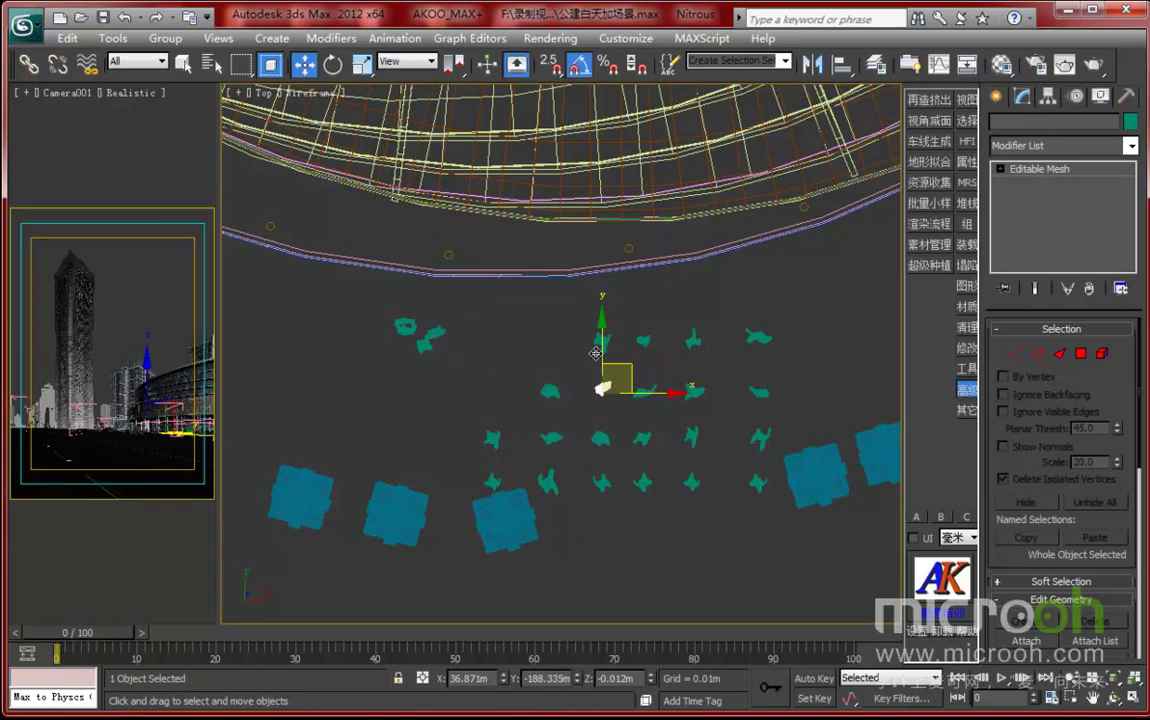
drag(522, 322, 520, 301)
click(643, 392)
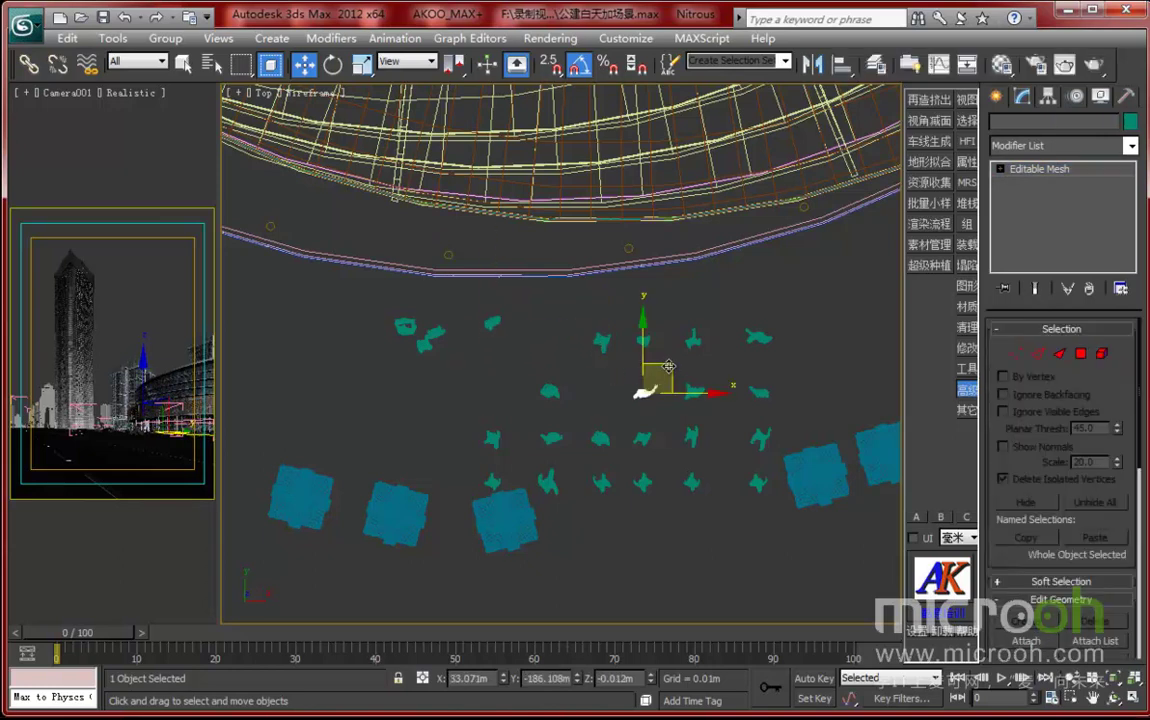
drag(668, 366, 585, 328)
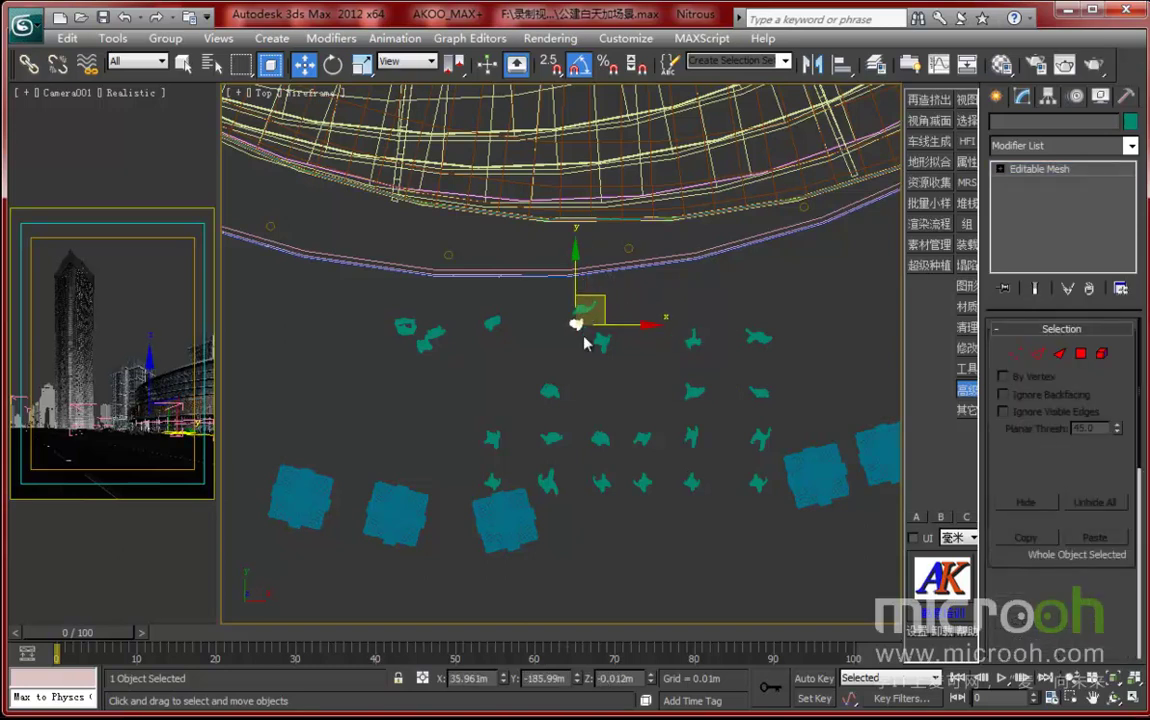
- Check the selected person's height in Front view by drawing a temporary box over the figure, discard the box and return to Top view
scroll(585, 343, up, 2)
middle_drag(585, 343, 611, 370)
key(f)
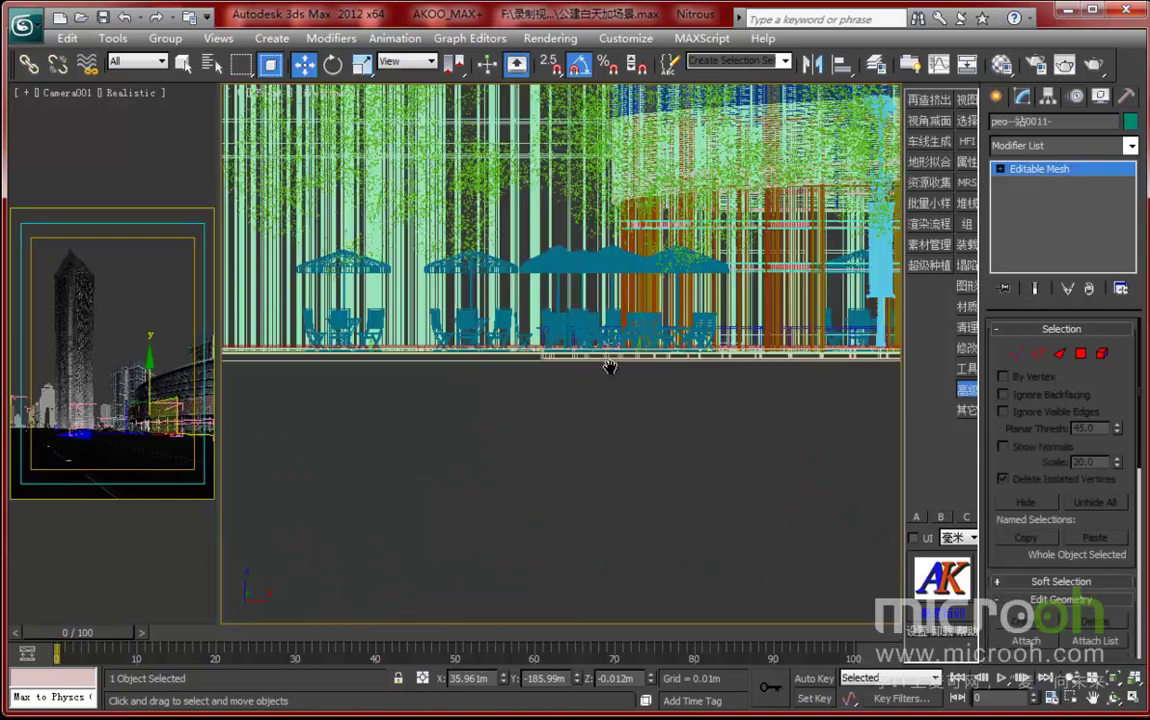
key(z)
scroll(633, 376, down, 6)
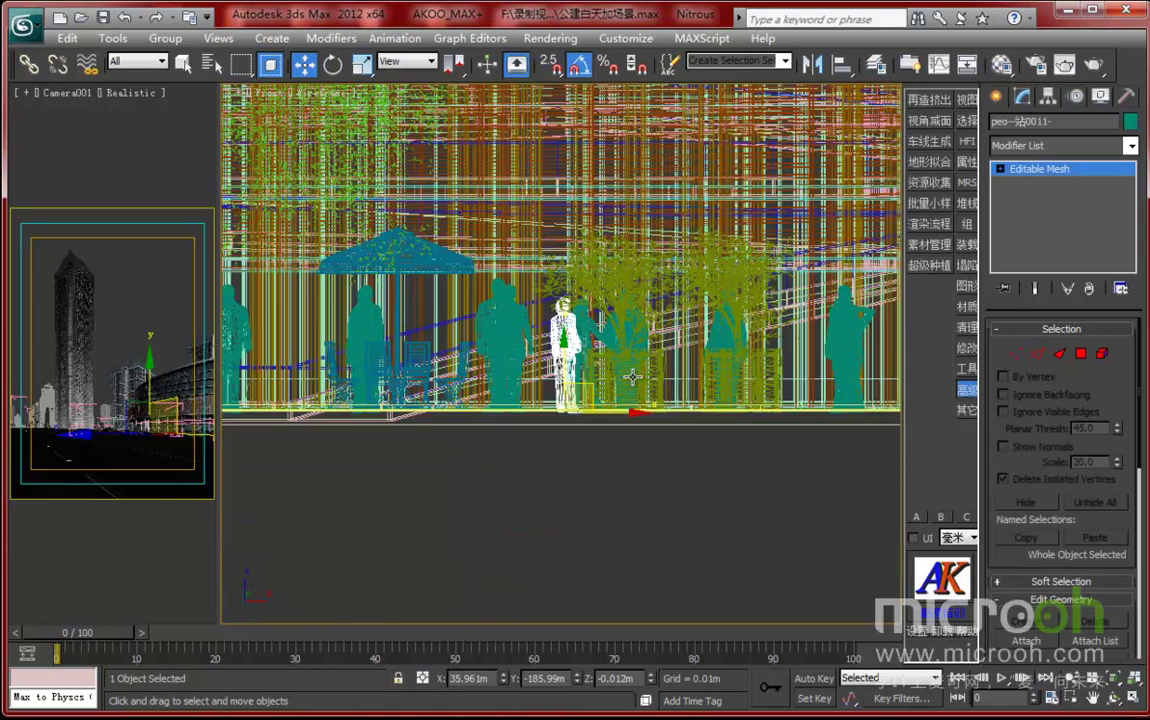
middle_drag(645, 392, 651, 411)
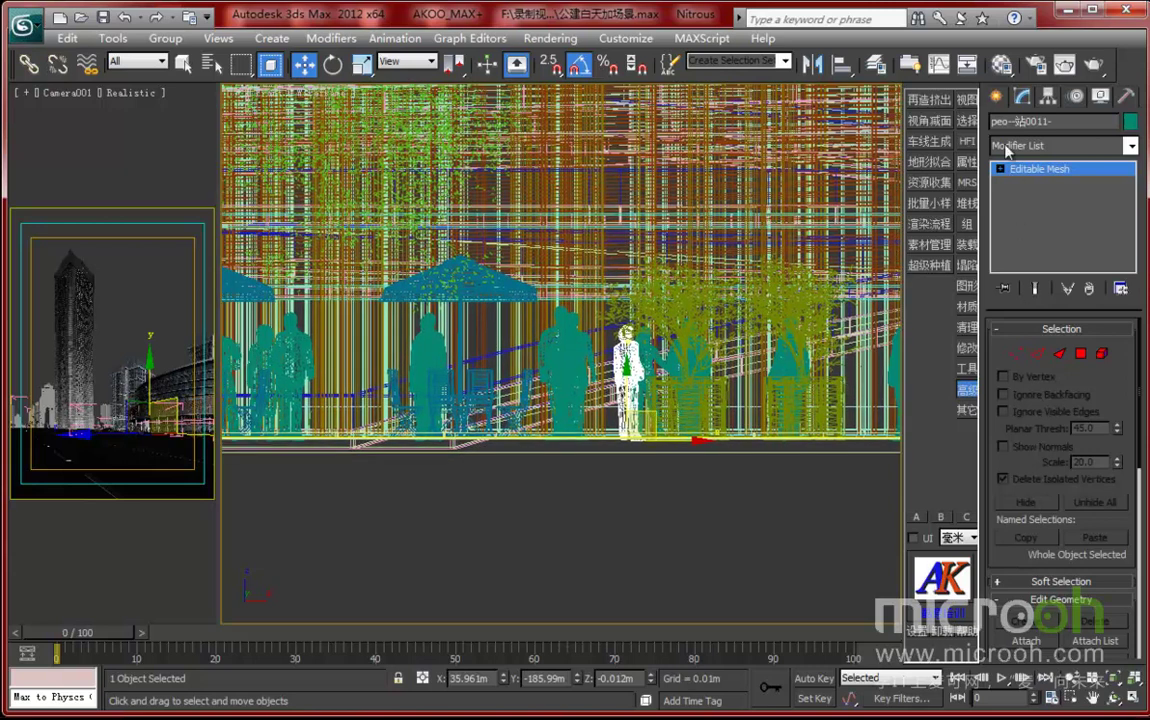
click(996, 96)
click(1028, 211)
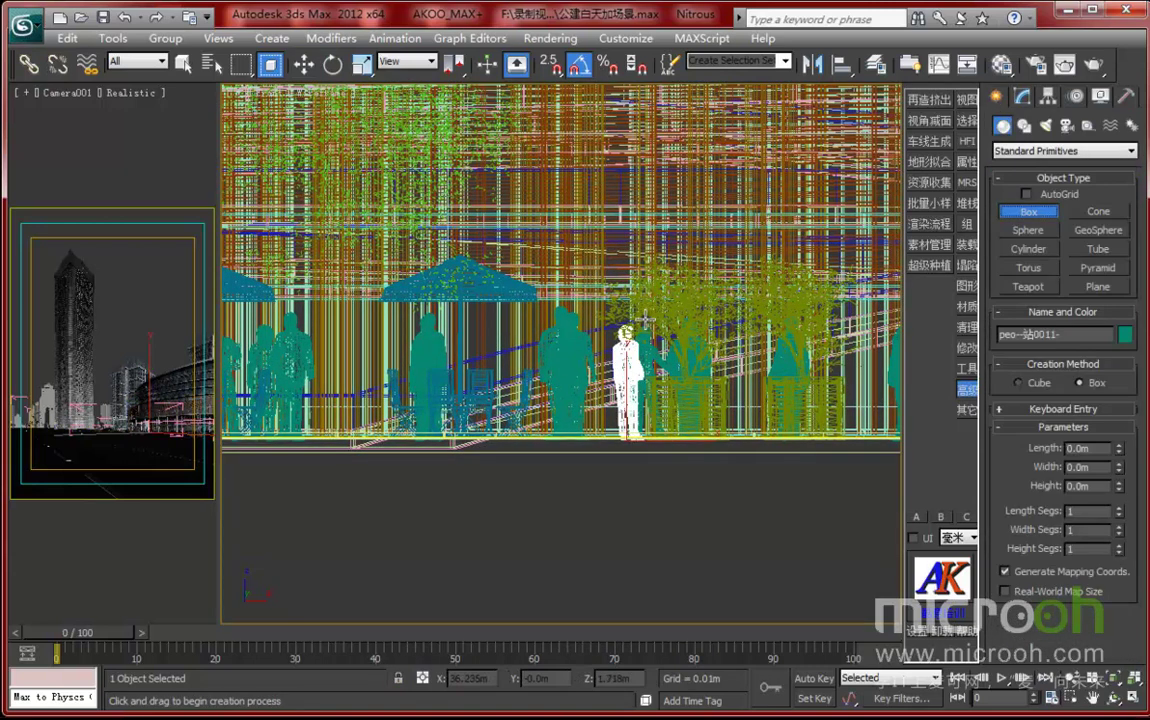
mouse_move(631, 325)
mouse_down()
mouse_move(655, 351)
mouse_move(672, 440)
mouse_up()
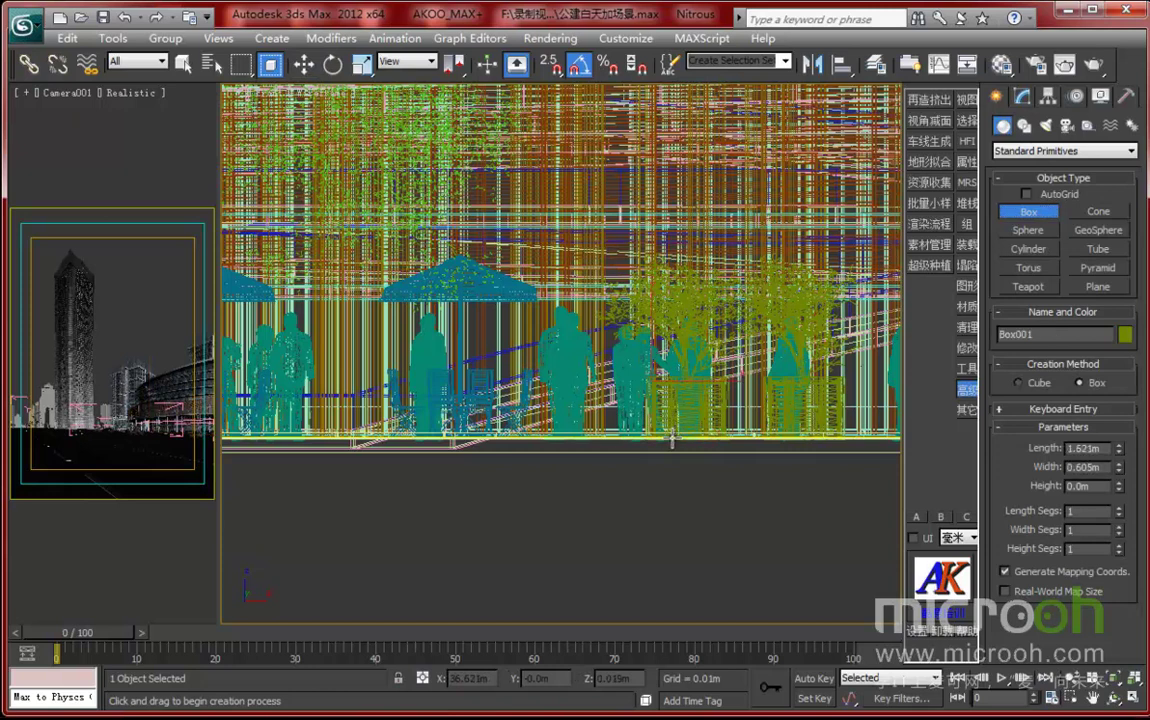
right_click(672, 440)
middle_drag(656, 345, 716, 366)
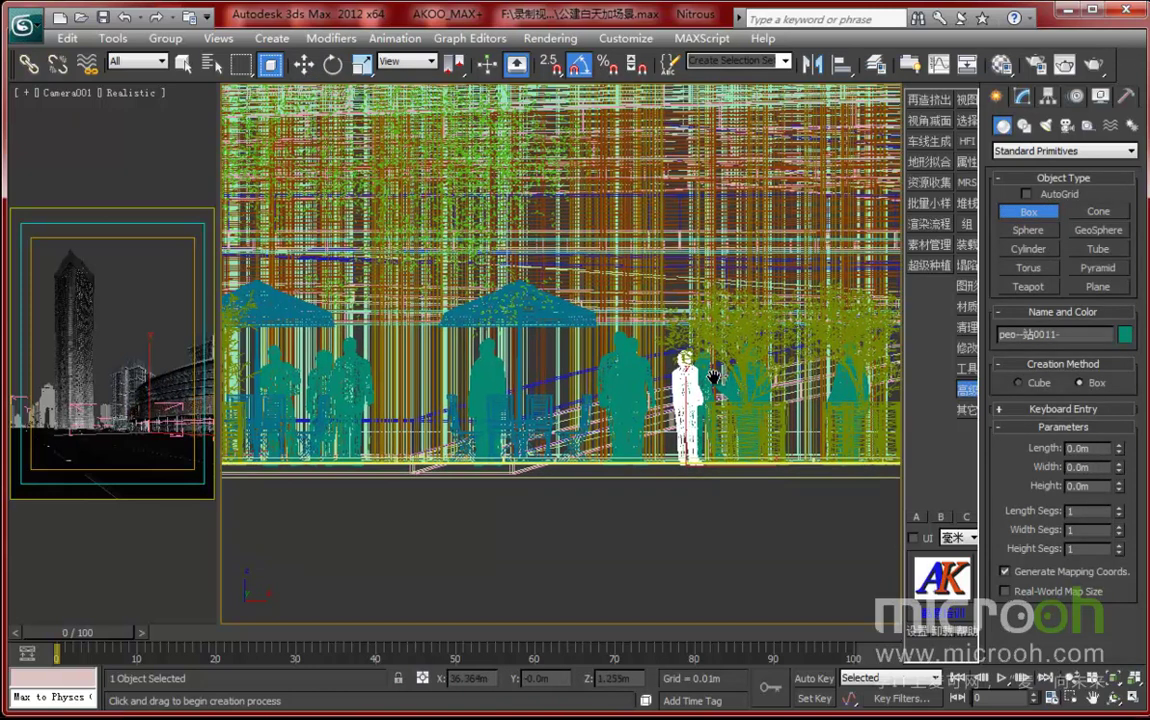
key(t)
scroll(640, 354, down, 5)
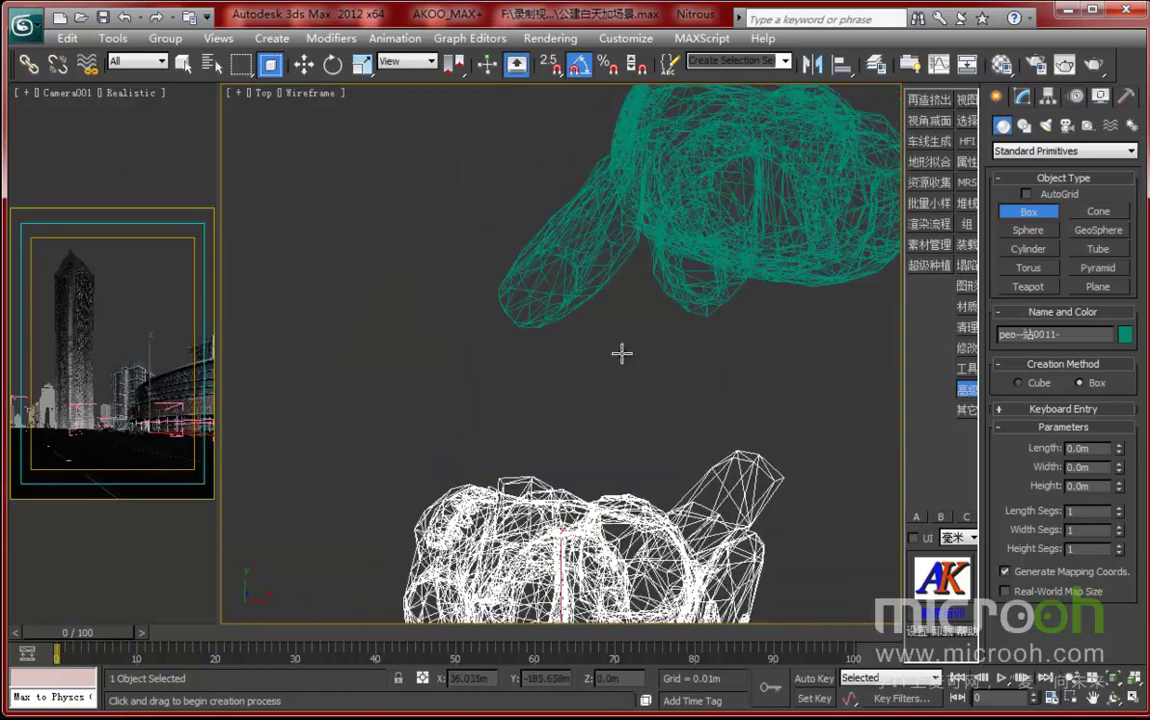
key(w)
- Move the rightmost person of the top row up and left, to stand alone just right of the new pair
scroll(668, 385, down, 3)
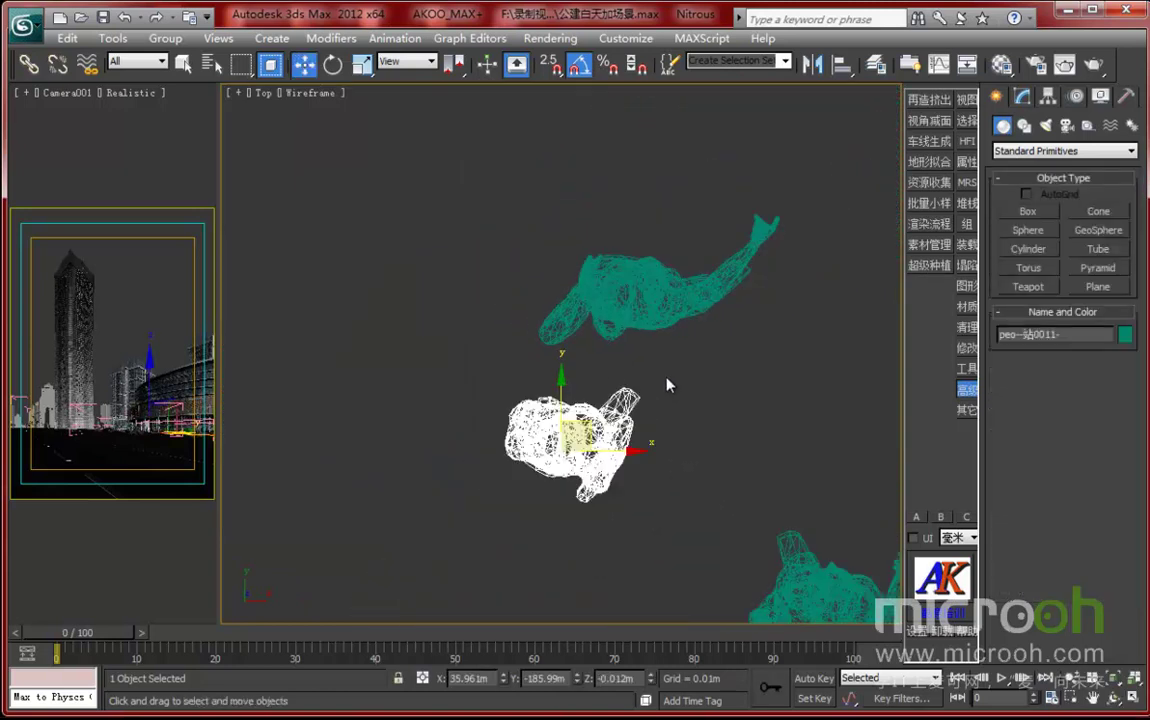
scroll(668, 385, down, 4)
middle_drag(668, 385, 496, 375)
click(745, 393)
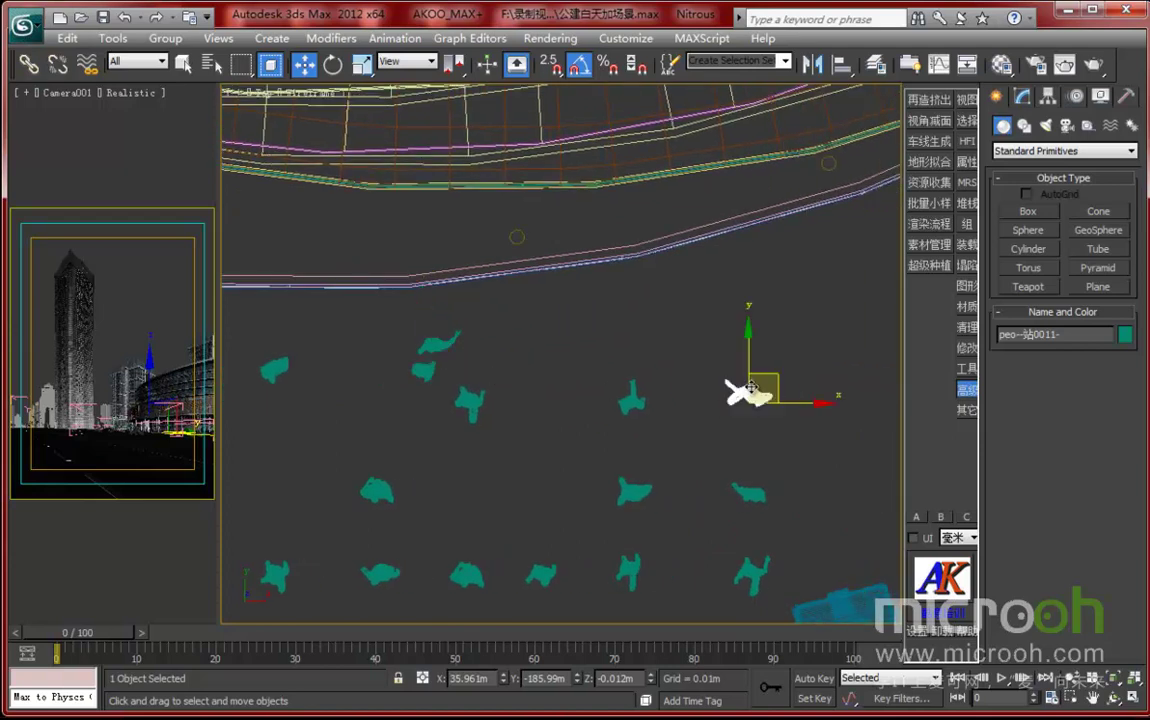
drag(765, 378, 558, 302)
- Group the fifth people of the top two rows with the second row's rightmost person, close to the building's curved edge
click(637, 495)
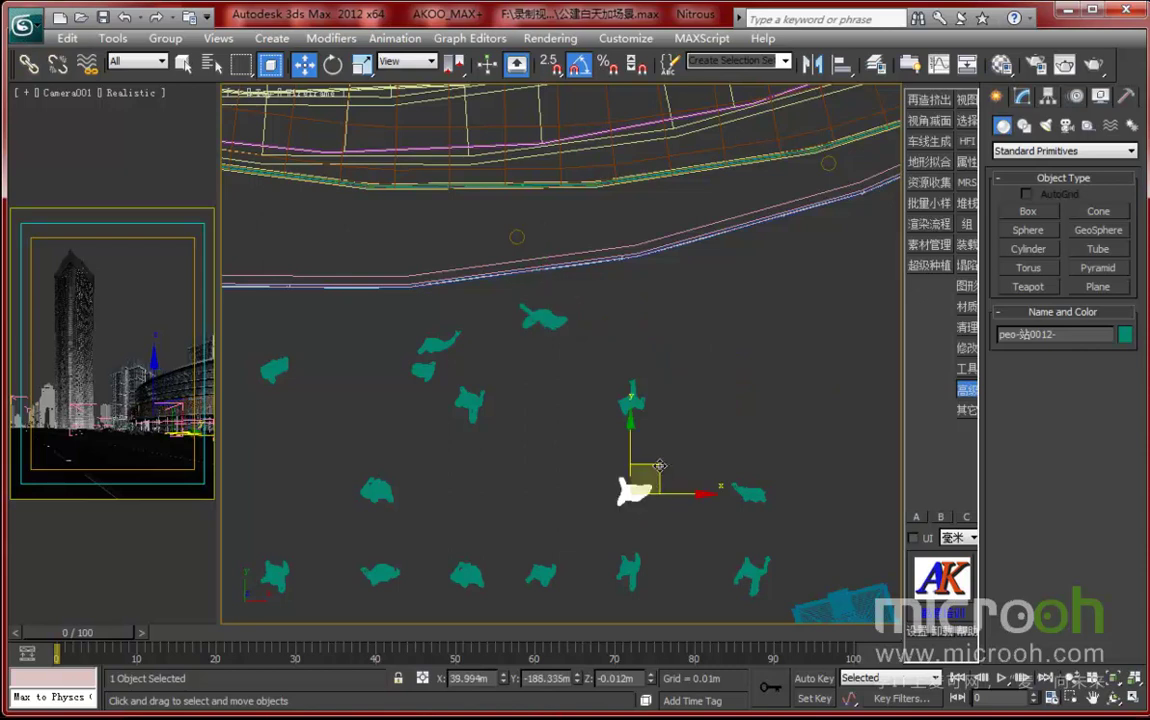
drag(635, 490, 630, 300)
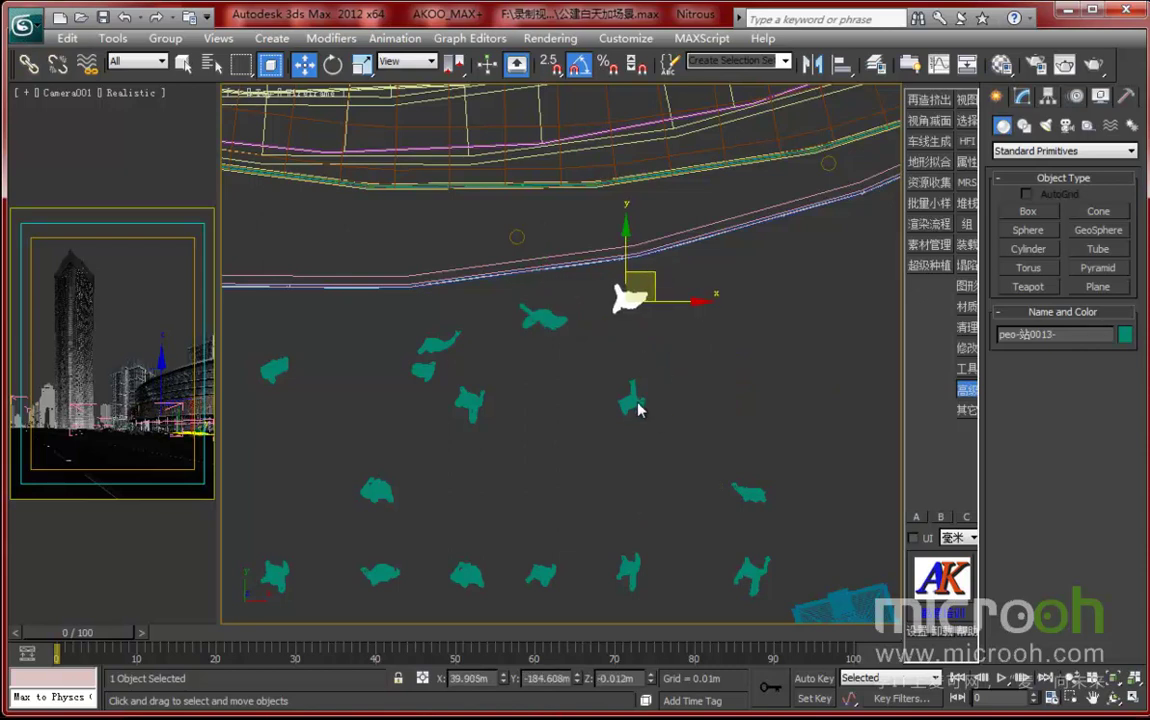
click(638, 401)
drag(627, 328, 603, 251)
click(751, 493)
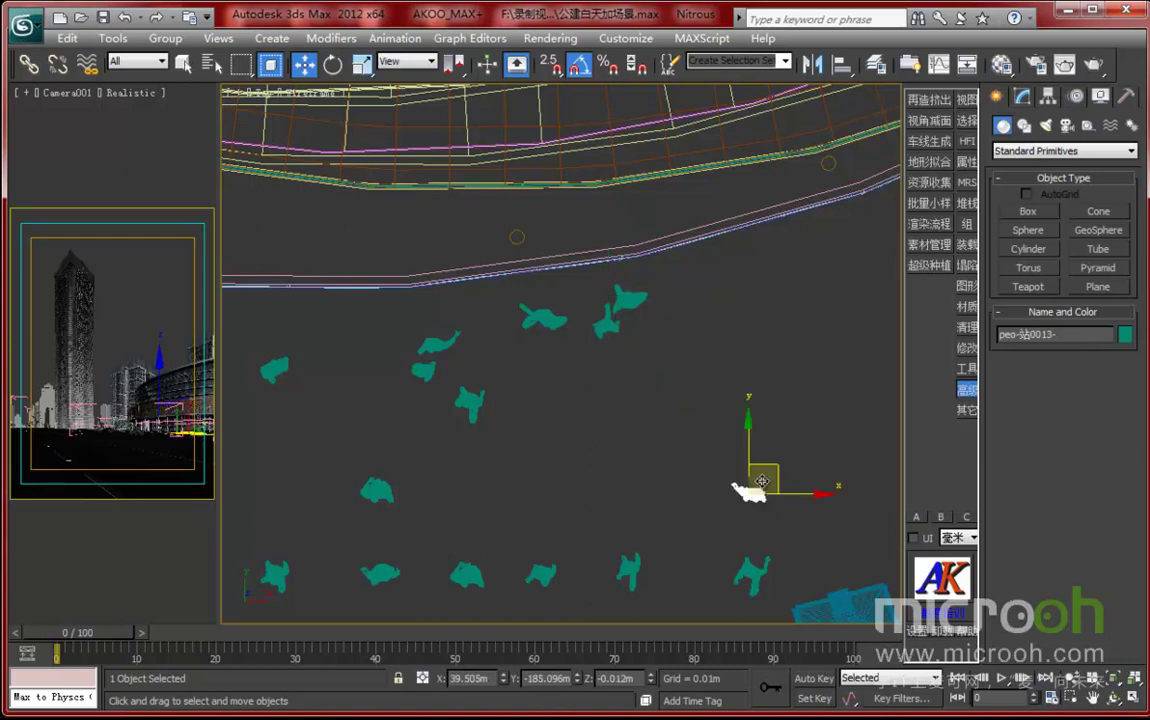
drag(672, 350, 652, 320)
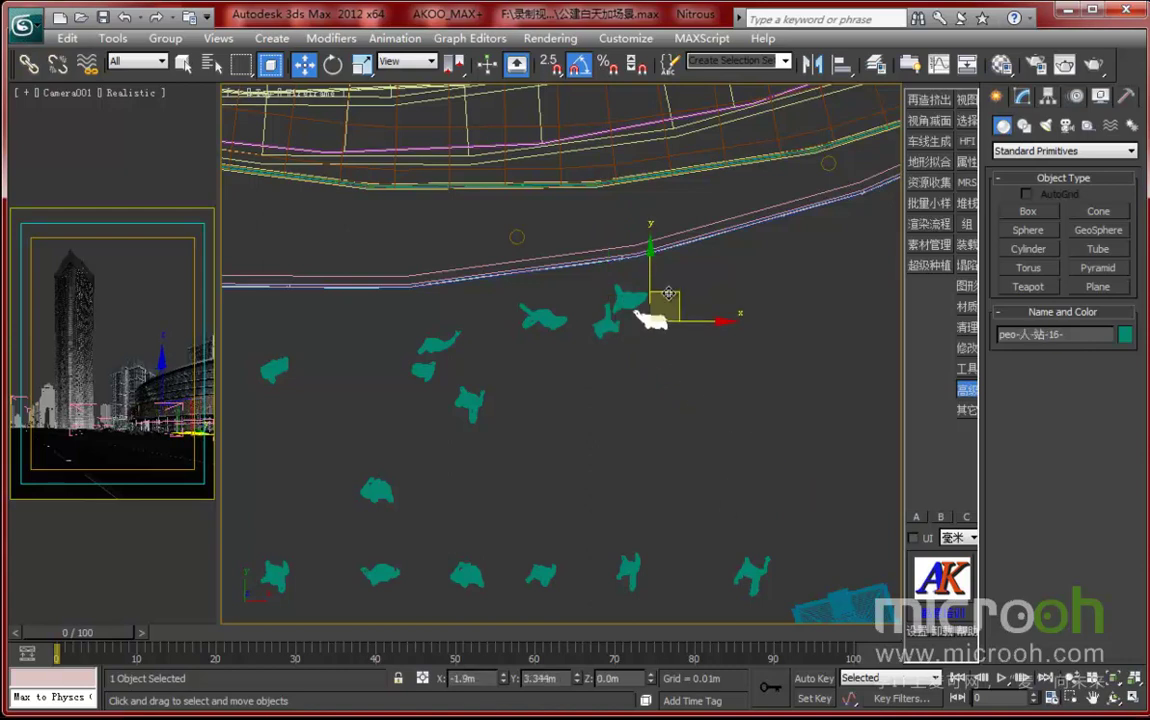
- Move the two rightmost people of the third row out of their grid positions
click(632, 575)
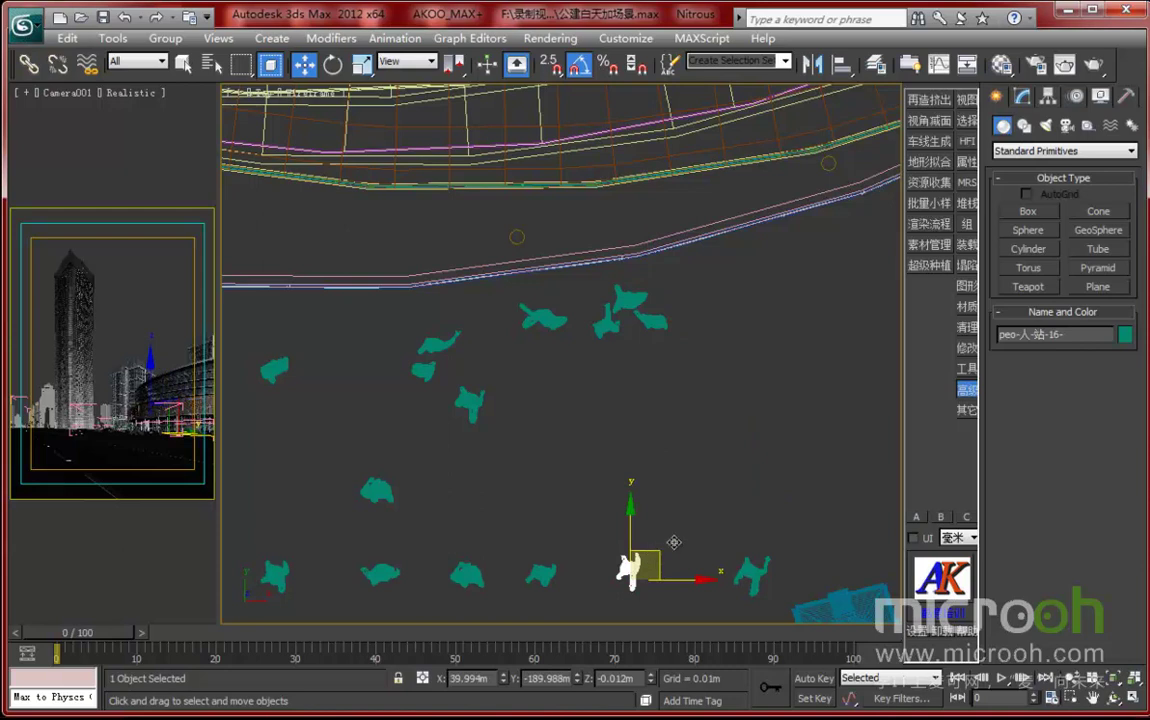
drag(632, 572, 695, 535)
click(752, 572)
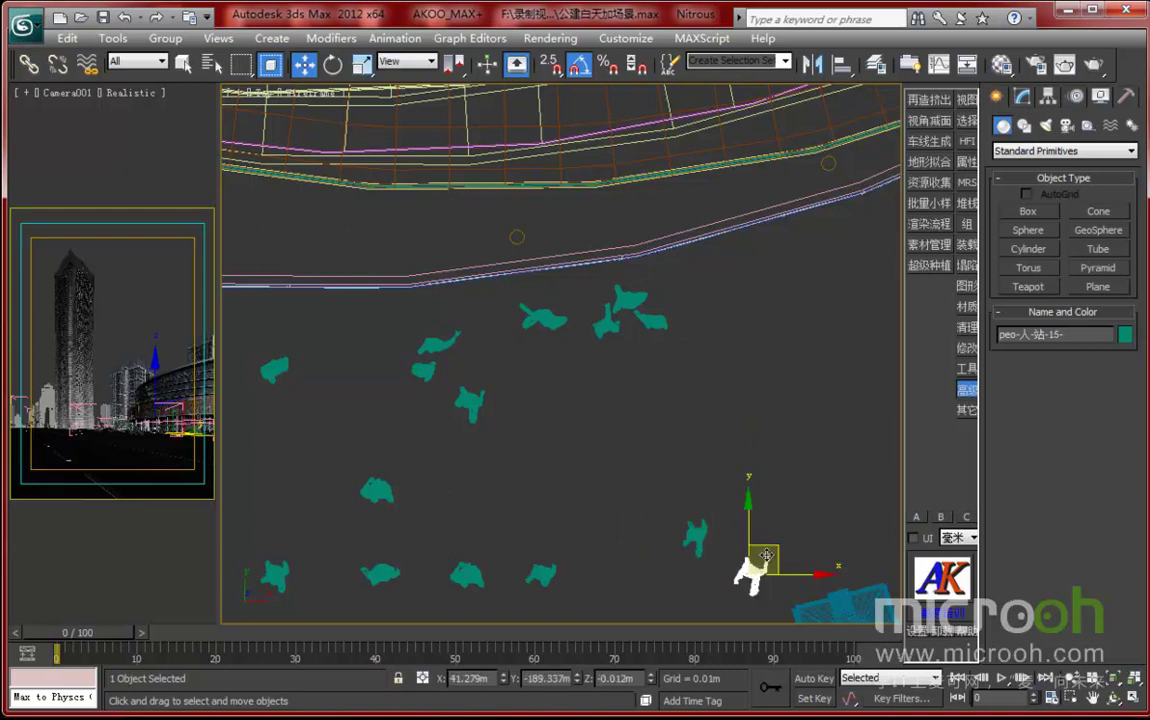
drag(752, 572, 667, 286)
- Move the third person of the third row beside the lone person near the group of three, and select that row's leftmost person
middle_drag(558, 393, 693, 325)
drag(811, 221, 627, 495)
drag(461, 332, 471, 294)
middle_drag(565, 408, 616, 403)
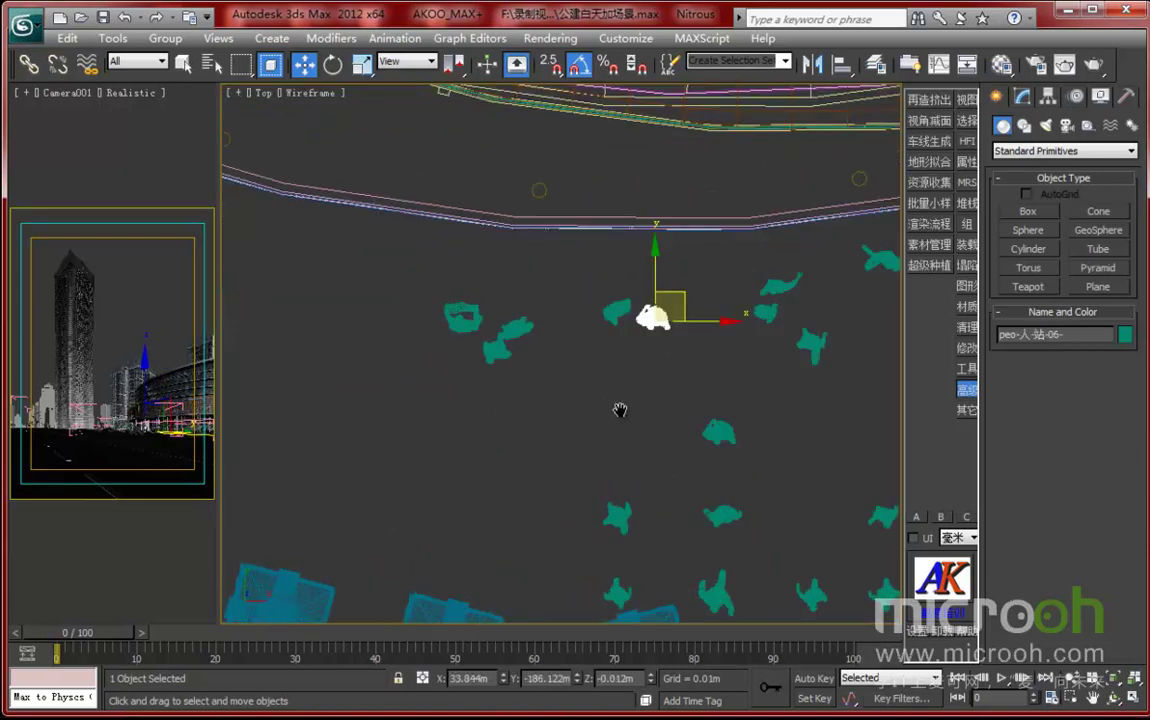
click(622, 520)
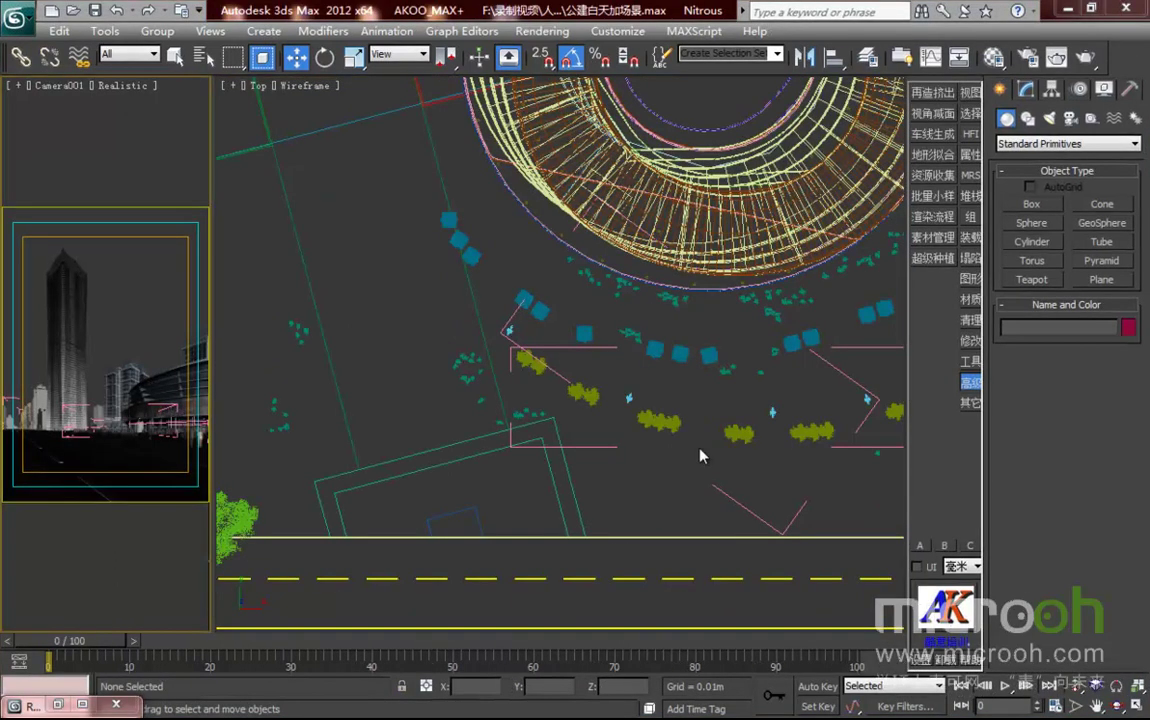
- Look over the arranged people in Top view, including those by the road, and render the Camera001 view
middle_drag(680, 372, 588, 398)
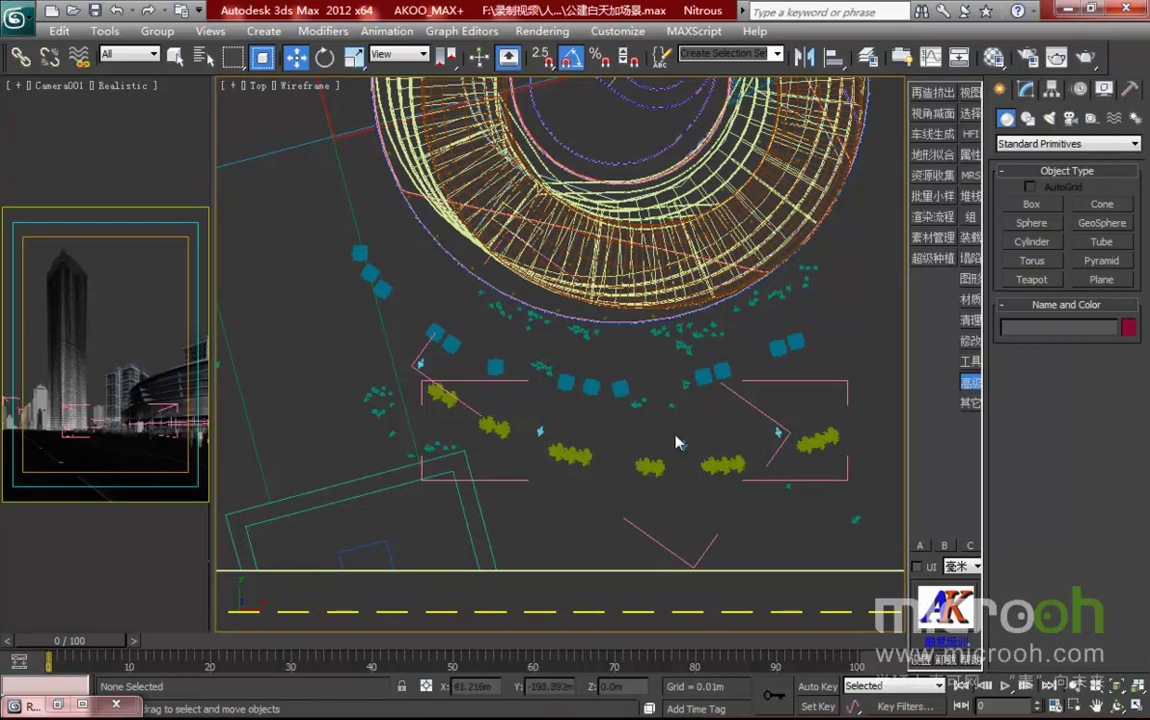
middle_drag(680, 443, 650, 401)
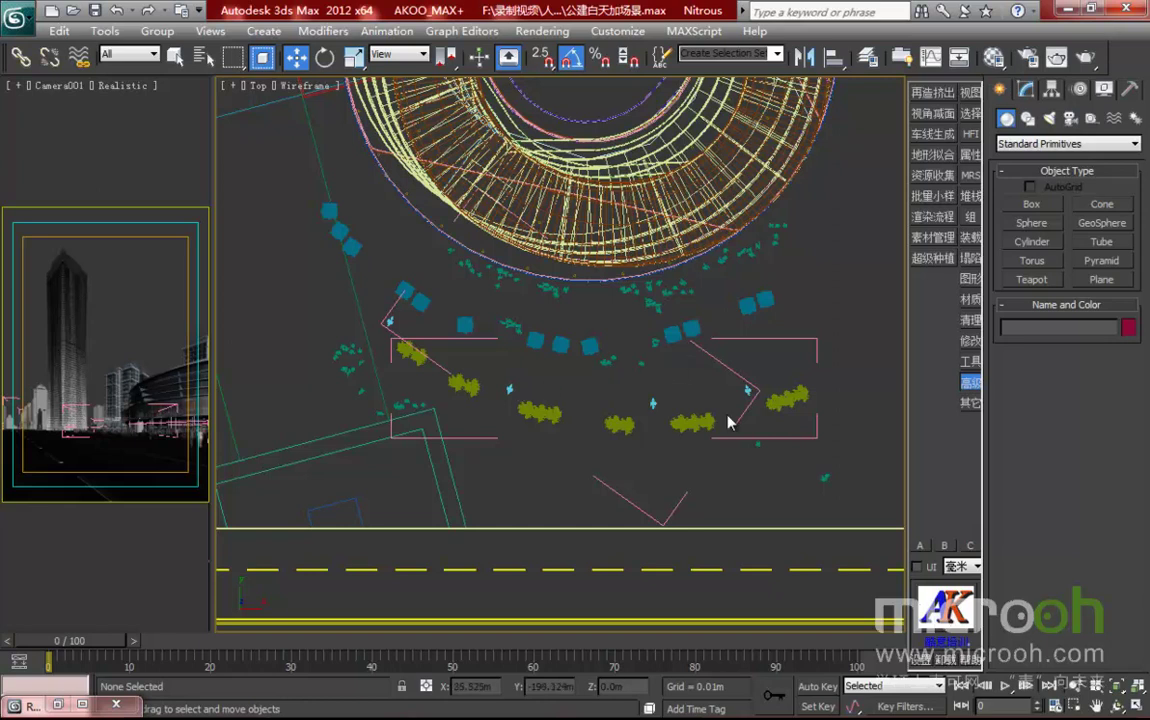
scroll(715, 432, up, 5)
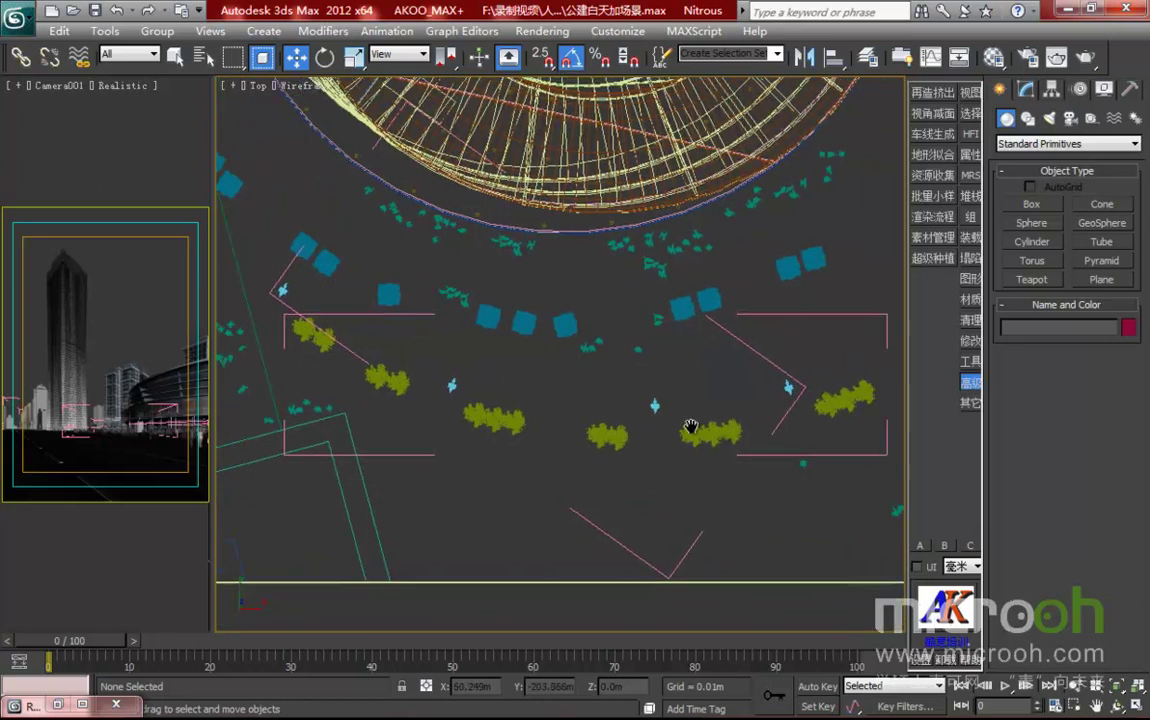
middle_drag(721, 437, 539, 278)
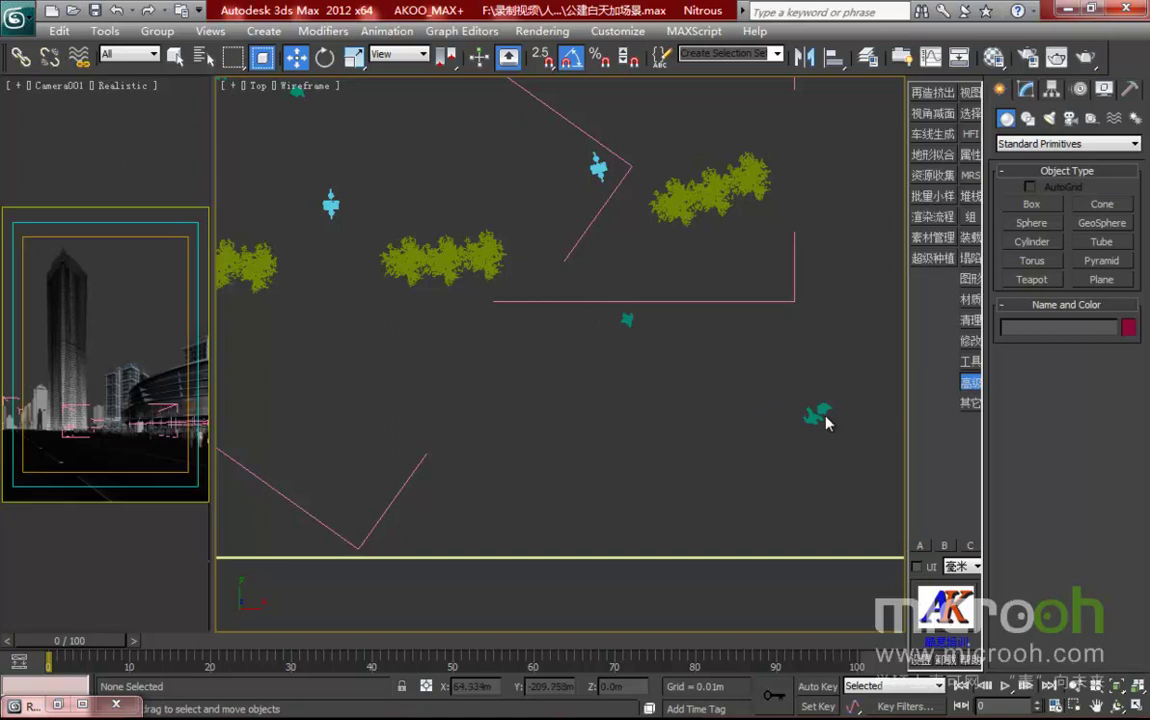
click(145, 106)
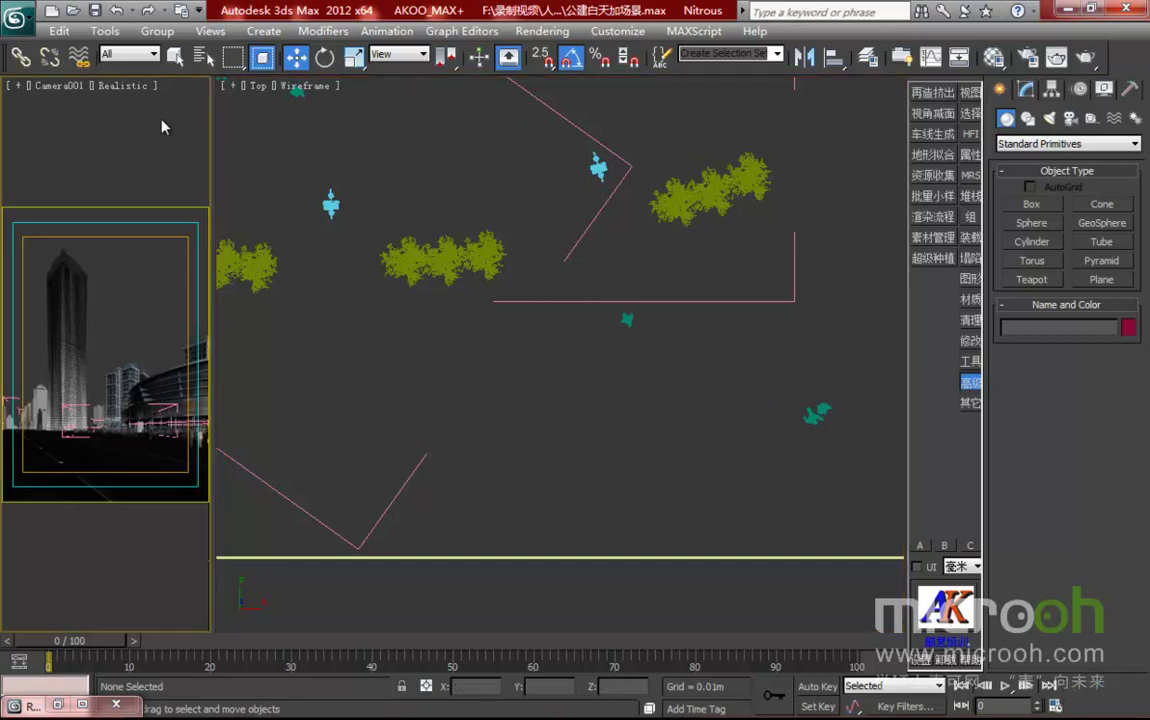
click(1058, 60)
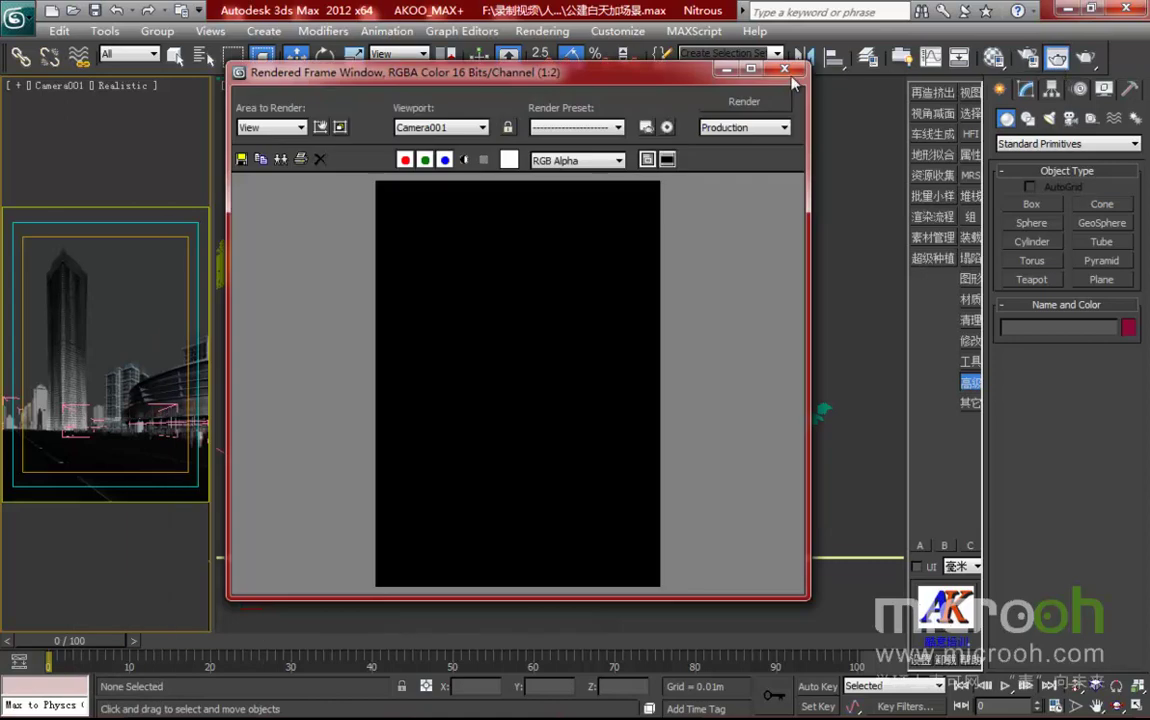
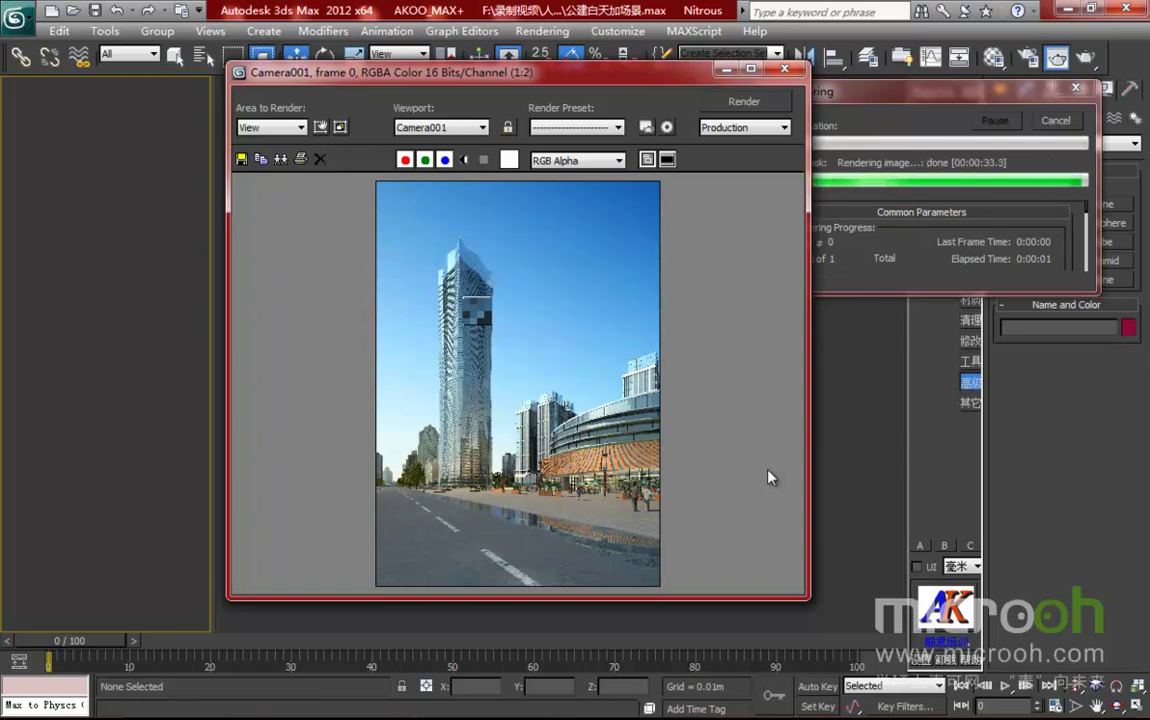
- Enlarge the finished render, inspect the people on the plaza up close and as a whole, and close it
click(750, 69)
scroll(716, 578, up, 1)
scroll(716, 578, up, 1)
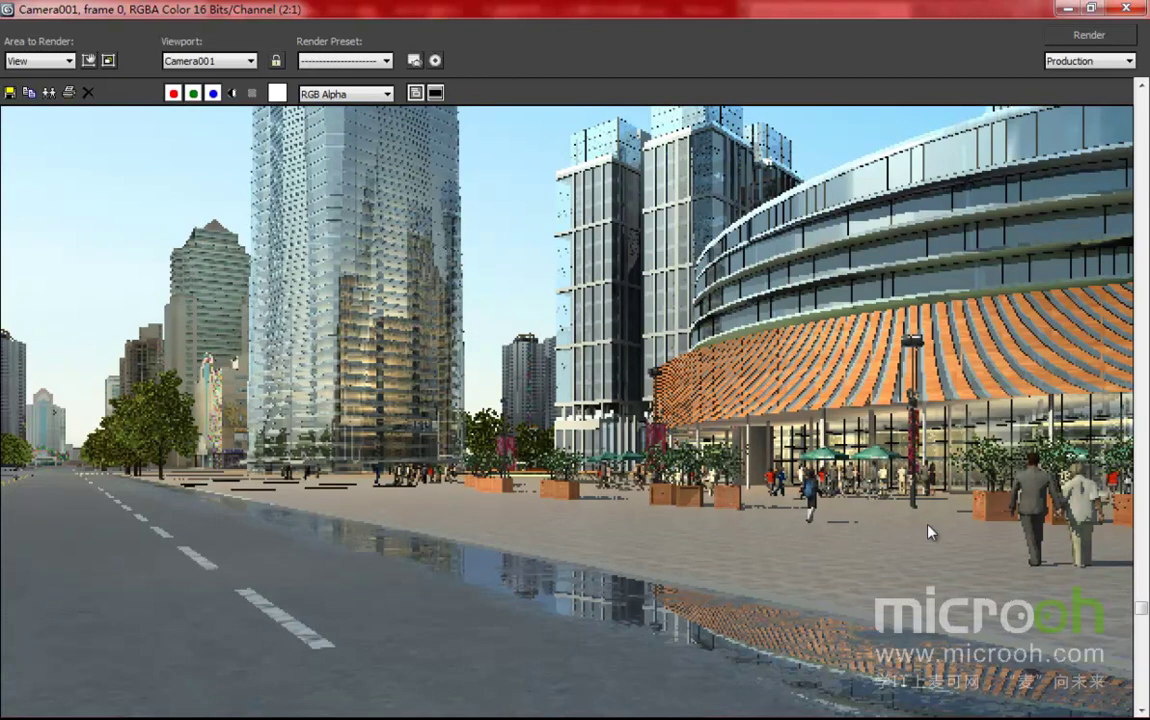
scroll(890, 512, down, 1)
scroll(812, 518, up, 1)
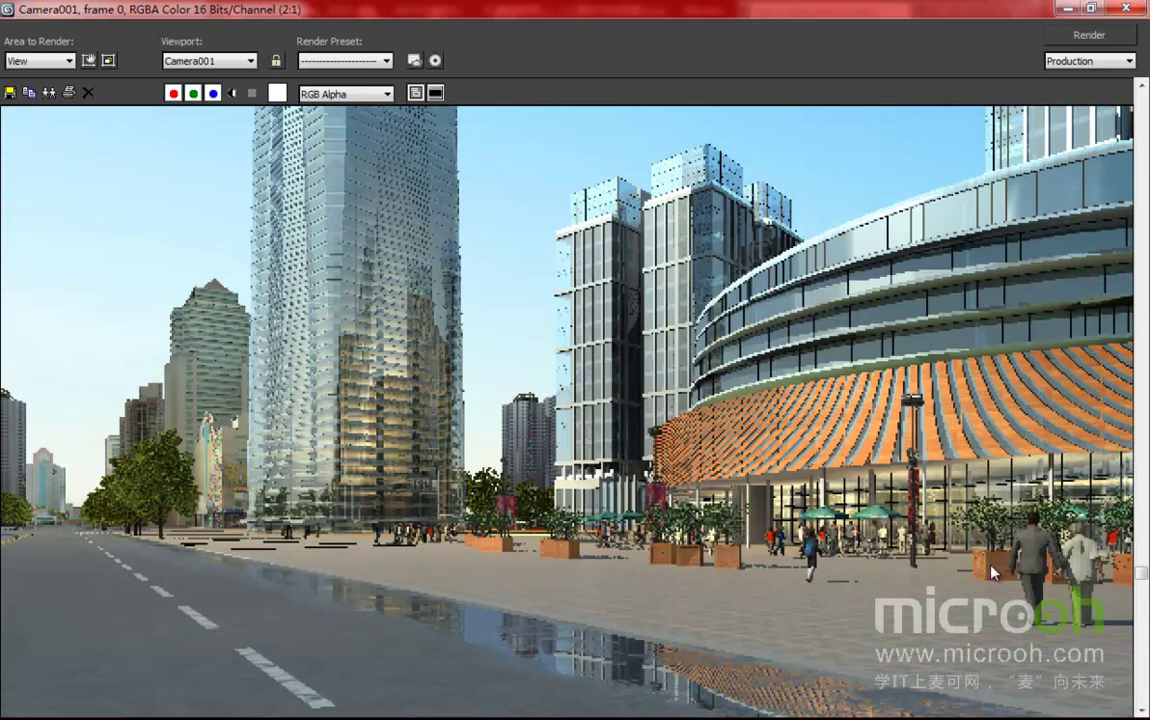
scroll(889, 507, down, 1)
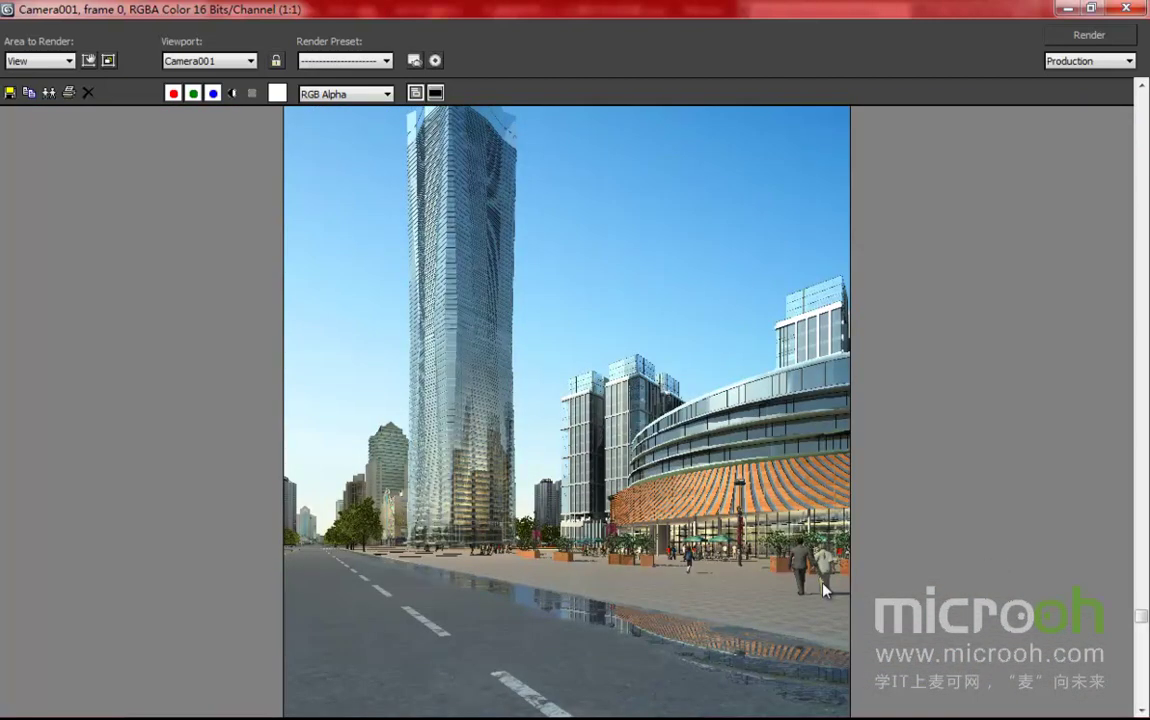
scroll(900, 585, up, 1)
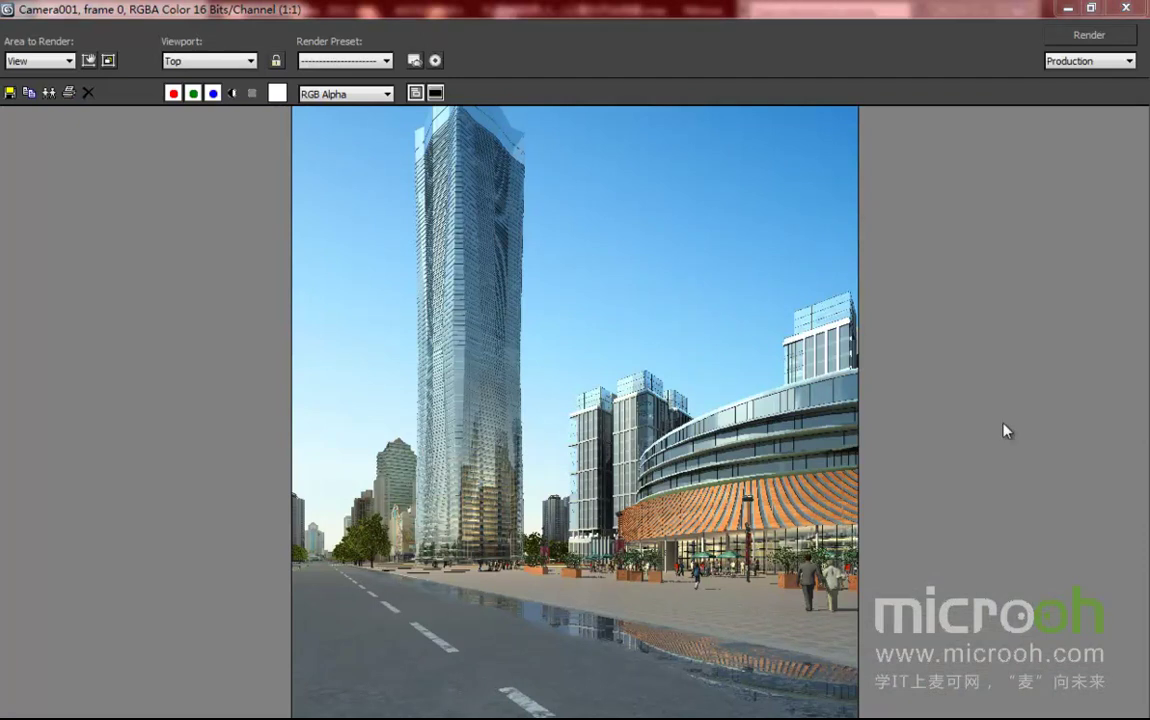
click(1125, 7)
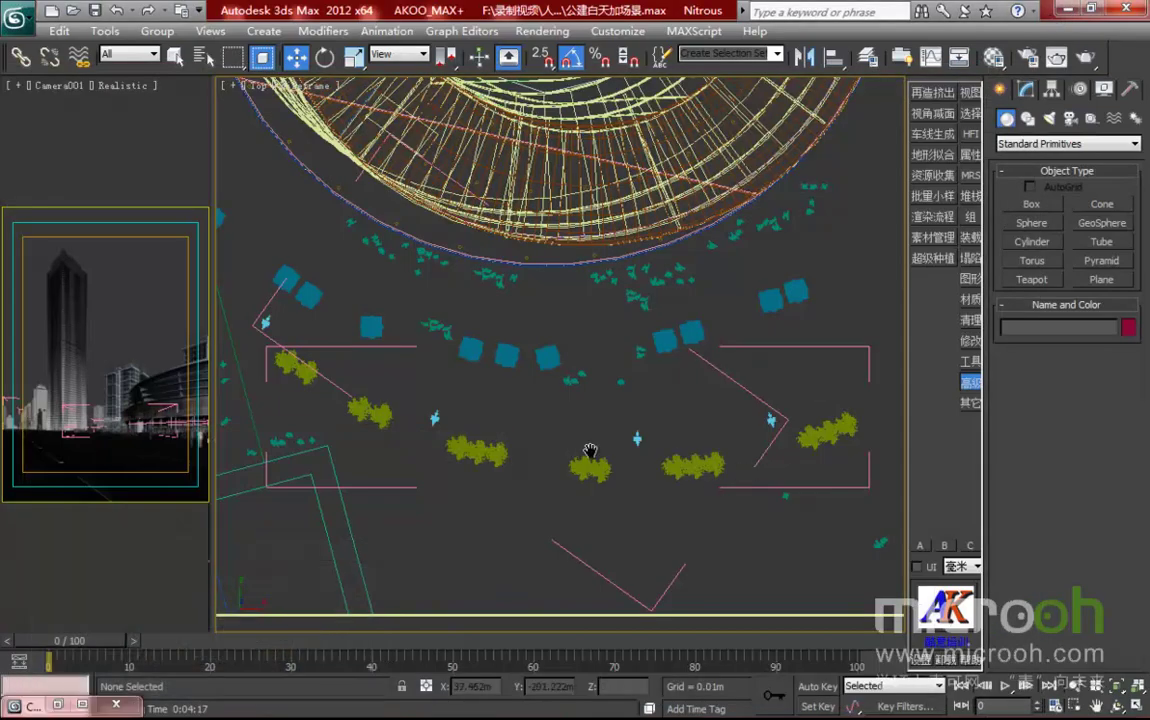
- Select all the people in the scene by their shared object color
middle_drag(512, 398, 646, 398)
middle_drag(260, 137, 318, 182)
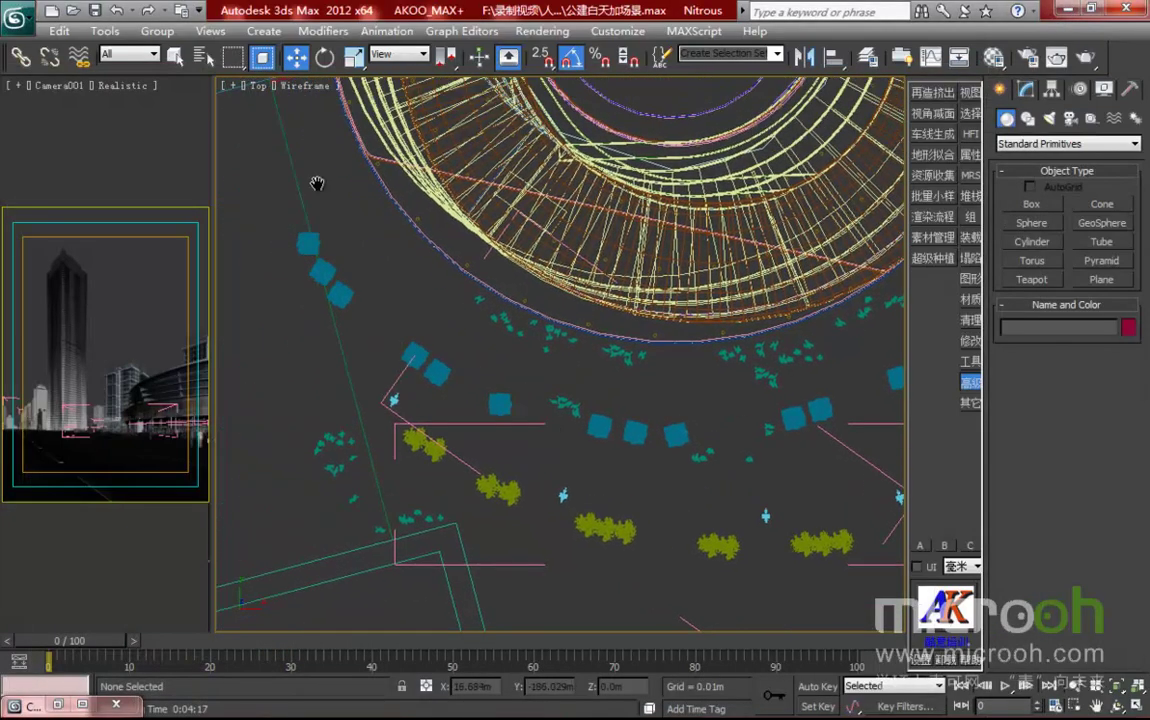
click(57, 32)
mouse_move(143, 408)
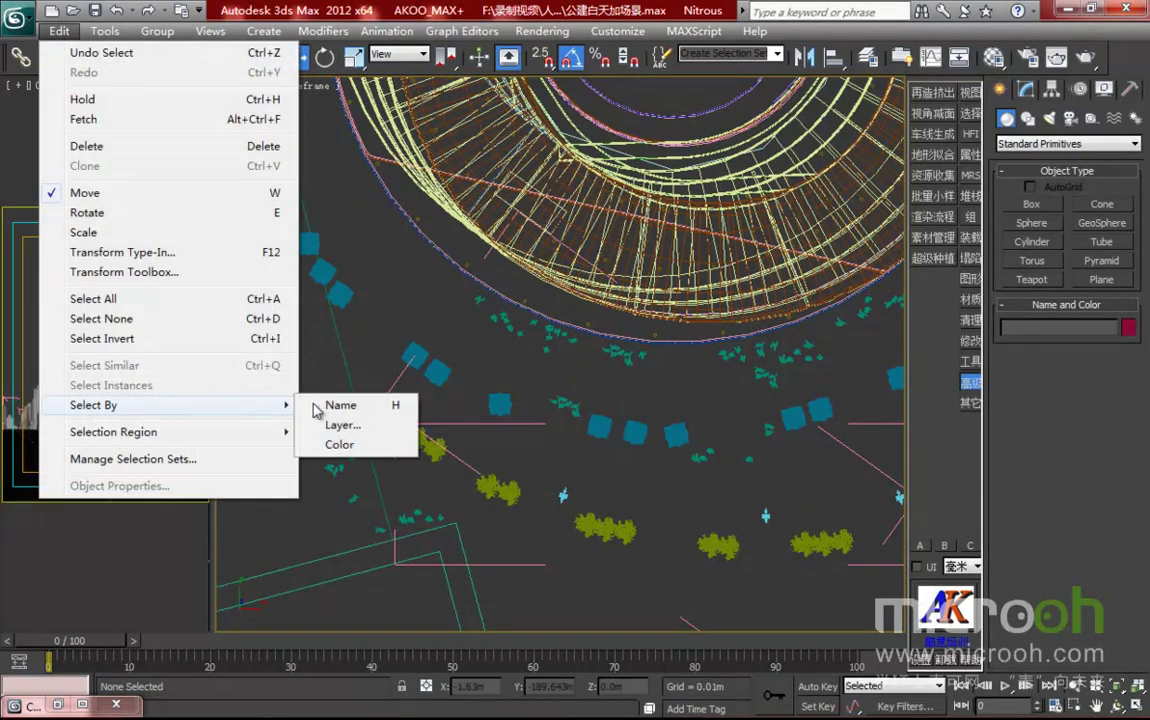
click(338, 445)
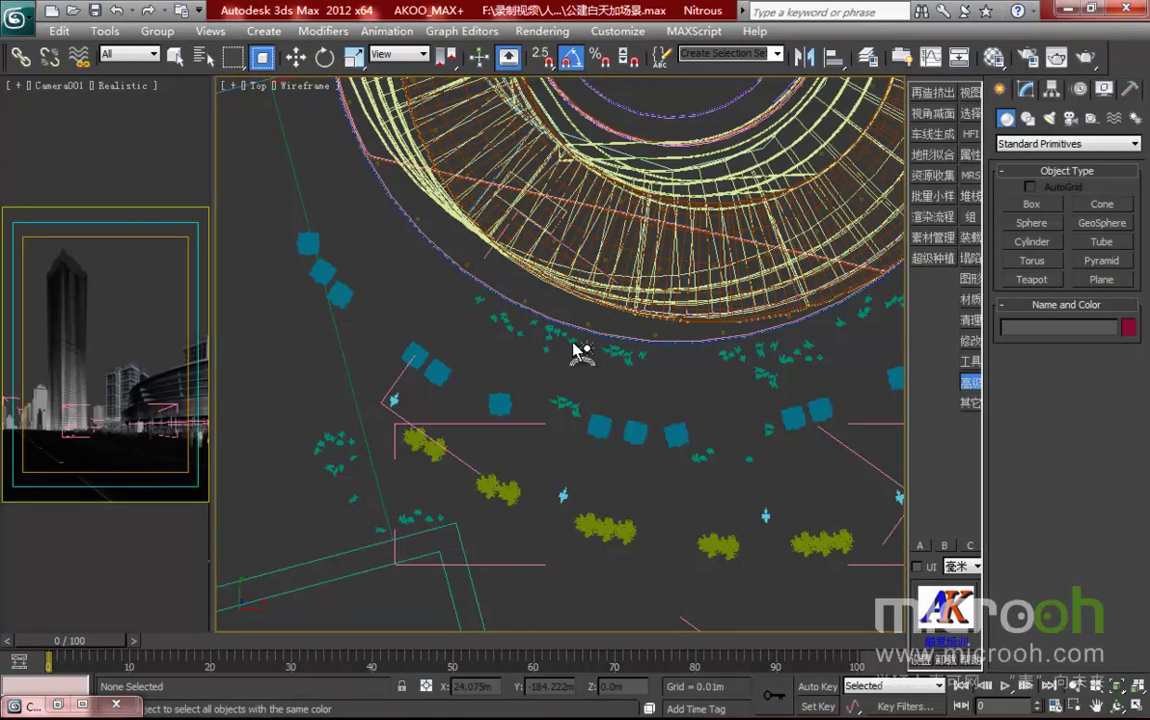
click(573, 341)
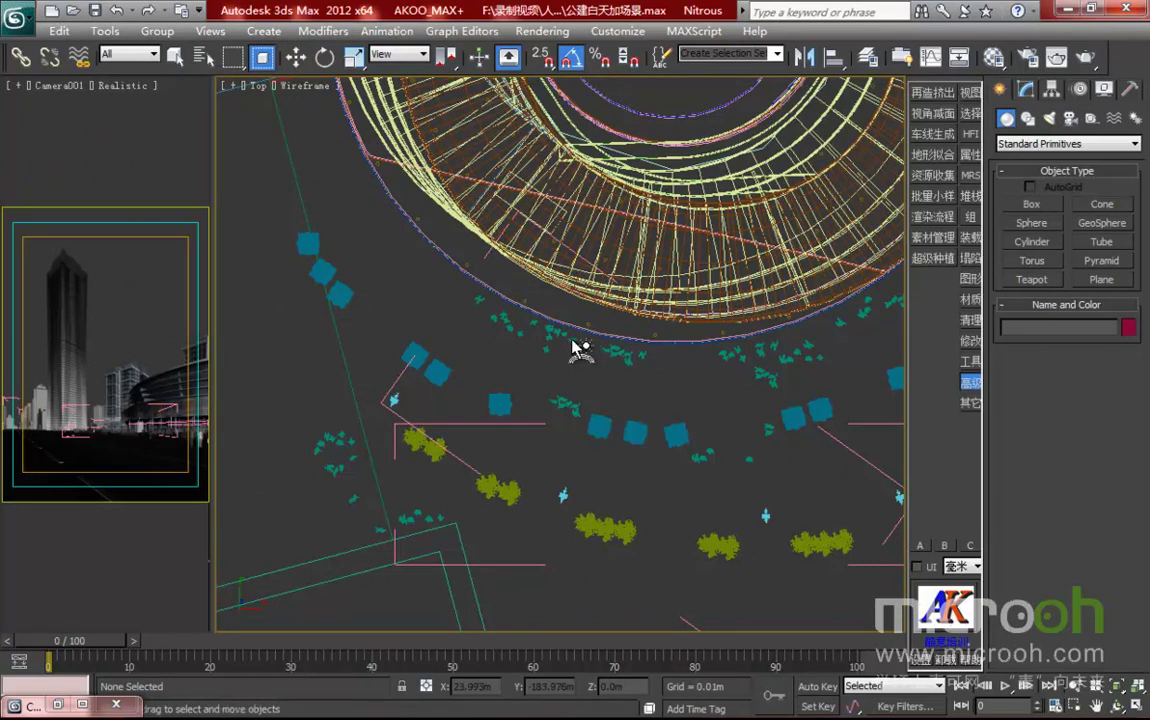
click(579, 349)
- Show the plaza shaded from an oblique angle and run the 山坡放树 script from the 脚本 folder
middle_drag(677, 389, 612, 367)
key(w)
key(F3)
scroll(603, 383, up, 3)
alt+middle_drag(547, 393, 502, 326)
middle_drag(626, 273, 546, 472)
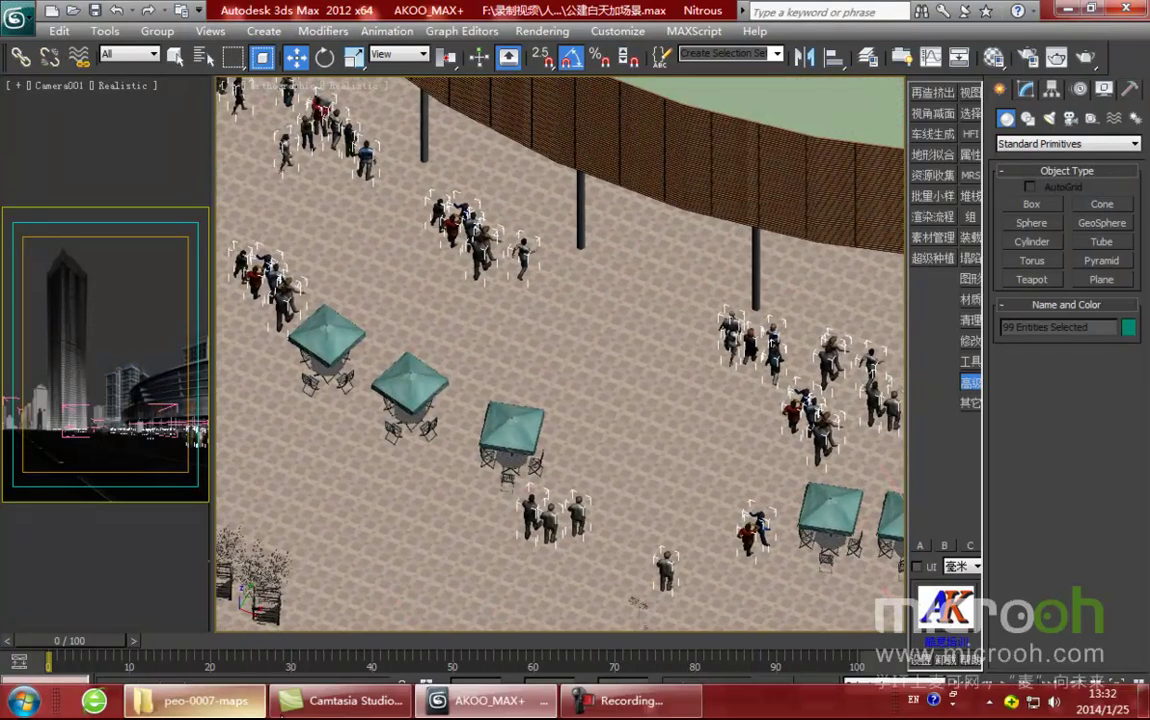
click(180, 702)
click(937, 588)
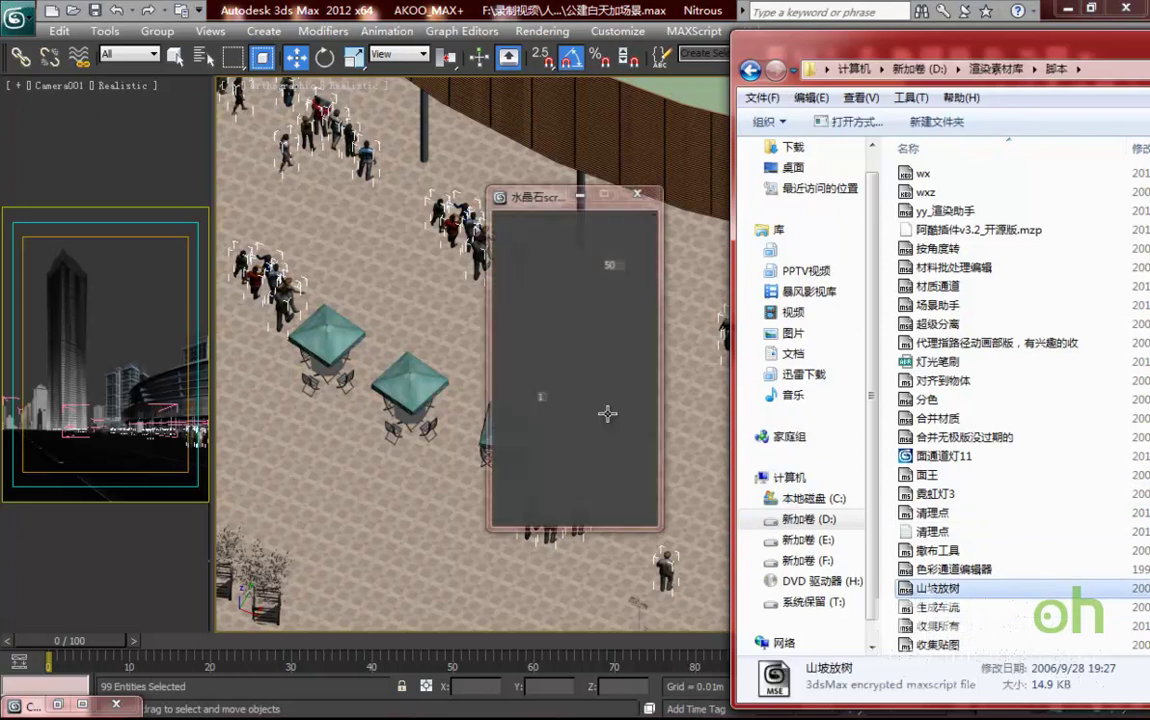
drag(968, 54, 550, 72)
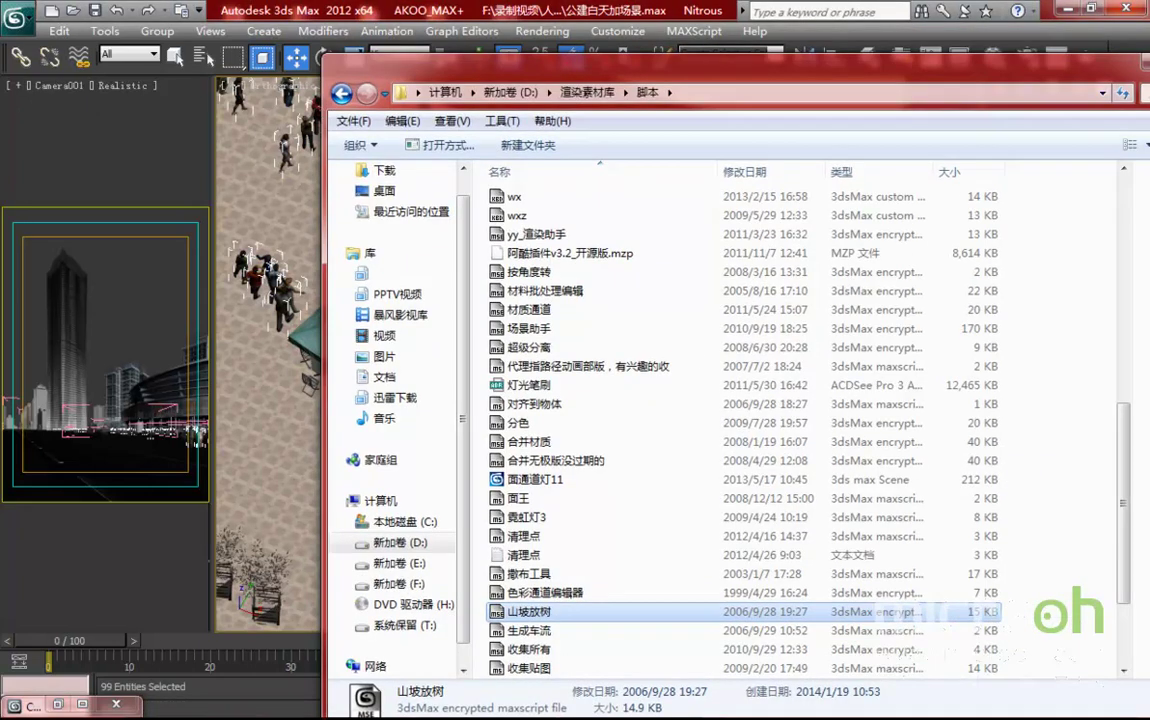
click(1139, 56)
drag(530, 194, 775, 175)
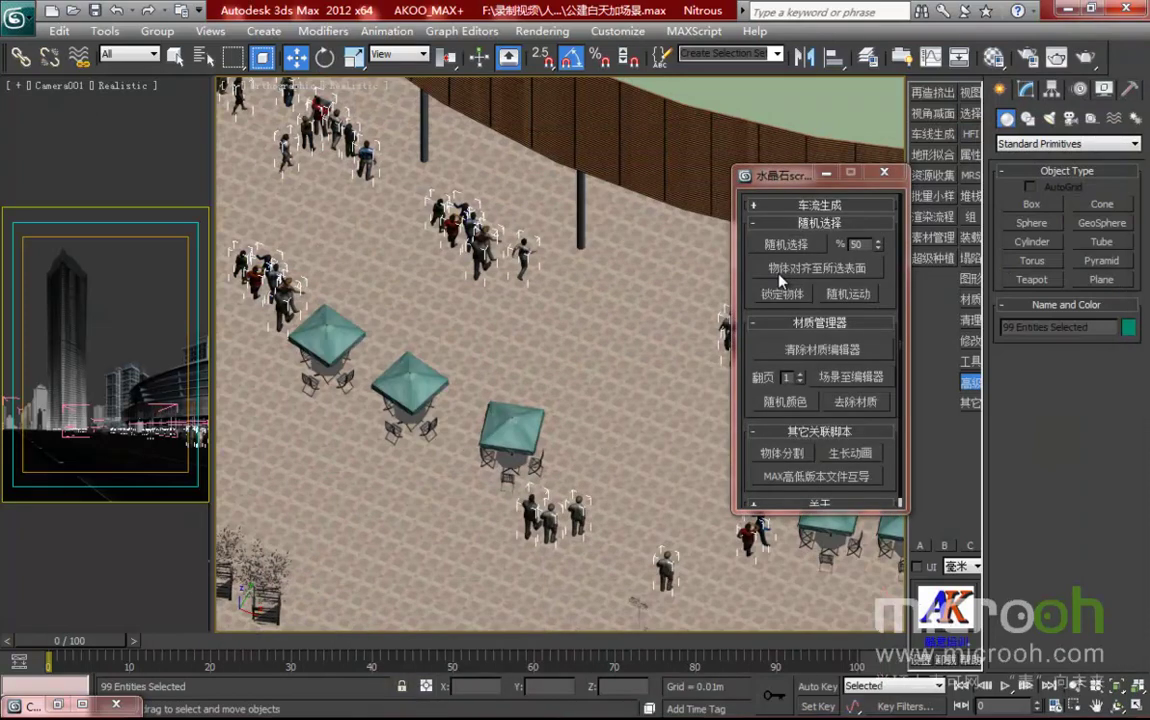
- Align the selected people to the paved plaza surface with 物体对齐至所选表面 and close the script window
click(800, 270)
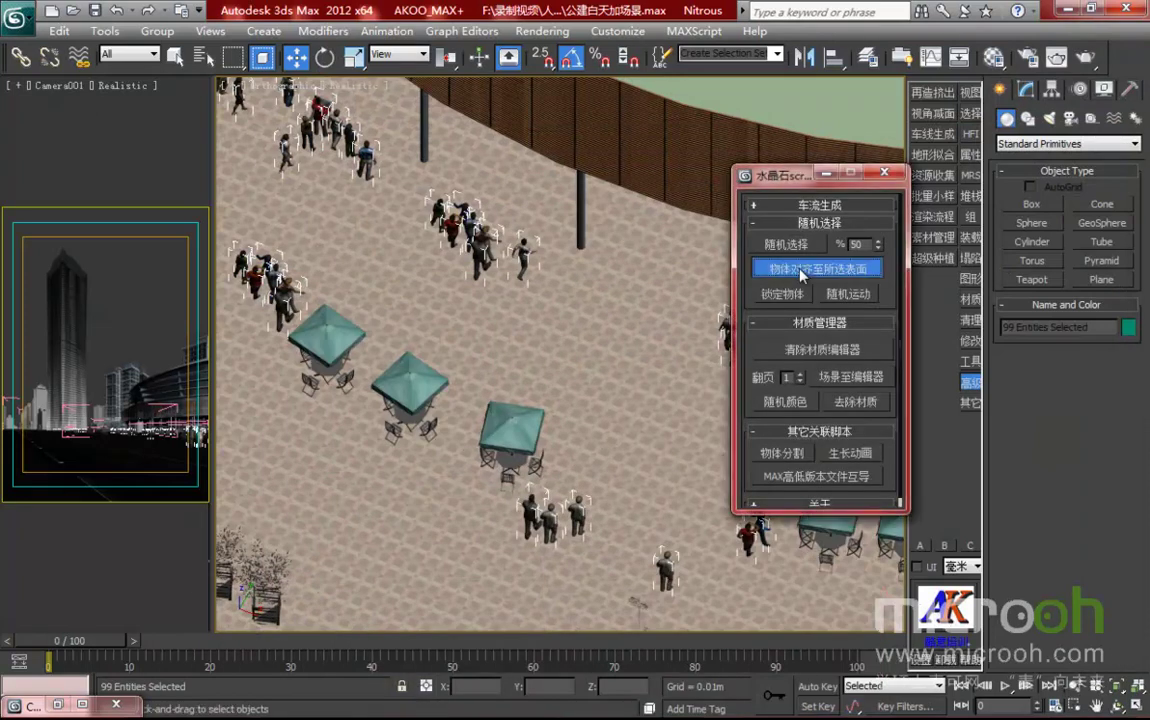
click(530, 343)
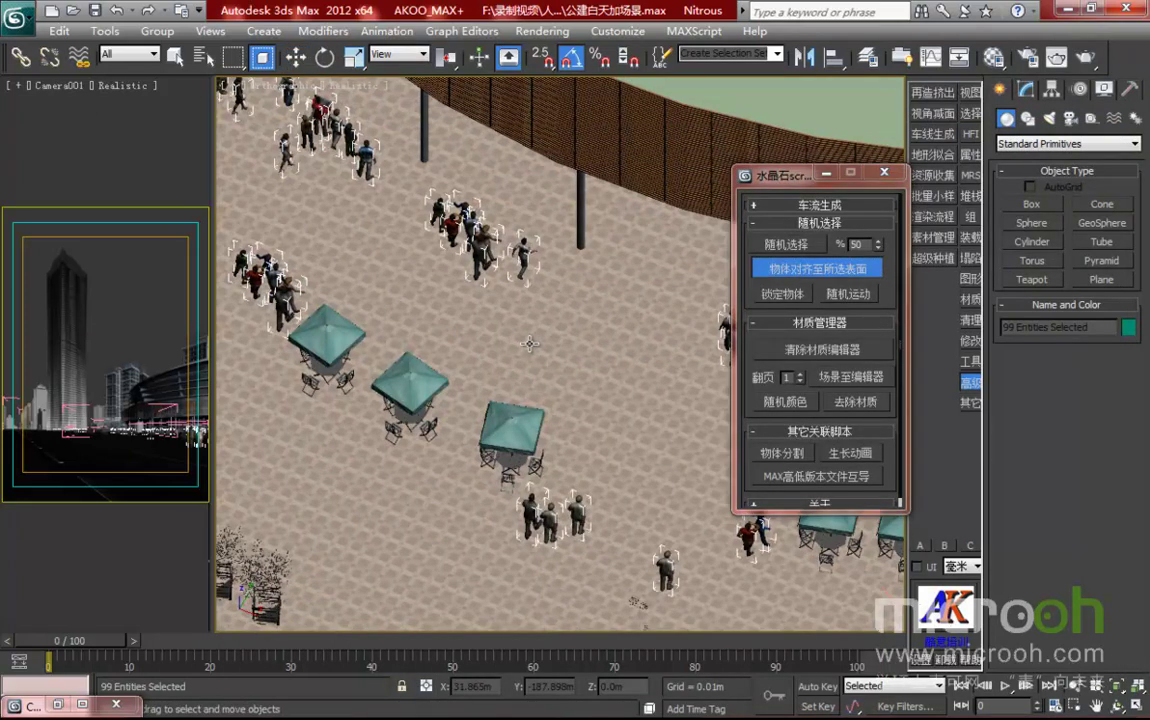
middle_drag(593, 426, 499, 429)
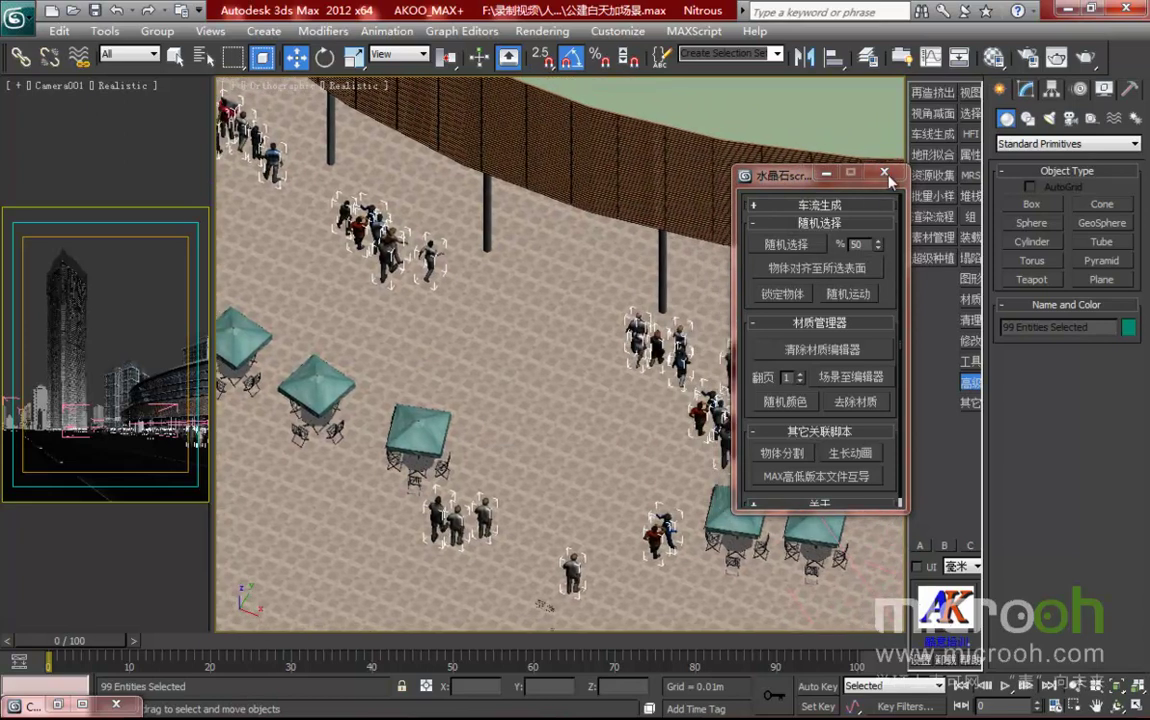
click(886, 174)
- Examine the aligned people from an angle and their placement across the whole site in Top view
middle_drag(683, 485, 567, 316)
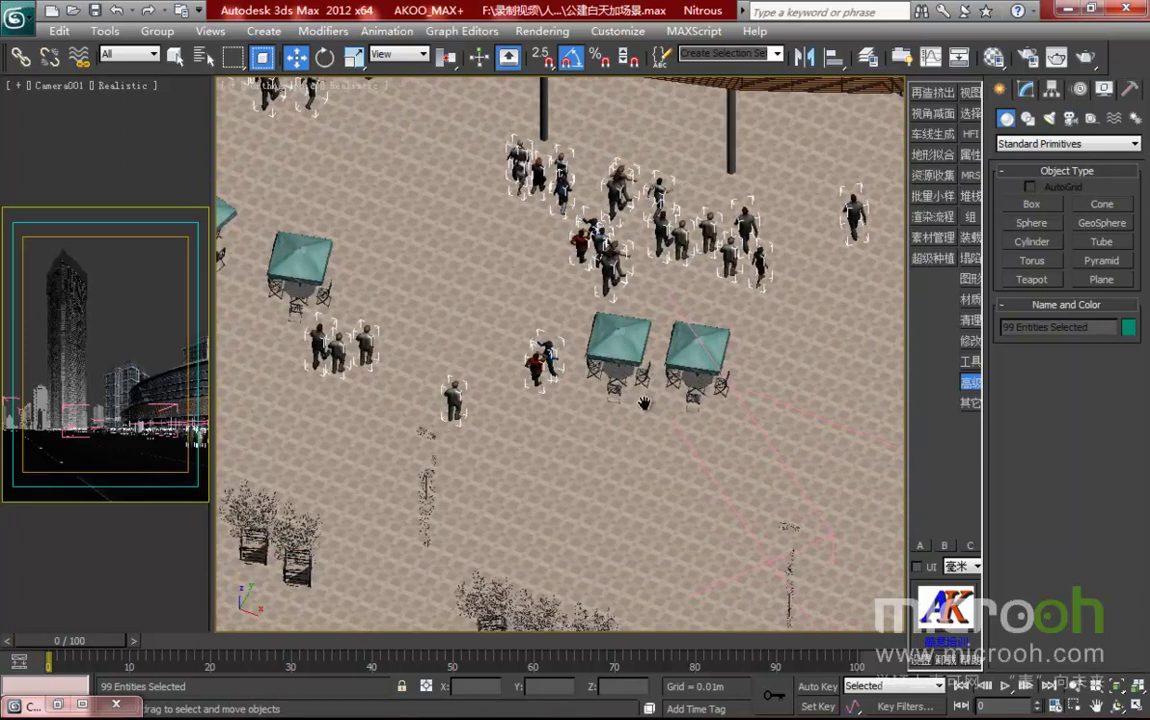
scroll(650, 406, down, 2)
scroll(649, 405, up, 10)
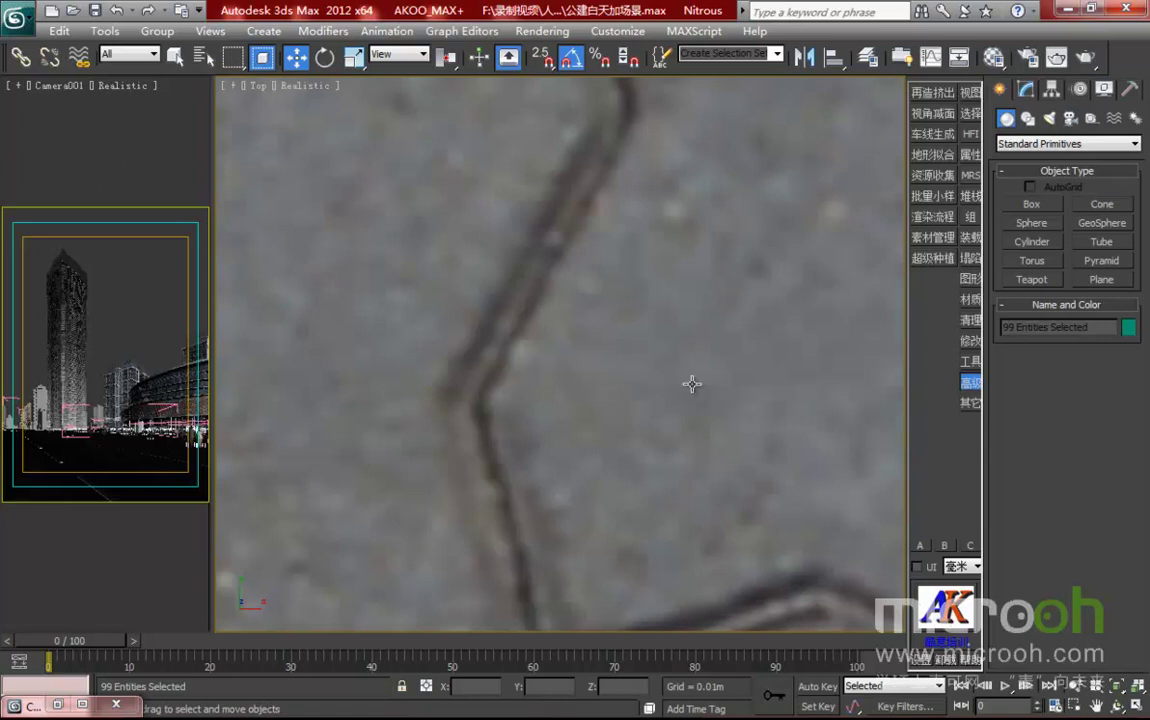
scroll(692, 384, down, 10)
middle_drag(666, 367, 561, 372)
scroll(529, 472, down, 2)
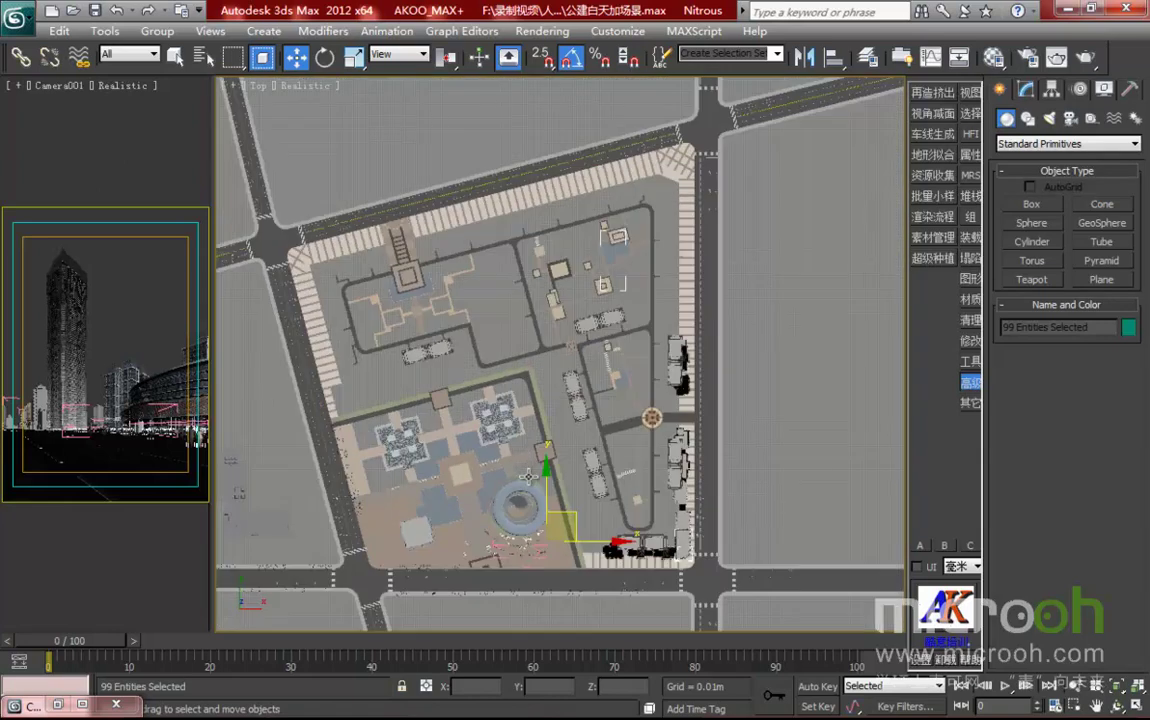
scroll(529, 475, down, 2)
middle_drag(531, 535, 518, 413)
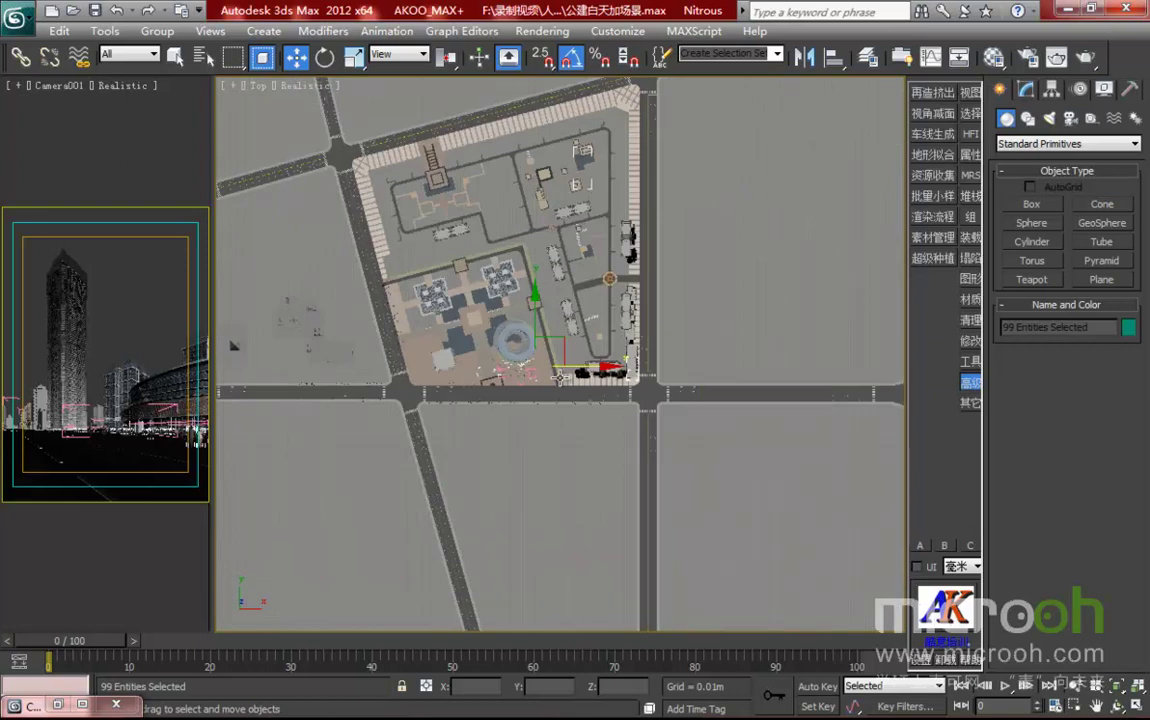
scroll(478, 340, up, 1)
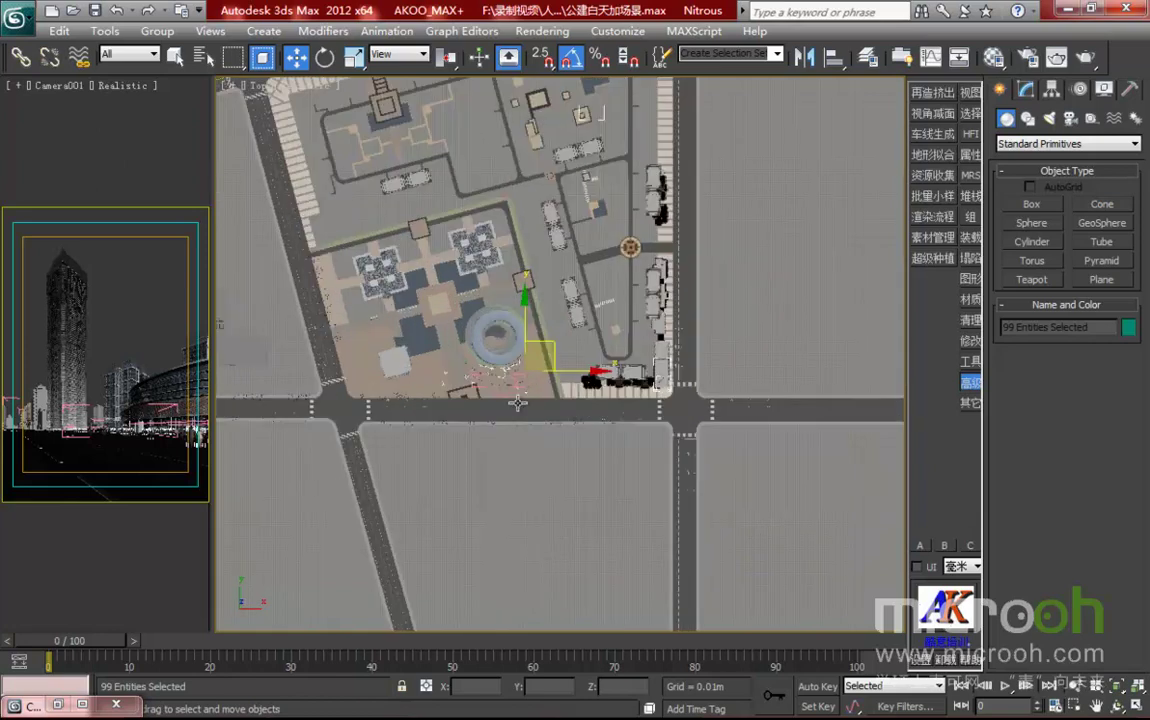
scroll(509, 410, up, 2)
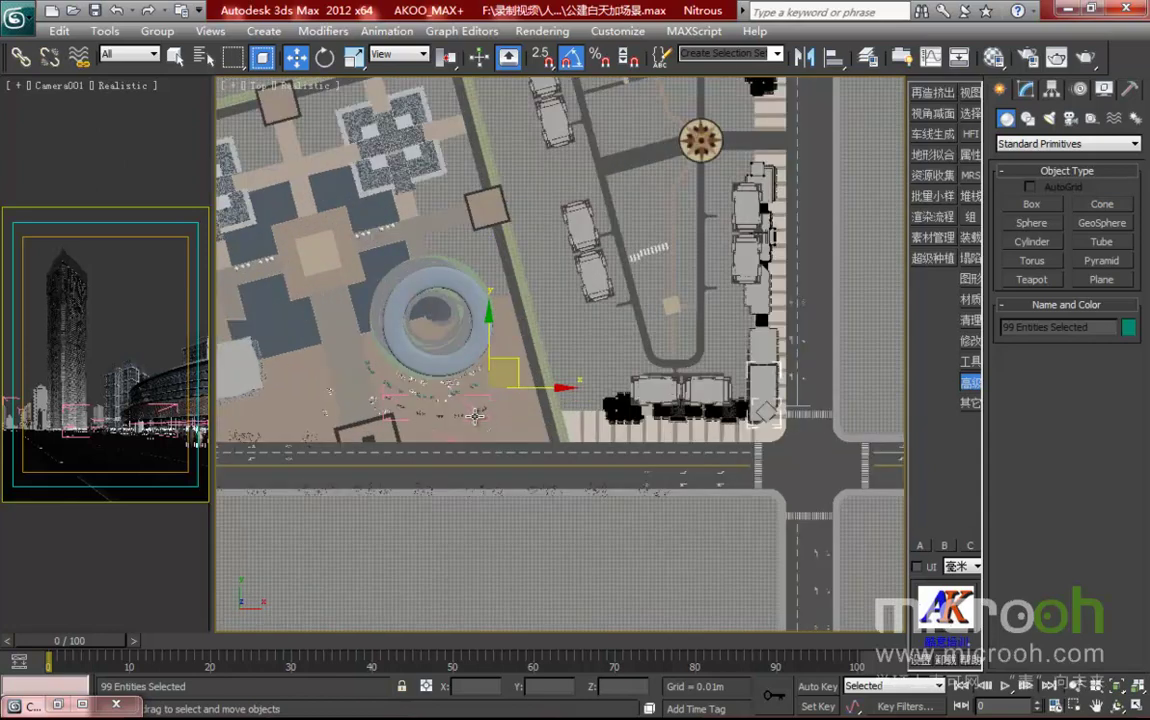
scroll(477, 414, up, 1)
- In the wireframe Top view, clone the two neighbouring groups southeast of the plaza's centre as instances into the gap before the round building
key(F3)
scroll(445, 325, up, 1)
scroll(668, 385, up, 3)
middle_drag(312, 381, 945, 325)
scroll(613, 447, up, 2)
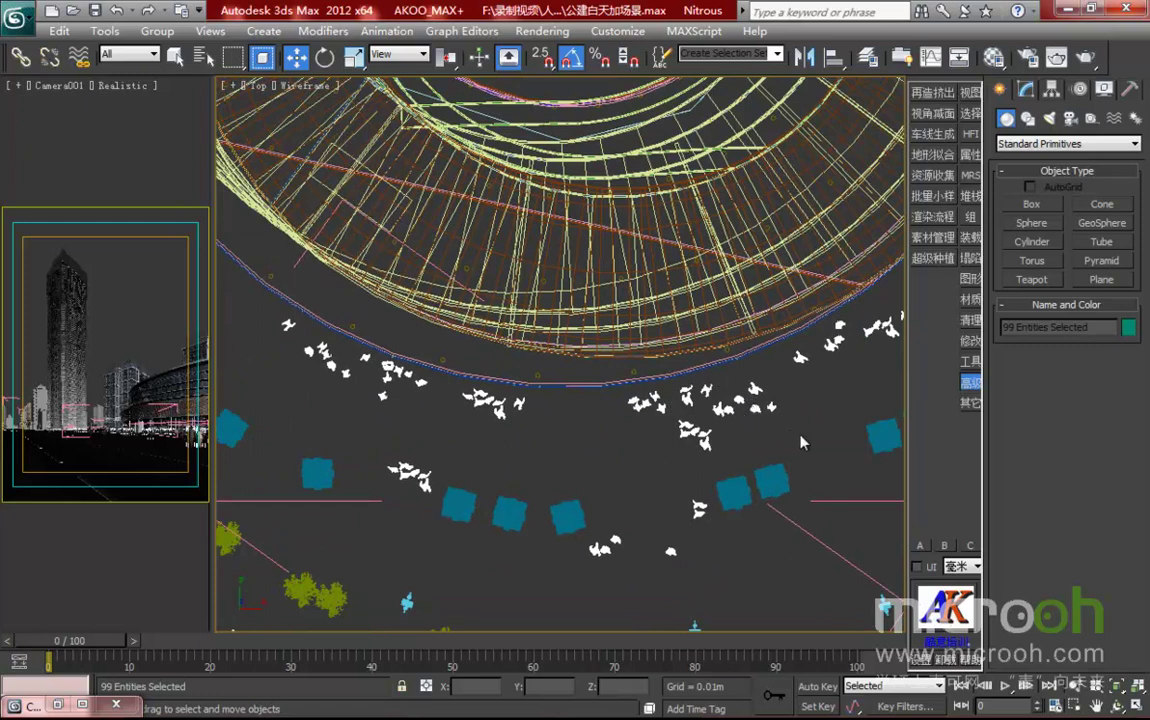
drag(702, 381, 798, 432)
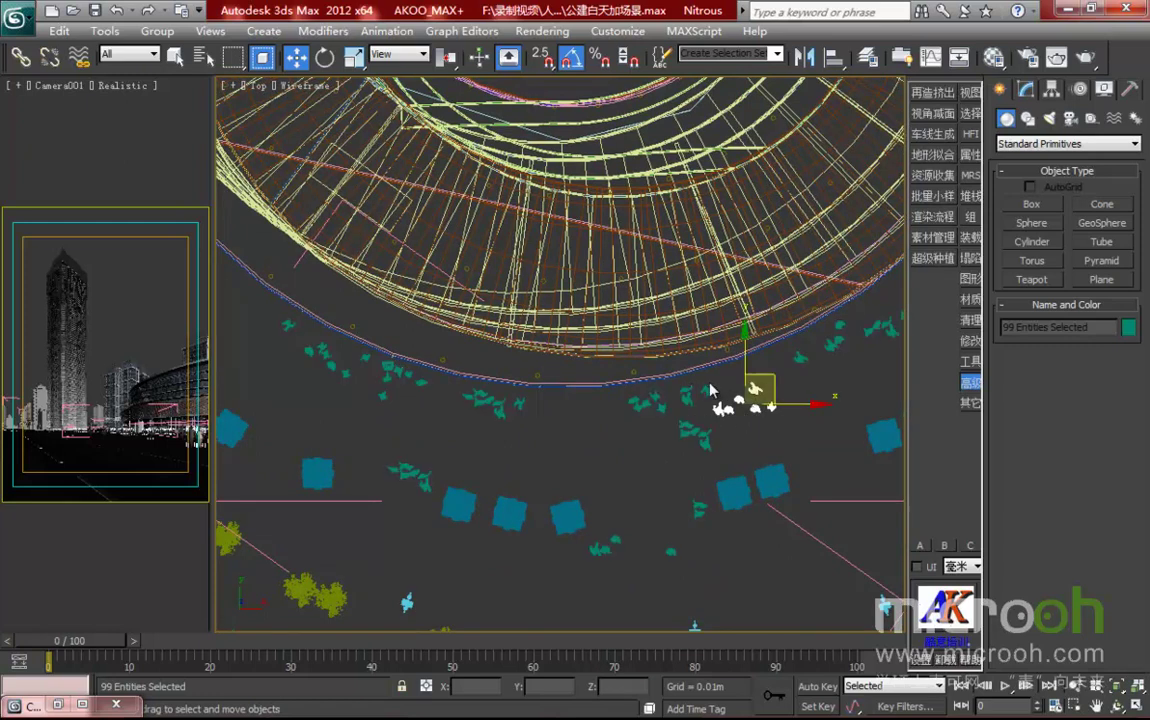
mouse_move(777, 372)
mouse_down()
mouse_move(638, 380)
mouse_move(636, 394)
mouse_move(700, 430)
mouse_move(578, 400)
mouse_move(592, 395)
mouse_up()
click(603, 447)
alt+click(700, 425)
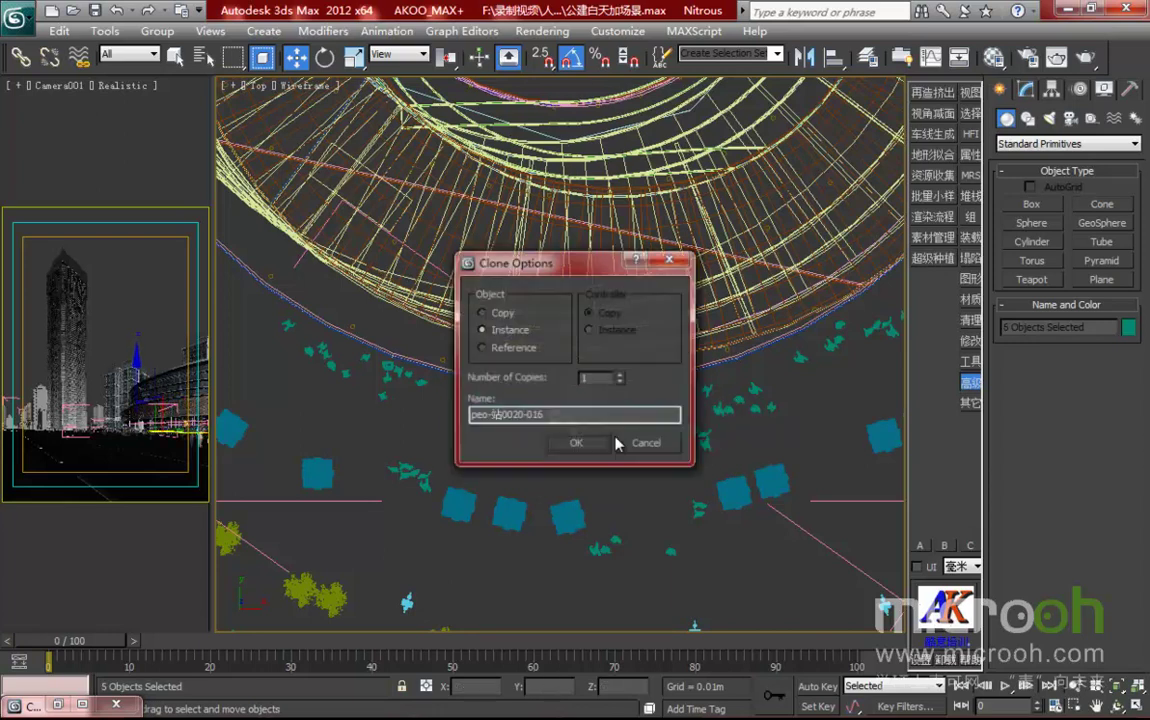
click(592, 446)
- Clone three people from the group beside the new copies, and shift ten selected people on the plaza's west side
middle_drag(507, 457, 578, 404)
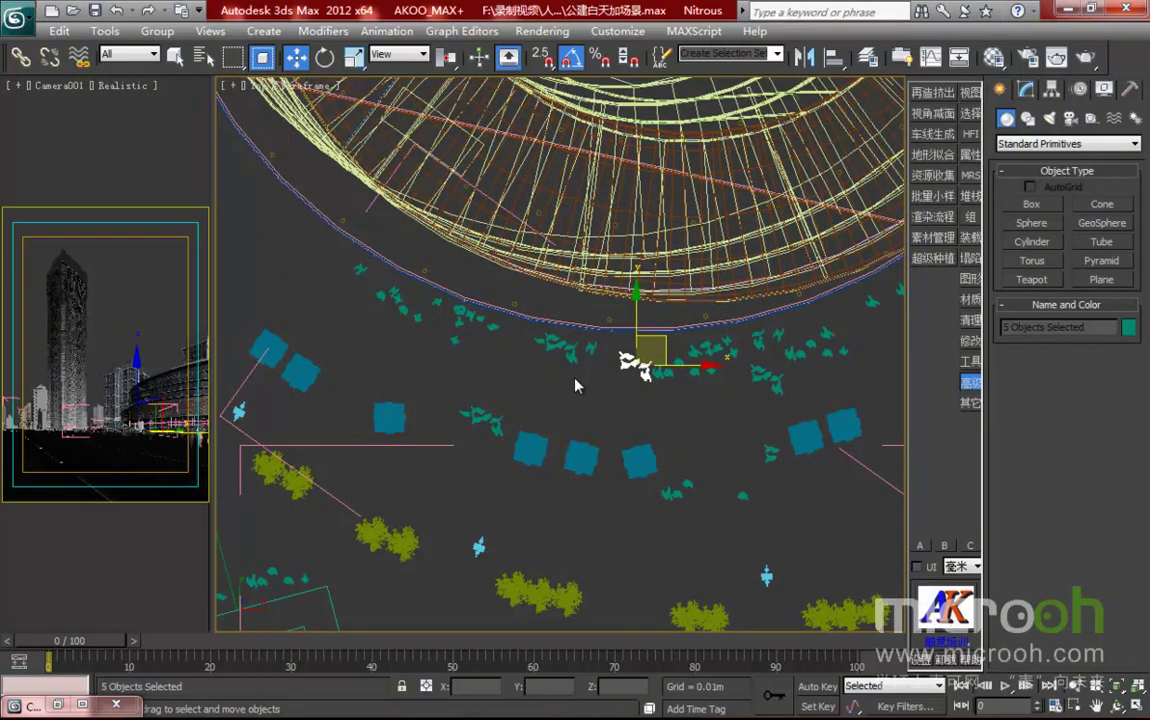
drag(587, 371, 535, 343)
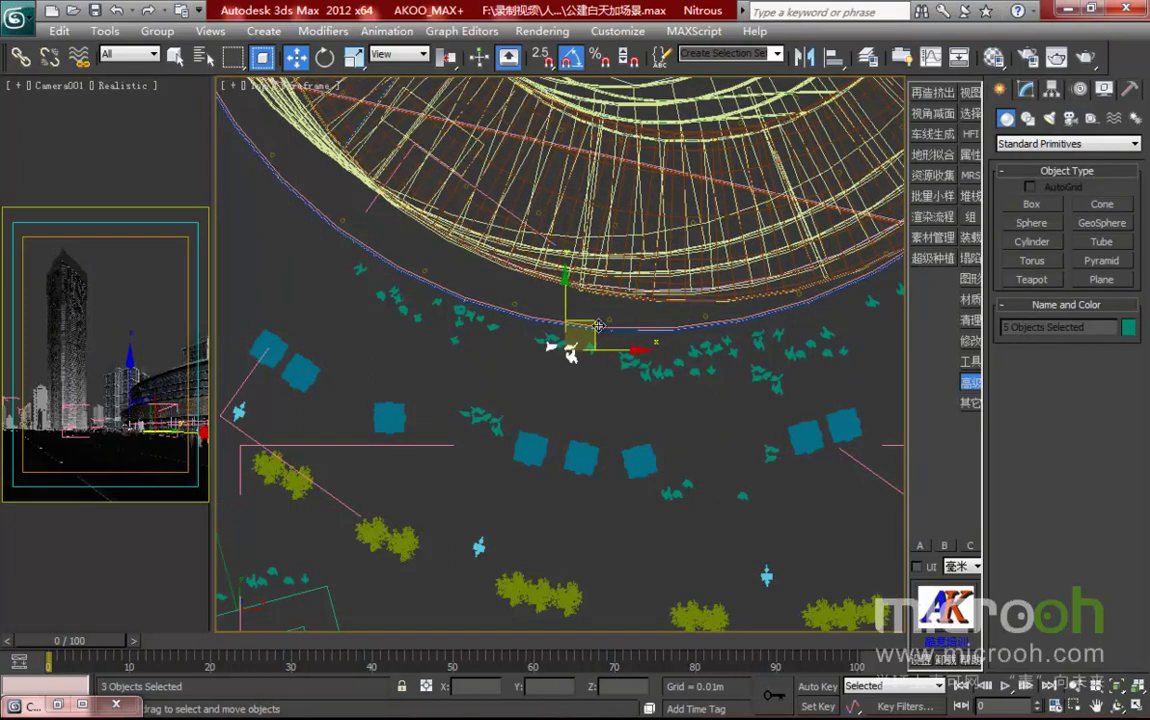
mouse_move(612, 332)
shift+mouse_down()
mouse_move(608, 365)
mouse_move(694, 402)
shift+mouse_up()
click(584, 441)
middle_drag(670, 450, 498, 447)
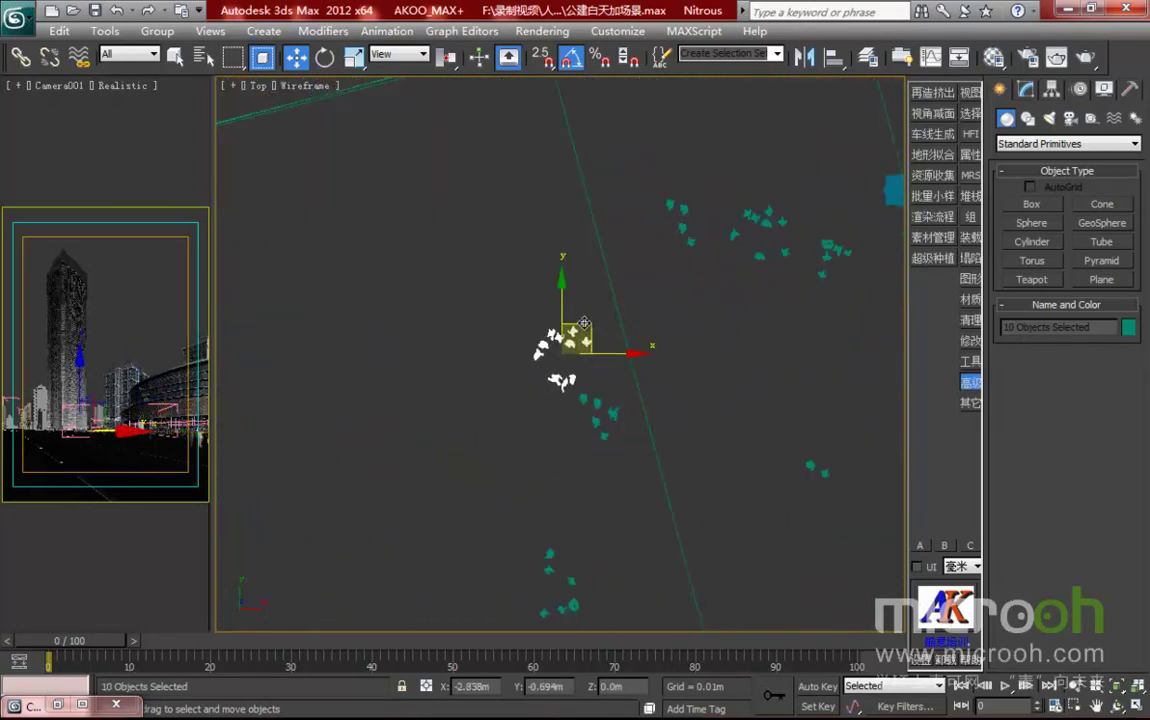
middle_drag(590, 445, 519, 363)
scroll(573, 402, down, 2)
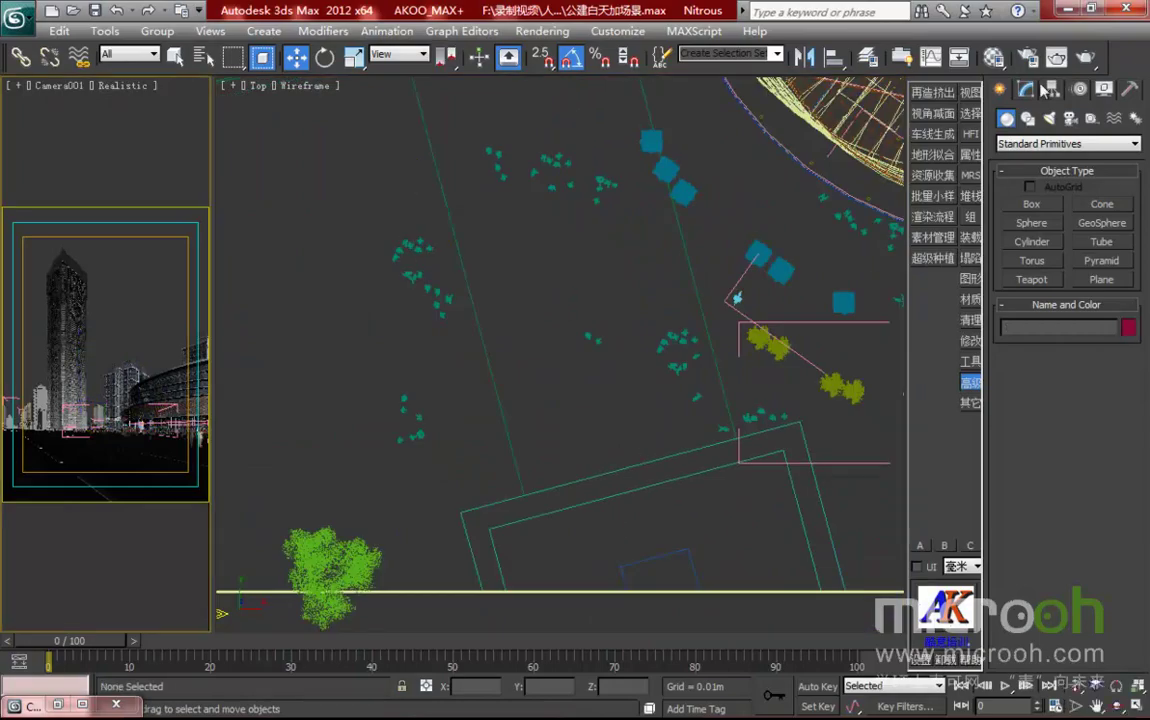
- Render only a Camera001 region covering the plaza, the lower buildings and part of the road
click(1057, 58)
scroll(595, 325, down, 2)
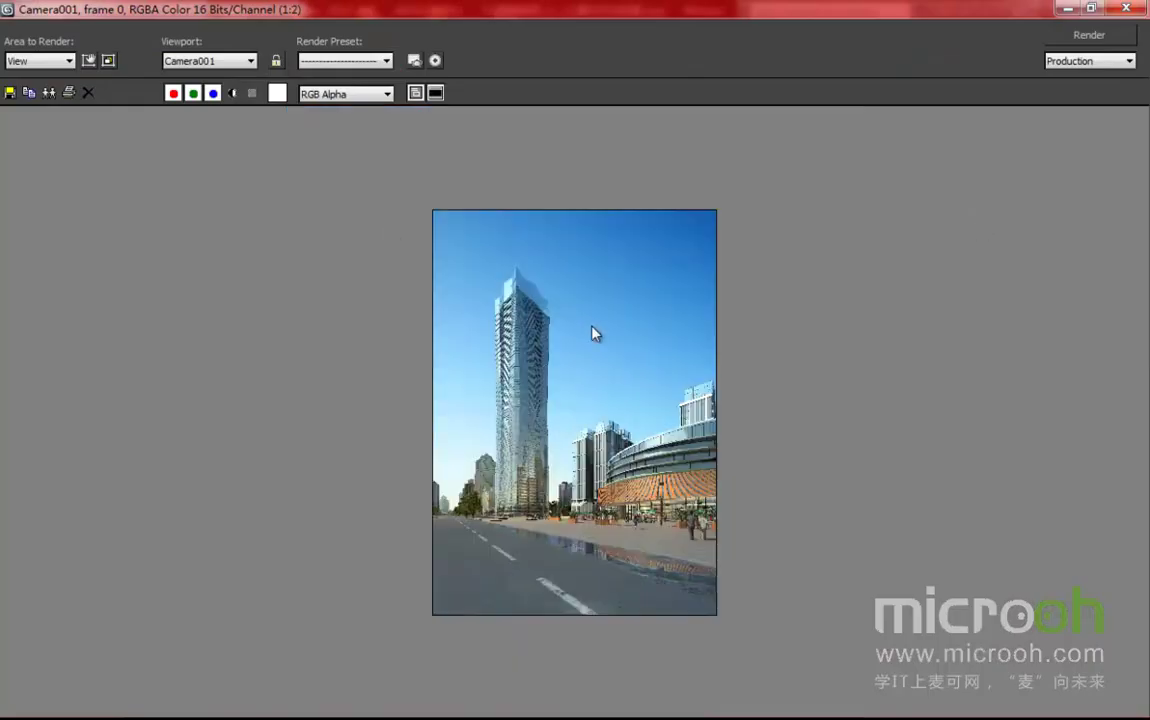
click(47, 60)
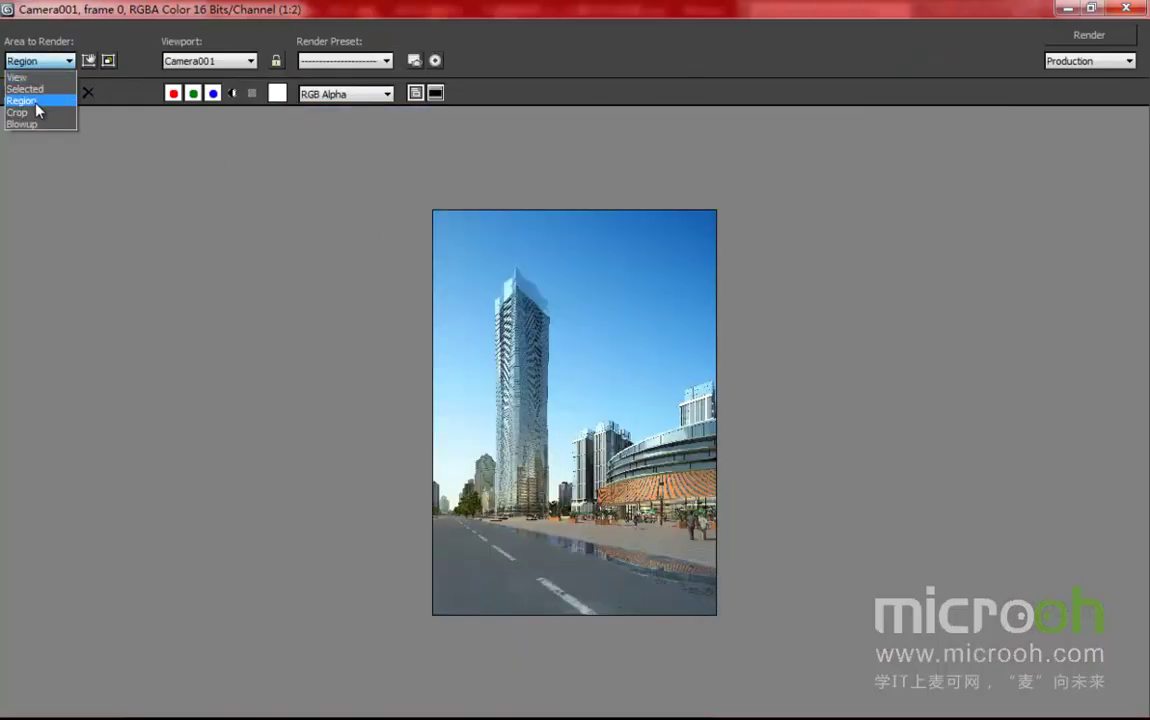
click(22, 101)
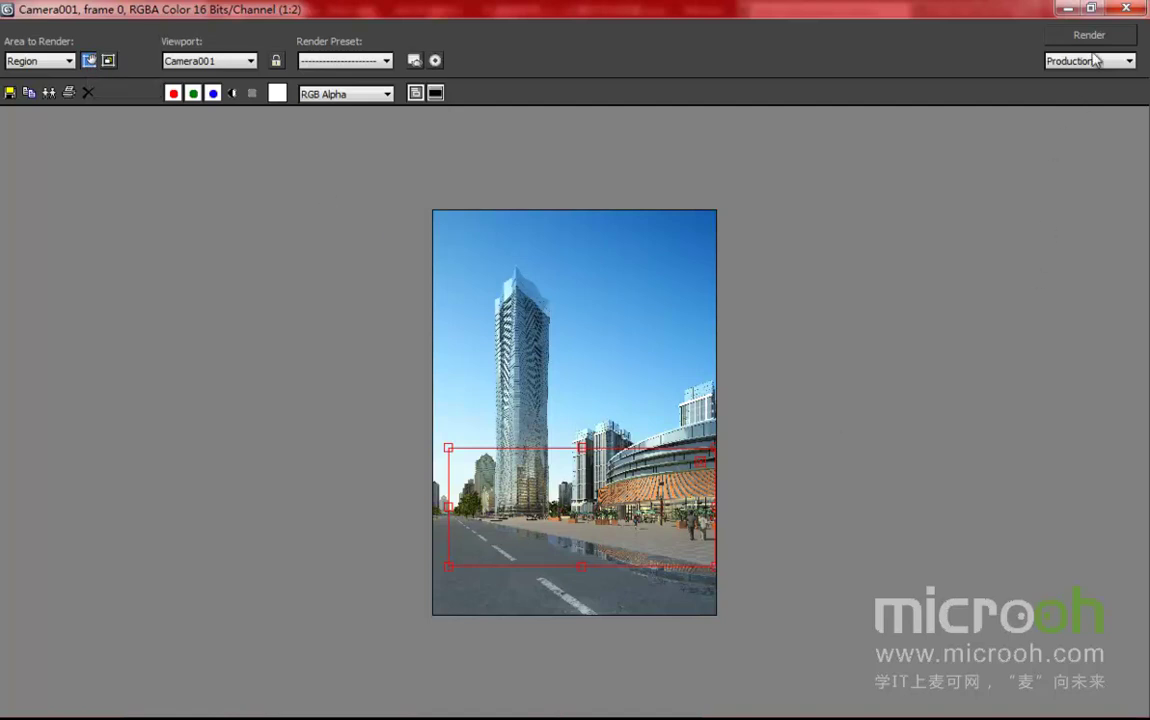
click(1089, 38)
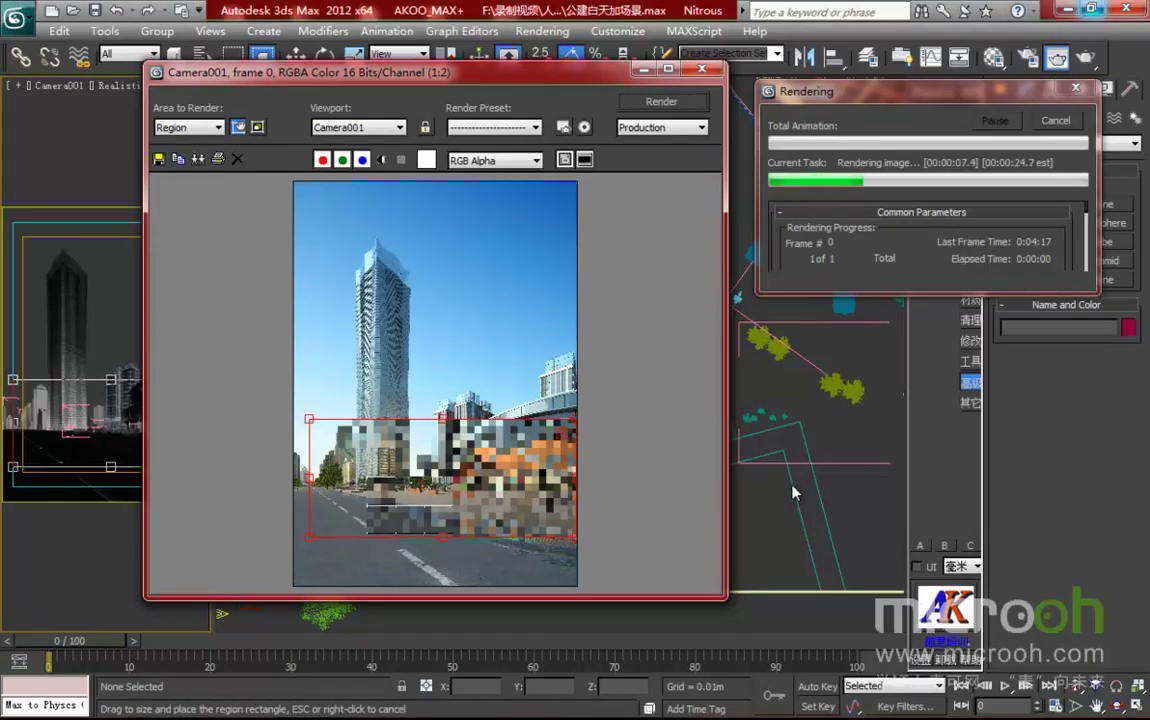
- Enlarge the finished camera render and examine the people's density, scale and placement on the plaza
click(668, 68)
scroll(659, 541, up, 2)
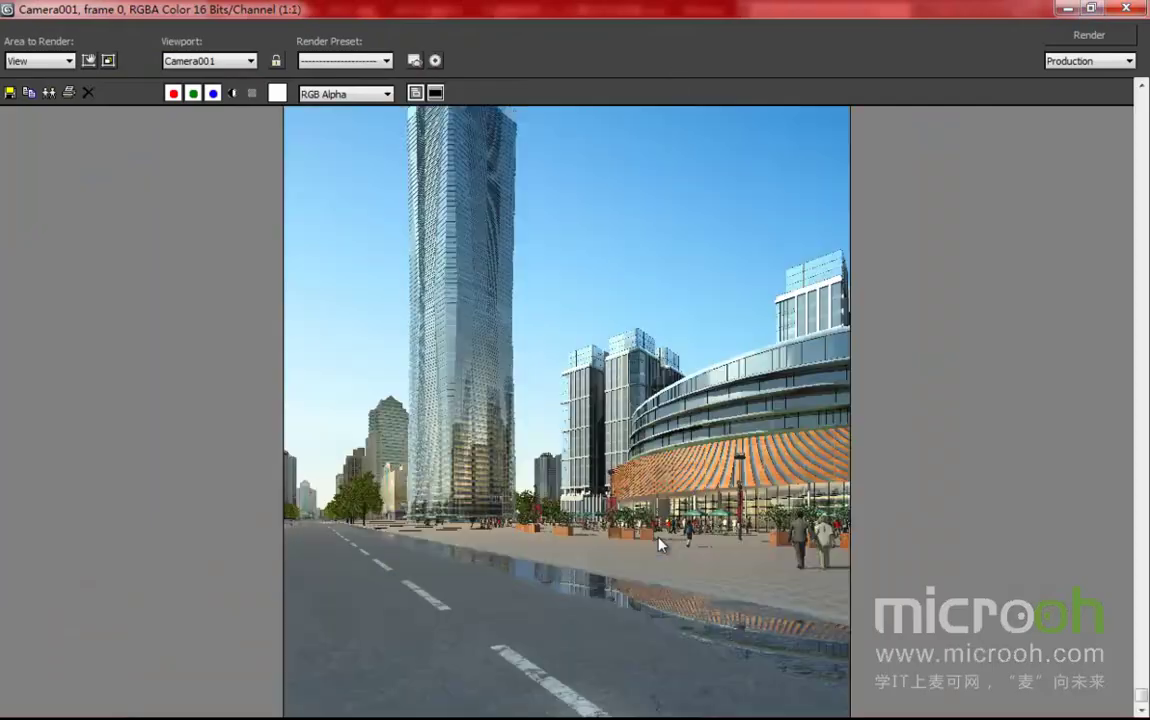
middle_drag(628, 537, 628, 527)
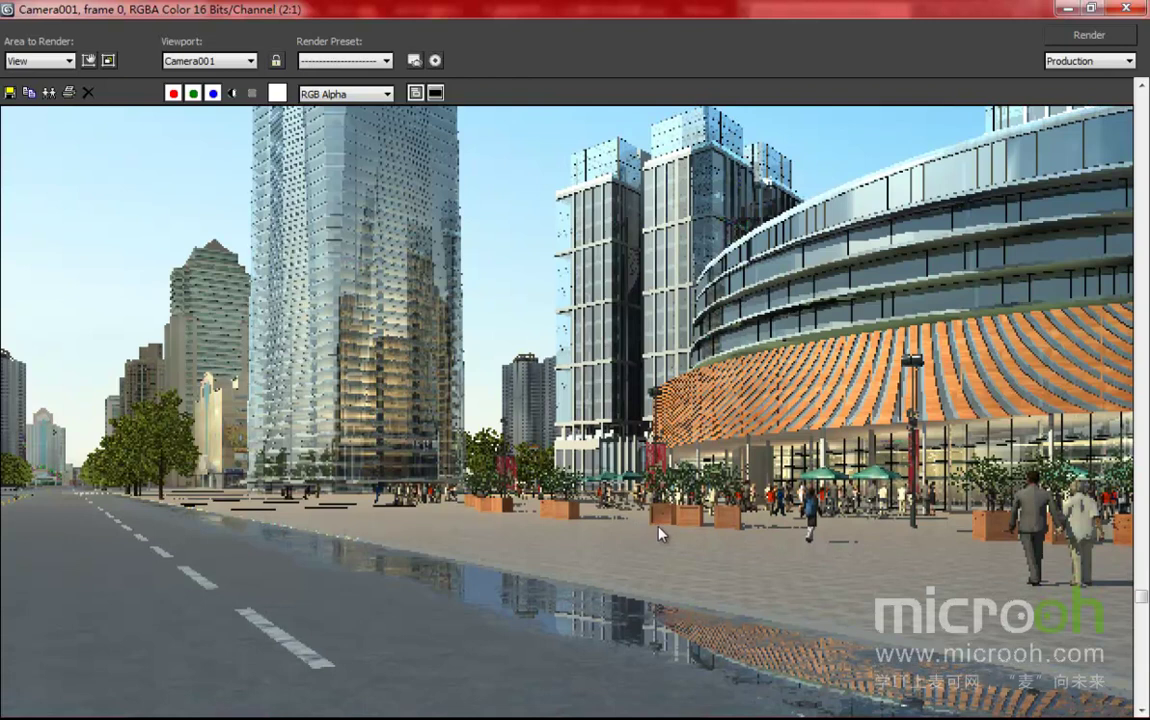
scroll(659, 534, down, 1)
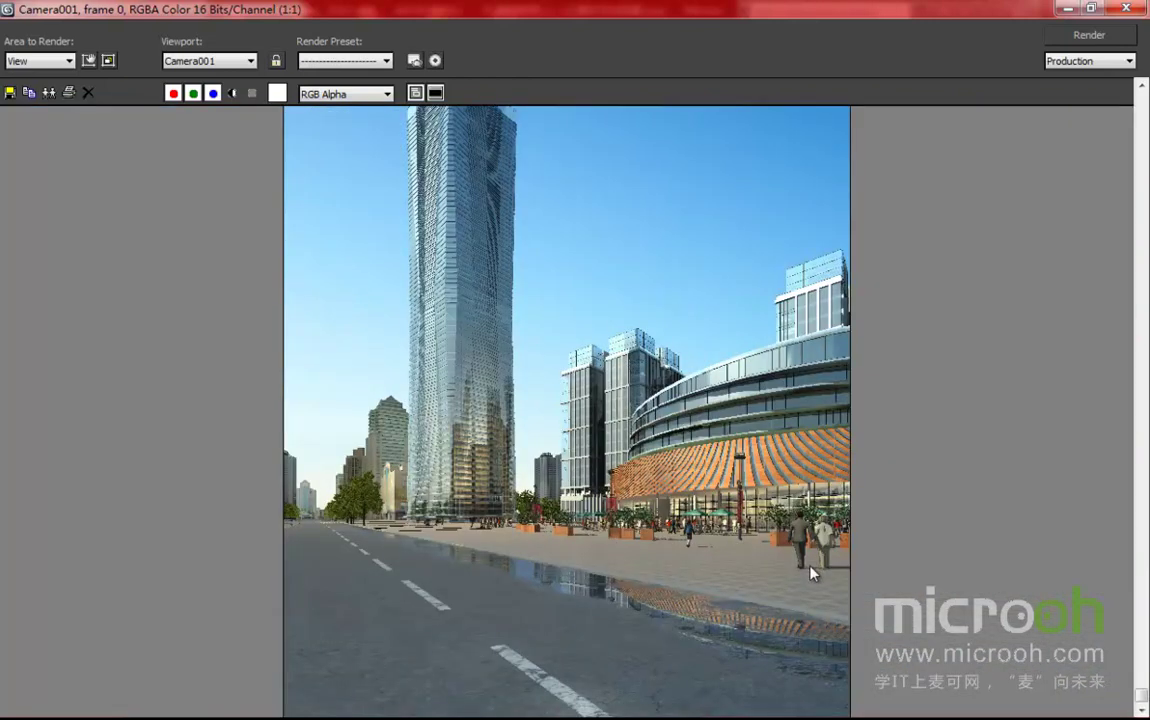
scroll(674, 584, down, 1)
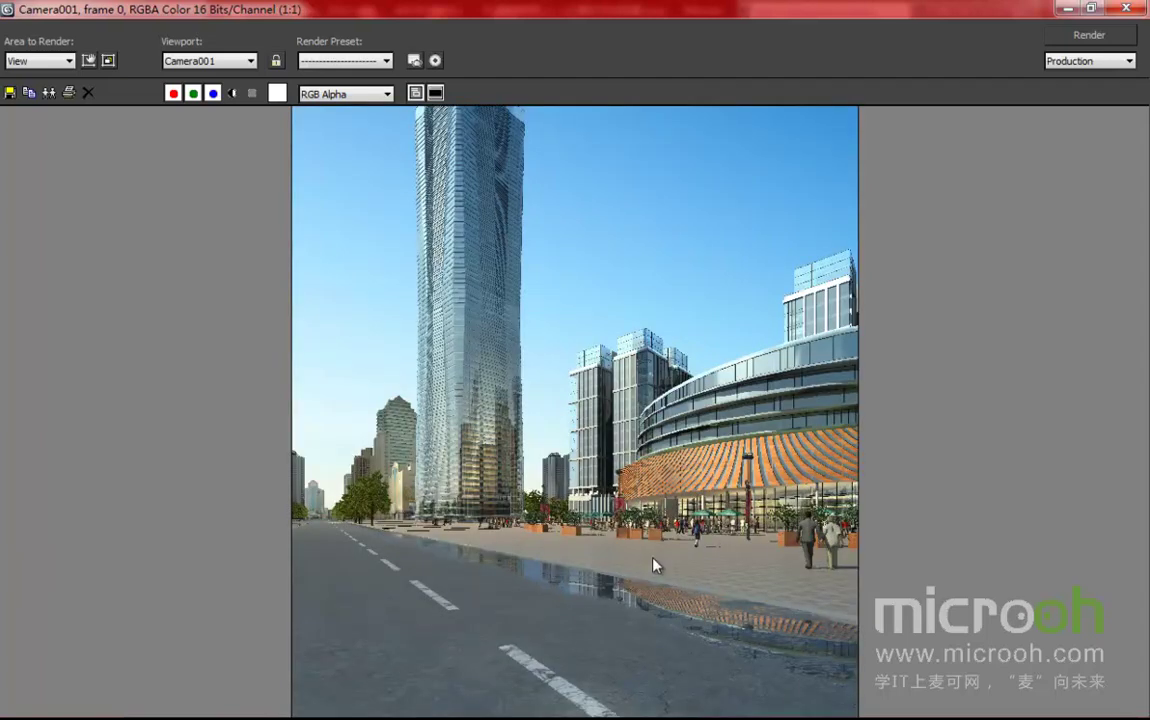
scroll(632, 590, down, 2)
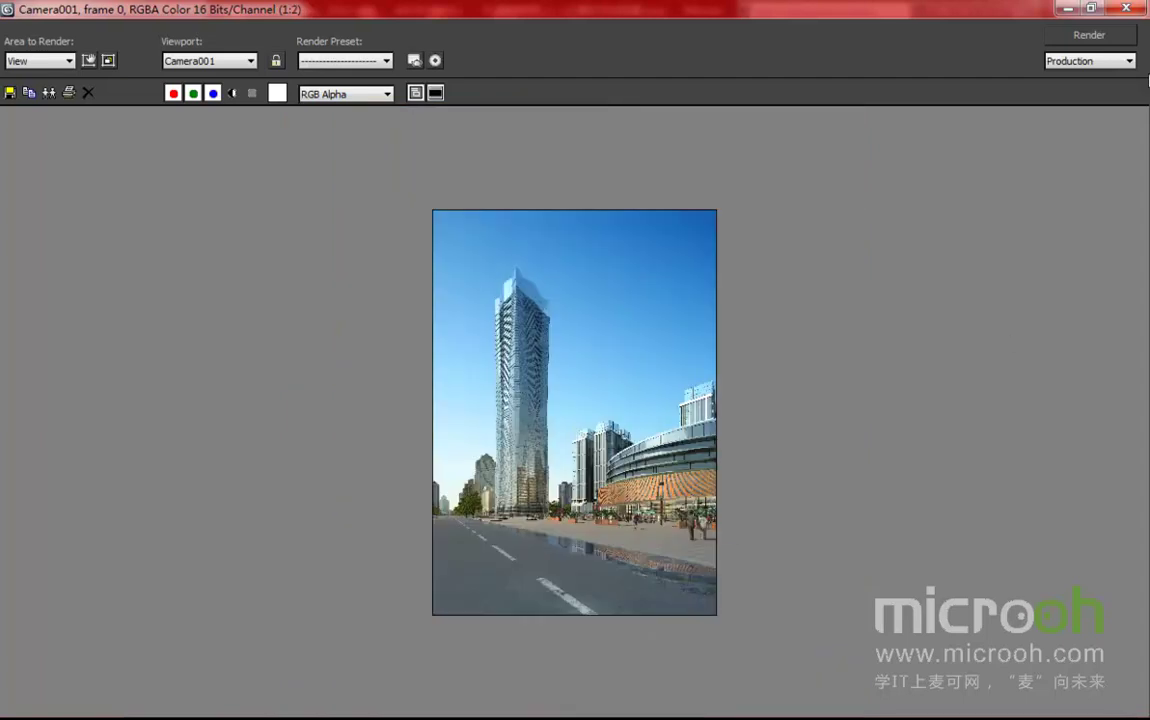
- Close the render and look over the people around the round building in Top view
double_click(982, 9)
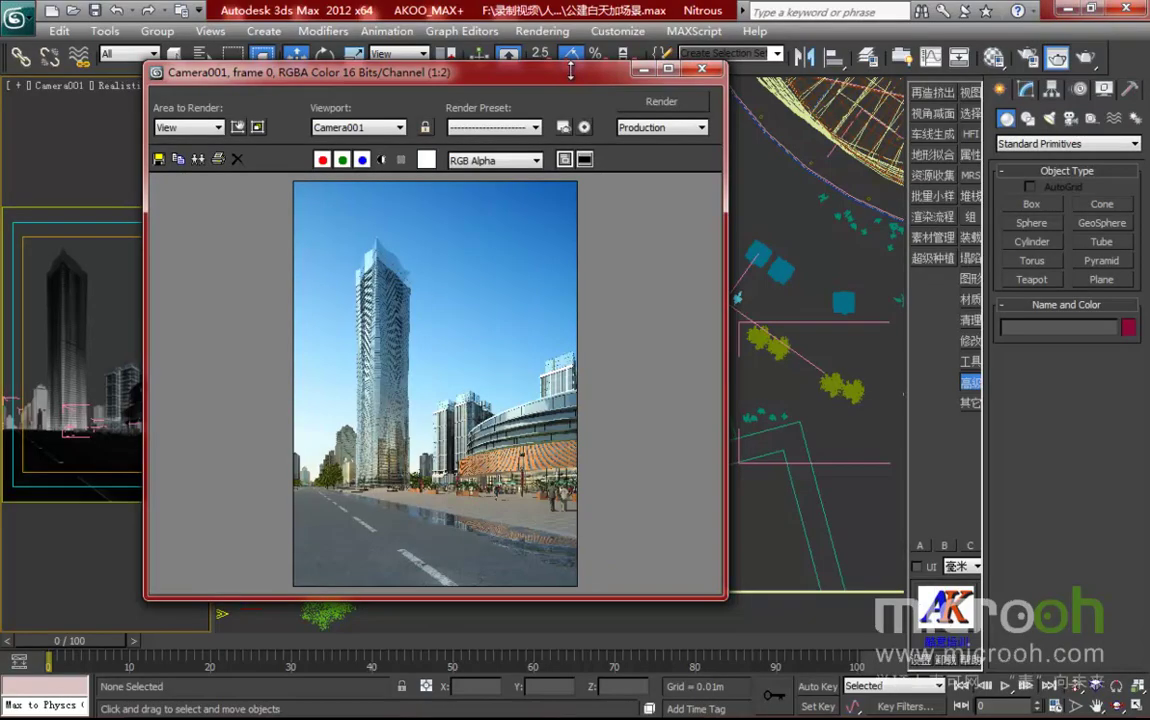
drag(569, 68, 519, 66)
click(593, 68)
middle_drag(654, 412, 524, 481)
scroll(524, 481, down, 3)
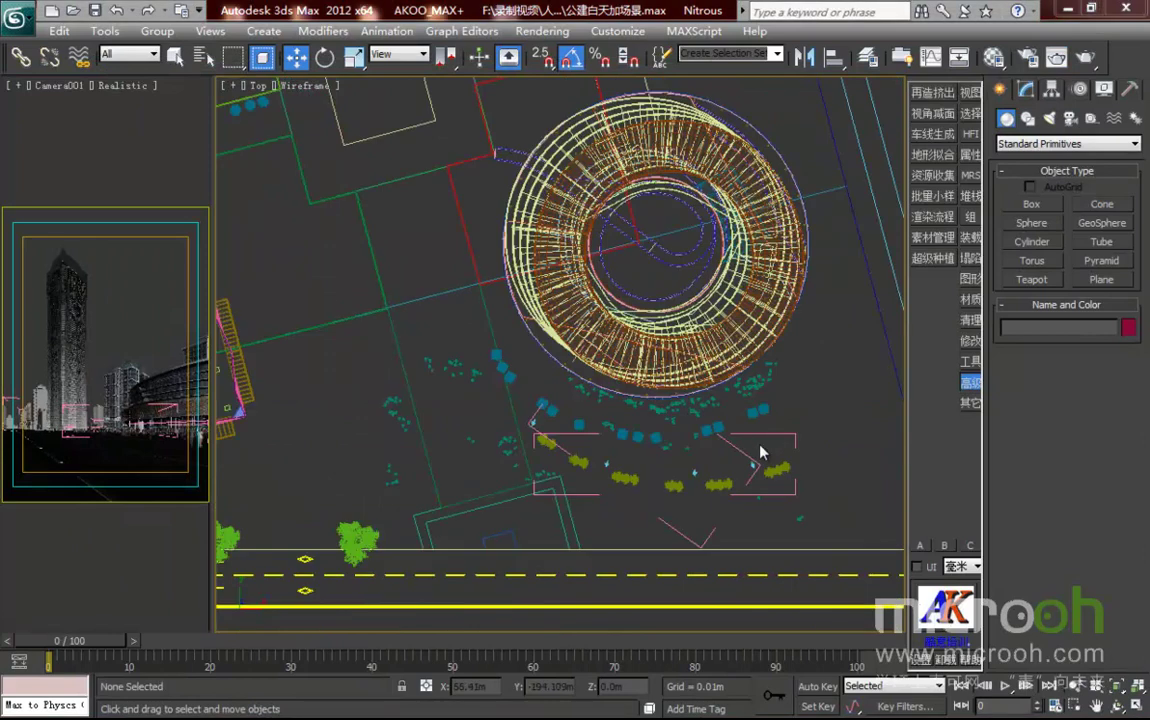
- Examine the cars along the road and the people and planting in front of the round building in Top view
middle_drag(679, 395, 648, 257)
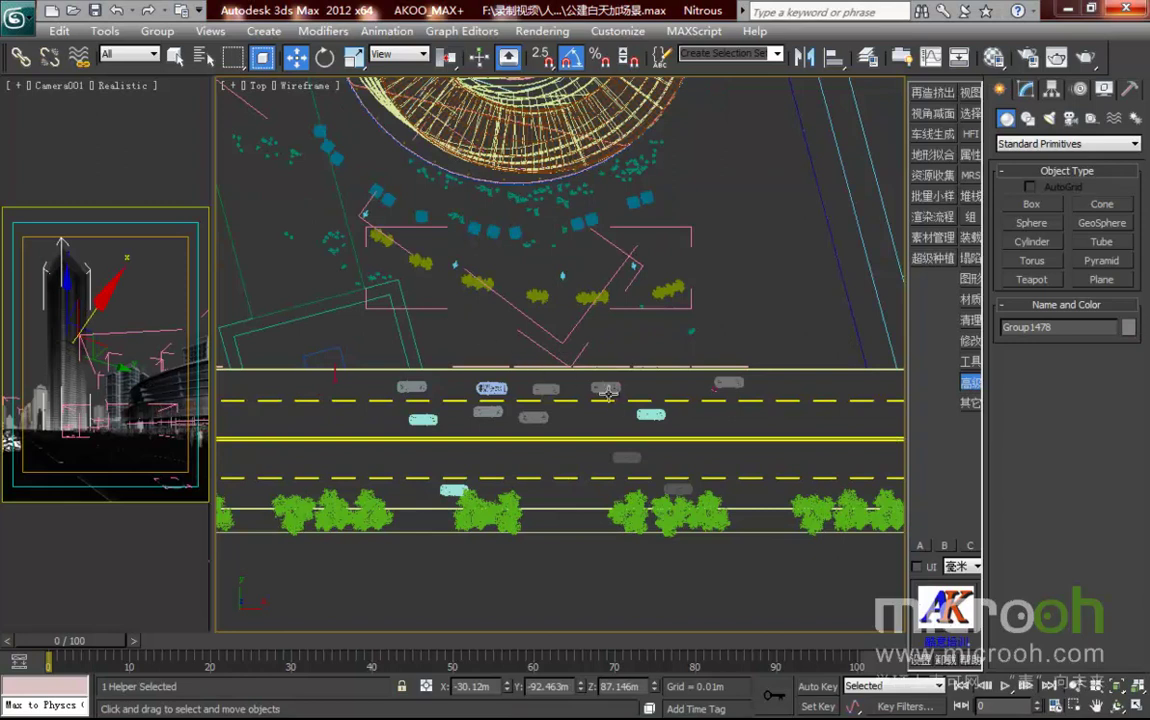
middle_drag(558, 407, 762, 428)
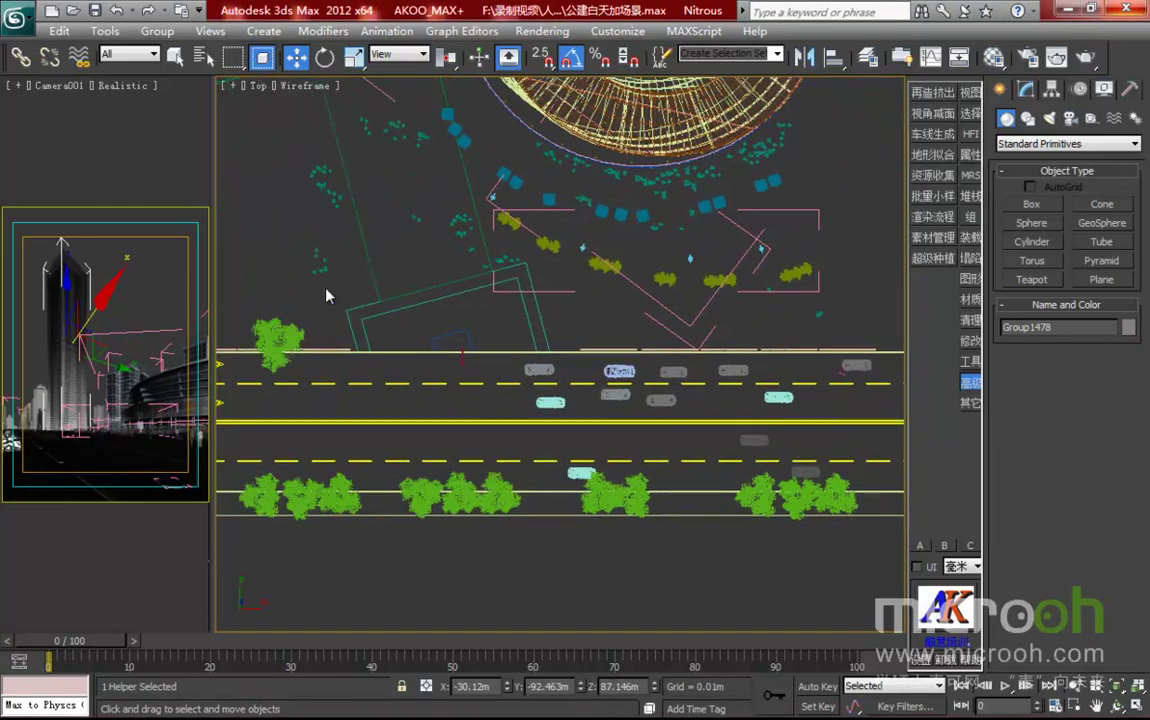
click(762, 399)
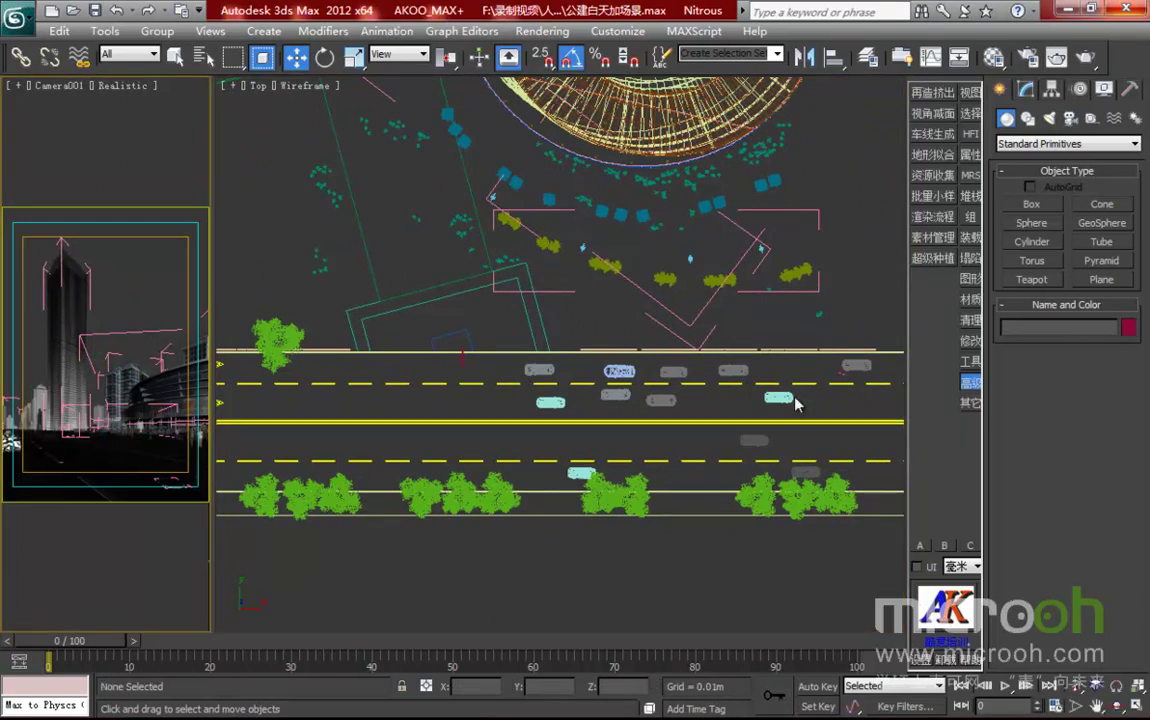
scroll(770, 400, up, 1)
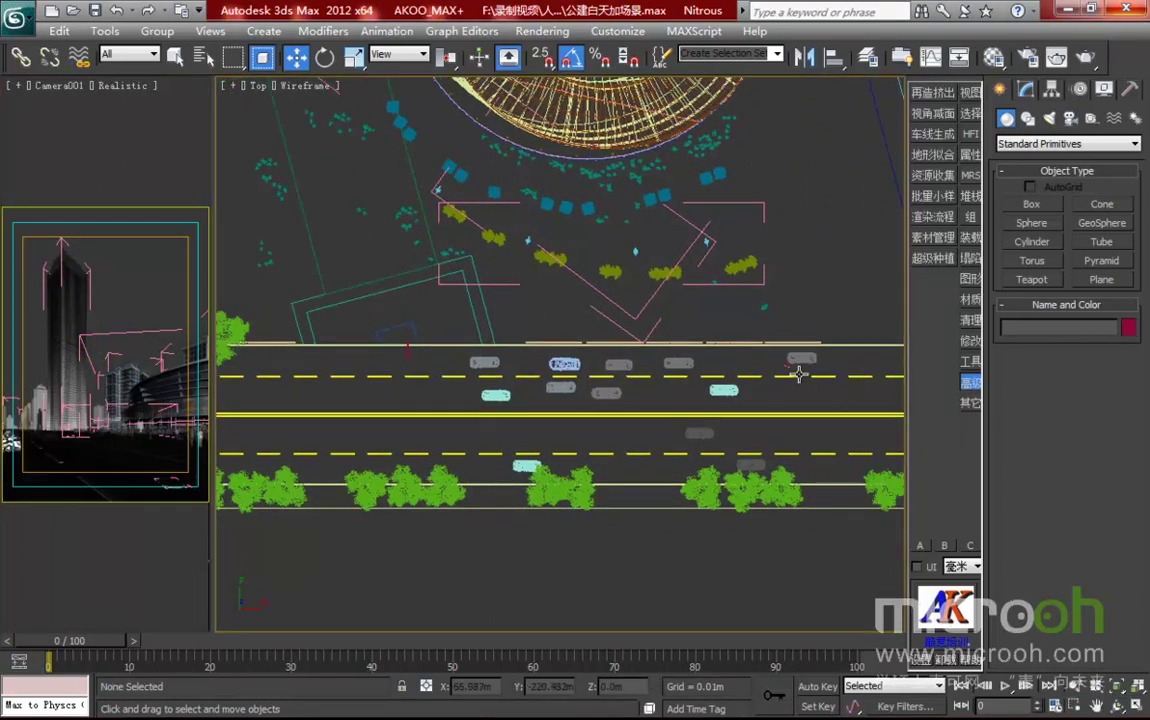
scroll(800, 380, up, 2)
middle_drag(803, 380, 647, 380)
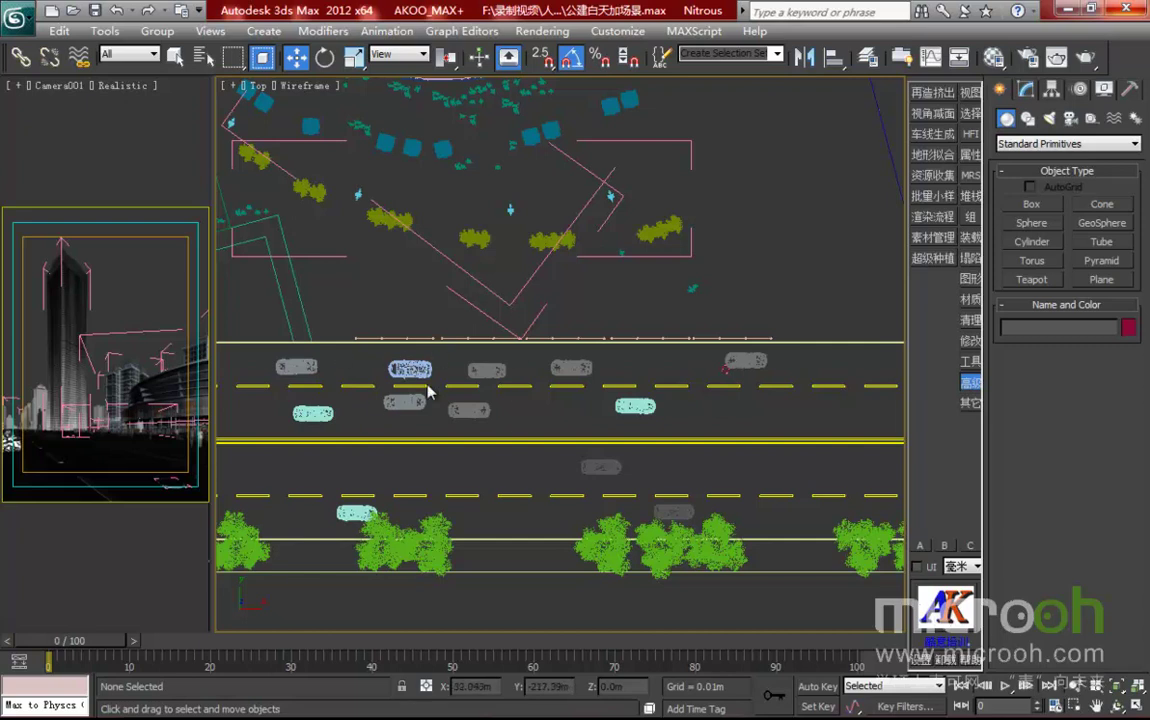
middle_drag(472, 406, 646, 405)
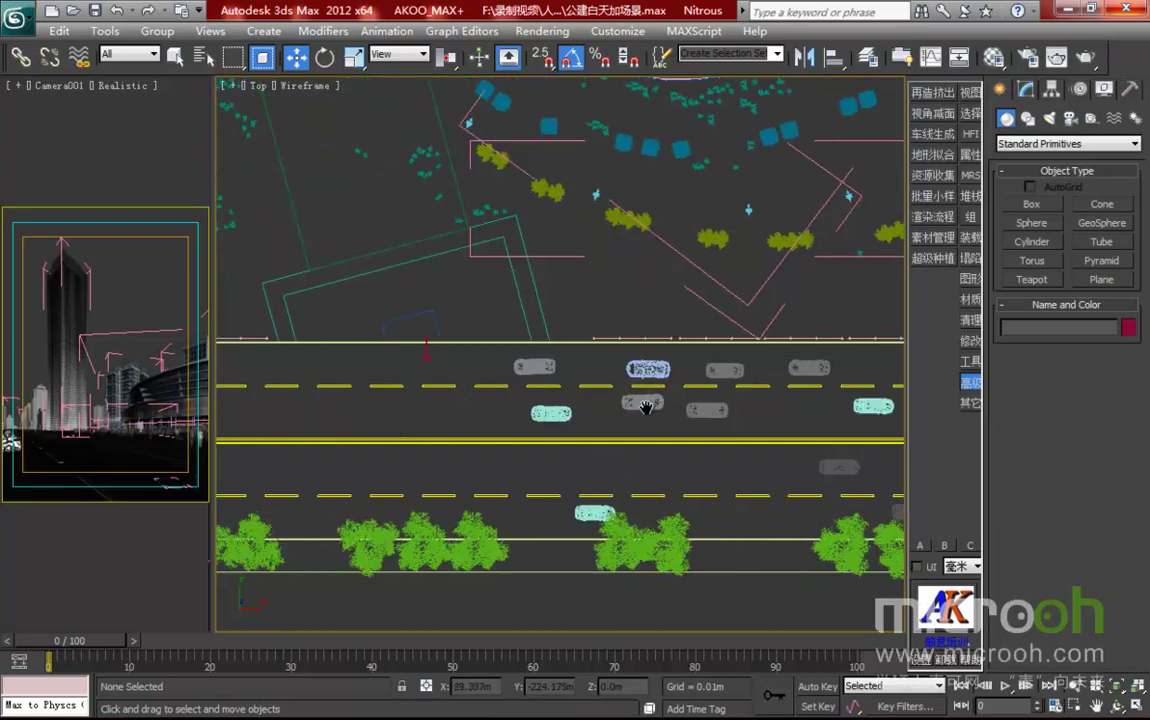
middle_drag(745, 415, 580, 410)
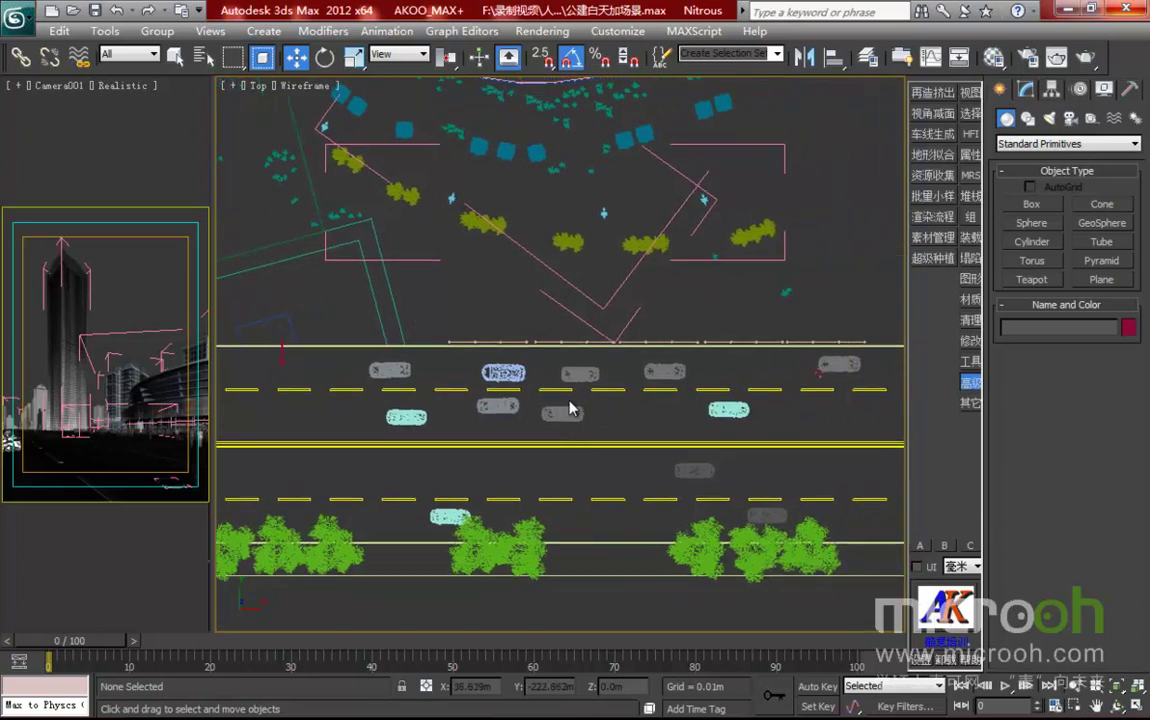
- Set the Camera001 render output size to 560 × 800 and review the image sampler and irradiance map settings
click(182, 156)
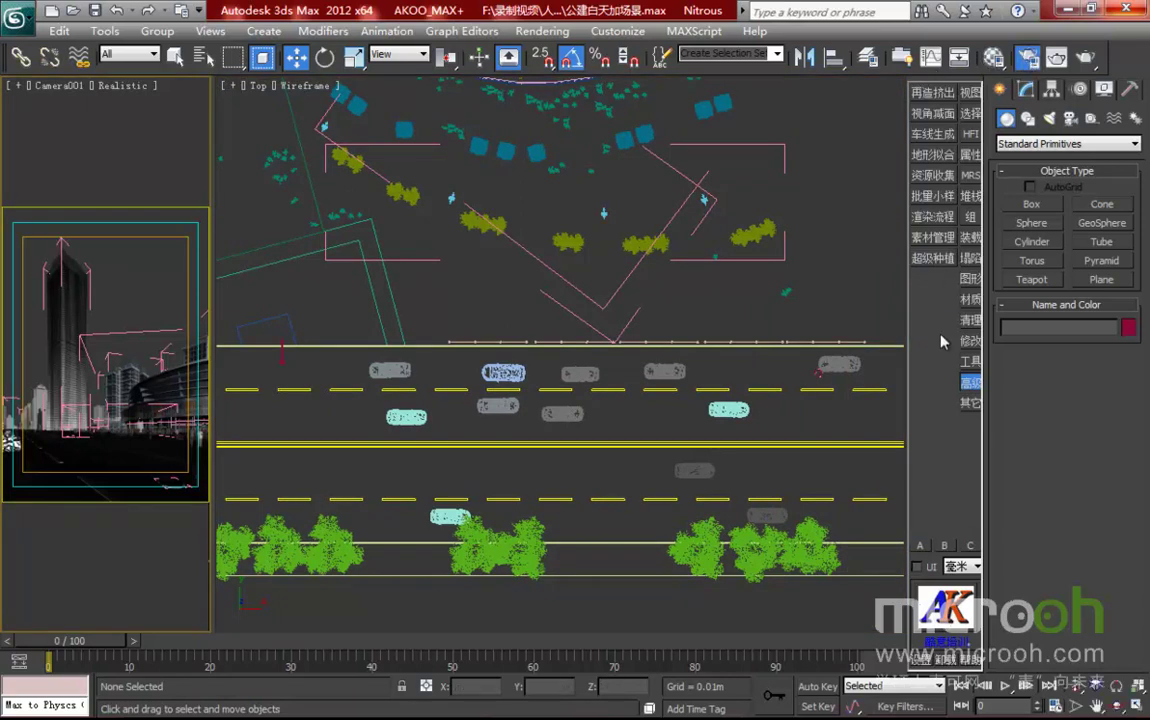
key(F10)
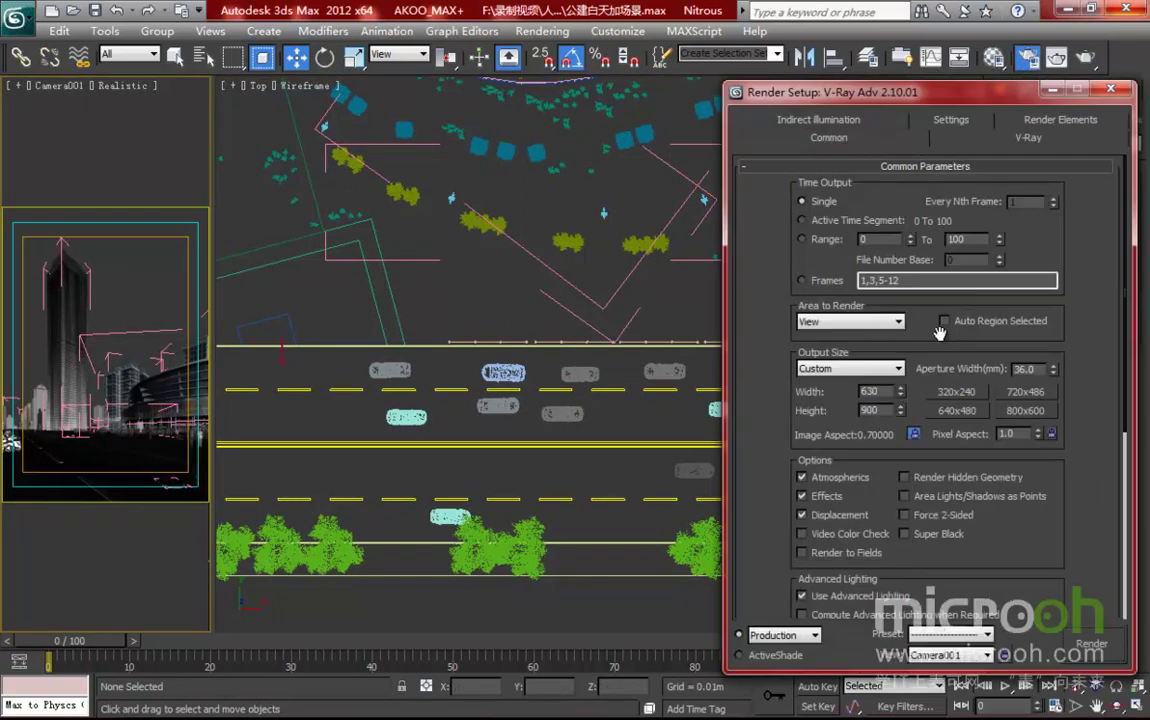
double_click(878, 410)
click(972, 140)
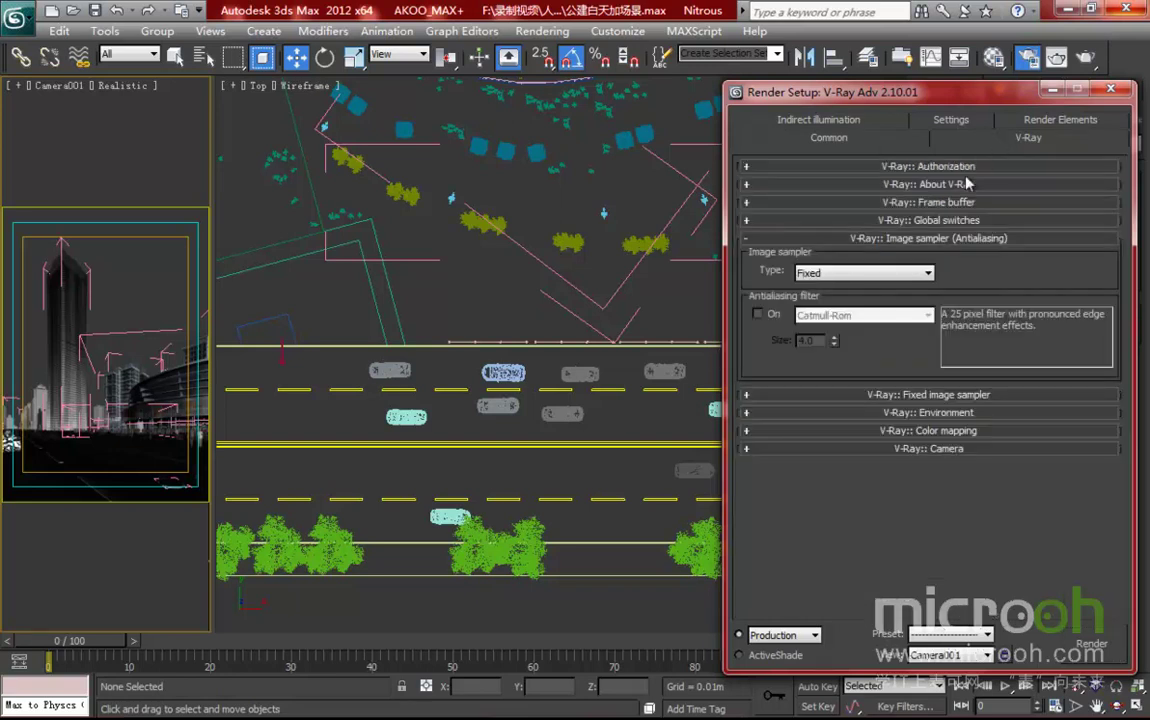
click(770, 120)
click(878, 376)
scroll(924, 321, up, 3)
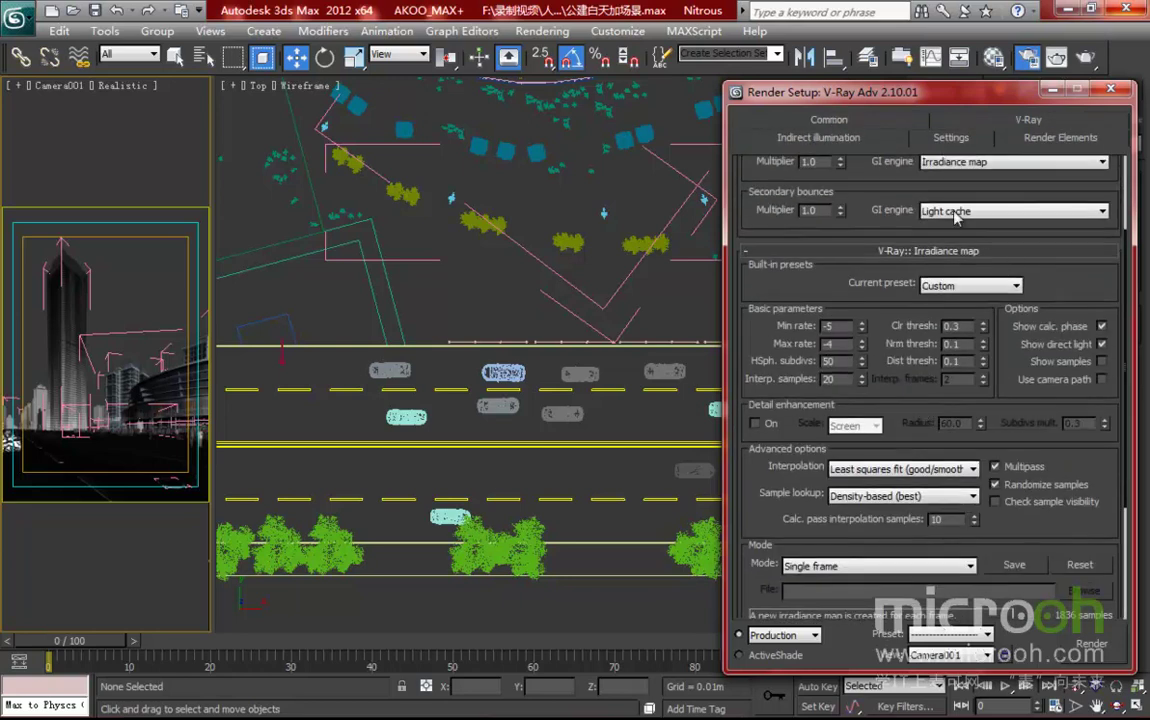
- Set V-Ray's dynamic memory limit to 2000 MB and render the full Camera001 view
click(951, 137)
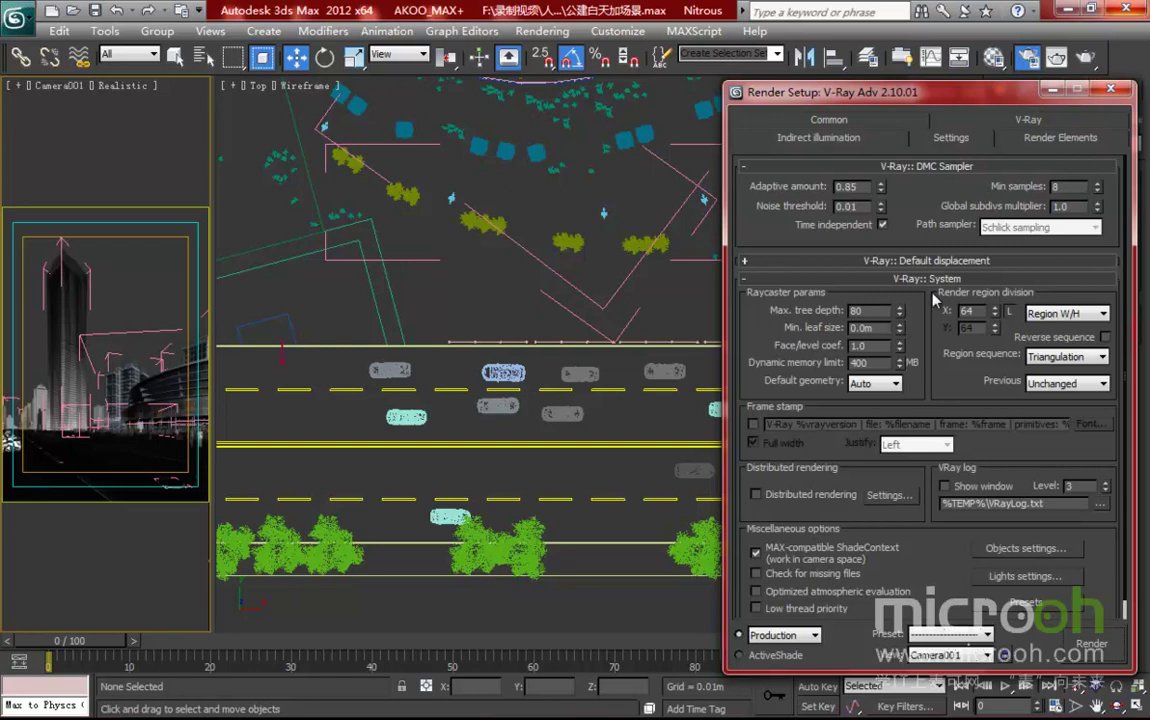
drag(878, 363, 812, 357)
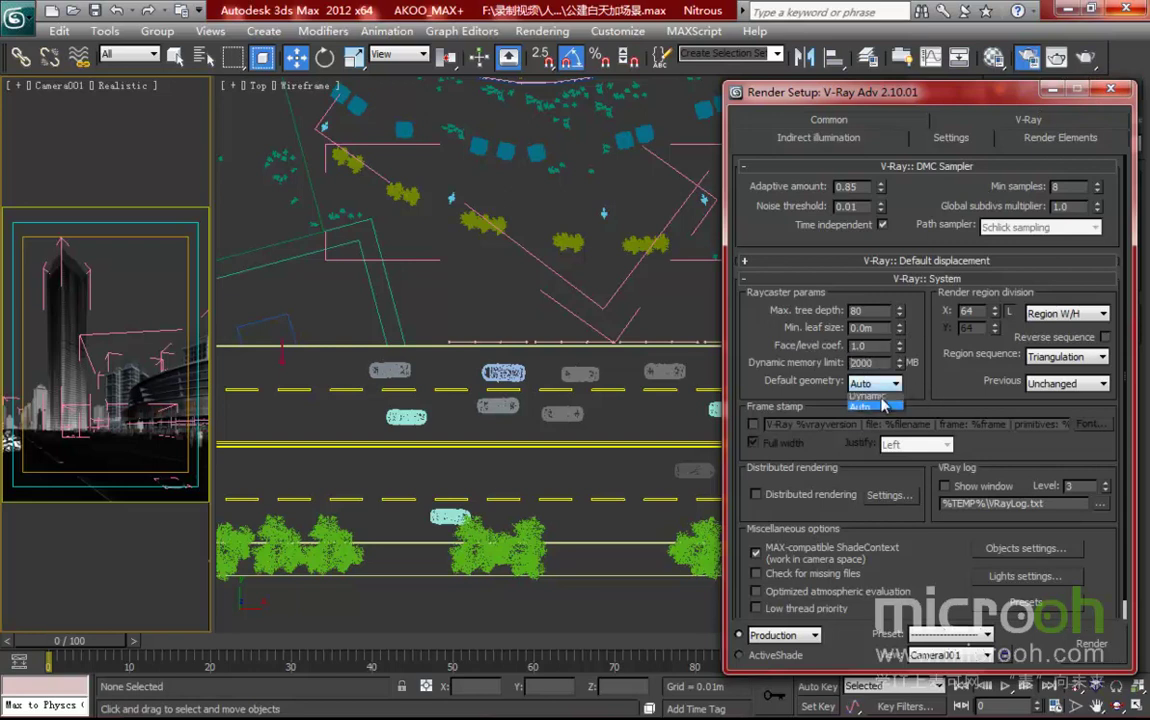
click(782, 378)
click(828, 120)
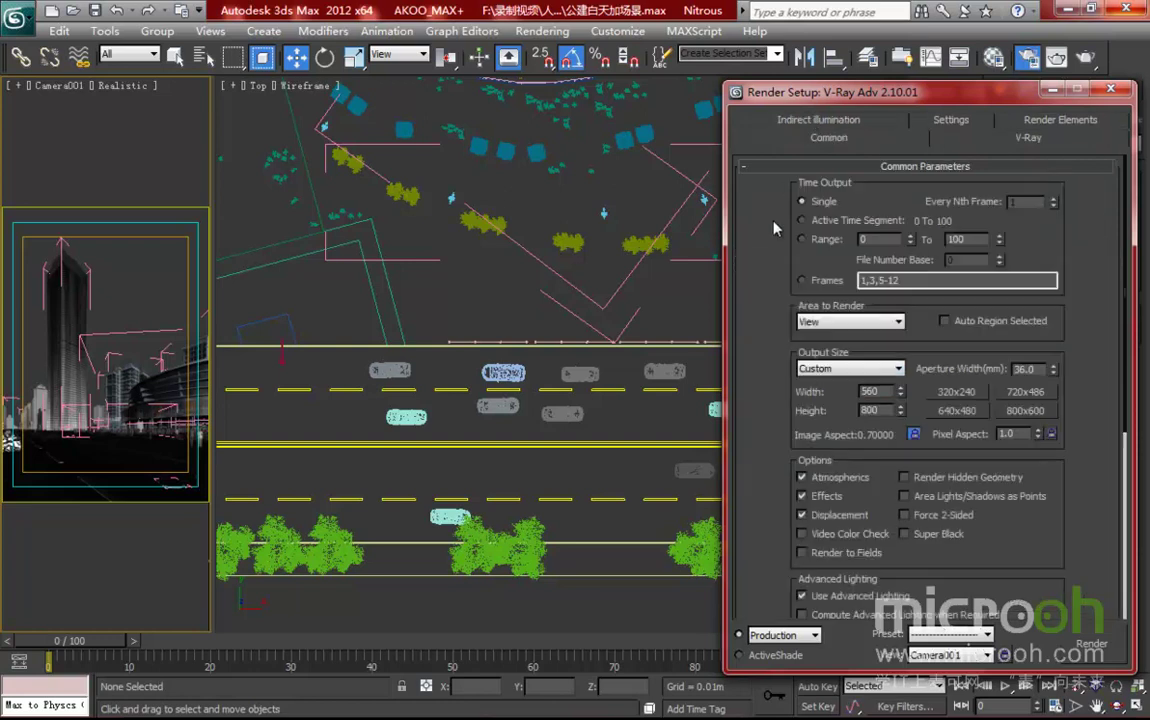
click(1099, 647)
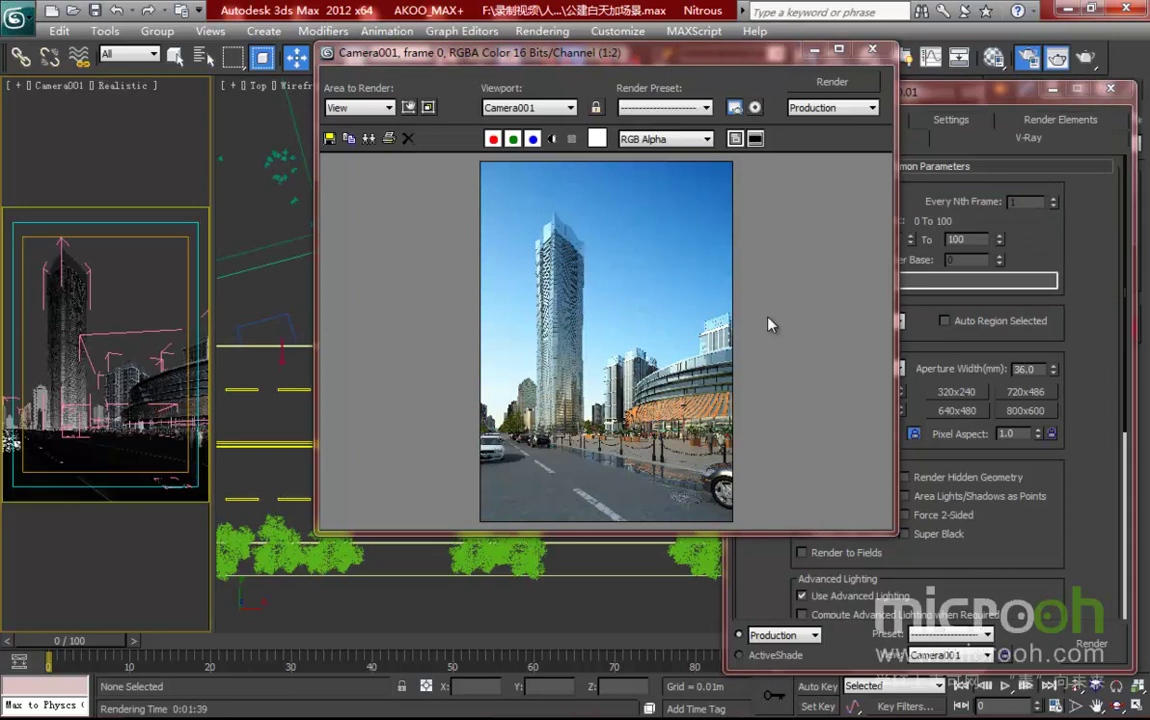
- Enlarge the finished full-frame render, examine the plaza, road and buildings, and minimize the render windows
click(838, 49)
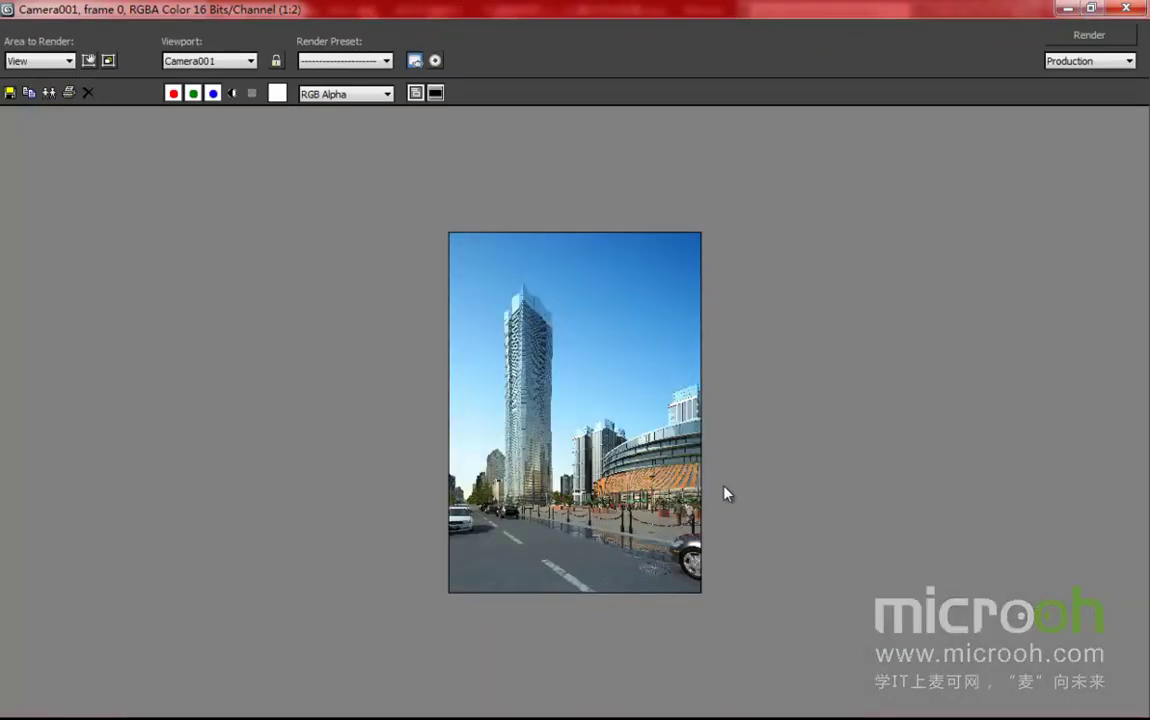
scroll(612, 535, up, 1)
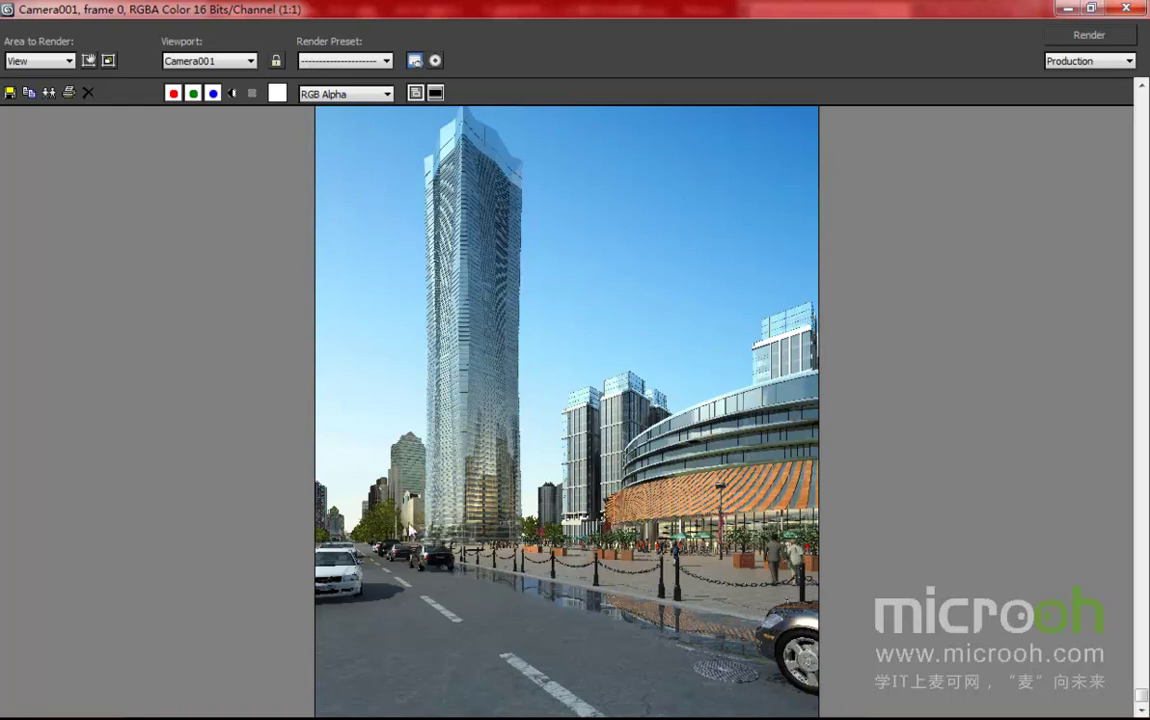
scroll(575, 563, down, 1)
scroll(575, 563, up, 1)
scroll(673, 487, down, 1)
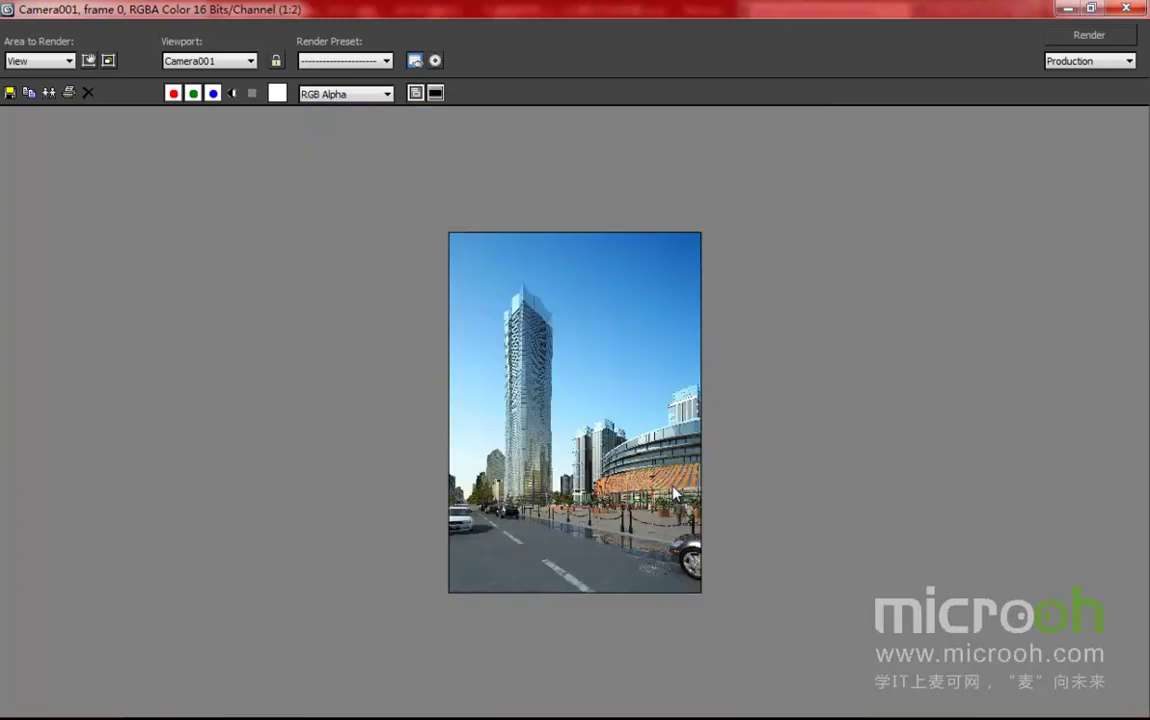
scroll(673, 487, up, 1)
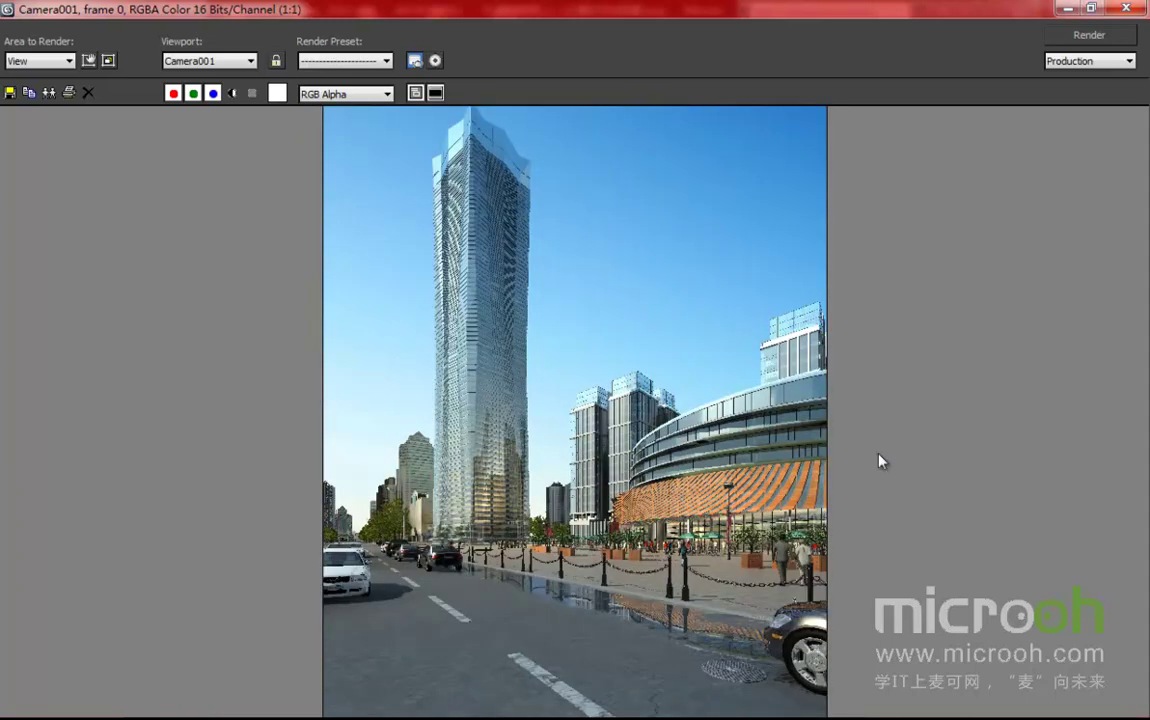
scroll(923, 490, up, 1)
scroll(928, 452, down, 1)
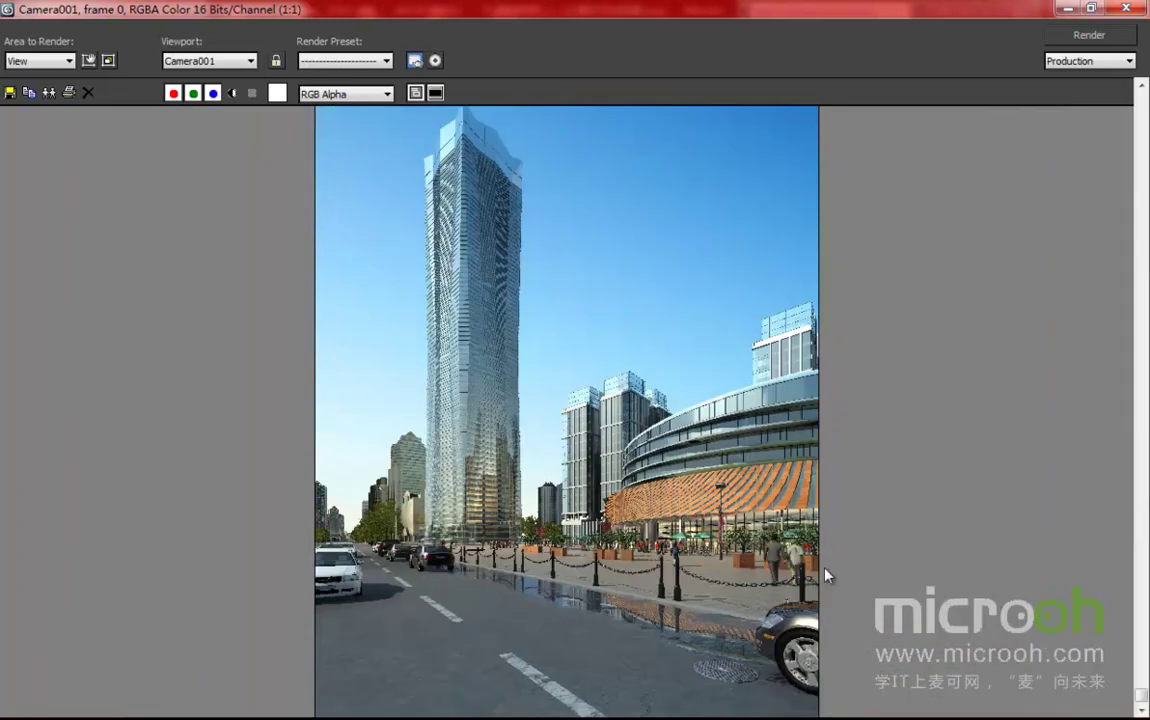
click(1066, 8)
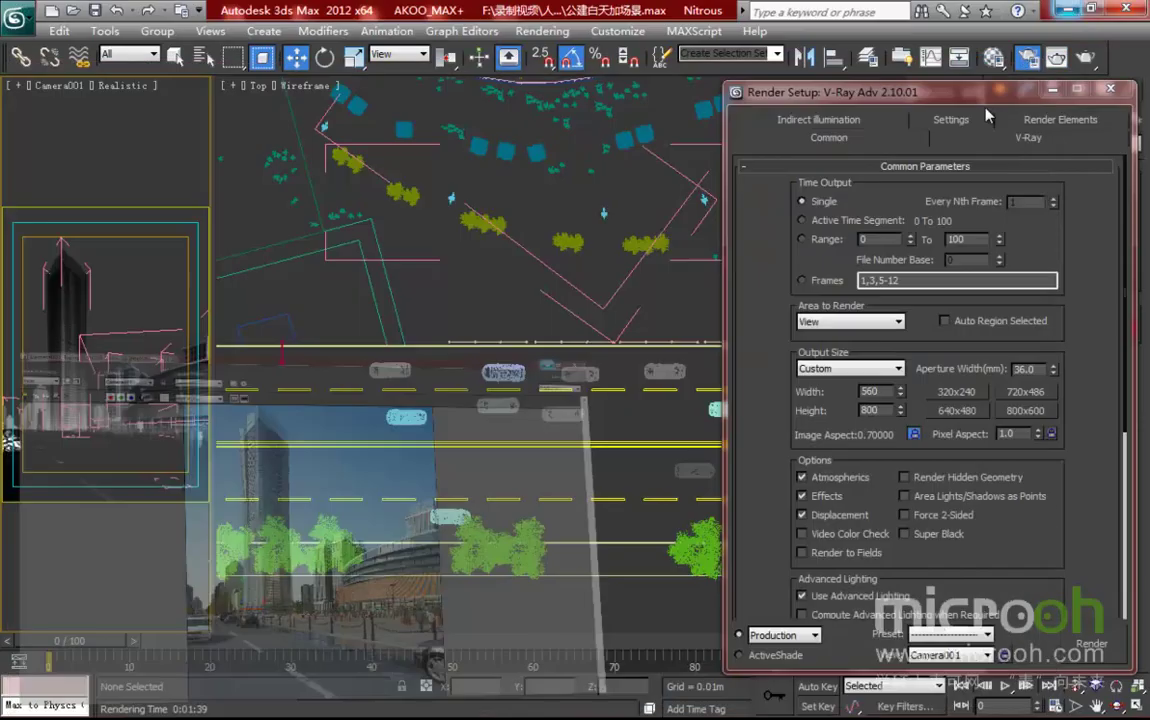
click(1051, 89)
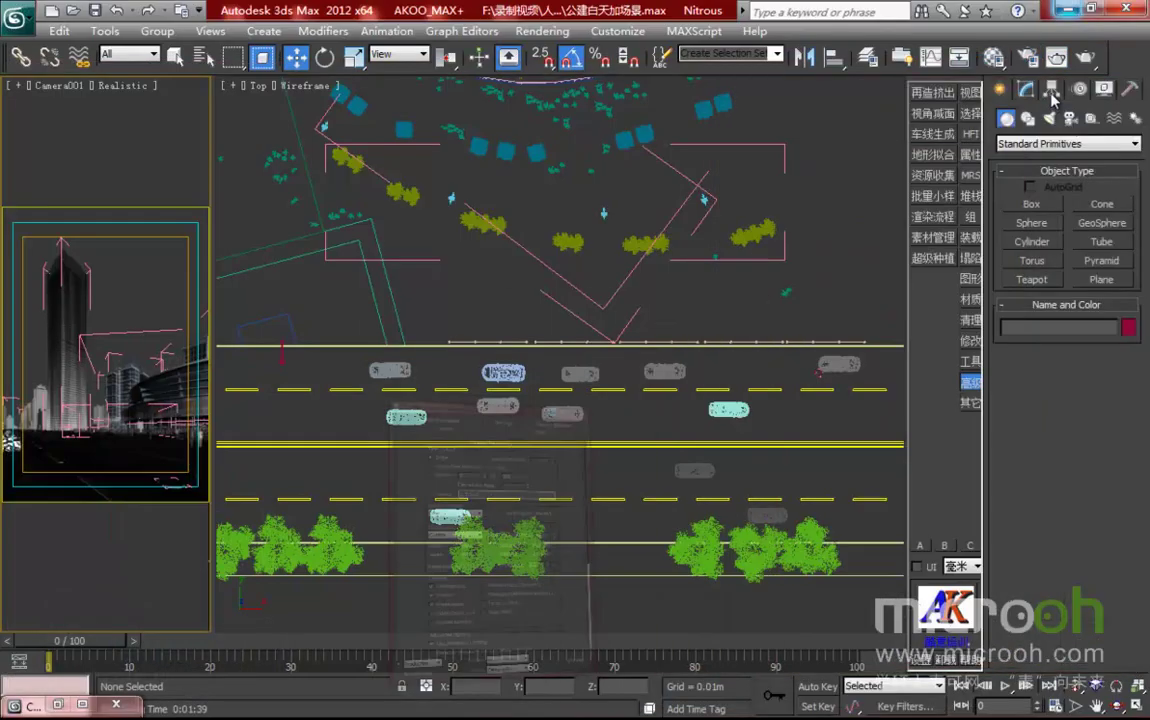
- Clone a roadside tree as one instance across the road to about X 69.7 m, Y -213.7 m, and show Camera001 in wireframe
click(807, 541)
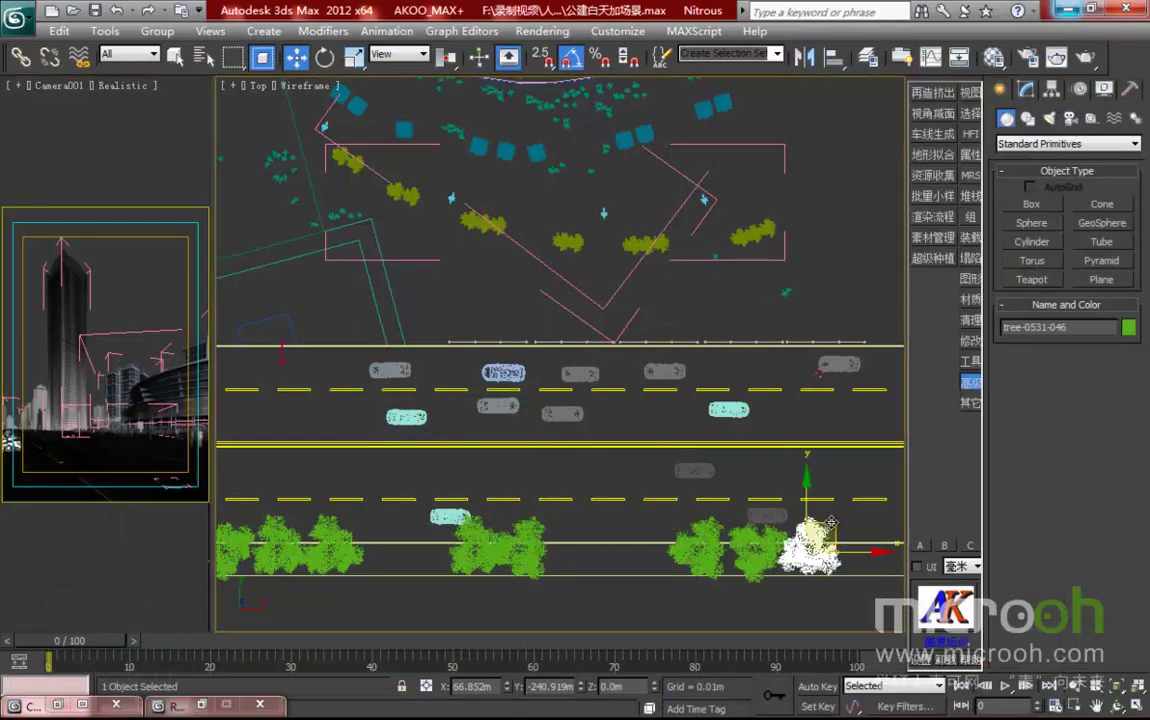
mouse_move(807, 541)
shift+mouse_down()
mouse_move(870, 325)
mouse_move(828, 318)
shift+mouse_up()
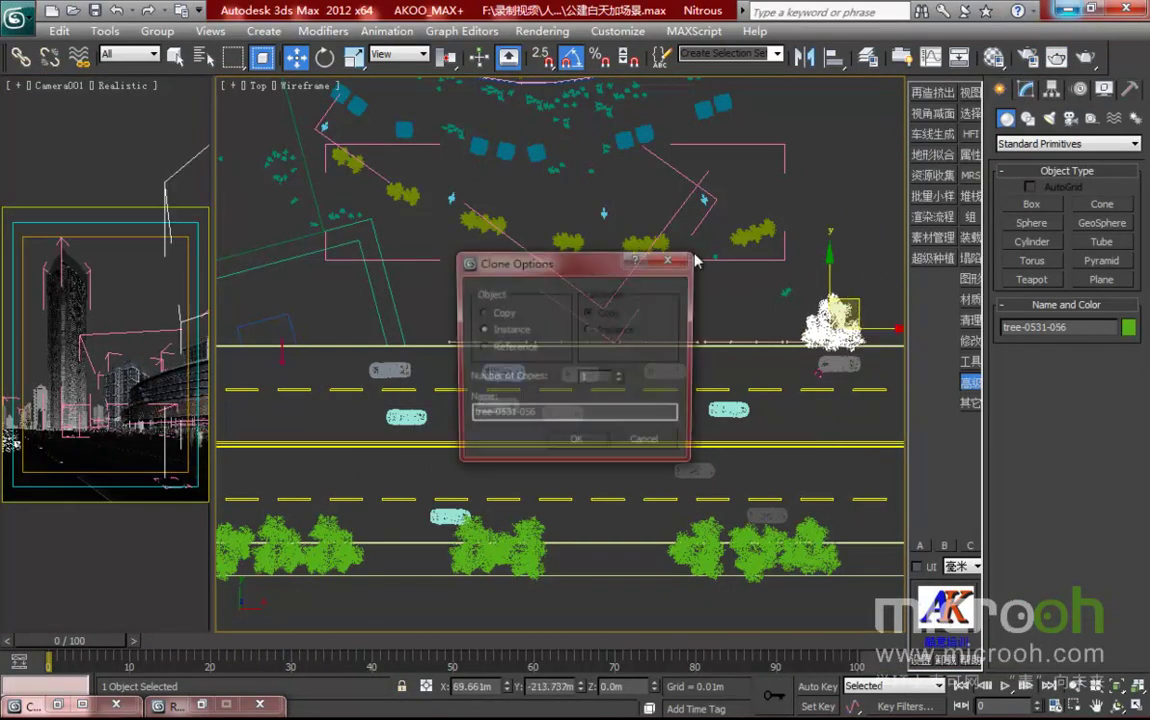
click(552, 442)
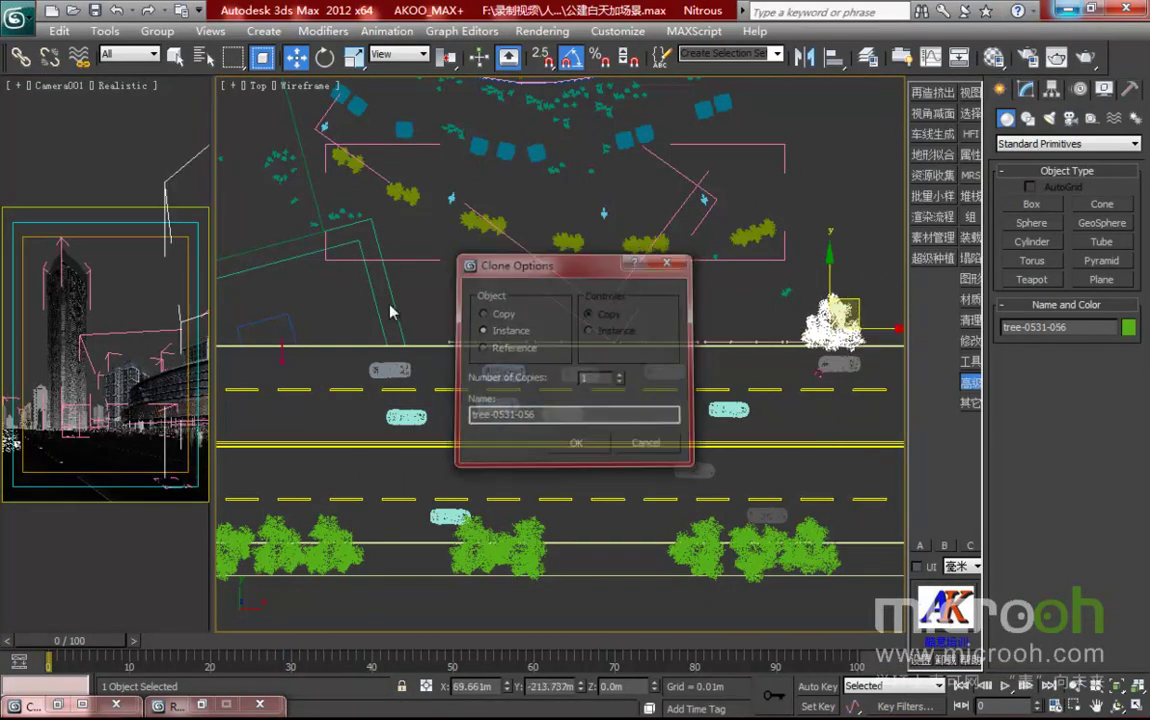
click(202, 155)
key(F3)
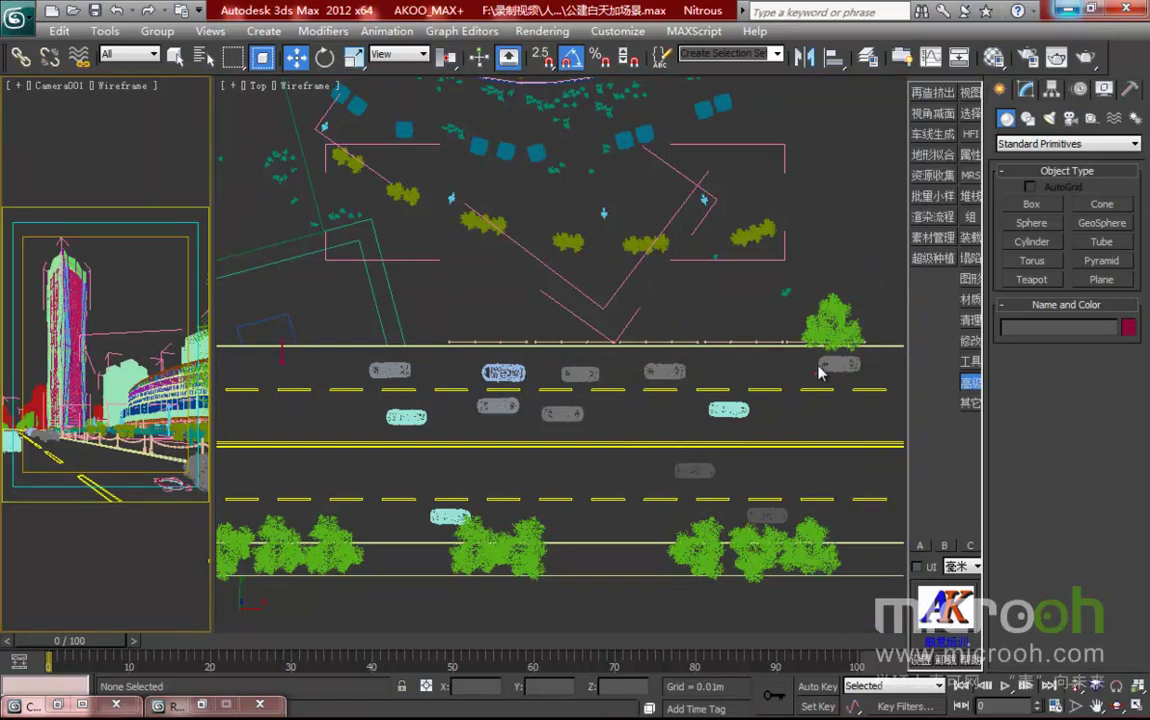
click(860, 322)
click(830, 322)
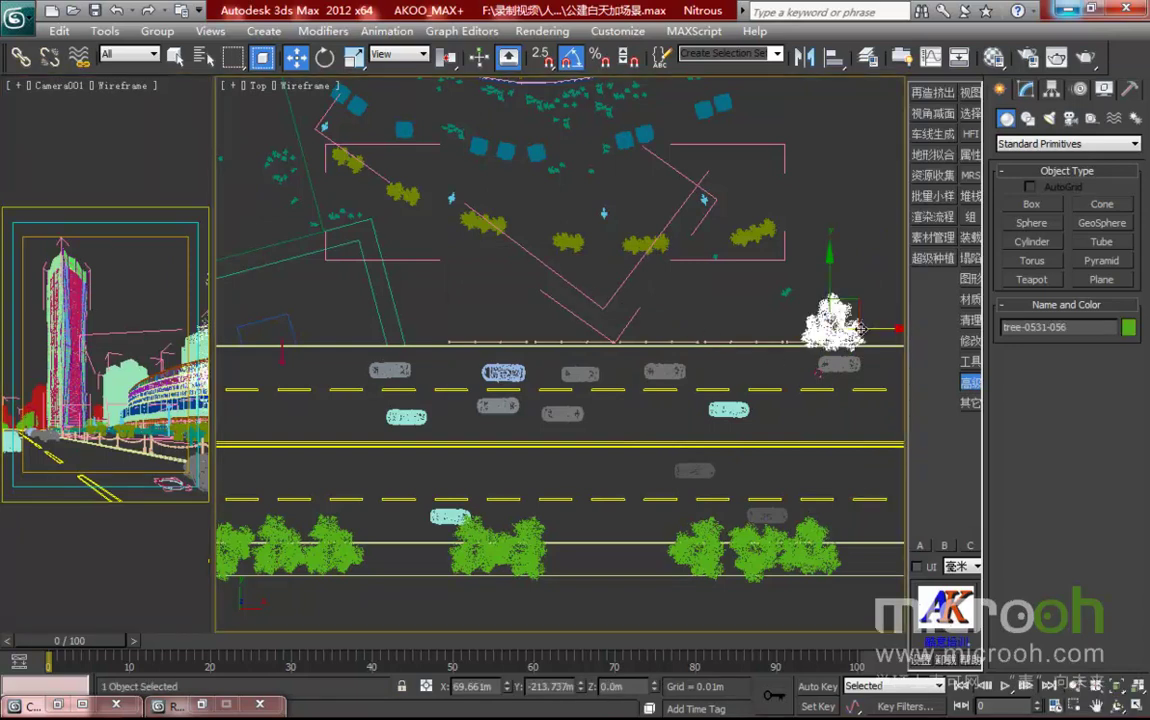
right_click(157, 157)
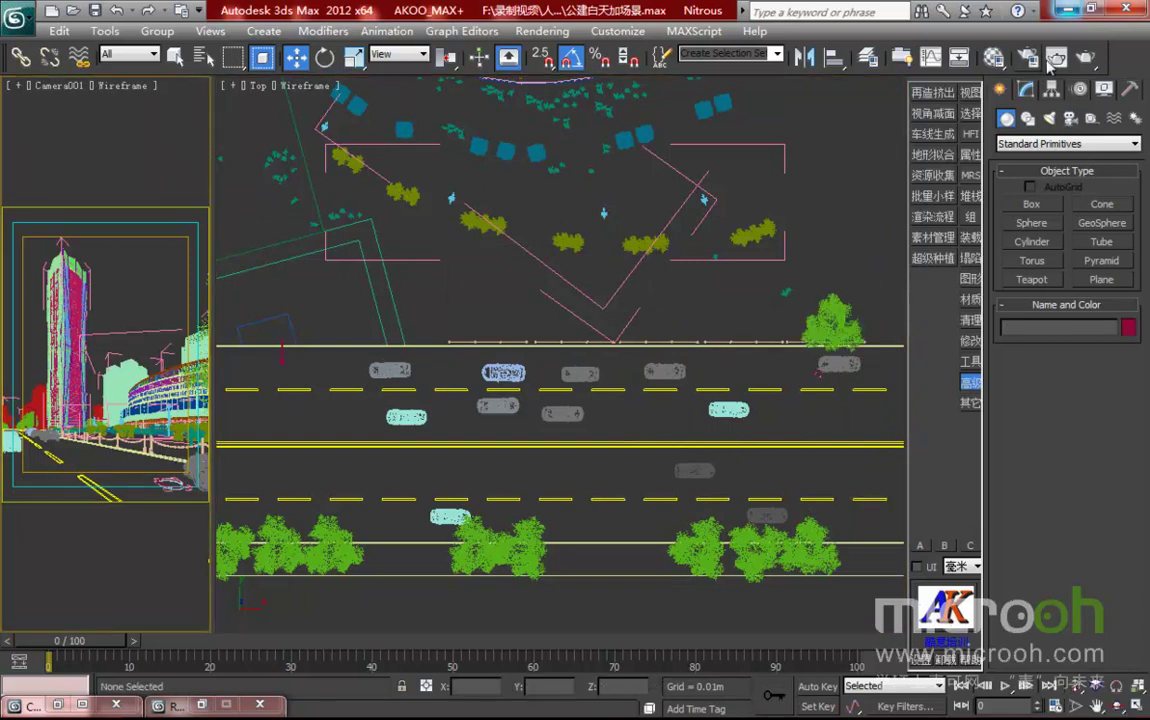
- Render only a tall Camera001 region covering the round building, the sky above it and the foreground car
key(shift+q)
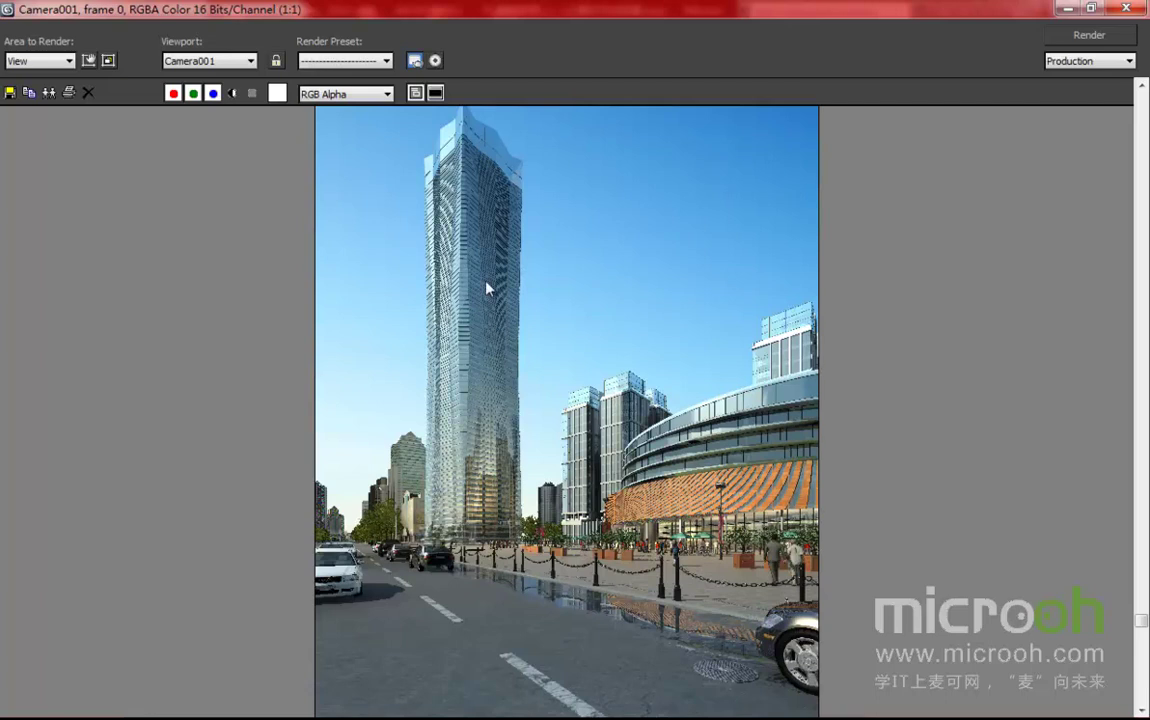
scroll(487, 284, down, 1)
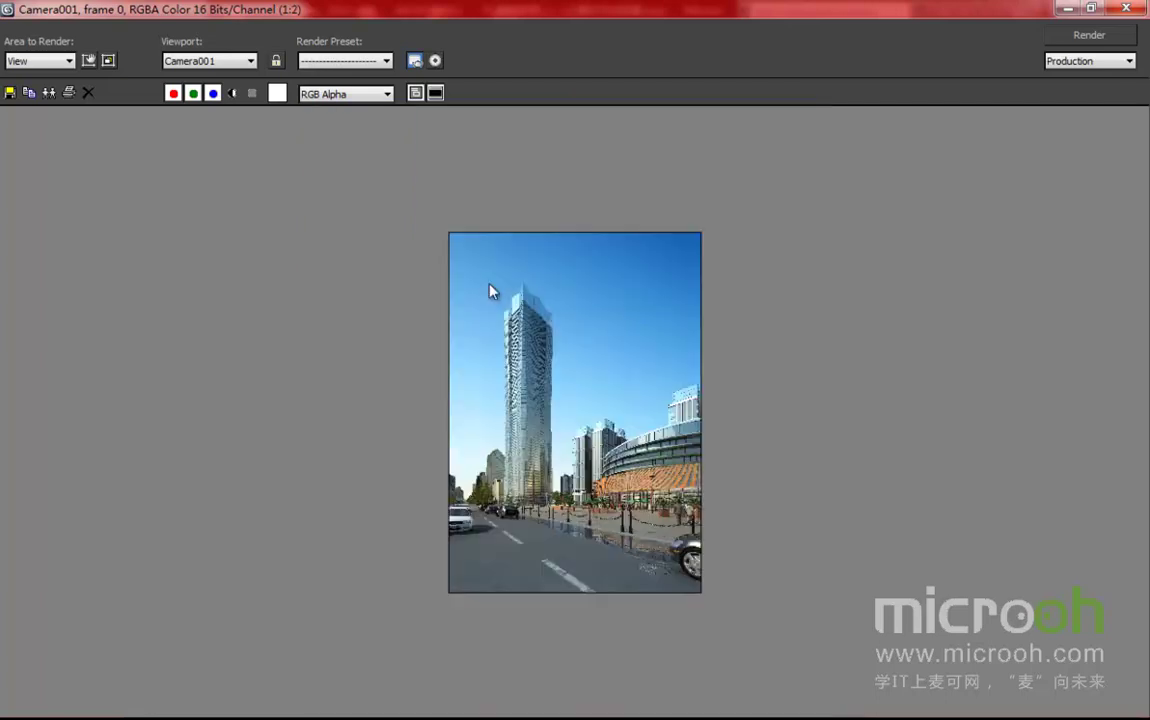
click(60, 62)
click(45, 100)
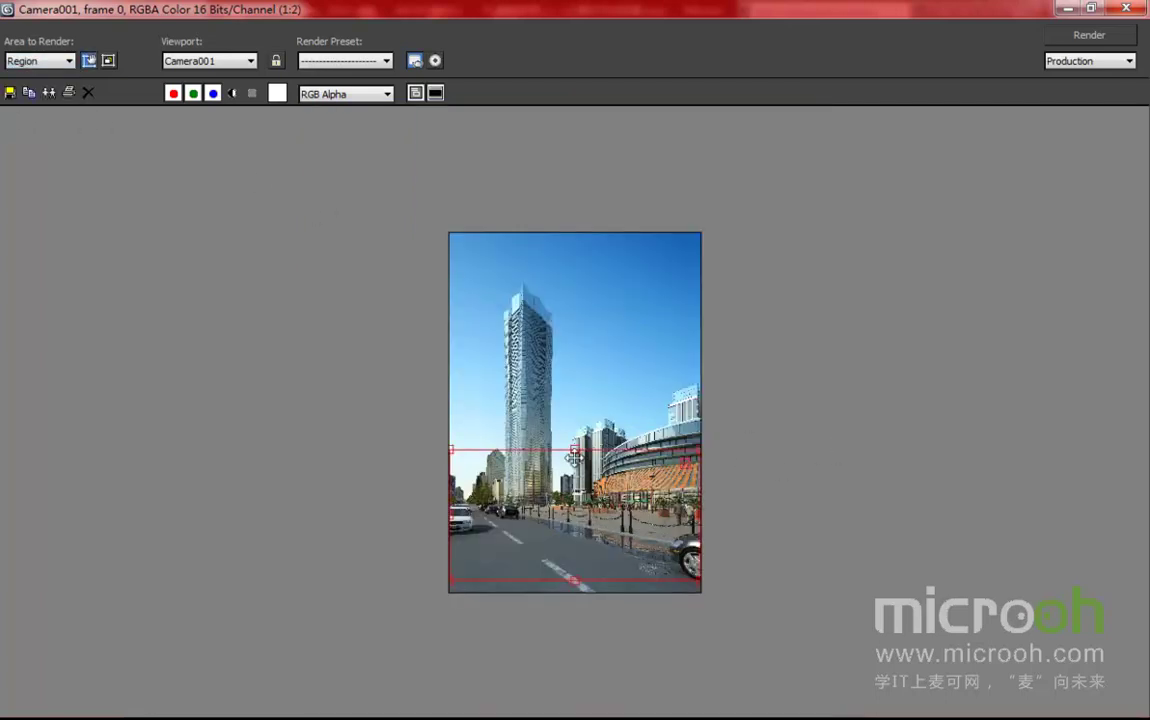
drag(578, 450, 684, 273)
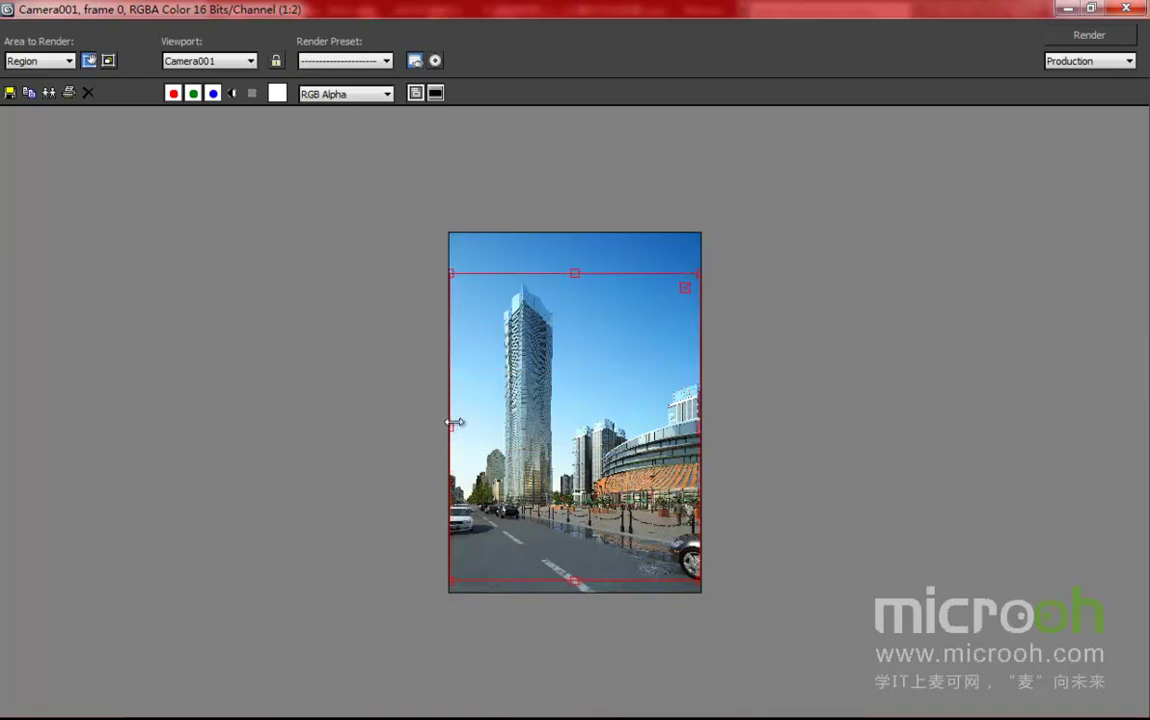
drag(453, 424, 617, 432)
click(1089, 36)
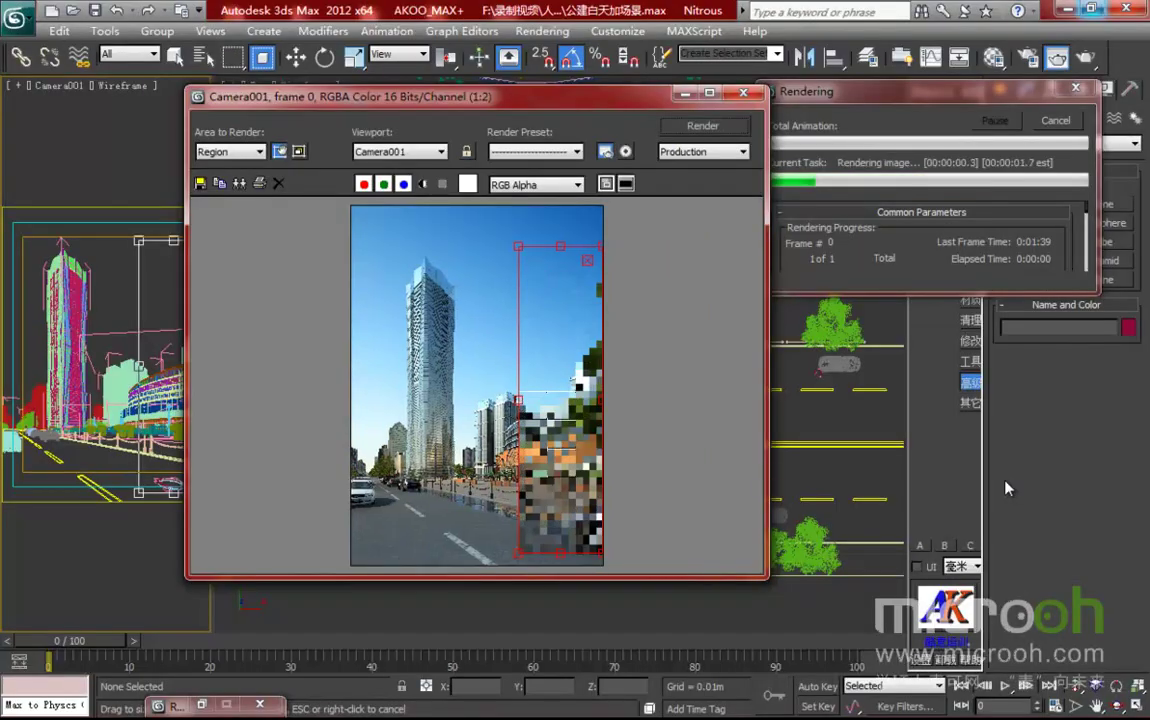
- Set the area to render back to View and enlarge the finished render to examine the new tree's foliage
click(229, 153)
click(225, 168)
click(709, 93)
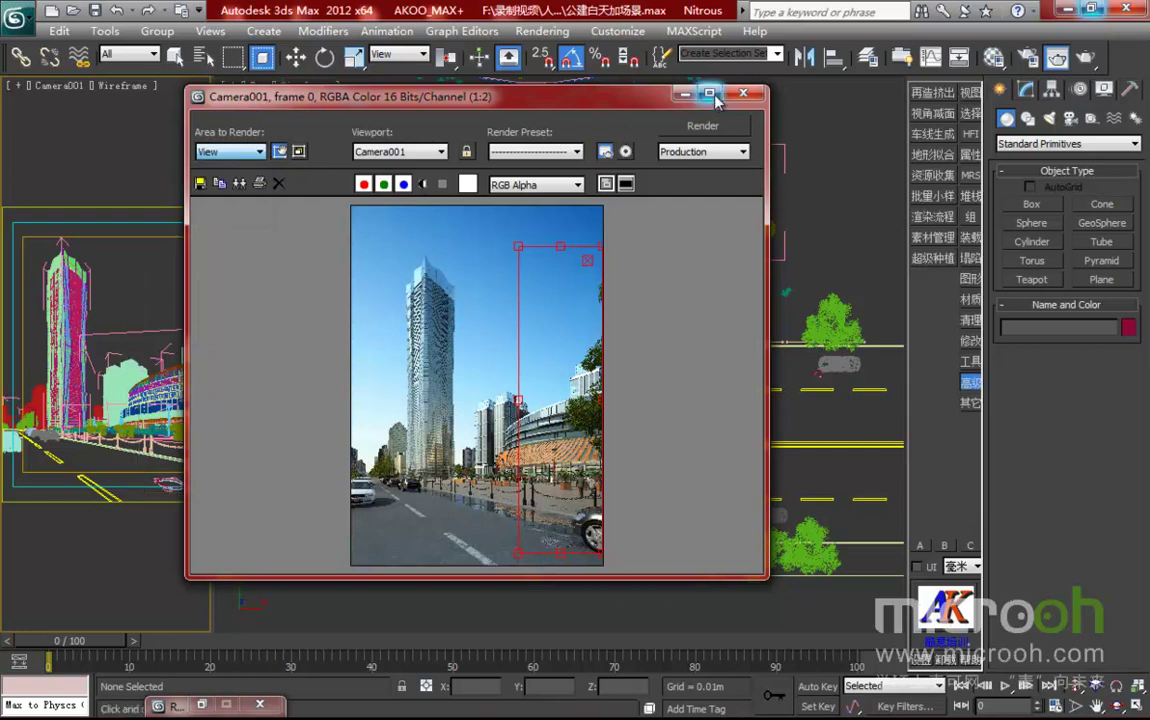
click(709, 93)
scroll(694, 472, up, 1)
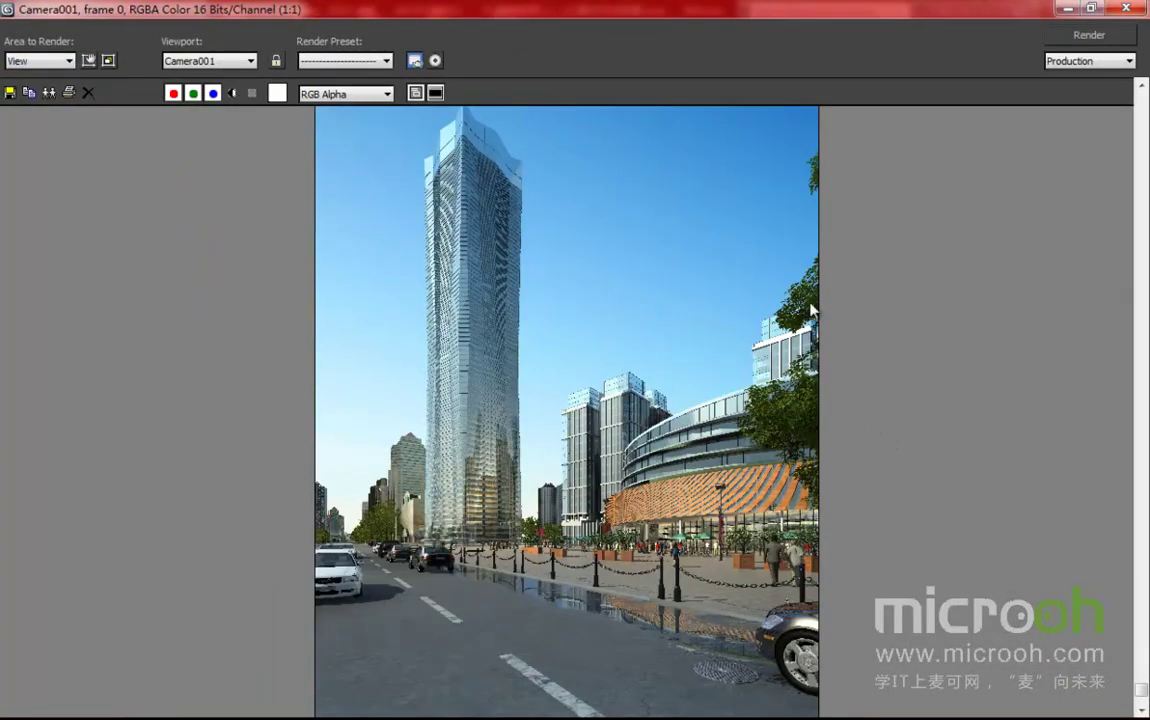
- Examine the new foreground tree in the finished Camera001 render at several magnifications and close the render window
scroll(797, 354, down, 2)
scroll(721, 424, up, 1)
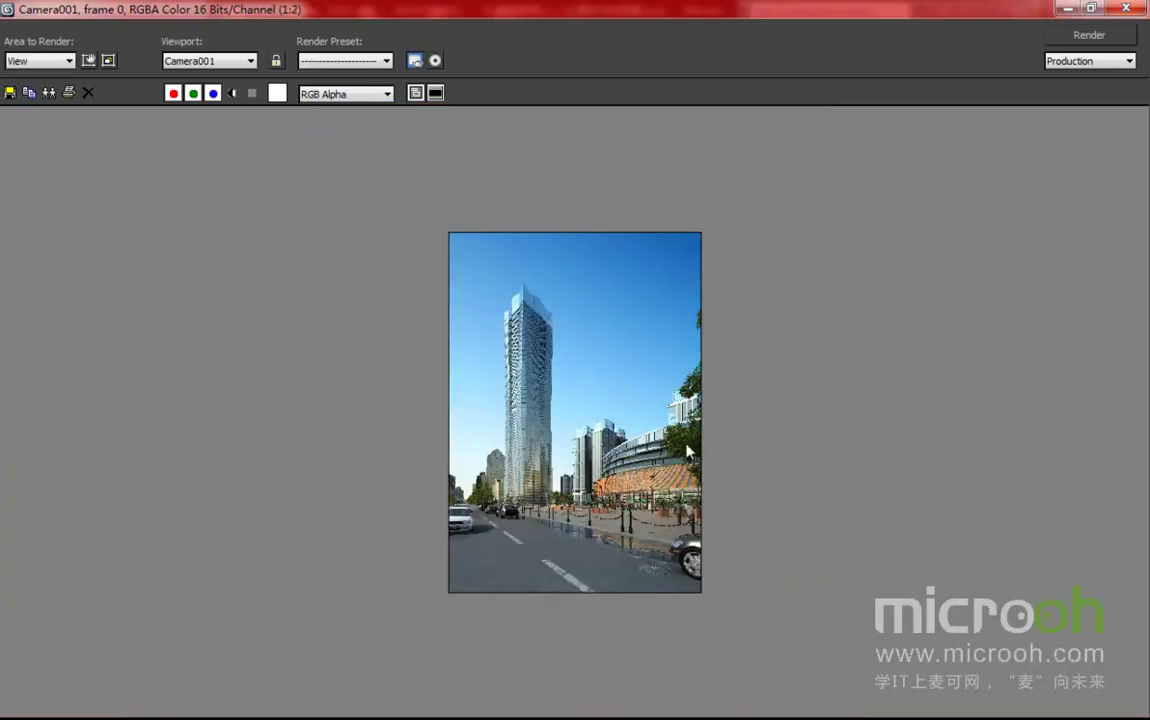
scroll(689, 453, up, 1)
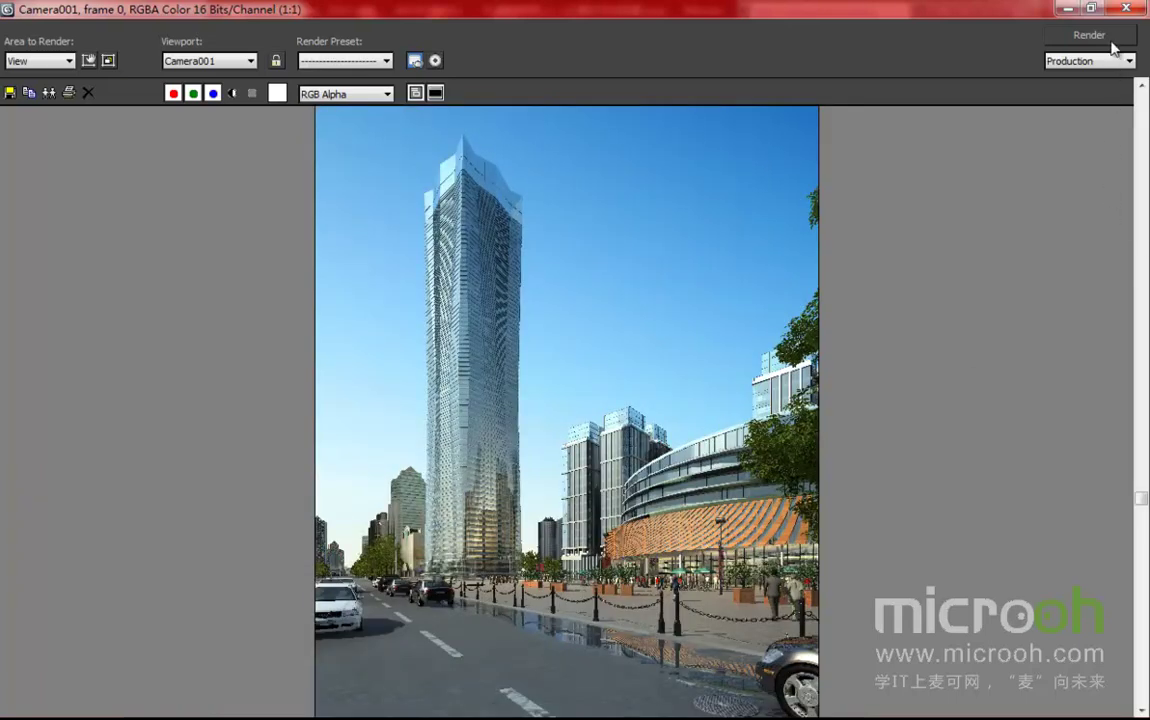
click(1091, 7)
click(742, 105)
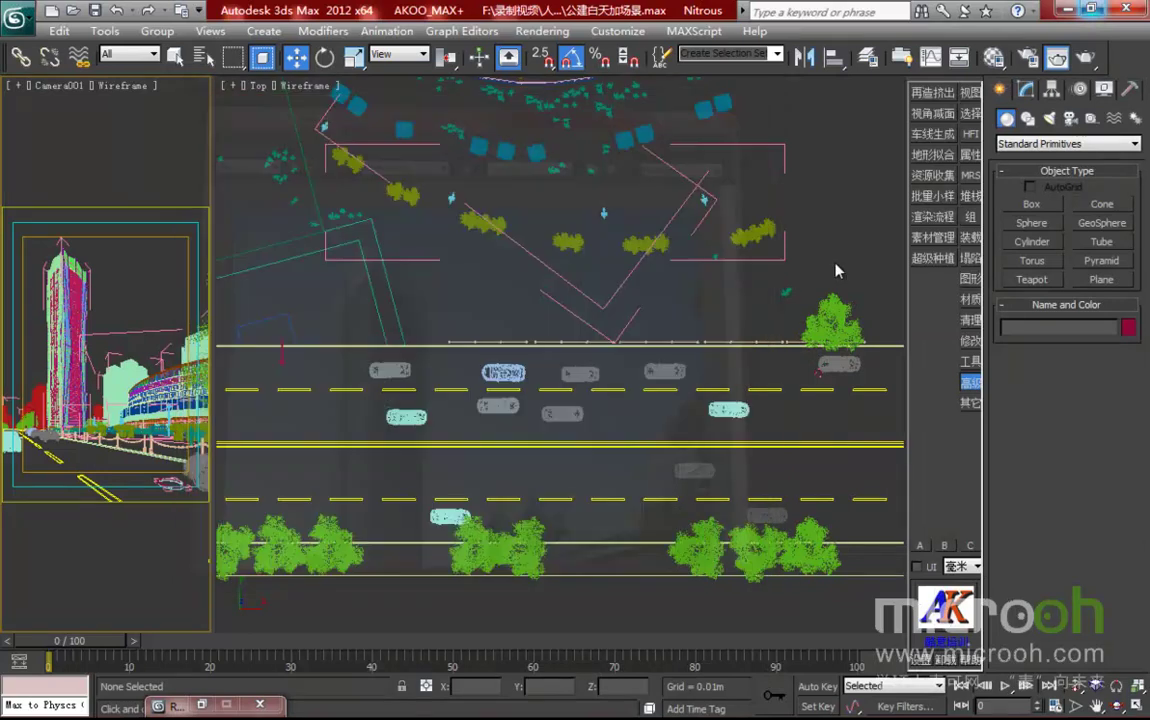
- Rotate the new tree beside the road about its vertical axis and shift it about 0.6 m in negative X
click(836, 325)
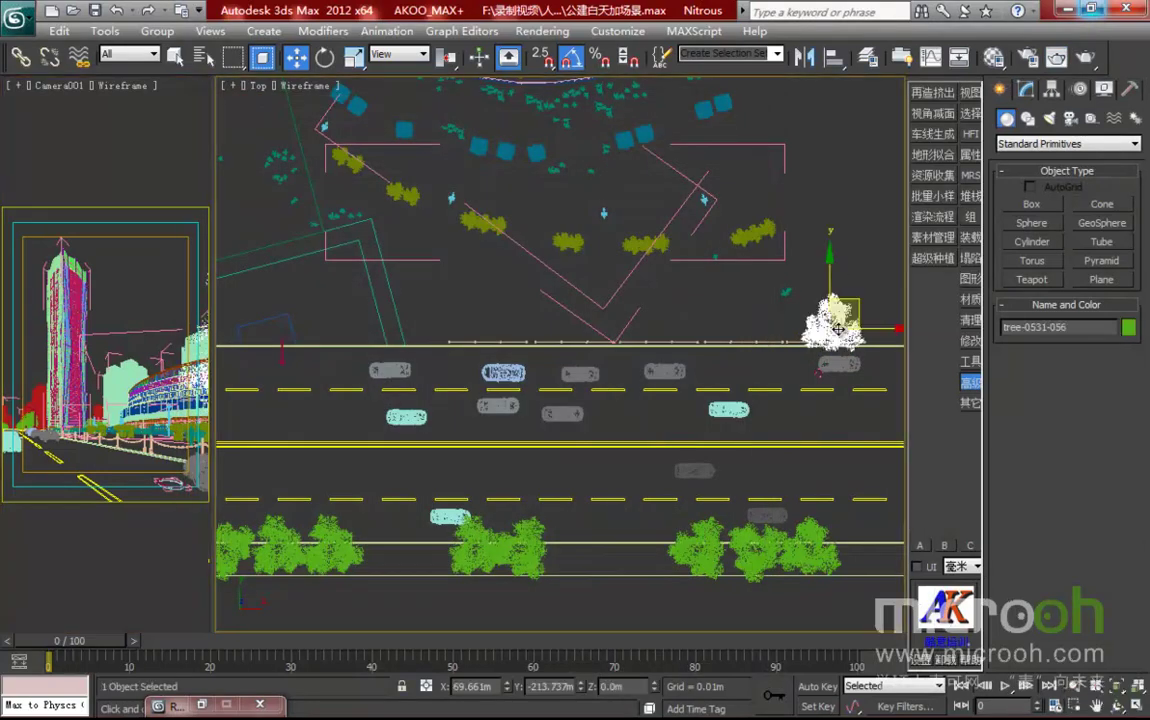
key(e)
drag(852, 258, 805, 270)
key(w)
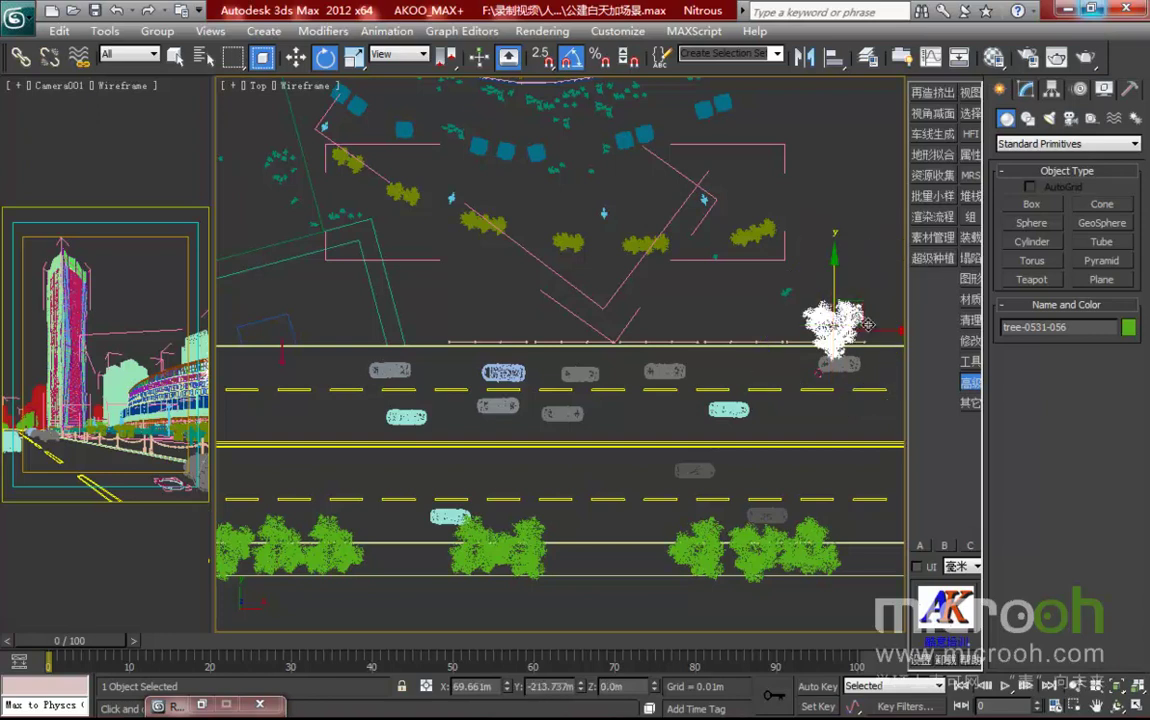
drag(880, 331, 876, 331)
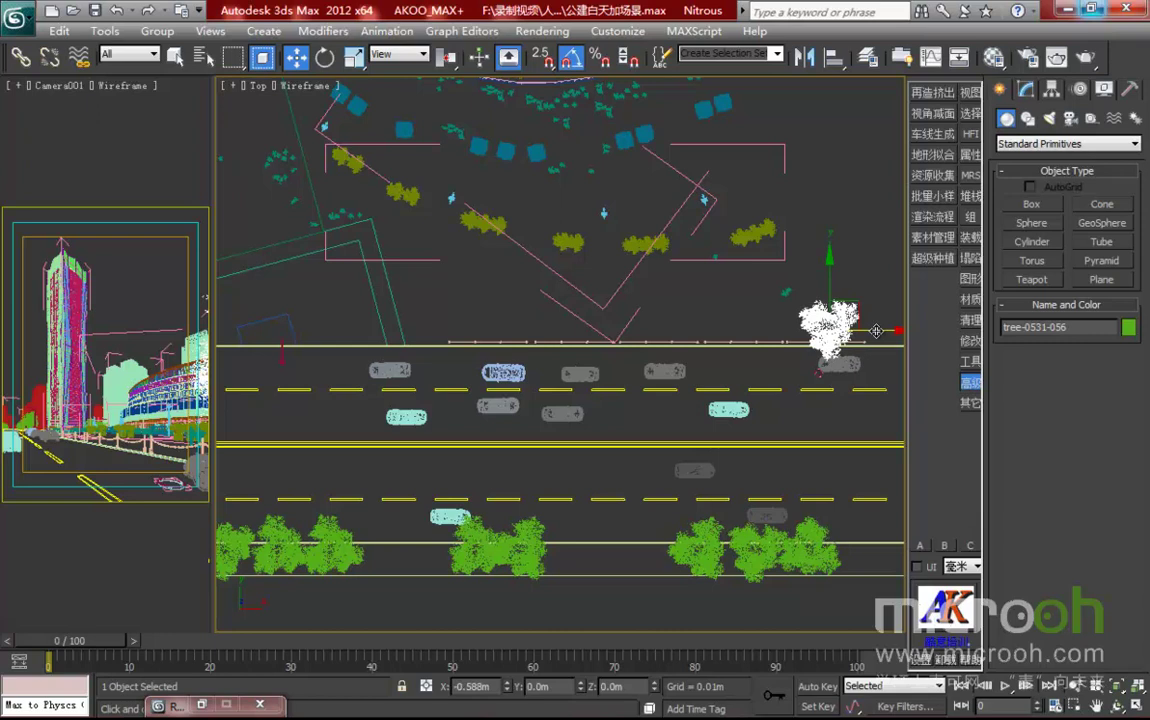
drag(876, 331, 875, 331)
- Render only the tall Camera001 region covering the tree, the round building and the foreground car
click(131, 137)
click(1064, 57)
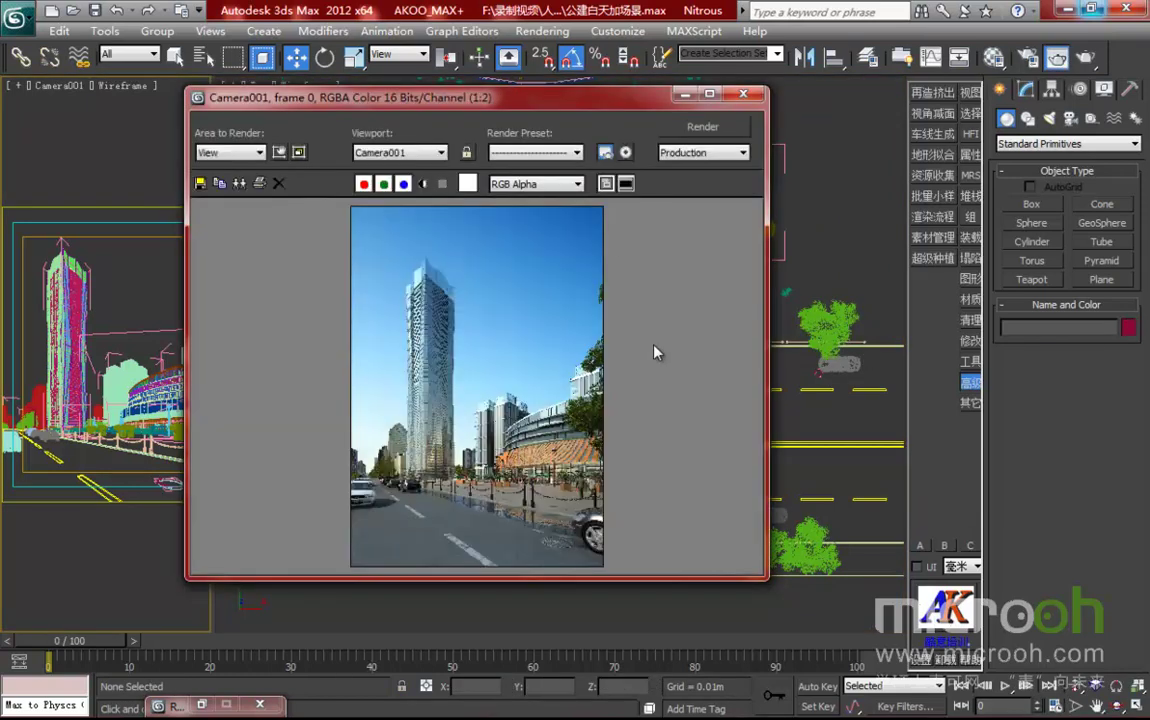
drag(482, 103, 614, 93)
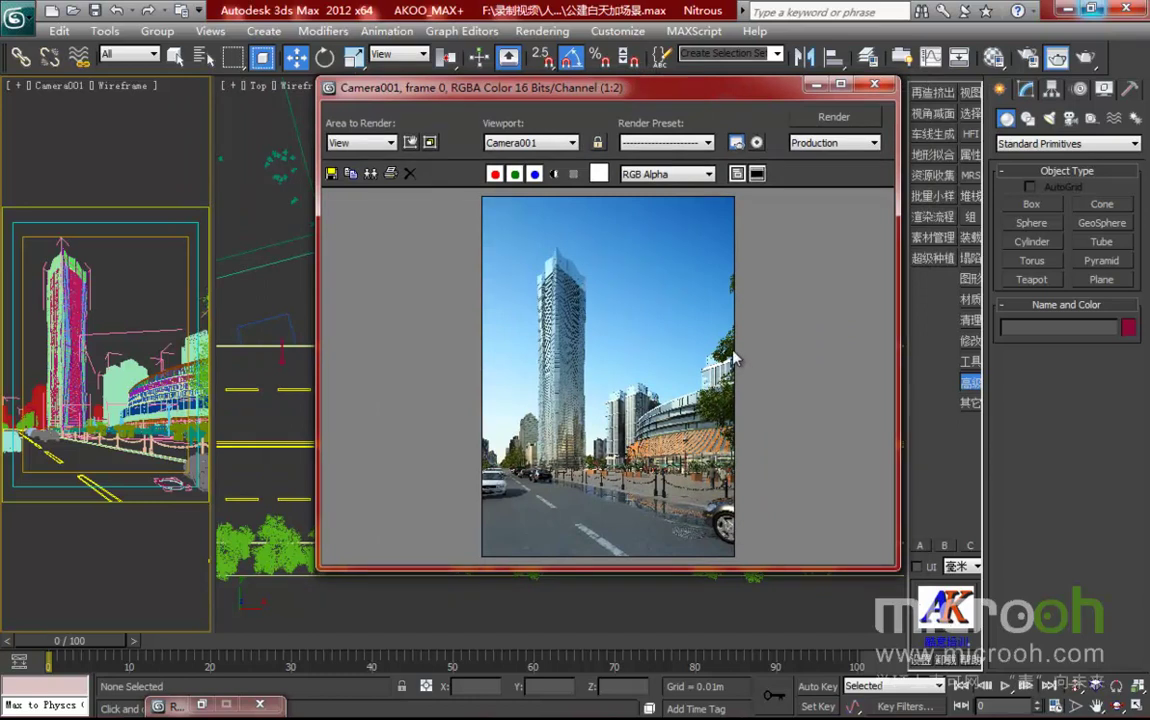
click(362, 142)
click(362, 185)
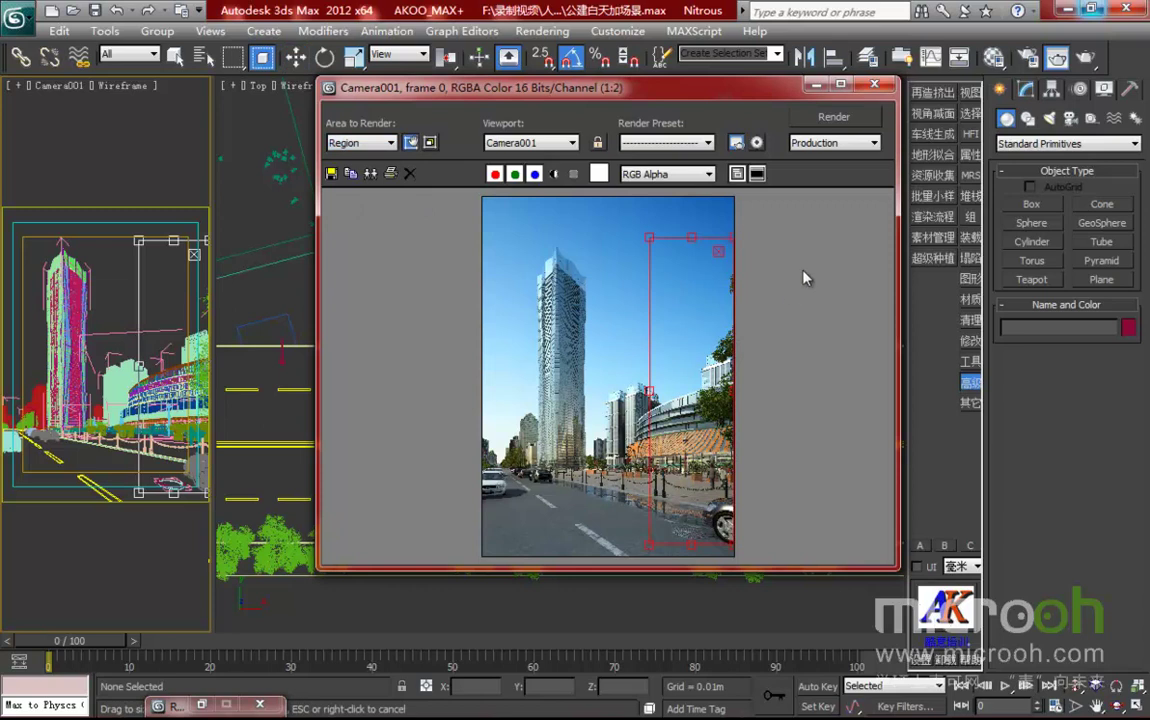
click(834, 117)
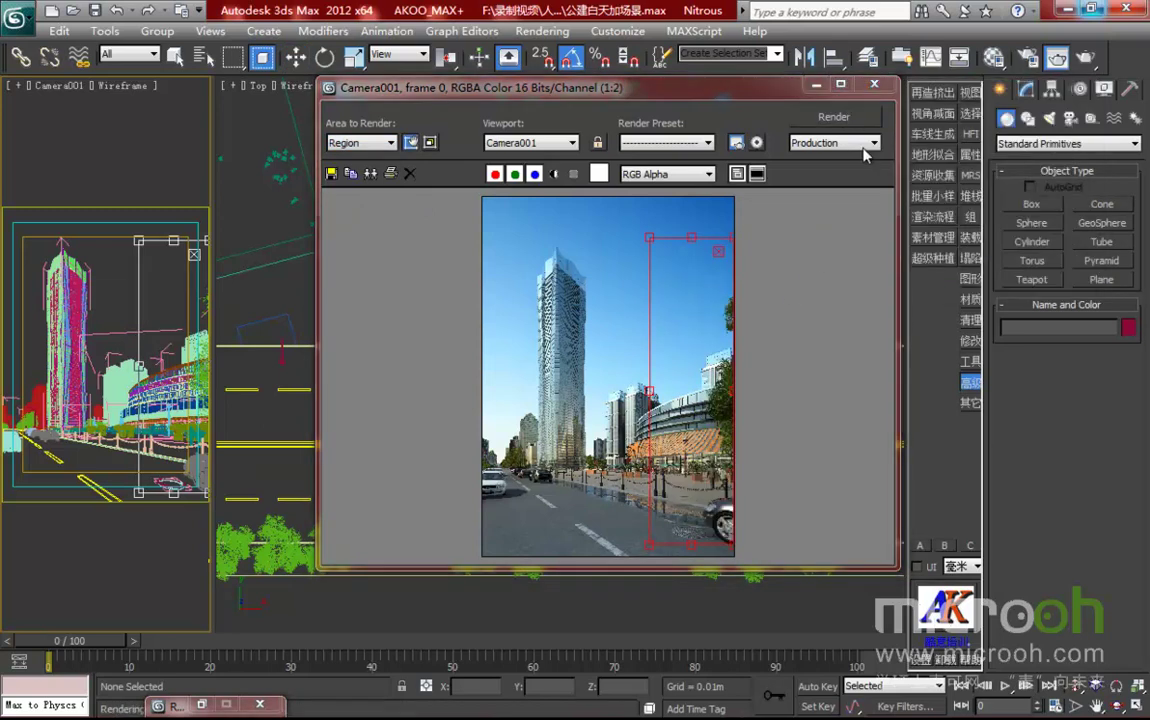
drag(645, 93, 499, 90)
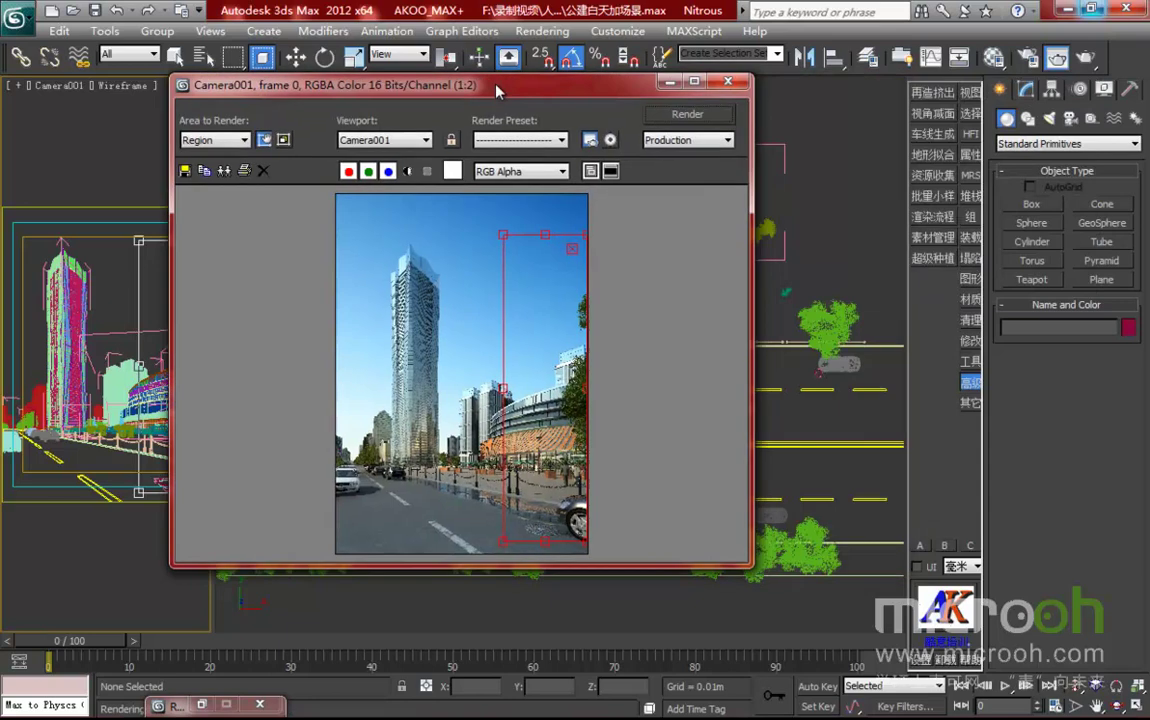
- Set the area to render back to View and enlarge the render to check the rotated tree
click(205, 139)
click(215, 158)
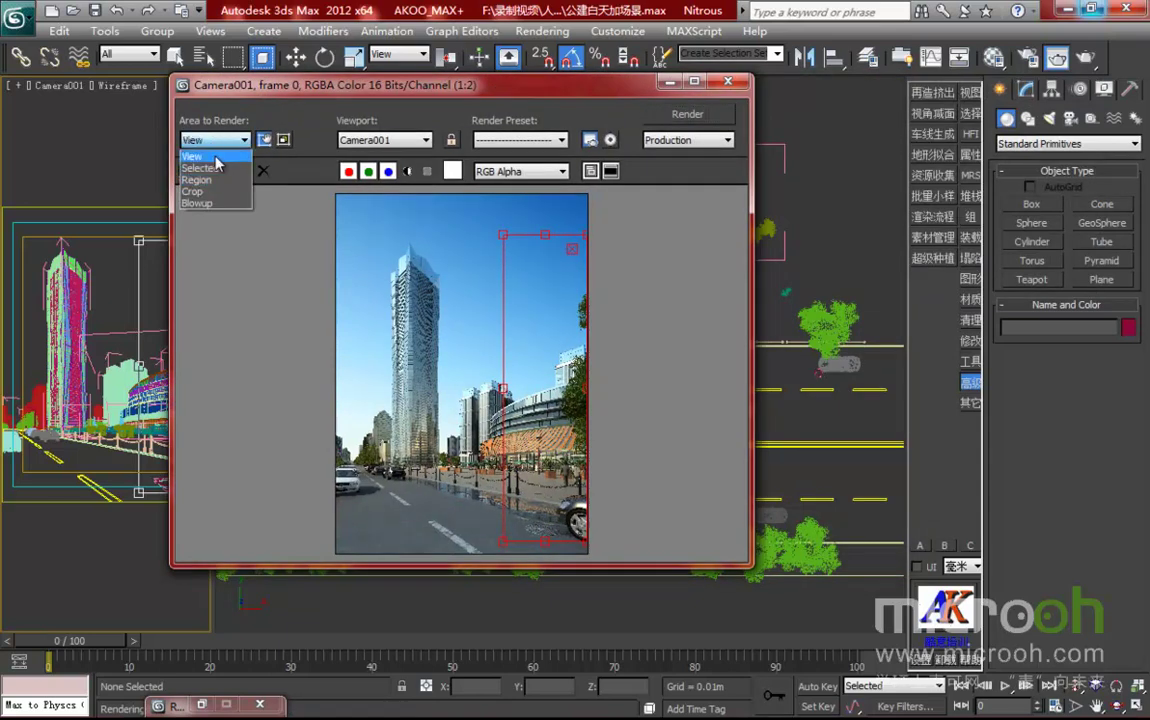
click(697, 82)
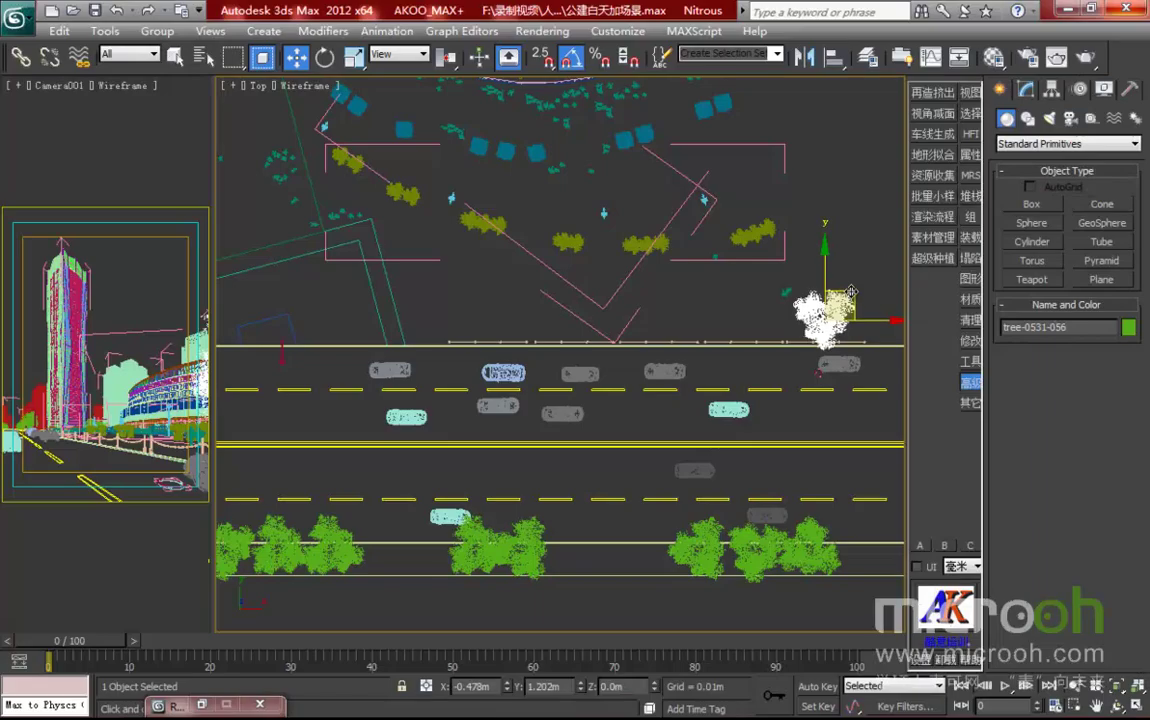
- Move the tree away from the road to about X 67.7 m, Y -210.8 m and compare its placement with the render
drag(845, 294, 837, 273)
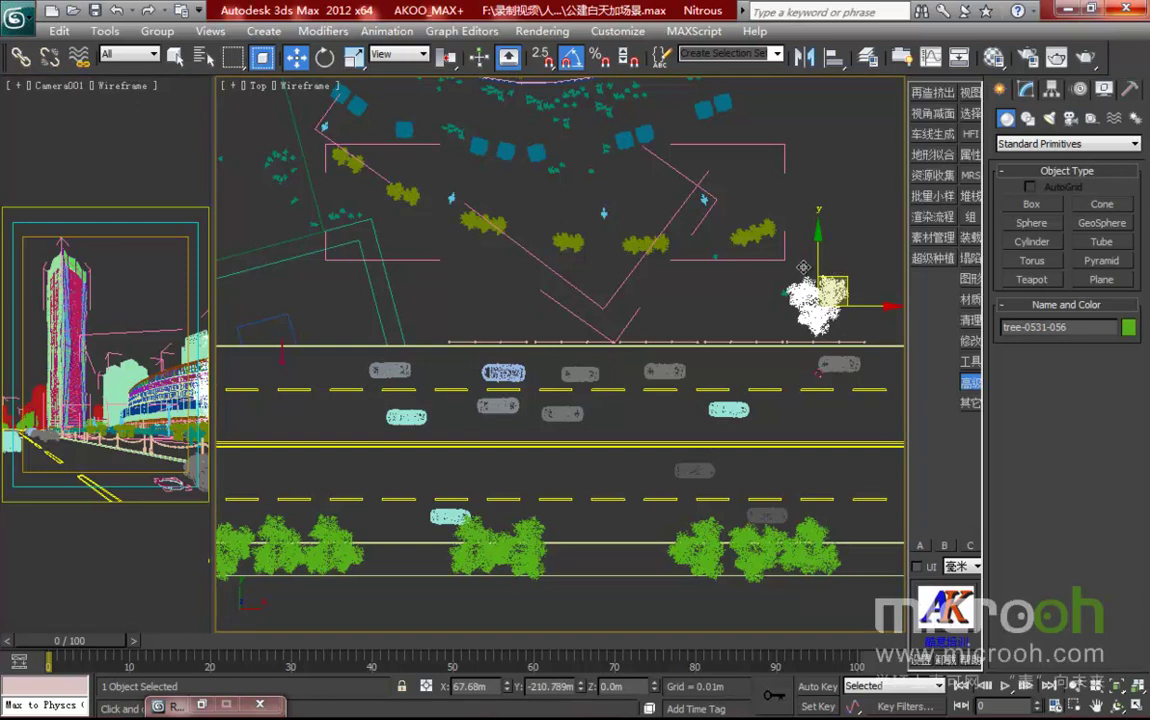
click(92, 168)
click(1052, 58)
drag(587, 115, 650, 144)
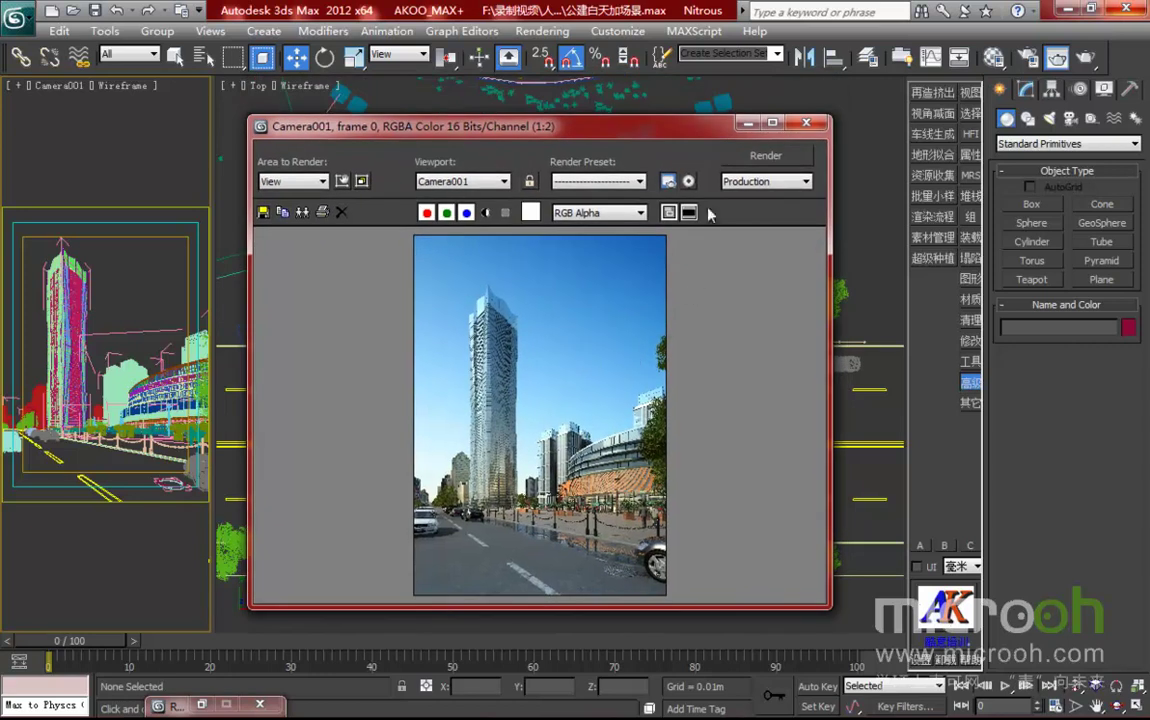
click(748, 122)
- Nudge the tree about 0.3 m along X and rotate it further about its vertical axis
click(830, 295)
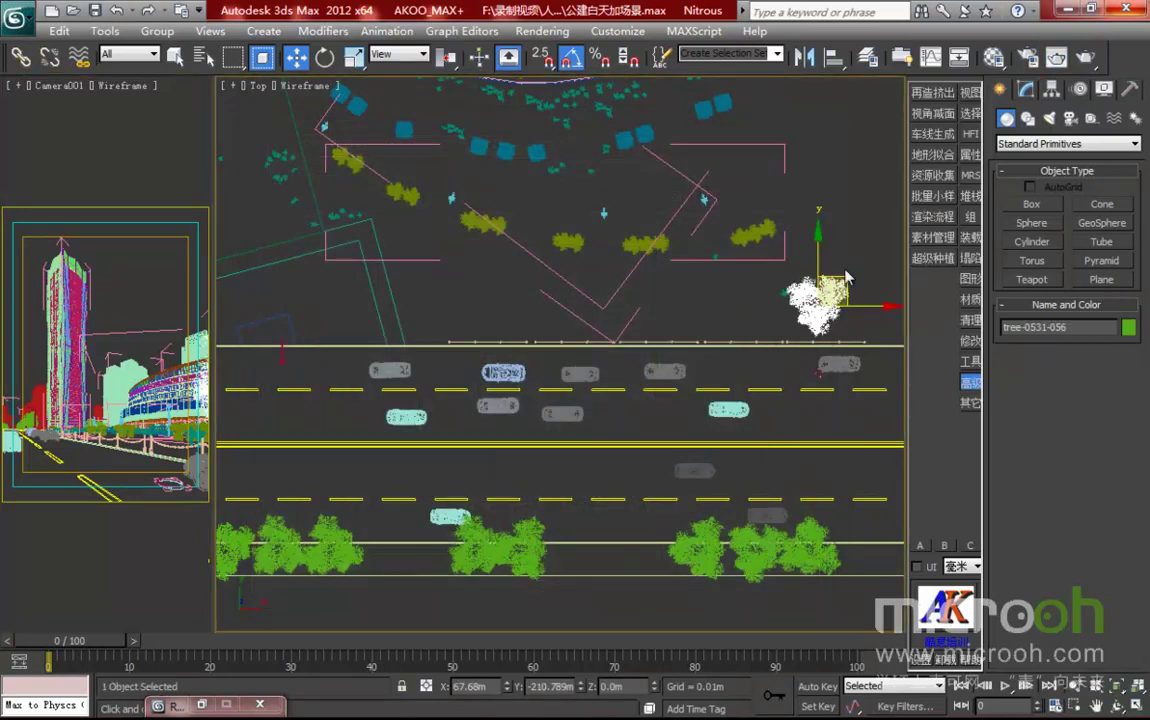
drag(846, 277, 848, 277)
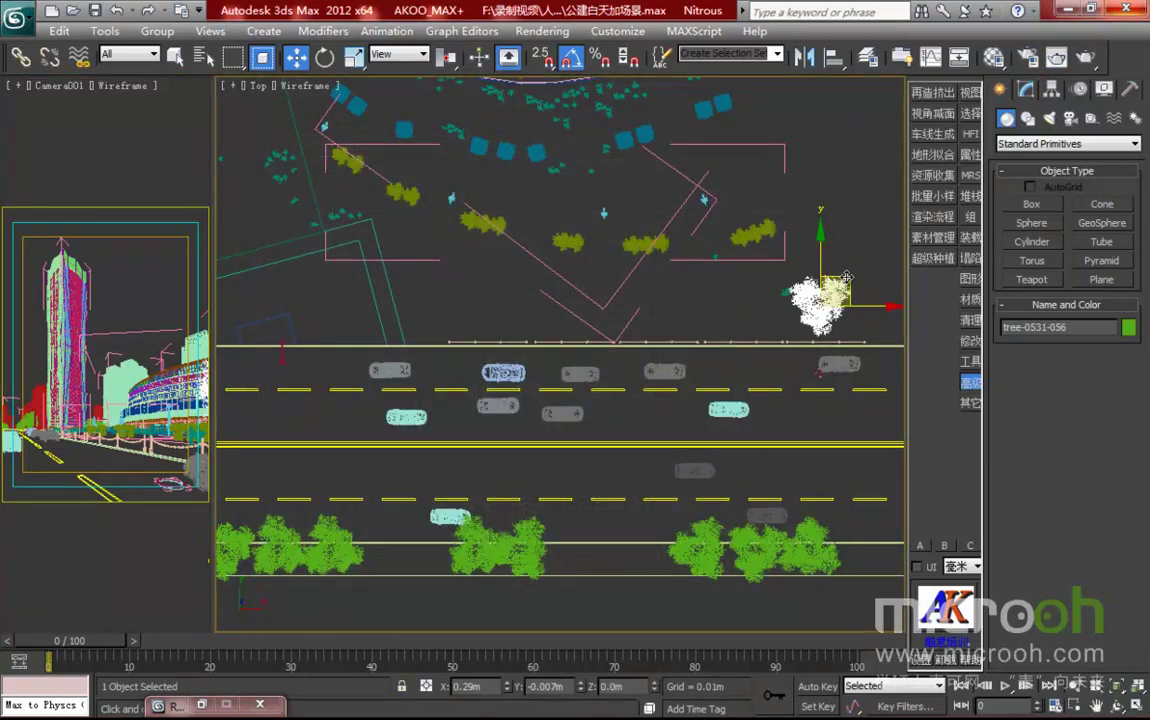
key(e)
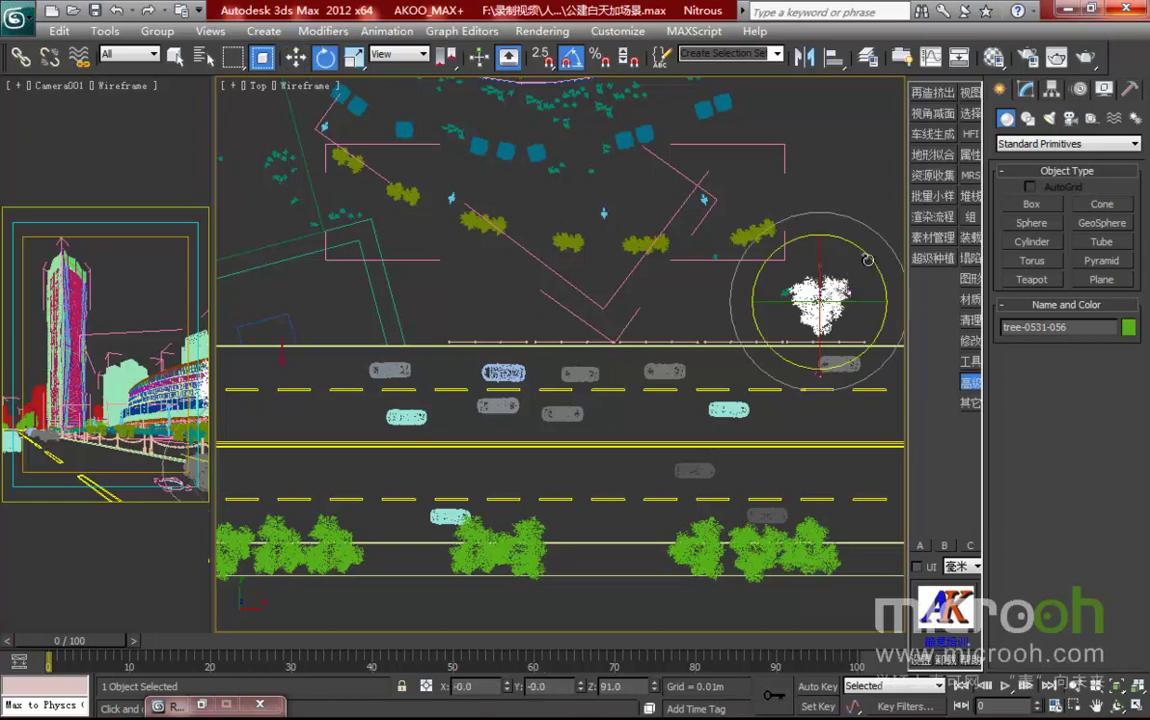
drag(874, 262, 886, 293)
drag(885, 295, 846, 282)
key(w)
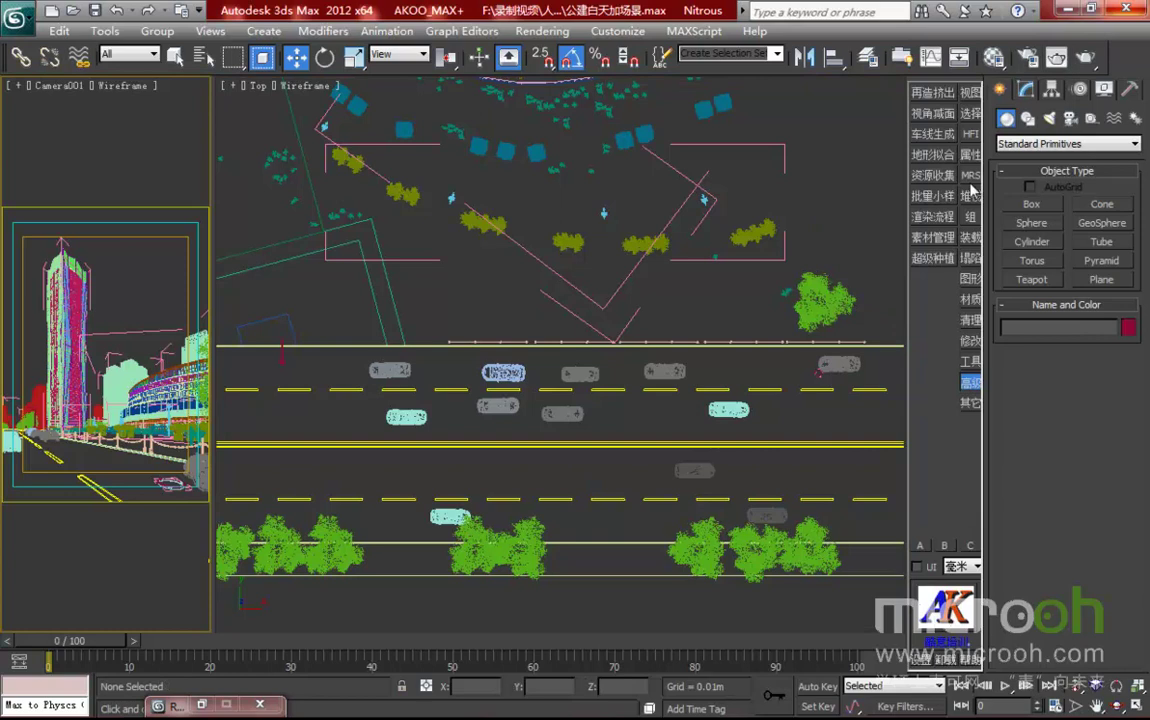
- Enlarge the Camera001 render and examine how the foreground tree frames the round building and plaza
middle_drag(782, 308, 760, 319)
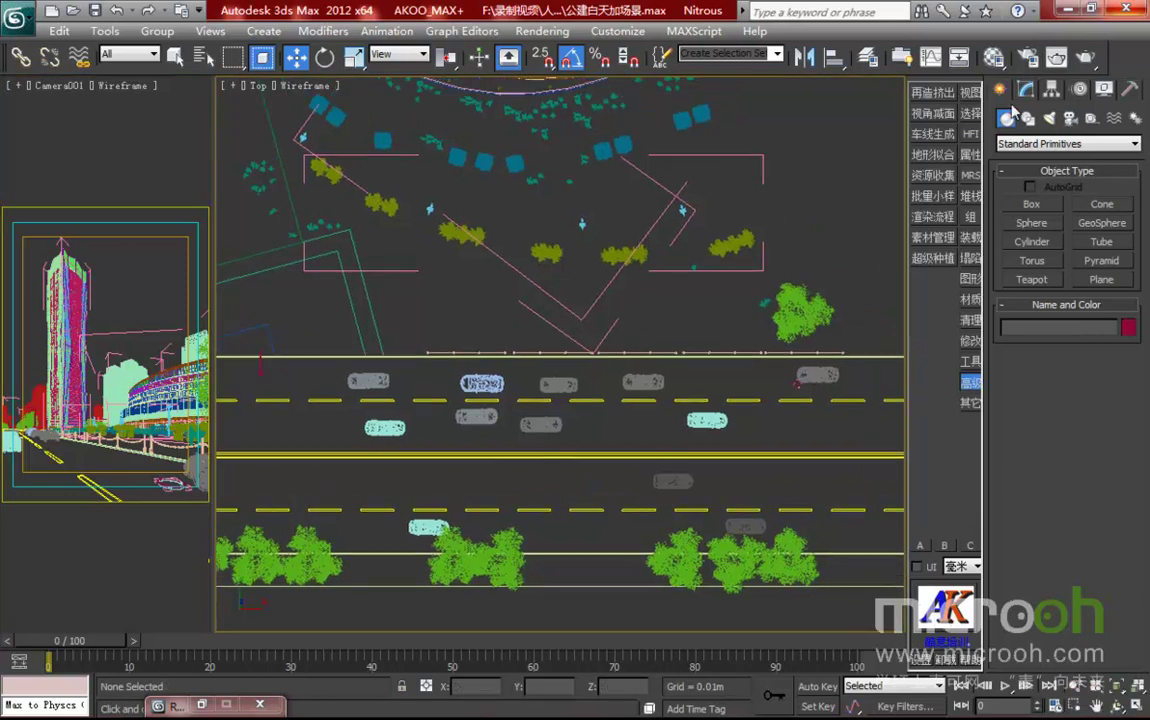
key(shift+q)
double_click(686, 117)
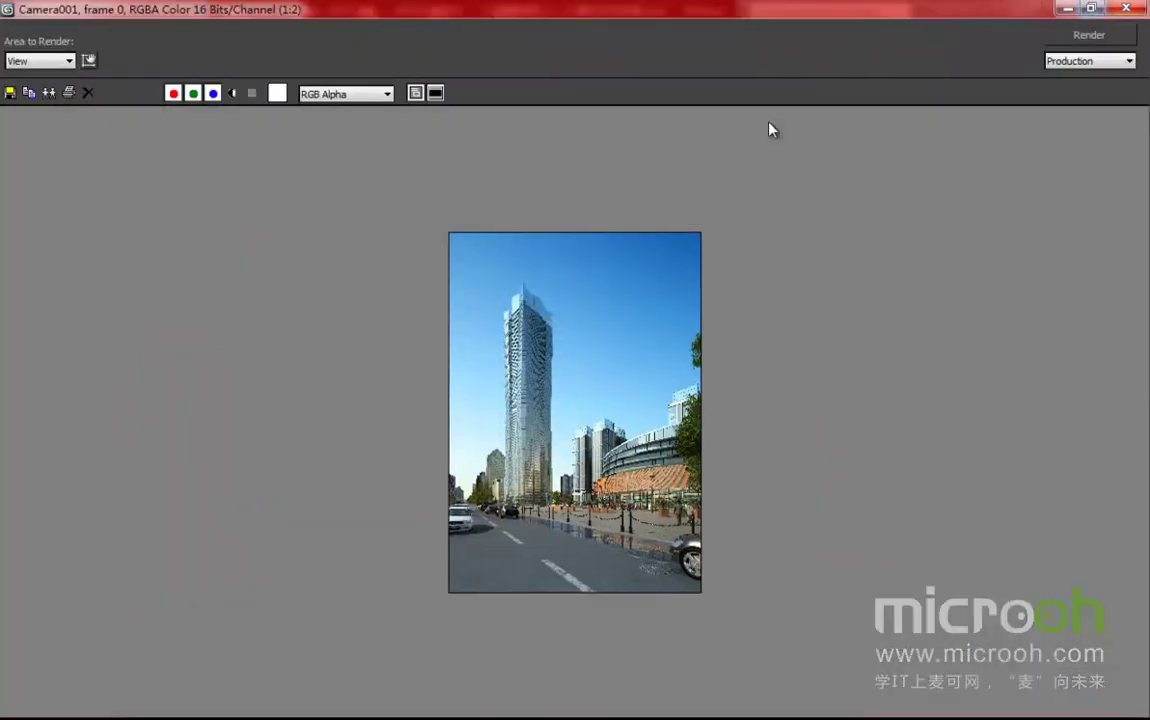
scroll(672, 518, up, 1)
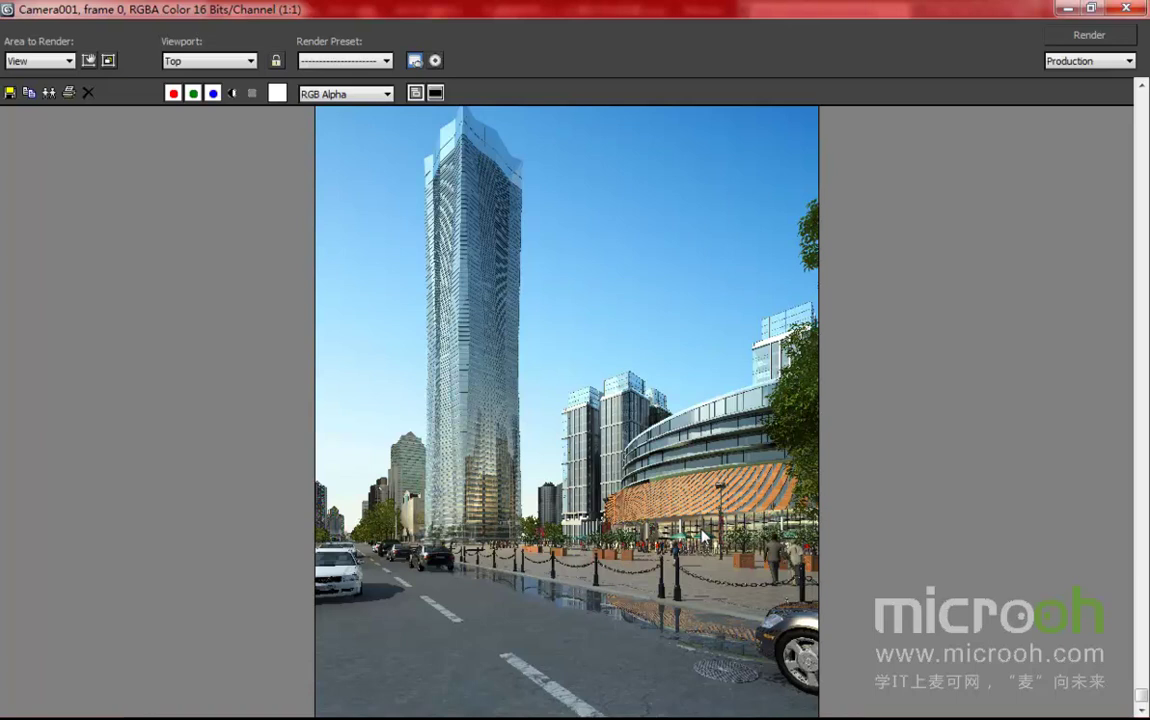
scroll(702, 534, down, 1)
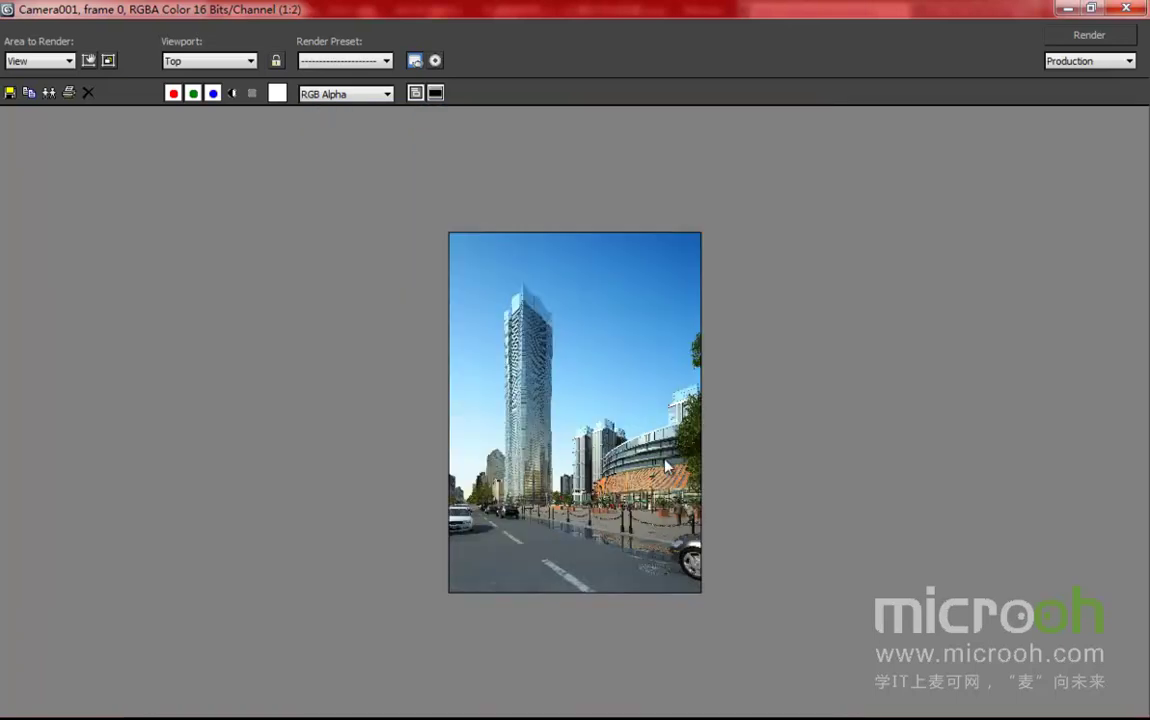
scroll(667, 465, up, 1)
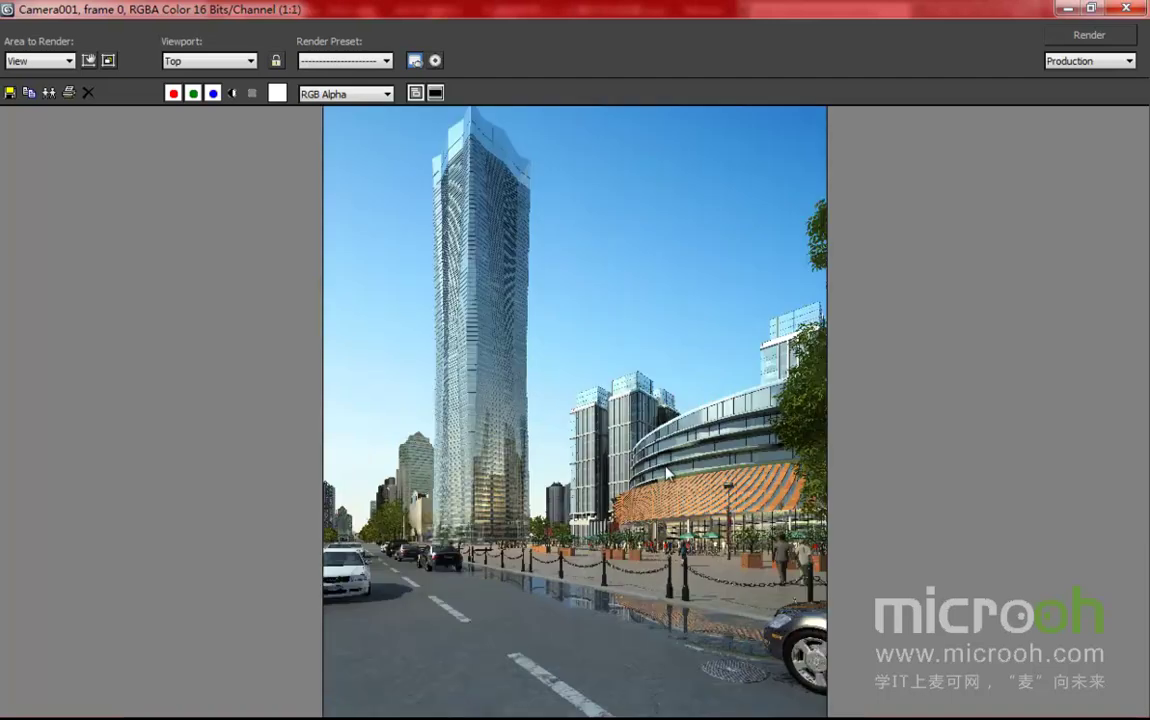
scroll(672, 362, up, 1)
middle_drag(857, 238, 806, 204)
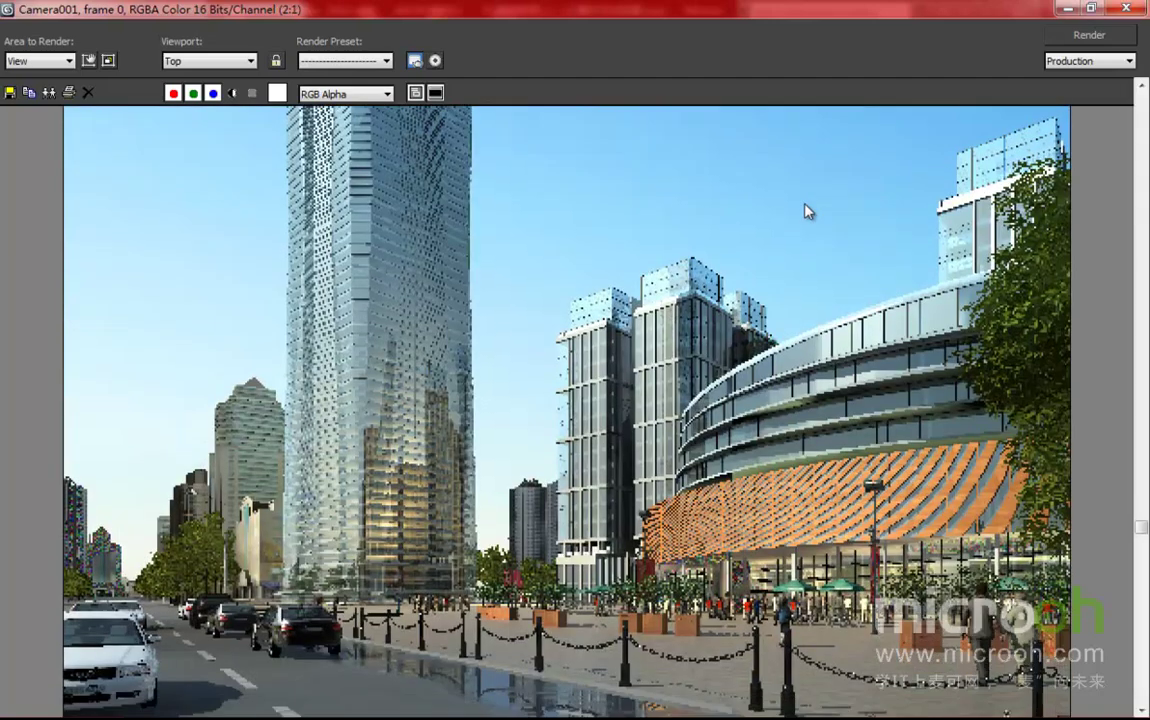
- Inspect the pixel values of the glass-topped building beside the tree, review the whole composition and restore the render window's size
right_click(963, 202)
mouse_move(964, 200)
right_down()
mouse_move(981, 196)
mouse_move(972, 200)
right_up()
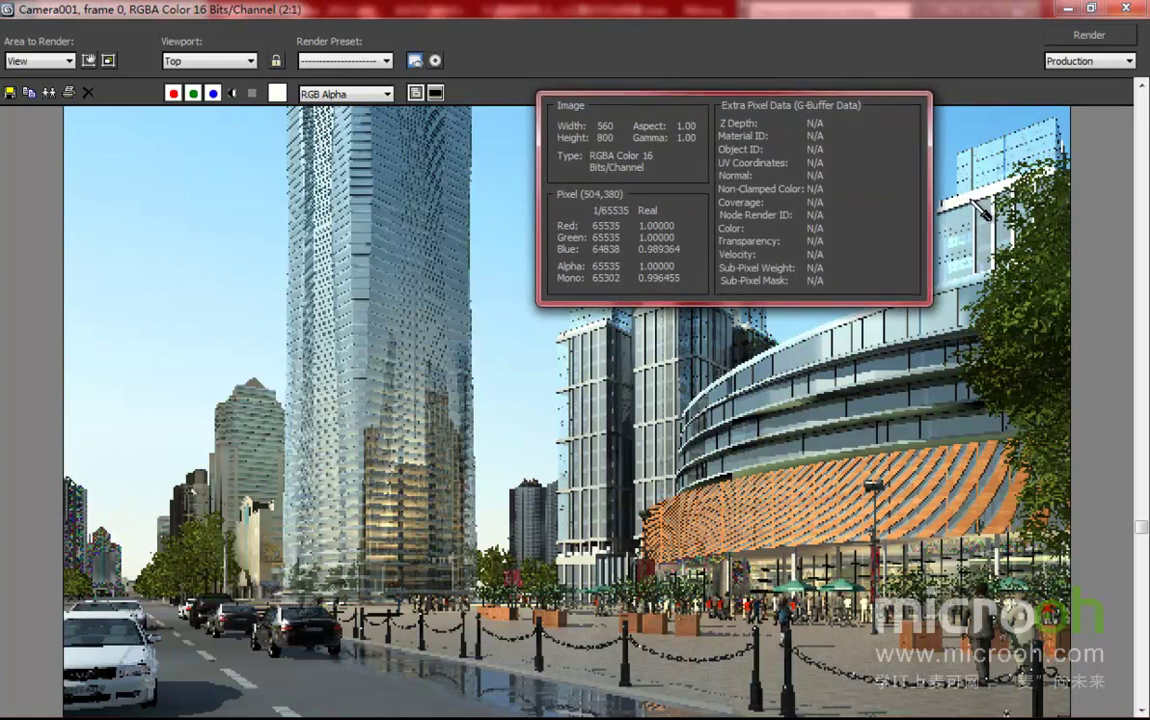
right_drag(971, 200, 848, 214)
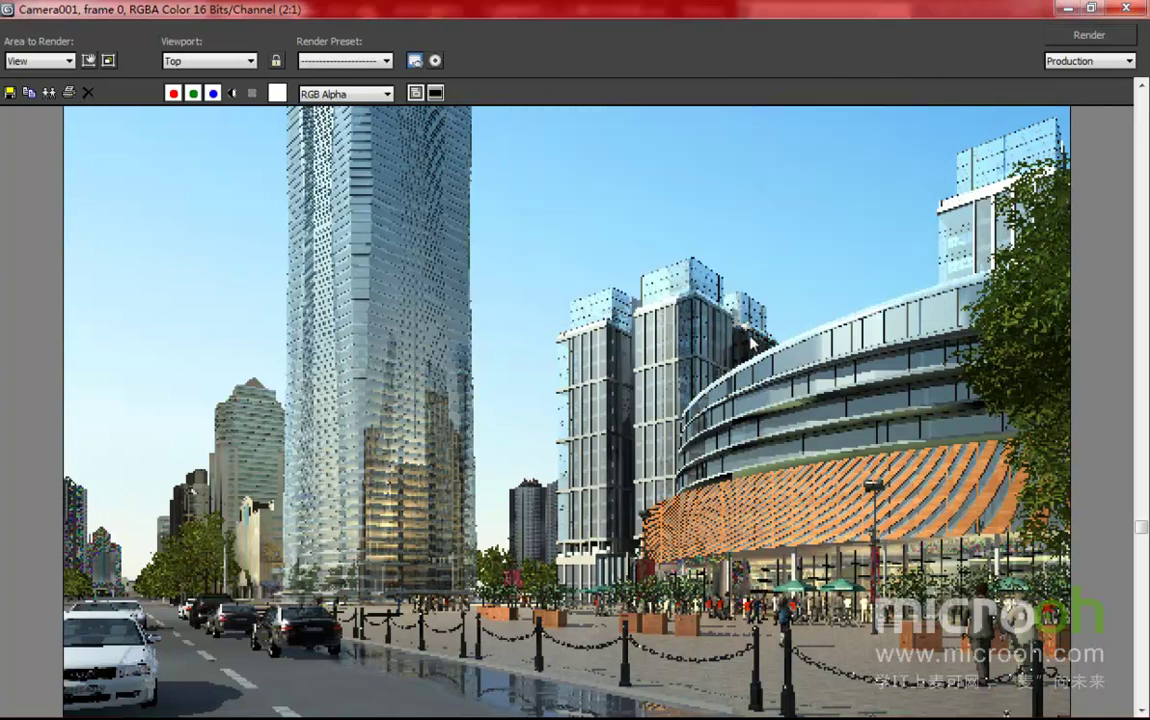
scroll(750, 341, down, 1)
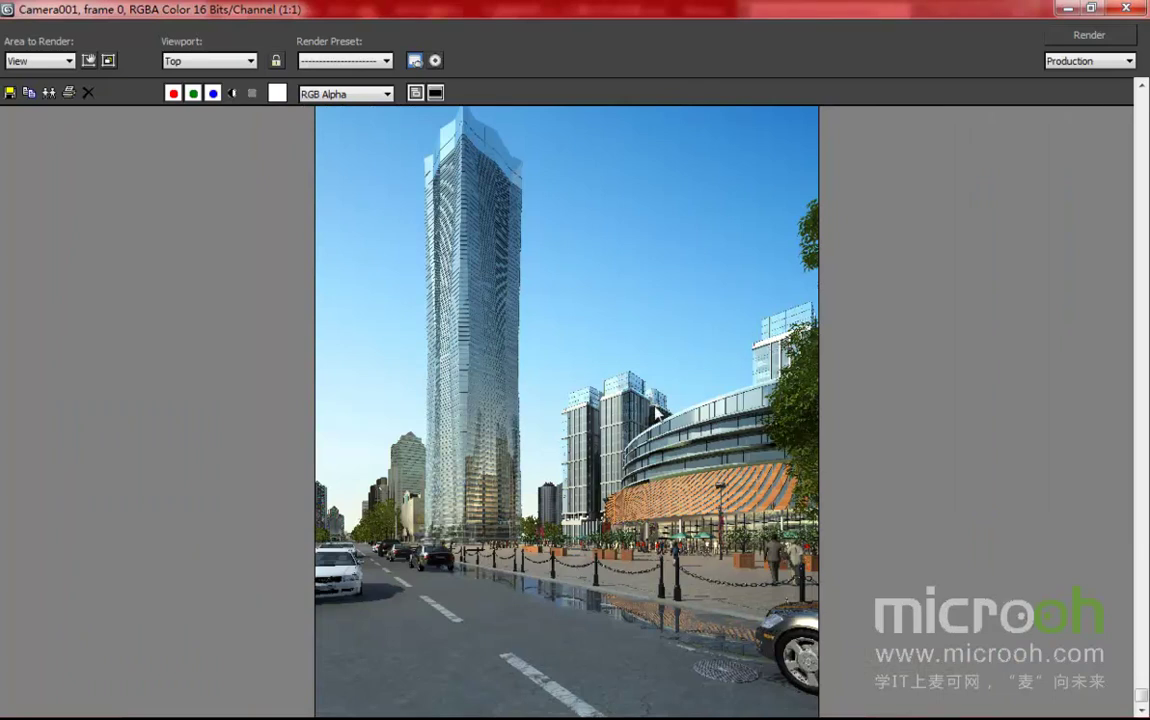
scroll(660, 415, down, 1)
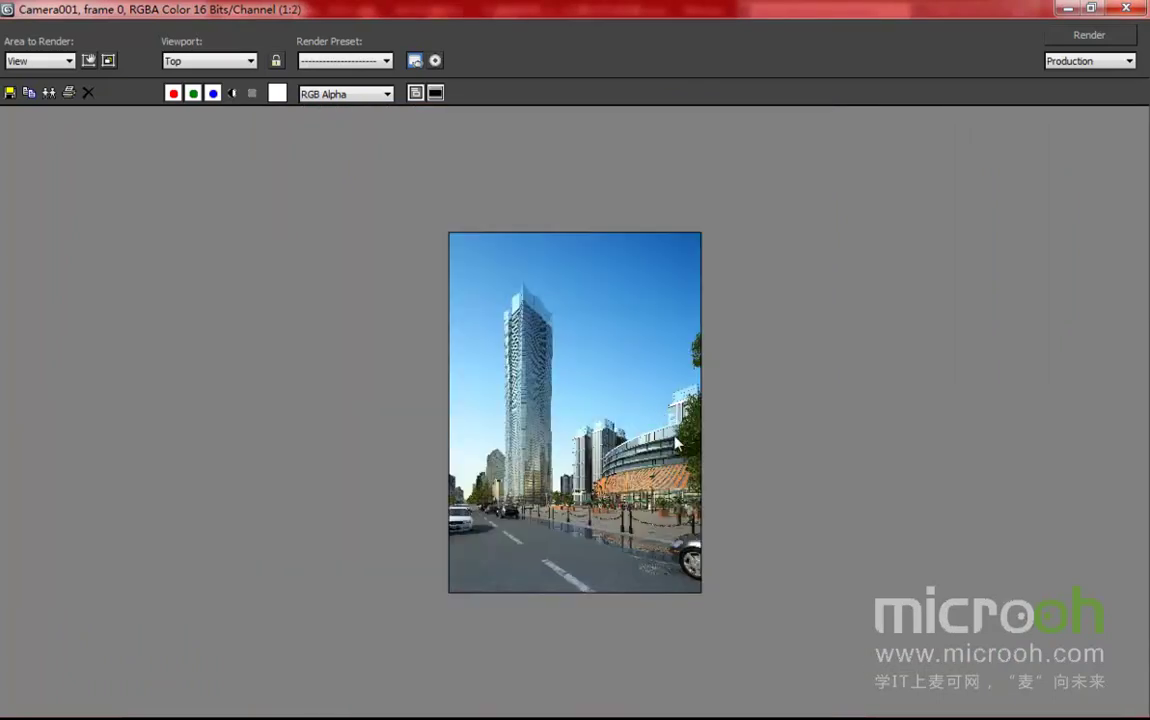
scroll(676, 441, up, 1)
scroll(677, 442, down, 1)
click(1091, 8)
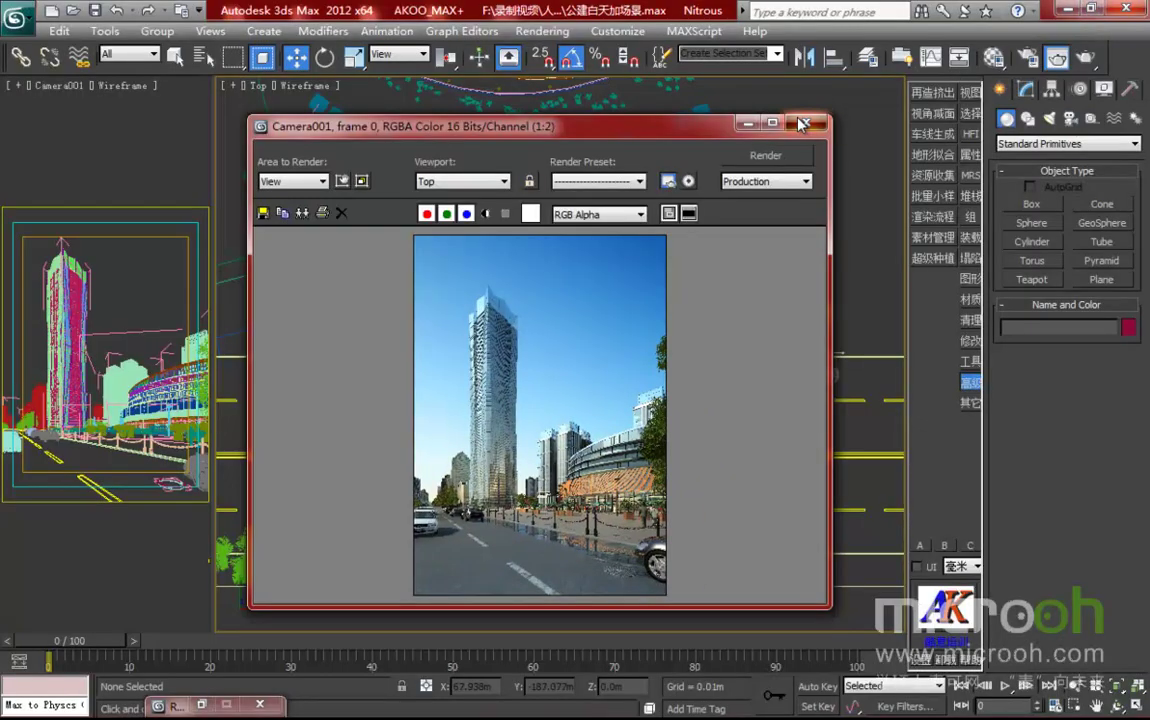
- Examine the glass rooftop and parapet of a background high-rise in a shaded orthographic view
click(710, 110)
middle_drag(661, 271, 732, 543)
middle_drag(431, 149, 612, 418)
scroll(562, 365, down, 3)
scroll(477, 249, up, 2)
middle_drag(477, 249, 580, 424)
scroll(619, 321, up, 1)
middle_drag(619, 321, 509, 502)
scroll(612, 421, up, 2)
mouse_move(628, 466)
alt+middle_down()
mouse_move(589, 386)
mouse_move(617, 244)
alt+middle_up()
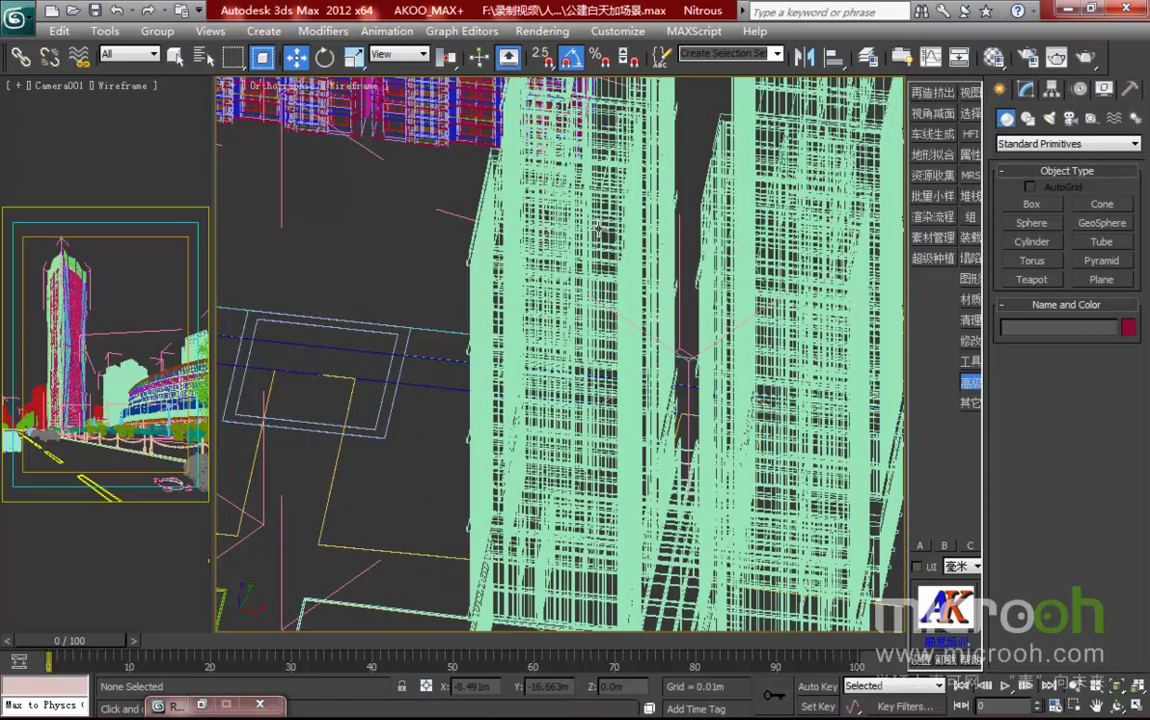
key(F3)
scroll(596, 245, up, 4)
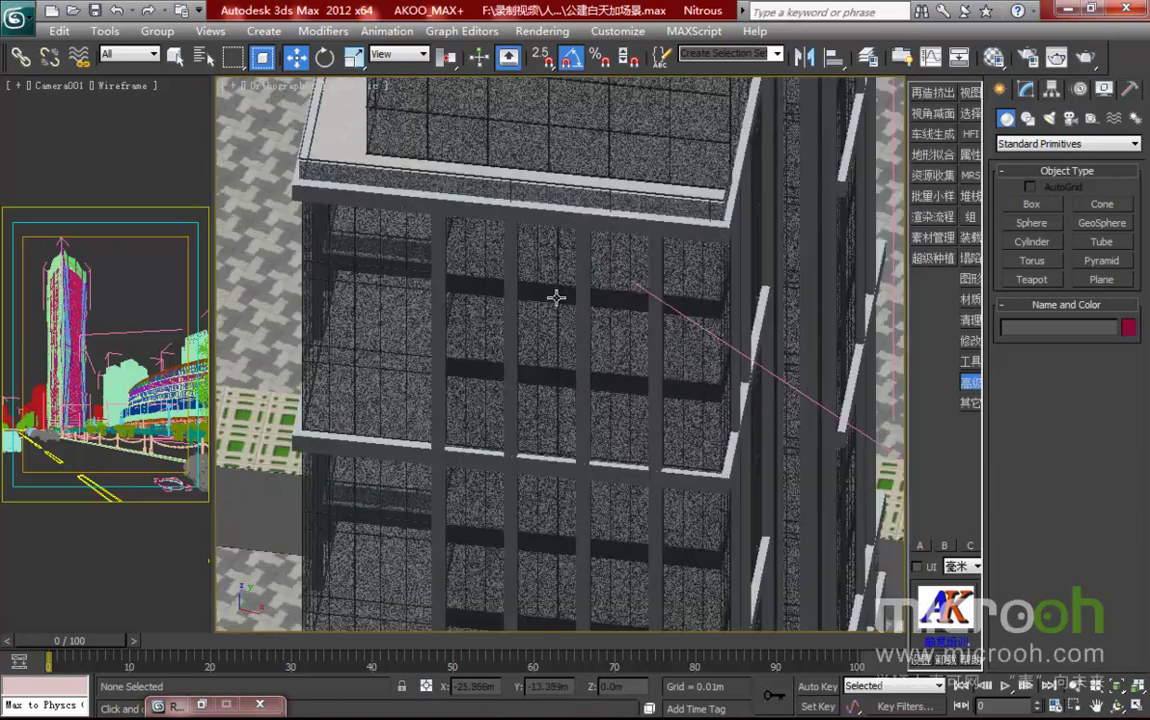
alt+middle_drag(556, 298, 601, 355)
middle_drag(518, 238, 605, 442)
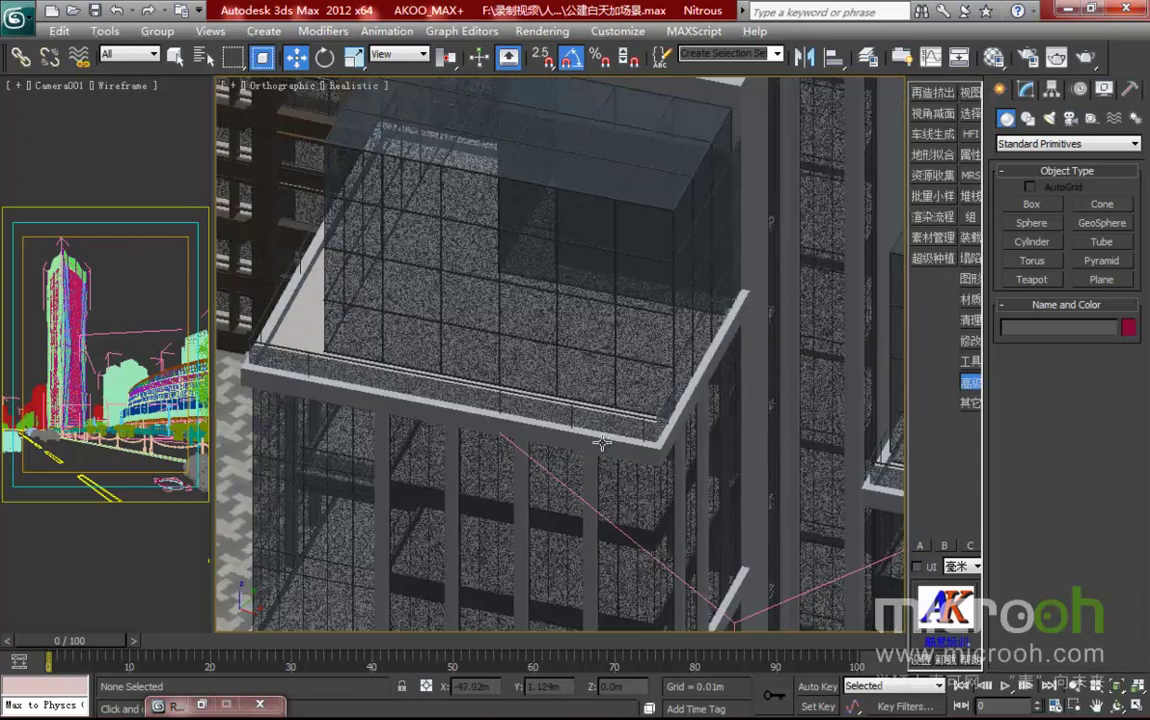
- Show the Camera001 render again and magnify the rooftops of the background high-rises for comparison
click(1055, 58)
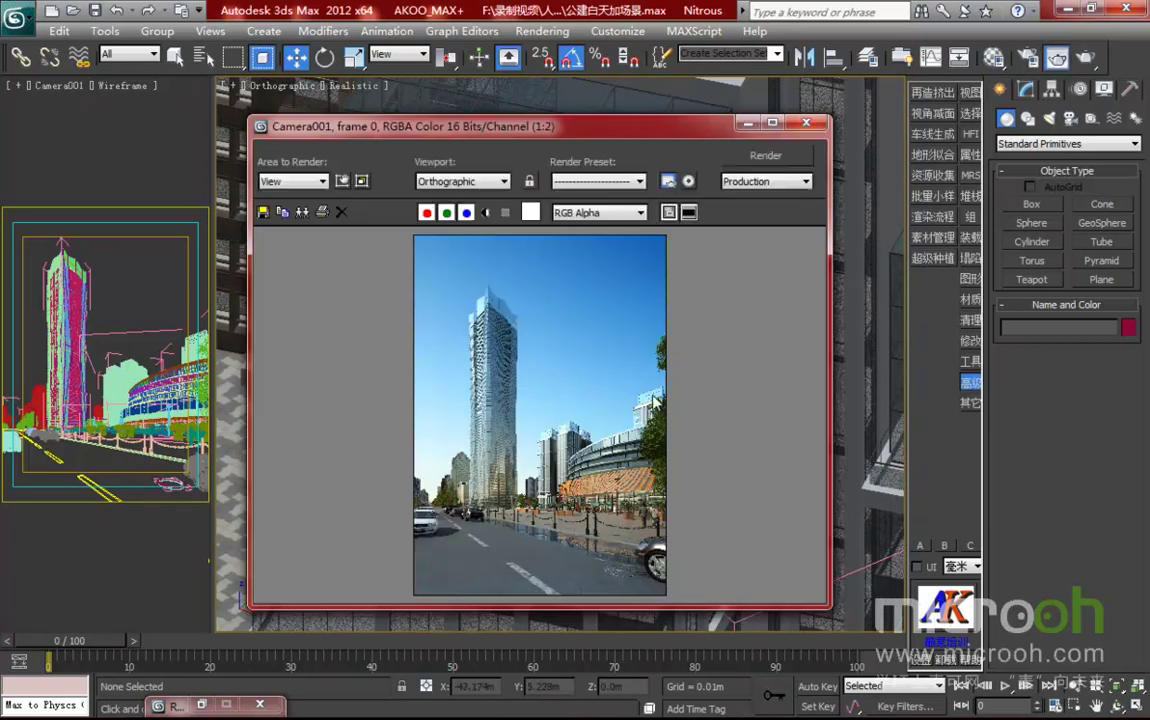
scroll(578, 450, up, 6)
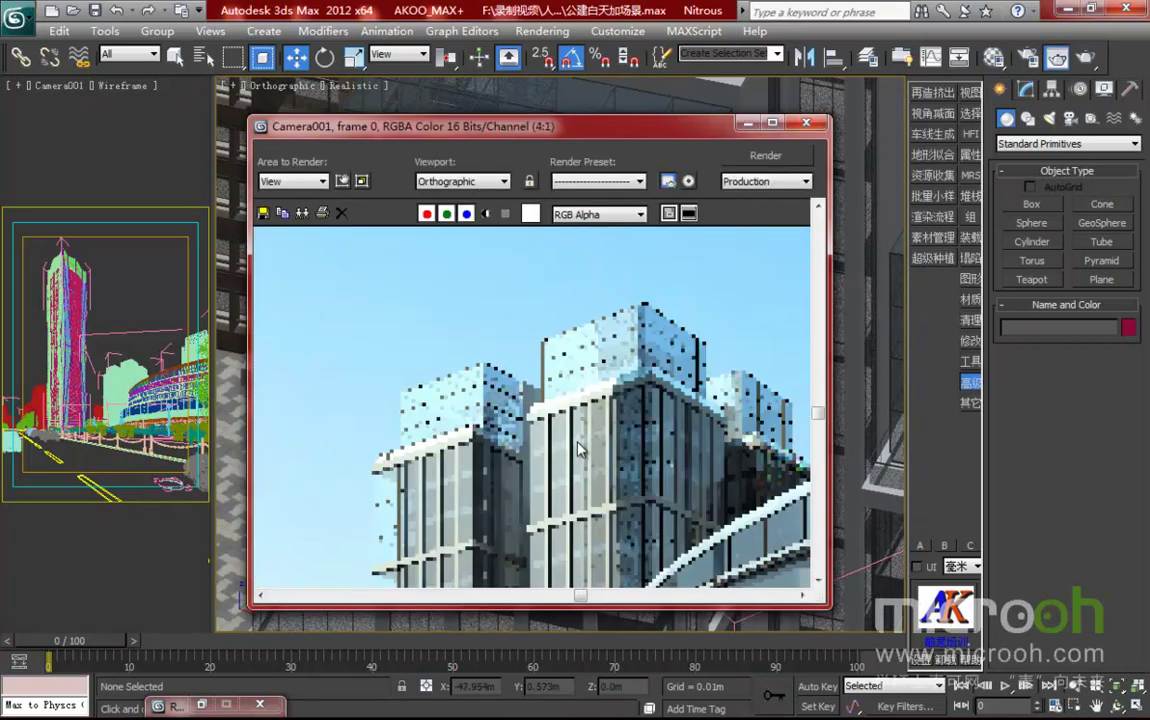
- Examine the high-rise rooftops and the round building in the magnified render, and minimize the render window
middle_drag(666, 378, 506, 365)
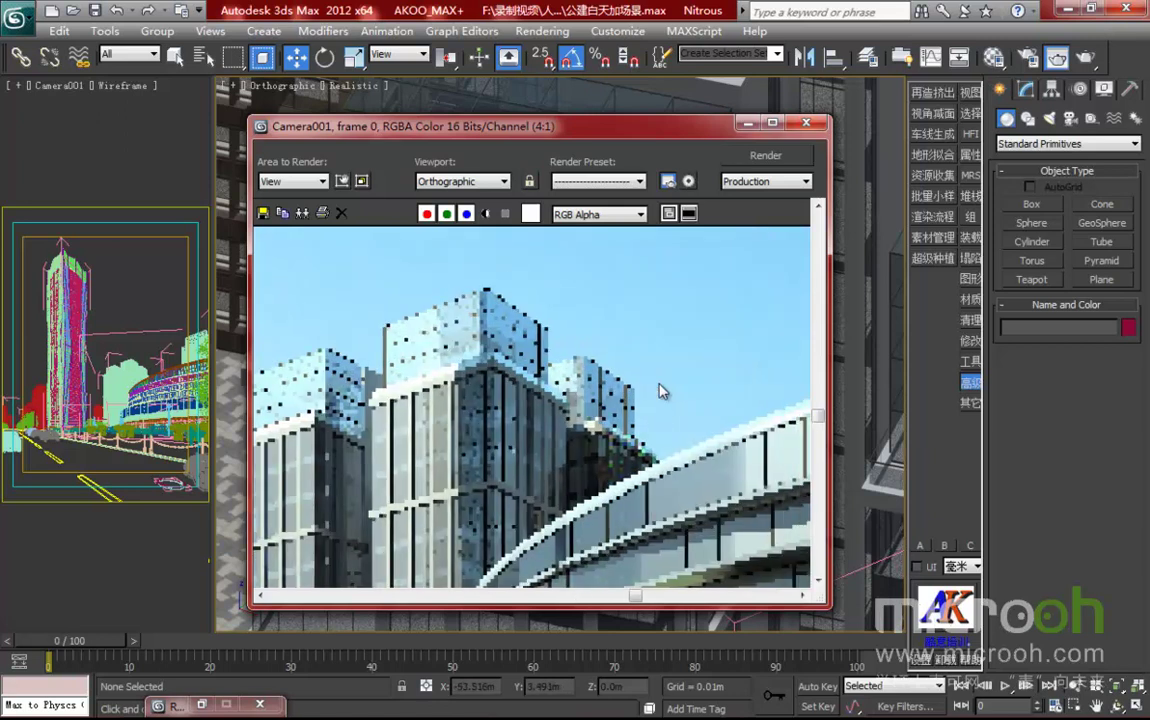
scroll(660, 390, down, 1)
middle_drag(660, 390, 357, 418)
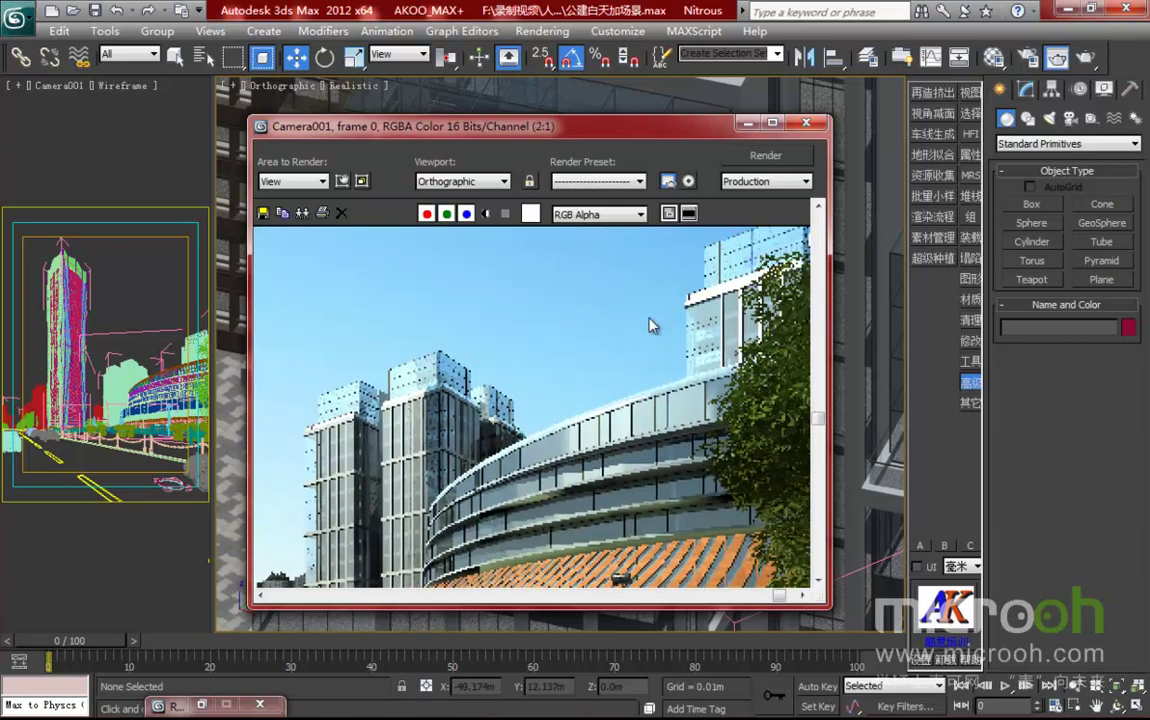
middle_drag(681, 313, 624, 331)
click(745, 122)
- Sample the rooftop glass material 亮玻璃1aaaa into an unused Material Editor slot with a patterned sample background
middle_drag(666, 307, 662, 308)
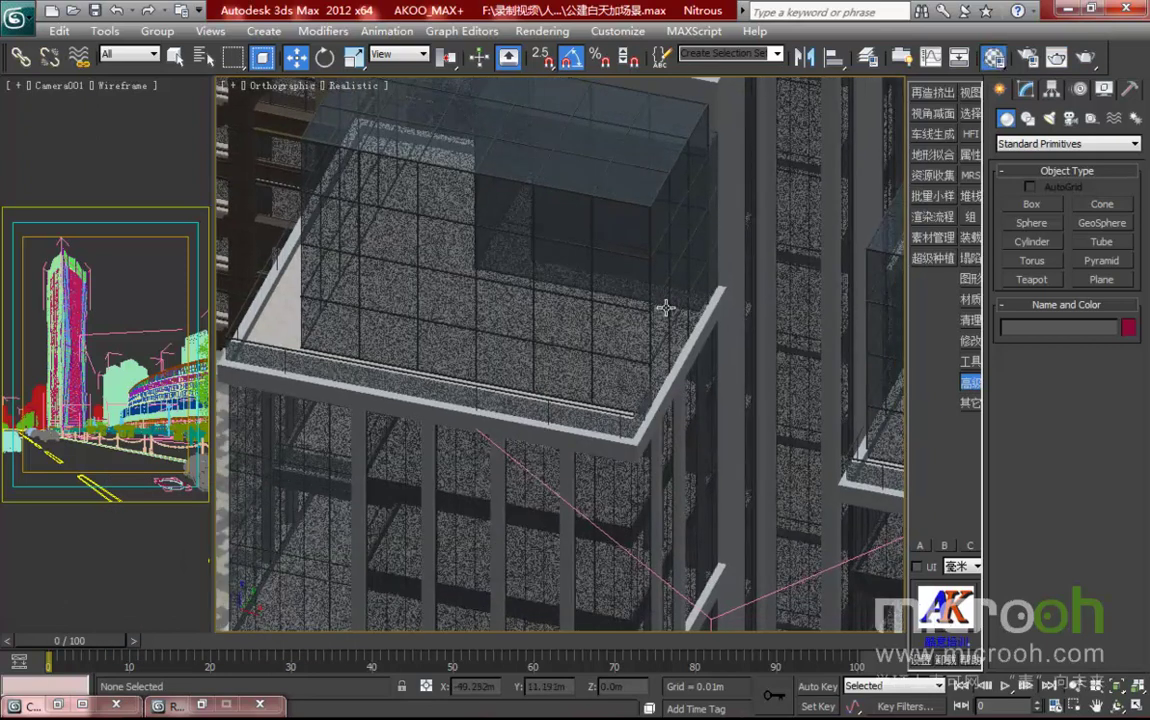
key(m)
click(899, 263)
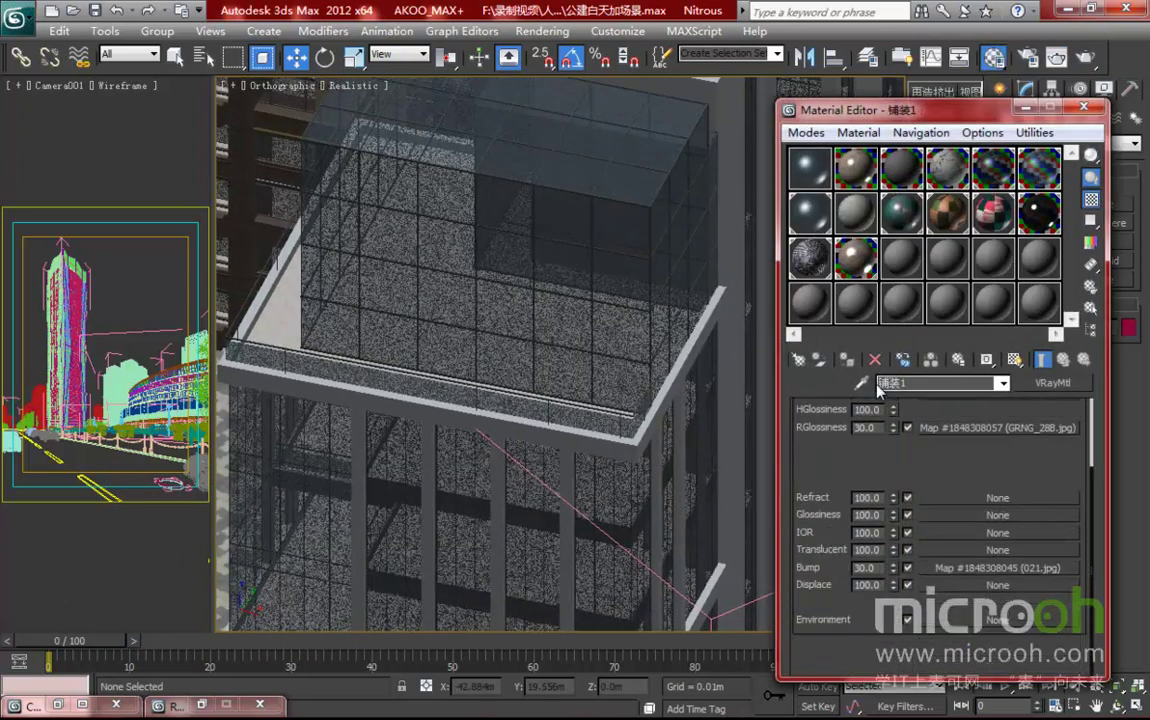
click(547, 398)
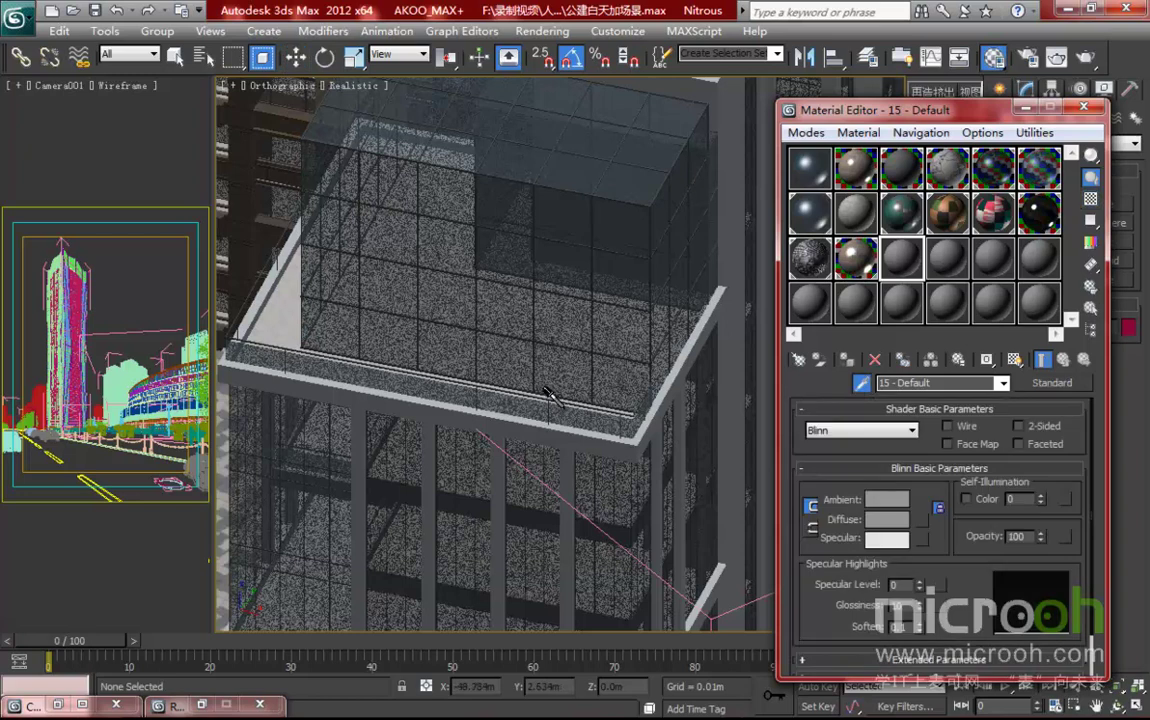
click(1091, 199)
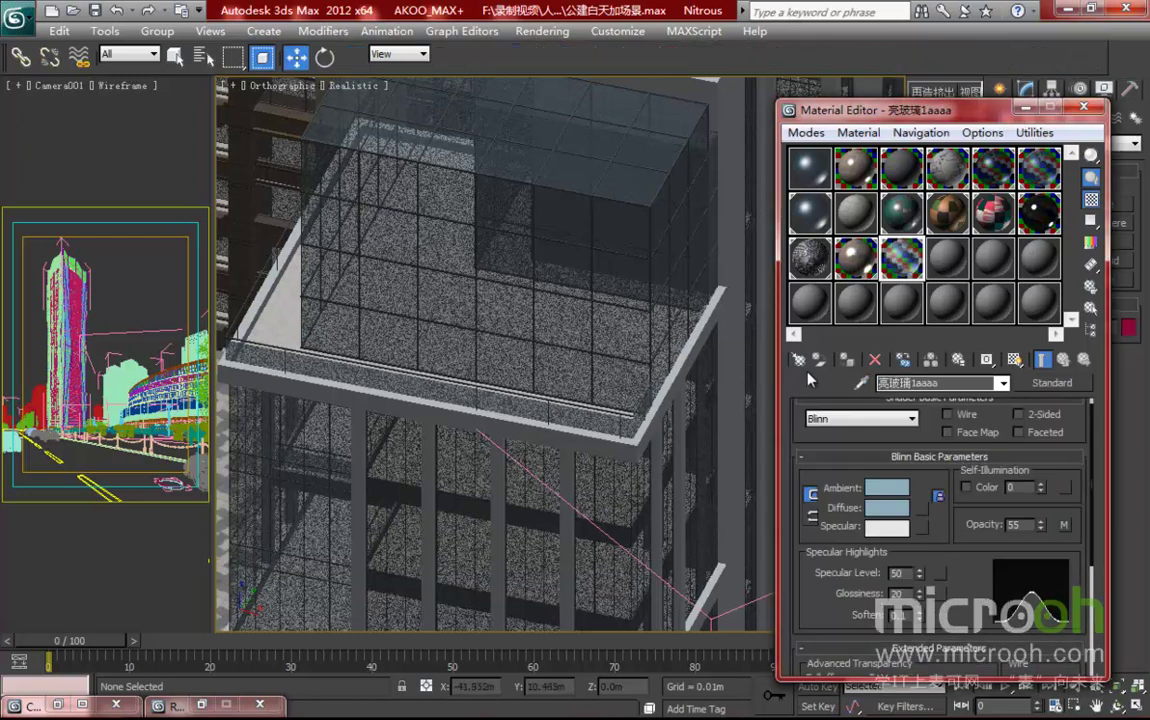
- Select every object that uses the material 亮玻璃1aaaa and isolate the selection
key(h)
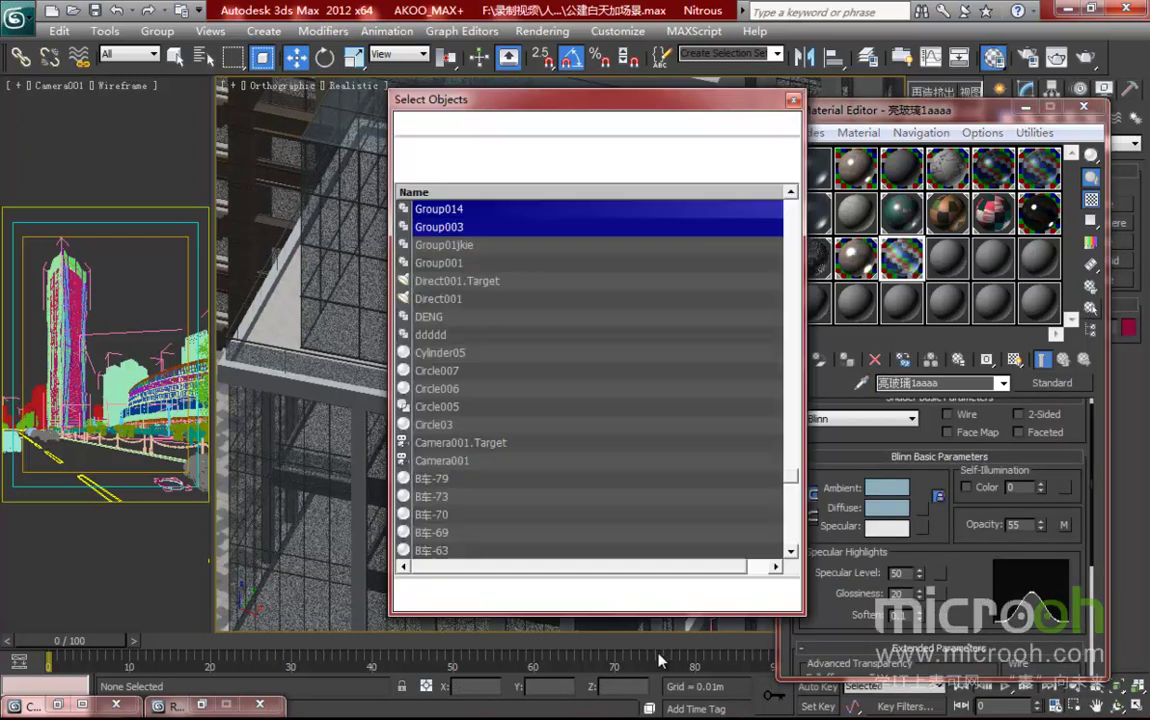
click(681, 589)
key(alt+q)
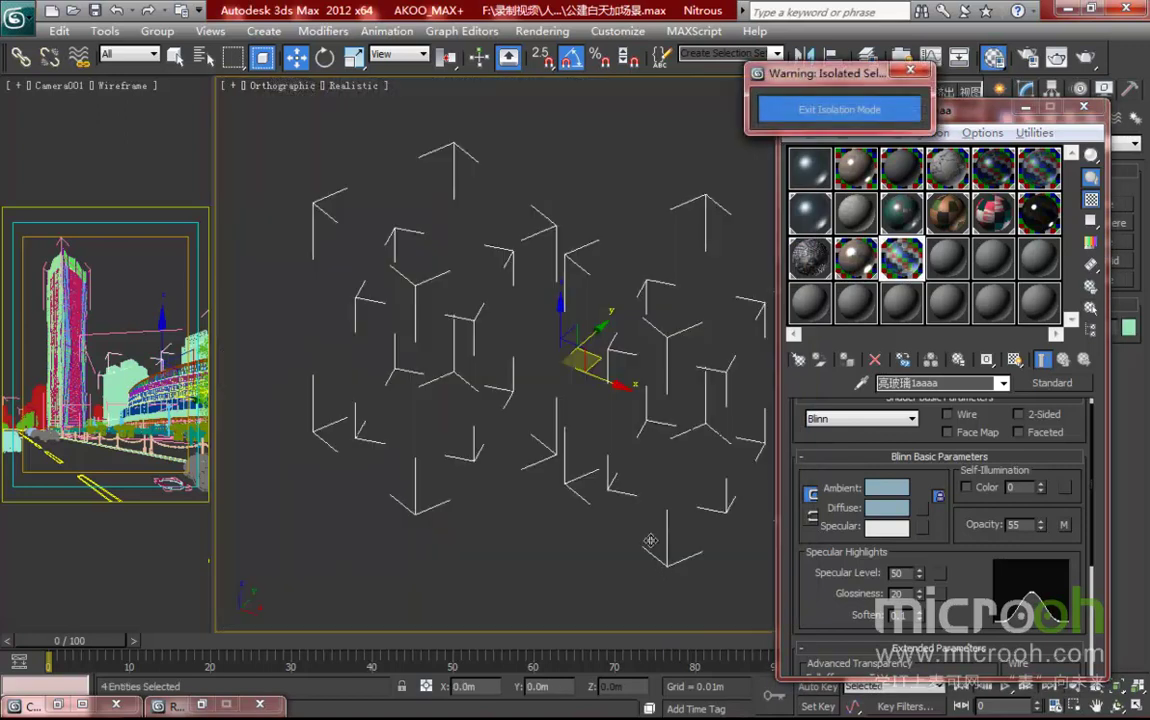
scroll(600, 395, up, 5)
scroll(648, 402, up, 3)
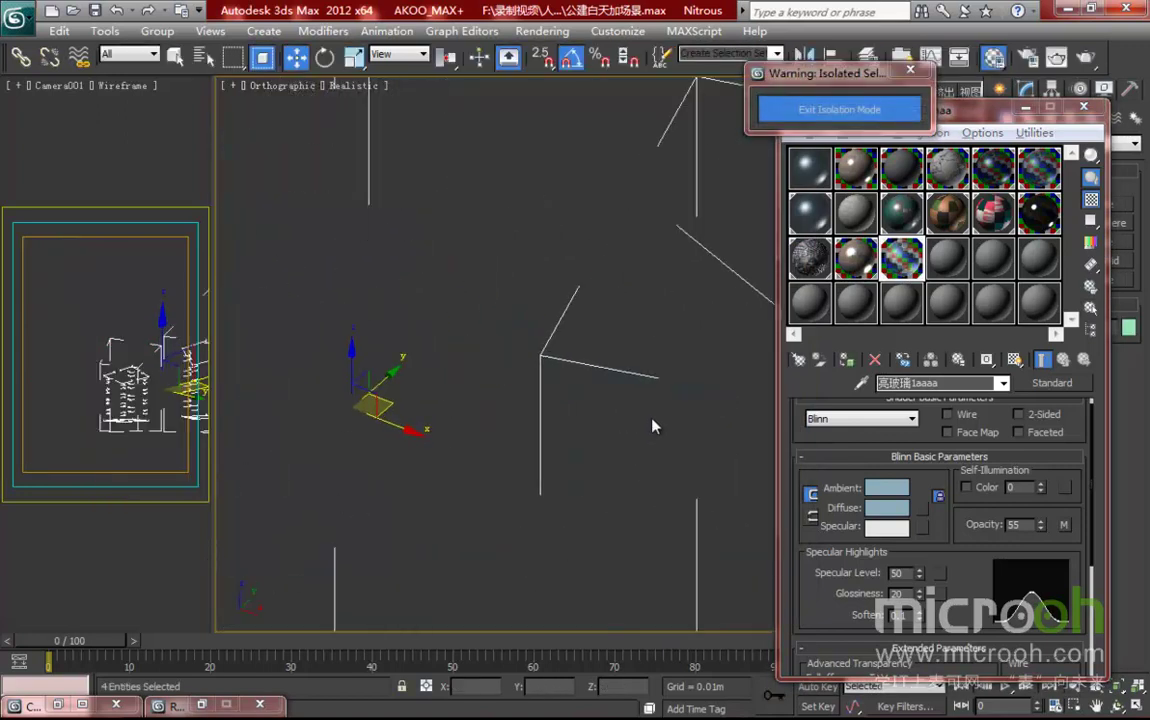
- Darken the diffuse colour of 亮玻璃1aaaa to RGB 93, 114, 124
click(887, 507)
drag(657, 200, 630, 208)
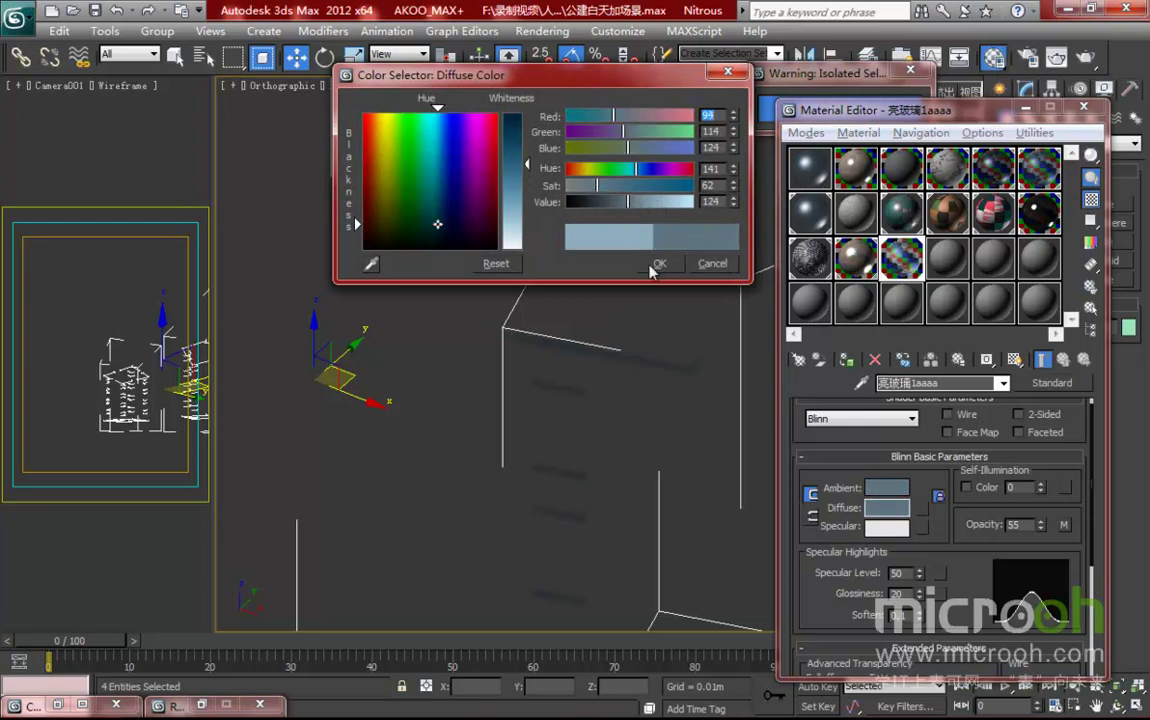
click(659, 263)
- Darken the glass material's transparency filter colour to RGB 87, 97, 97 in its extended parameters
scroll(997, 397, down, 4)
drag(997, 397, 948, 429)
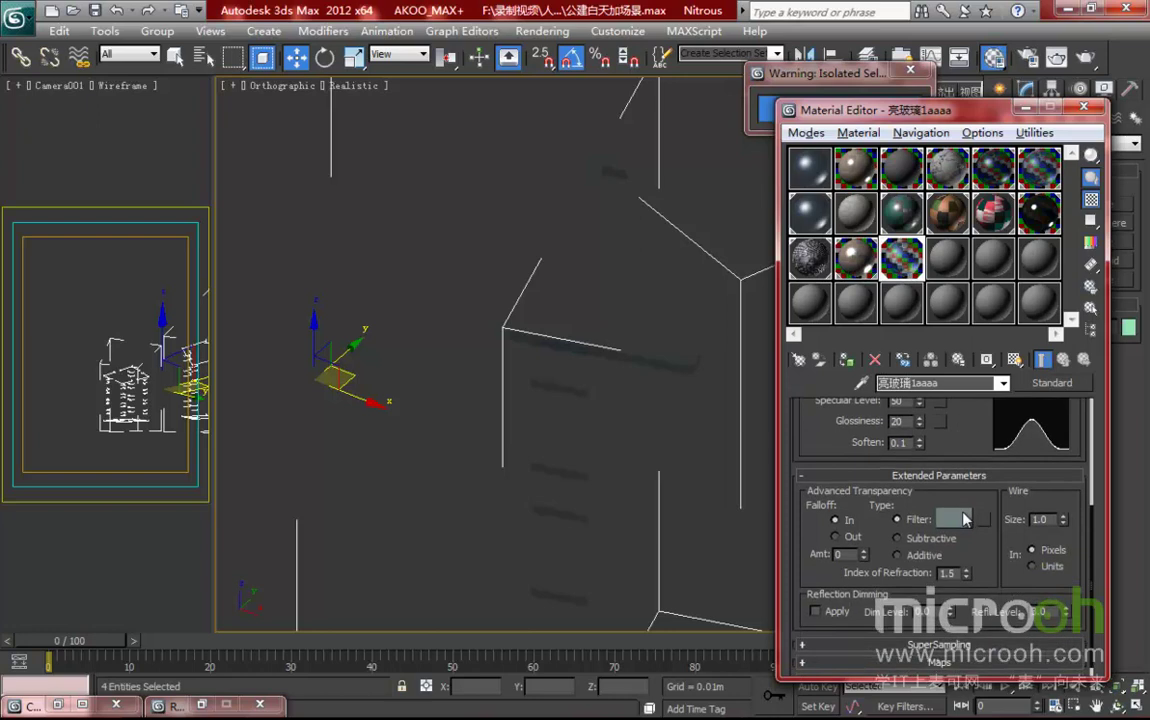
click(954, 519)
drag(628, 202, 615, 202)
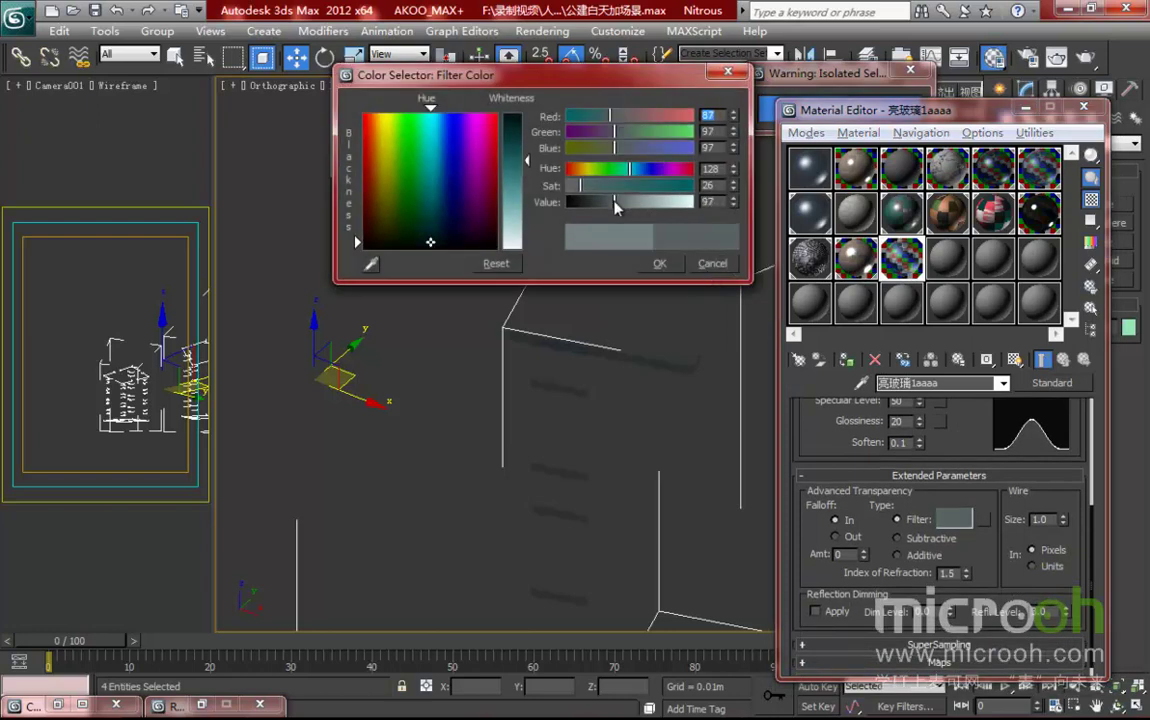
click(657, 263)
- Clear the glass material's opacity map, adjust its reflection map amount, and exit isolation mode
drag(982, 590, 982, 576)
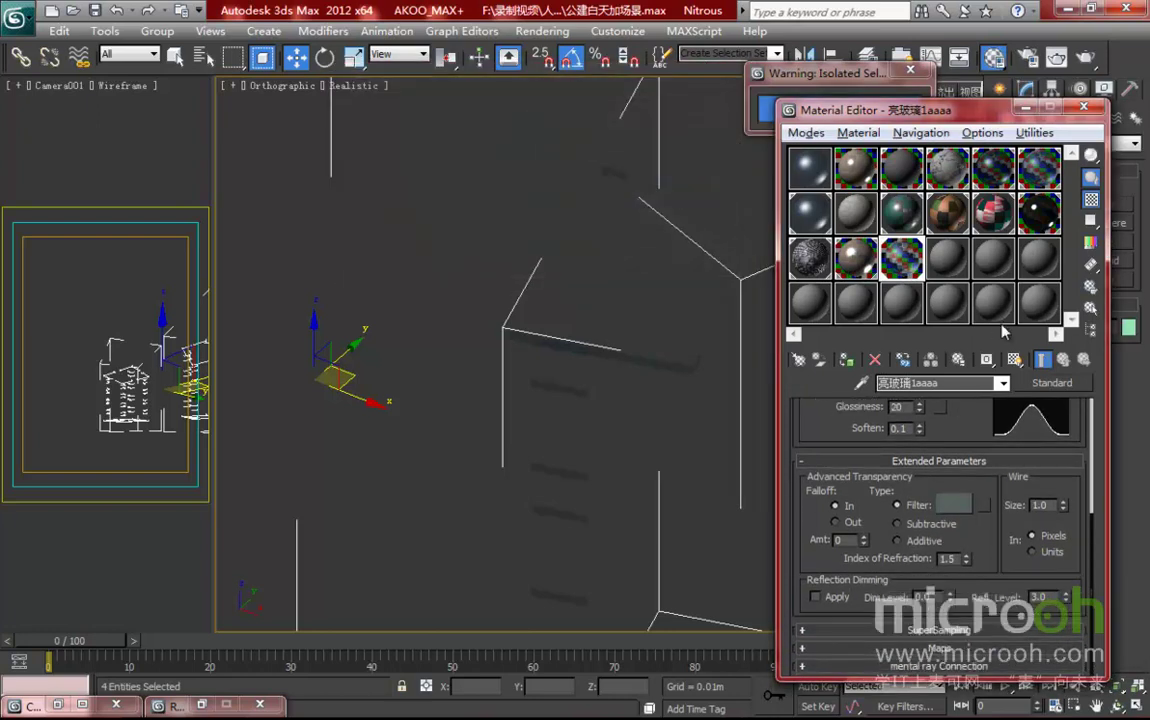
click(939, 649)
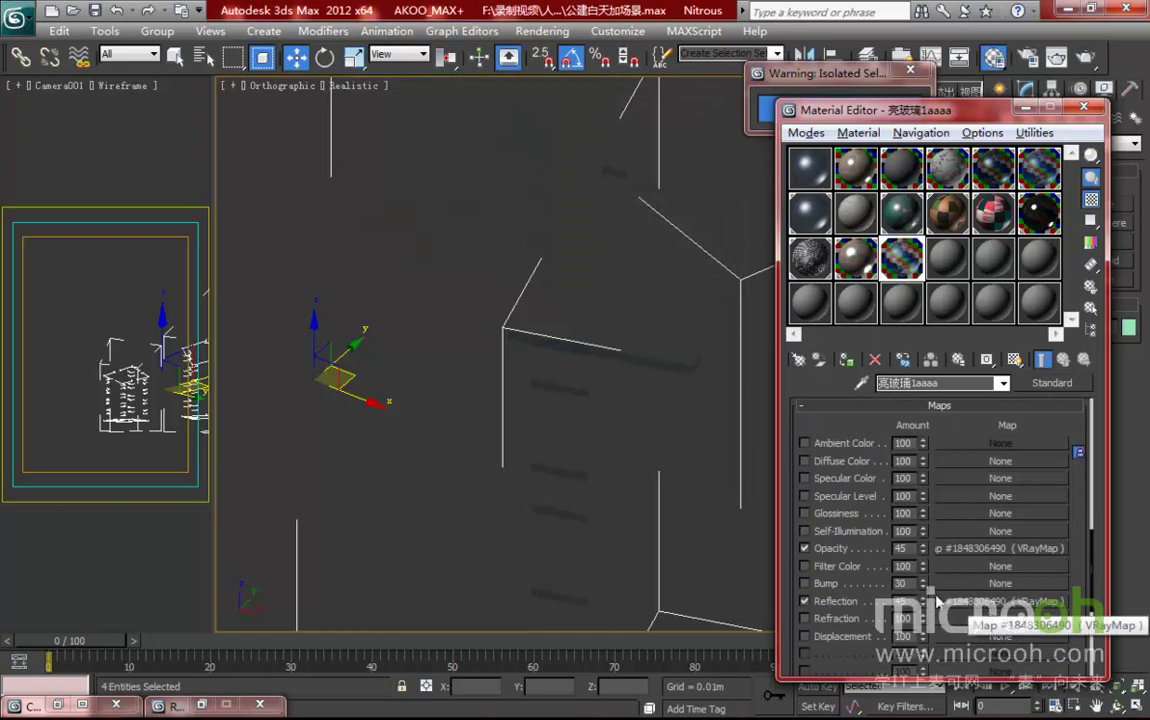
right_click(950, 553)
click(900, 578)
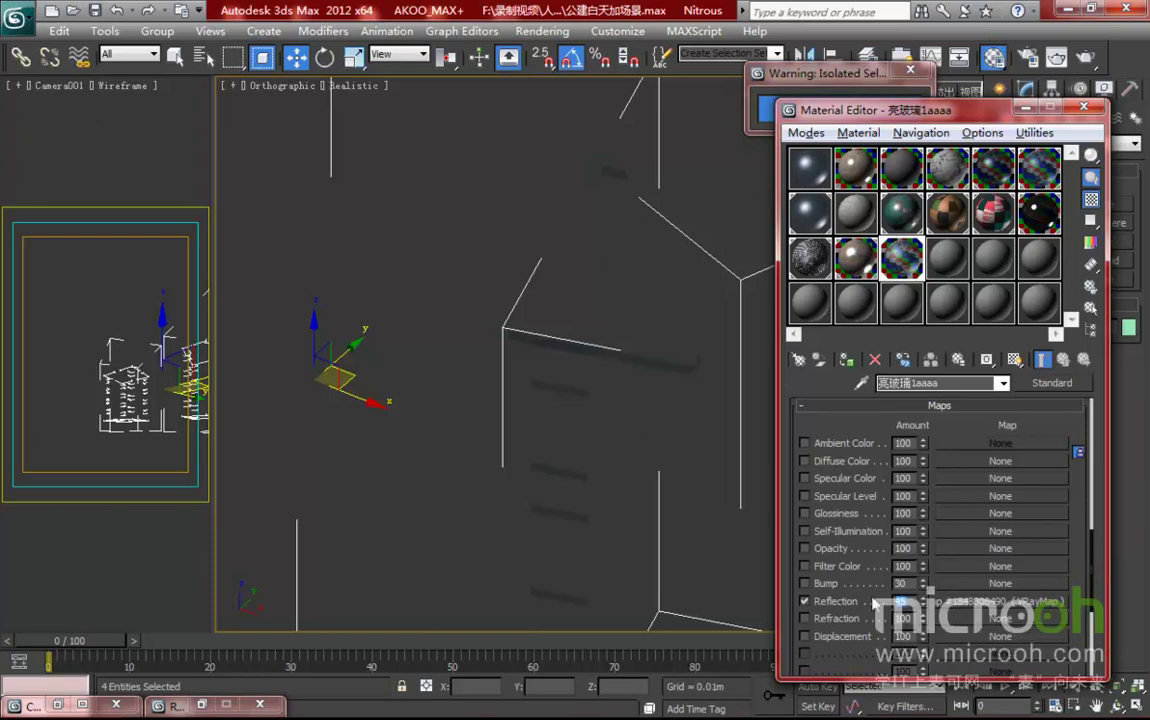
click(767, 110)
click(810, 108)
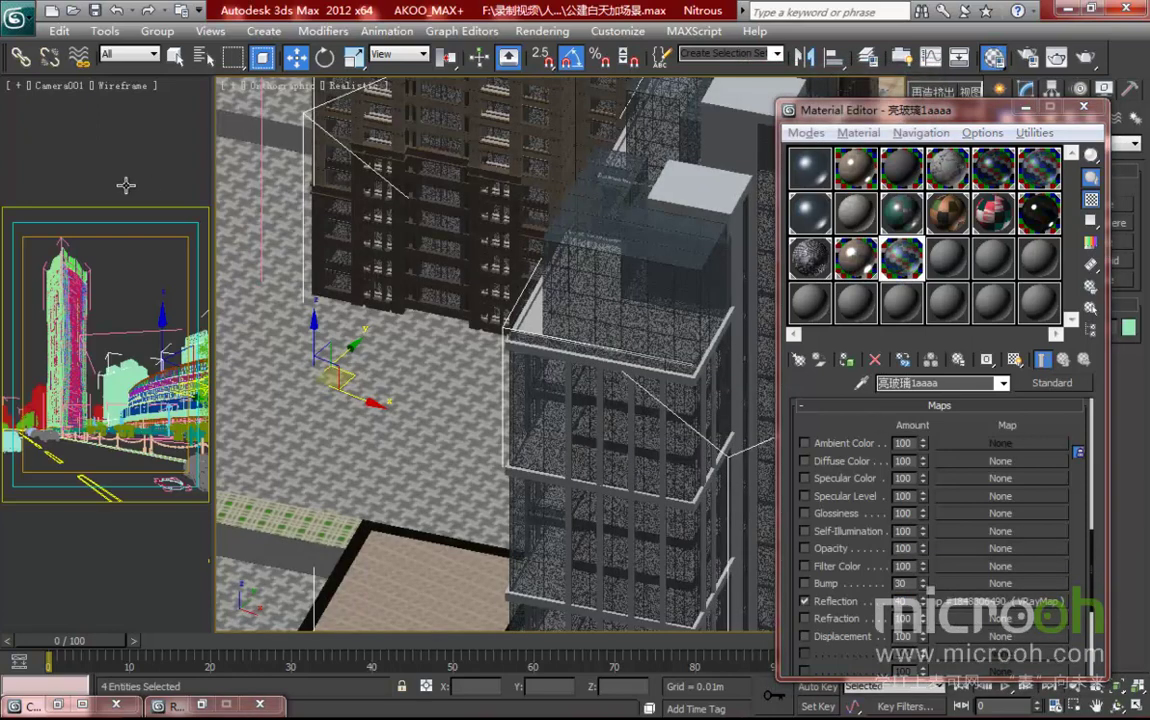
- Show the Camera001 render, switch the area to render to Region, and maximize the render window
click(1028, 57)
click(1056, 57)
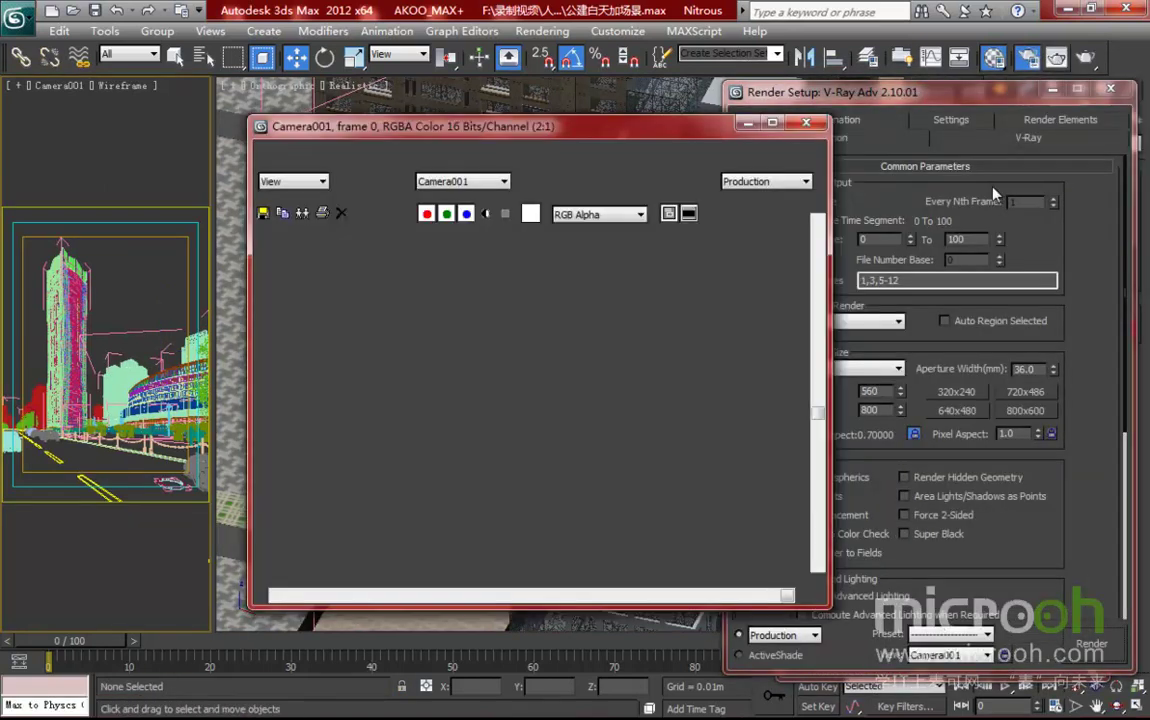
click(293, 181)
click(297, 226)
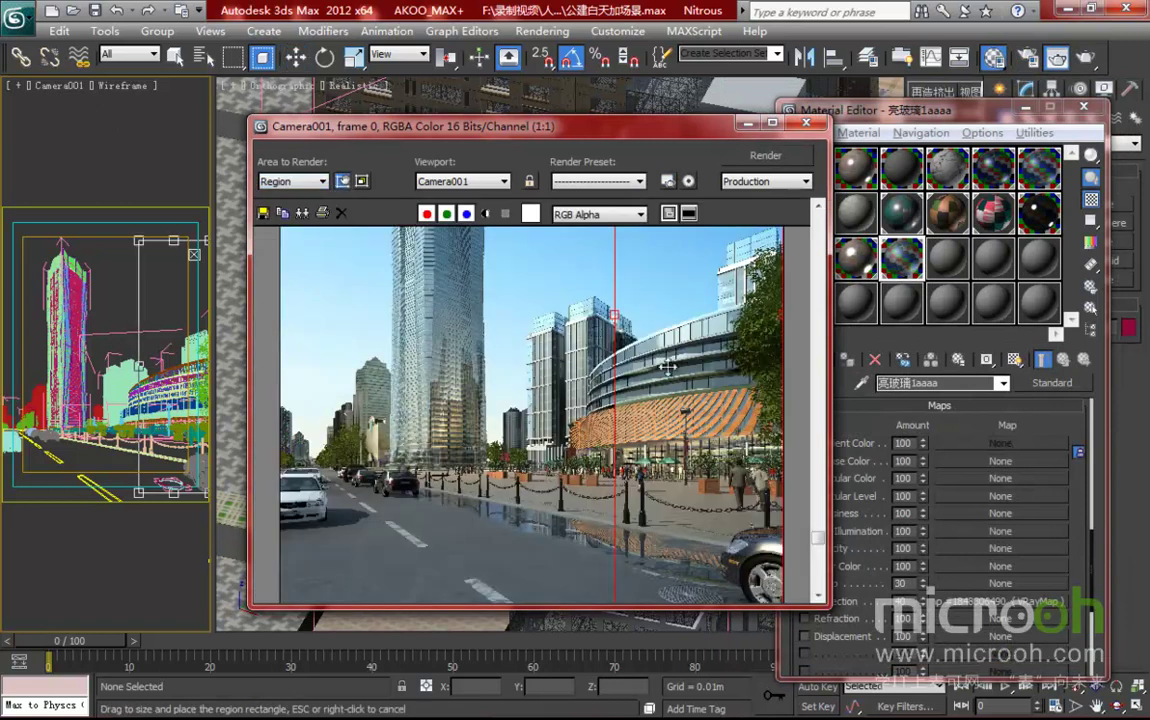
drag(606, 318, 576, 313)
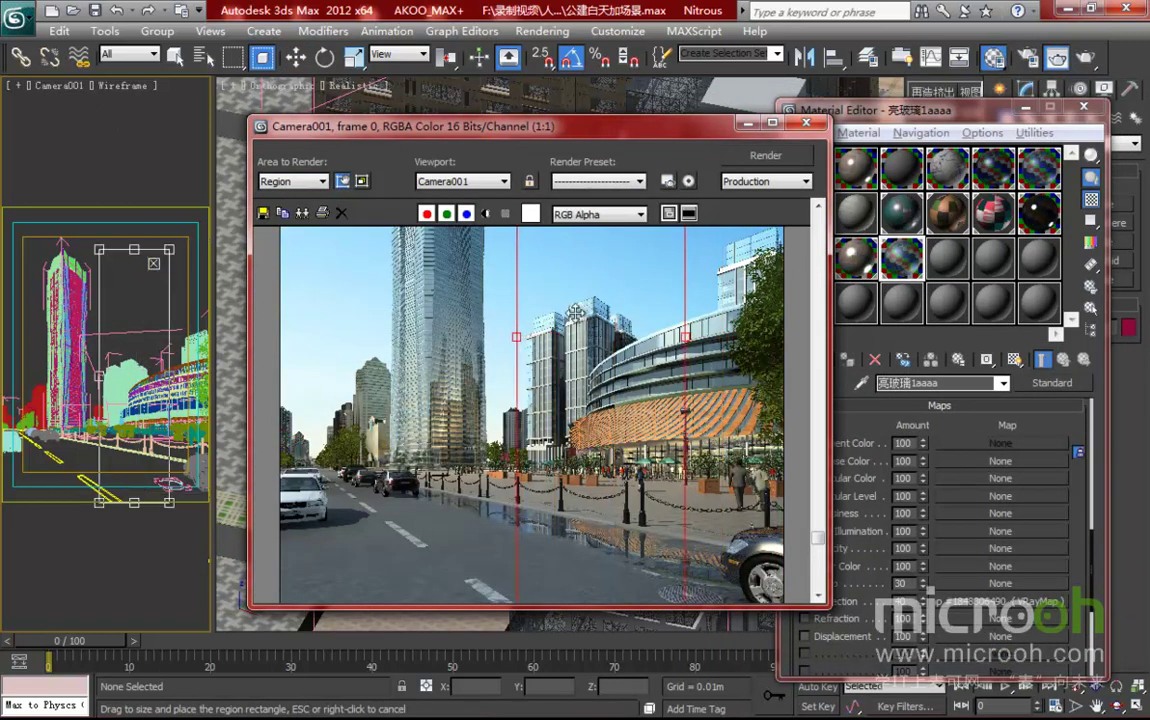
double_click(720, 120)
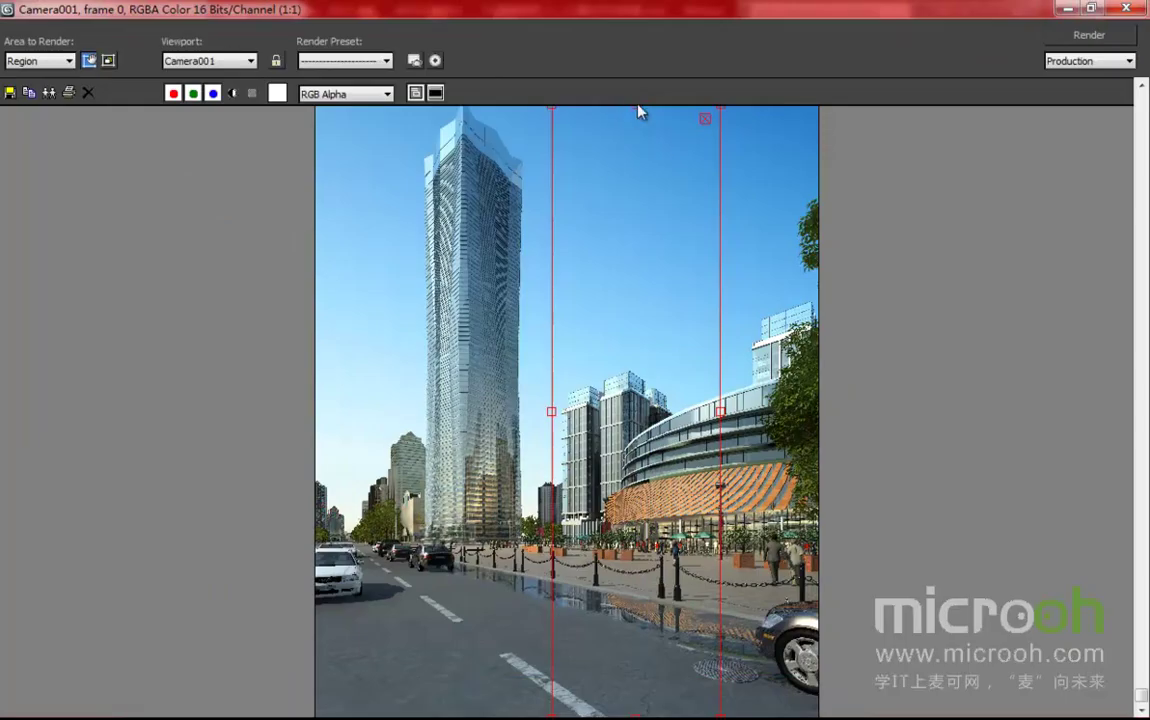
- Fit the render region around the high-rise rooftops and upper round building, render it, and set the render area back to View
drag(638, 106, 785, 318)
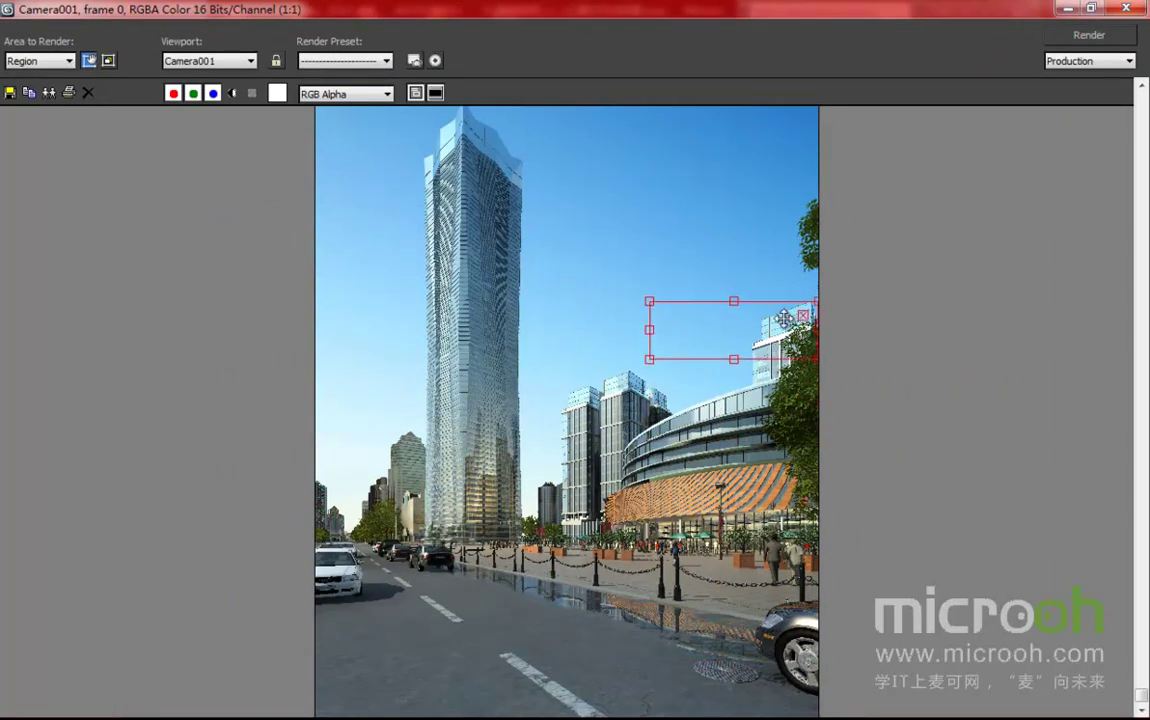
drag(712, 305, 598, 367)
drag(710, 357, 820, 291)
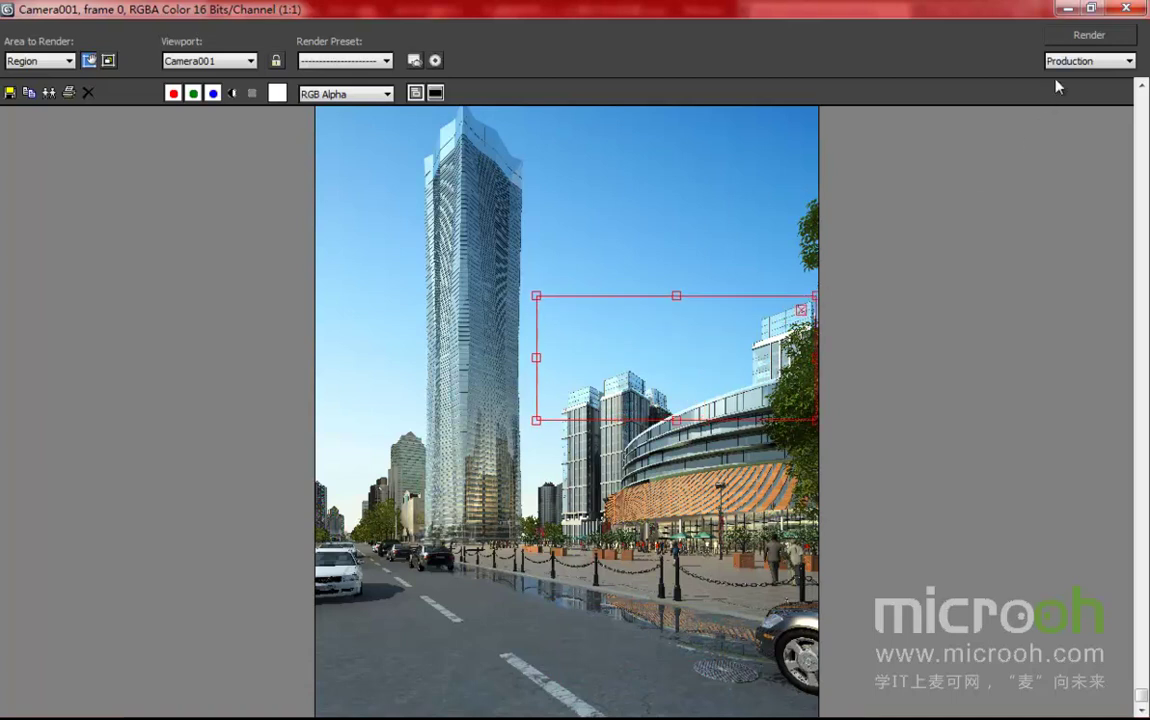
click(1080, 40)
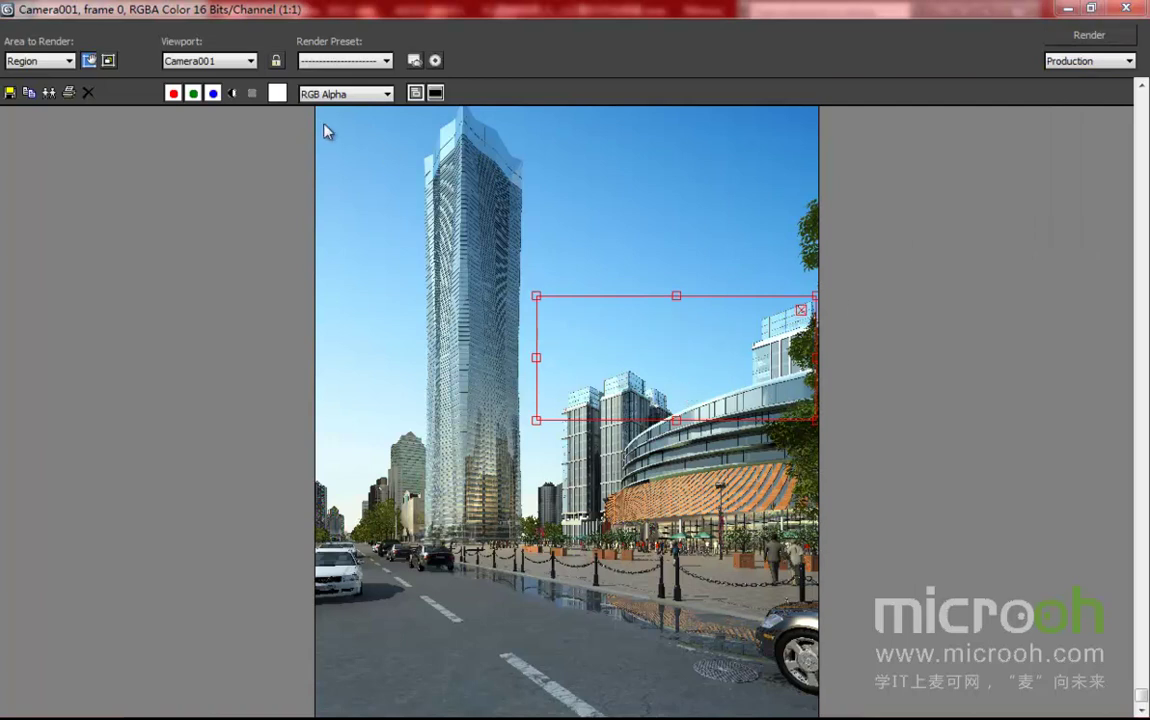
click(44, 61)
click(41, 77)
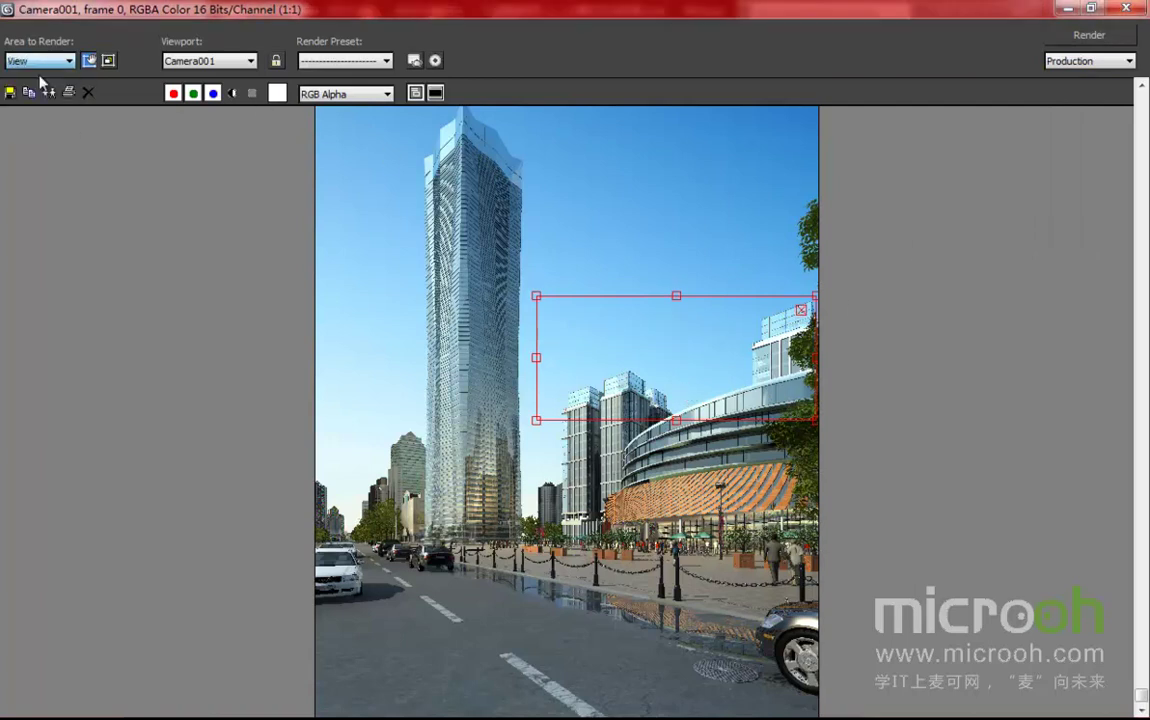
- Examine the re-rendered glass rooftops at higher magnification and close the render window
scroll(893, 303, up, 2)
scroll(873, 272, down, 1)
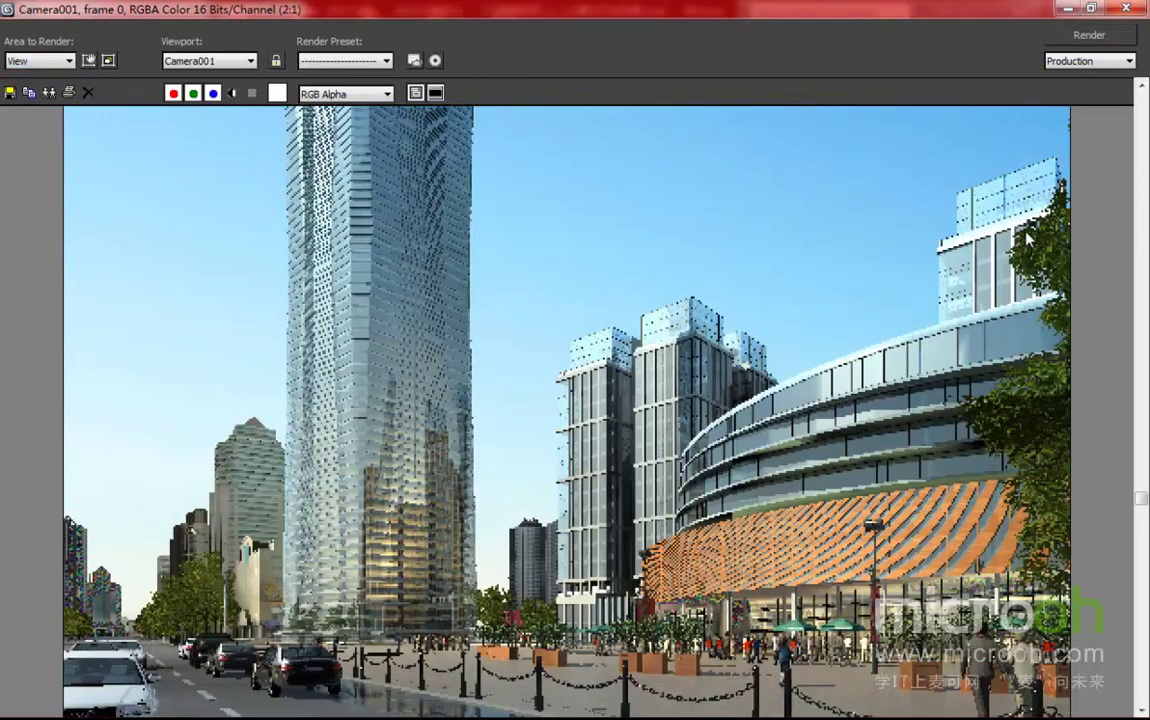
scroll(1027, 237, up, 1)
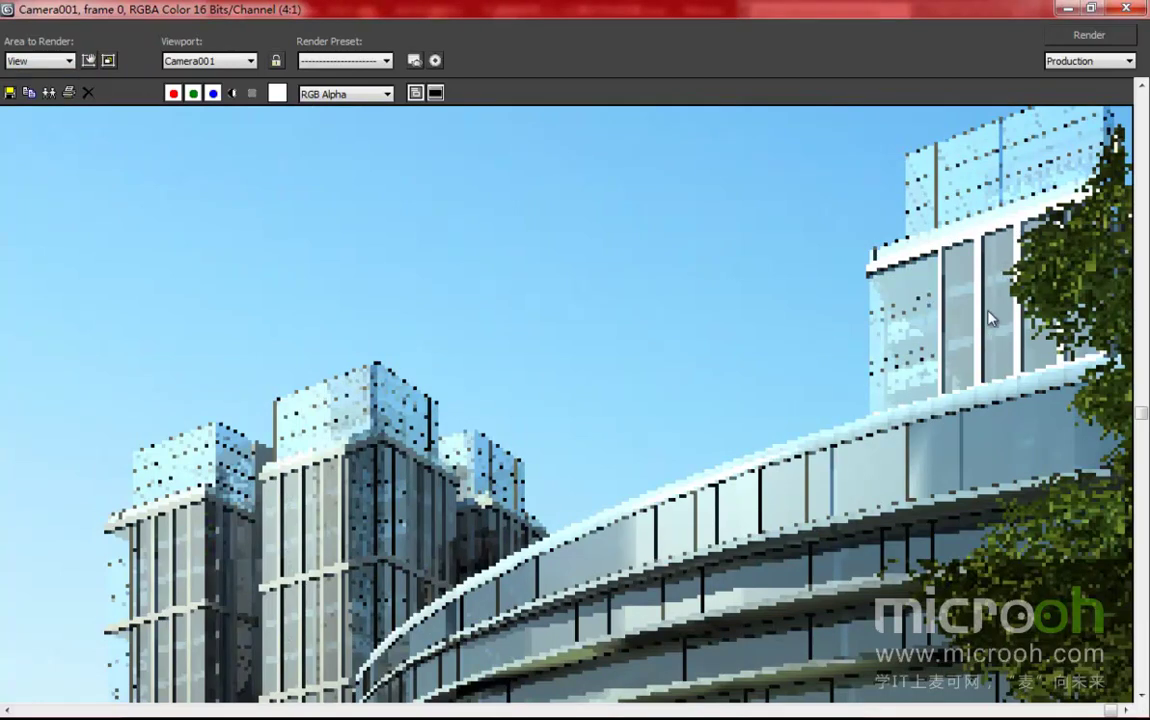
scroll(988, 318, down, 2)
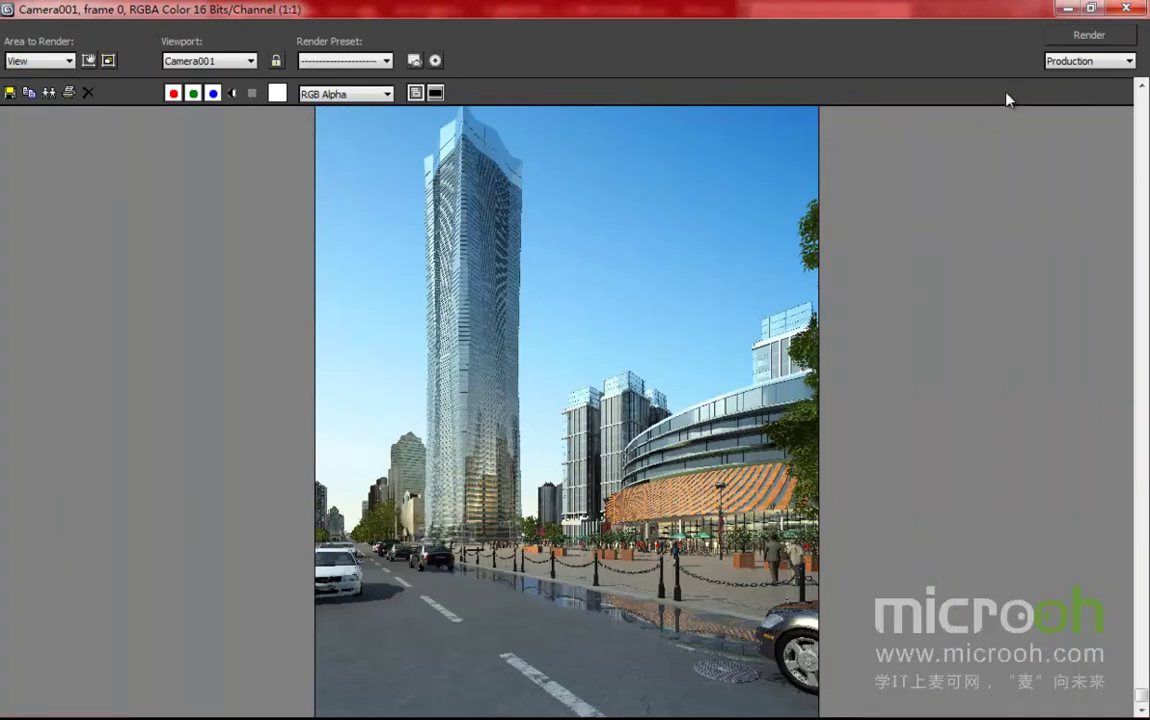
click(1126, 8)
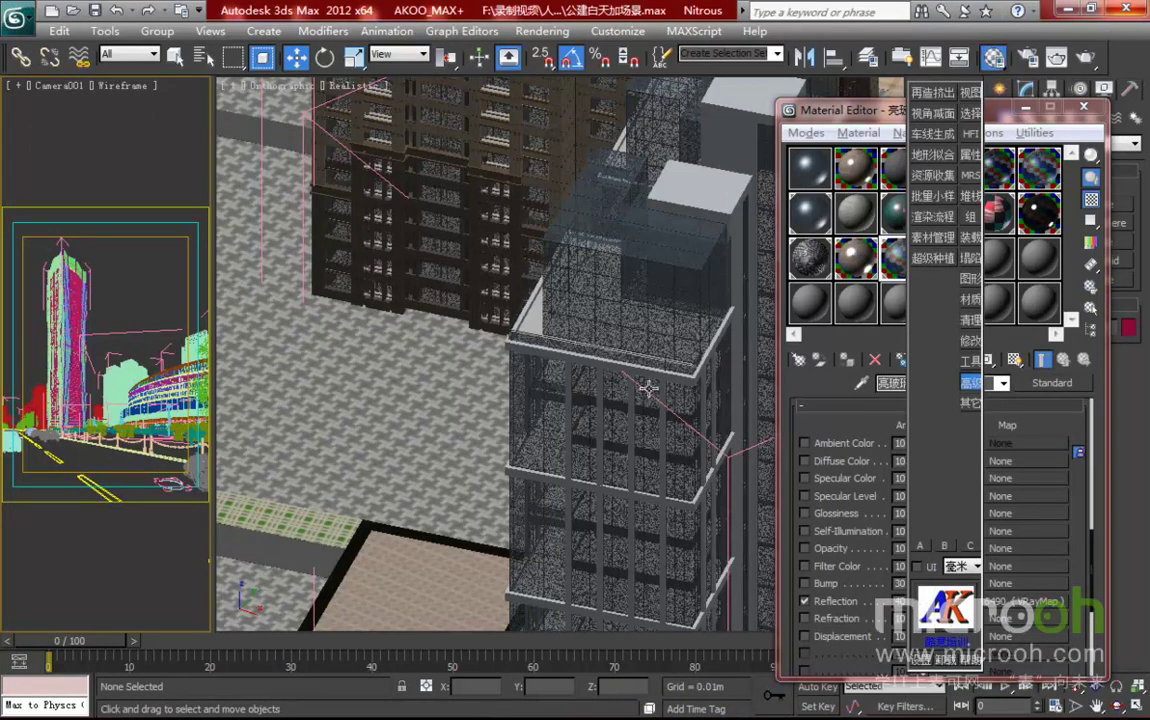
- Sample the high-rise material 铝板-灰 into an unused slot and select all objects that use it
scroll(652, 400, up, 4)
click(697, 355)
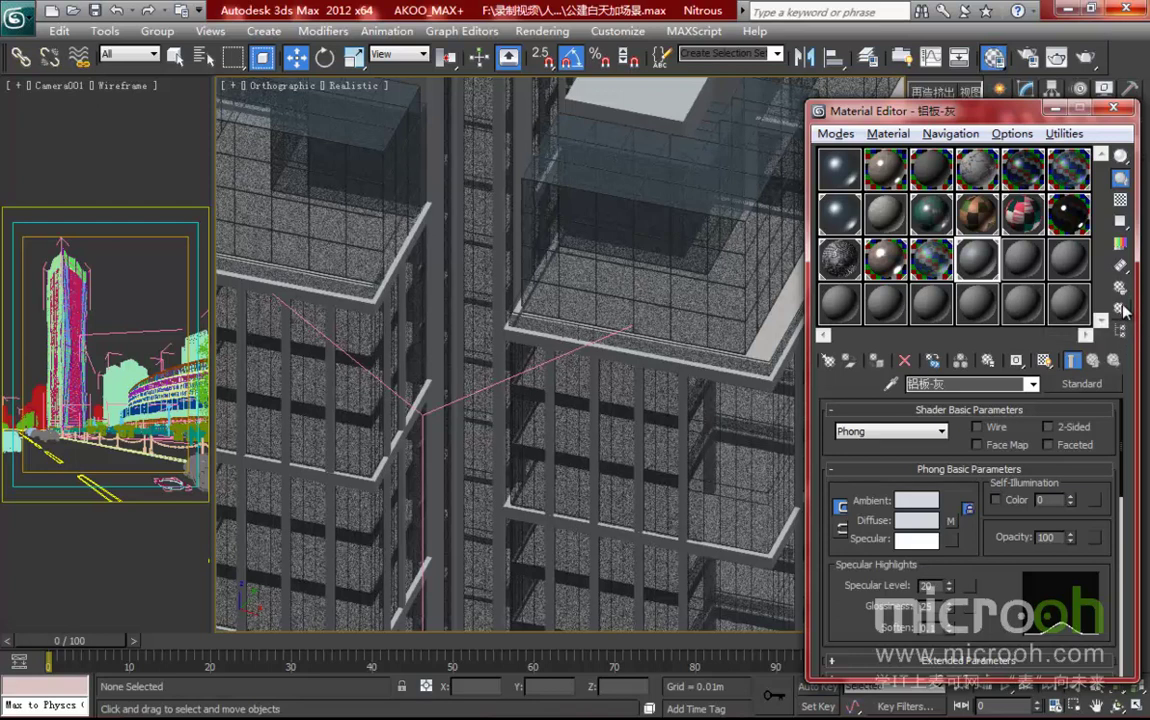
click(1120, 310)
click(668, 588)
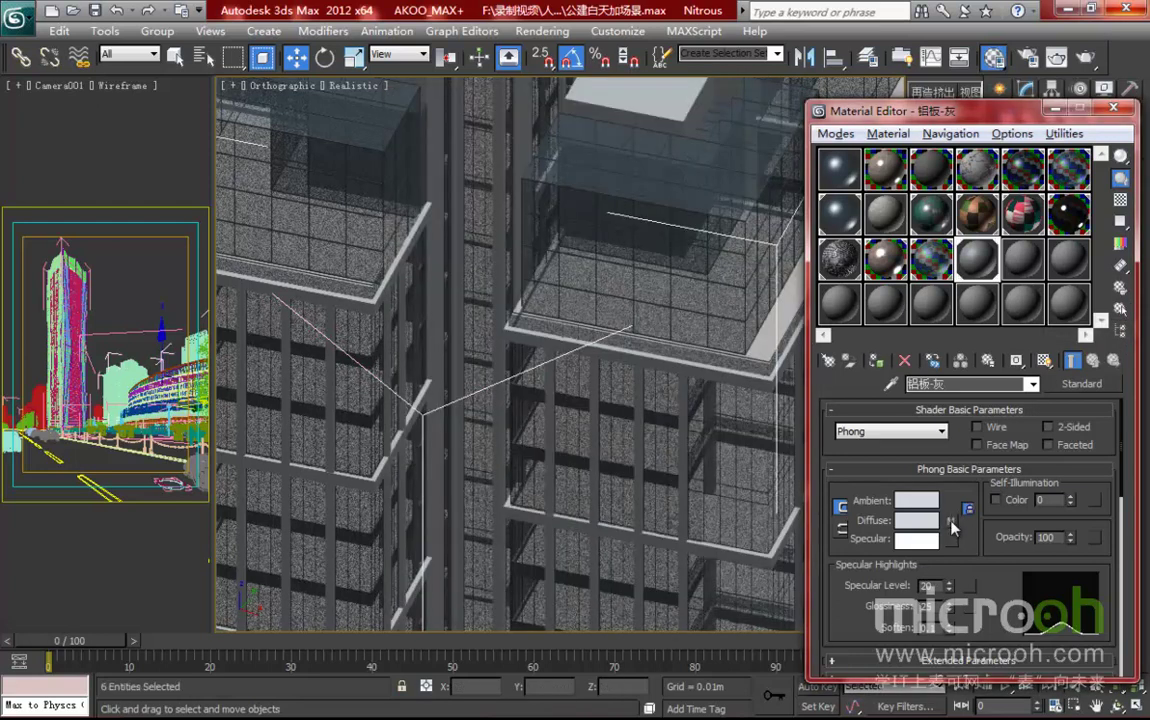
- Set the tile colour of 铝板-灰's diffuse Tiles map to RGB 125, 128, 132 and return to the parent material
click(950, 521)
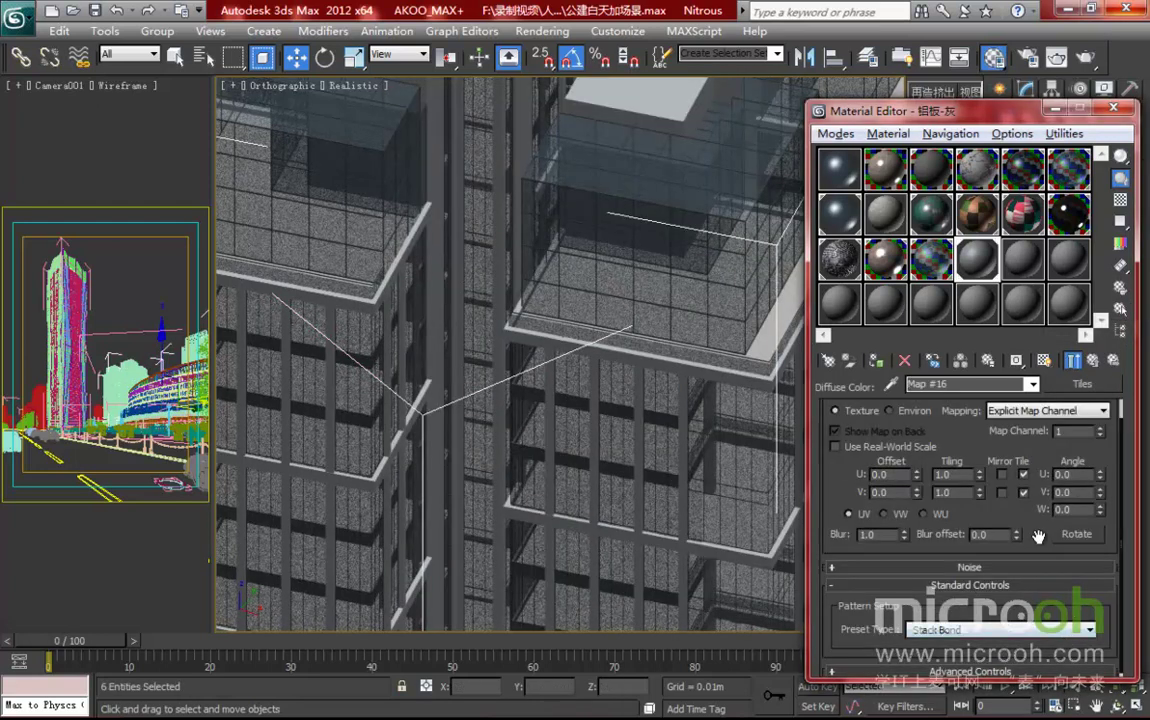
drag(1038, 536, 1066, 390)
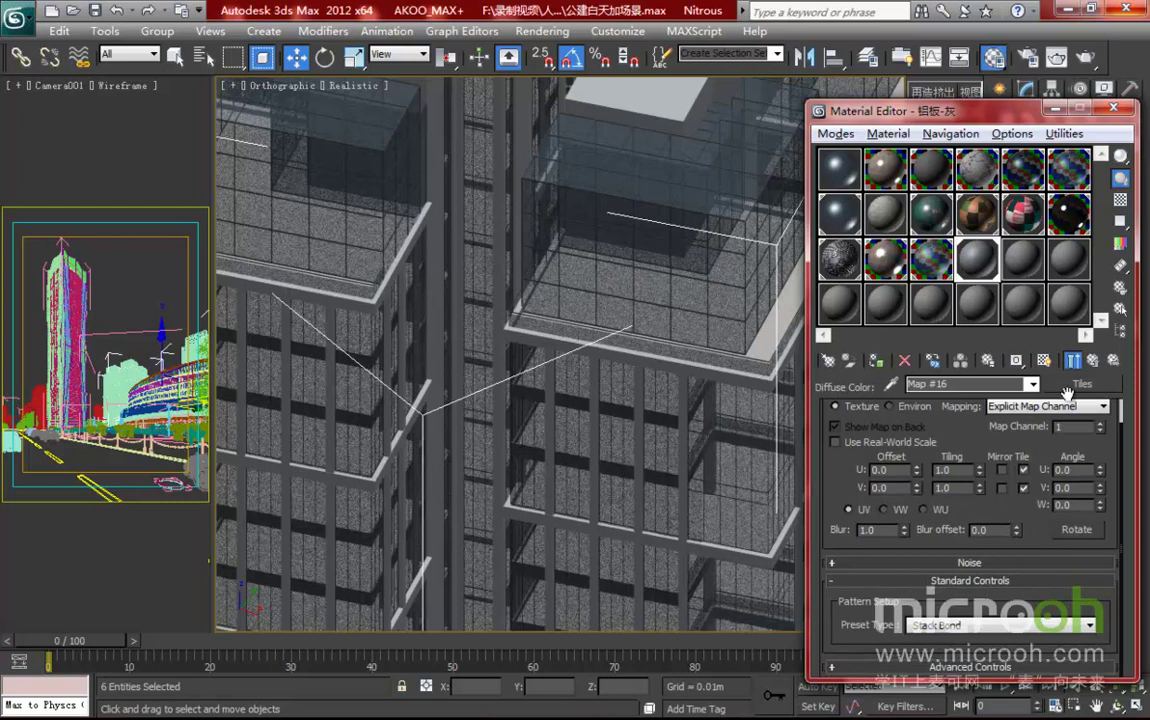
click(878, 668)
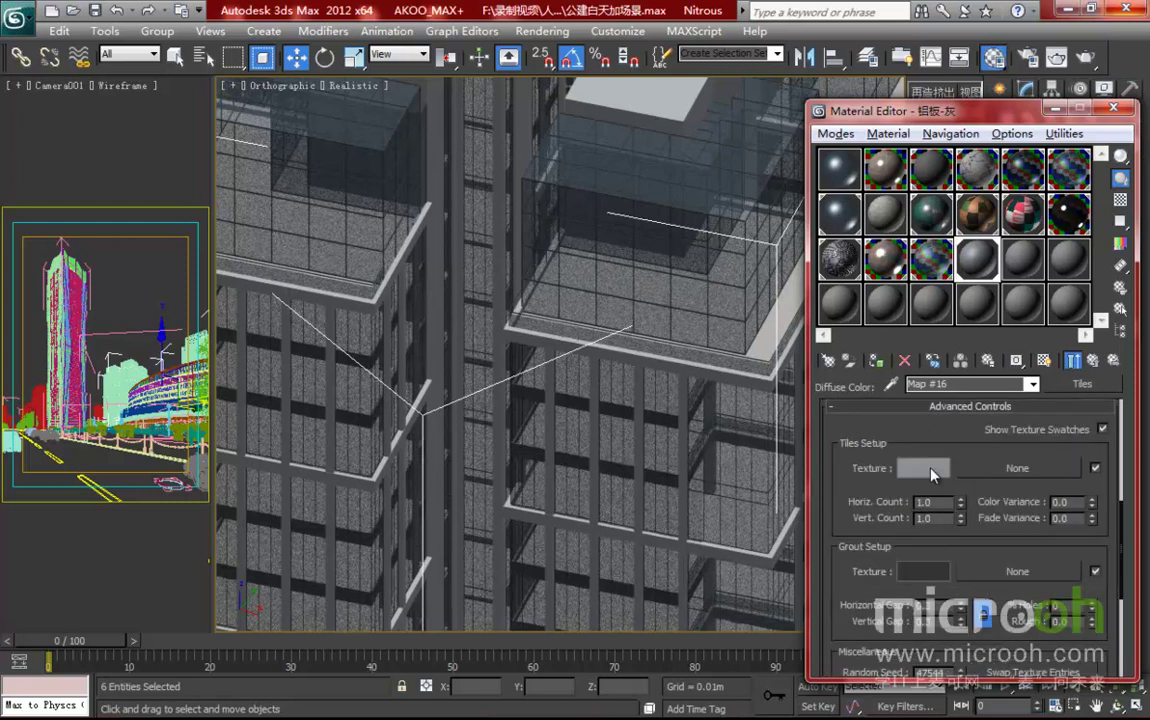
click(925, 469)
click(631, 204)
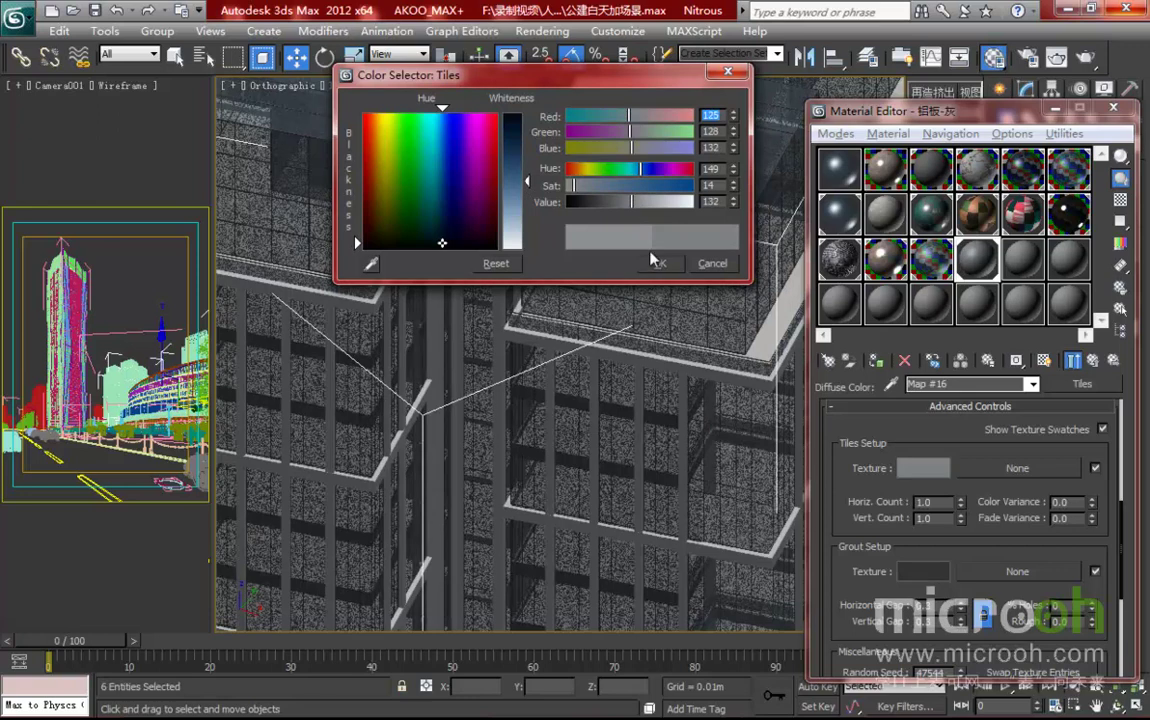
click(658, 263)
click(1095, 364)
click(1093, 361)
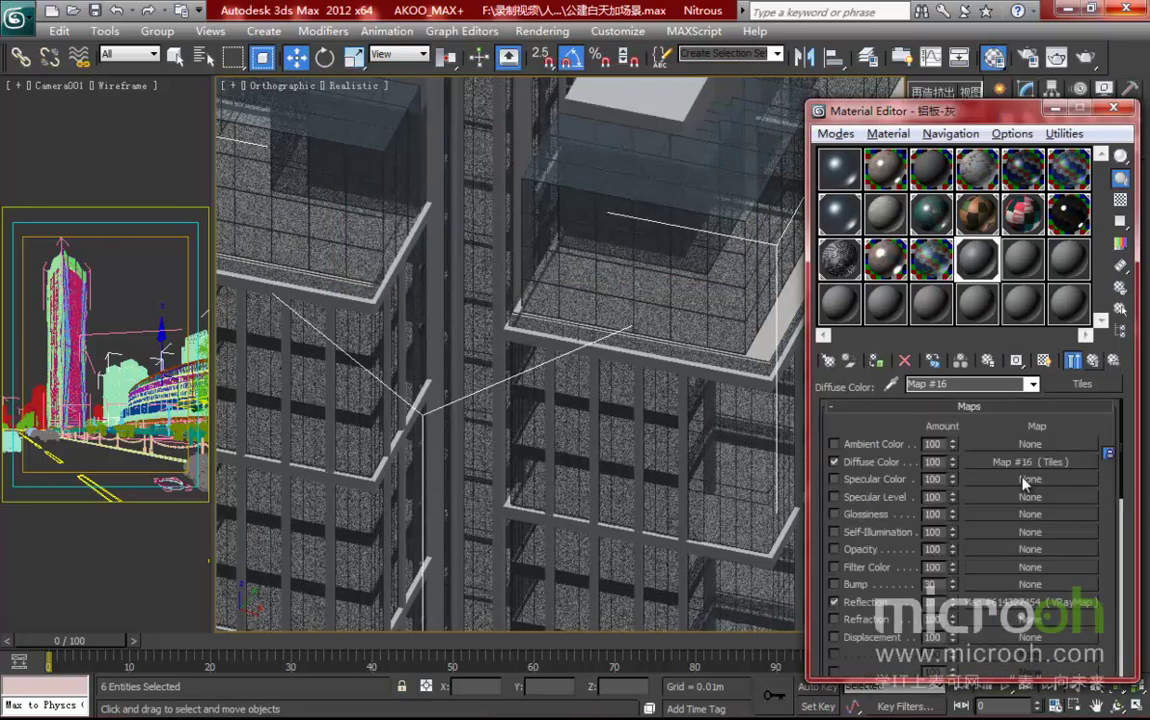
- Deselect the objects and darken 铝板-灰's diffuse colour to RGB 162, 167, 172
scroll(937, 394, up, 5)
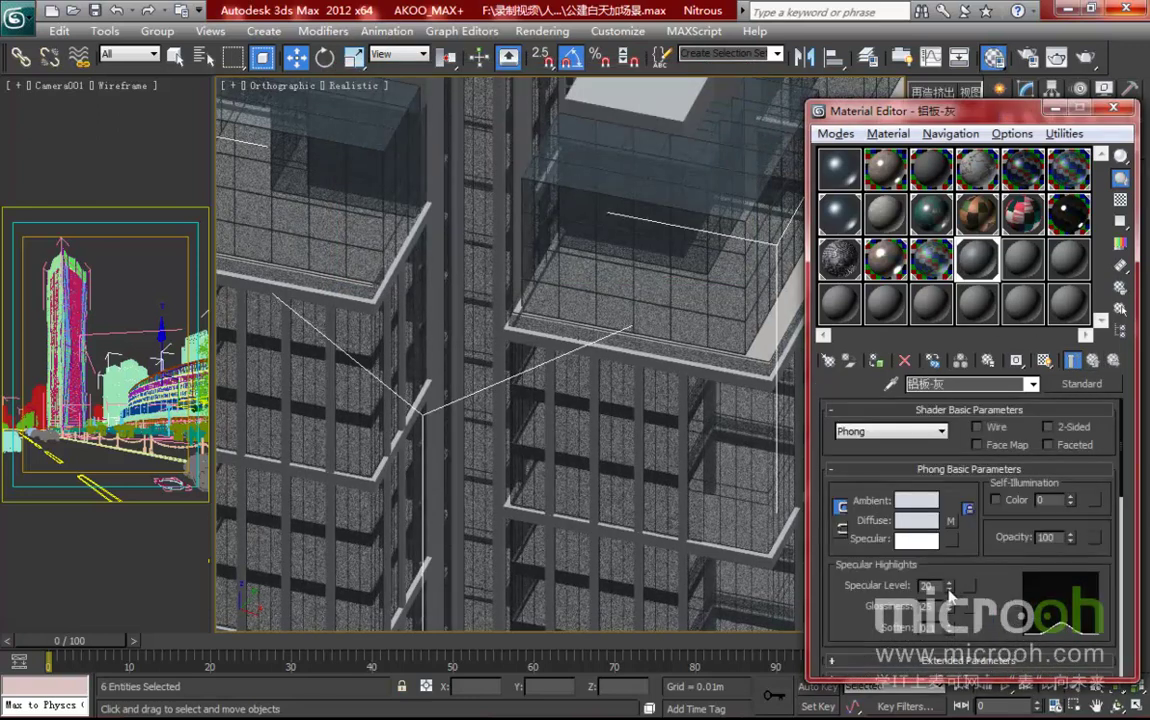
scroll(1006, 580, down, 5)
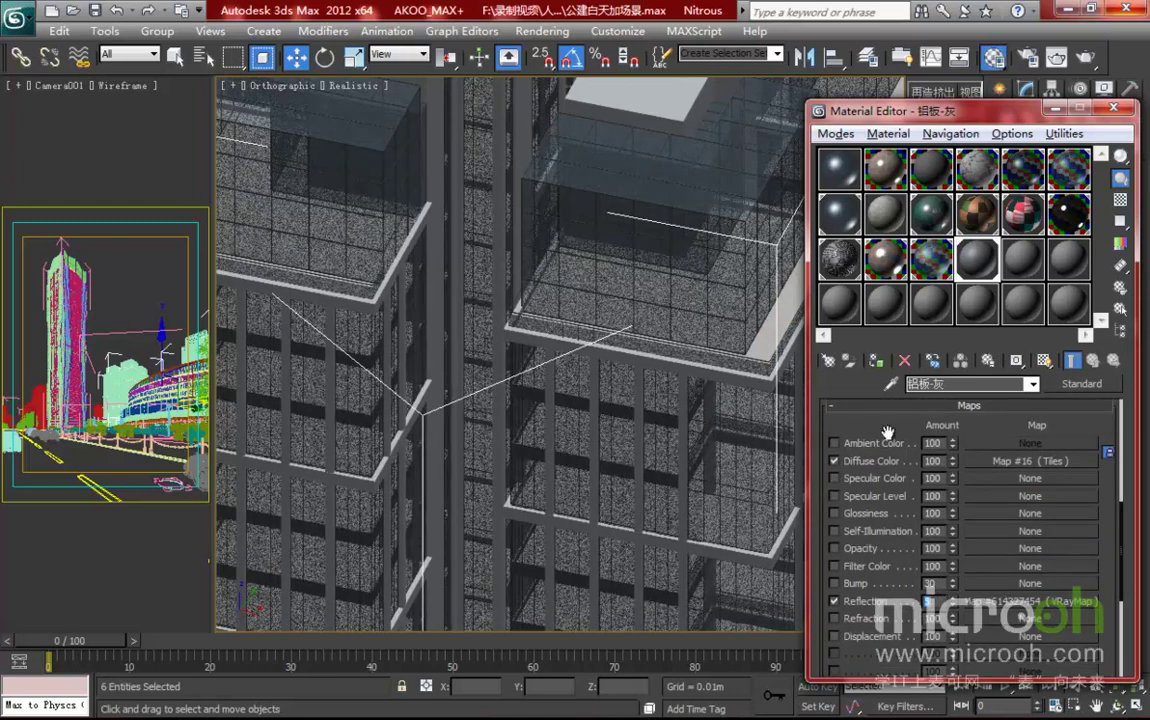
click(158, 209)
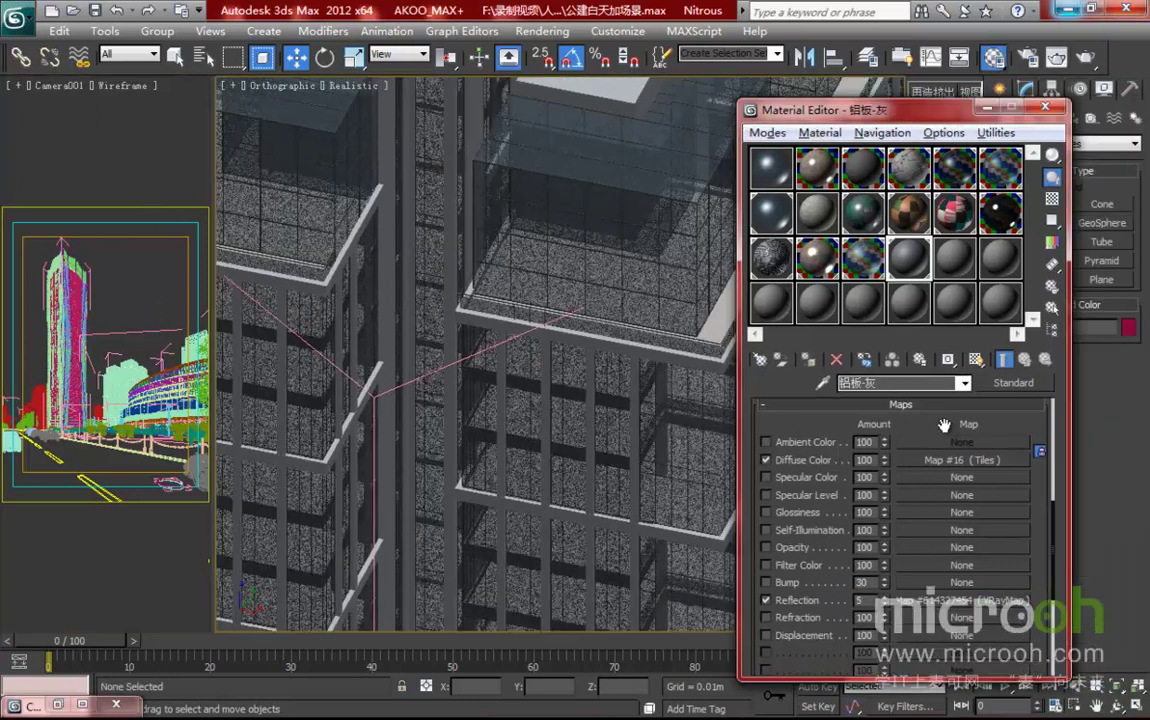
scroll(921, 512, up, 5)
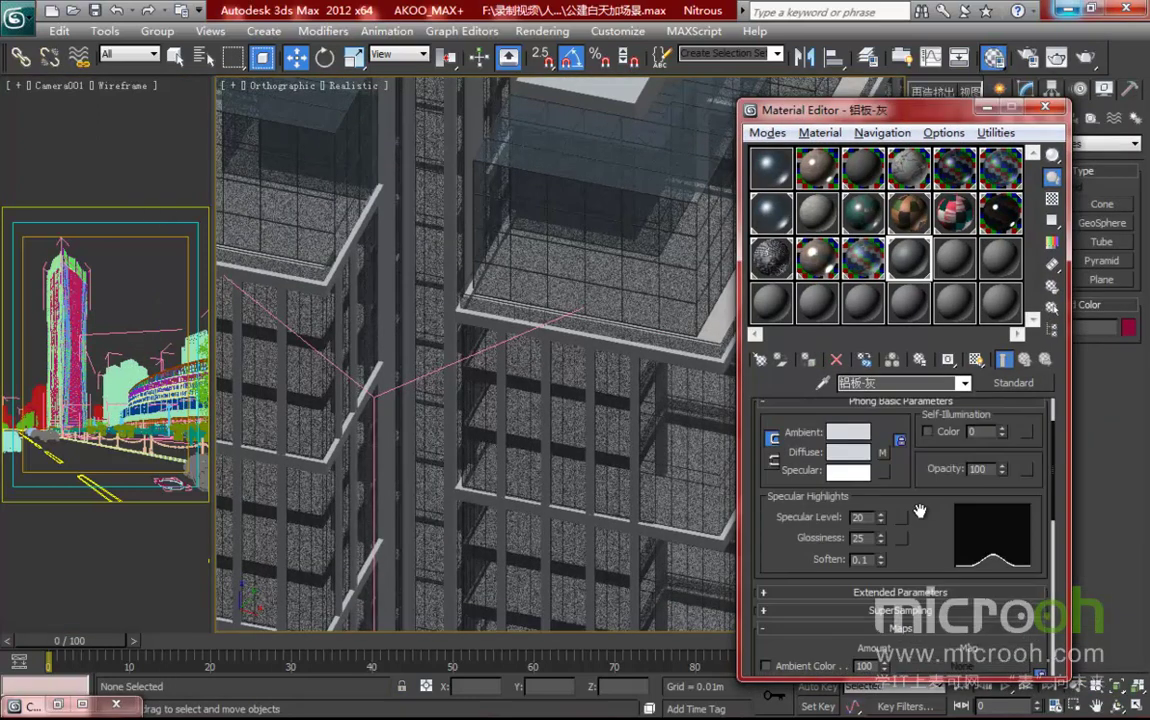
click(848, 452)
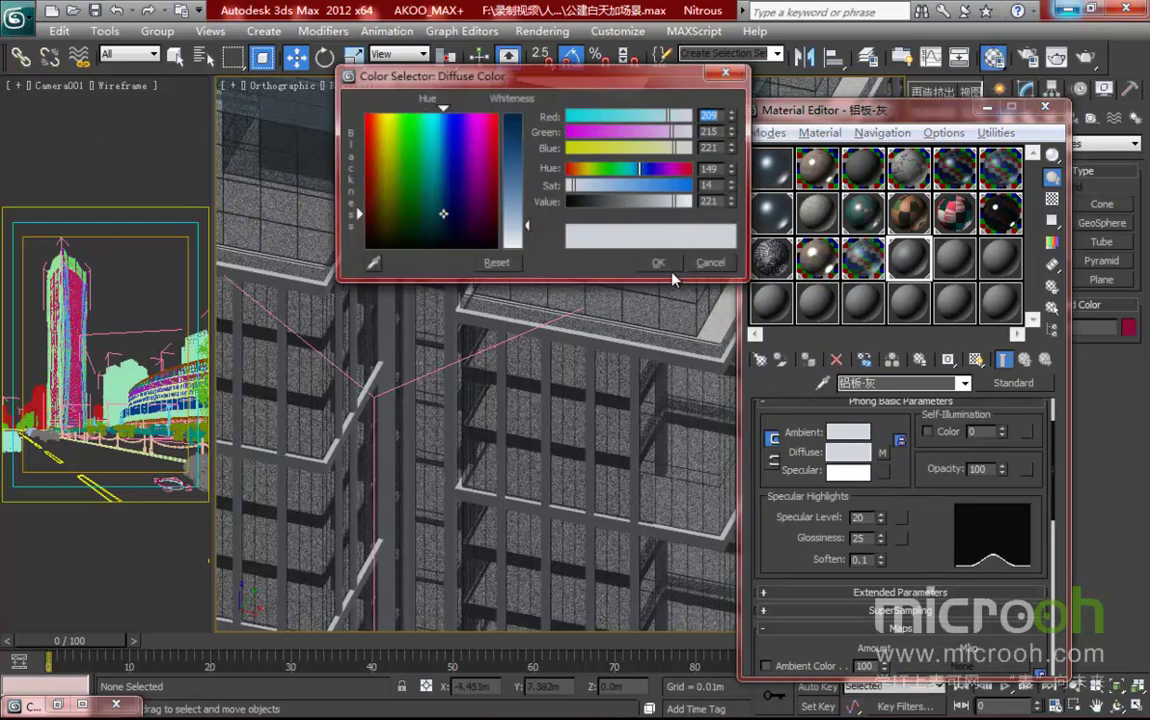
drag(655, 204, 663, 208)
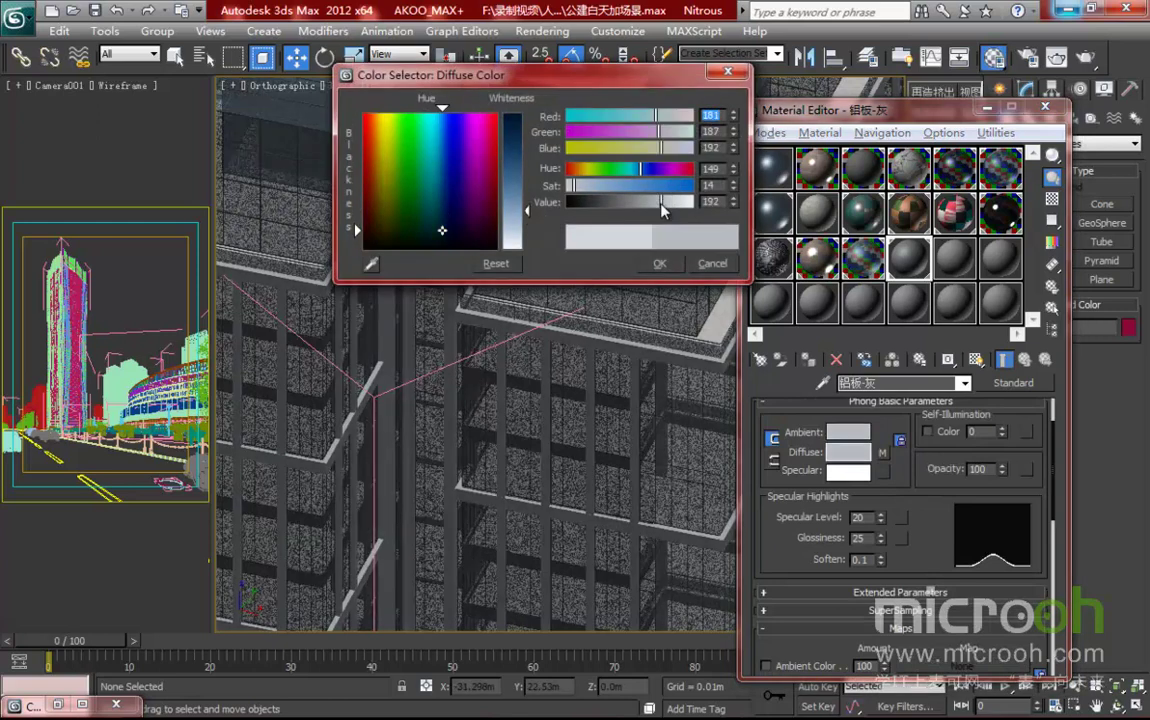
click(658, 262)
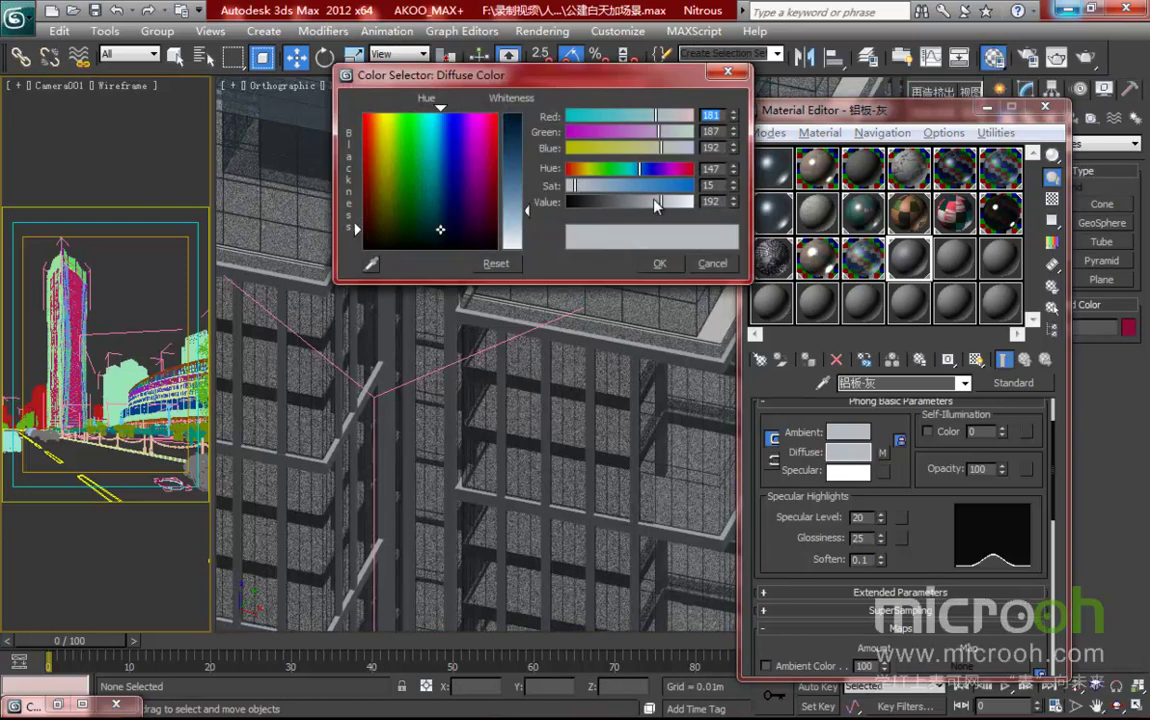
drag(660, 203, 652, 208)
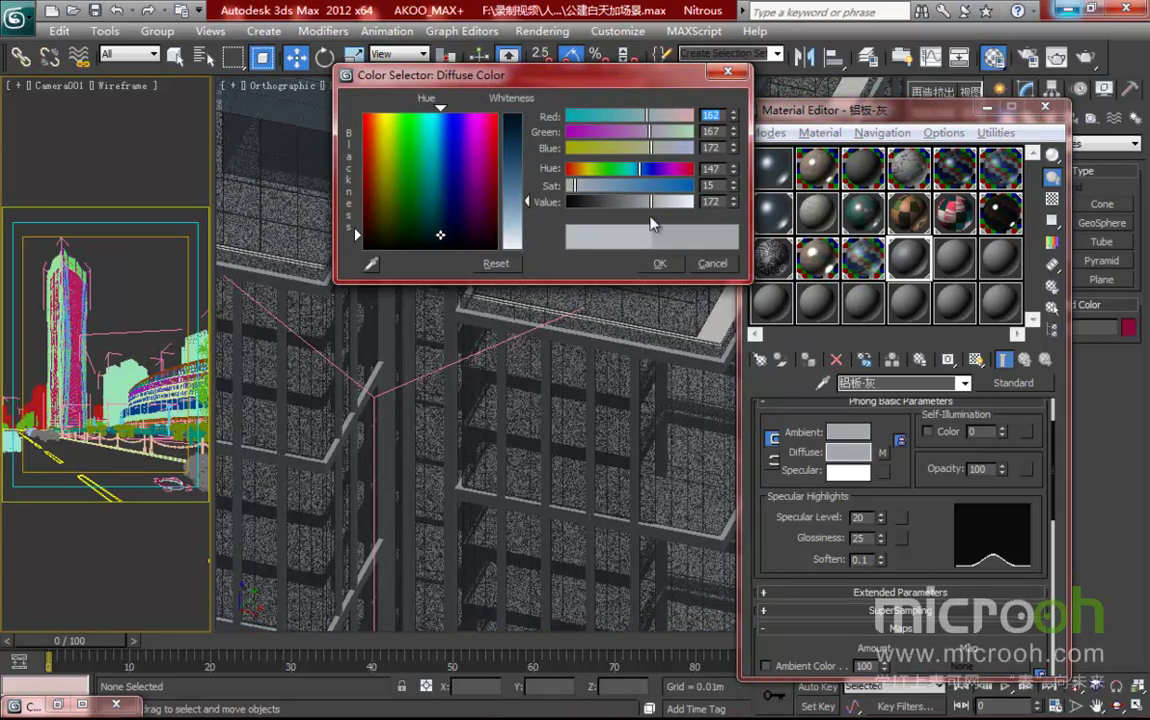
click(659, 263)
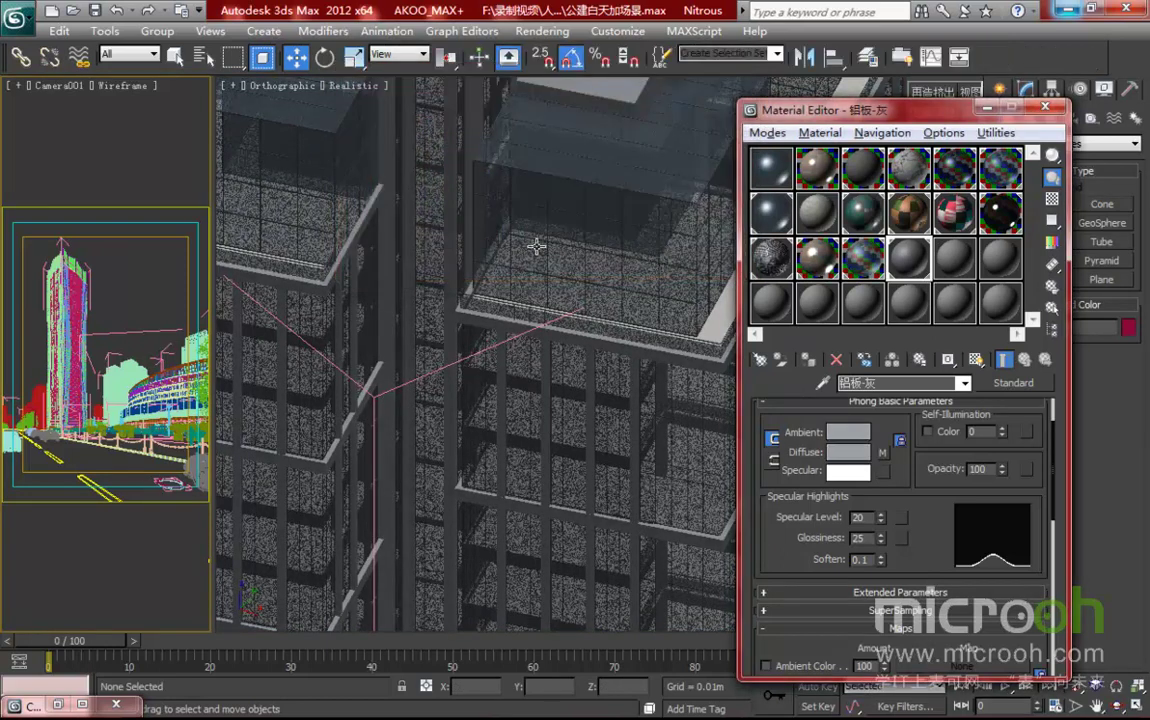
- Reopen the last Camera001 render, examine the tower, high-rises and round building at different magnifications, and close the render window
click(952, 55)
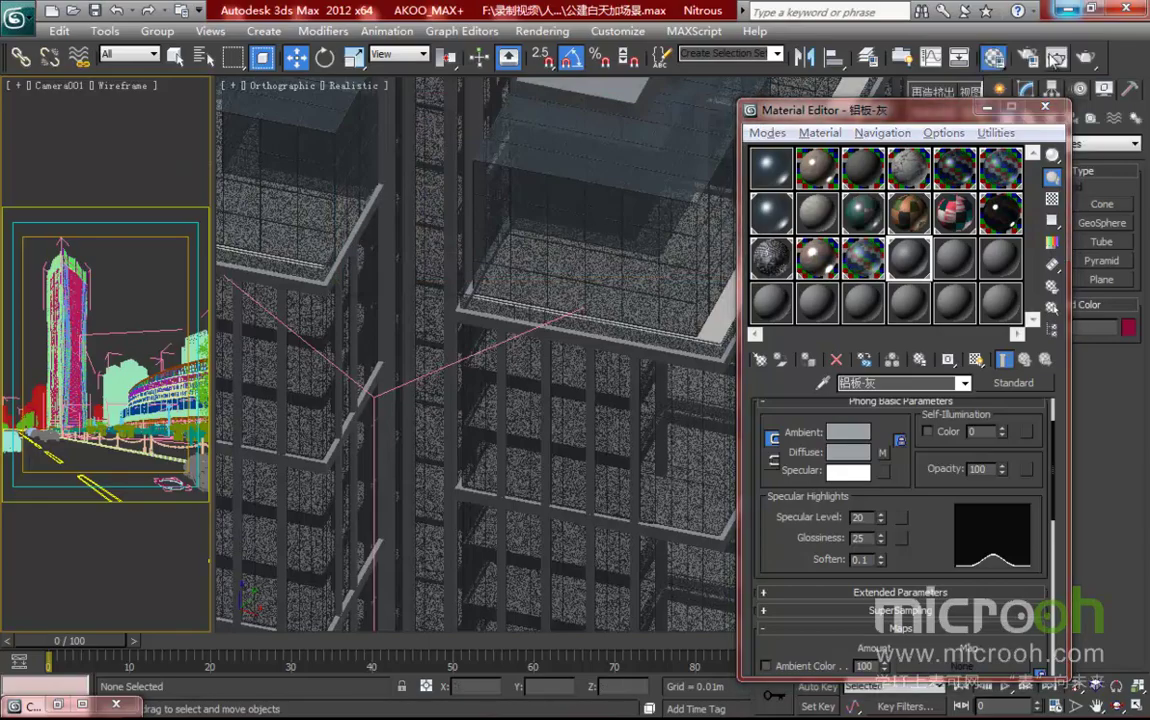
scroll(641, 393, down, 1)
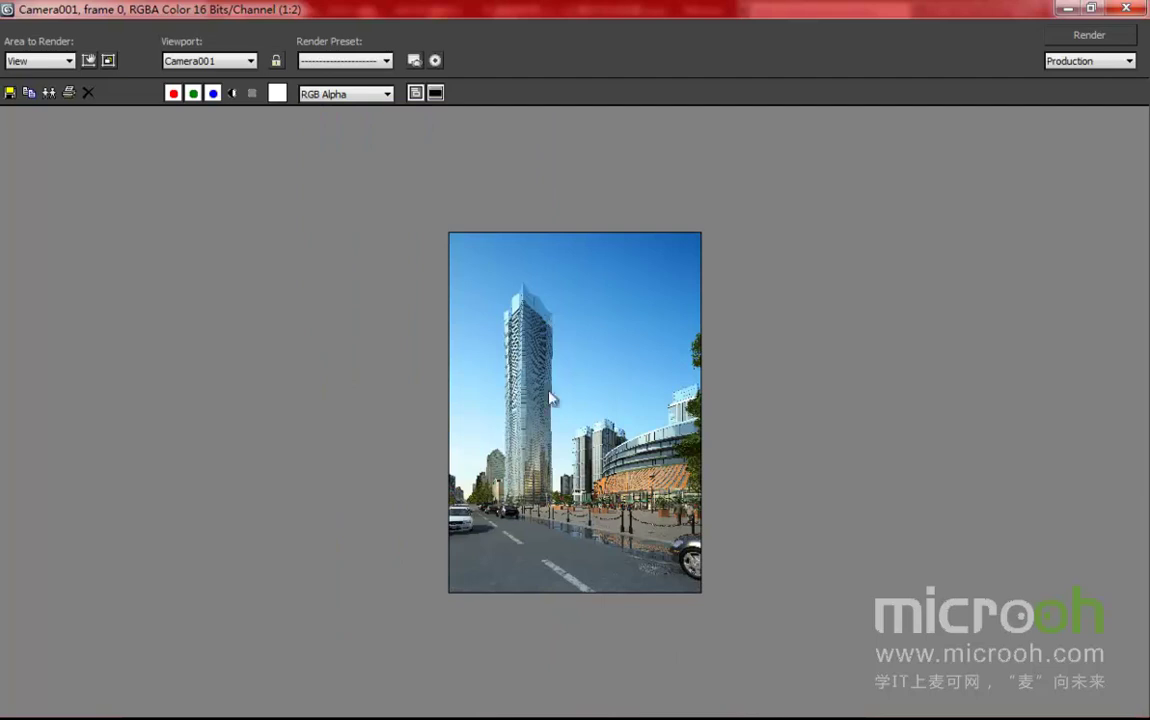
scroll(540, 453, up, 1)
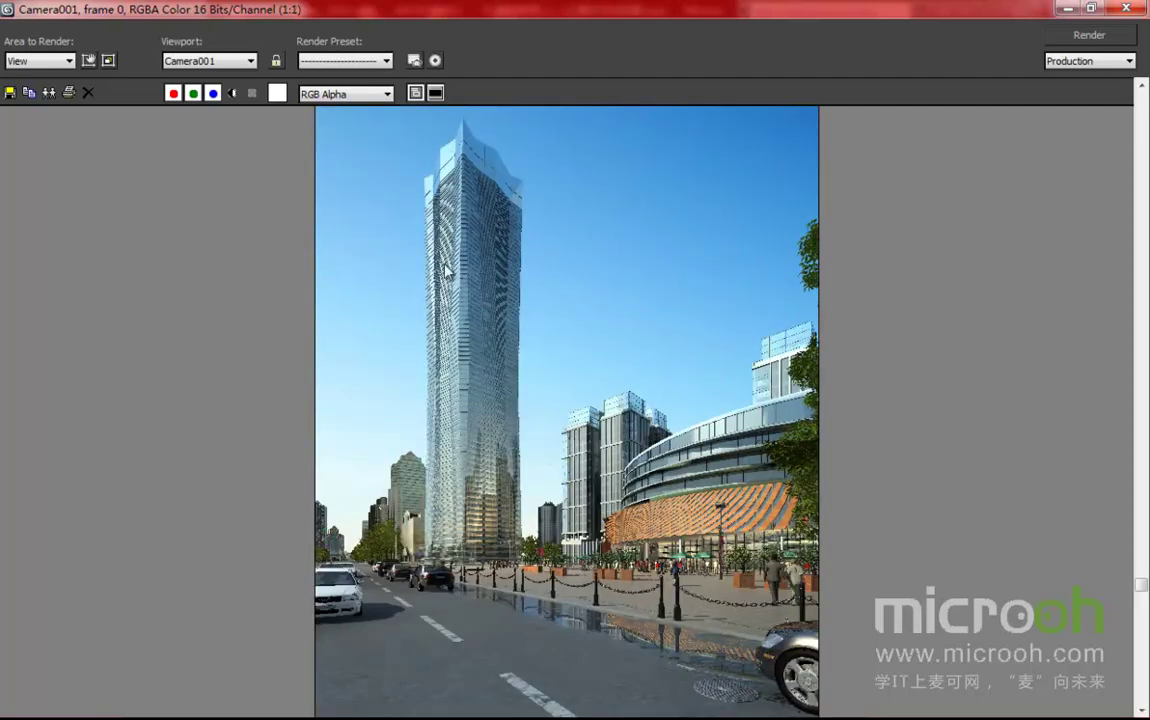
scroll(395, 202, up, 1)
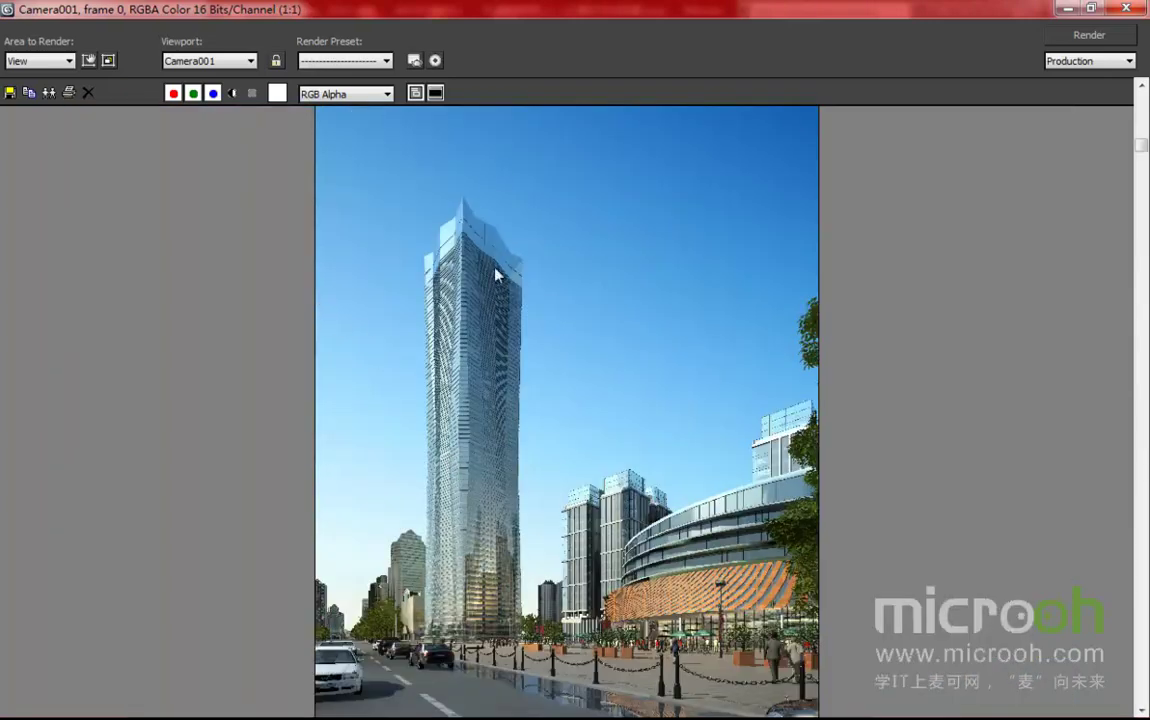
scroll(482, 322, down, 2)
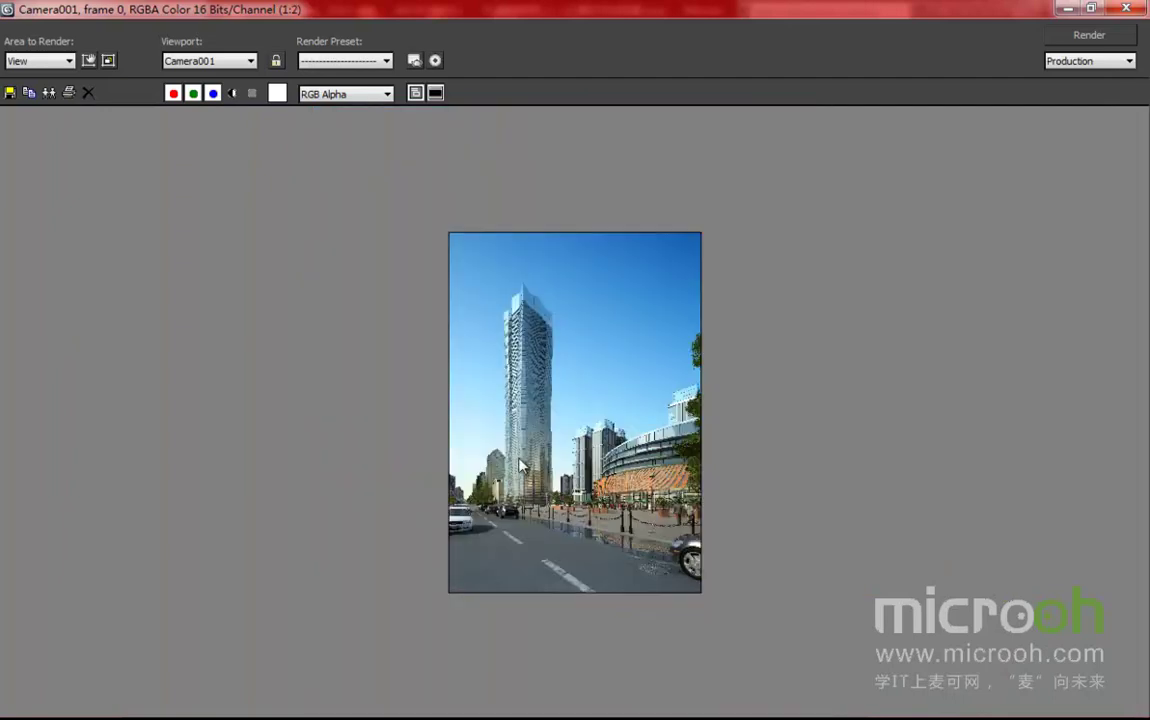
scroll(476, 243, up, 2)
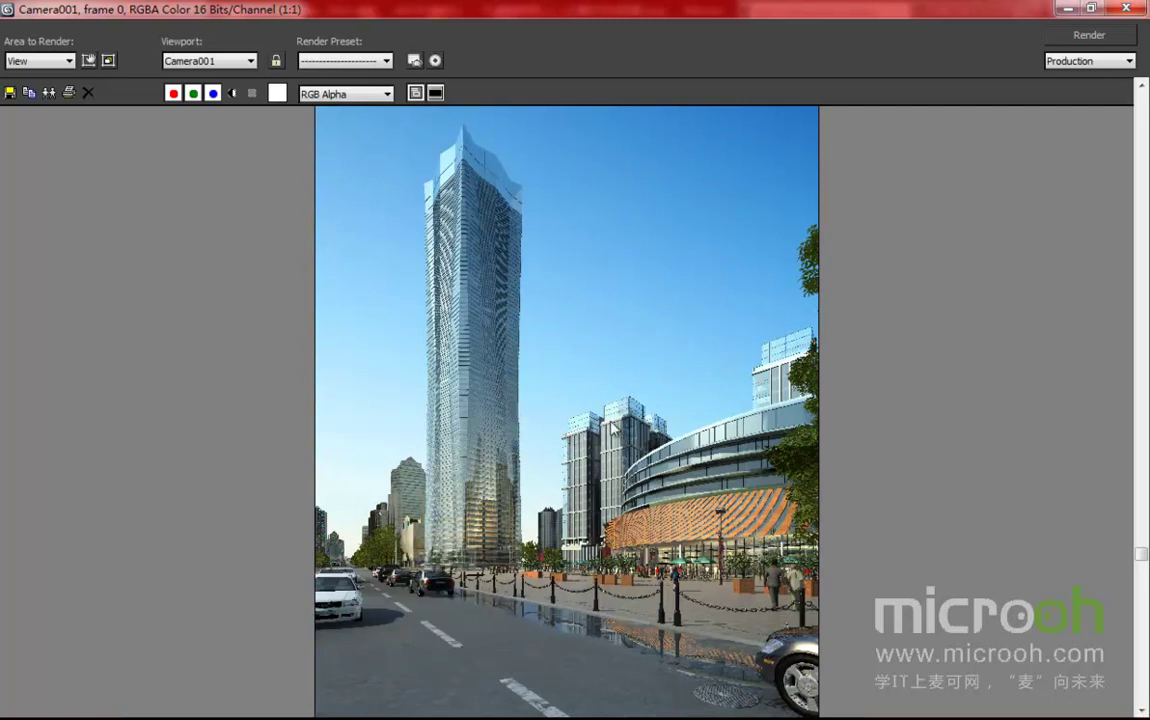
scroll(553, 375, down, 1)
click(1091, 8)
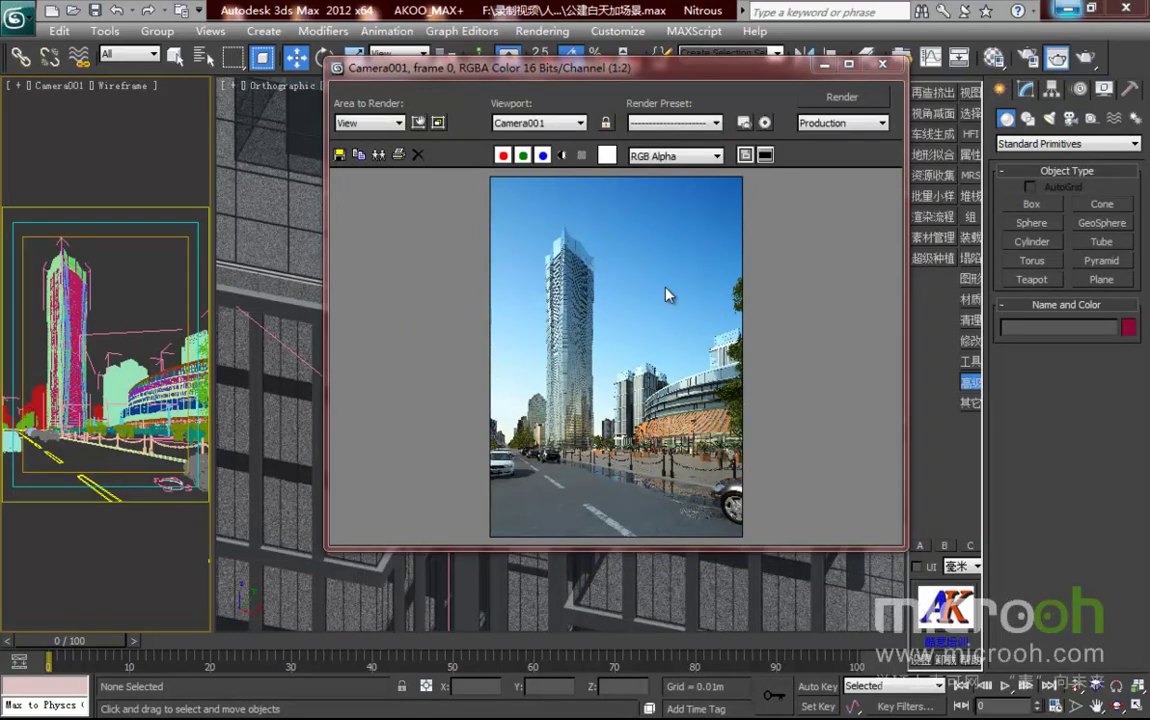
drag(611, 72, 521, 103)
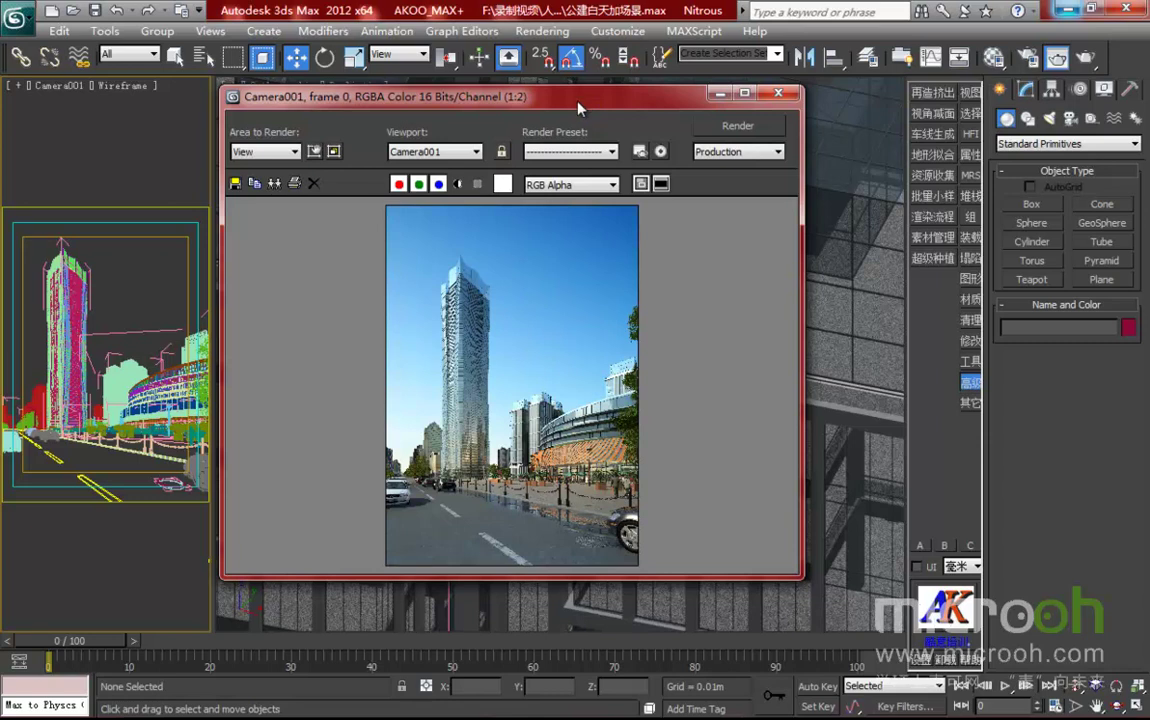
drag(585, 105, 564, 107)
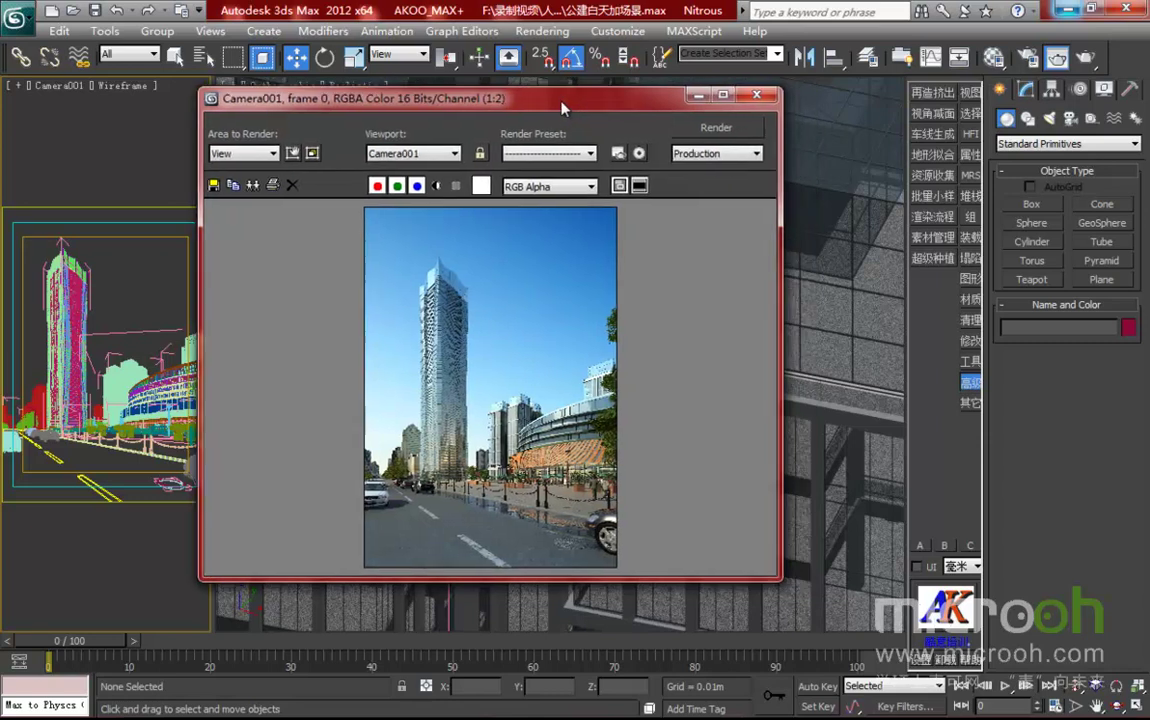
click(754, 97)
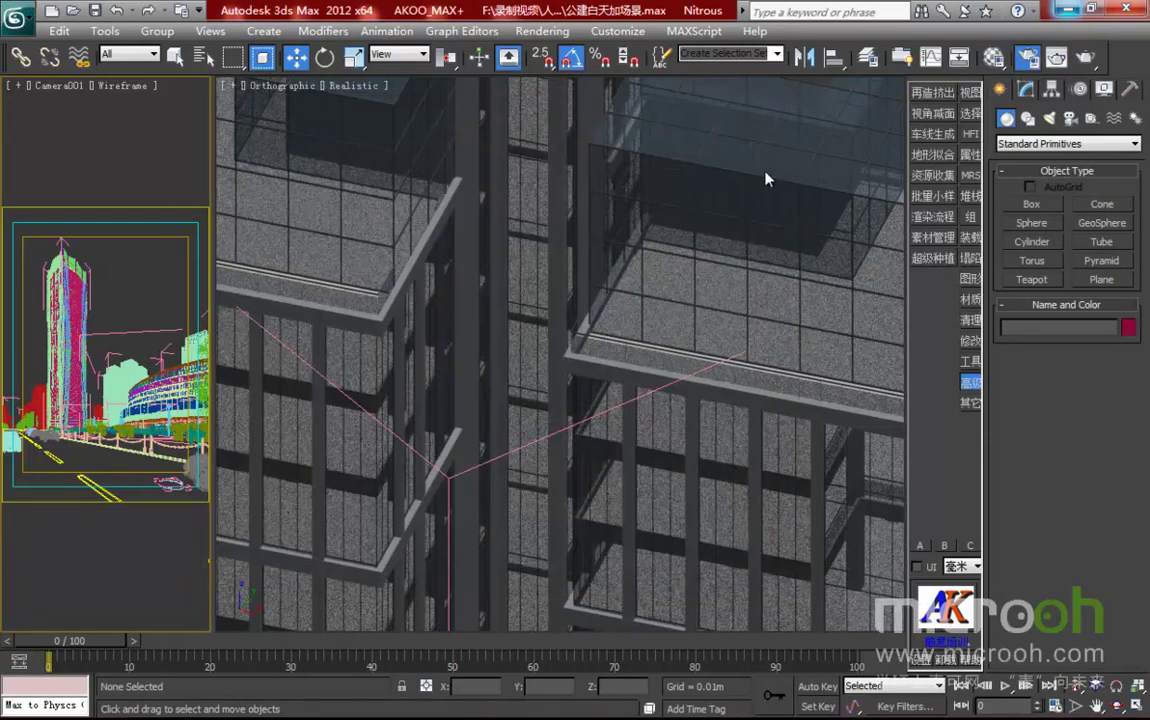
- Set the render output height to 1500 with the image aspect locked, for a 1050 × 1500 image
key(F10)
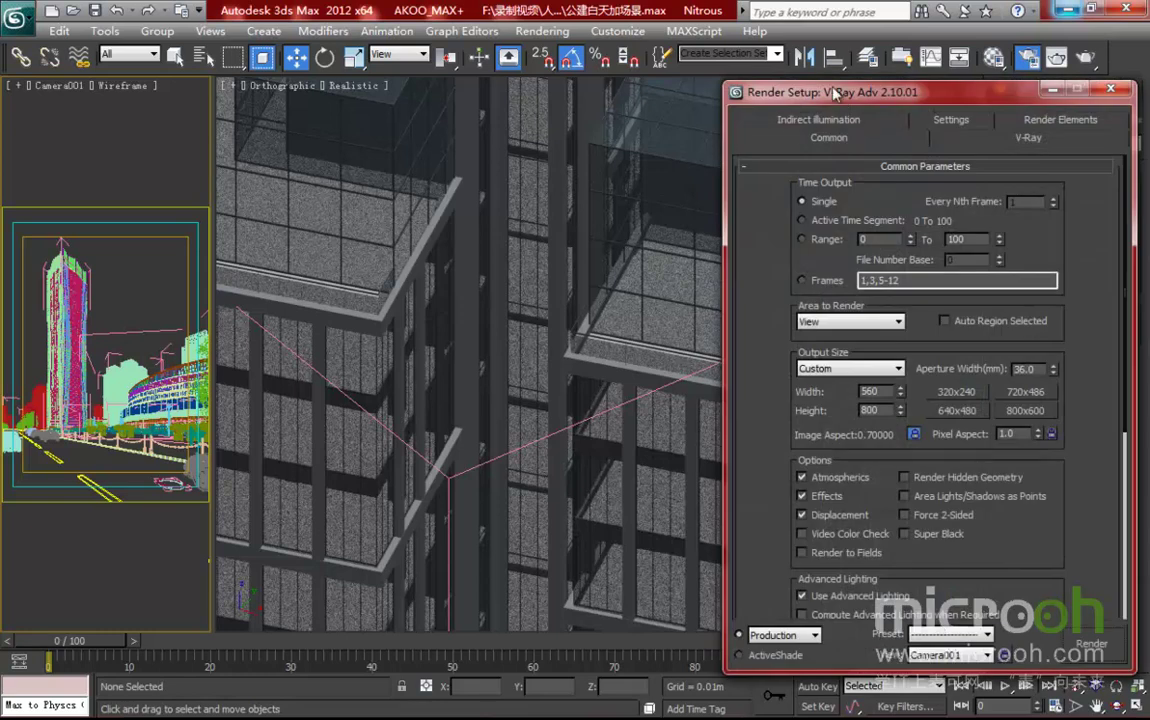
drag(752, 68, 583, 68)
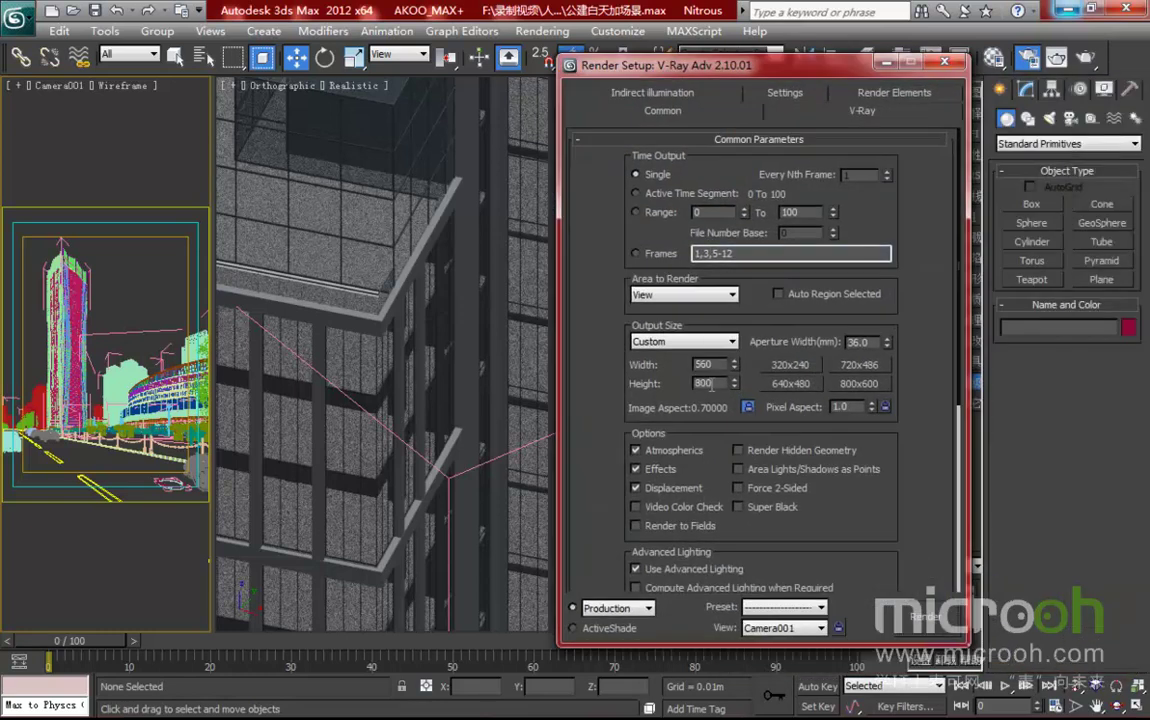
double_click(702, 383)
text(1500)
key(Return)
mouse_move(607, 382)
mouse_down()
mouse_move(607, 188)
mouse_move(607, 383)
mouse_up()
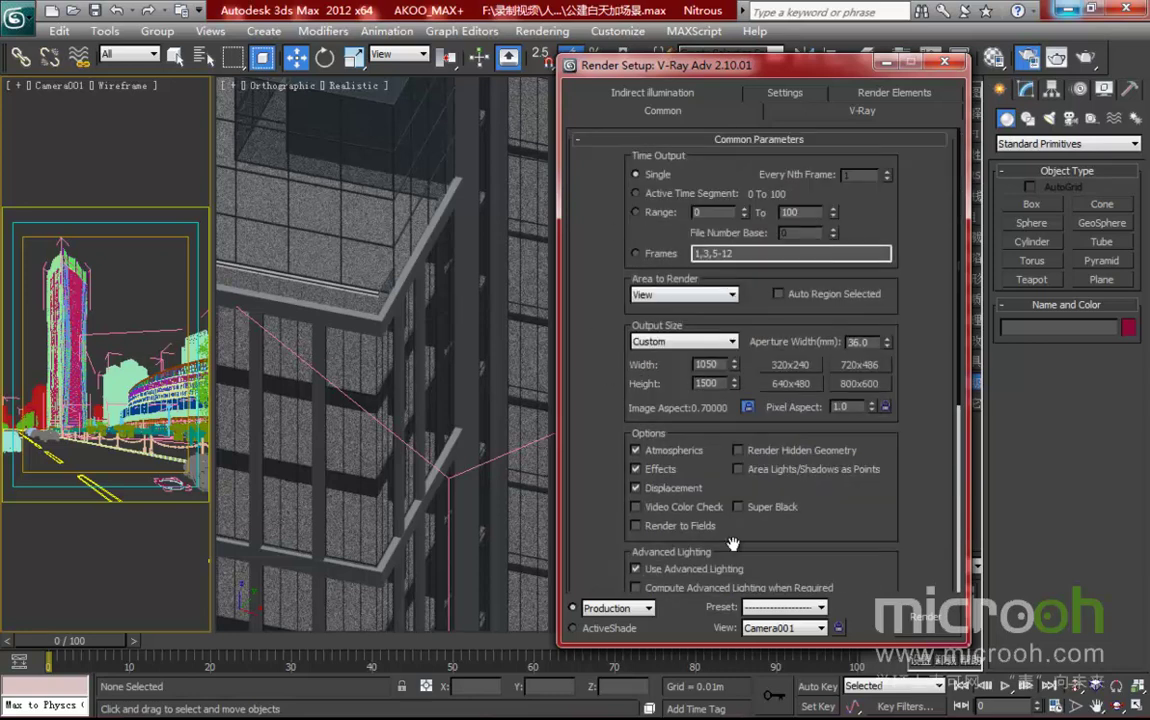
- In V-Ray's global switches, disable displacement, reflection/refraction and glossy effects, and enable Don't render final image
click(876, 113)
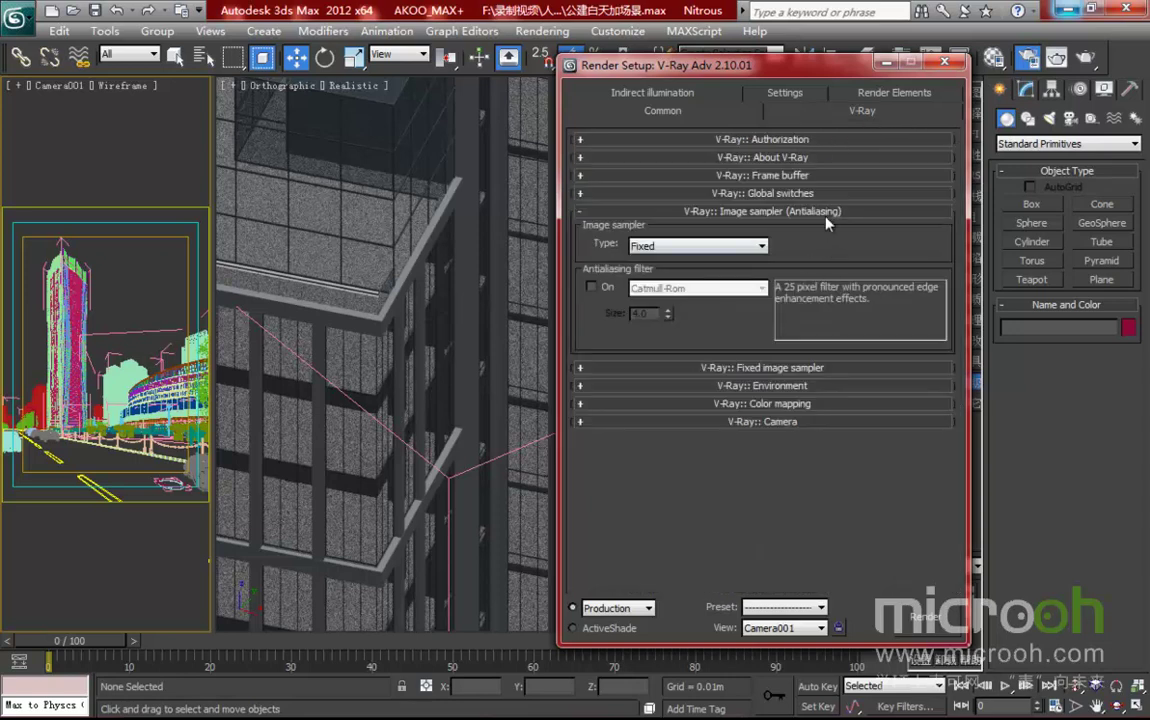
click(764, 193)
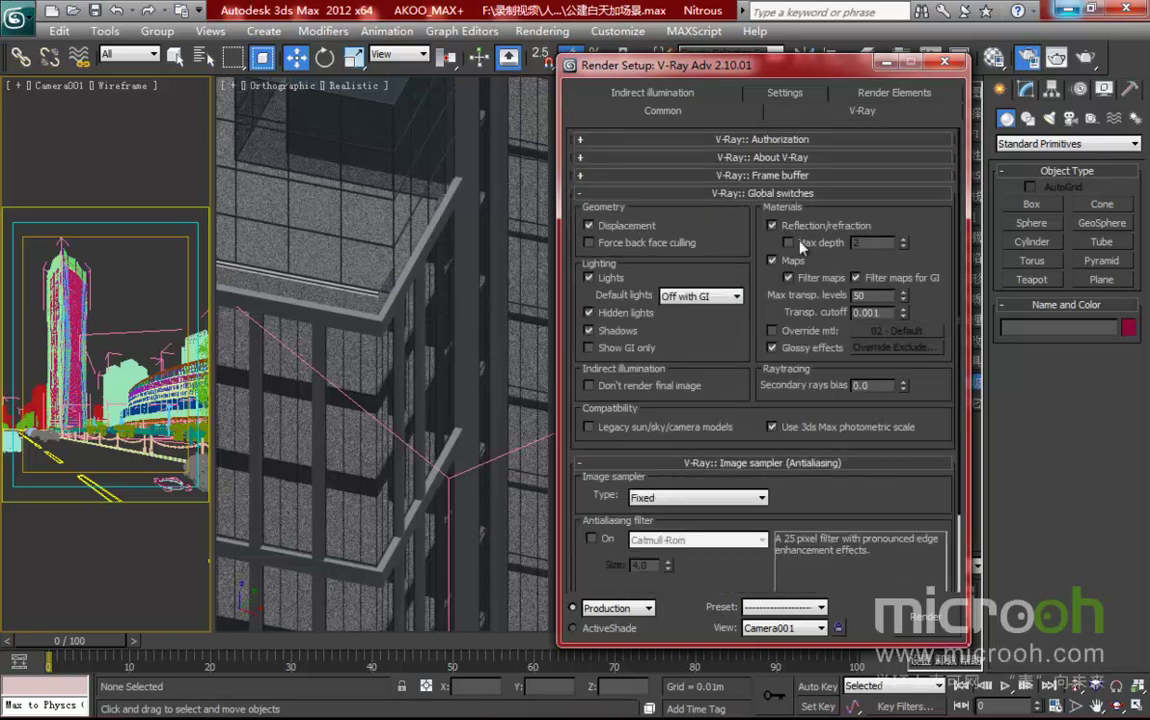
click(590, 226)
click(771, 225)
click(771, 347)
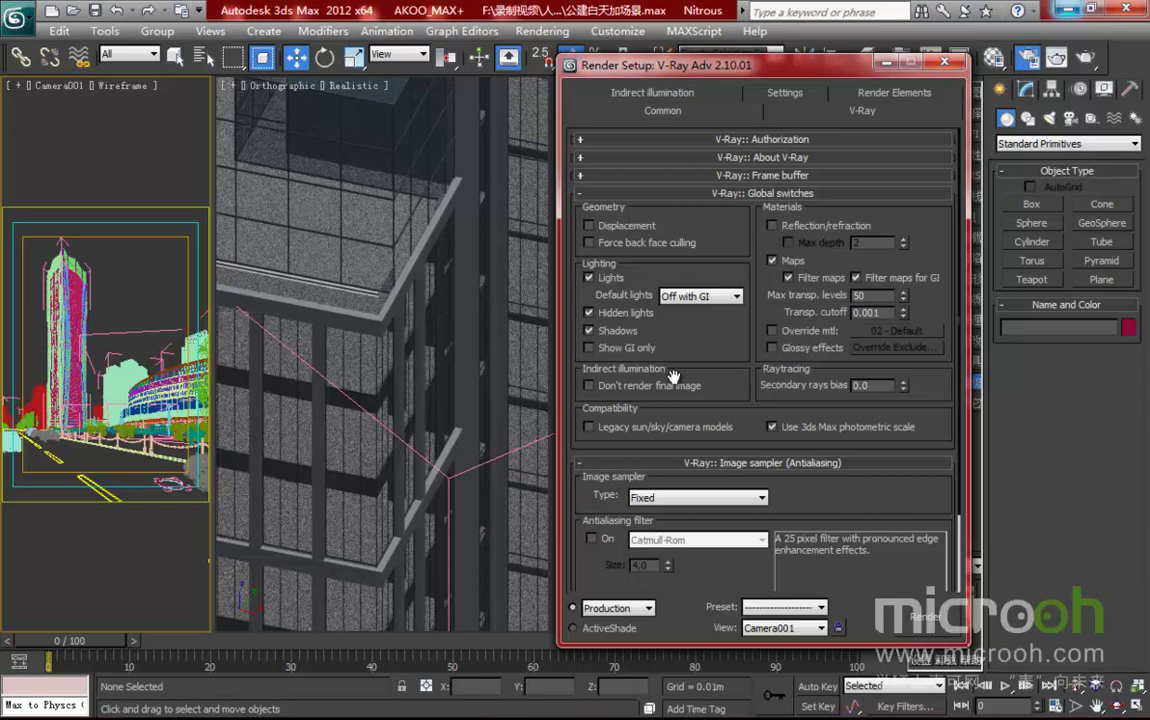
drag(641, 65, 608, 64)
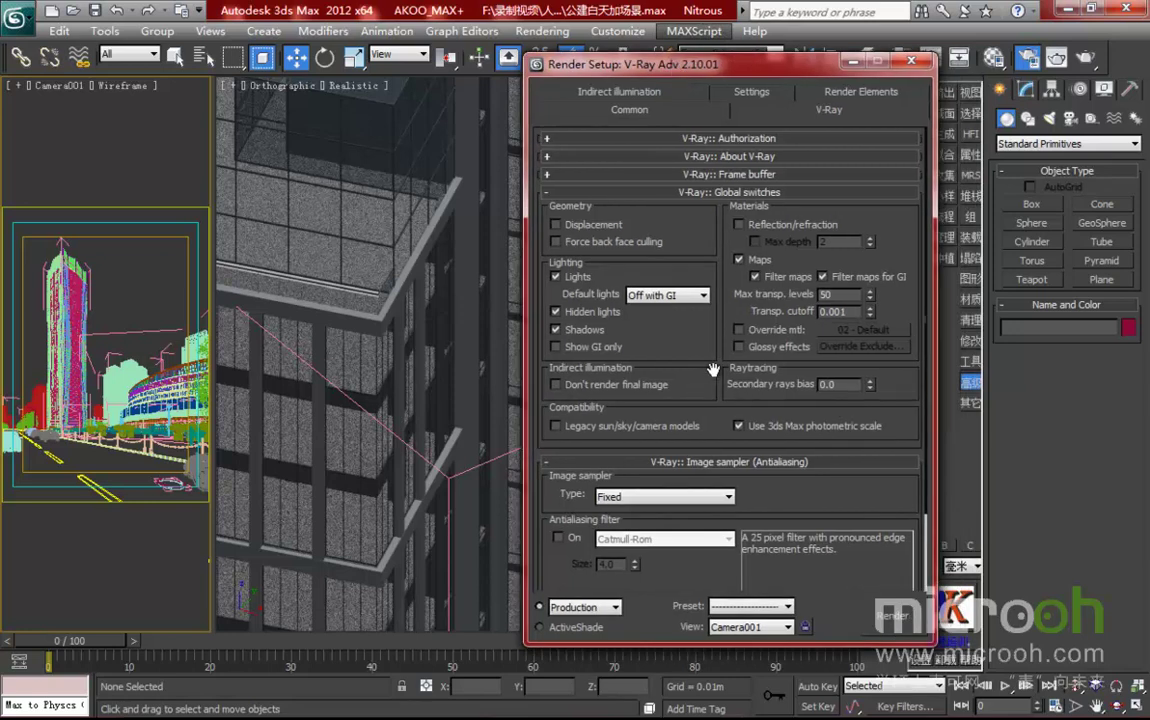
click(556, 385)
drag(681, 413, 679, 306)
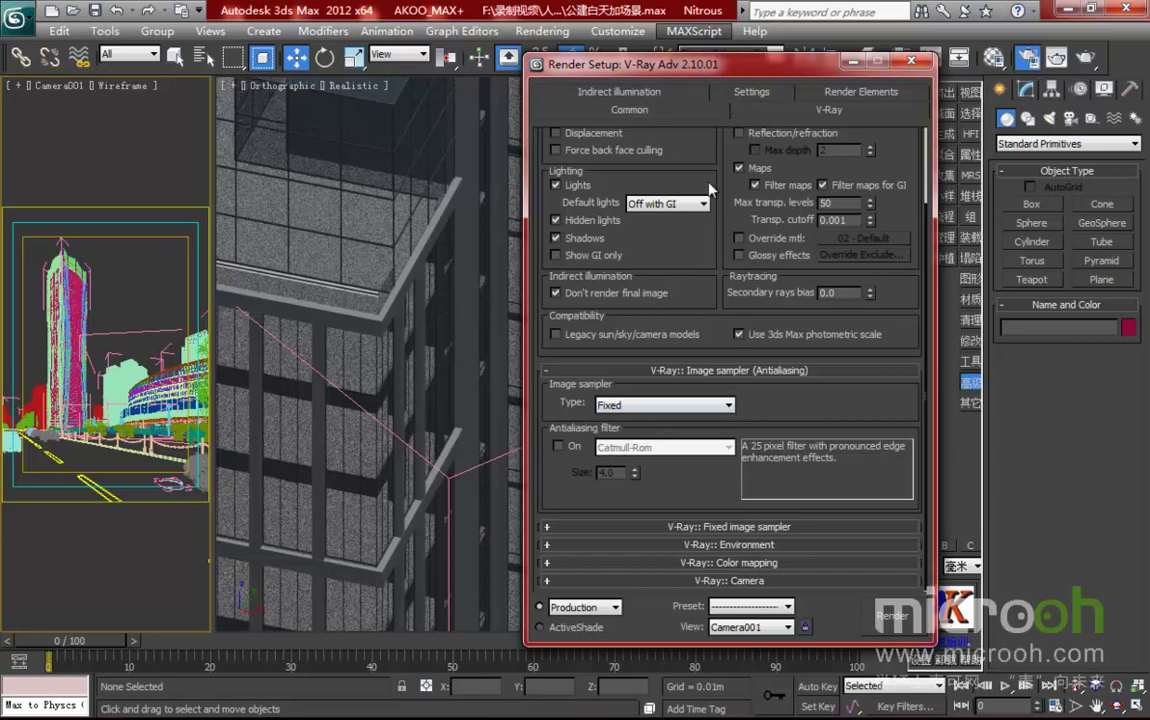
- Set the irradiance map to min rate -4, max rate -3, HSph. subdivs 70 and interp. samples 50
drag(591, 60, 613, 52)
click(670, 85)
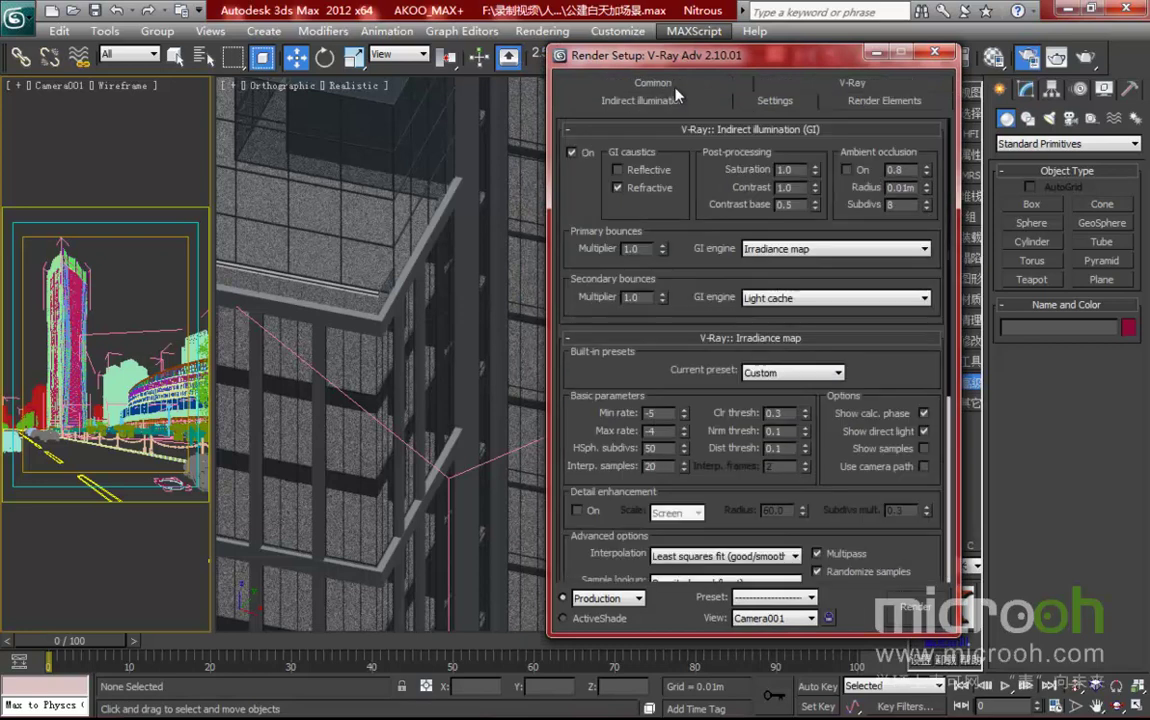
scroll(703, 325, down, 3)
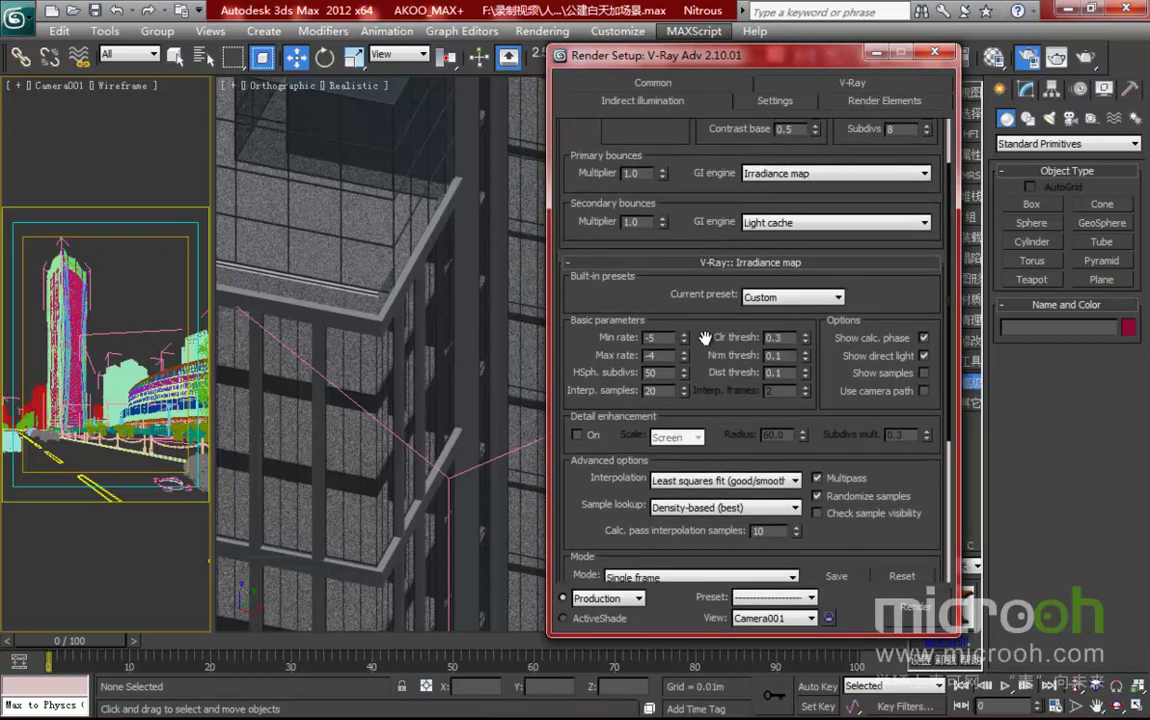
scroll(690, 300, down, 2)
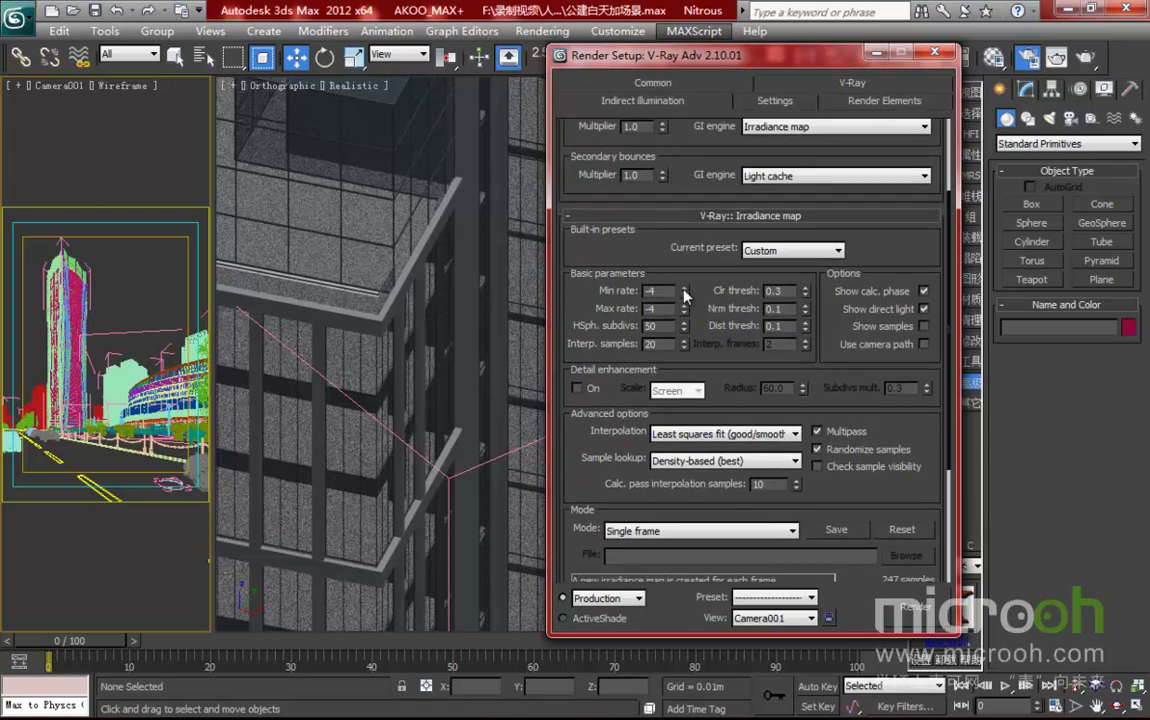
click(684, 288)
click(684, 312)
drag(666, 326, 597, 290)
text(70)
key(Tab)
text(50)
scroll(617, 243, down, 5)
drag(616, 243, 616, 239)
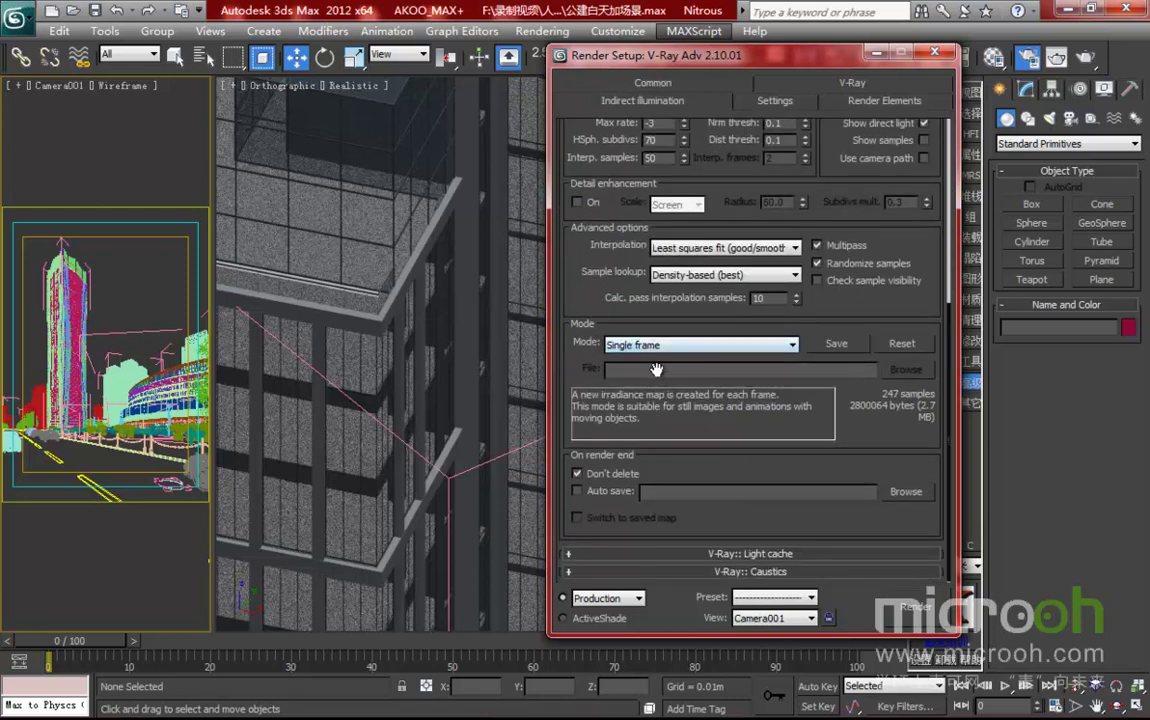
- Enable auto save and switching to the saved irradiance map, with the file saved as gz in the 人视白天渲染 folder
click(577, 492)
click(582, 518)
click(914, 495)
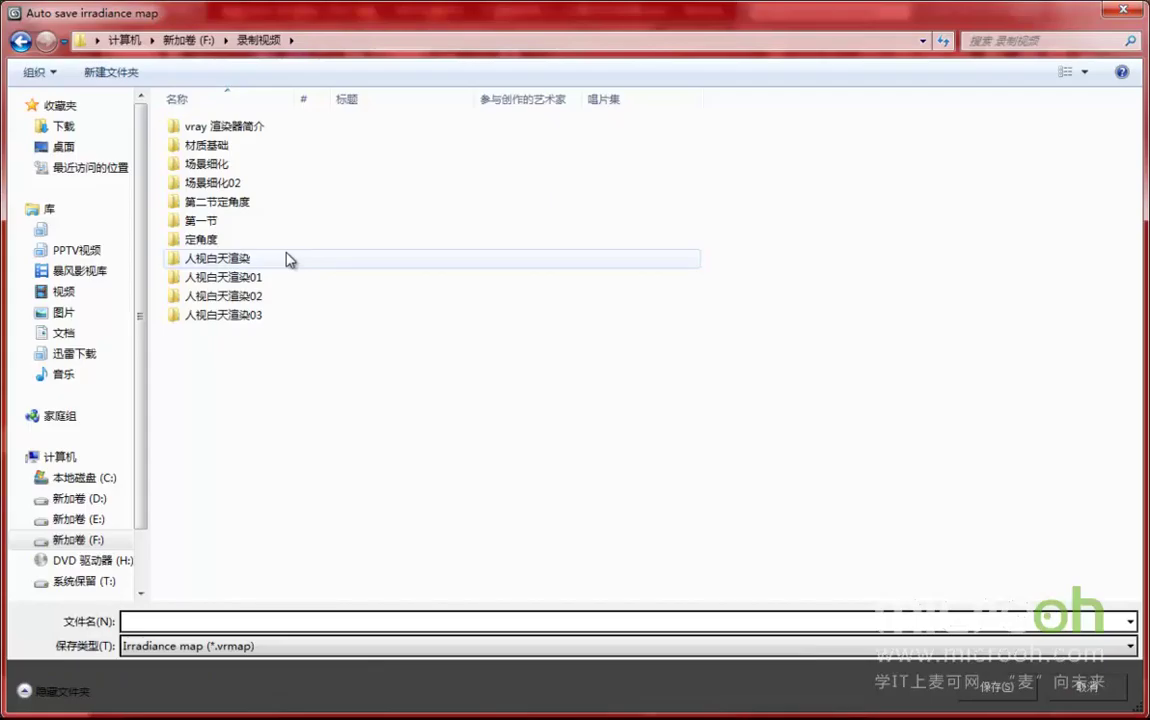
double_click(210, 257)
text(gz)
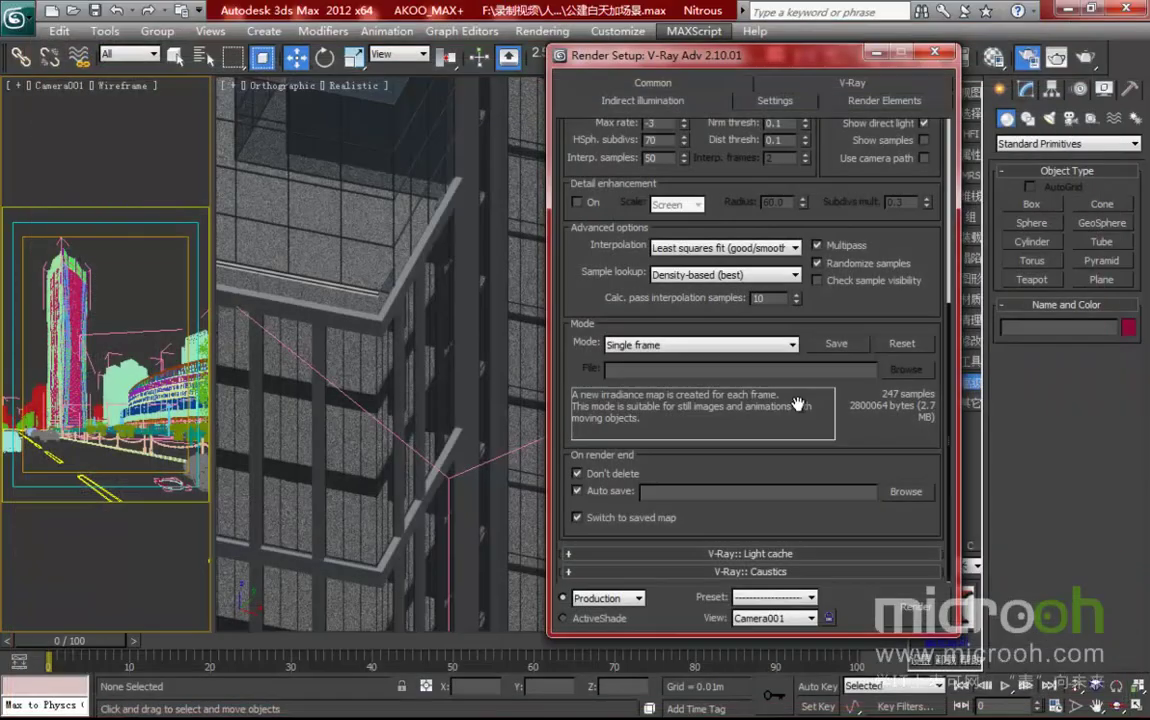
click(995, 686)
- Change the V-Ray system's render region sequence and return to the common render parameters
click(698, 93)
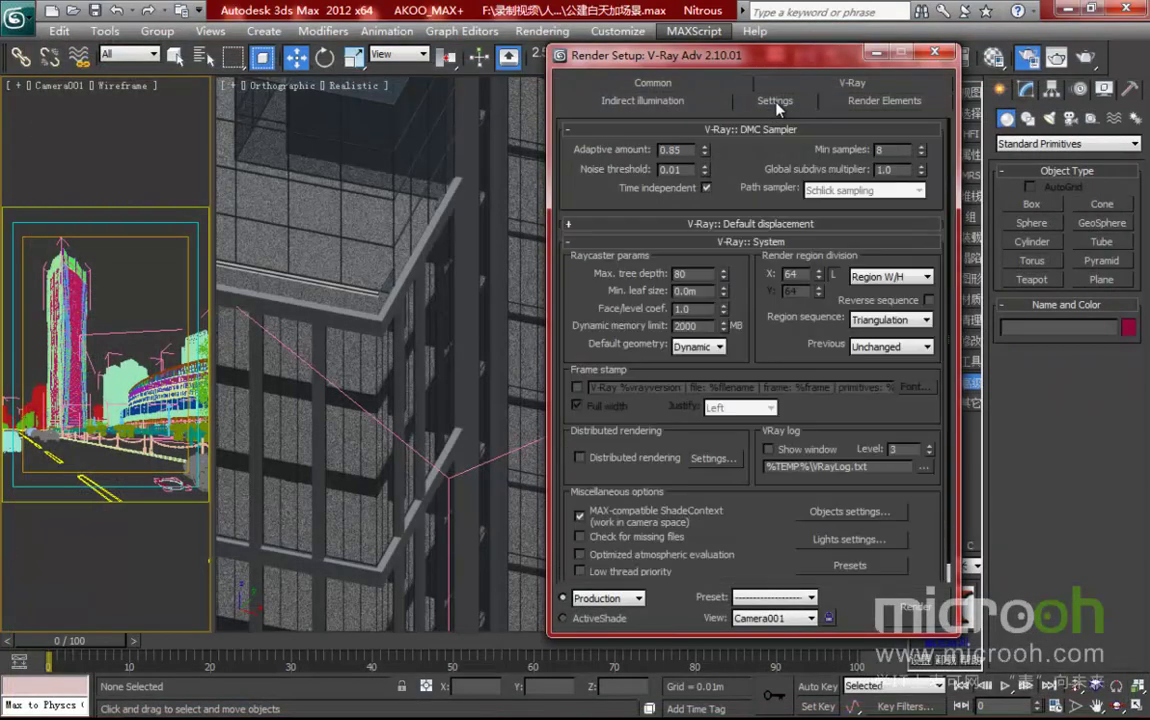
click(912, 321)
click(895, 334)
click(655, 84)
mouse_move(622, 446)
mouse_down()
mouse_move(622, 137)
mouse_move(622, 448)
mouse_up()
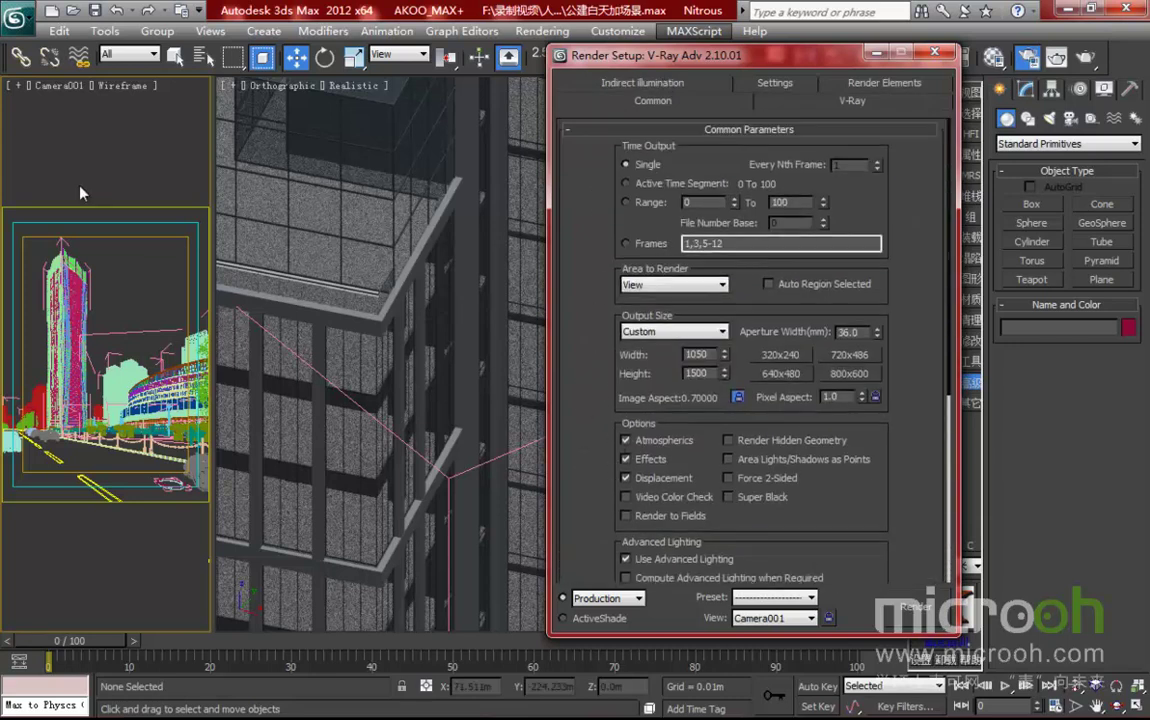
- Render the Camera001 irradiance map pass and load the saved gz.vrmap file from the 人视白天渲染 folder
click(912, 607)
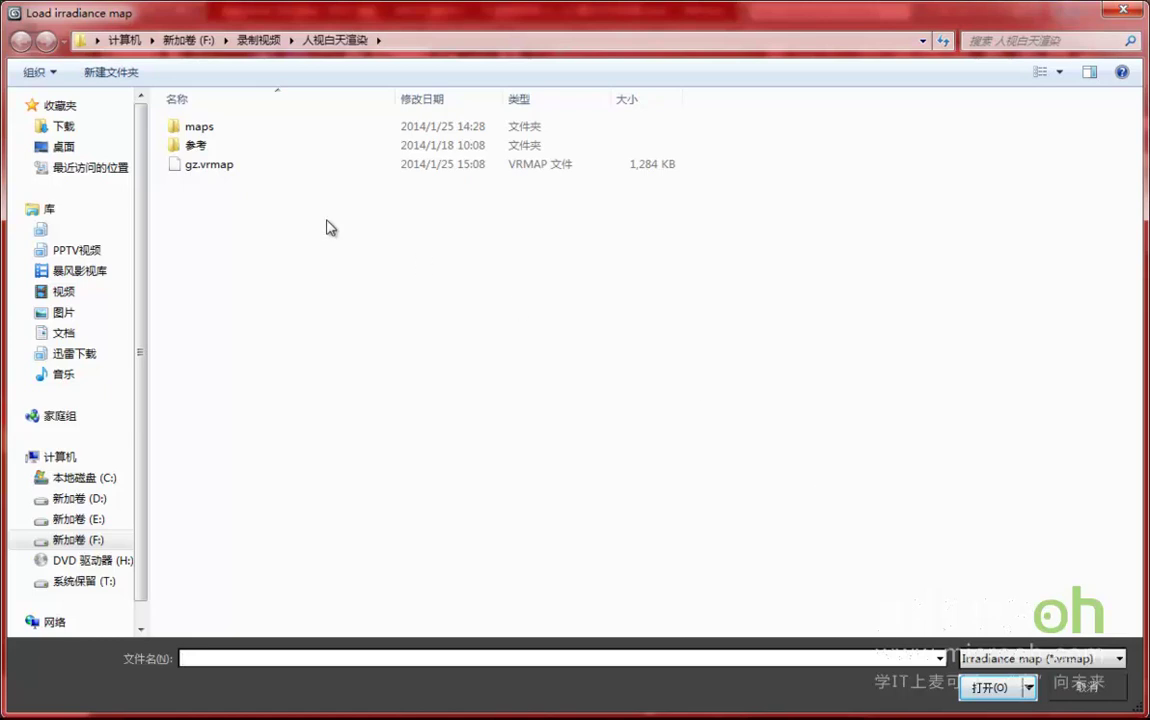
click(212, 164)
click(988, 686)
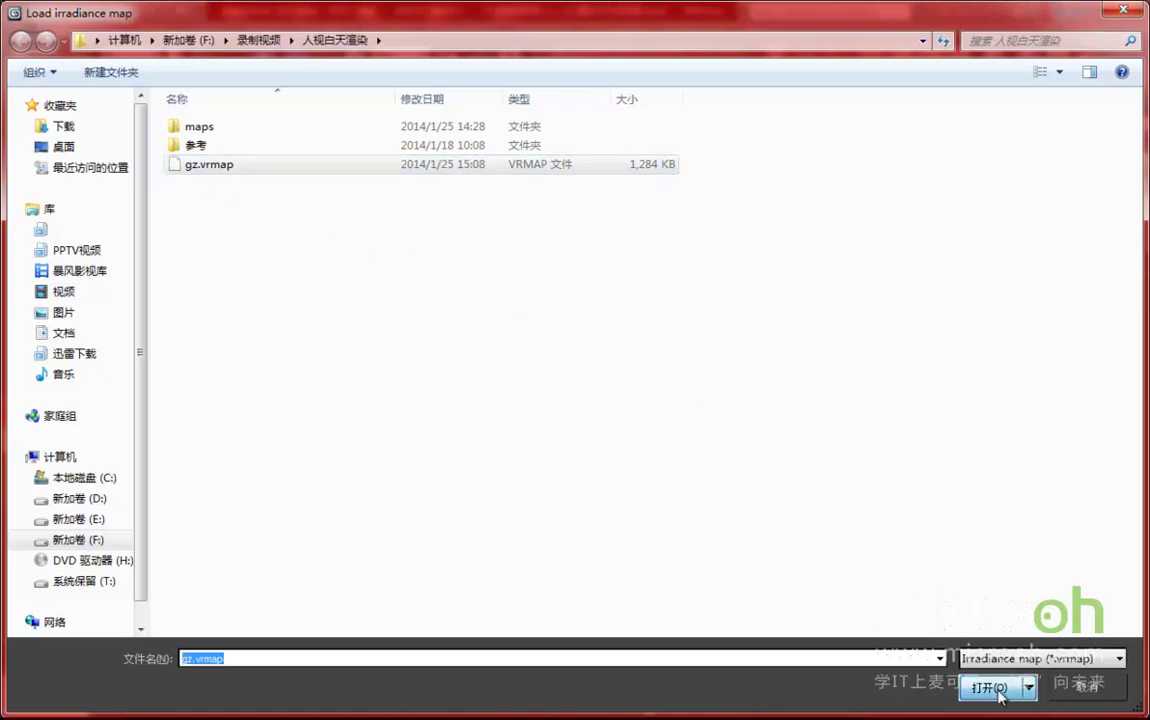
- Arrange the rendered frame window and the Render Setup window side by side, making the frame window slightly taller
mouse_move(455, 103)
mouse_down()
mouse_move(504, 112)
mouse_move(471, 91)
mouse_up()
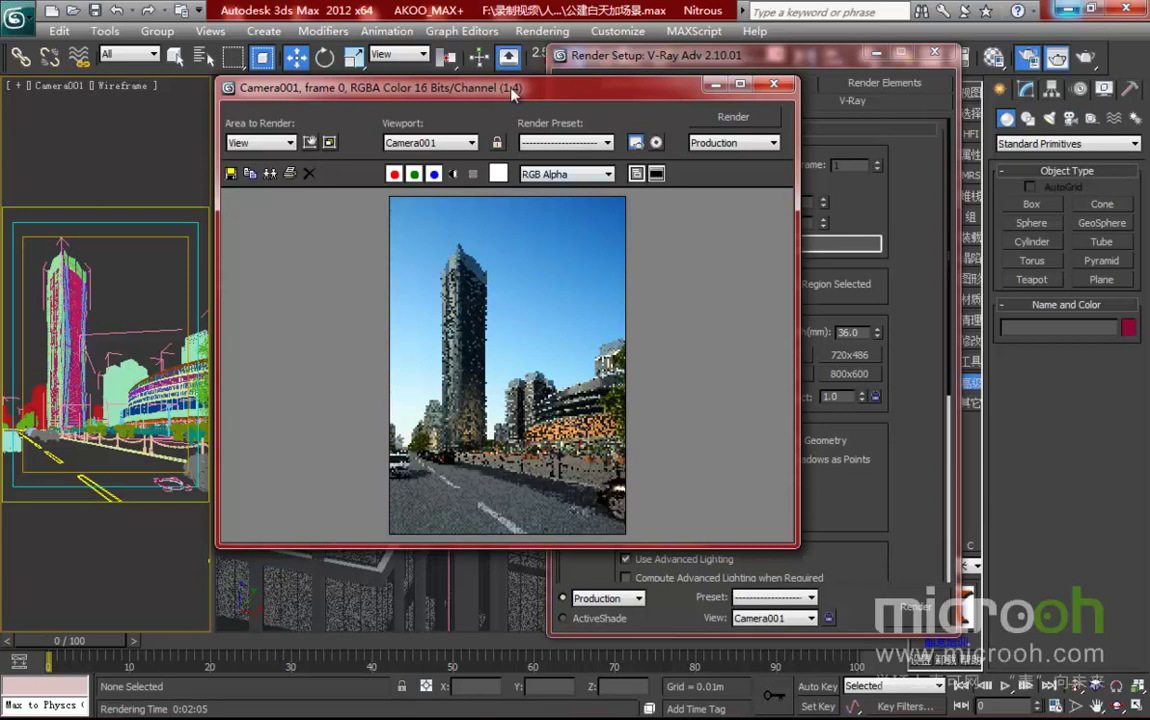
drag(510, 88, 410, 81)
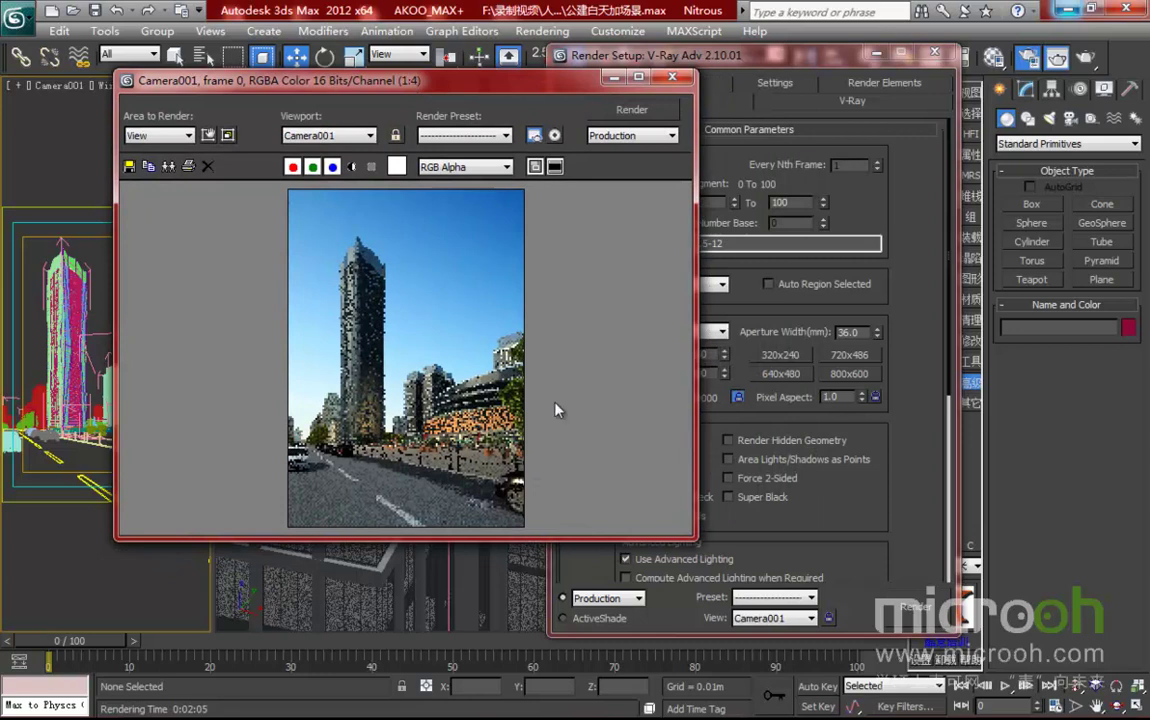
drag(435, 69, 406, 67)
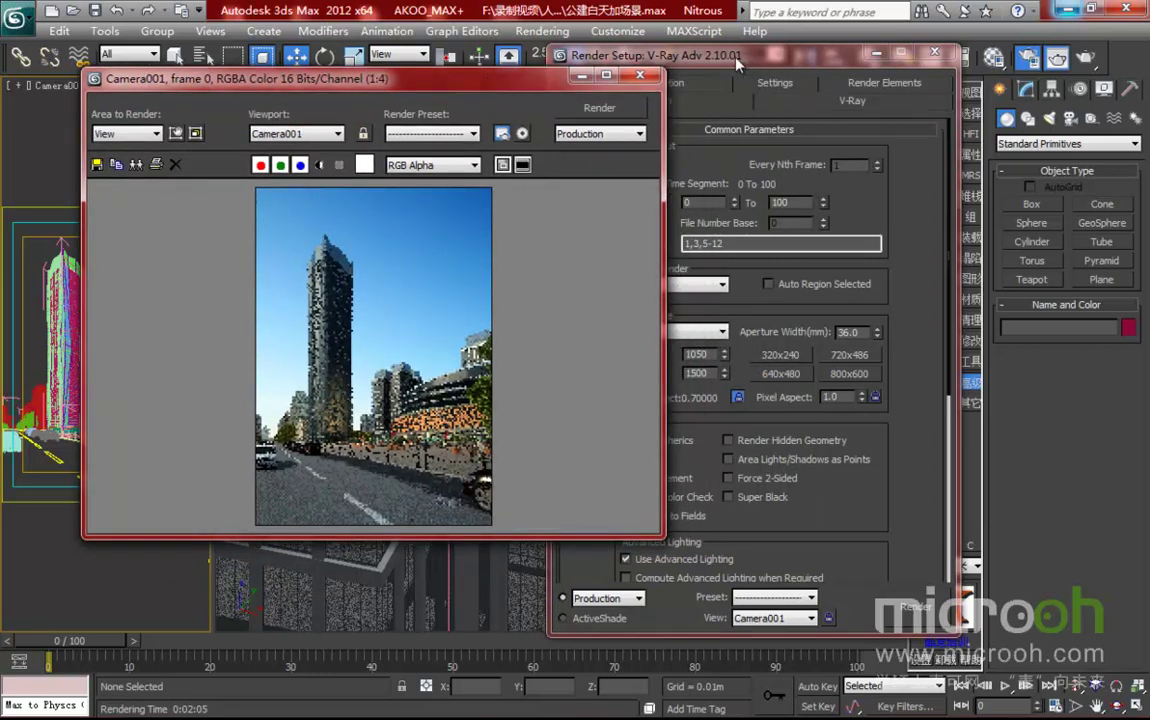
drag(717, 60, 766, 60)
drag(445, 86, 506, 90)
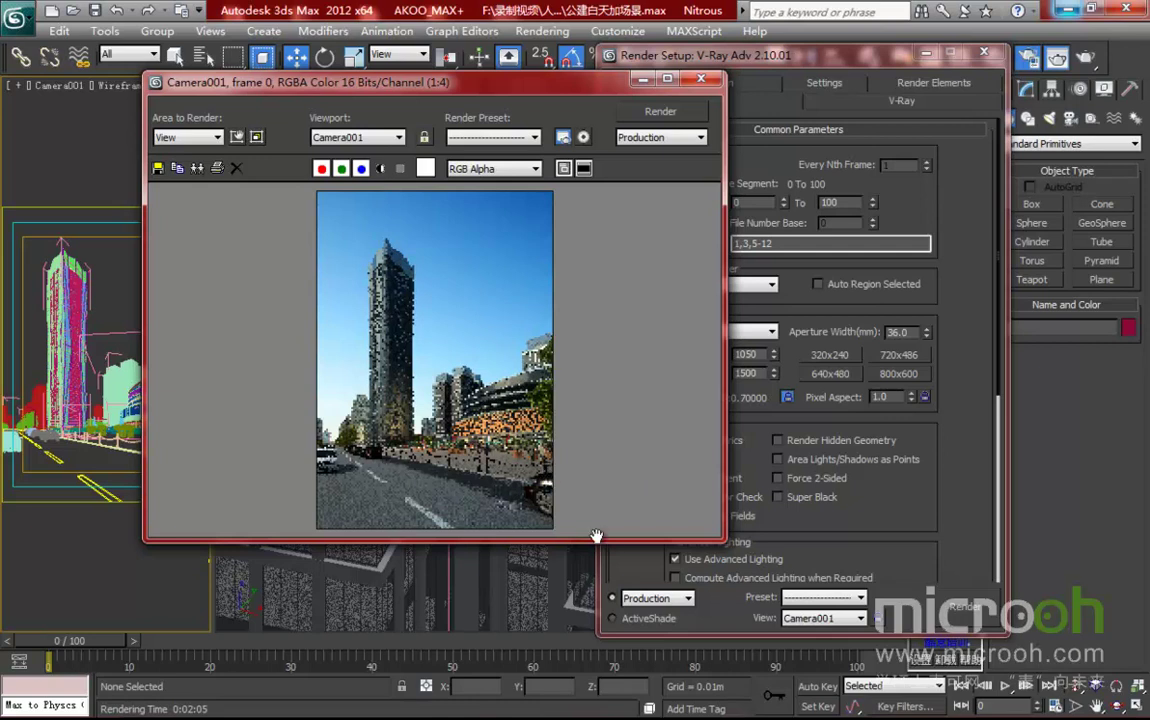
drag(654, 545, 654, 567)
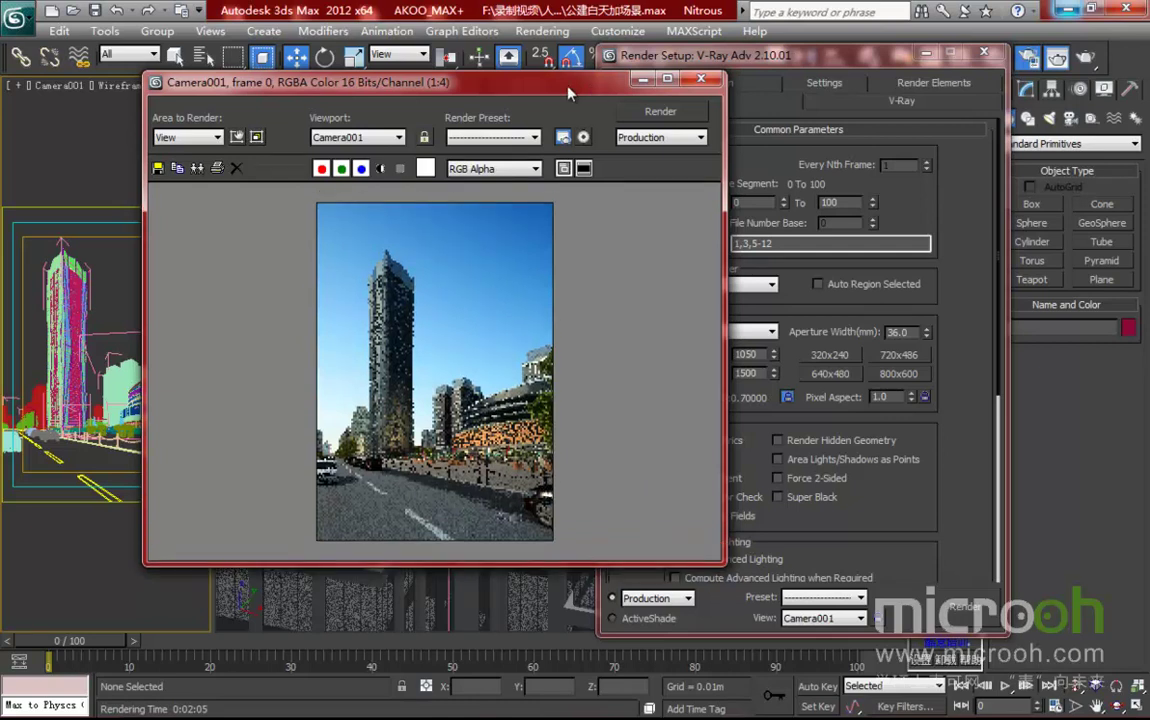
drag(535, 83, 456, 91)
drag(771, 58, 756, 60)
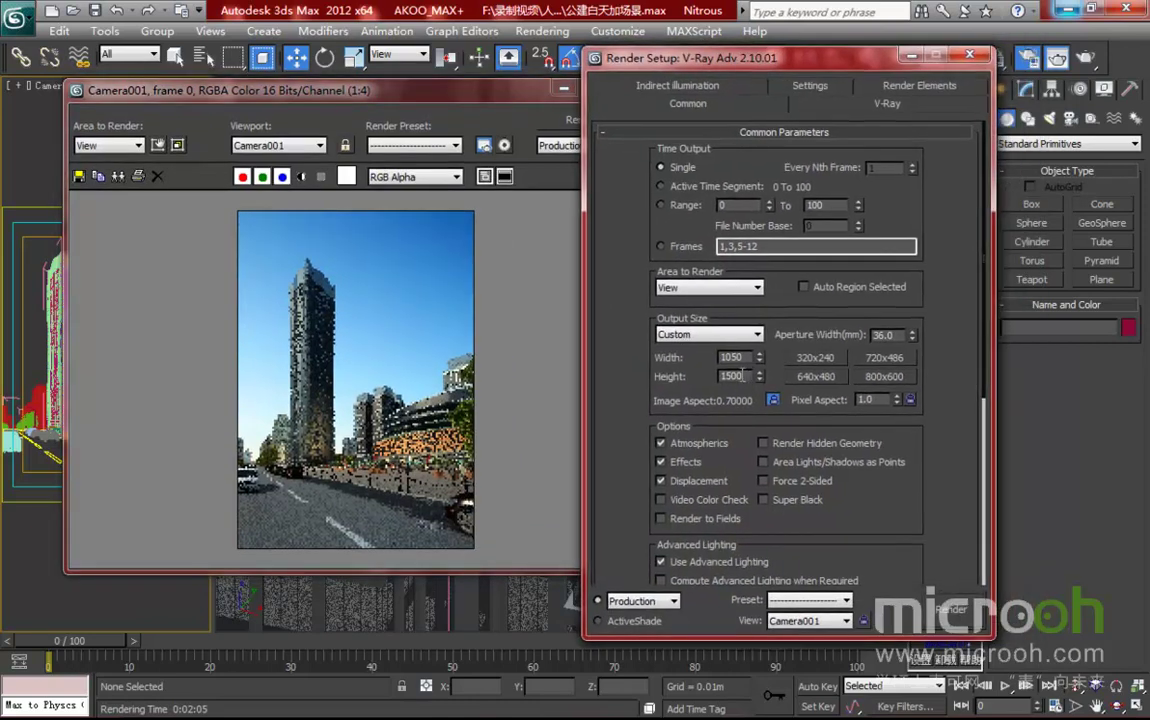
- Set the output height to 3000 with the image aspect locked, giving a width of 2100
drag(748, 376, 709, 376)
text(3000)
key(Return)
- Enable saving the render output and set the file to c01 in Targa format in the 人视白天渲染 folder
scroll(610, 275, down, 3)
scroll(605, 445, down, 2)
click(672, 482)
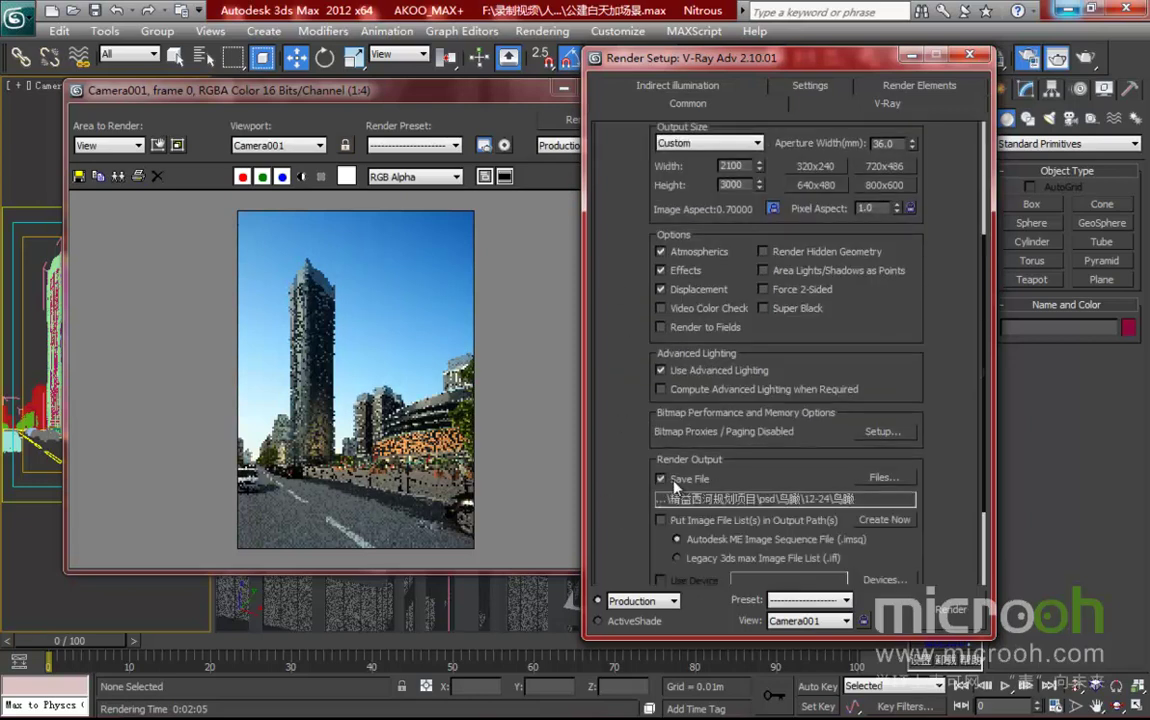
click(884, 476)
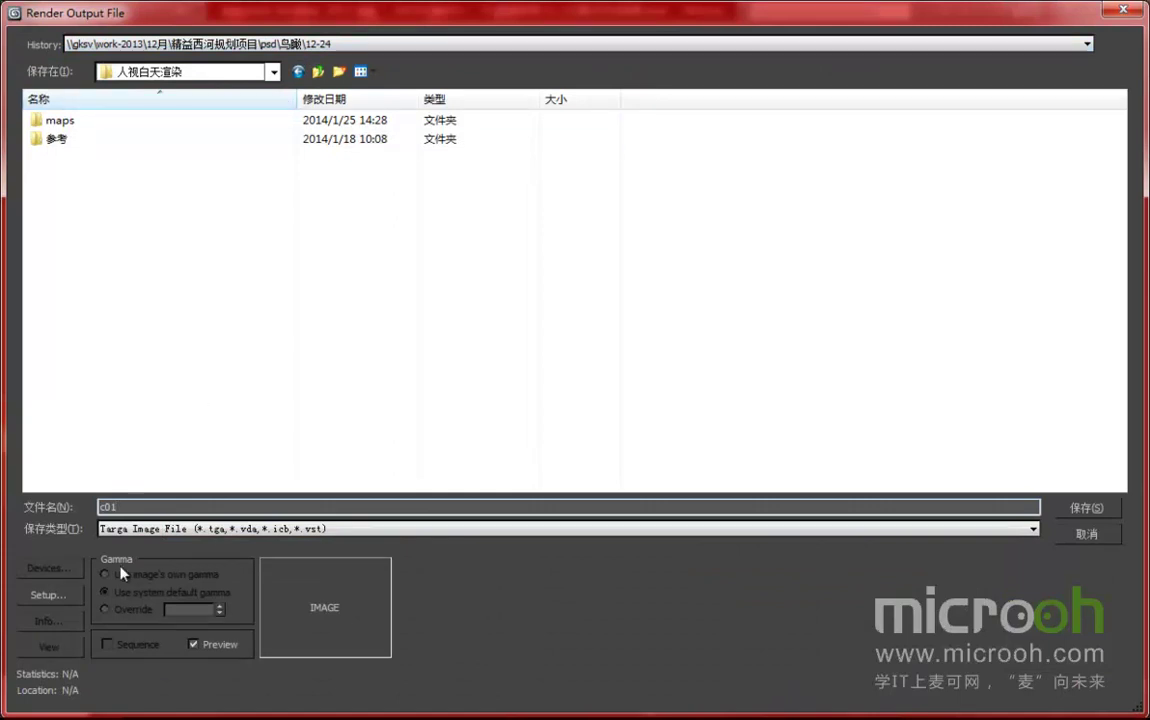
drag(118, 507, 93, 507)
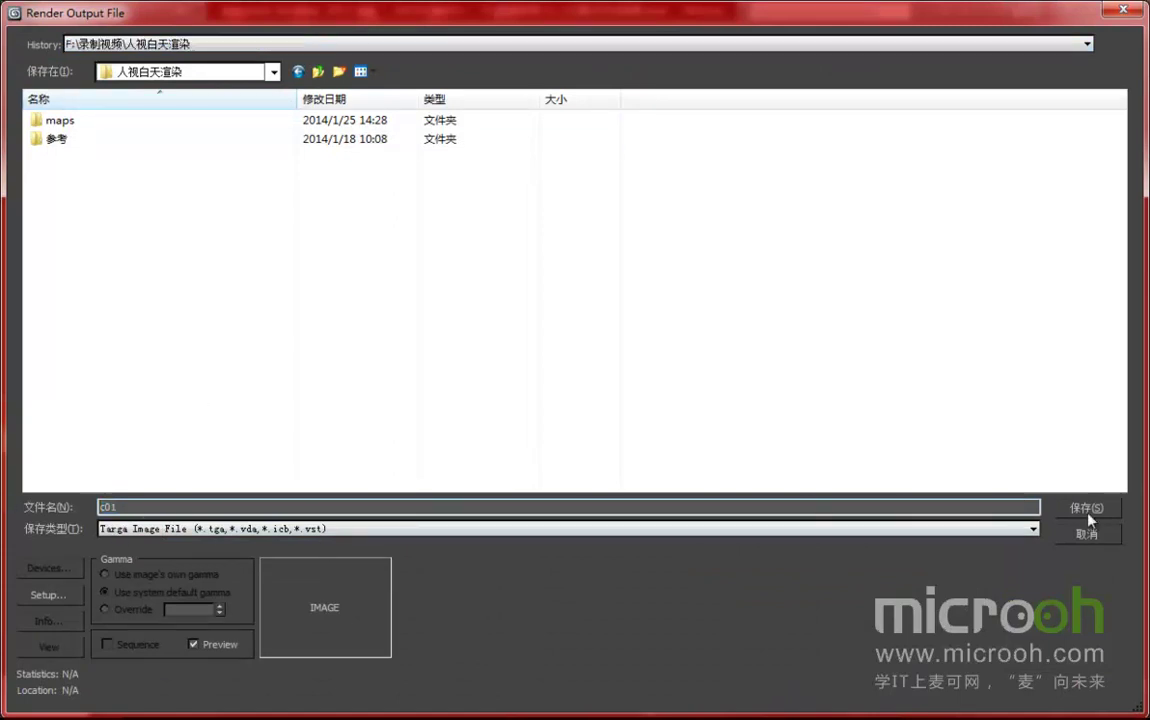
click(1082, 508)
scroll(765, 300, up, 5)
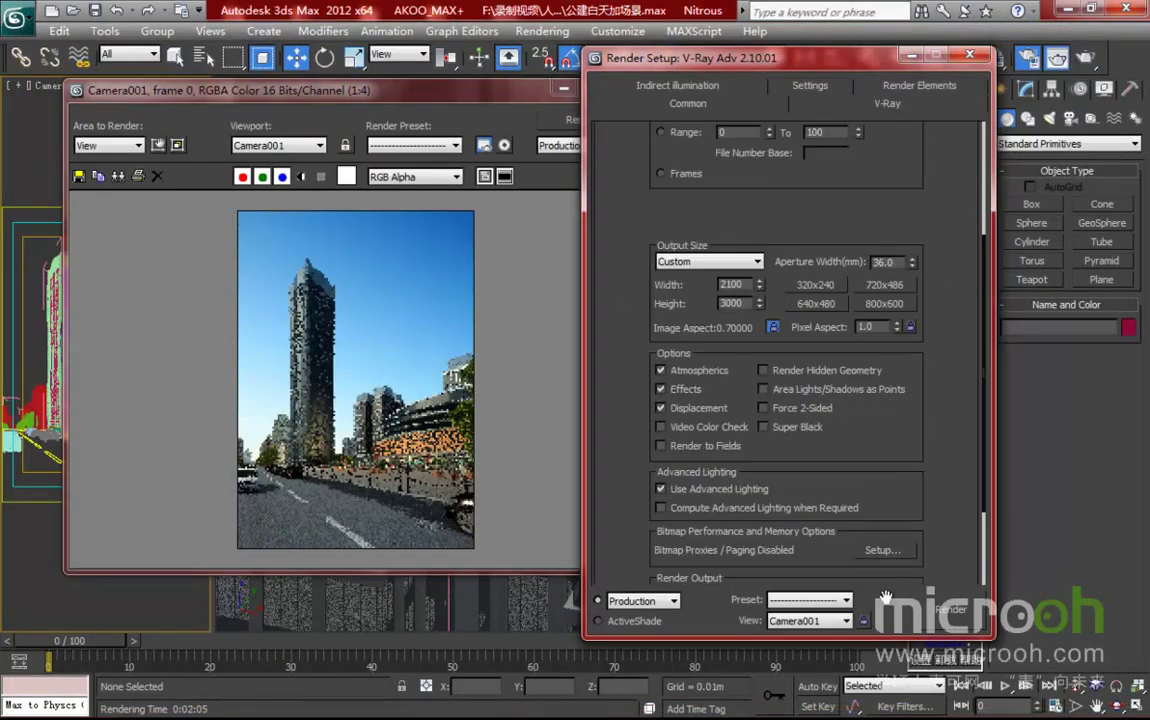
- In V-Ray's global switches, enable displacement, reflection/refraction and glossy effects, and disable Don't render final image
click(805, 105)
scroll(797, 316, up, 3)
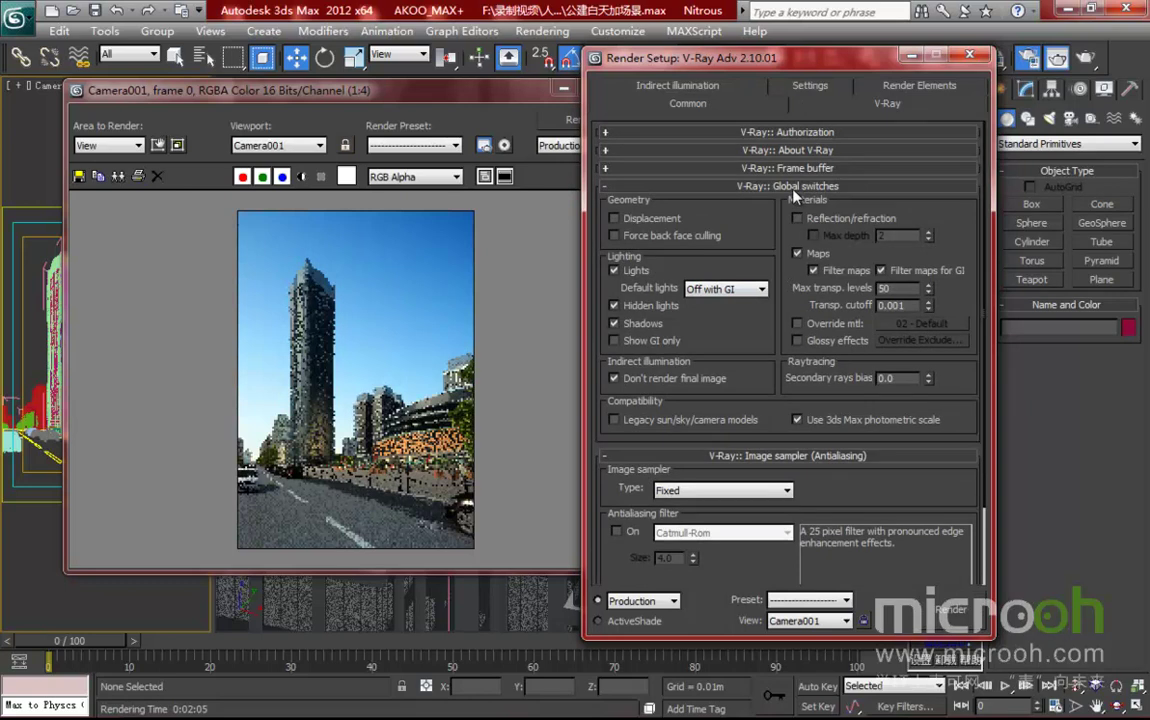
click(616, 220)
click(797, 340)
- Set the image sampler type to Adaptive DMC and turn on the Catmull-Rom antialiasing filter
drag(762, 68, 725, 45)
click(684, 467)
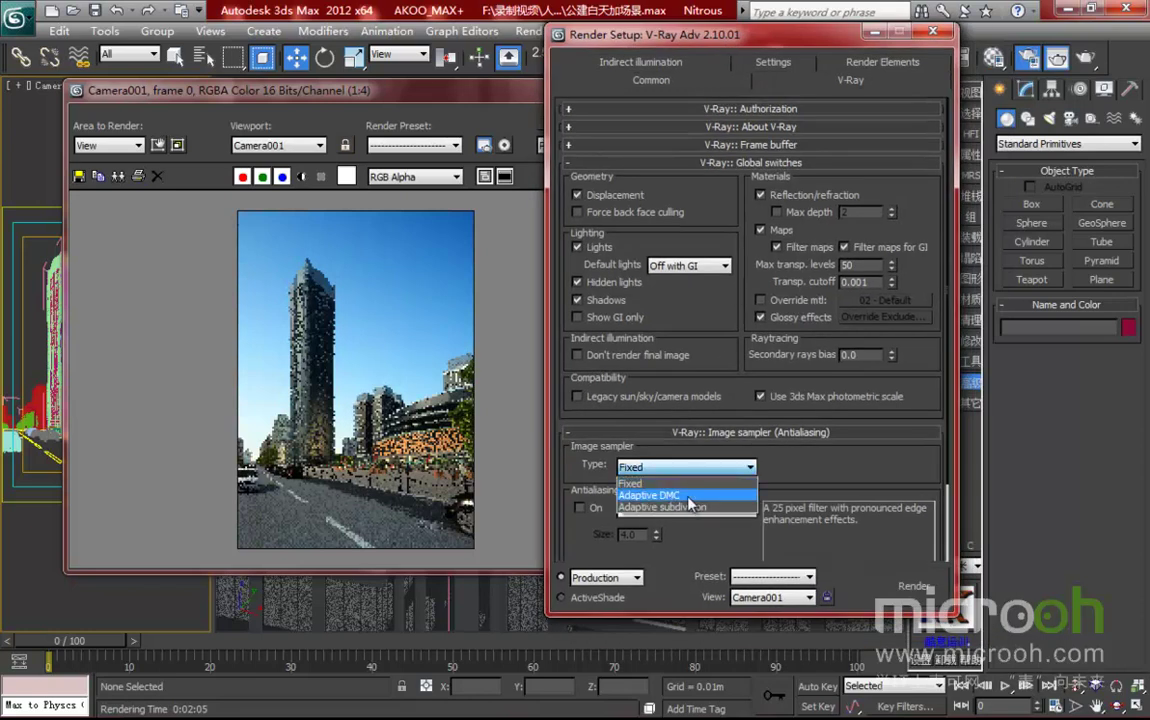
click(668, 497)
click(579, 508)
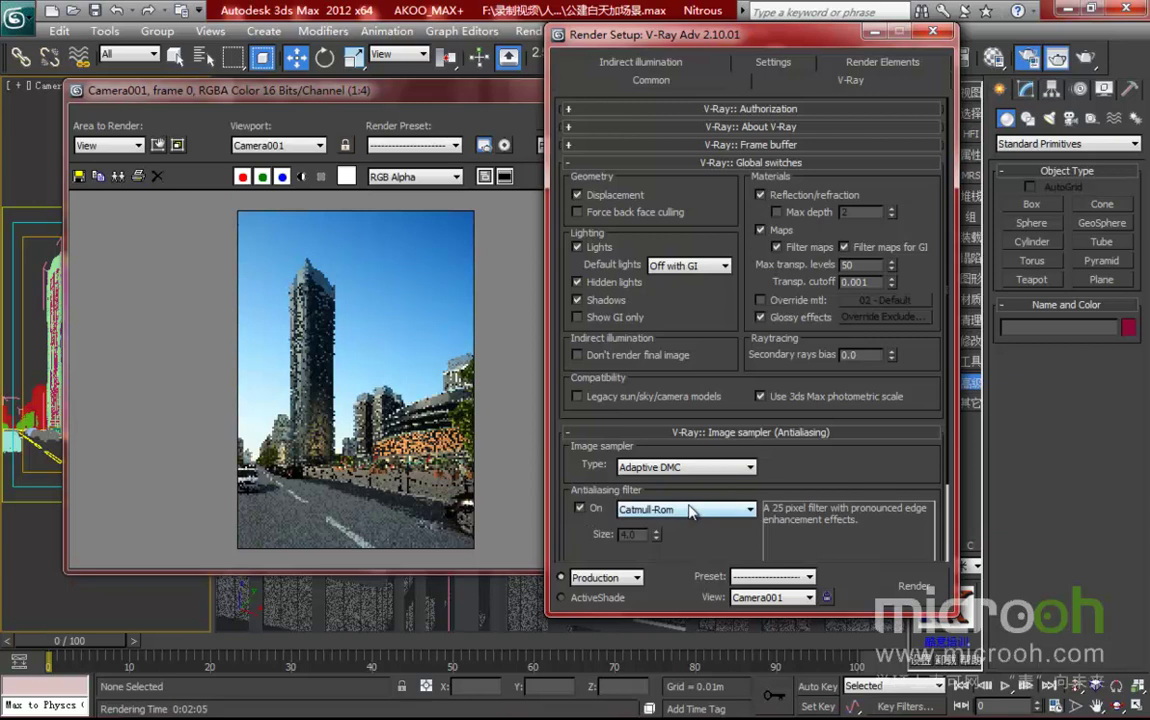
scroll(620, 480, down, 3)
click(685, 418)
click(680, 418)
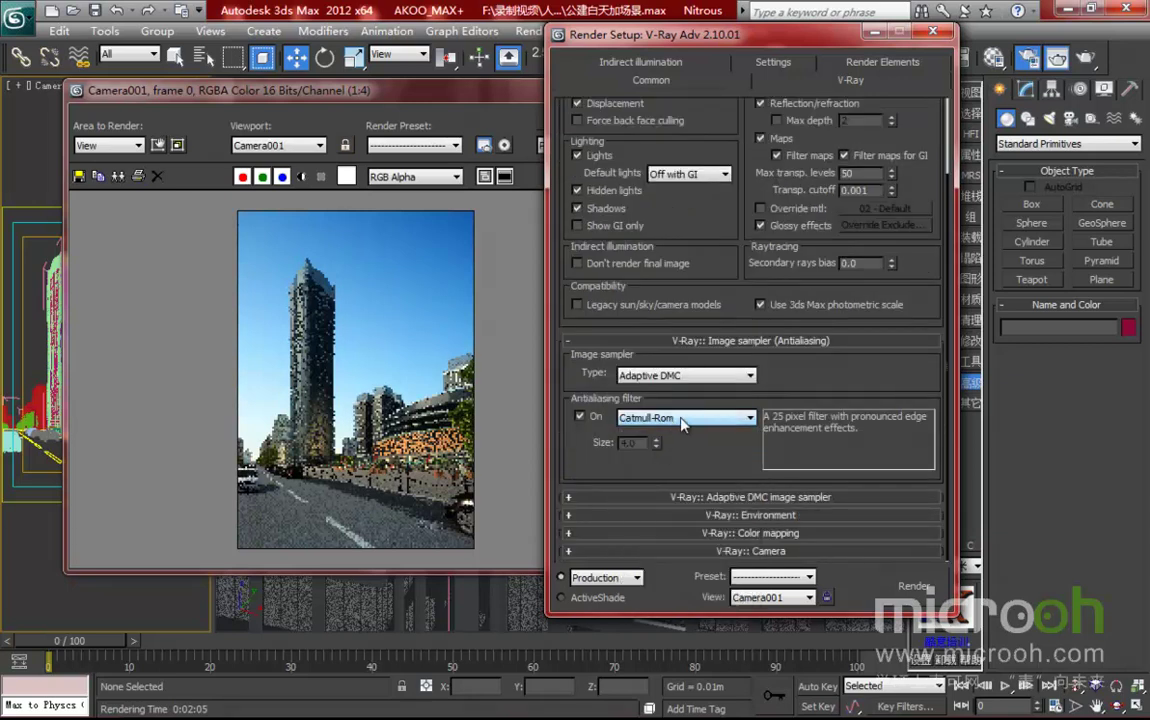
scroll(724, 455, up, 3)
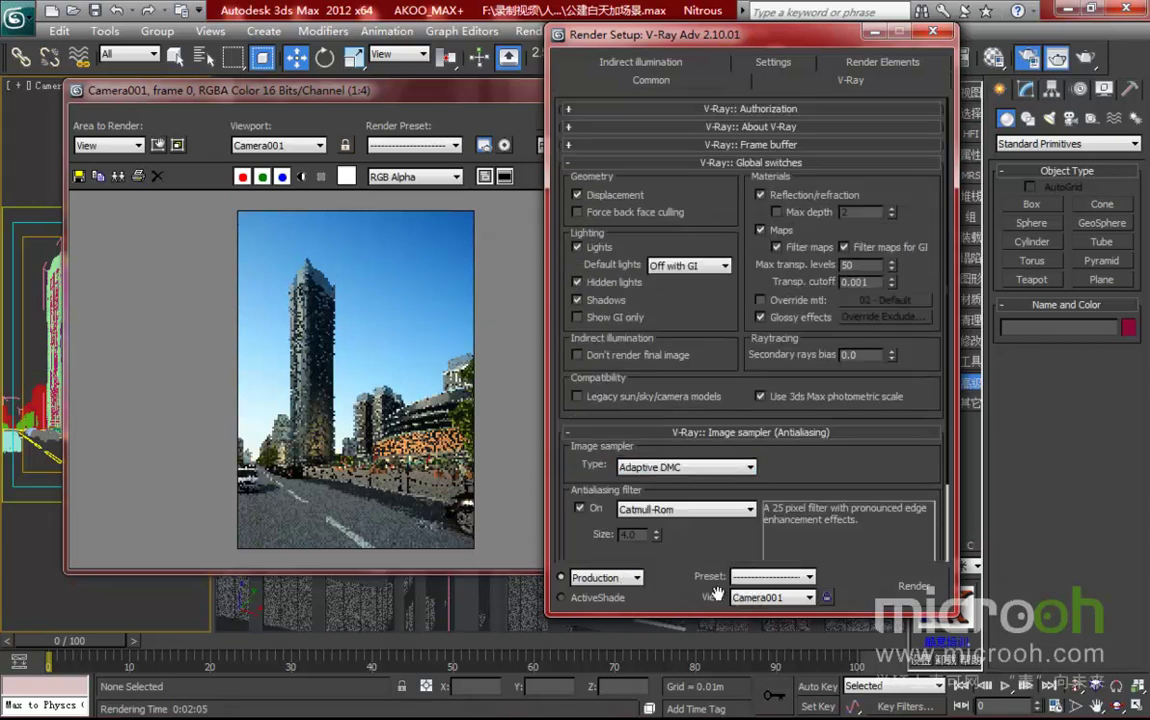
- Review the irradiance map's basic parameters, From file mode, gz.vrmap file path and on-render-end options
click(600, 62)
scroll(738, 348, up, 6)
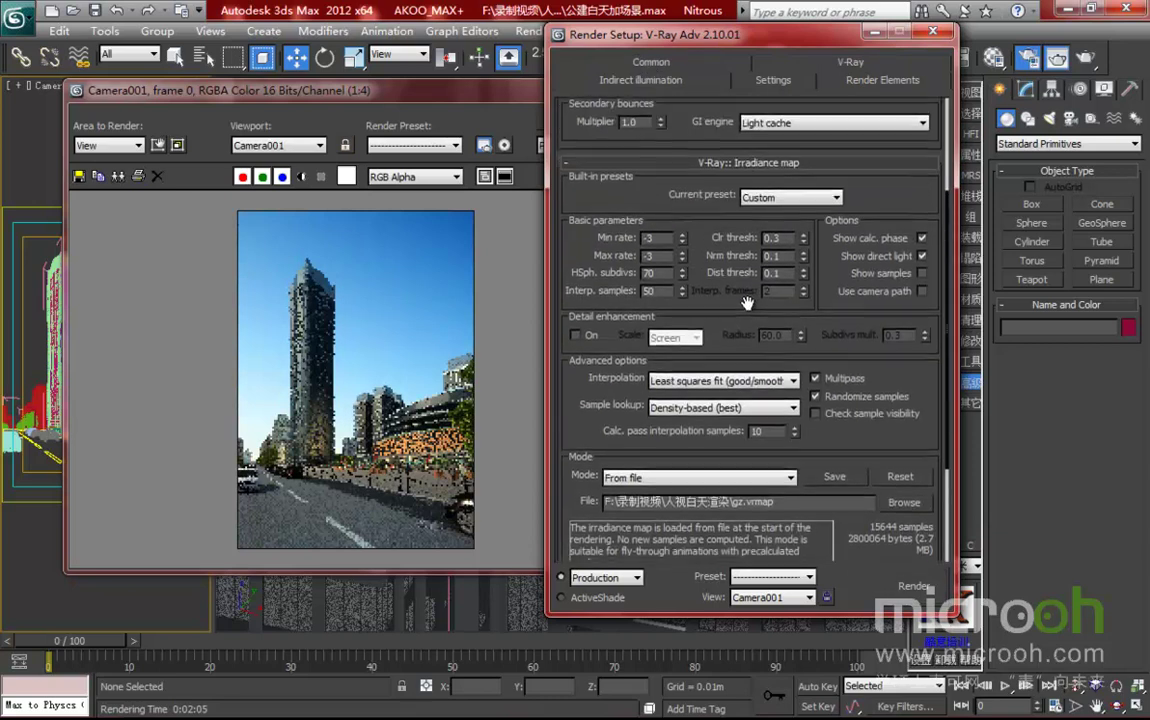
scroll(728, 395, up, 3)
drag(716, 440, 722, 370)
scroll(722, 370, down, 6)
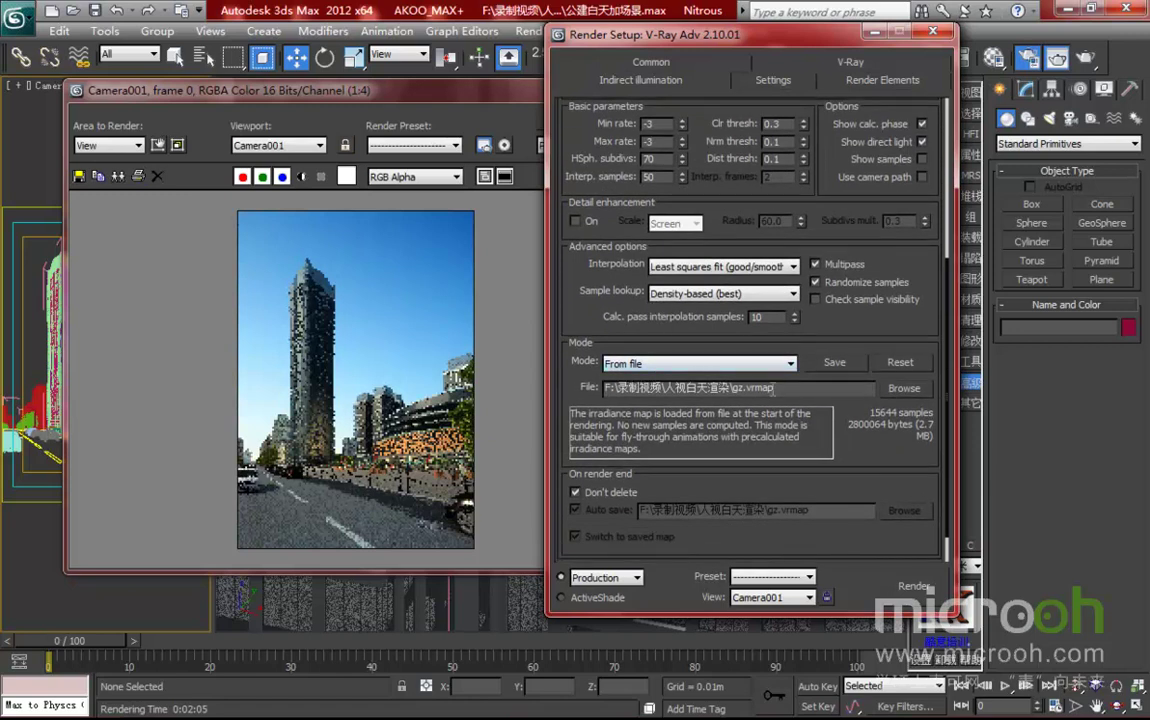
drag(762, 390, 506, 345)
scroll(724, 446, down, 1)
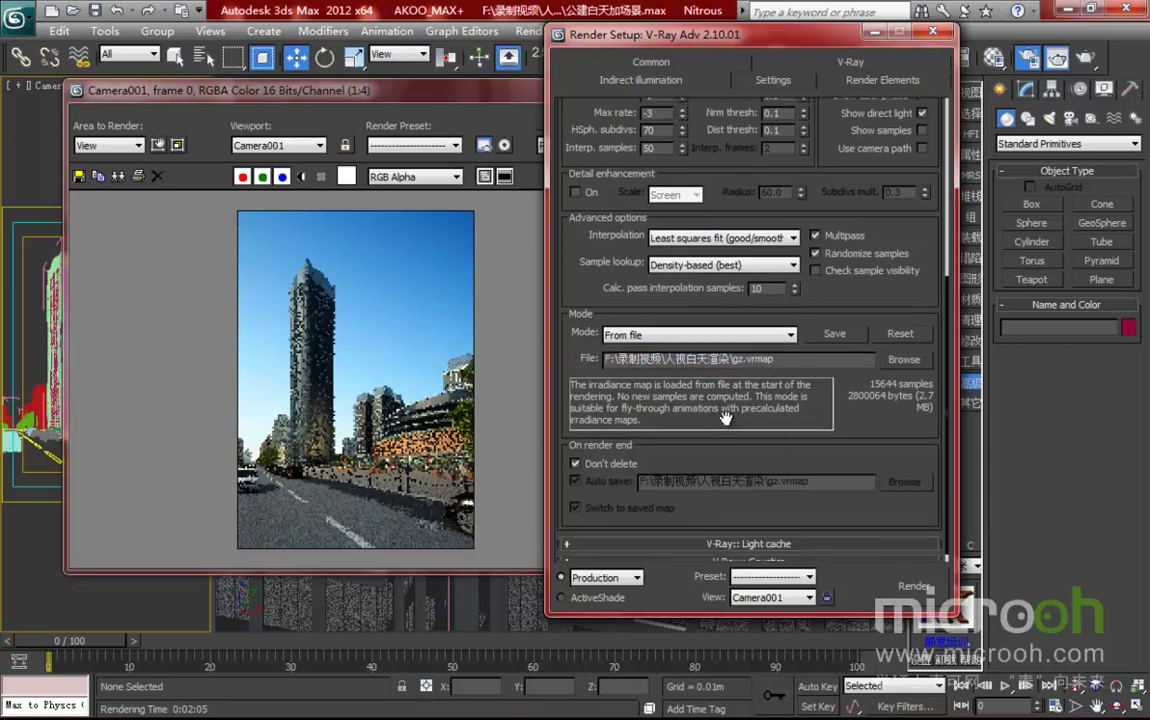
click(575, 482)
scroll(700, 330, up, 5)
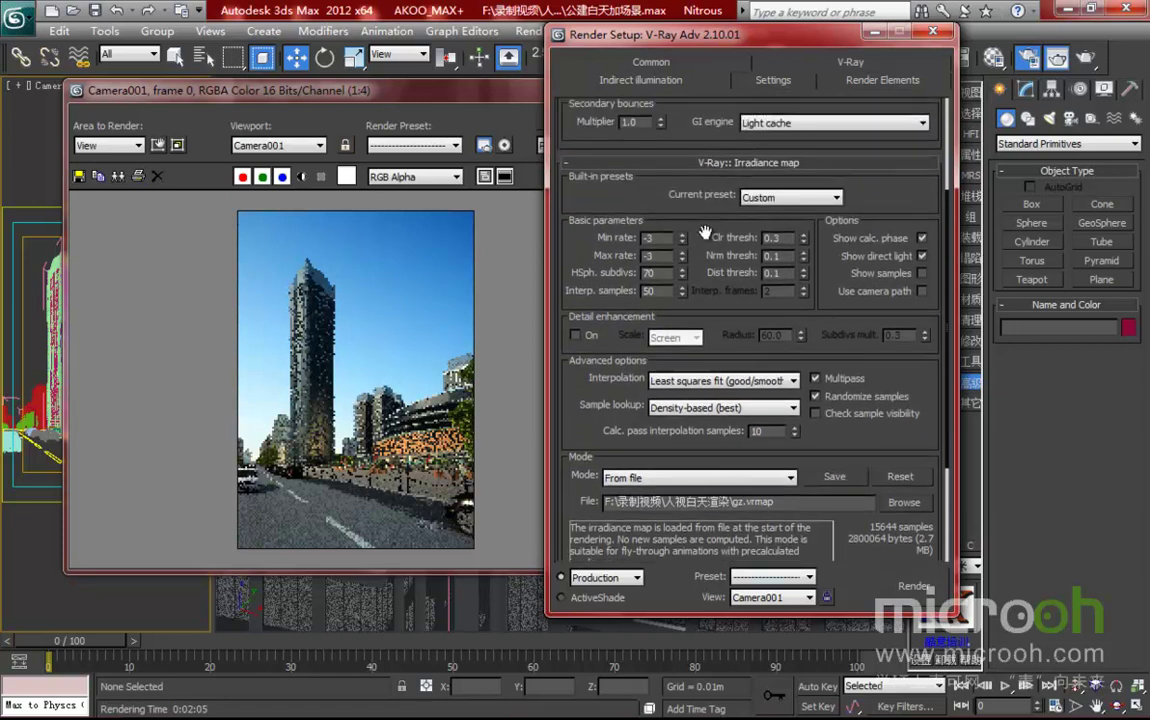
- Return to the common render parameters, bring the rendered frame window forward and render the final Camera001 image
click(647, 66)
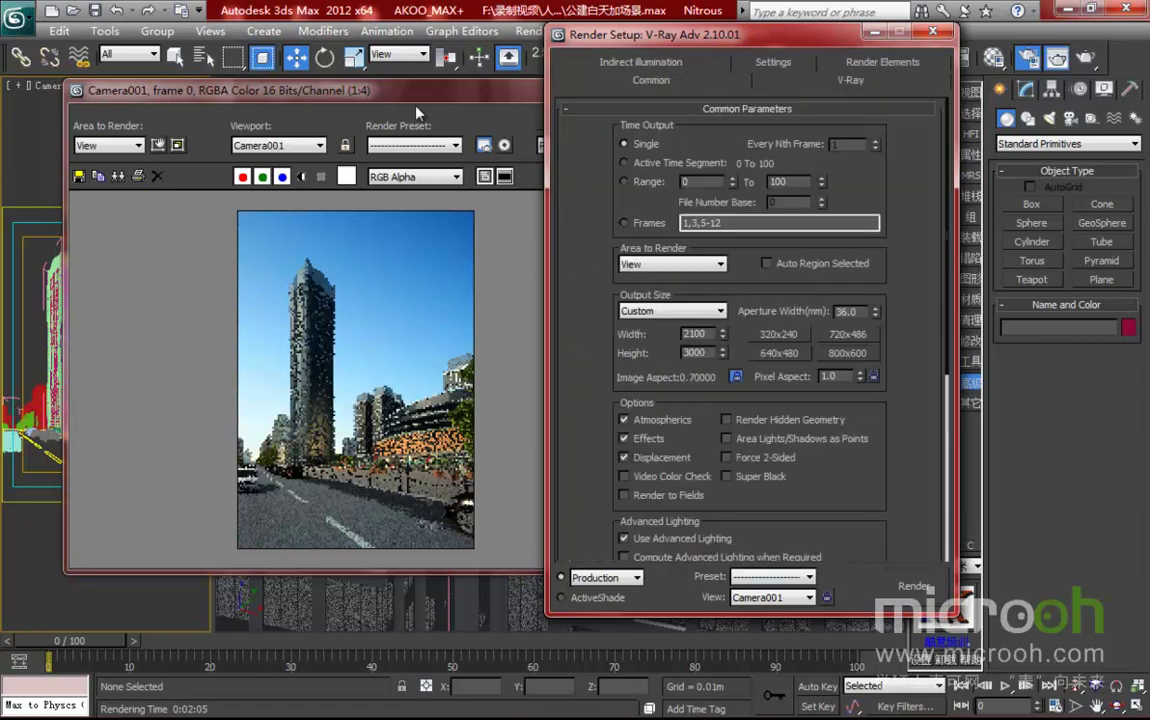
drag(383, 93, 450, 115)
mouse_move(570, 122)
mouse_down()
mouse_move(554, 118)
mouse_move(580, 116)
mouse_up()
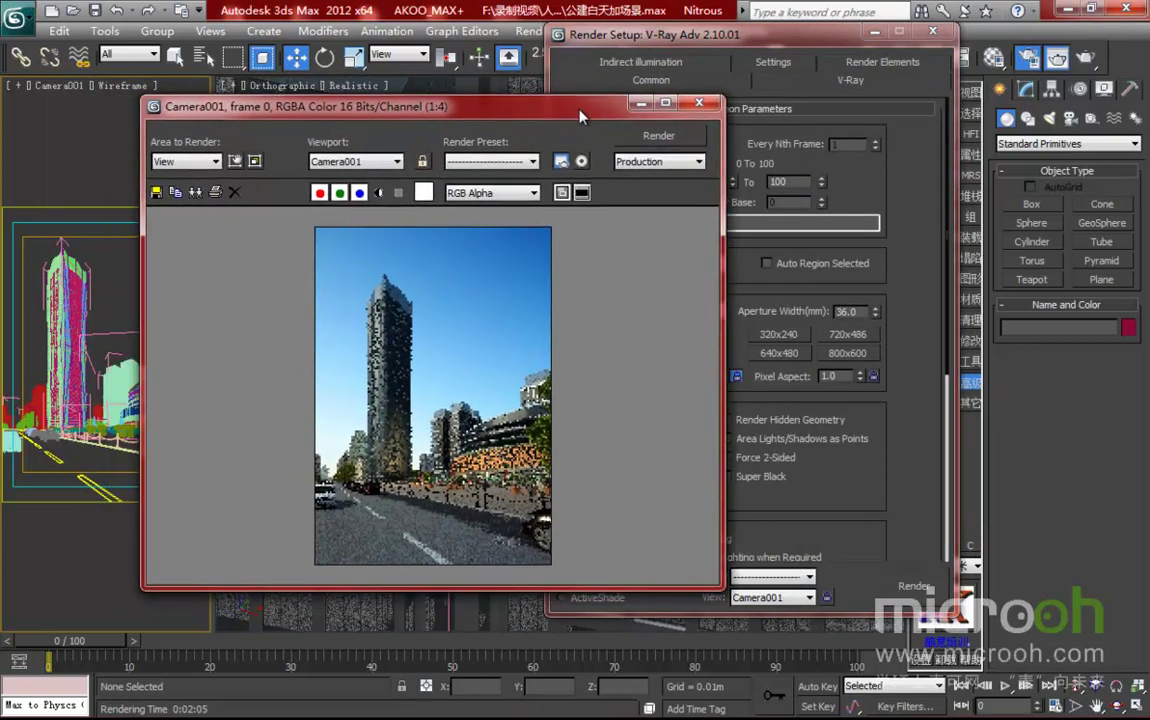
click(657, 137)
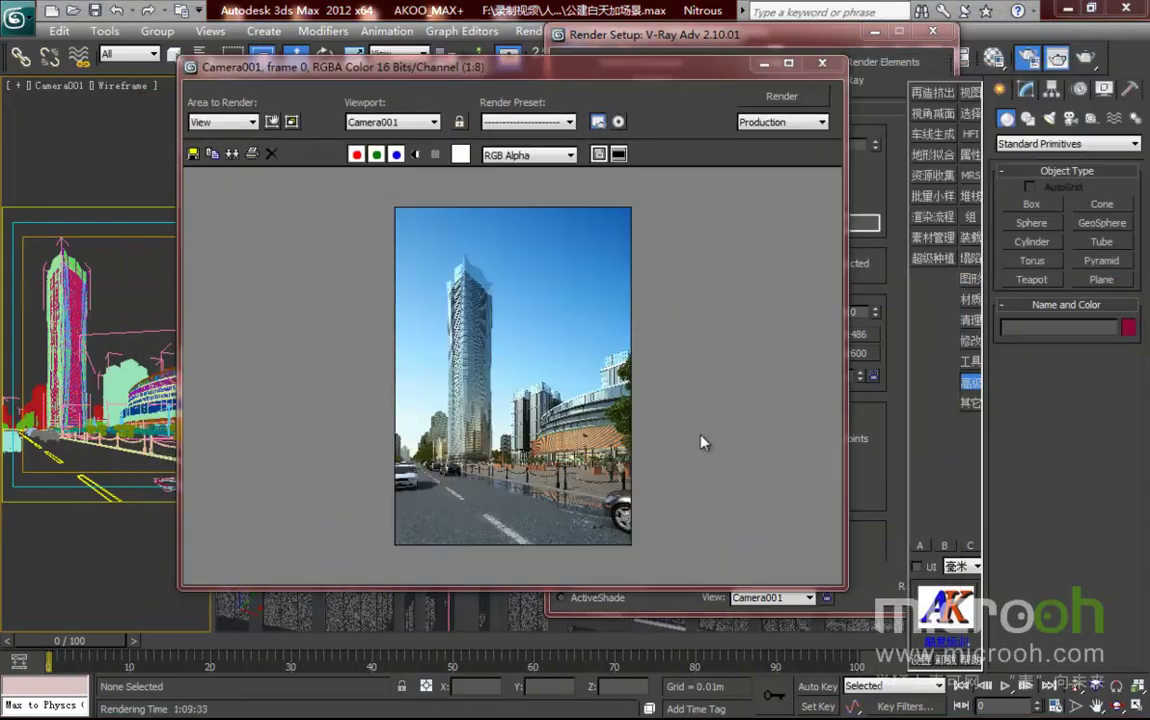
- Maximize the rendered frame window and examine the tower, street, cars, plaza and round building in the final render
double_click(710, 64)
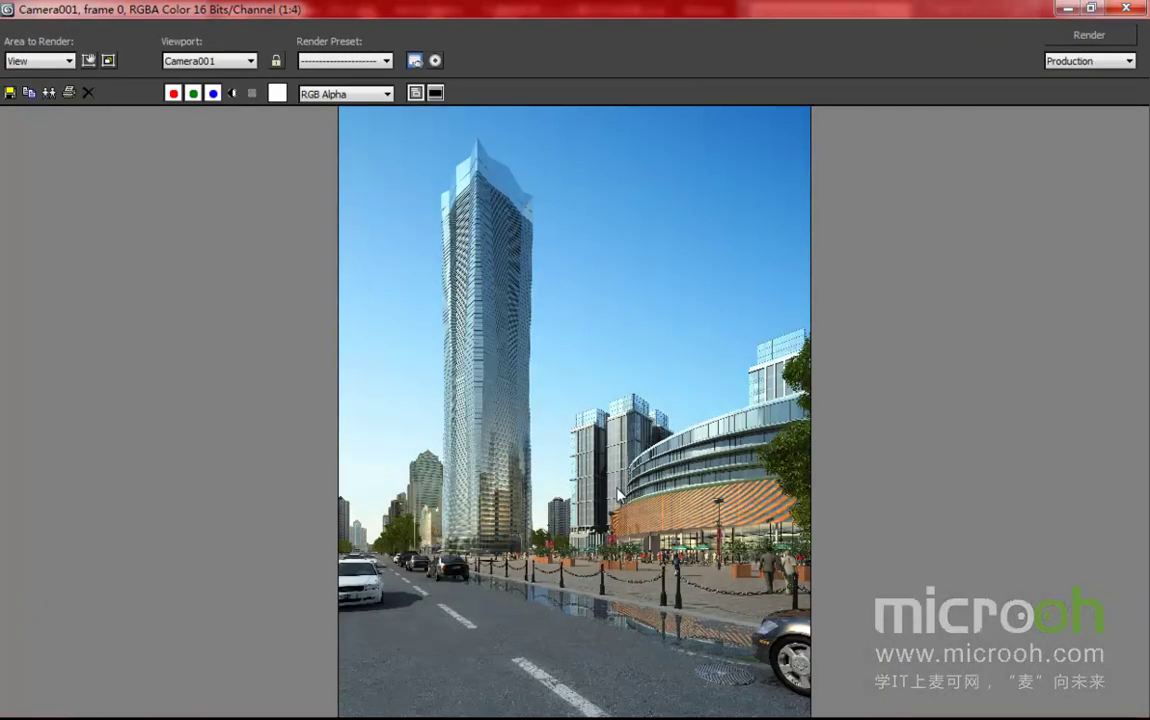
scroll(618, 495, up, 2)
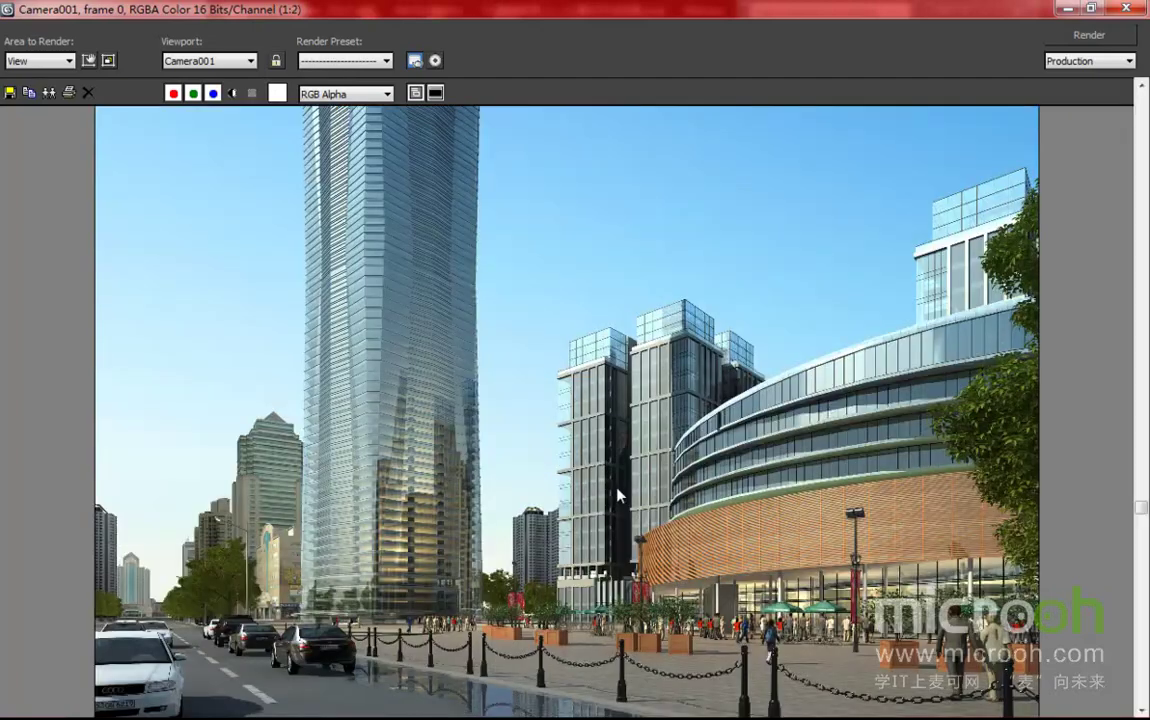
middle_drag(761, 286, 747, 341)
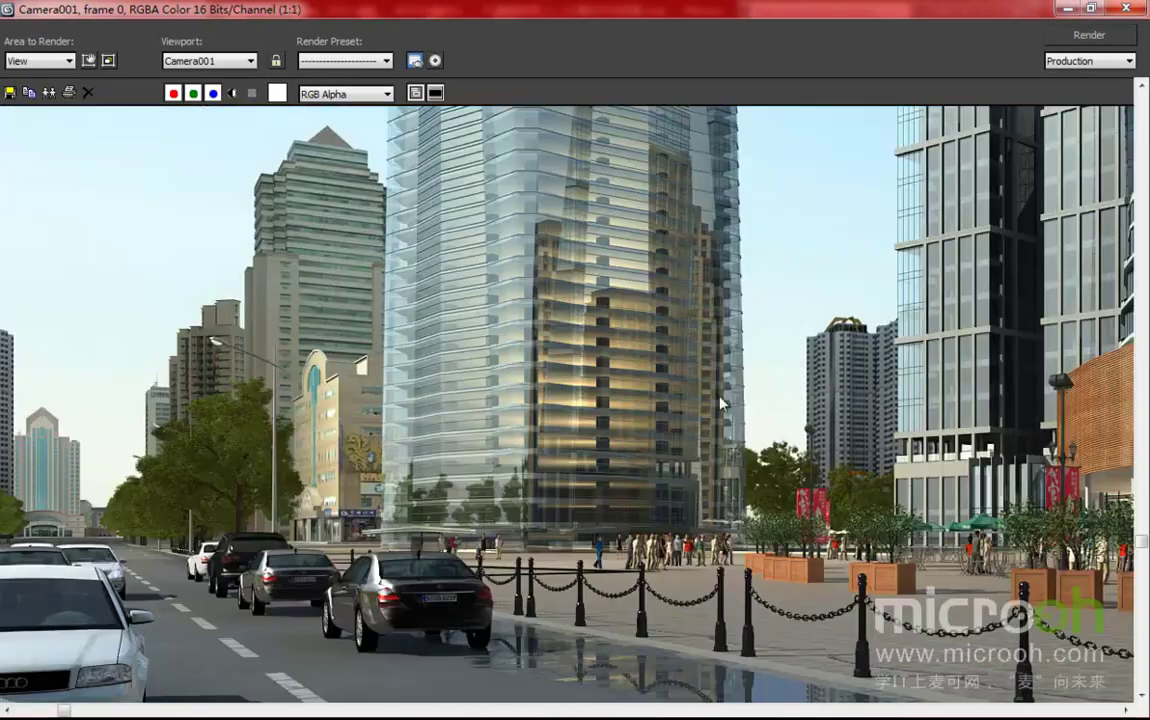
middle_drag(578, 462, 608, 382)
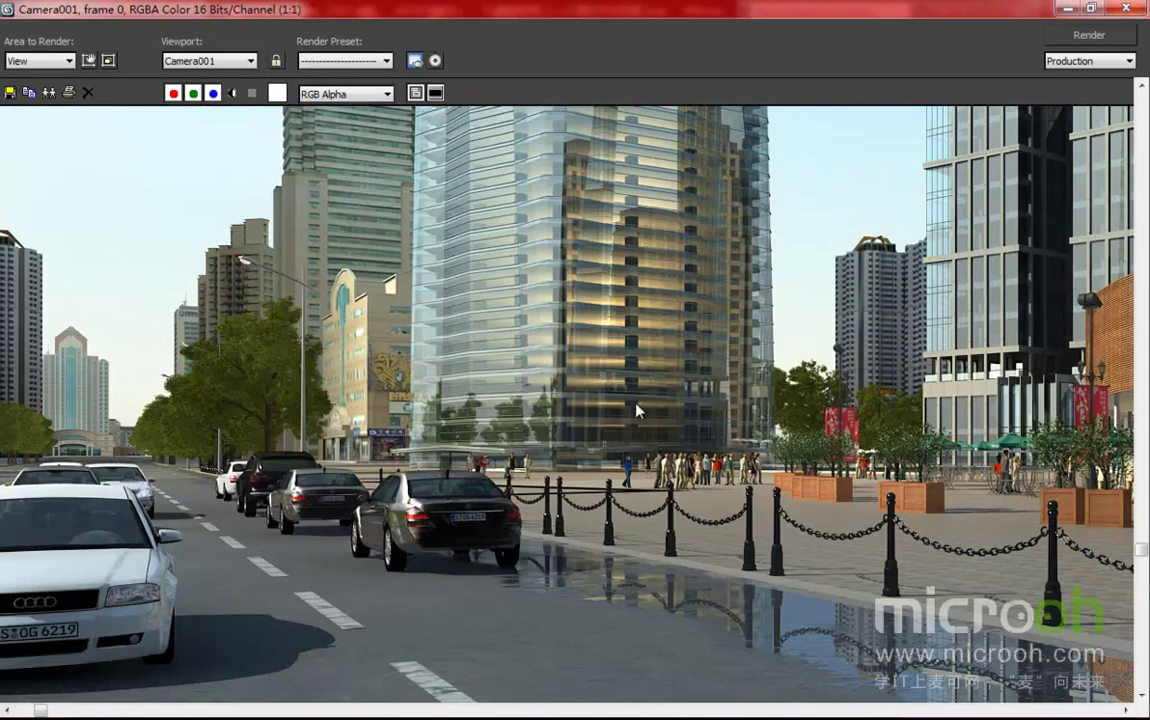
scroll(621, 450, down, 1)
scroll(621, 450, down, 1)
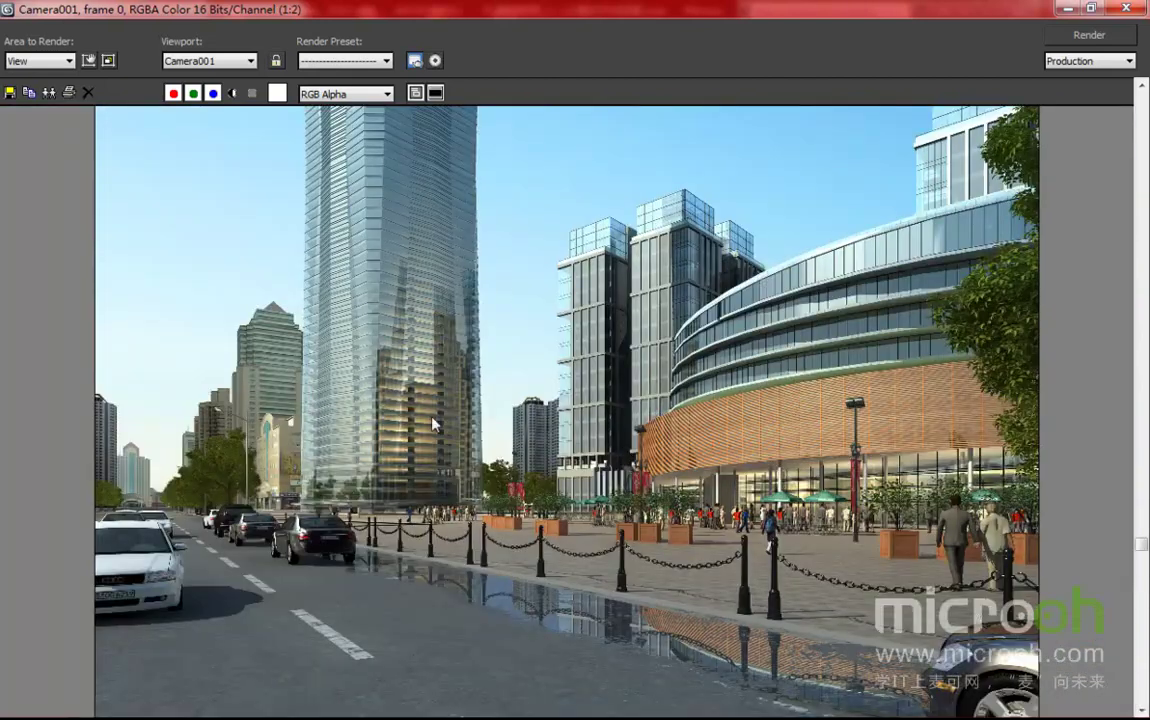
scroll(429, 416, down, 1)
scroll(416, 350, down, 1)
scroll(628, 460, up, 1)
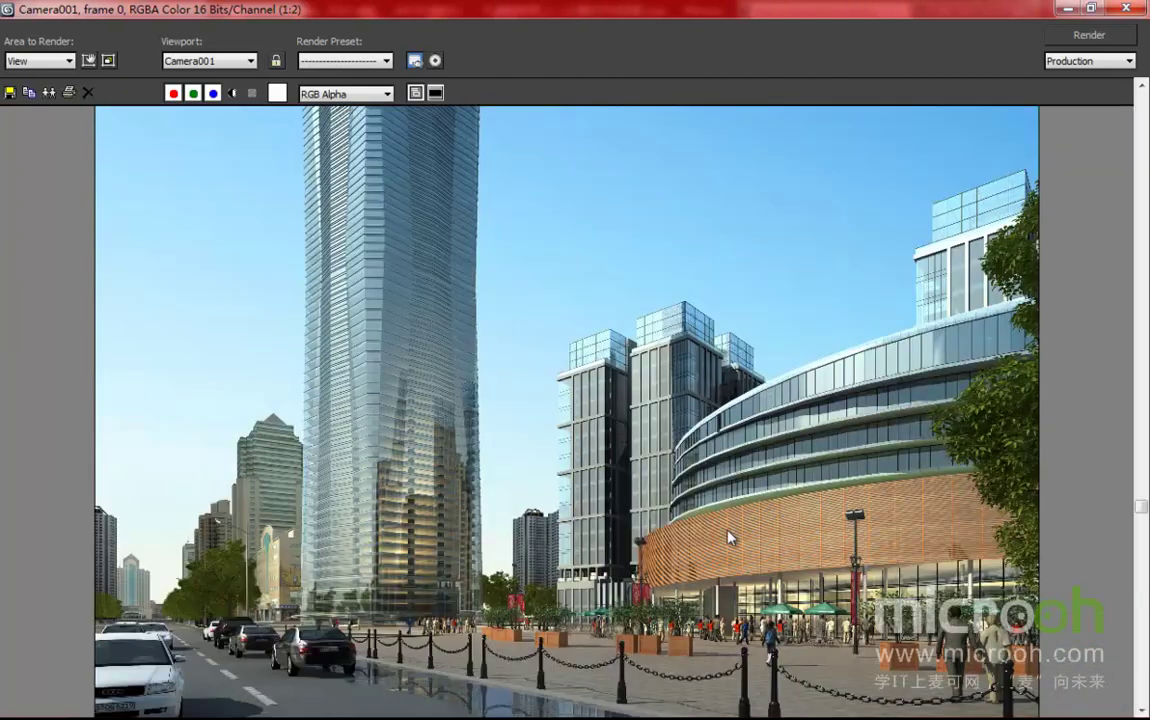
middle_drag(626, 428, 641, 508)
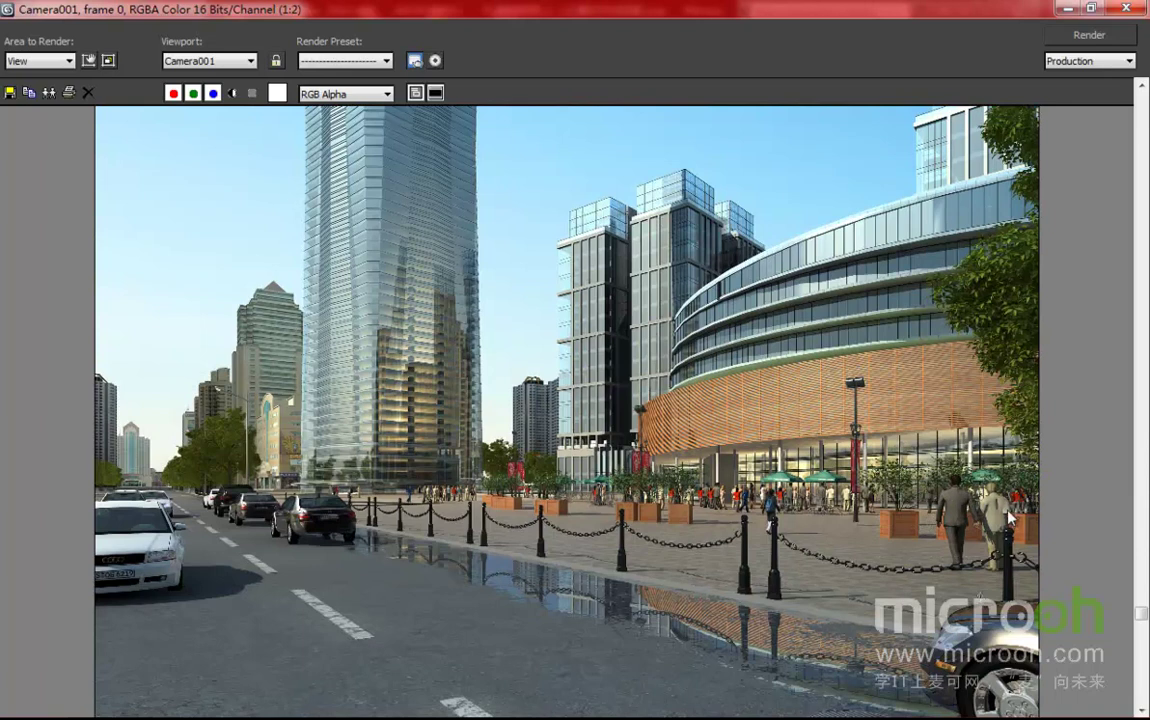